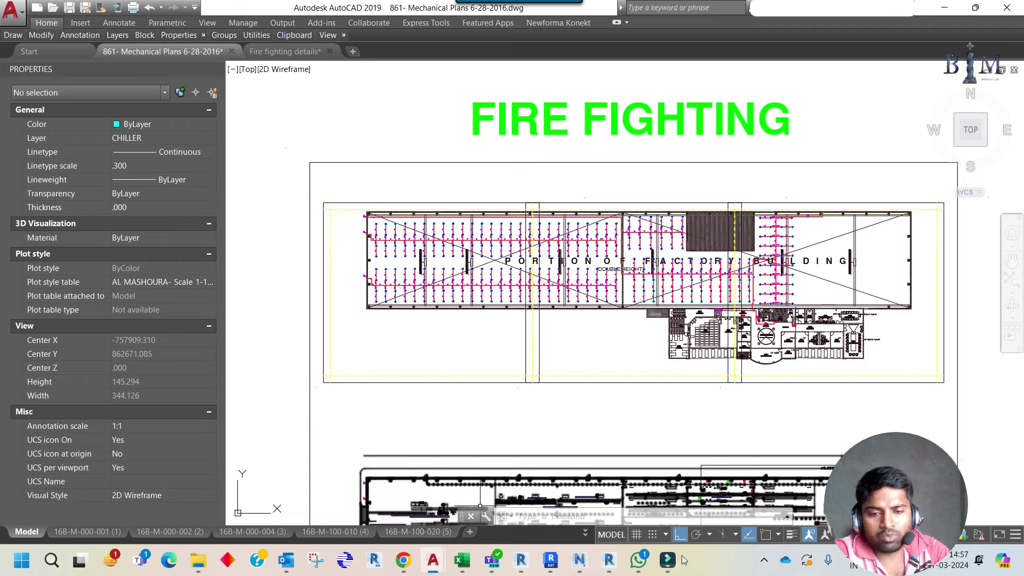
Glance at the chat, then bring up Fire fighting details and view all its details
left_click(639, 560)
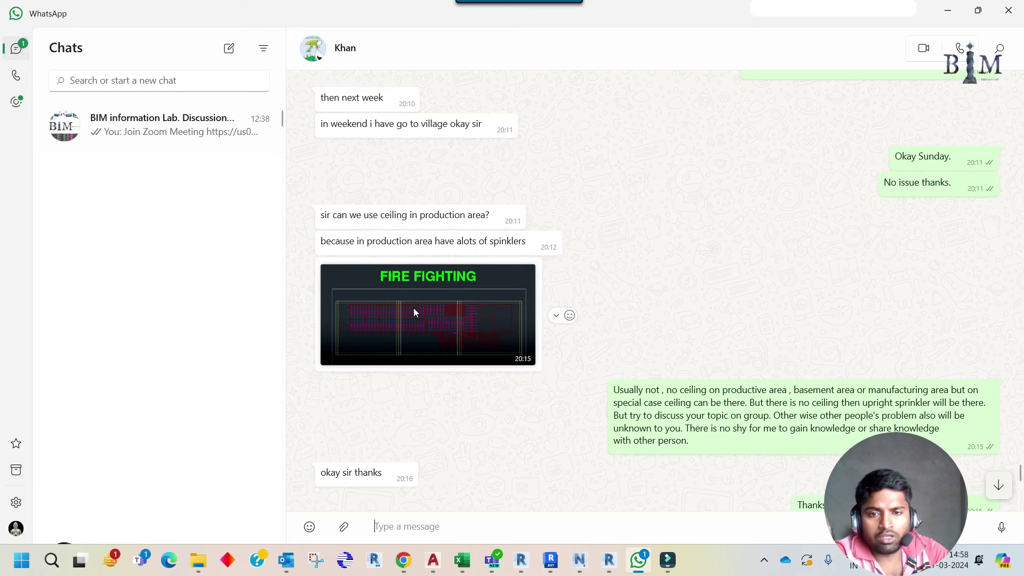
left_click(954, 12)
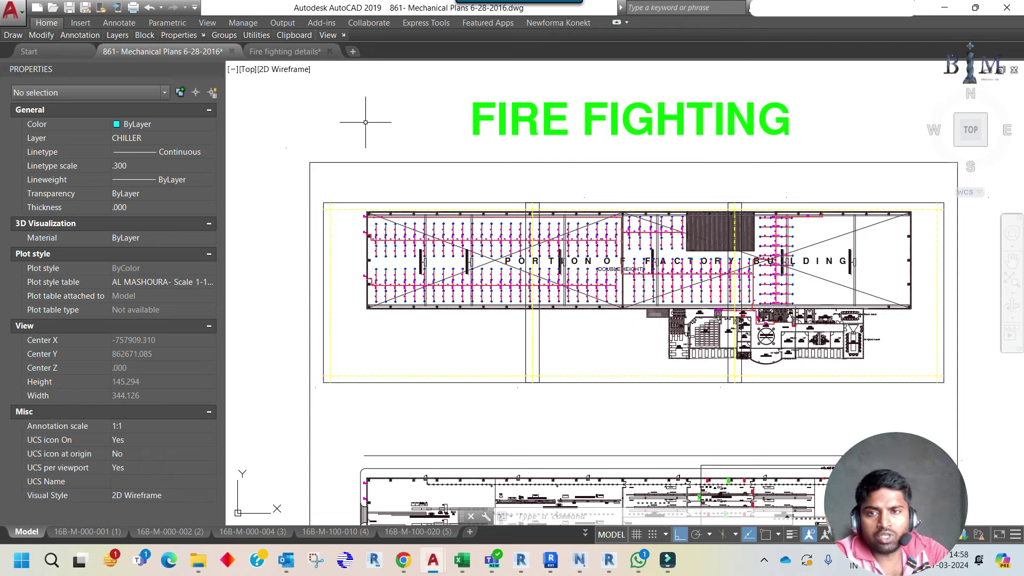
left_click(286, 51)
scroll(843, 352, "down", 8)
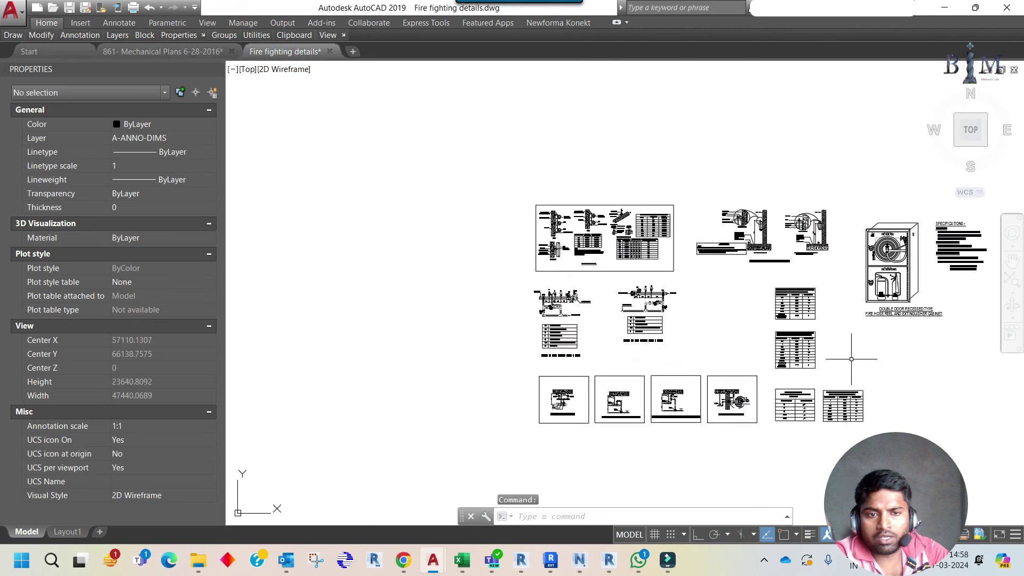
middle_click_drag(731, 317, 585, 290)
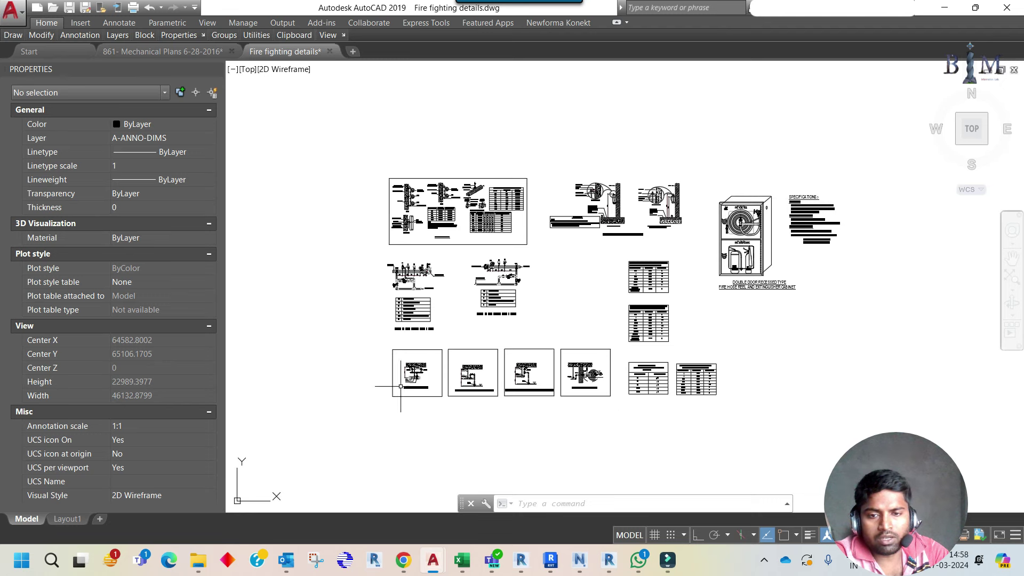
Zoom in close on the DETAIL OF UPRIGHT SPRINKLER
scroll(403, 397, "up", 2)
scroll(421, 409, "up", 4)
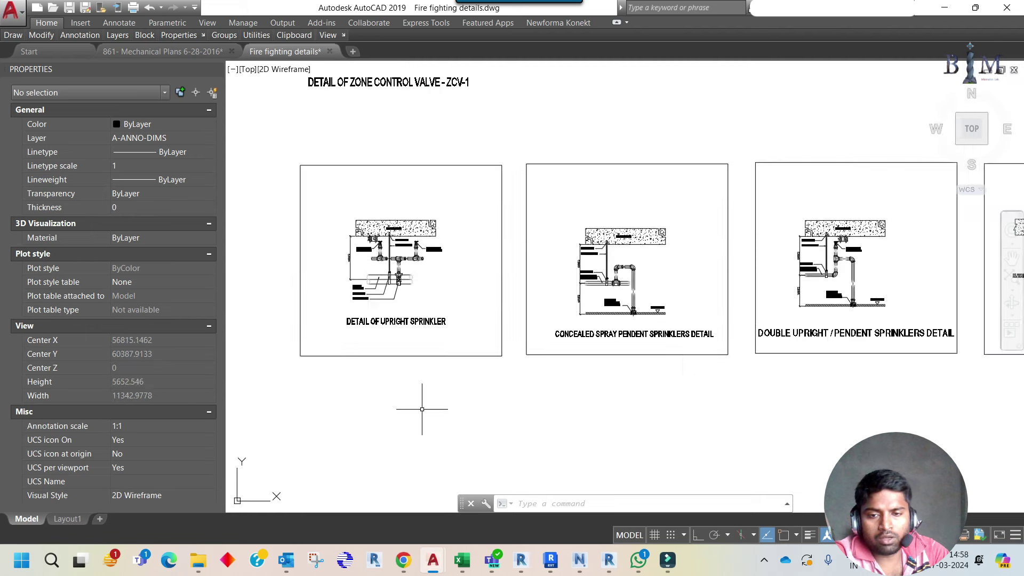
scroll(420, 409, "down", 1)
scroll(400, 407, "down", 1)
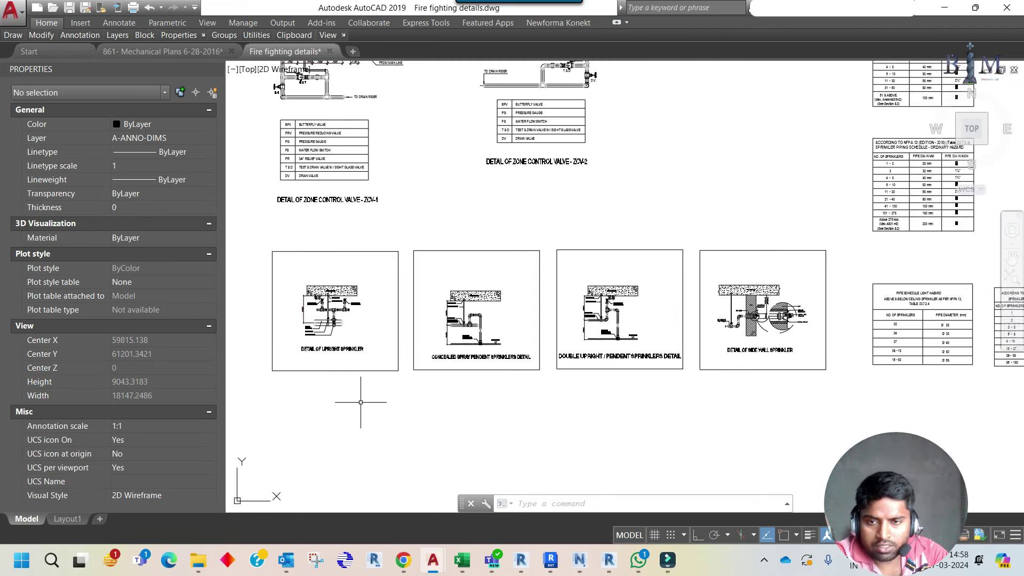
scroll(288, 349, "up", 4)
scroll(299, 277, "up", 2)
scroll(315, 285, "up", 1)
scroll(324, 285, "down", 1)
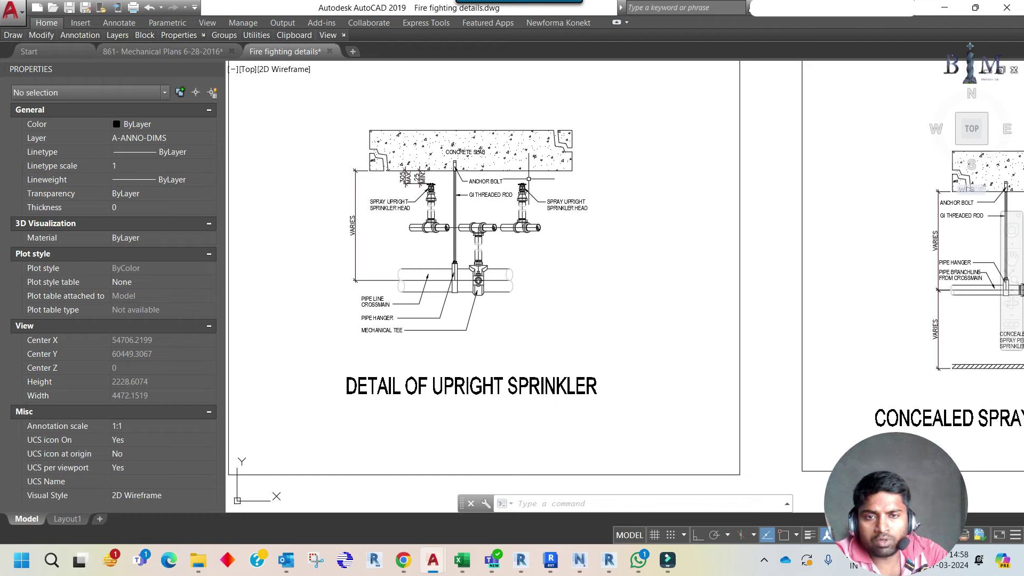
Zoom in to review the concealed pendent sprinkler detail
scroll(523, 176, "down", 1)
scroll(528, 182, "down", 3)
scroll(560, 192, "down", 3)
scroll(585, 204, "up", 5)
scroll(585, 204, "up", 2)
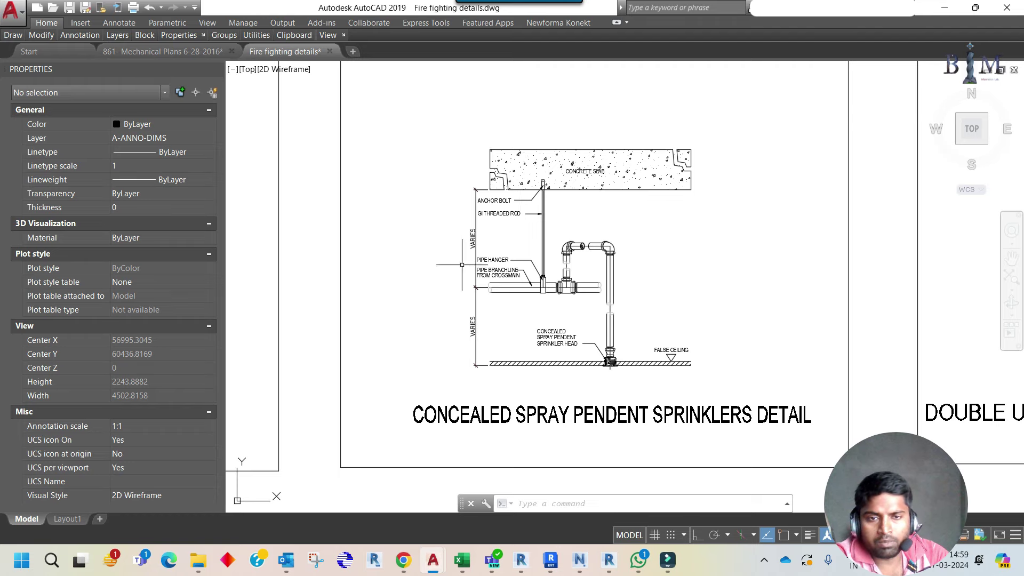
Review the double upright/pendent detail, then pan to the side wall sprinkler detail
scroll(461, 265, "down", 1)
scroll(461, 265, "down", 3)
scroll(647, 276, "up", 3)
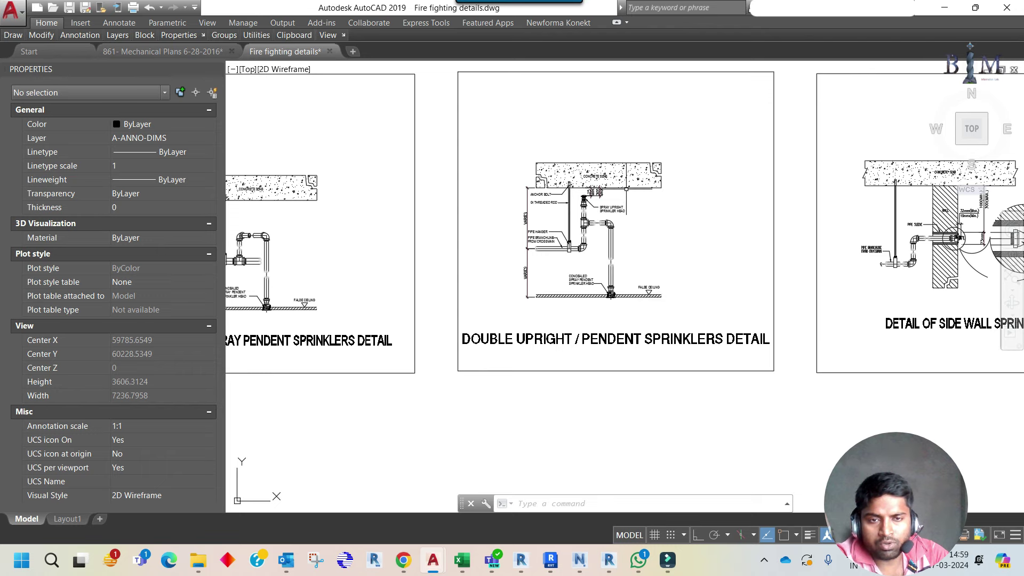
scroll(626, 189, "up", 2)
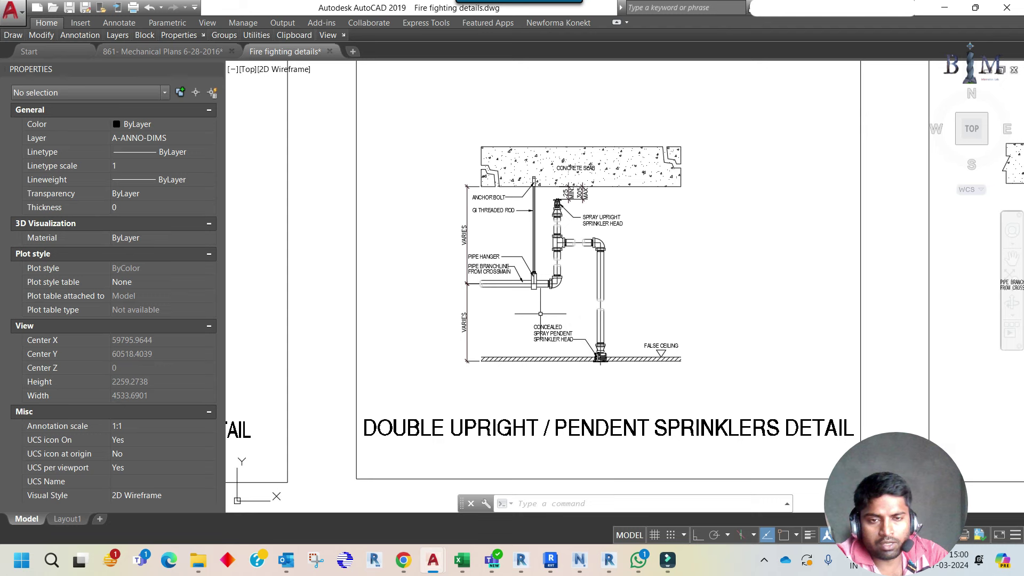
scroll(540, 315, "down", 2)
middle_click_drag(539, 314, 478, 283)
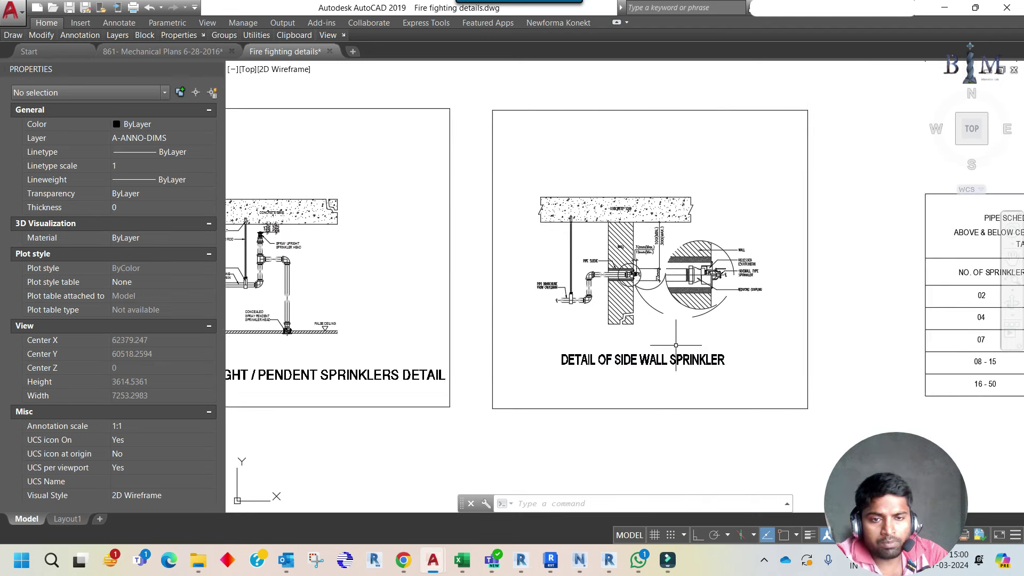
Inspect the side wall sprinkler dimensions, then view all four details and pipe-sizing tables
scroll(657, 234, "up", 4)
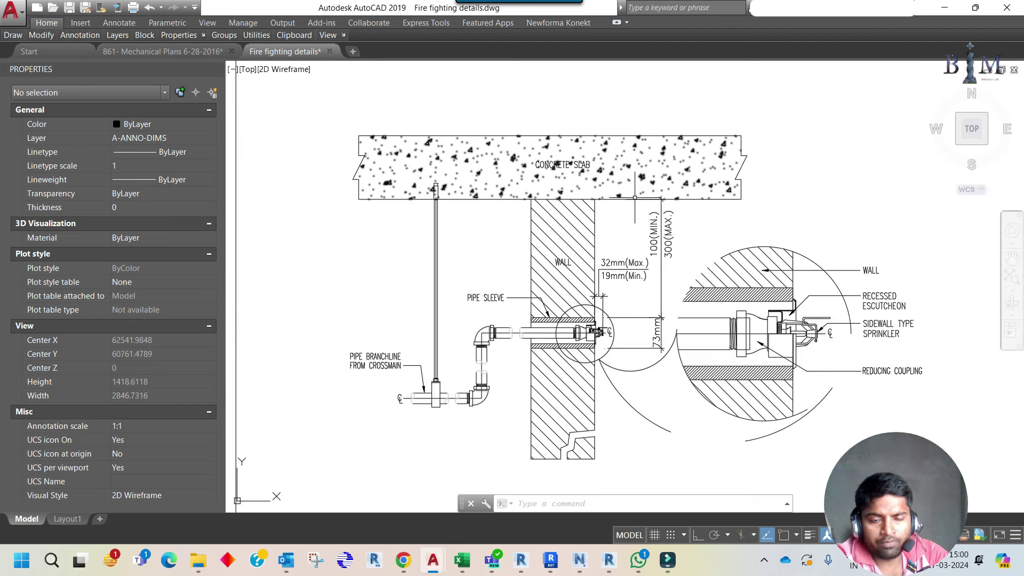
scroll(634, 224, "down", 2)
scroll(634, 225, "down", 2)
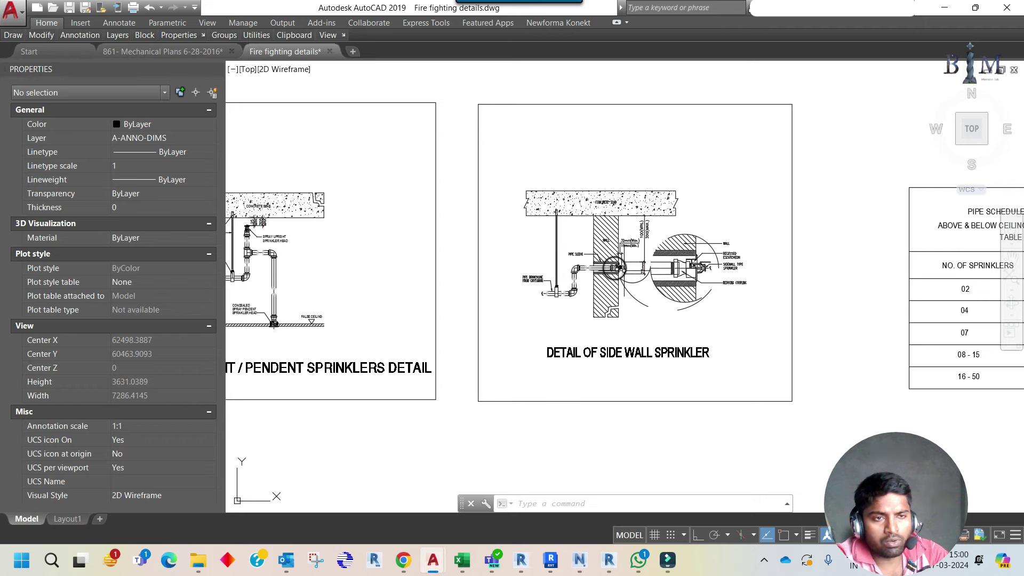
scroll(643, 272, "up", 4)
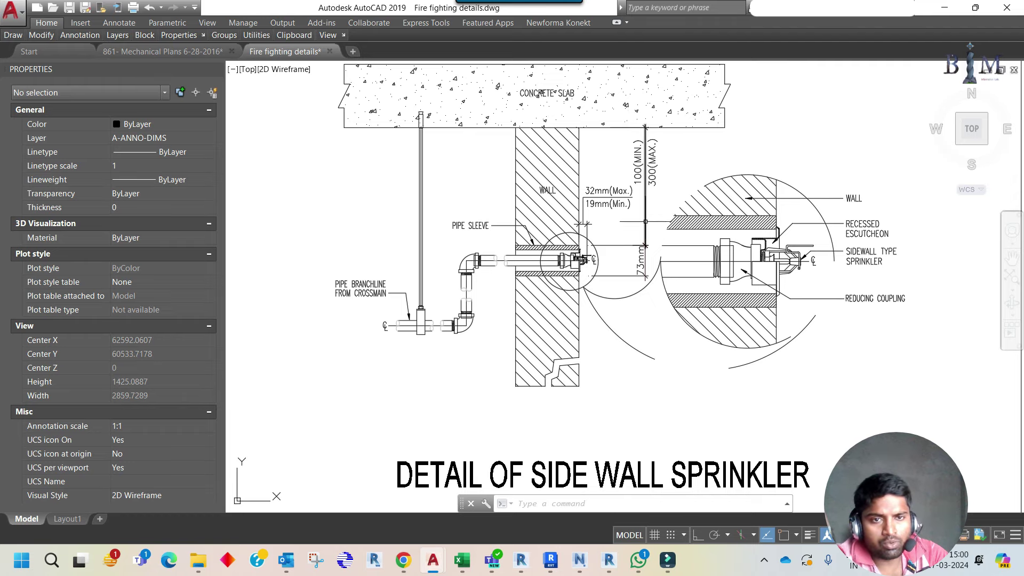
scroll(613, 240, "down", 4)
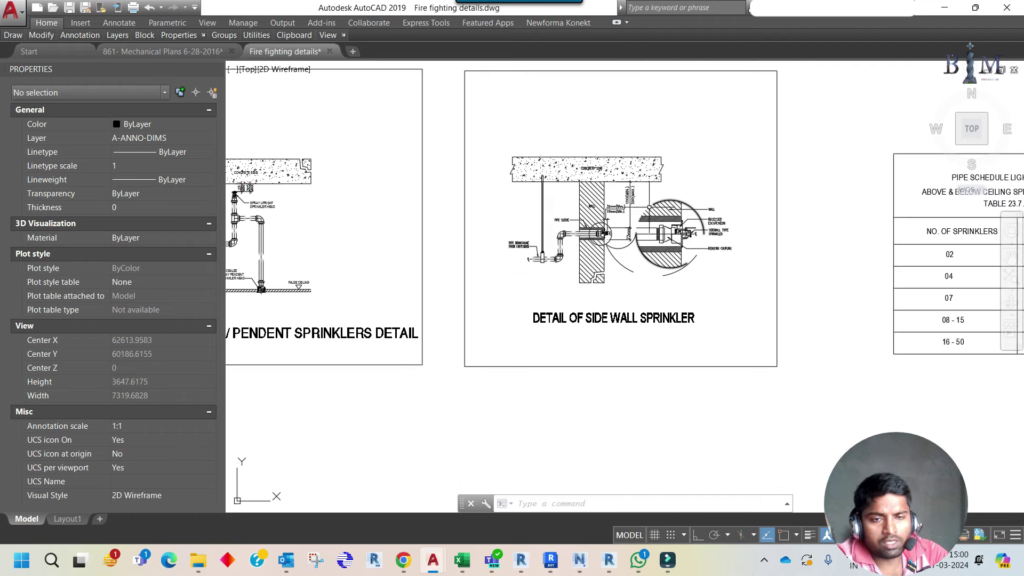
scroll(648, 208, "up", 4)
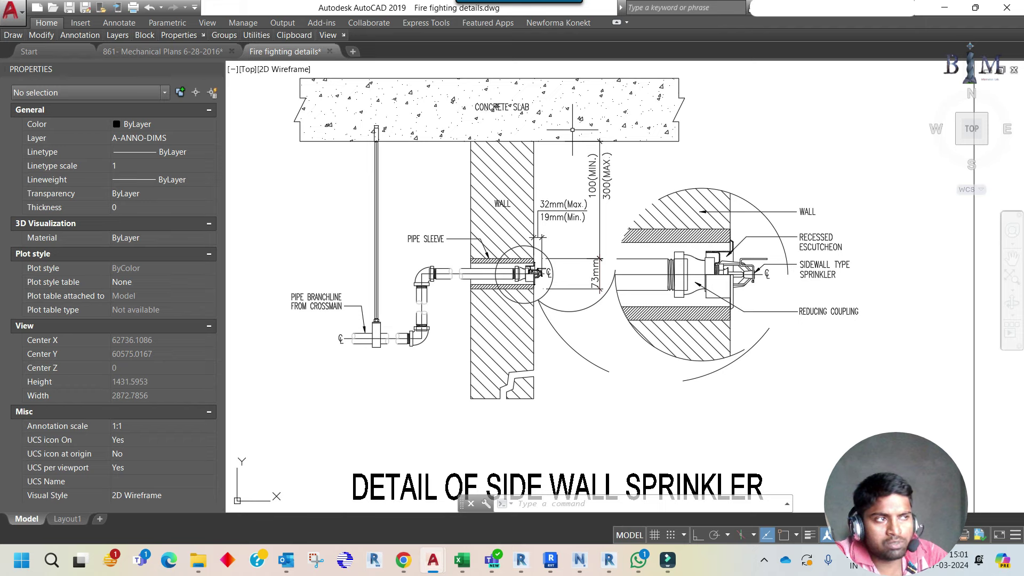
scroll(549, 168, "up", 2)
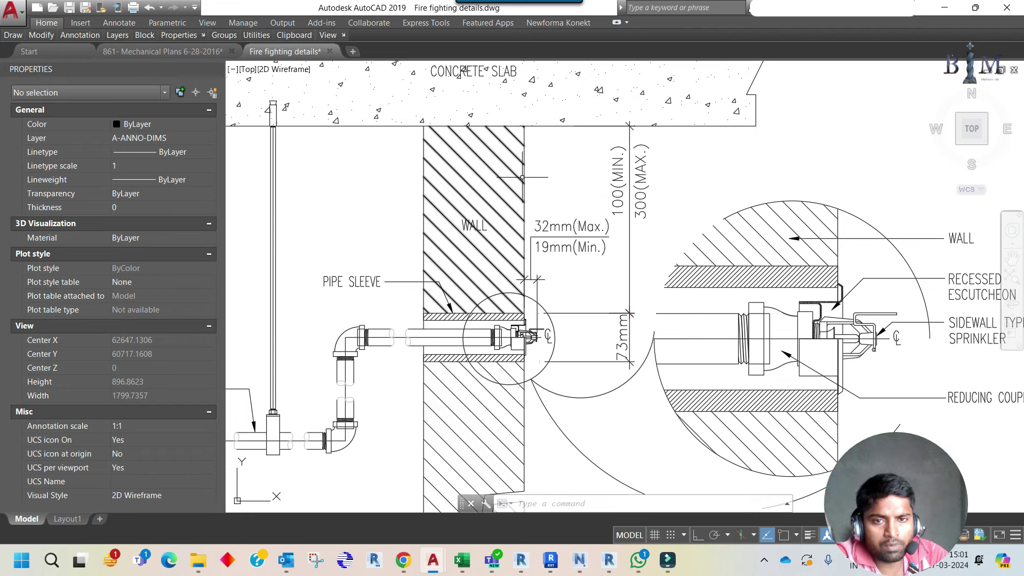
scroll(581, 178, "down", 2)
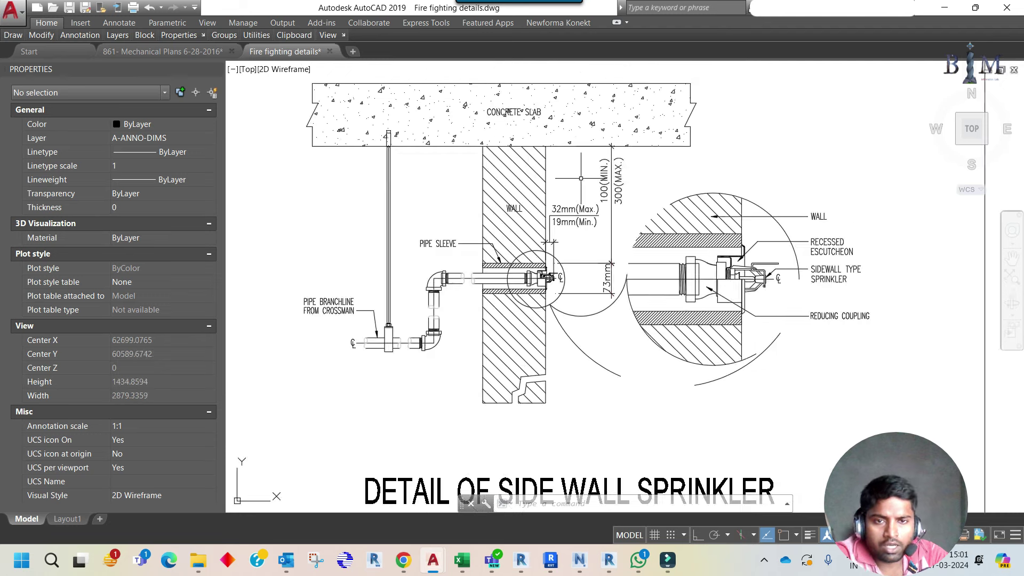
scroll(707, 209, "down", 5)
Zoom and pan until all four sprinkler details are in view
scroll(707, 209, "down", 3)
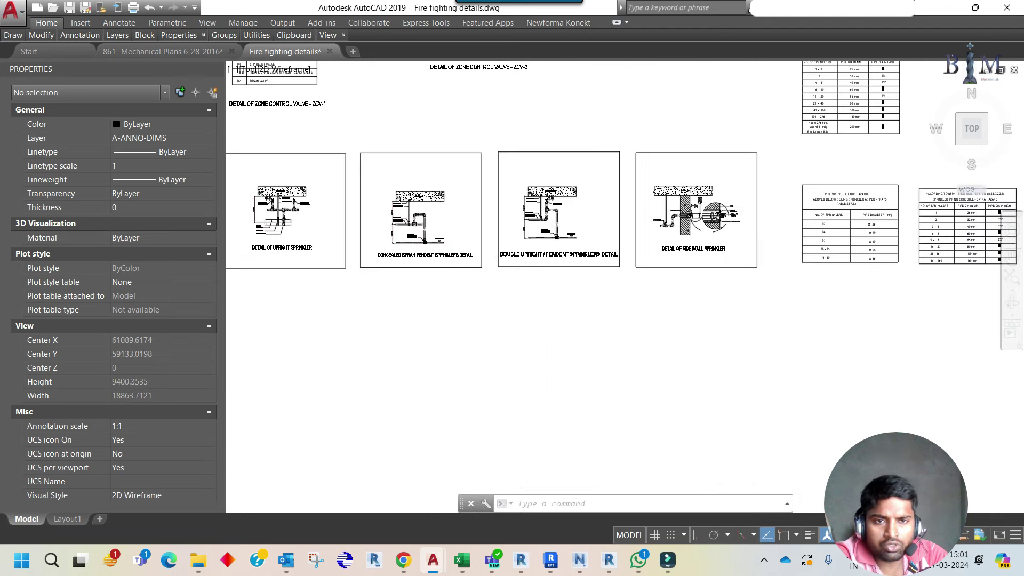
scroll(749, 211, "down", 2)
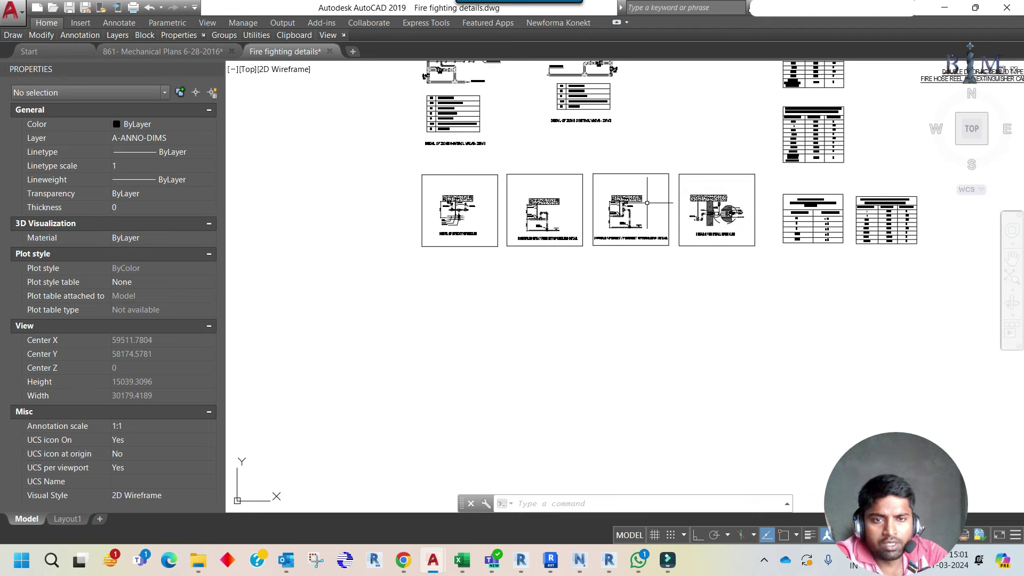
scroll(647, 202, "up", 3)
scroll(622, 187, "down", 1)
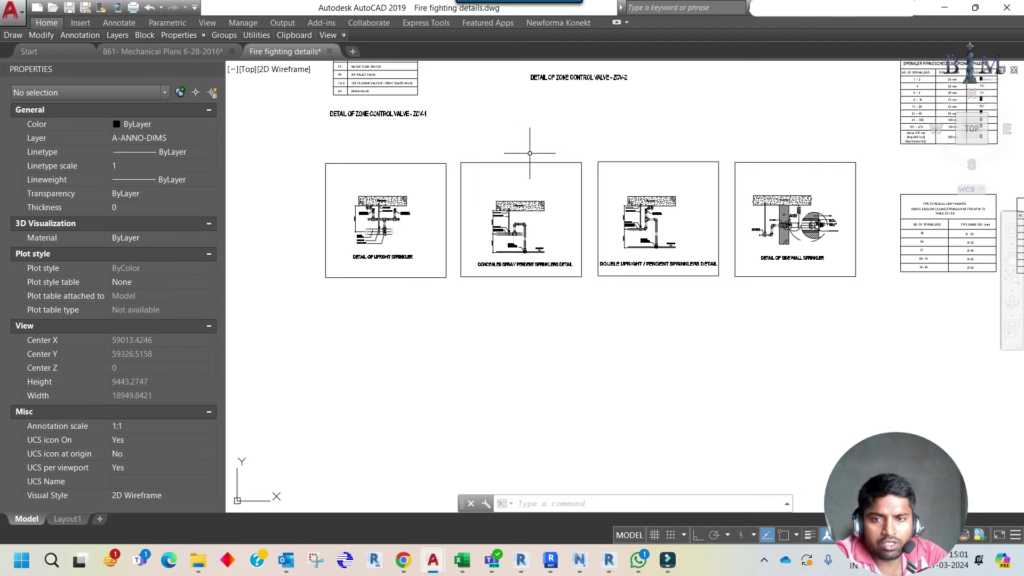
scroll(354, 247, "up", 4)
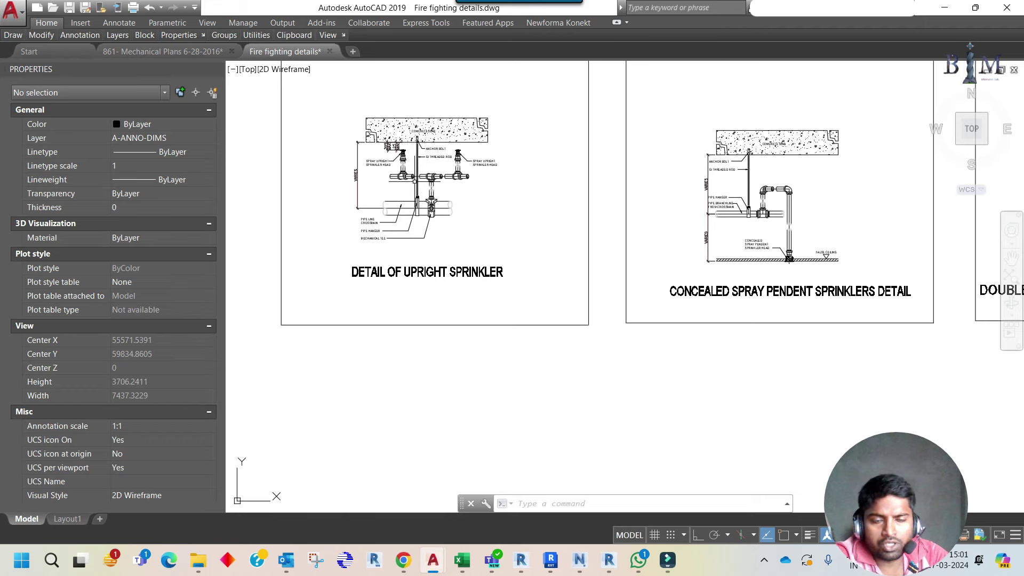
scroll(416, 179, "down", 2)
middle_click_drag(548, 194, 467, 236)
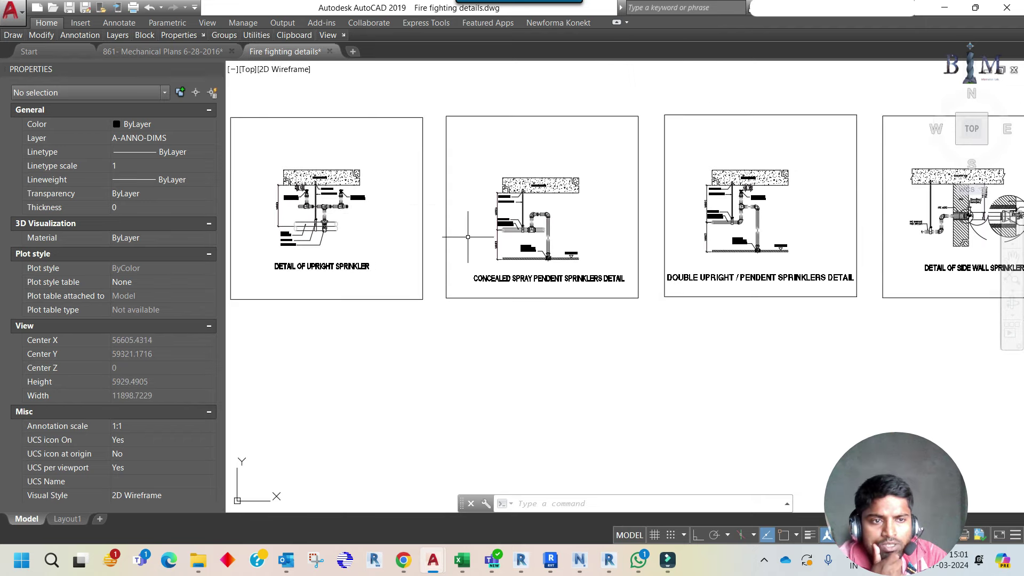
scroll(468, 236, "down", 2)
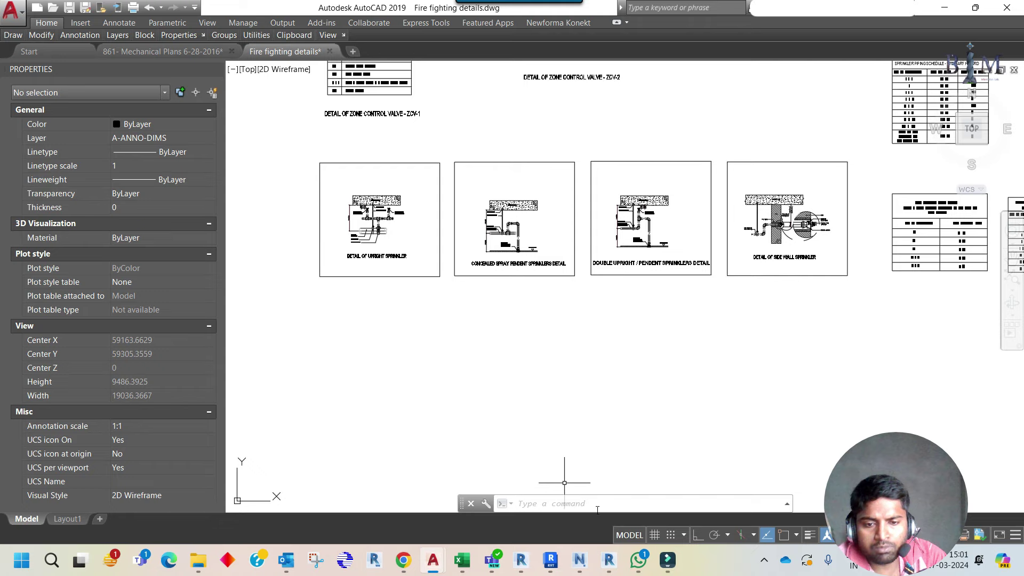
Bring the WhatsApp chat forward, showing the shared .rvt and 861- Mechanical Plans .dwg files
left_click(639, 559)
scroll(569, 354, "down", 3)
scroll(569, 354, "down", 4)
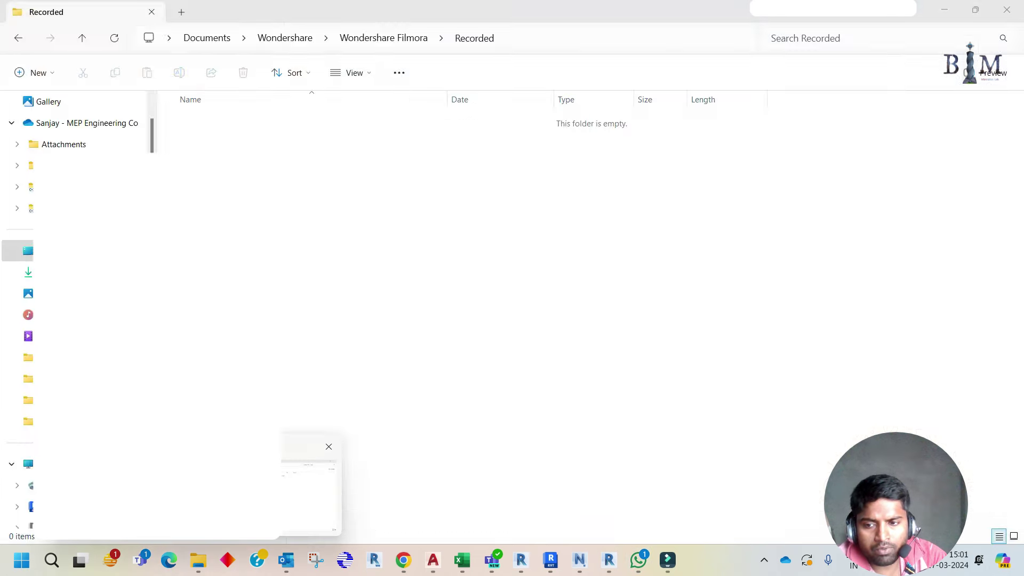
Check the RVT and DWG files in Fire Fighting Khan Issue, then return to 861- Mechanical Plans
left_click(213, 470)
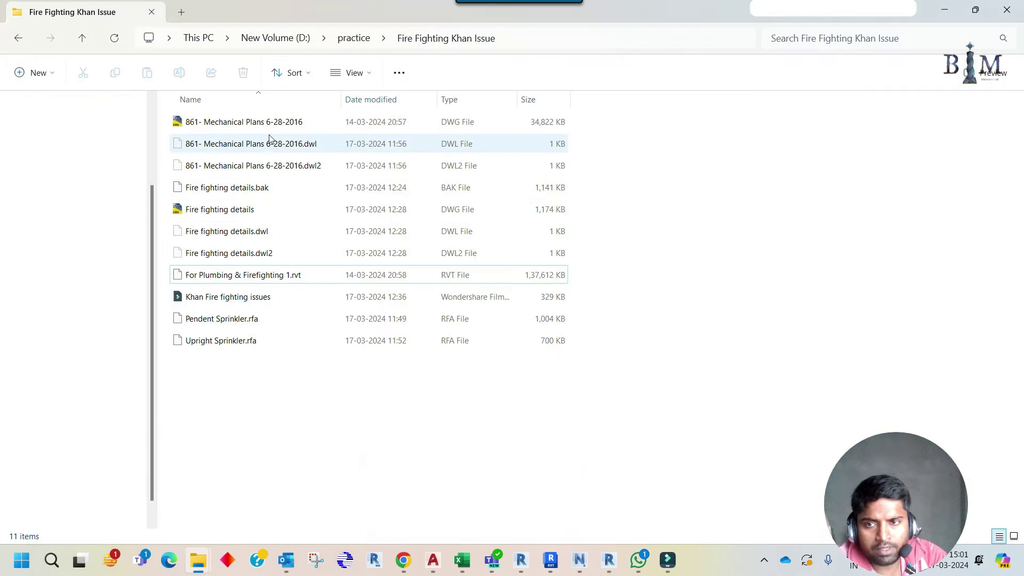
left_click(255, 279)
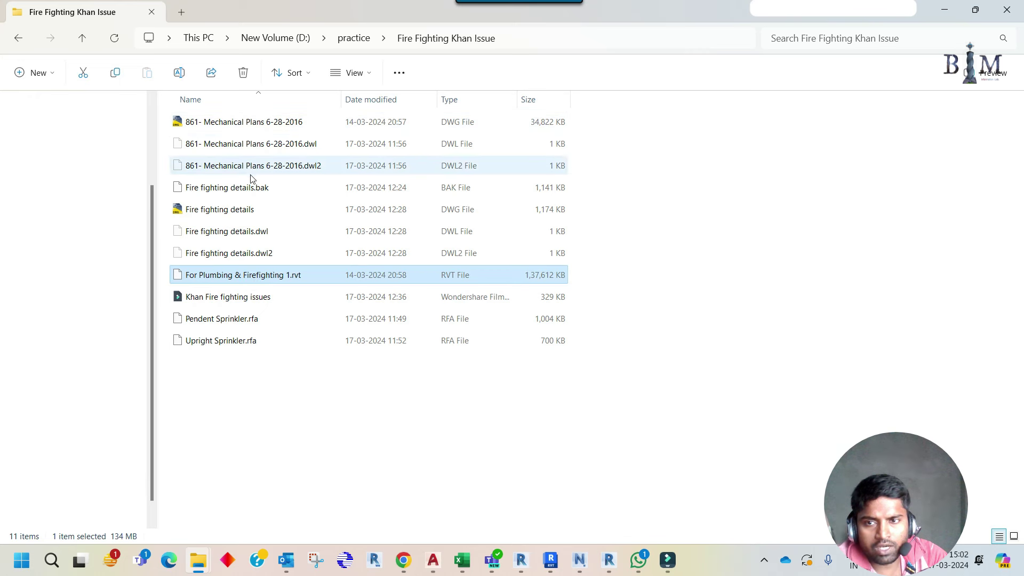
left_click(253, 122)
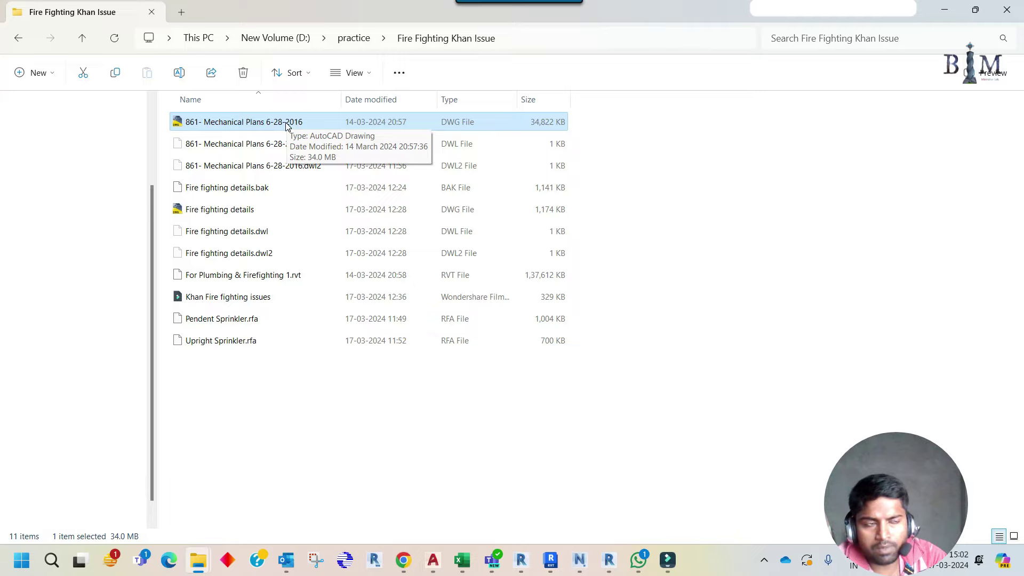
left_click(432, 542)
left_click(367, 503)
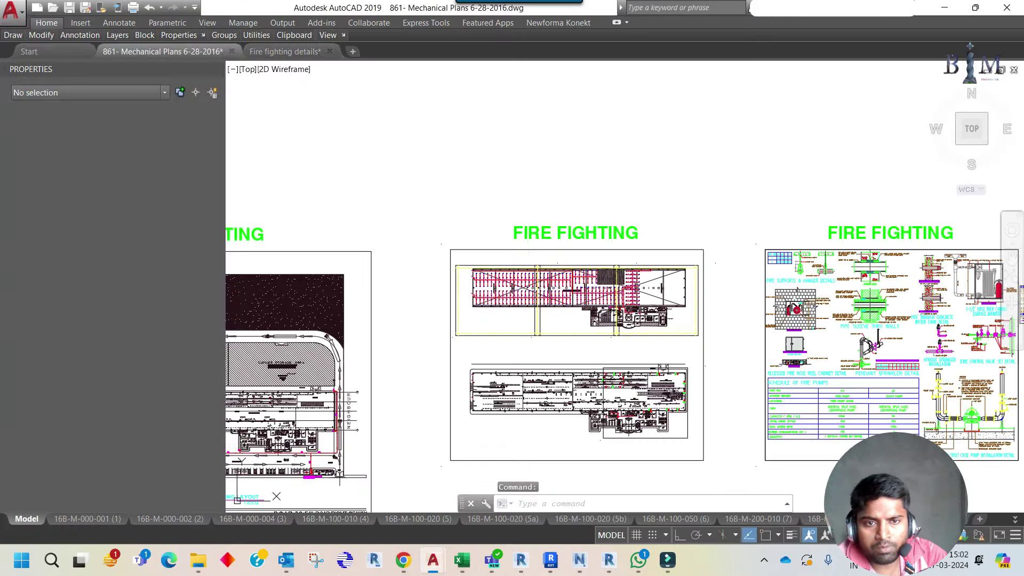
Review the middle FIRE FIGHTING sheet's factory sprinkler layout up close, then return to the project folder
scroll(624, 320, "down", 3)
scroll(667, 323, "down", 2)
scroll(667, 323, "down", 2)
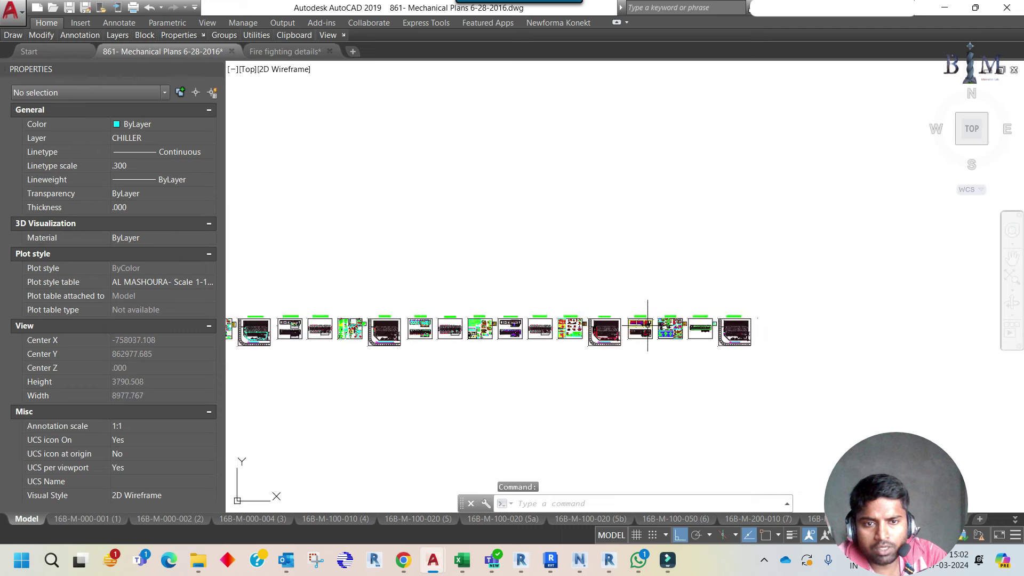
scroll(667, 324, "down", 3)
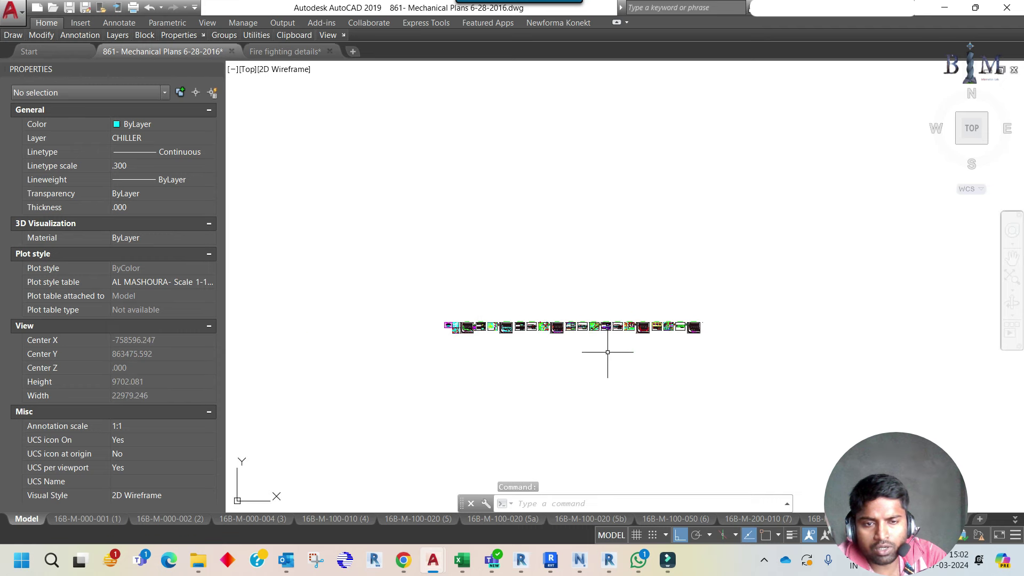
scroll(645, 333, "up", 3)
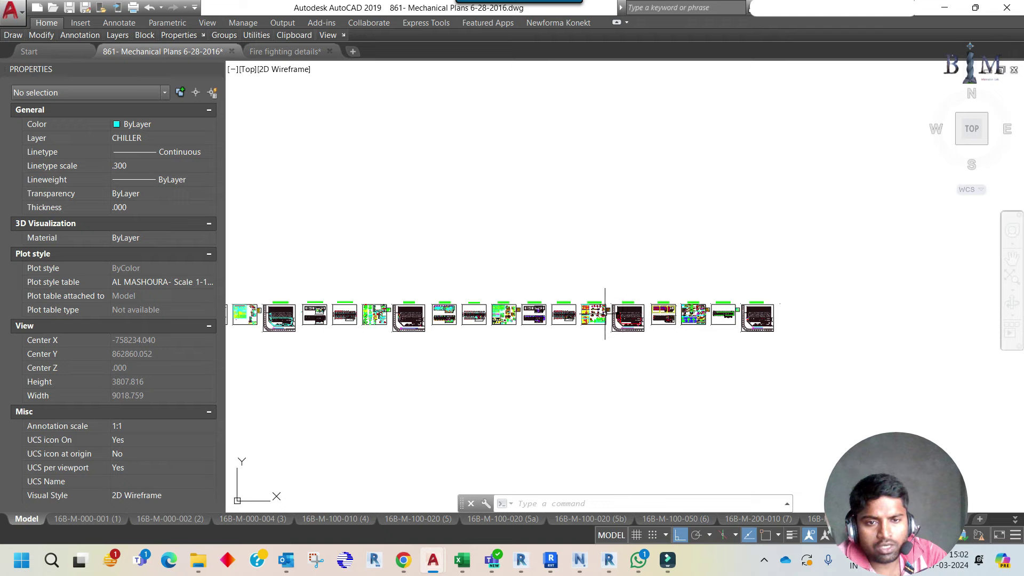
scroll(693, 312, "up", 3)
scroll(634, 305, "up", 3)
scroll(634, 305, "up", 3)
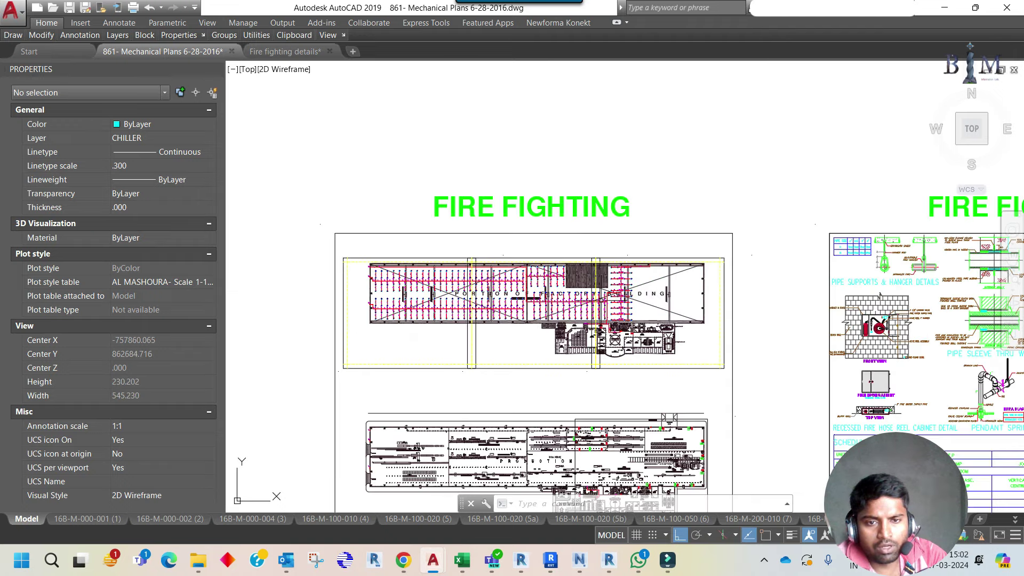
scroll(563, 258, "down", 5)
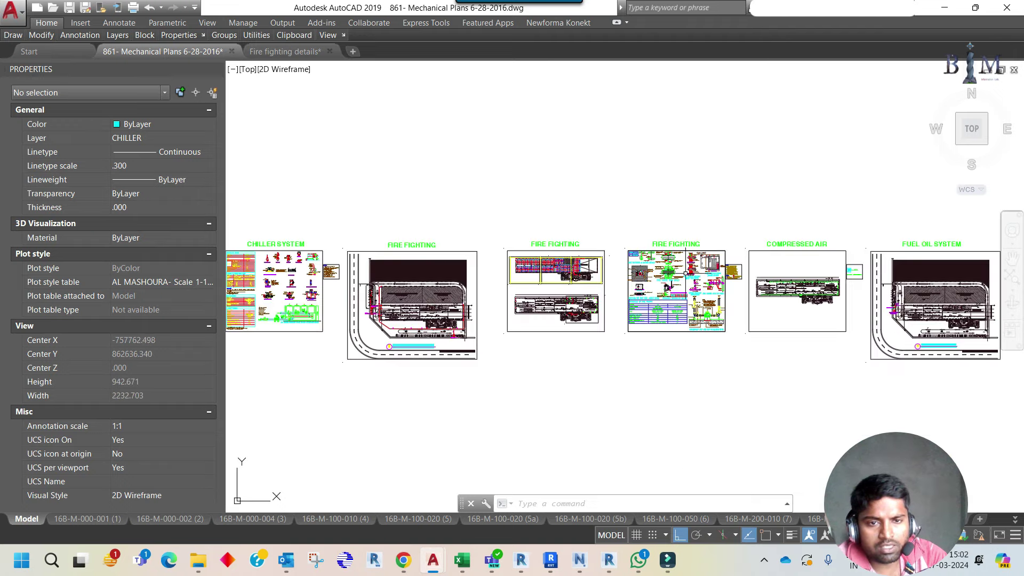
scroll(543, 277, "up", 4)
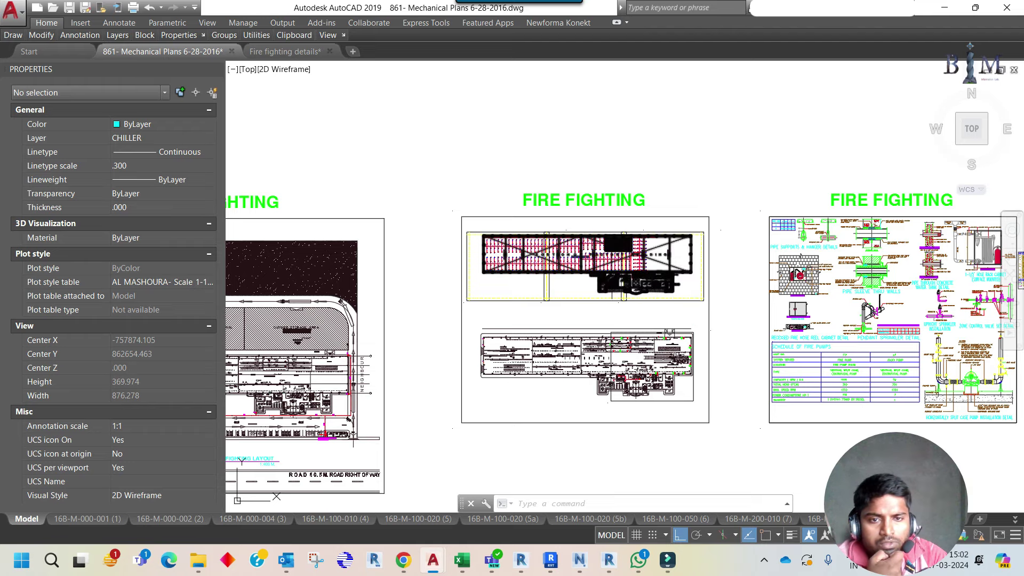
scroll(552, 251, "up", 4)
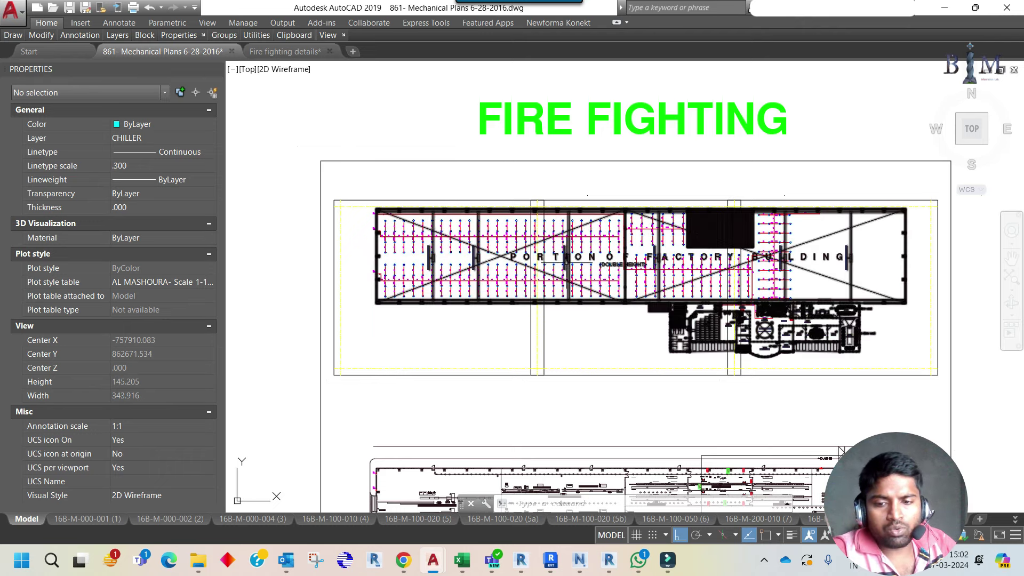
left_click(198, 559)
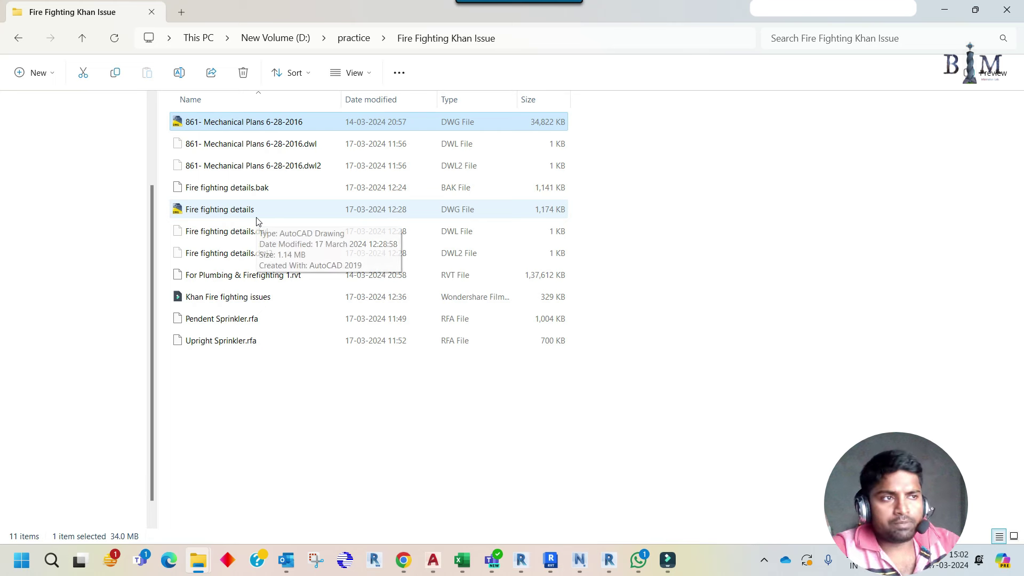
Confirm the Fire Fighting Khan Issue folder path, clear the selection, and return to Revit
left_click(524, 38)
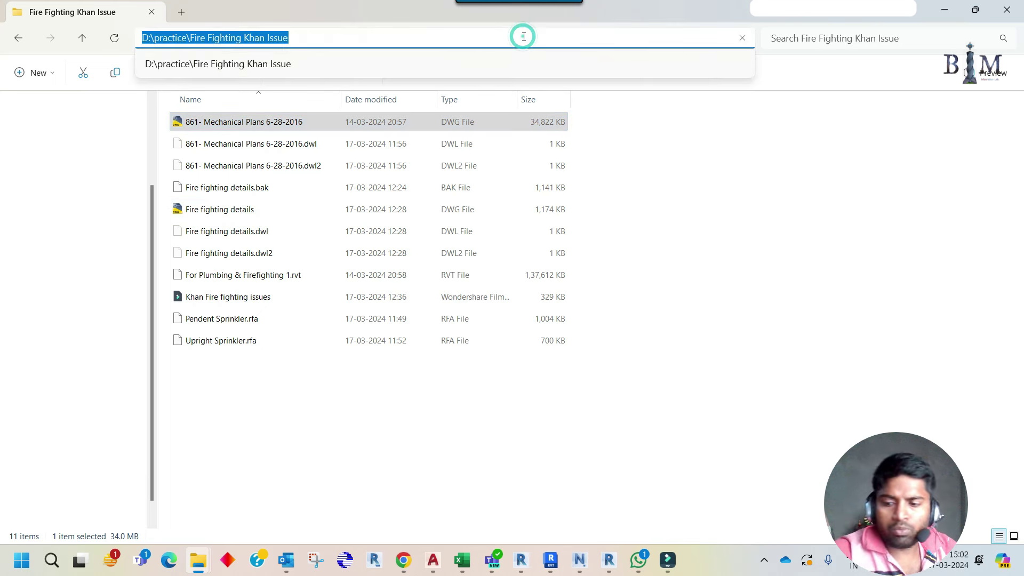
left_click(664, 145)
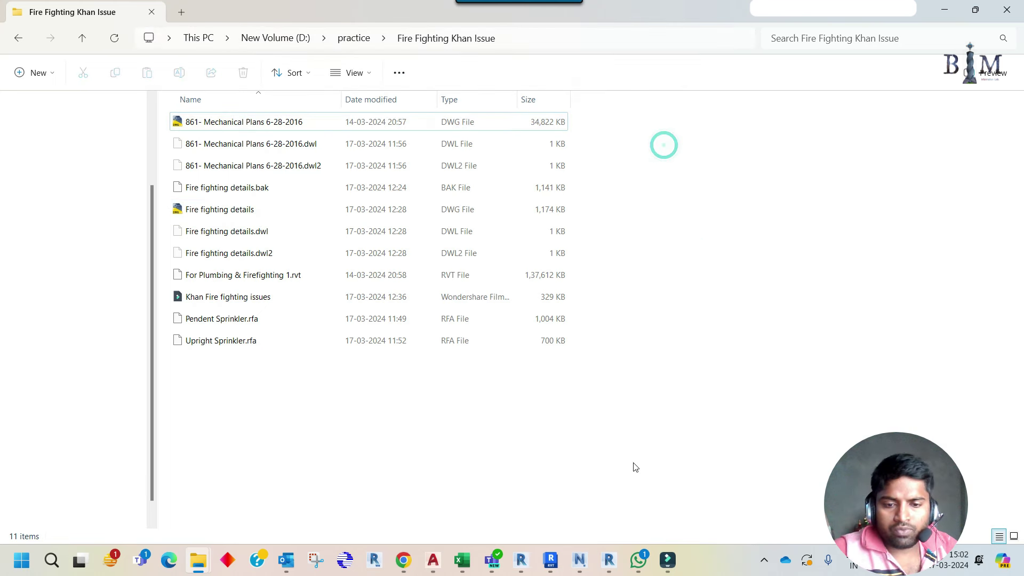
mouse_move(608, 559)
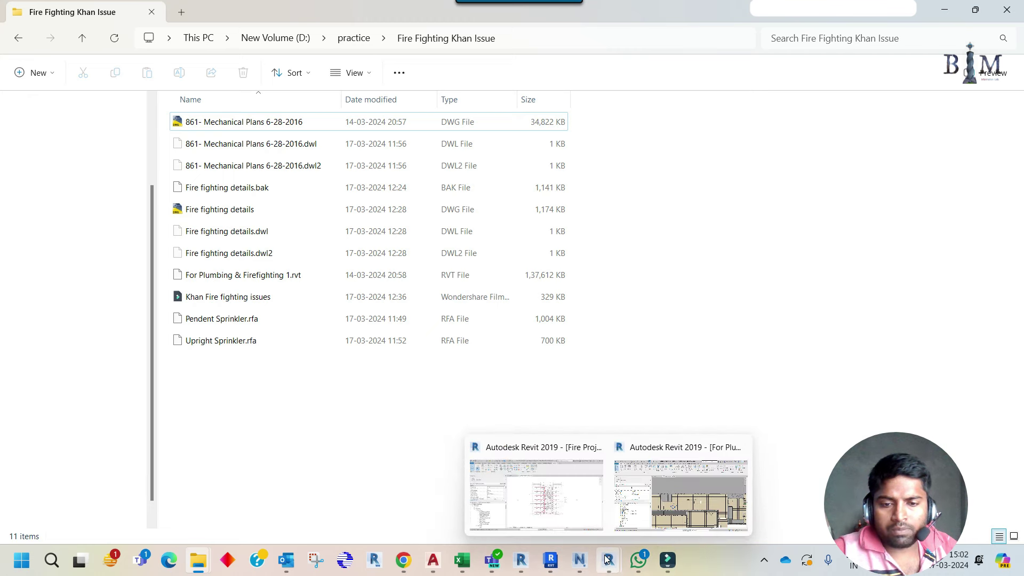
left_click(586, 496)
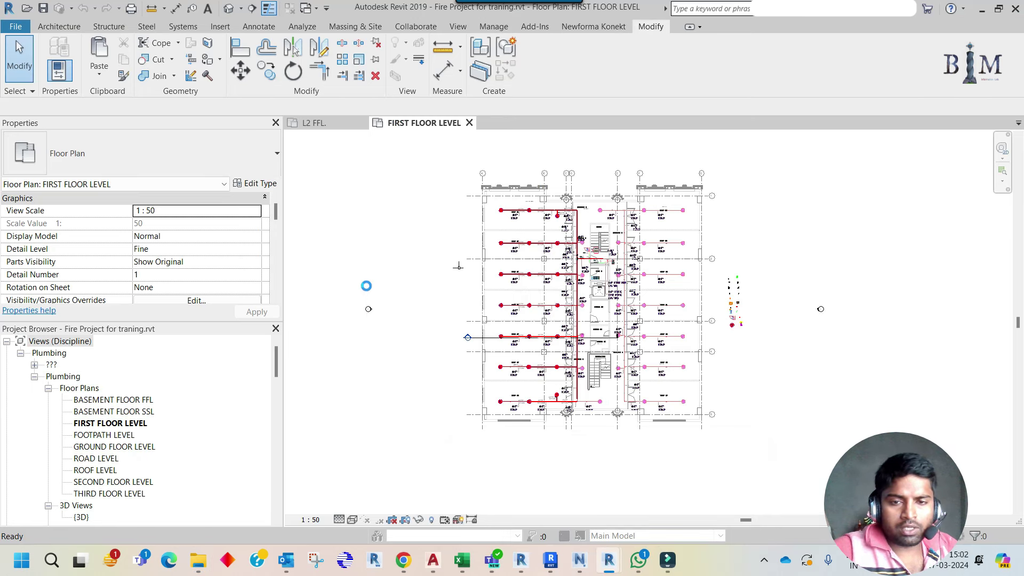
Open For Plumbing & Firefighting 1.rvt with Ctrl+O
key("ctrl+o")
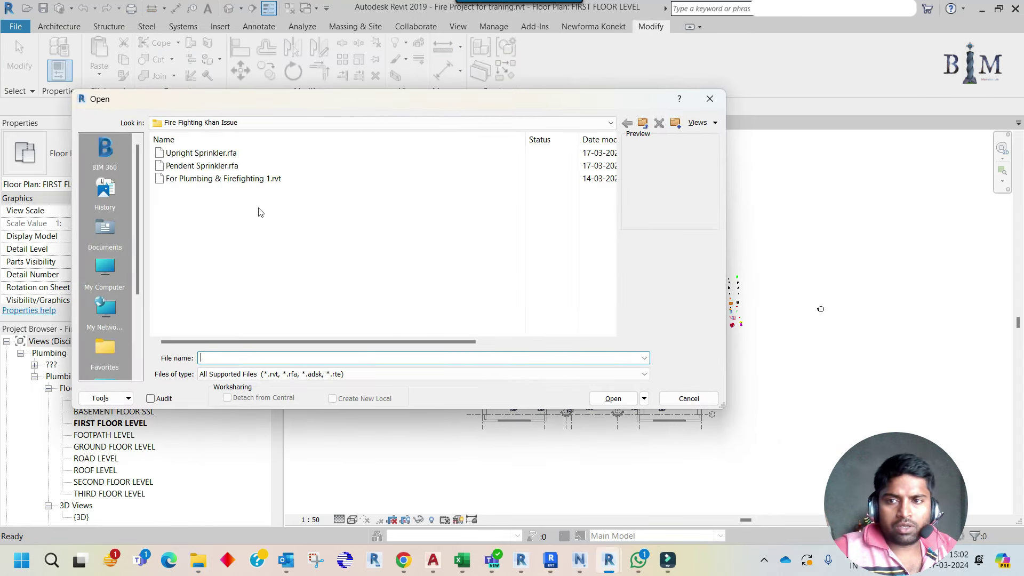
left_click(250, 181)
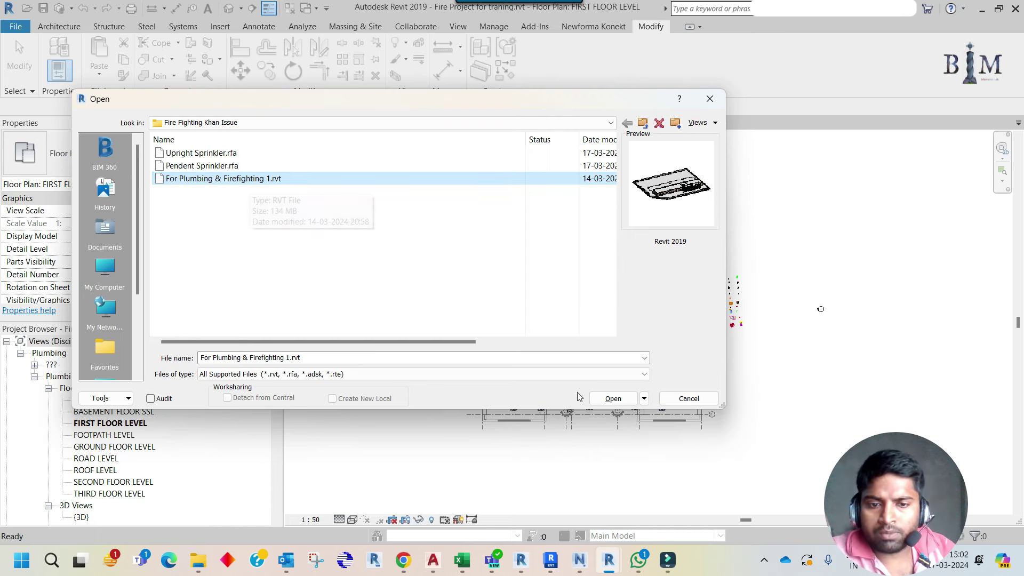
left_click(612, 399)
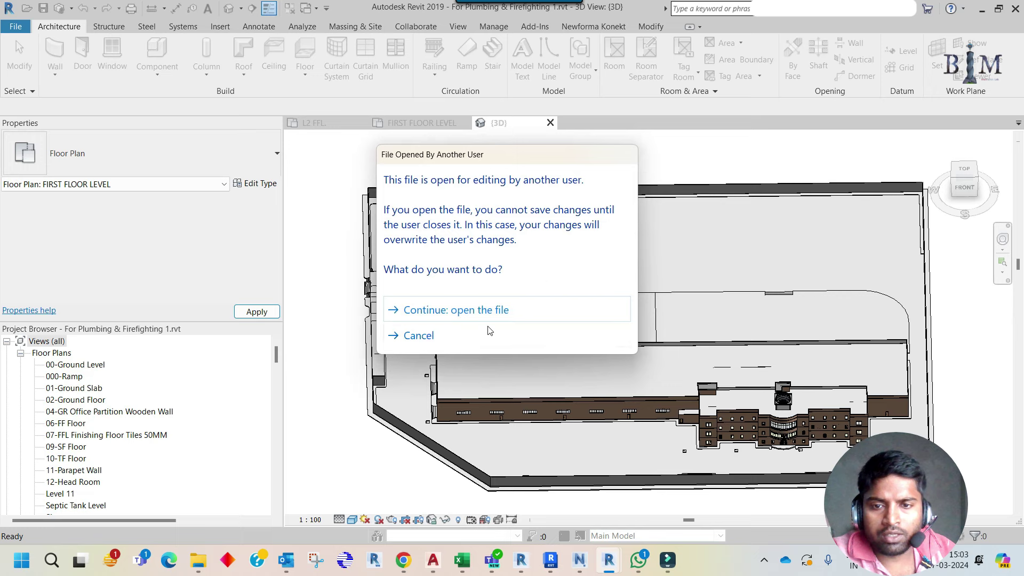
Continue opening despite the other user, then orbit and zoom the 3D site view
left_click(494, 310)
mouse_move(490, 314)
middle_mouse_down("shift")
mouse_move(540, 437)
mouse_move(413, 231)
middle_mouse_up("shift")
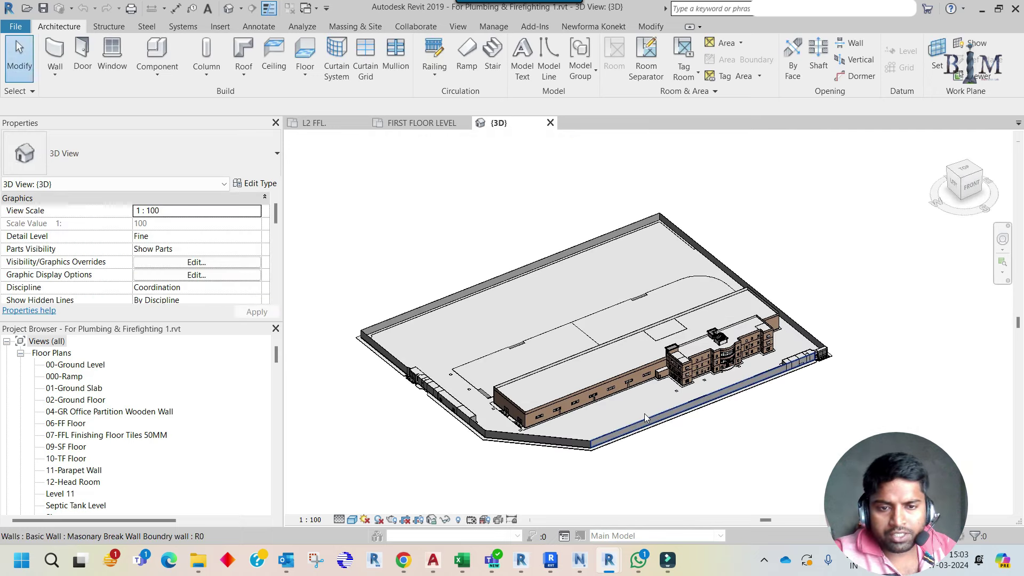
scroll(413, 231, "up", 3)
scroll(413, 231, "up", 2)
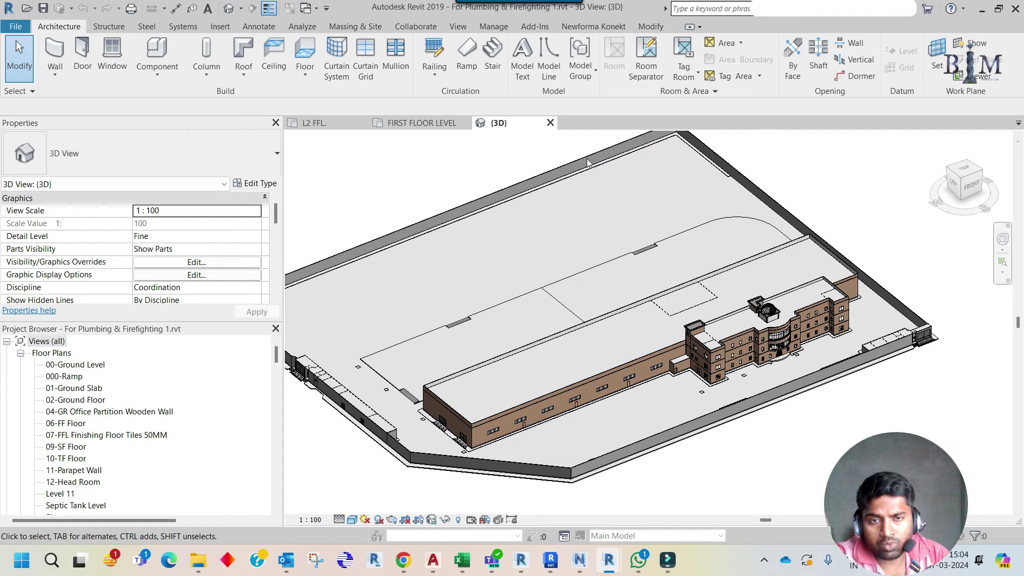
scroll(651, 291, "down", 2)
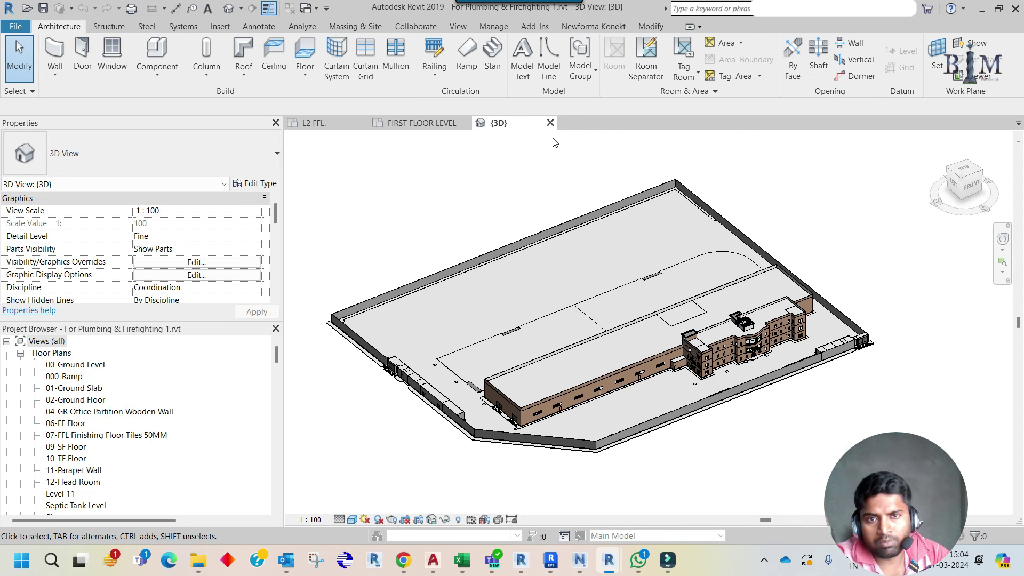
Close the plumbing project's 3D view and switch to Tower MEP's L2 FFL. plan
left_click(549, 124)
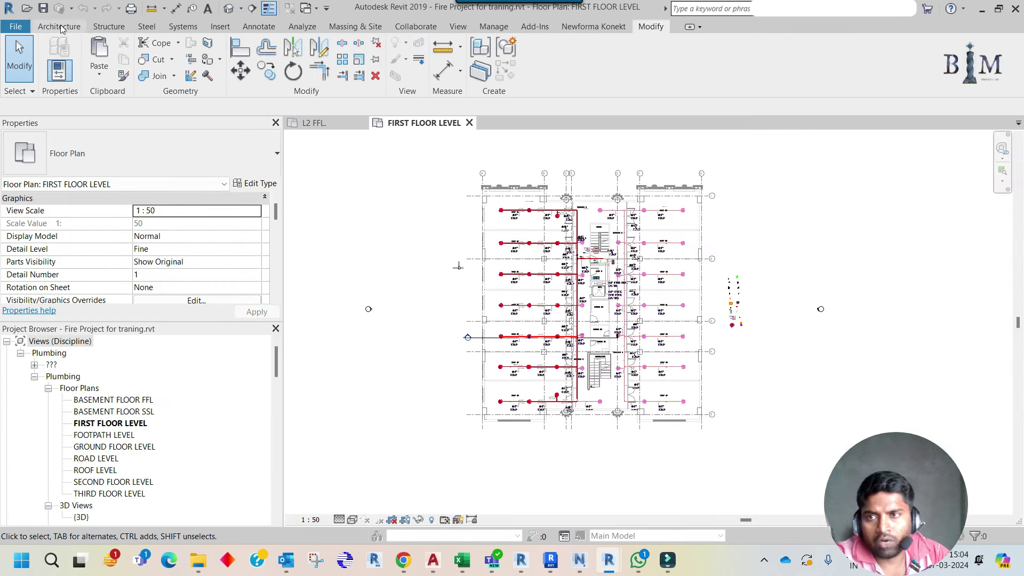
left_click(319, 122)
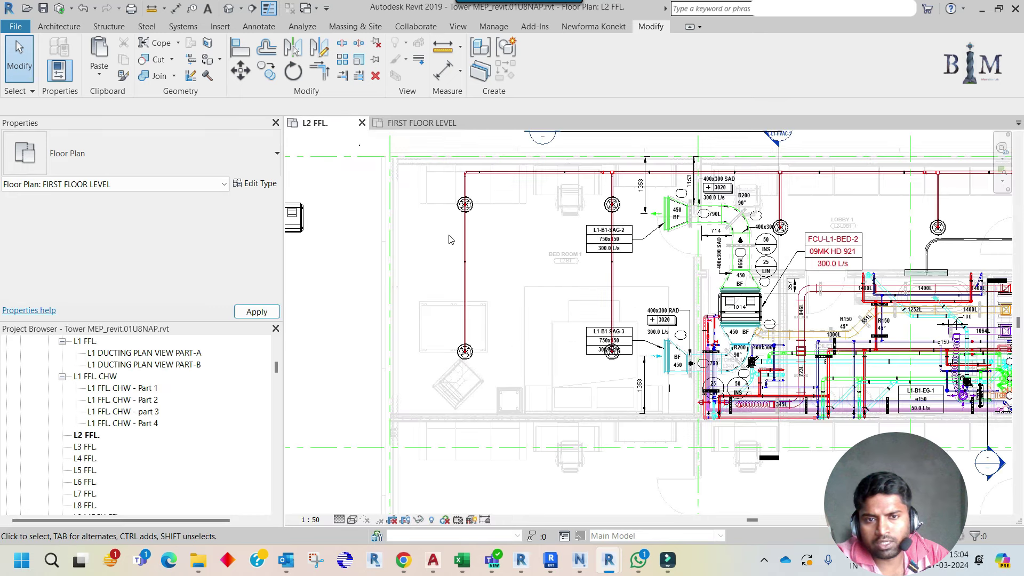
scroll(441, 284, "down", 3)
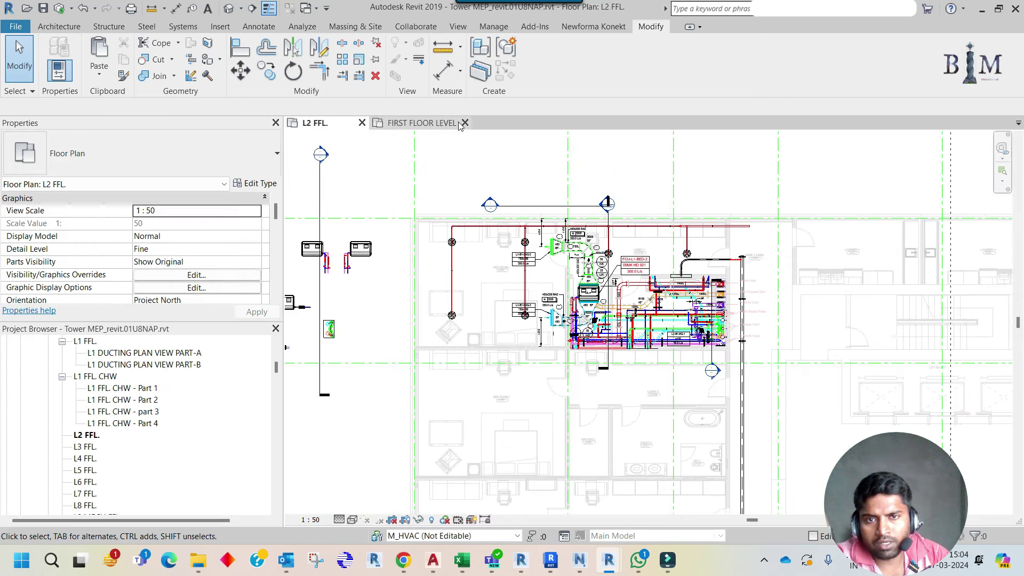
left_click(21, 28)
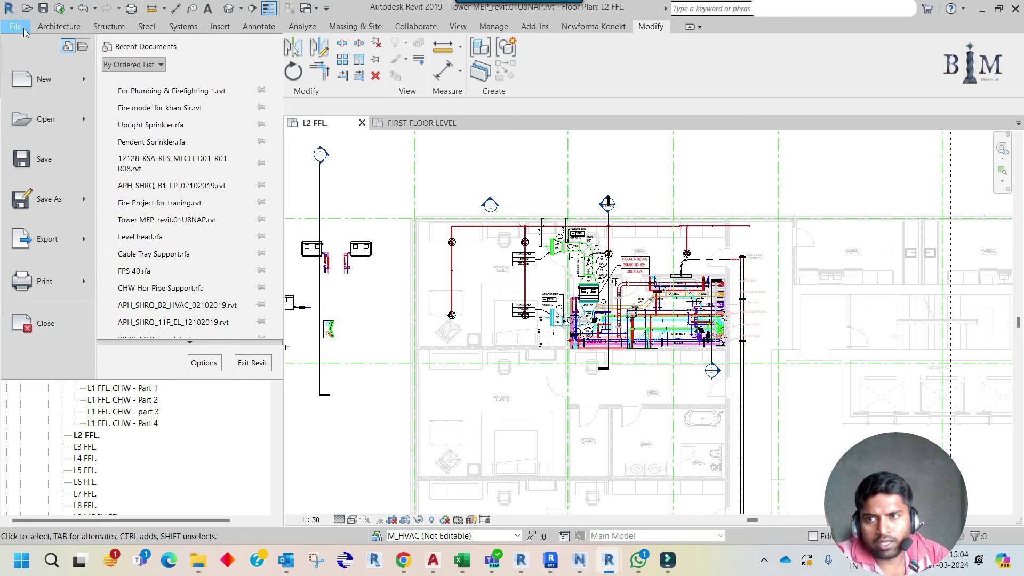
Start a new project via File > New > Project, dismissing the not-saved-recently reminder
left_click(122, 80)
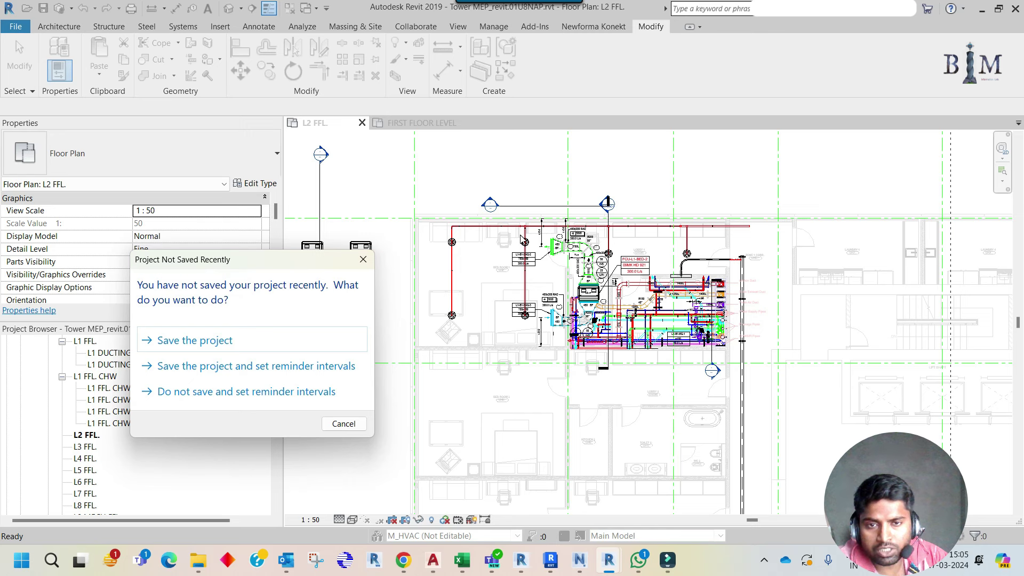
left_click(364, 259)
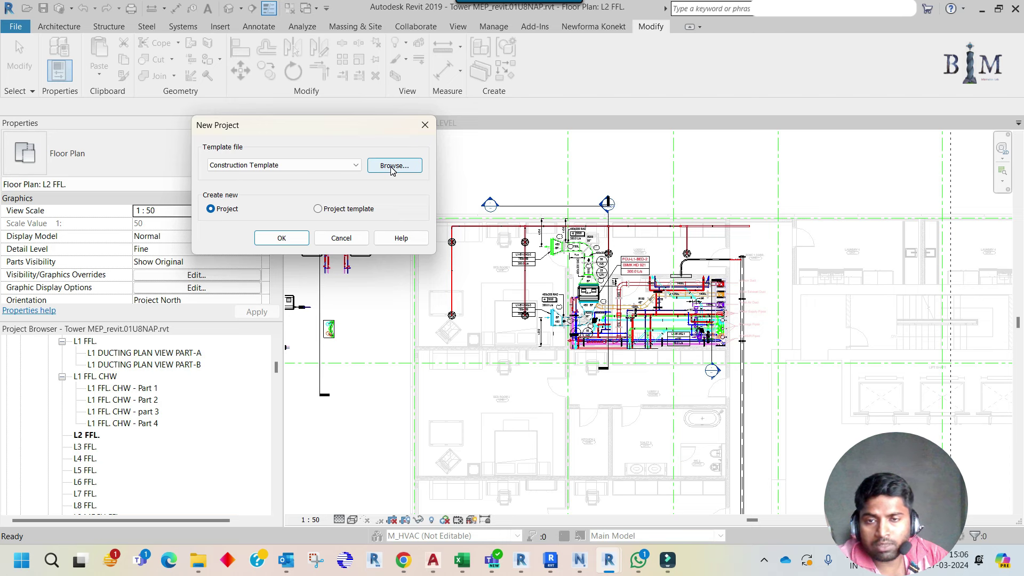
Create the new project Project2 from the Plumbing-Default_Metric.rte template
left_click(349, 165)
left_click(256, 185)
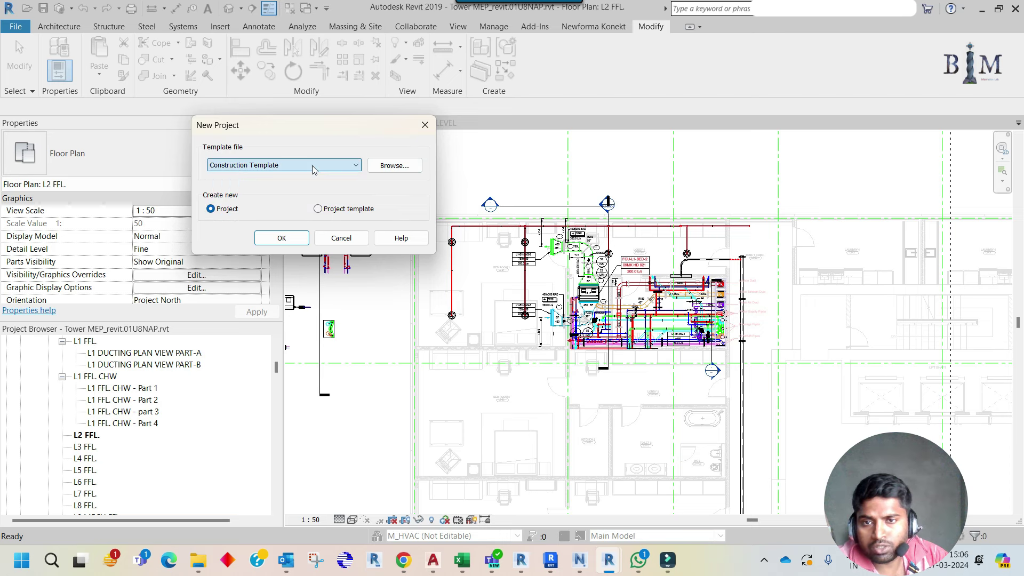
left_click(410, 168)
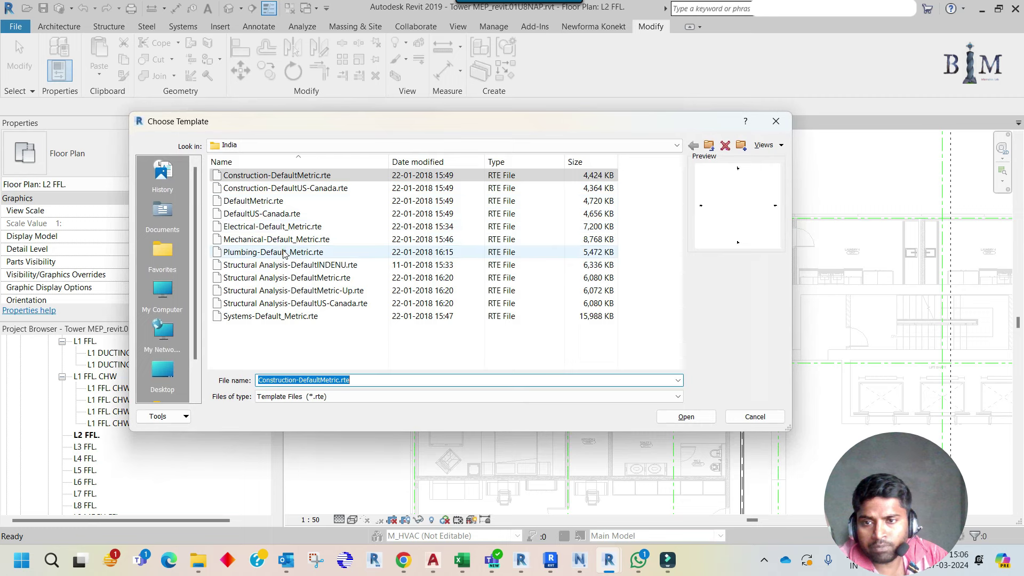
left_click(326, 253)
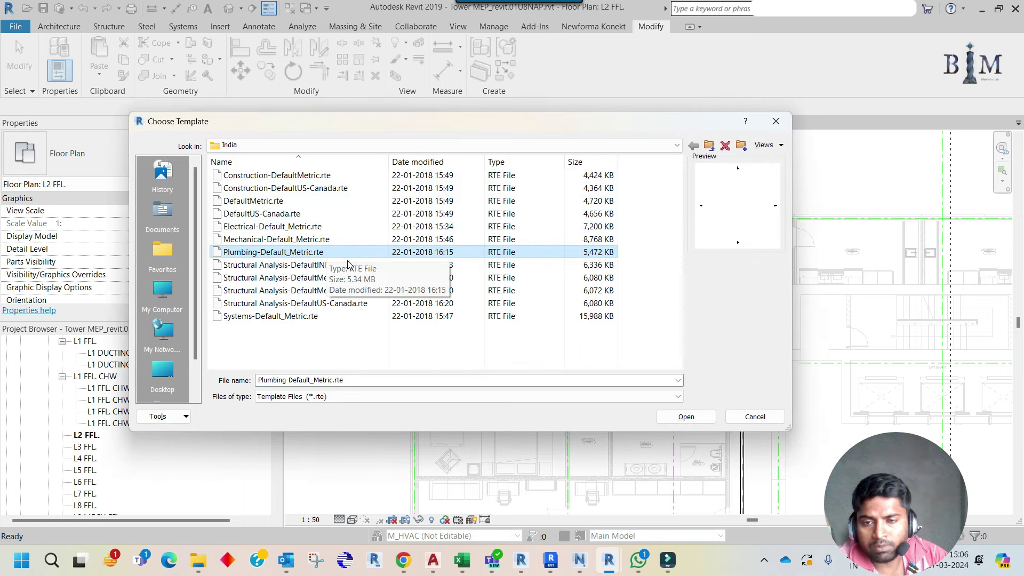
left_click(689, 418)
left_click(278, 237)
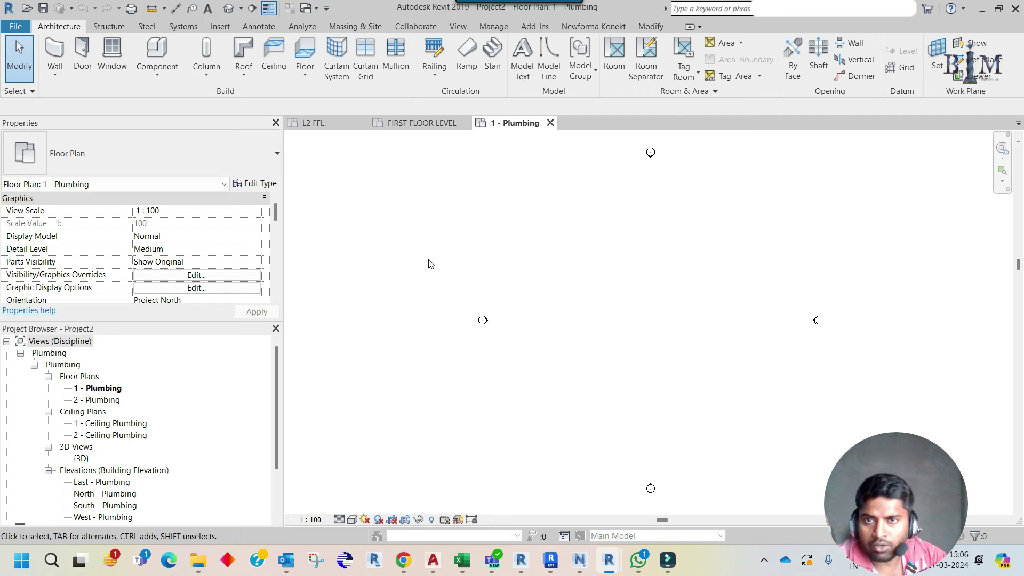
Start Link Revit and pick For Plumbing & Firefighting 1.rvt from the Fire Fighting Khan Issue folder
left_click(220, 26)
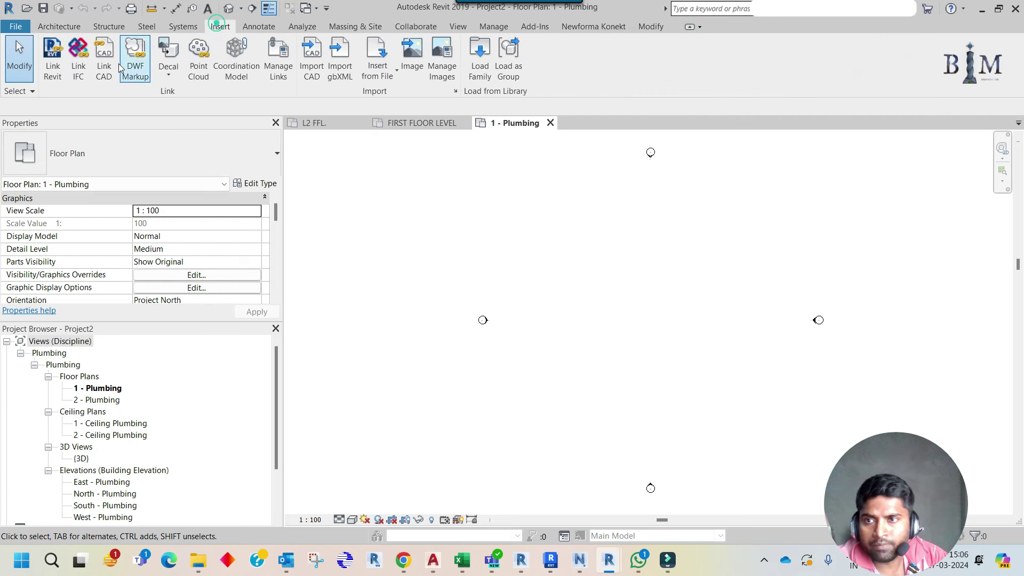
left_click(58, 73)
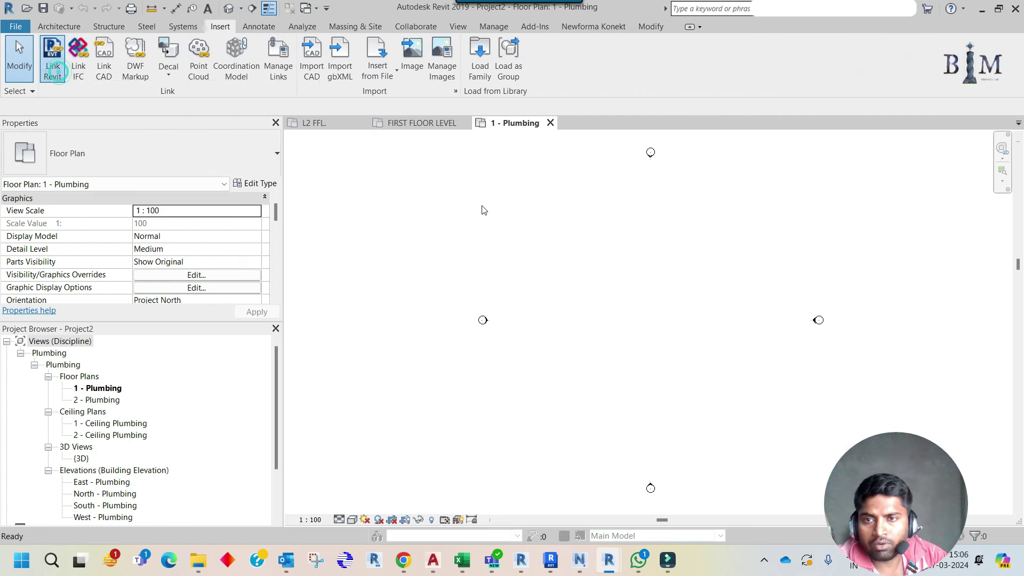
type("D:\\practice\\Fire Fighting Khan Issue")
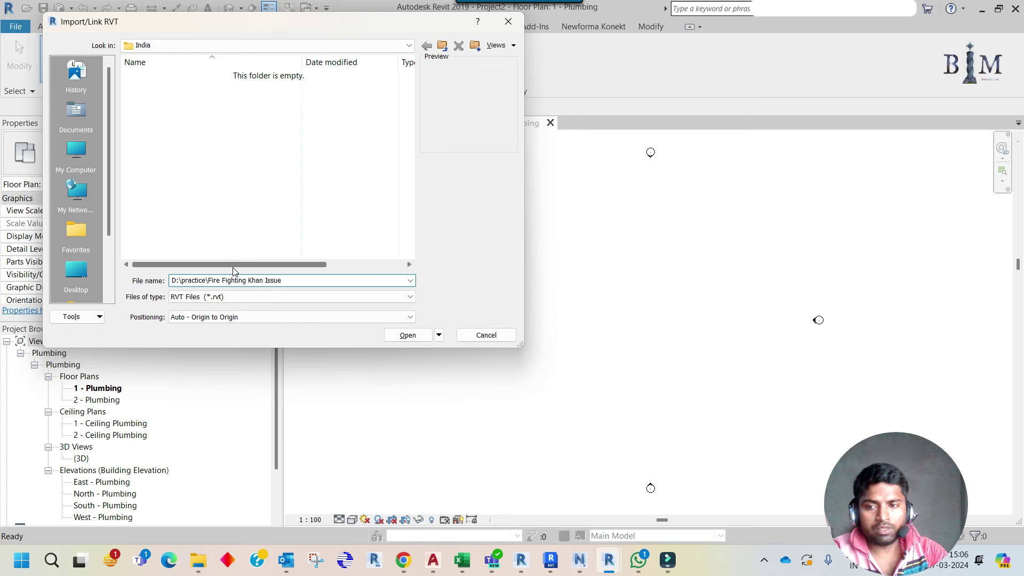
key("Return")
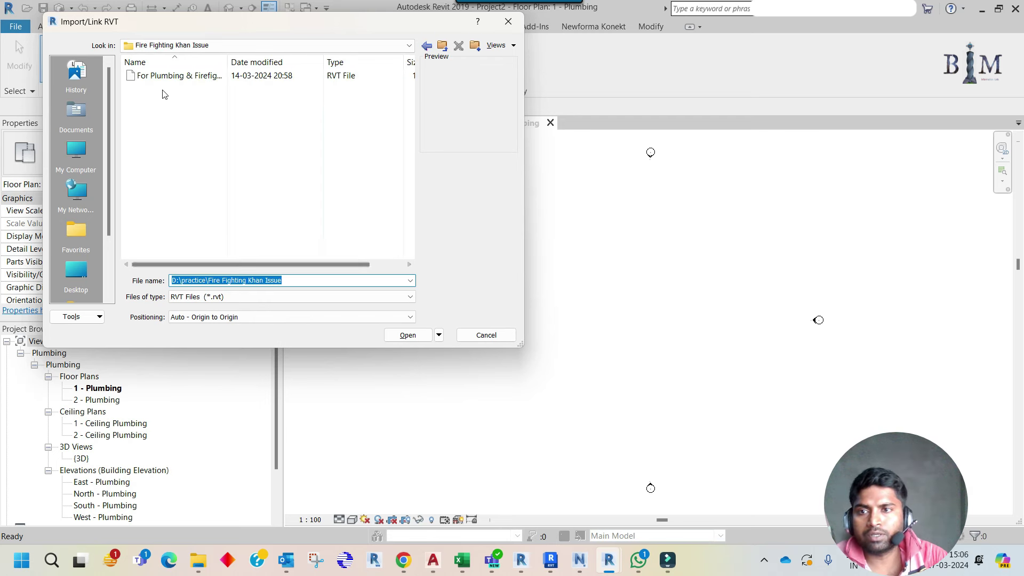
left_click(170, 75)
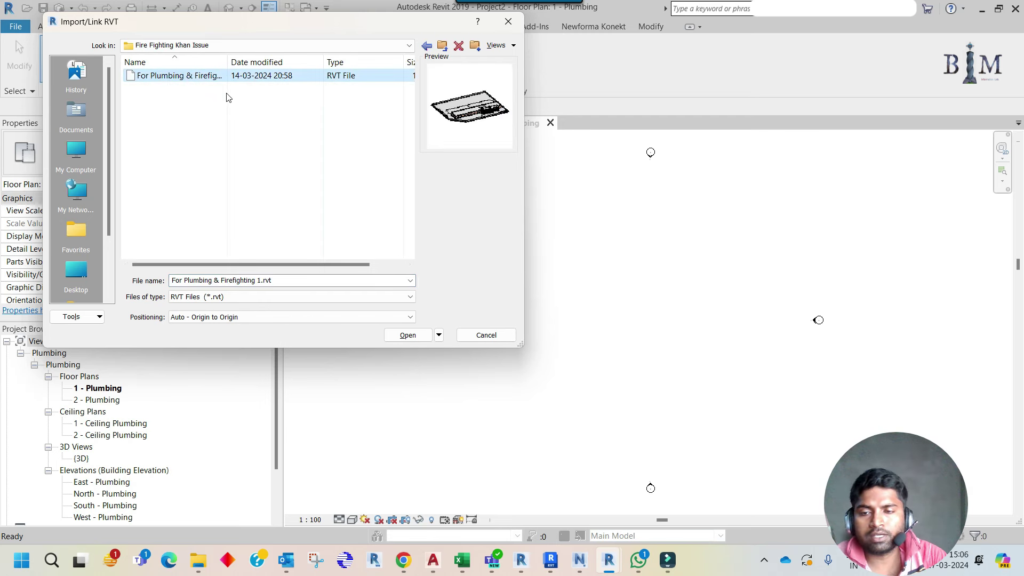
Link the model with Auto - Origin to Origin positioning and zoom out to see it
left_click(323, 319)
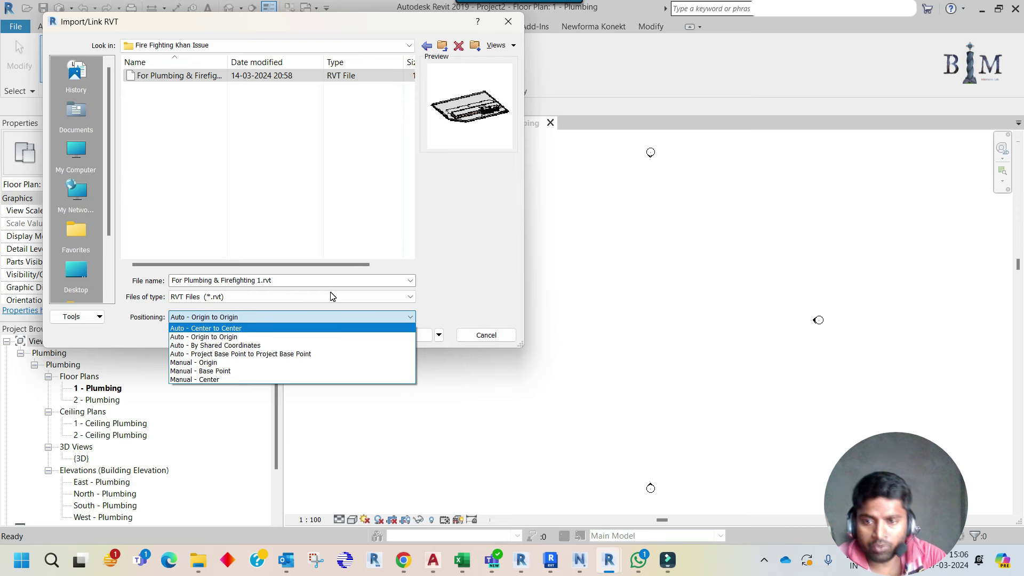
left_click(287, 318)
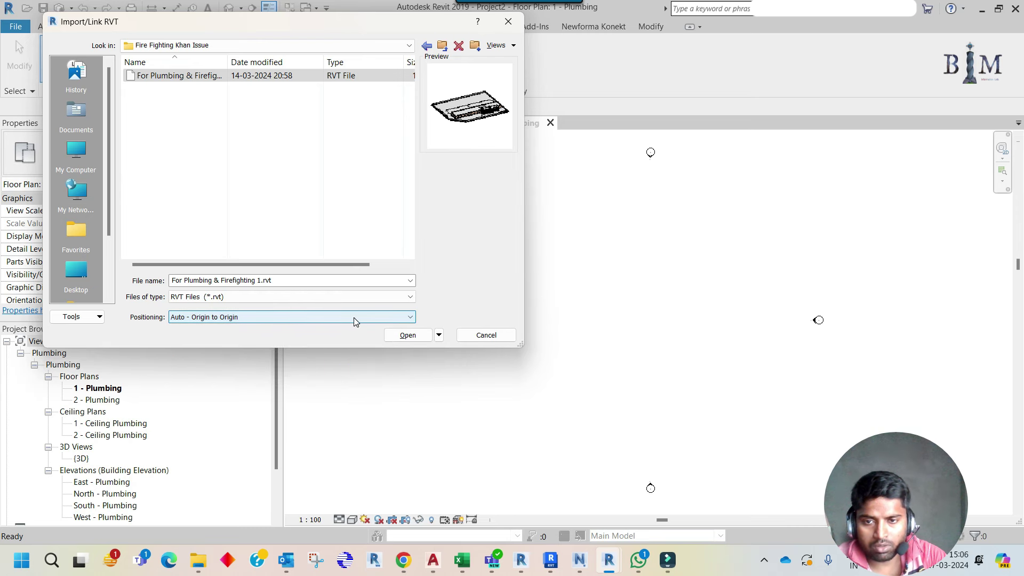
left_click(390, 332)
left_click(390, 331)
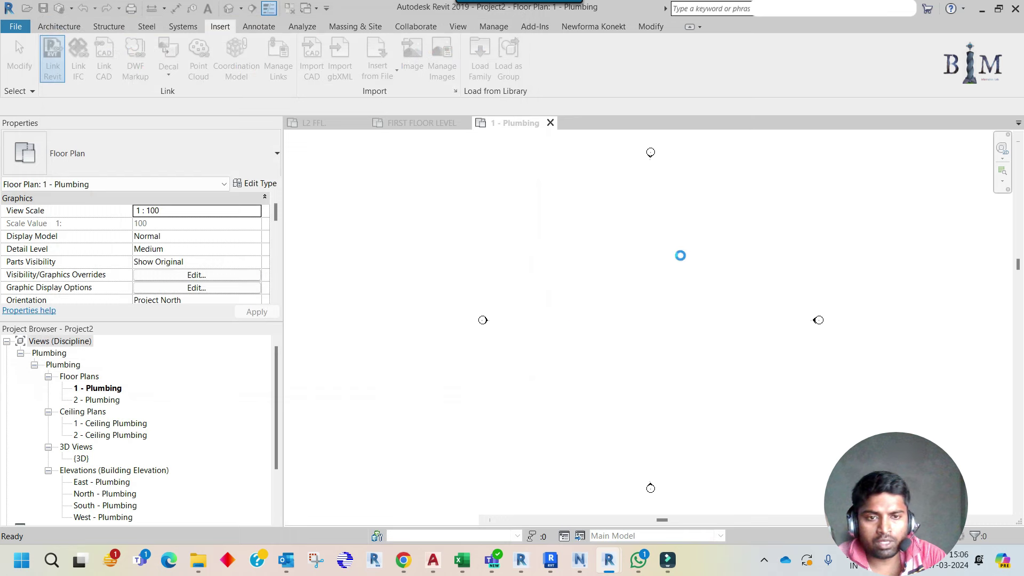
scroll(550, 350, "down", 2)
scroll(550, 351, "down", 3)
scroll(550, 351, "down", 2)
scroll(550, 350, "down", 2)
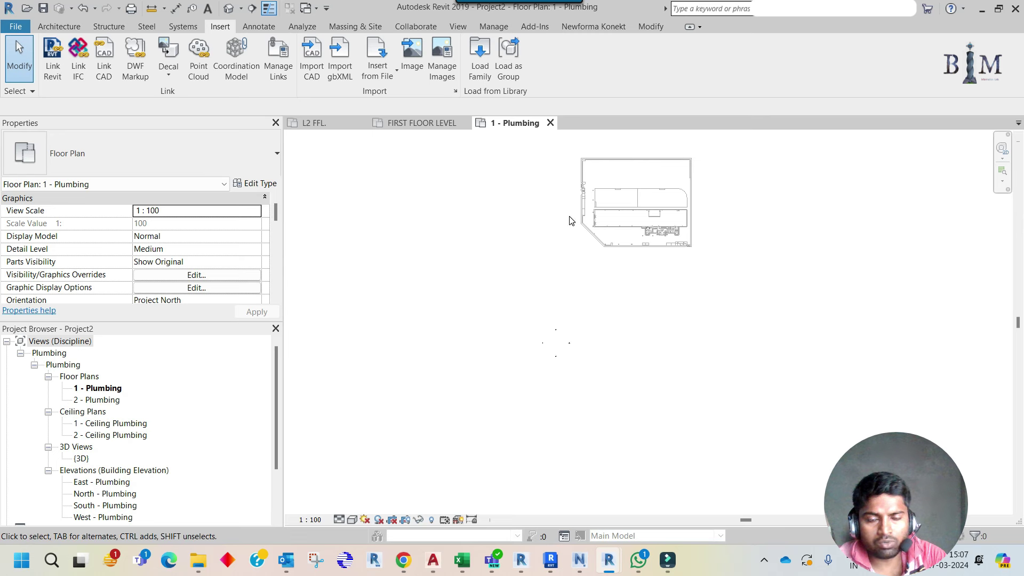
scroll(560, 340, "up", 3)
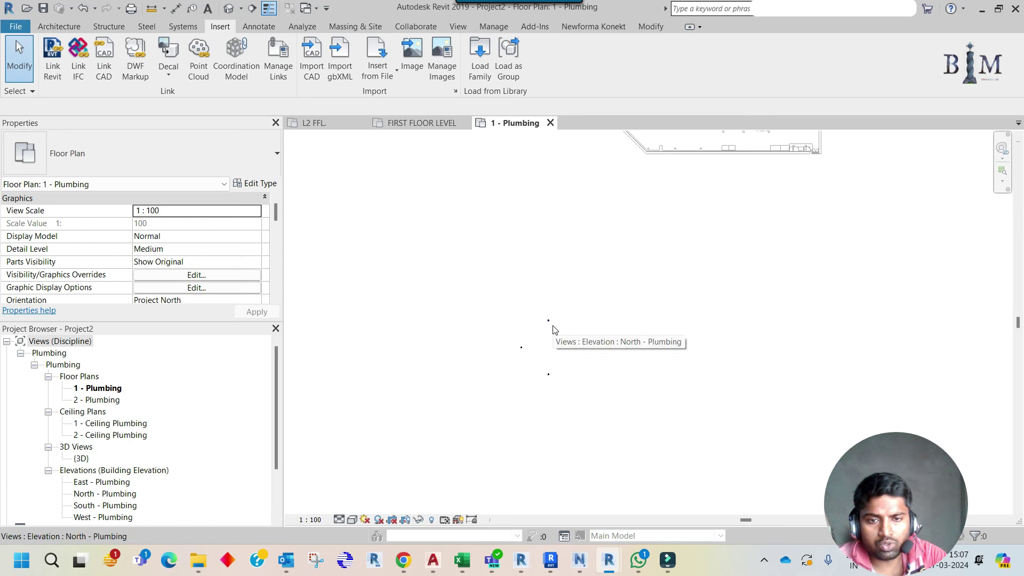
scroll(556, 329, "up", 2)
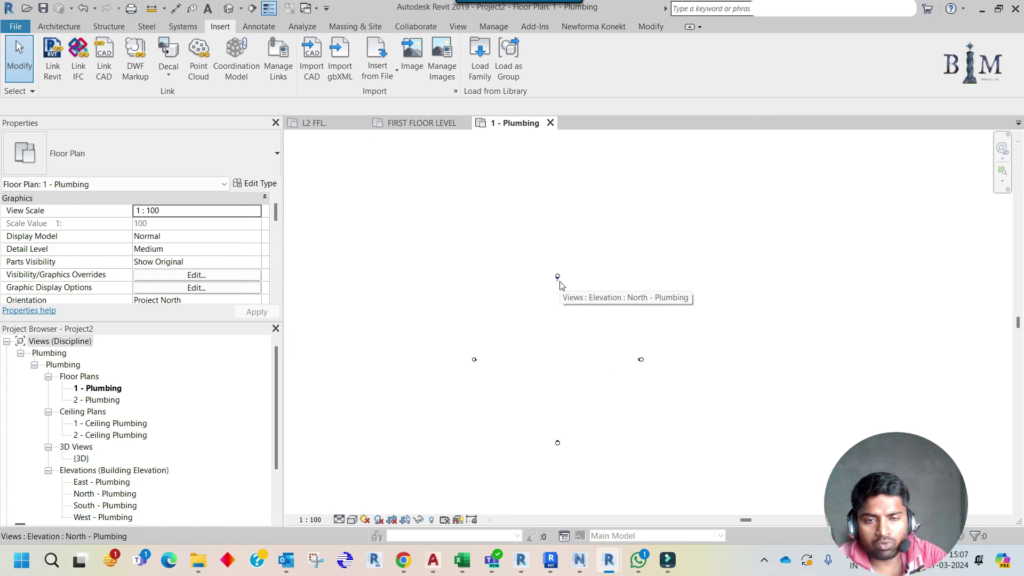
scroll(199, 413, "down", 1)
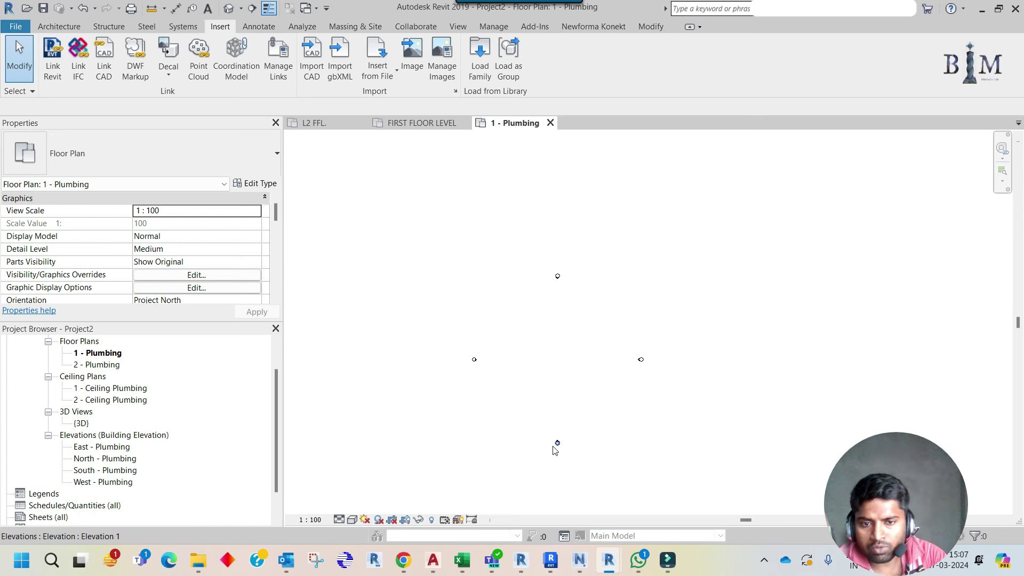
double_click(559, 287)
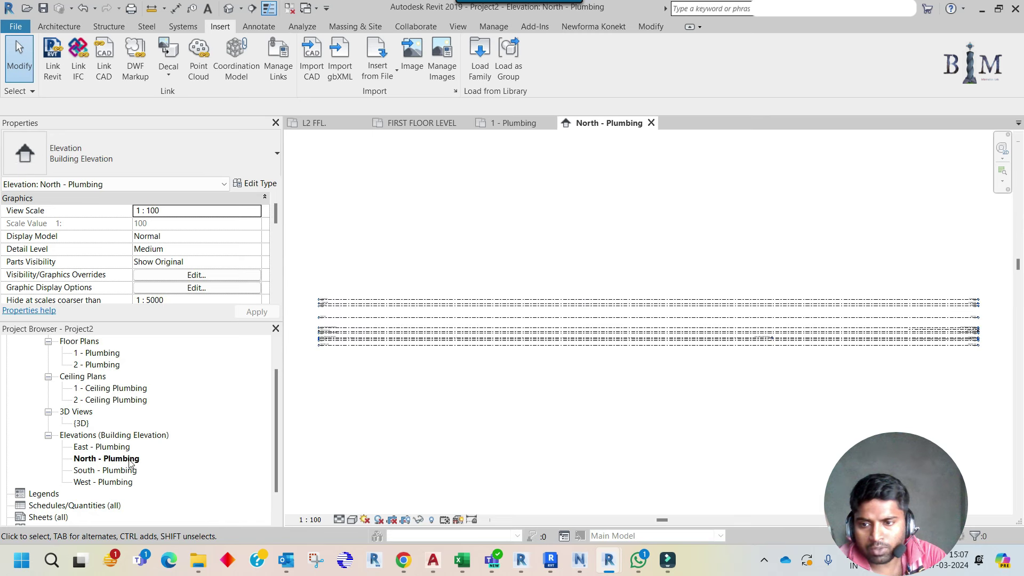
left_click(651, 123)
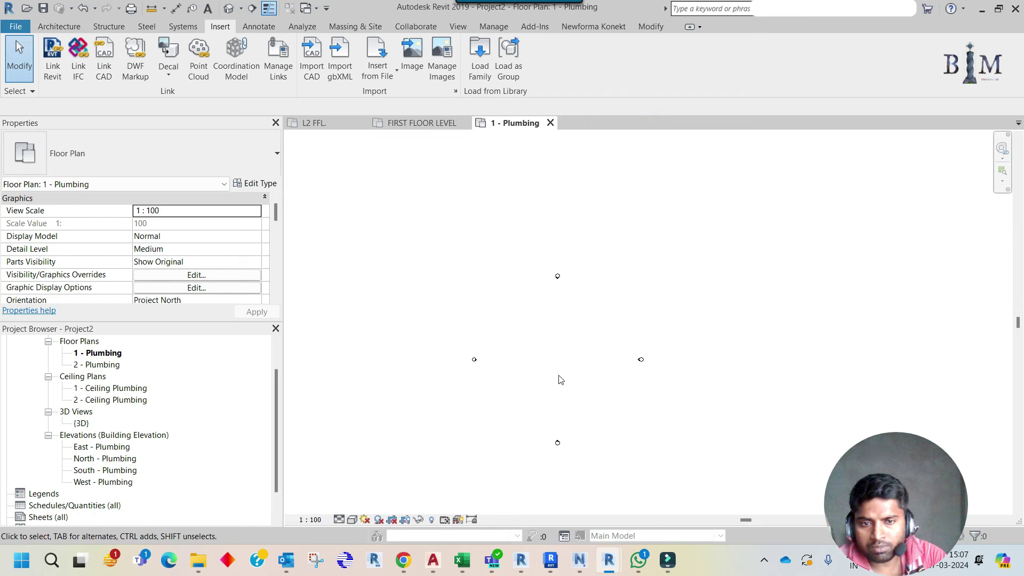
double_click(640, 361)
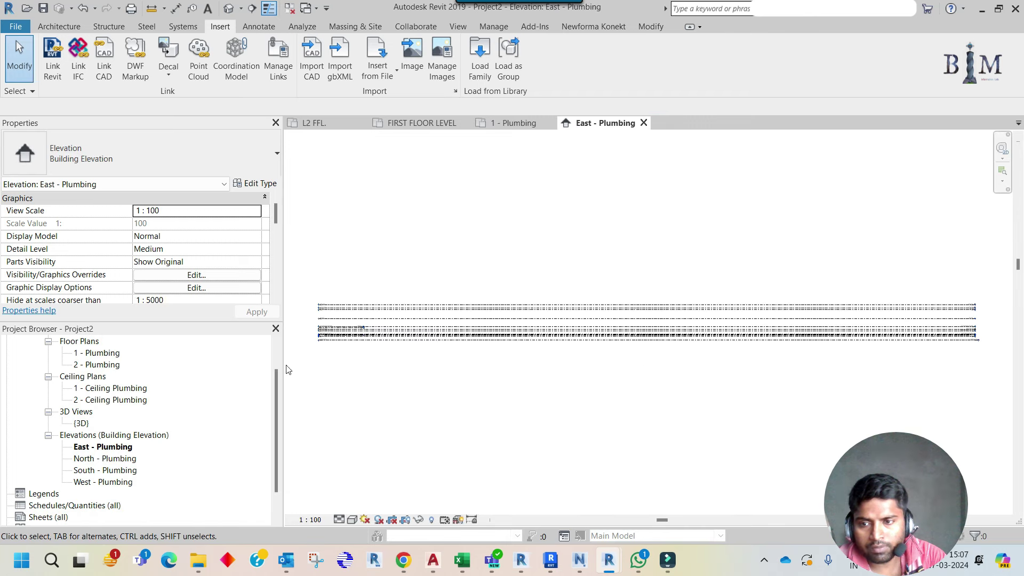
Select all four elevation markers in plan and nudge them up and right
left_click(643, 123)
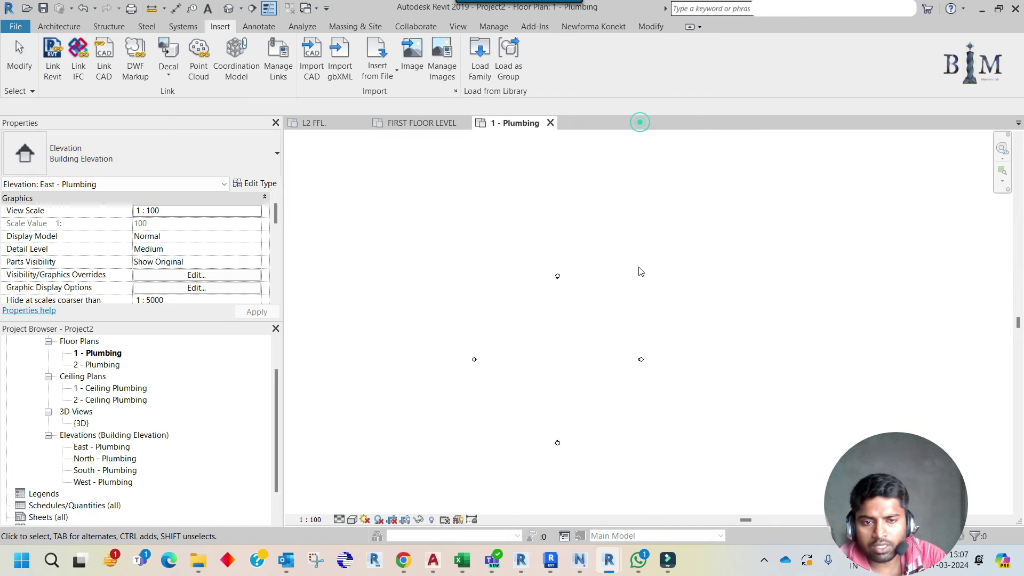
left_click_drag(472, 253, 622, 446)
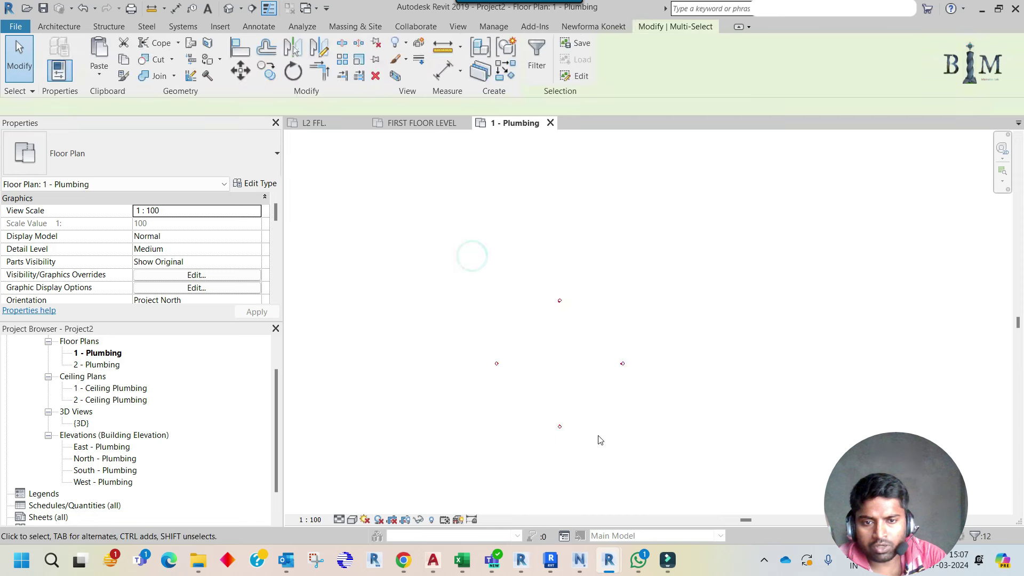
scroll(535, 469, "down", 4)
key("Up")
key("Up")
key("Up")
key("Up")
key("Up")
key("Up")
scroll(616, 271, "up", 2)
key("Right")
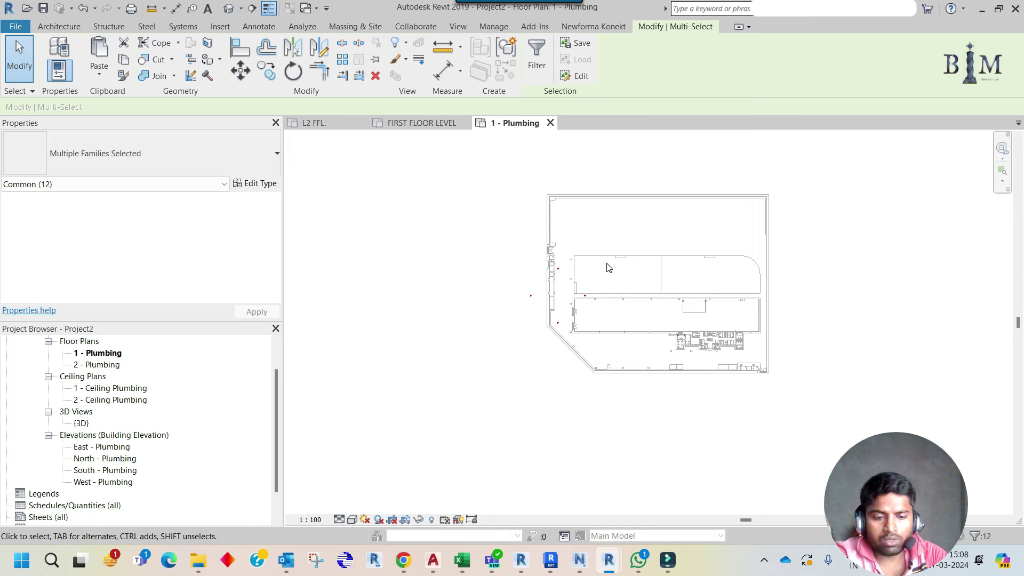
key("Up")
key("Right")
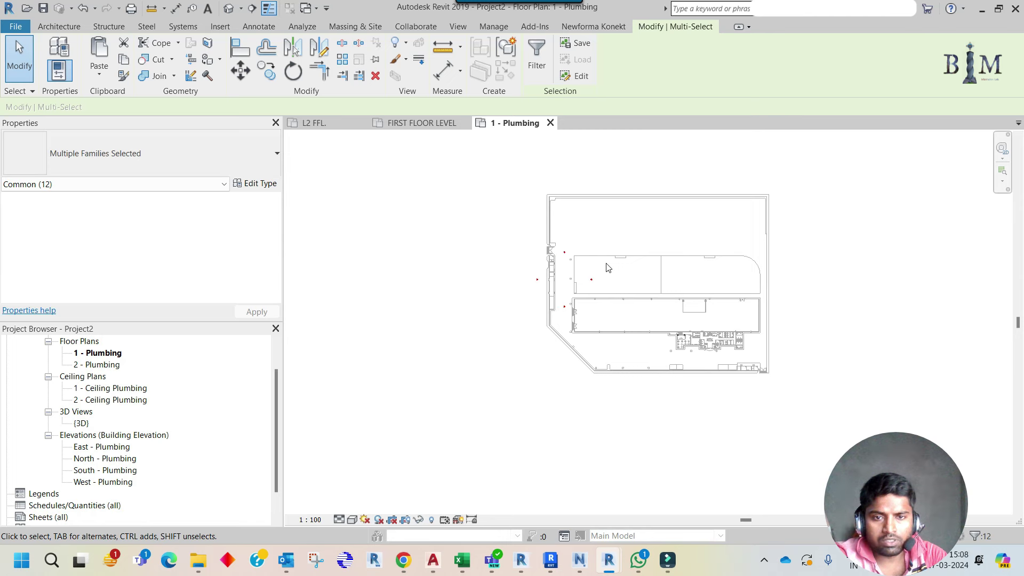
key("Escape")
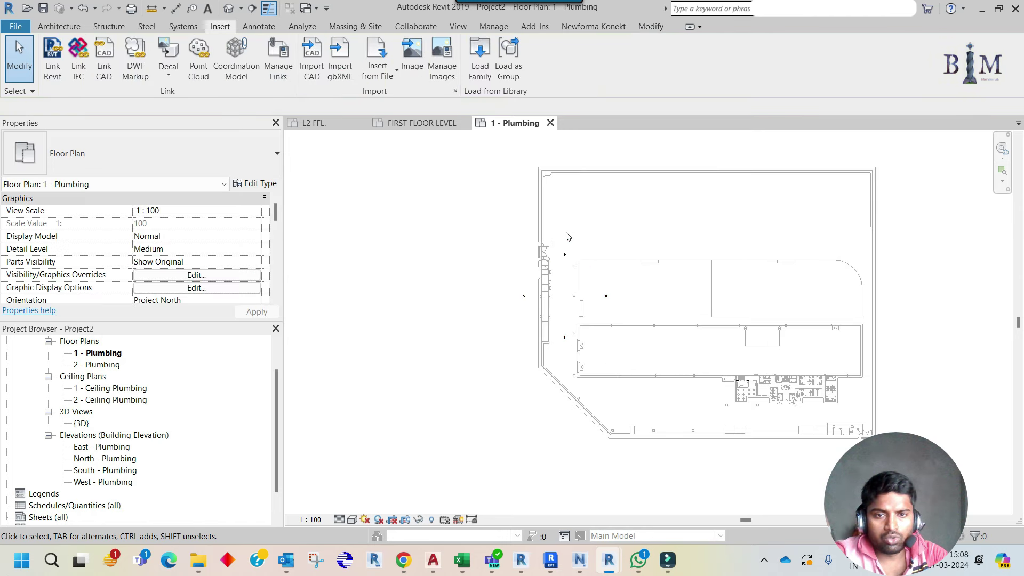
Shift a group of elevation markers right toward the building
scroll(560, 240, "up", 1)
left_click_drag(553, 161, 613, 349)
scroll(613, 349, "down", 1)
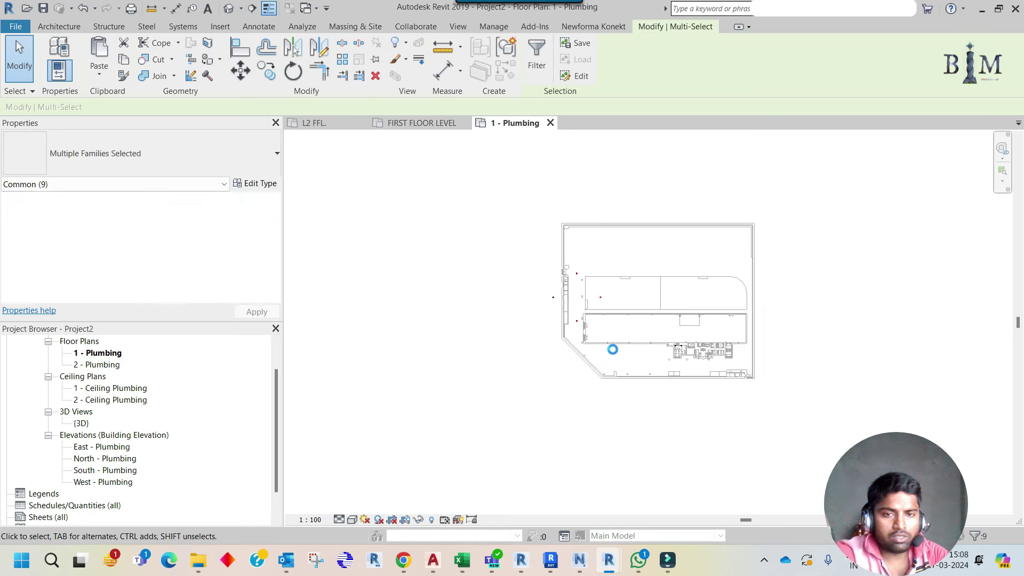
key("shift+Right")
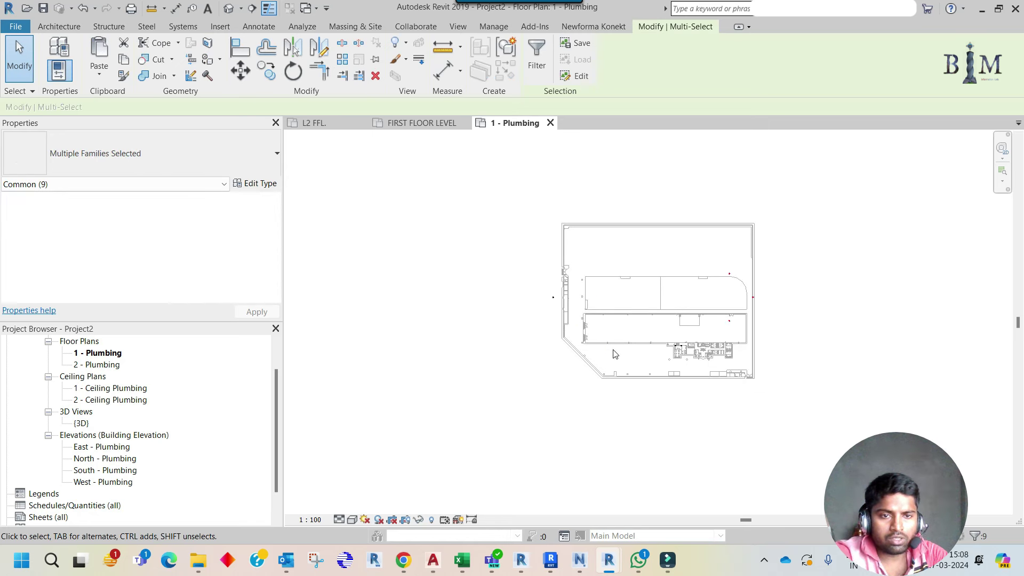
key("Escape")
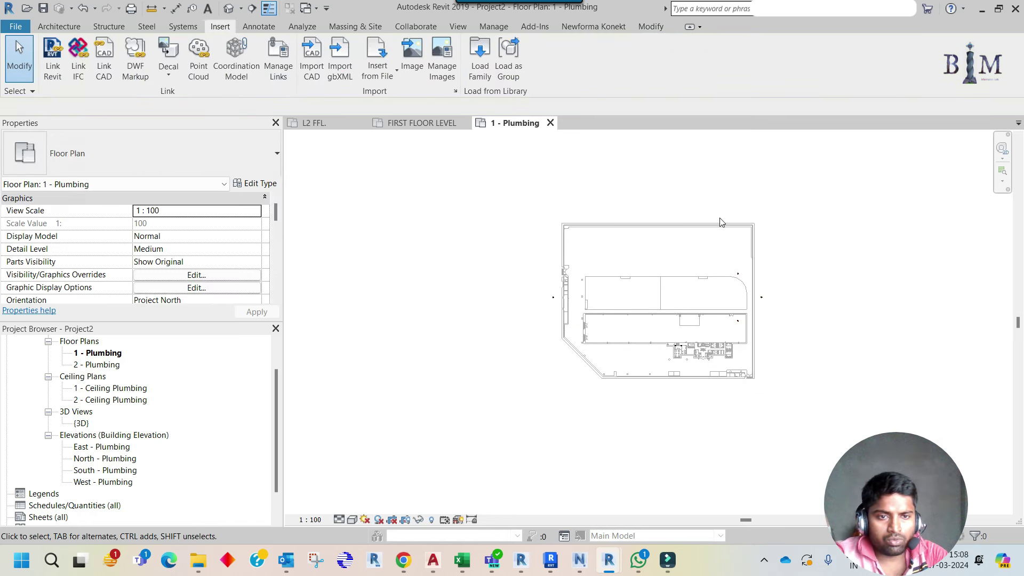
Slide the top marker left and the bottom marker down, then open North - Plumbing
left_click_drag(702, 189, 748, 299)
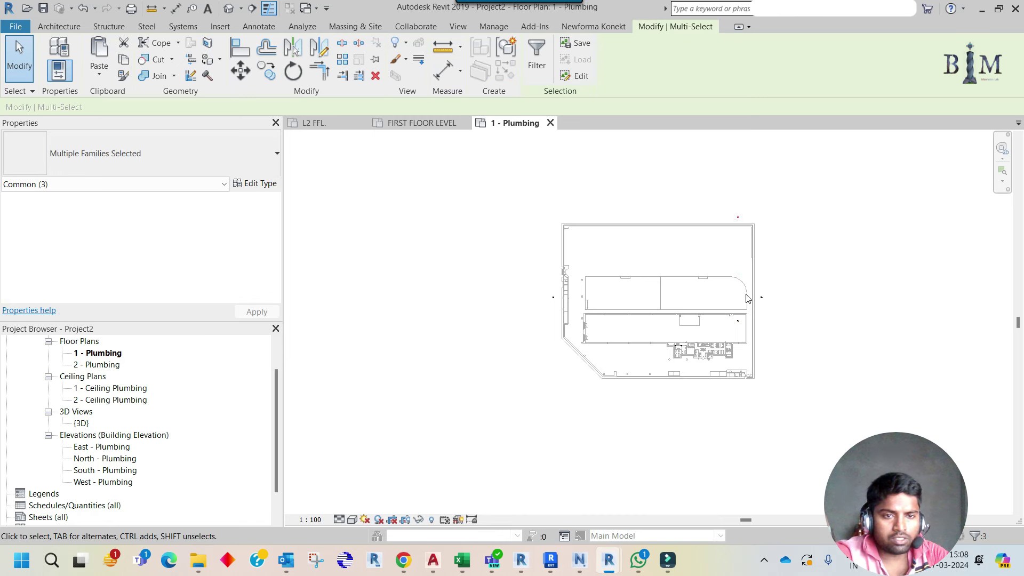
key("Left")
key("Left")
key("Left")
key("Left")
key("Left")
key("Left")
key("Left")
key("Left")
key("Left")
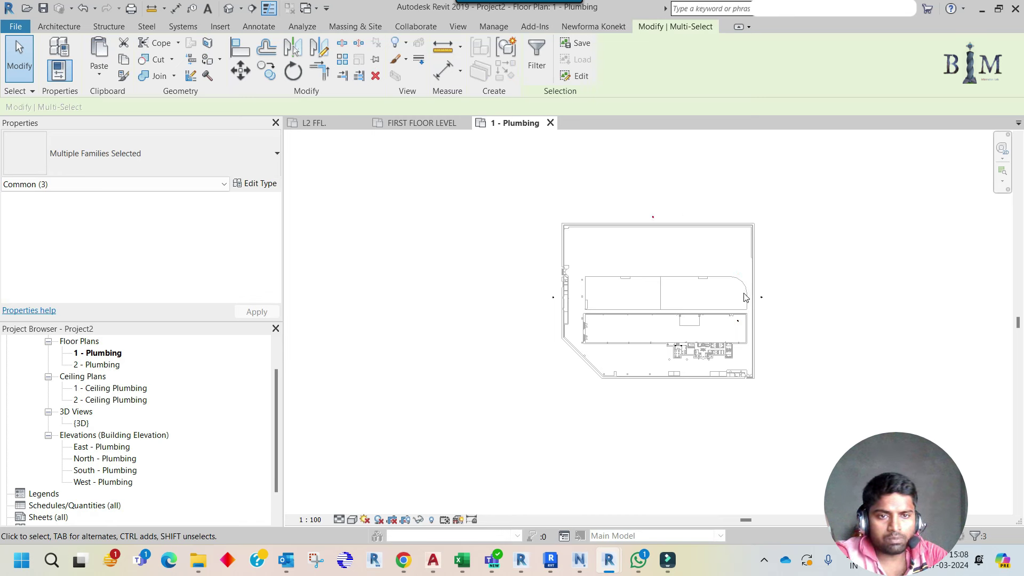
left_click_drag(704, 293, 743, 338)
key("Down")
key("Down")
key("Left")
key("Left")
key("Left")
key("Left")
key("Left")
key("Left")
key("Left")
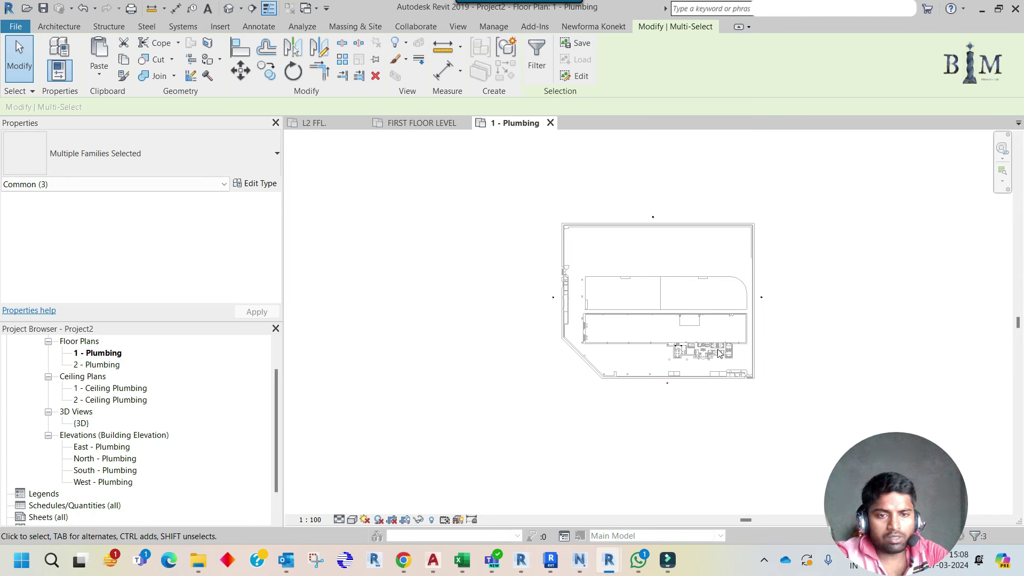
double_click(654, 221)
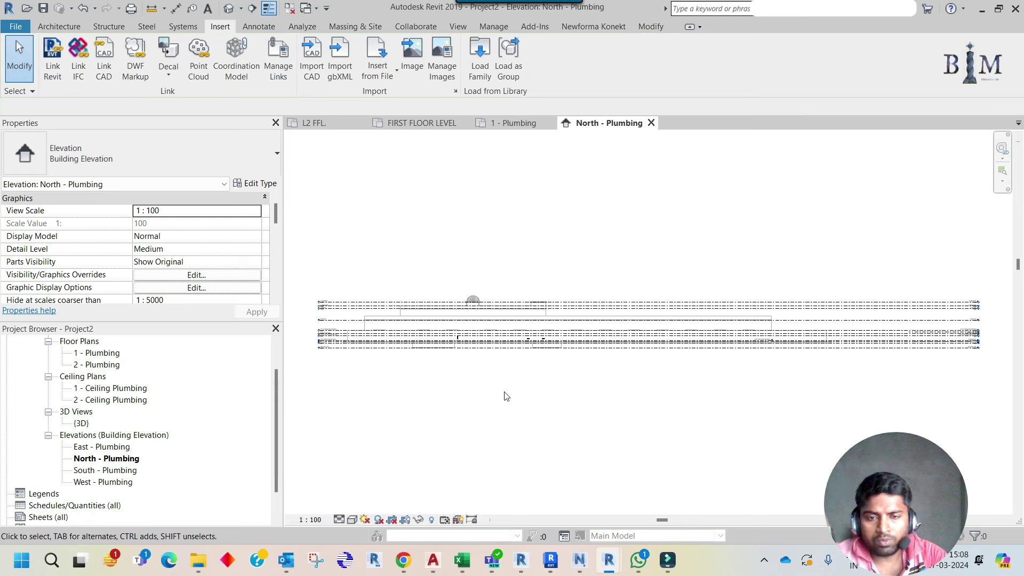
Return to the plan, pan it, and reopen the North - Plumbing elevation
scroll(493, 338, "up", 2)
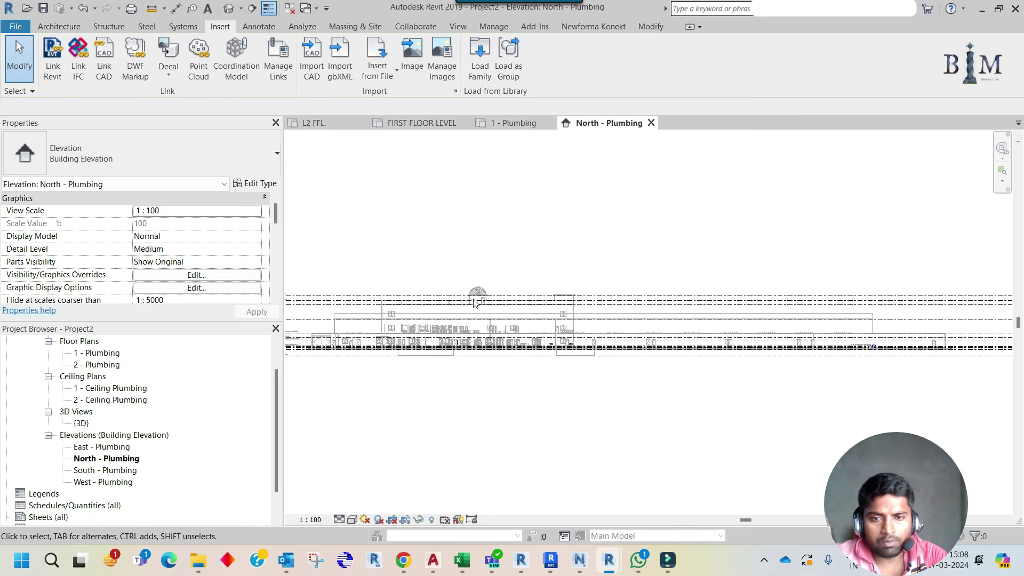
scroll(460, 336, "up", 1)
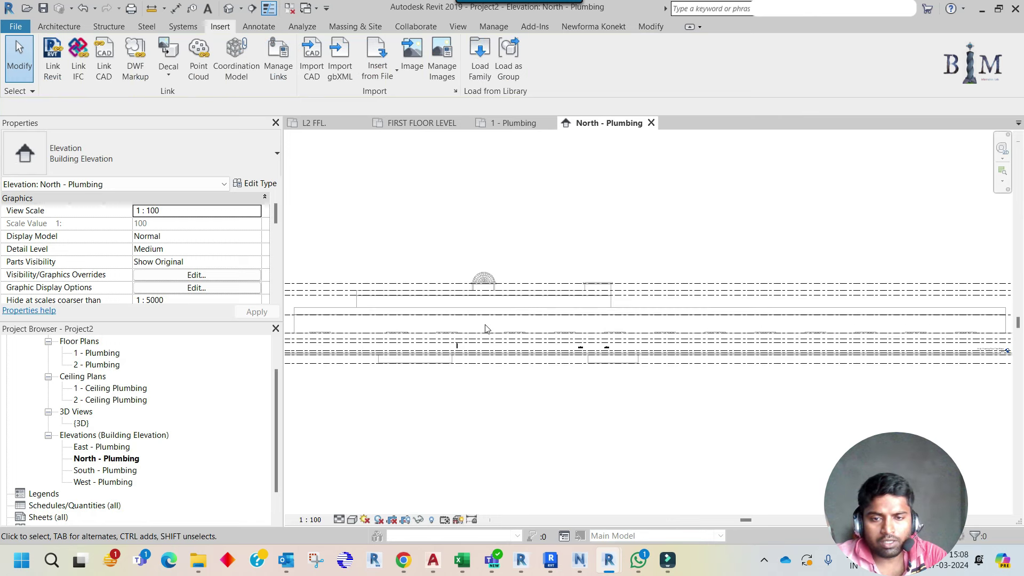
scroll(600, 354, "down", 2)
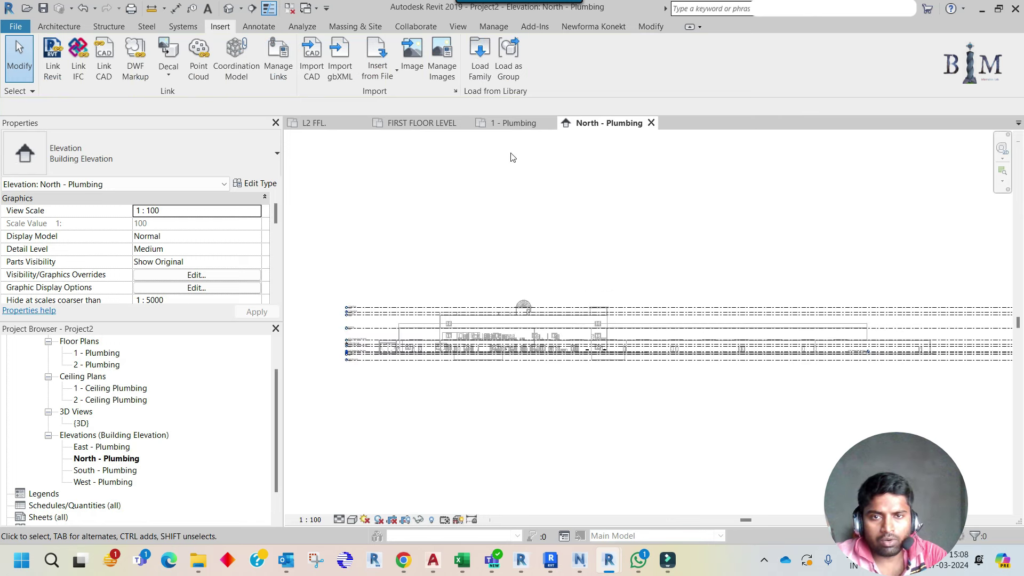
left_click(651, 122)
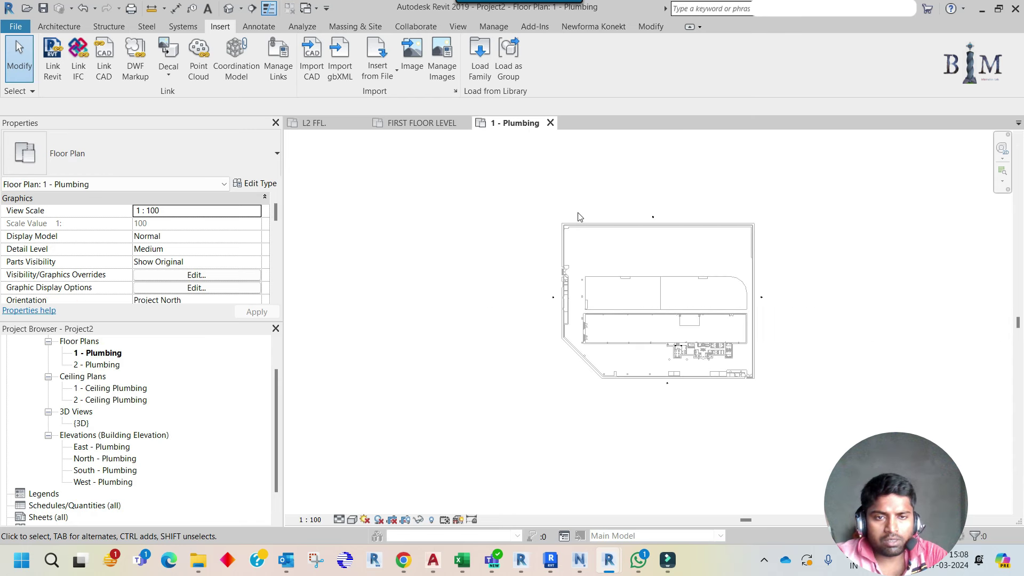
middle_click_drag(729, 288, 671, 287)
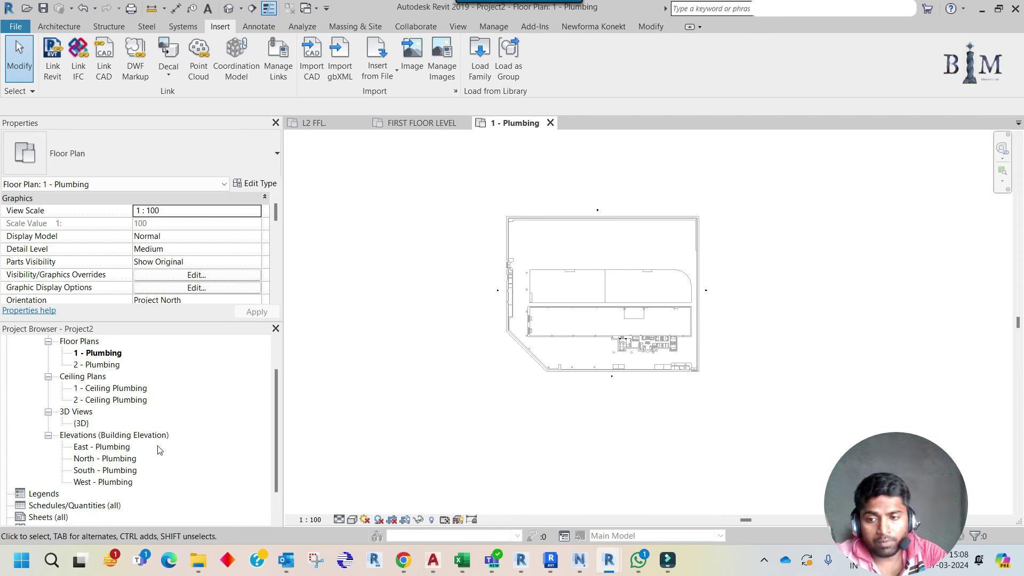
double_click(123, 458)
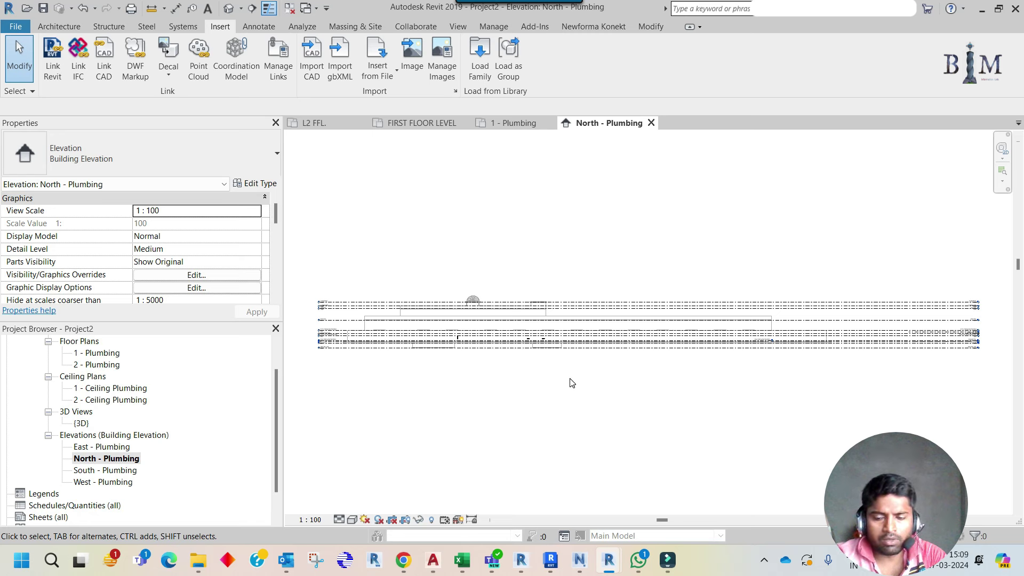
Uncheck the linked model on the VG Revit Links tab and centre the level lines
key("v")
key("g")
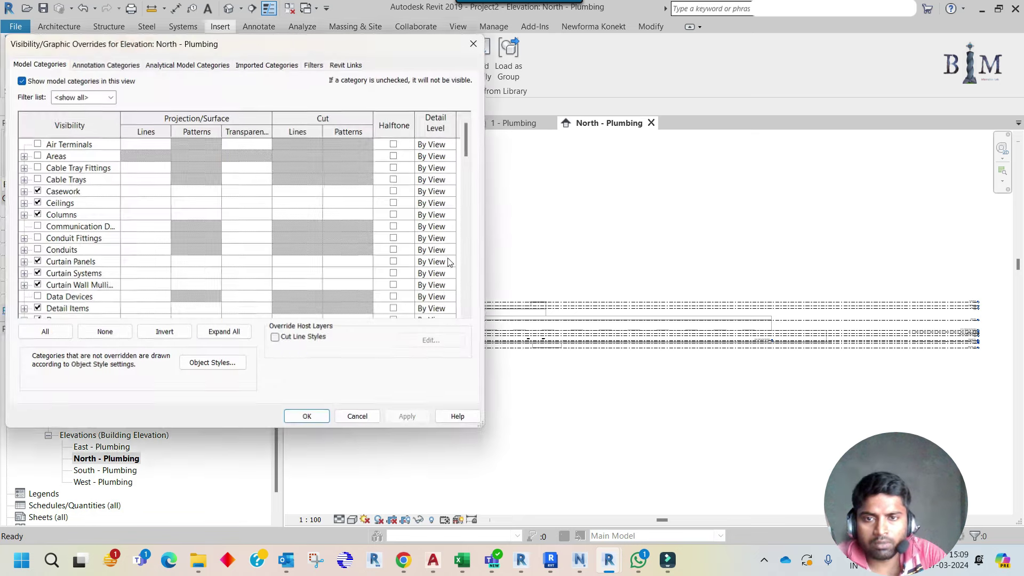
left_click(346, 64)
left_click(119, 124)
left_click(307, 417)
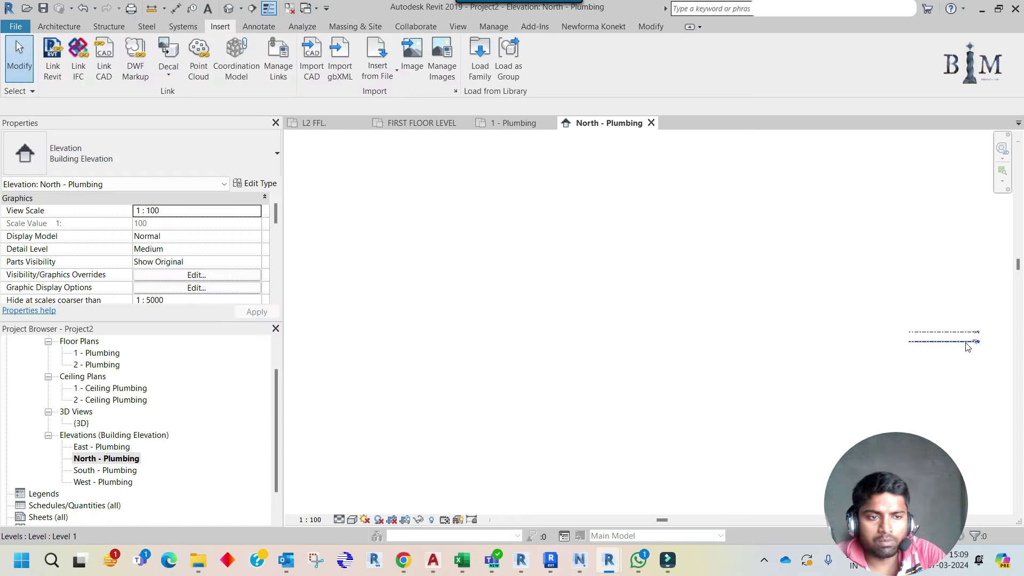
scroll(968, 344, "up", 5)
middle_click_drag(974, 331, 757, 320)
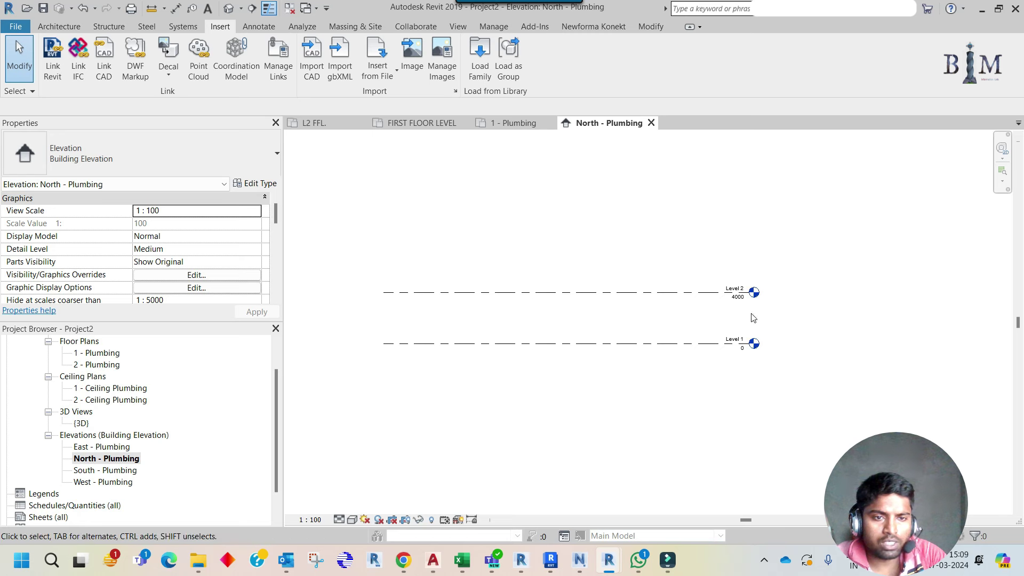
Delete Level 2 with its 2 - Plumbing plan views, then select Level 1
scroll(732, 315, "up", 2)
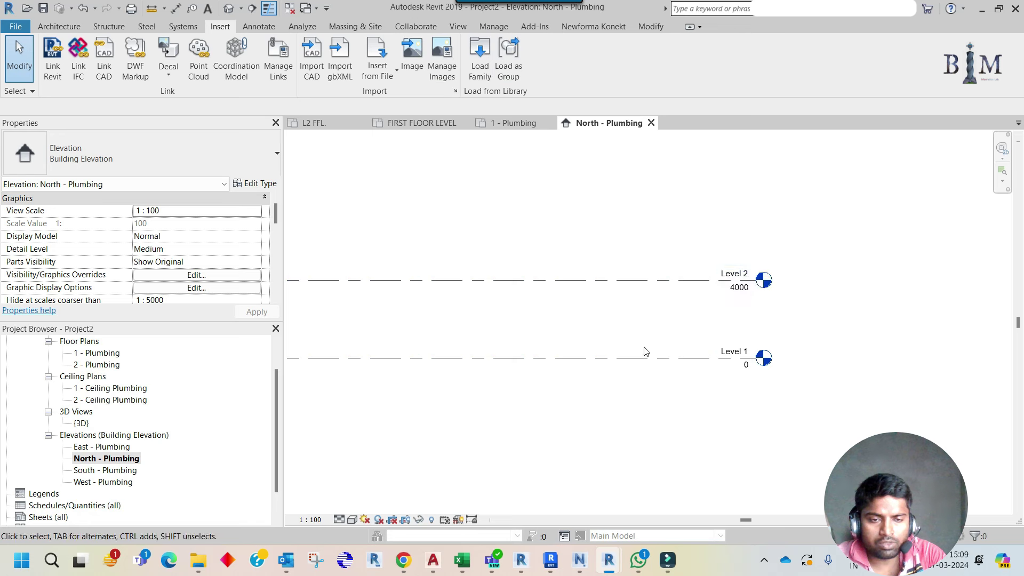
scroll(848, 321, "down", 2)
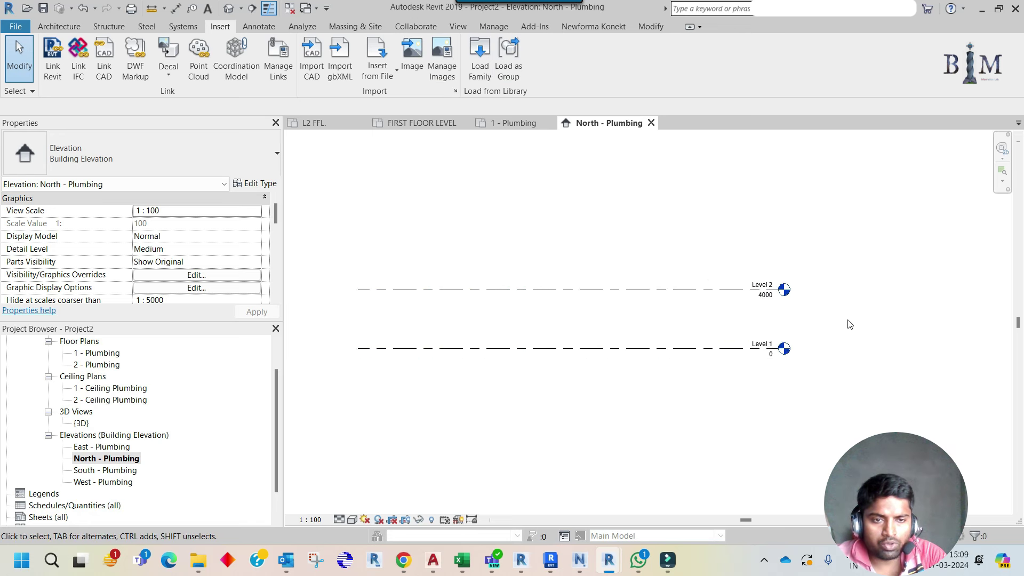
left_click(735, 302)
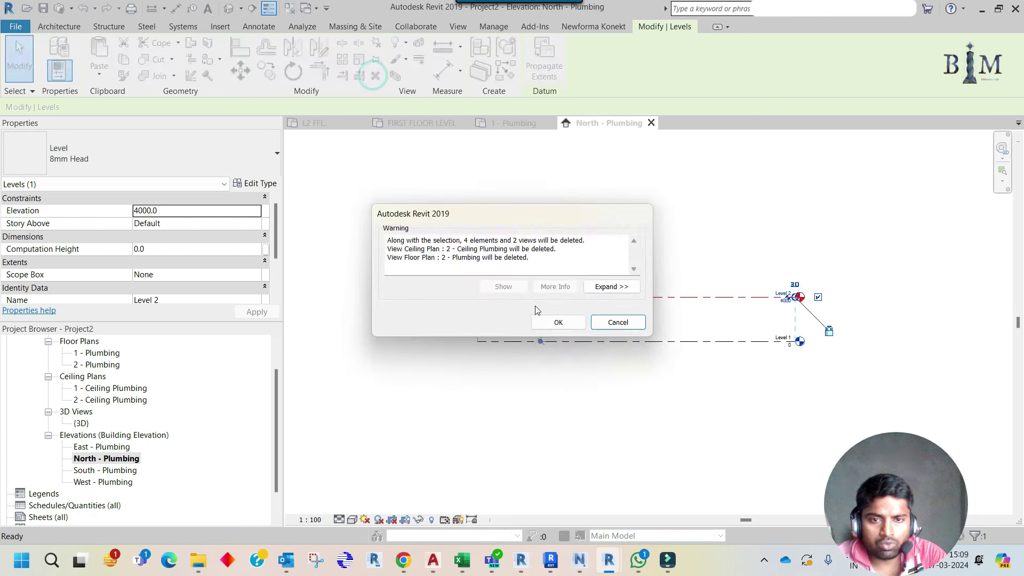
left_click(552, 323)
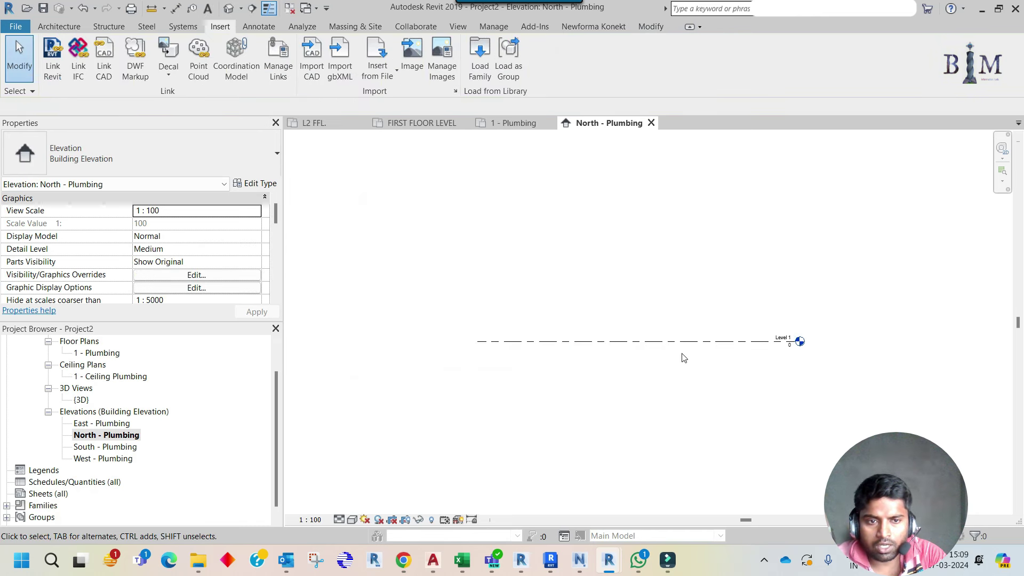
left_click(695, 342)
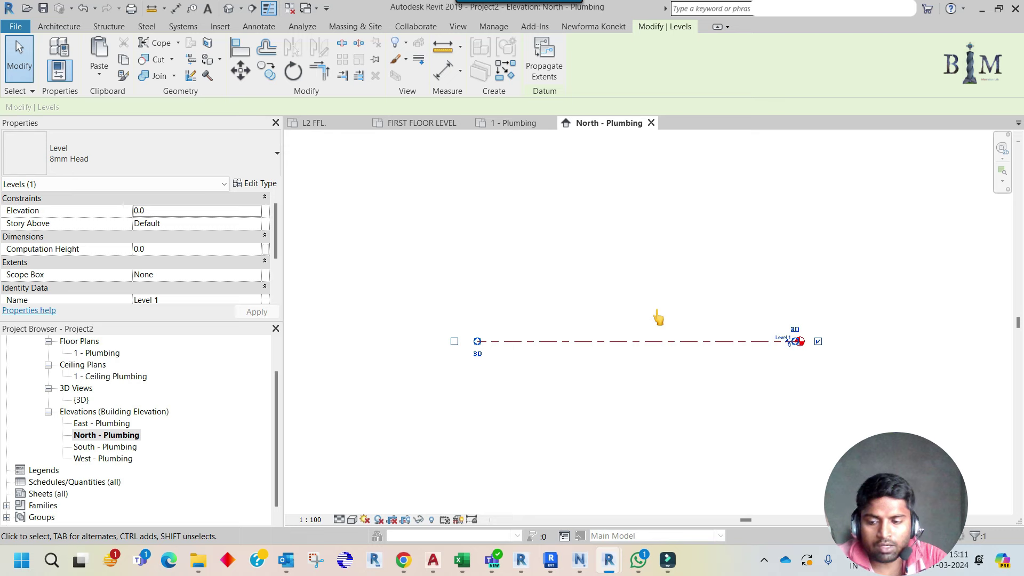
Tick the linked .rvt on the VG Revit Links tab and zoom out to its levels
key("Escape")
key("v")
key("g")
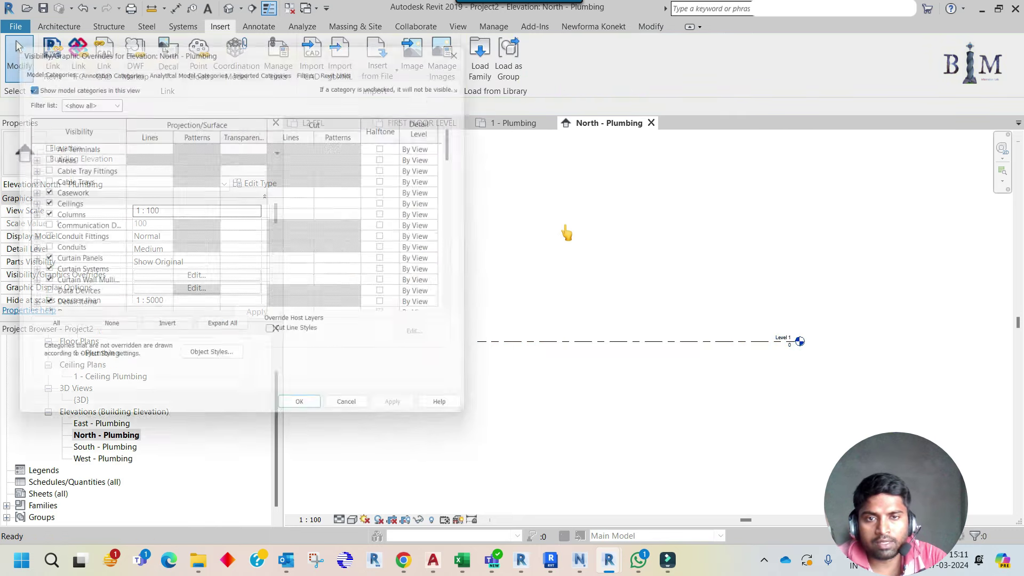
left_click(346, 64)
left_click(63, 124)
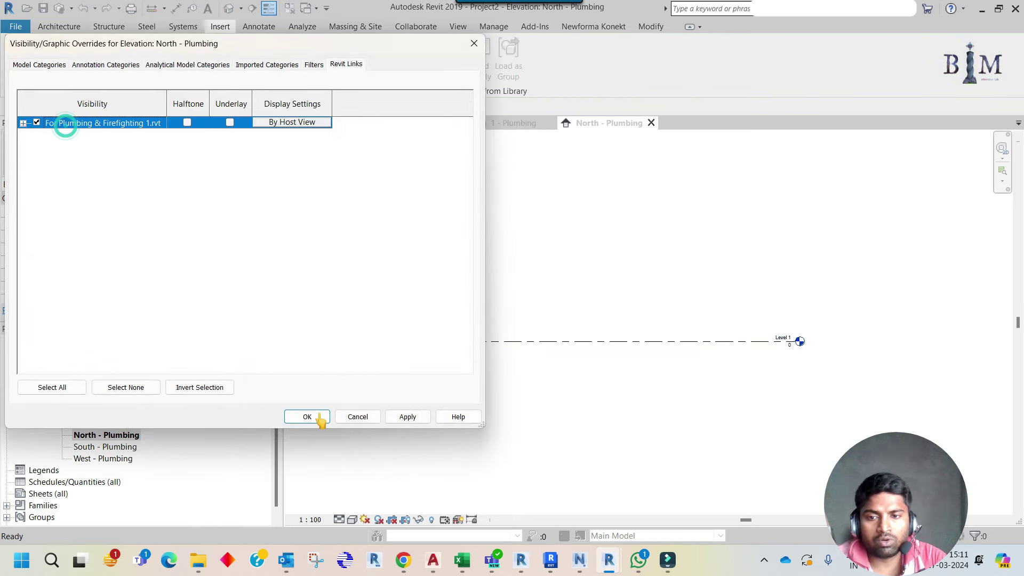
left_click(307, 417)
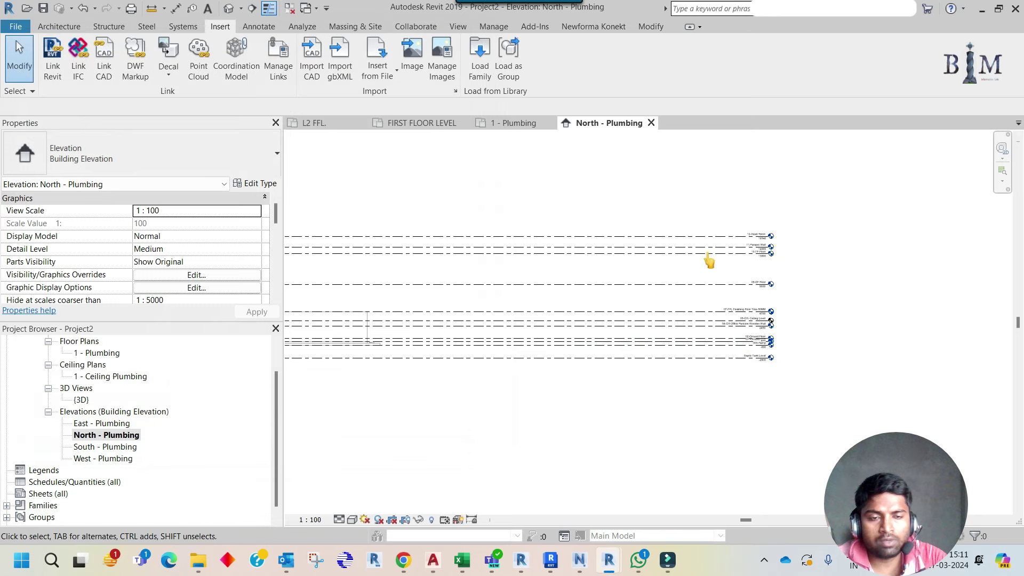
scroll(773, 288, "down", 3)
scroll(737, 284, "down", 2)
scroll(737, 285, "down", 2)
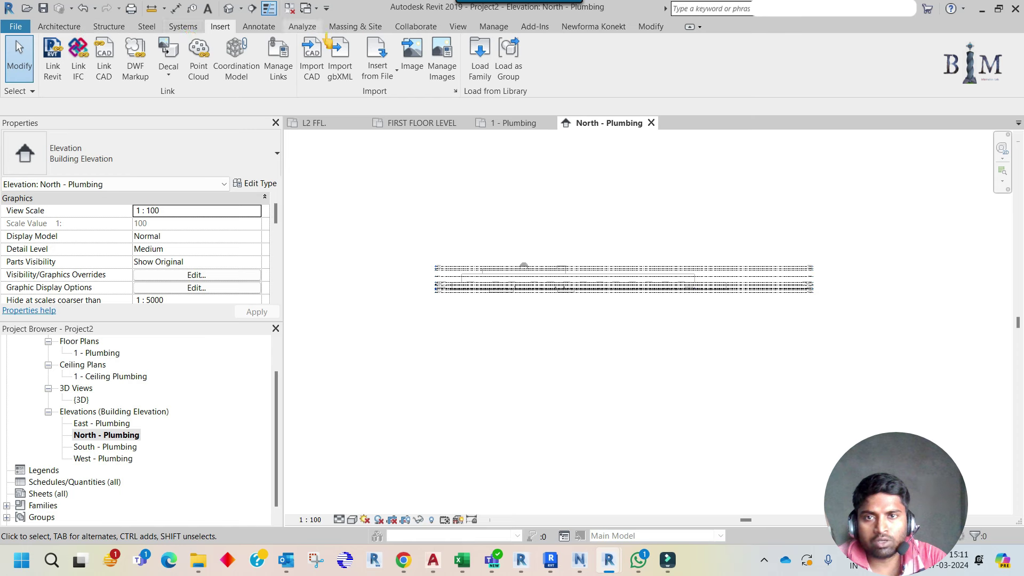
Start Copy/Monitor on the linked model and window-select its elements with Multiple enabled
left_click(421, 30)
left_click(613, 70)
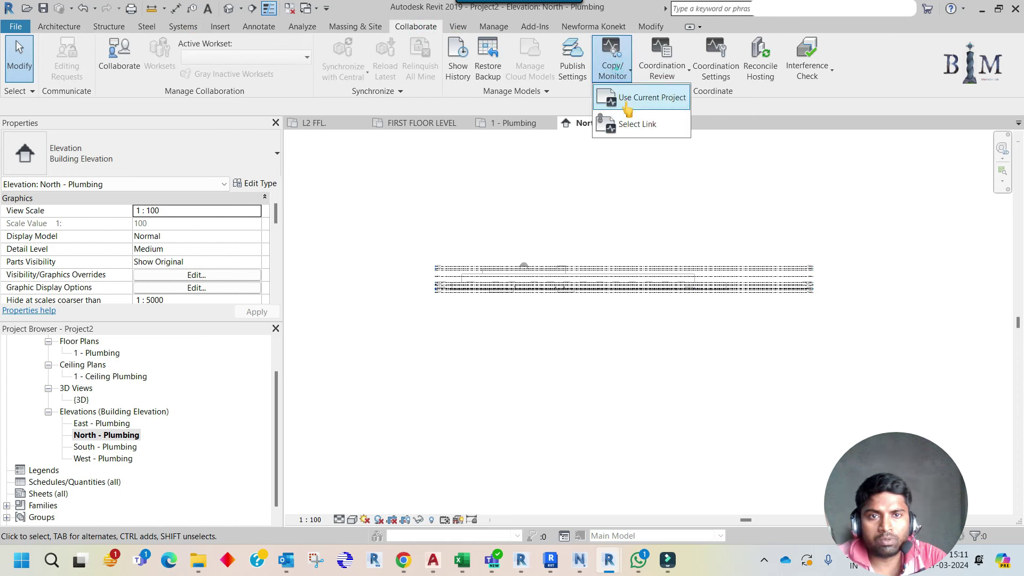
left_click(633, 125)
left_click(630, 288)
left_click(80, 64)
left_click(105, 107)
left_click_drag(388, 222, 927, 375)
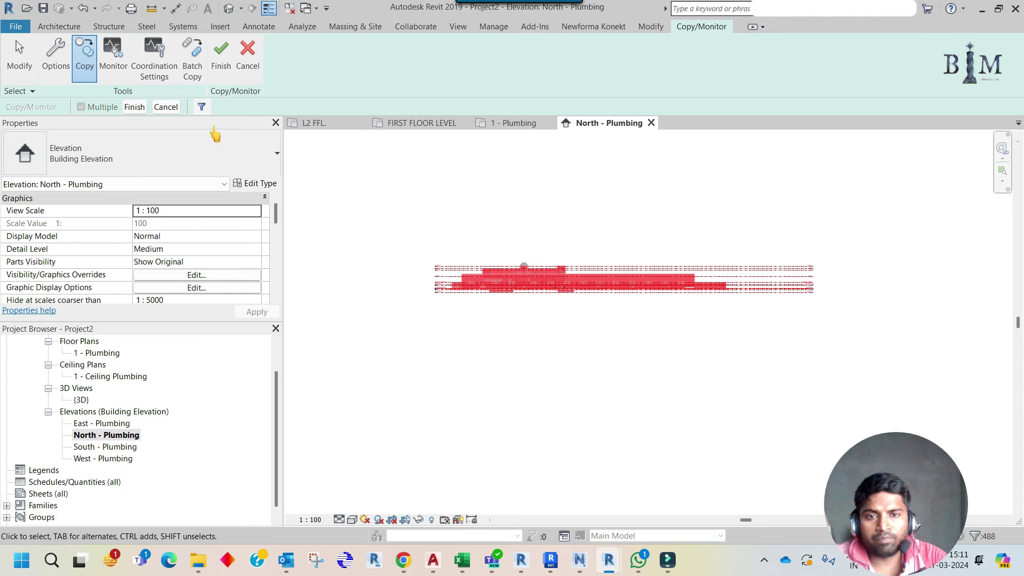
Filter the selection to Levels only and finish copying the 14 monitored levels
left_click(202, 108)
left_click(453, 208)
left_click(287, 210)
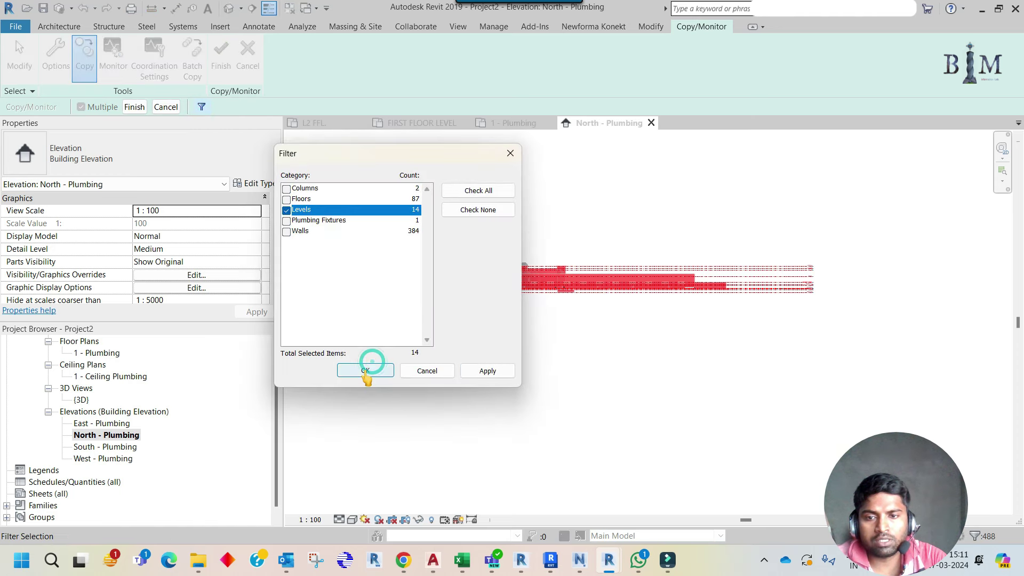
left_click(365, 370)
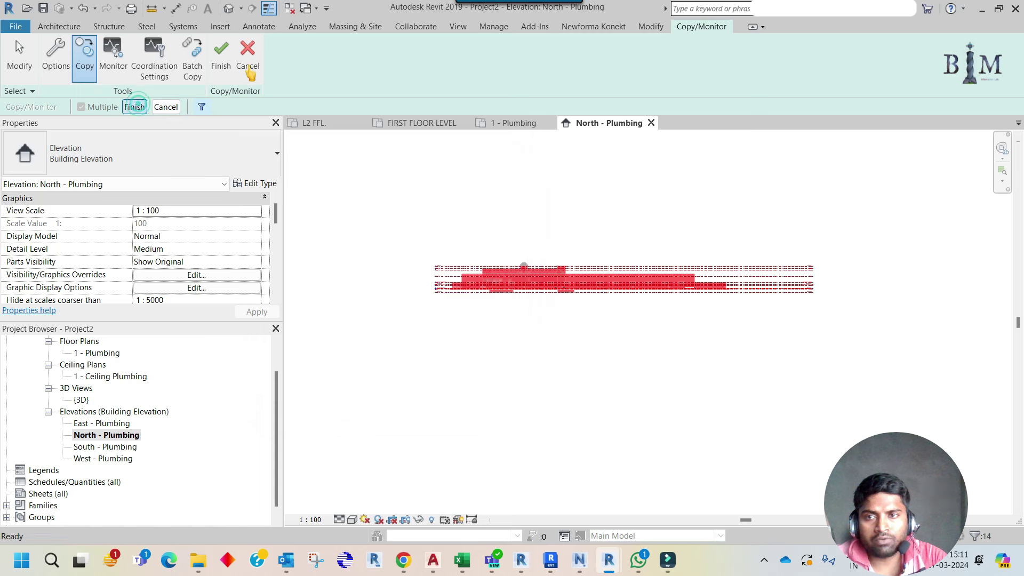
left_click(221, 57)
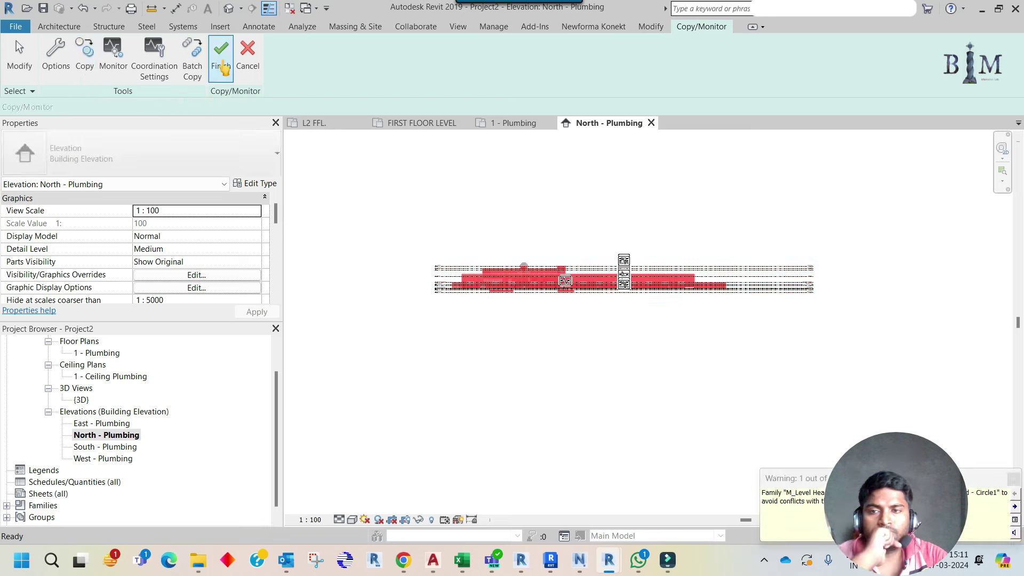
left_click(221, 61)
left_click(735, 30)
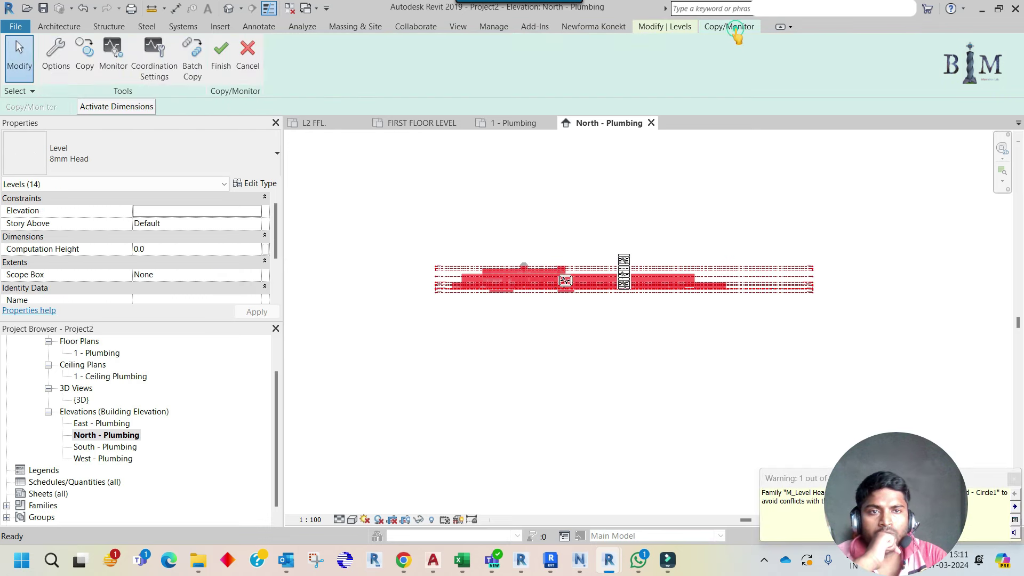
left_click(220, 56)
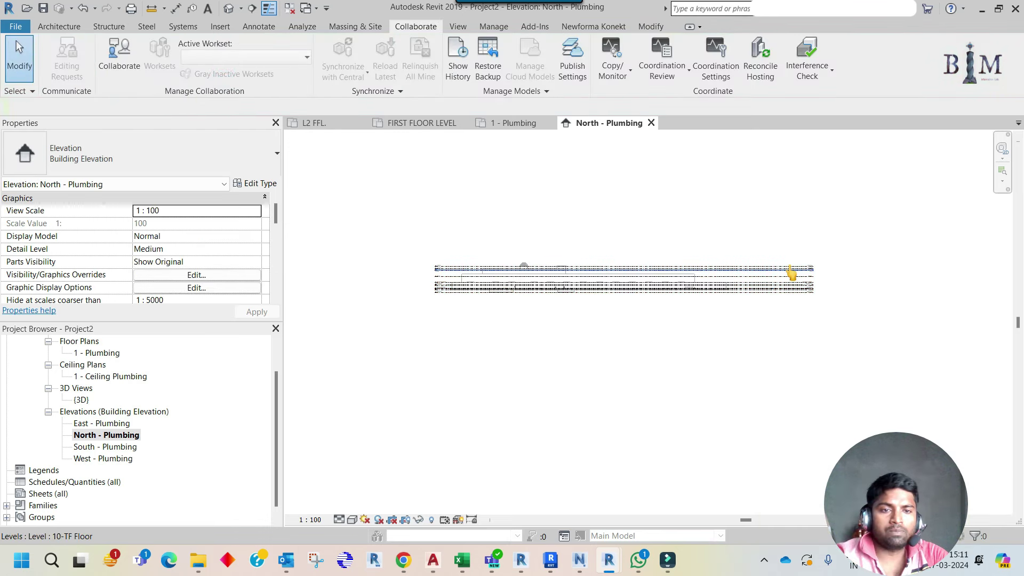
Delete the original Level 1 and its 1 - Plumbing plan views, then recentre the elevation
scroll(830, 308, "up", 2)
scroll(893, 317, "up", 2)
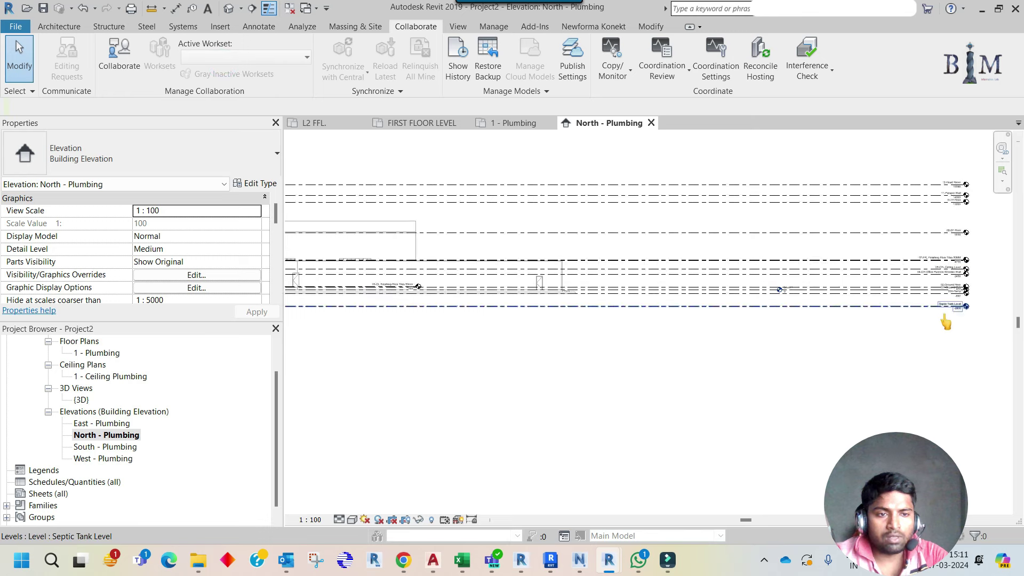
scroll(927, 294, "up", 2)
scroll(736, 293, "up", 3)
scroll(731, 295, "up", 3)
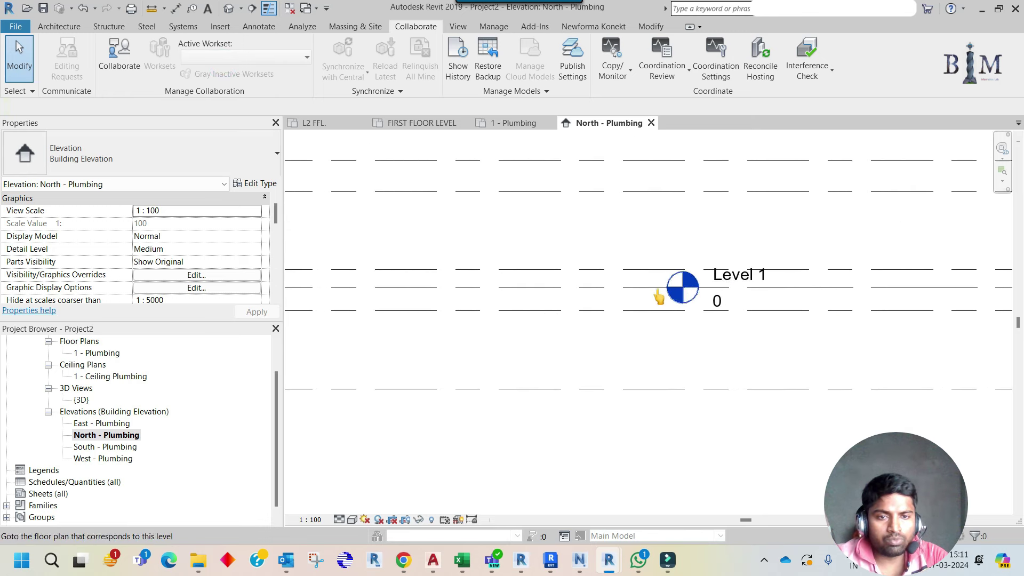
scroll(728, 297, "up", 3)
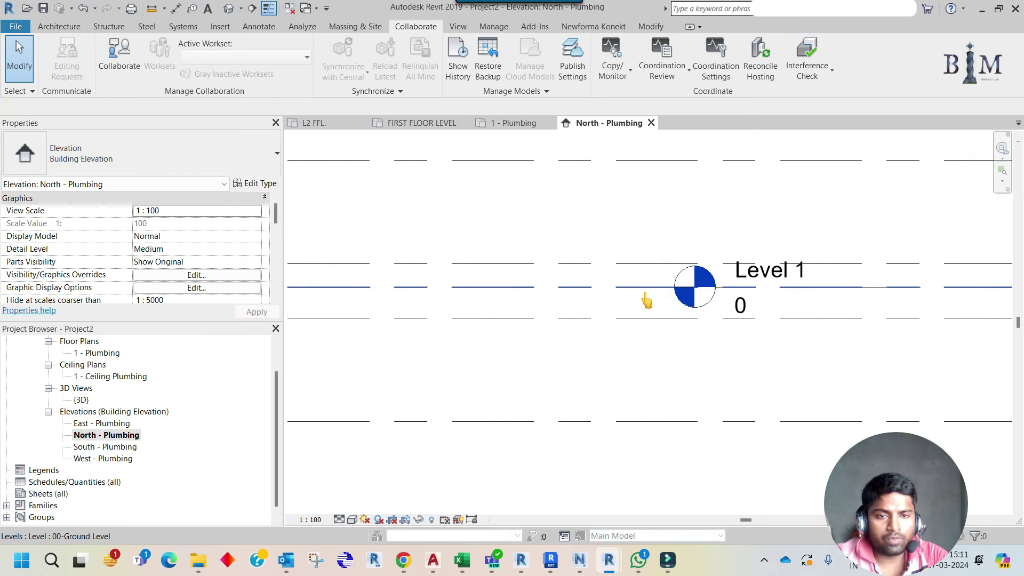
left_click(777, 287)
scroll(556, 322, "down", 3)
scroll(555, 322, "down", 3)
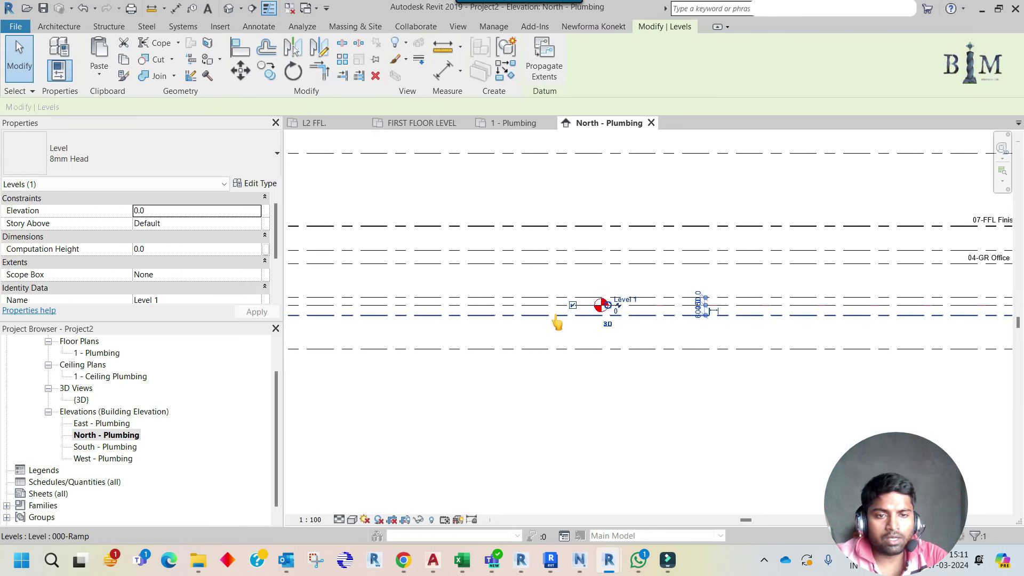
scroll(555, 322, "down", 2)
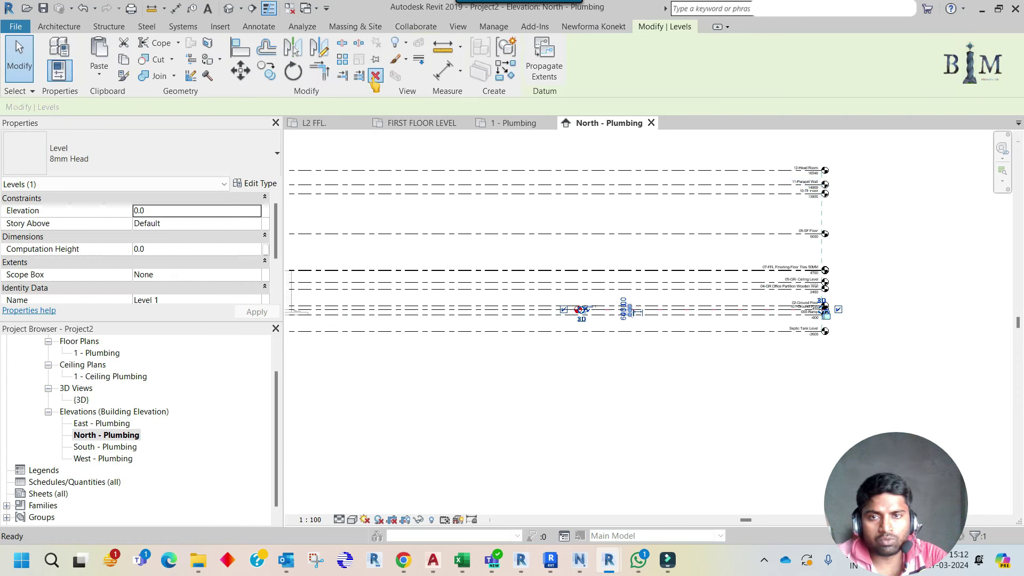
left_click(376, 77)
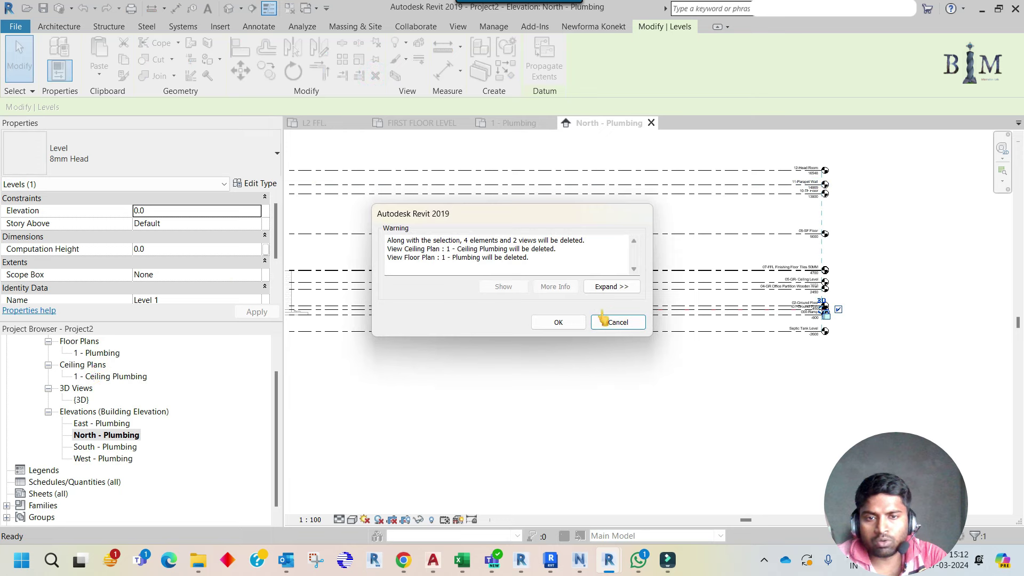
left_click(558, 321)
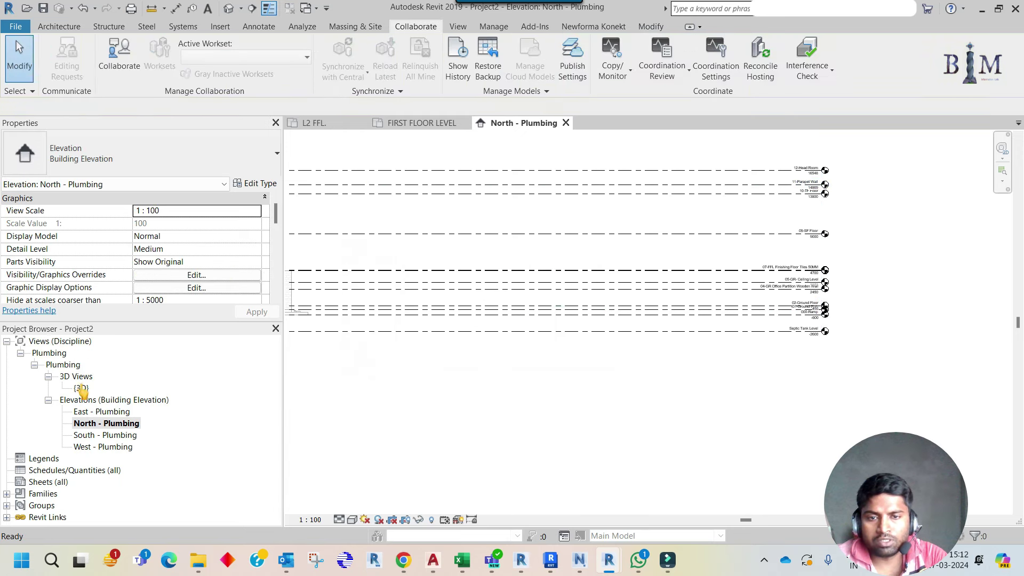
scroll(649, 403, "down", 3)
middle_click_drag(649, 402, 792, 430)
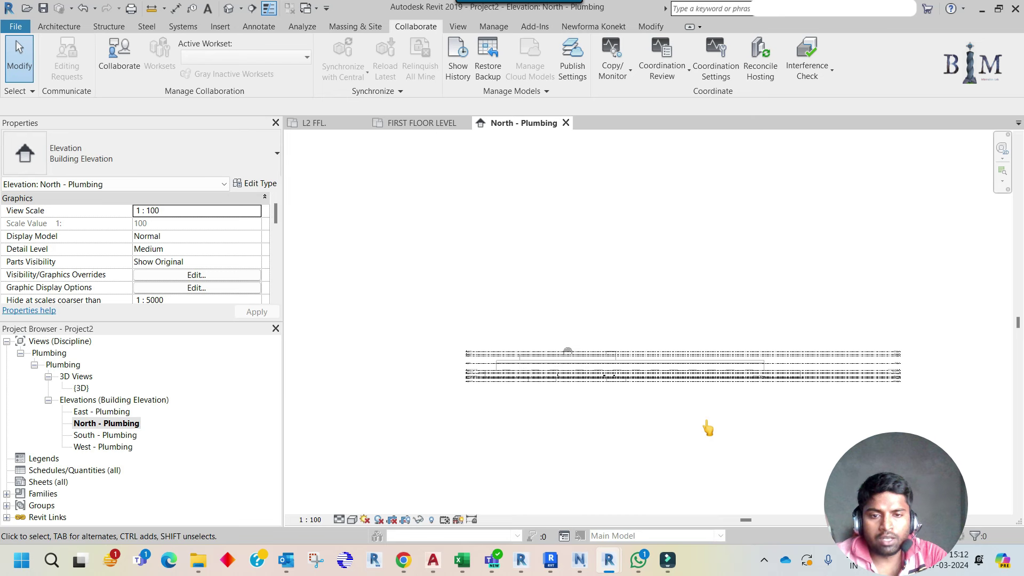
Open the default {3D} view, orbit and zoom, then switch to the ViewCube Top view
left_click(228, 8)
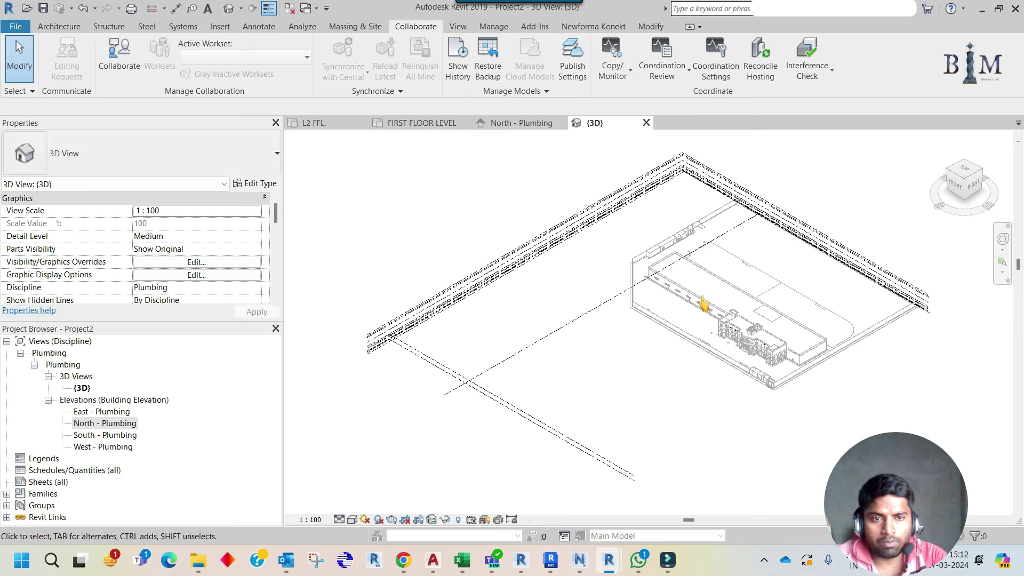
mouse_move(704, 296)
middle_mouse_down("shift")
mouse_move(681, 380)
mouse_move(604, 312)
middle_mouse_up("shift")
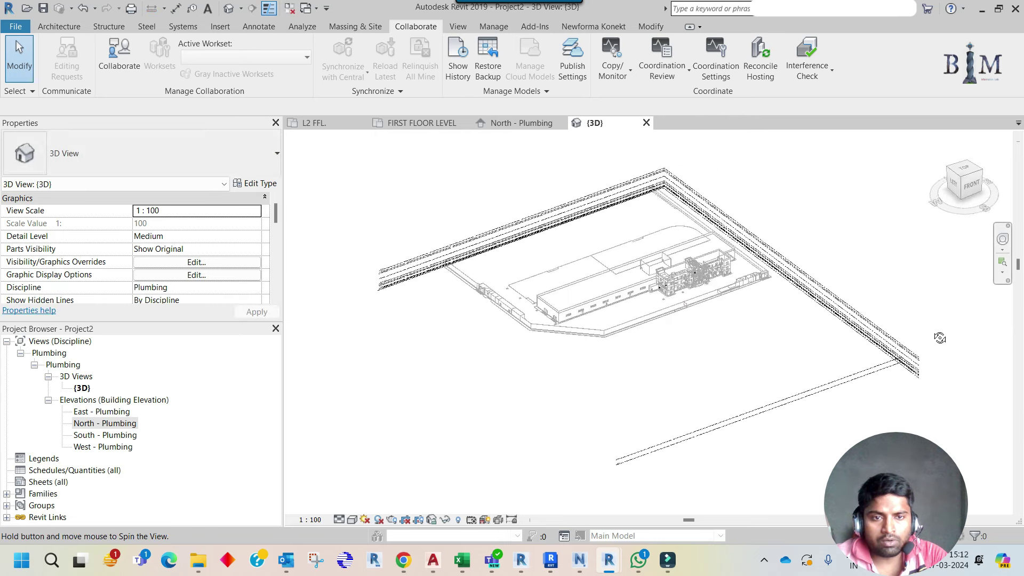
scroll(604, 312, "up", 2)
scroll(687, 214, "up", 2)
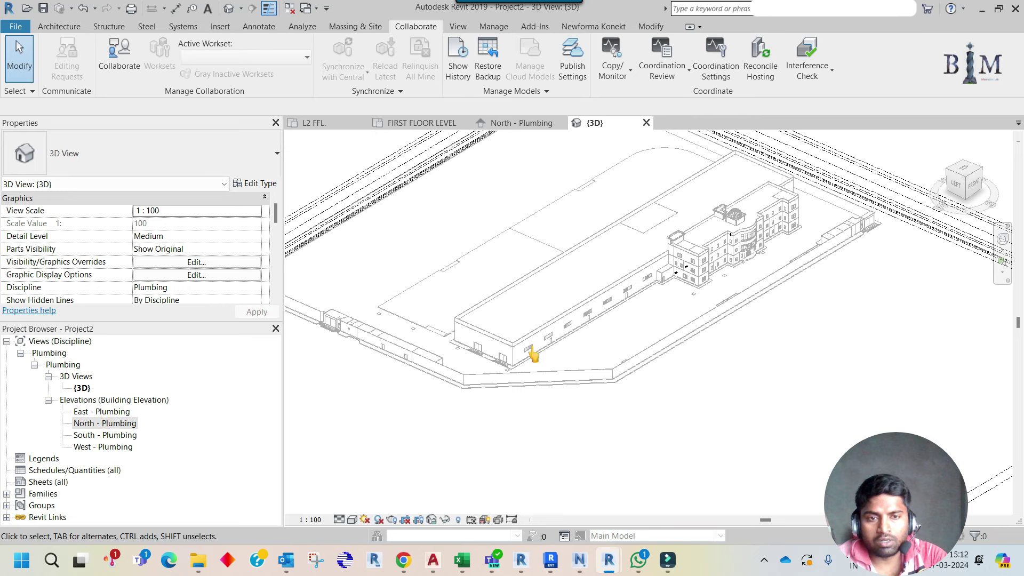
scroll(532, 352, "down", 3)
left_click(965, 170)
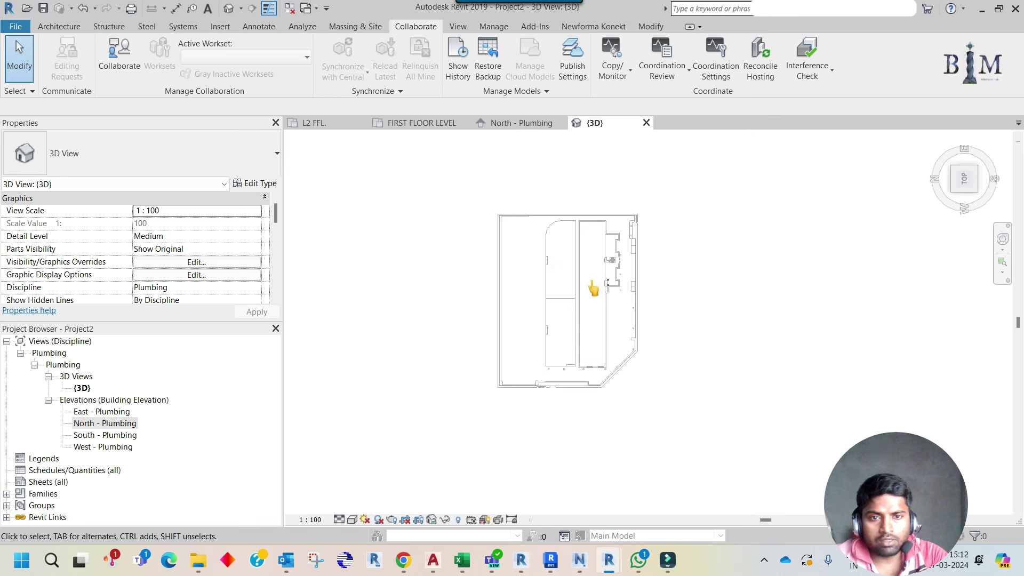
Open the West - Plumbing elevation and zoom in on the building
left_click(105, 412)
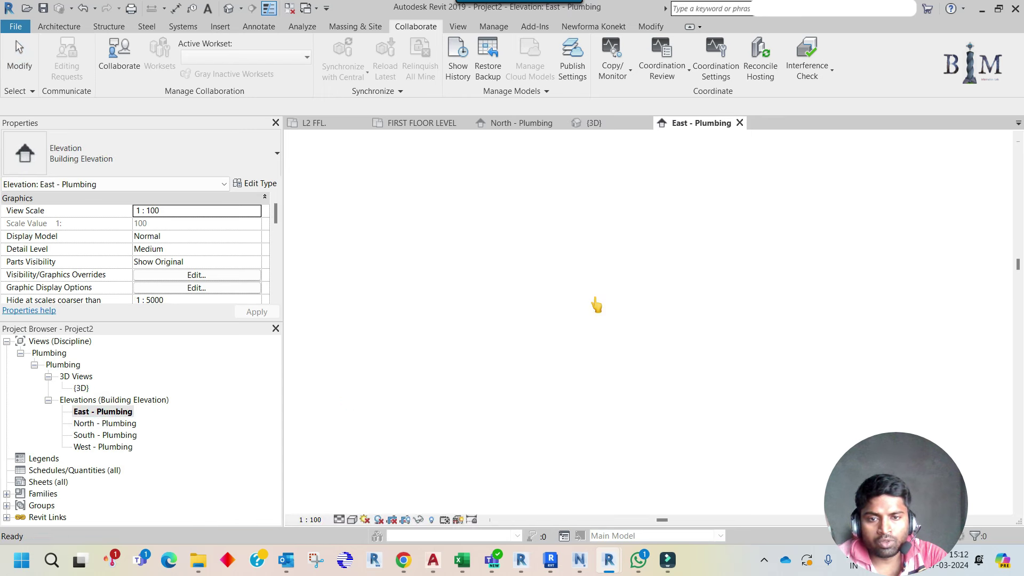
scroll(796, 347, "up", 1)
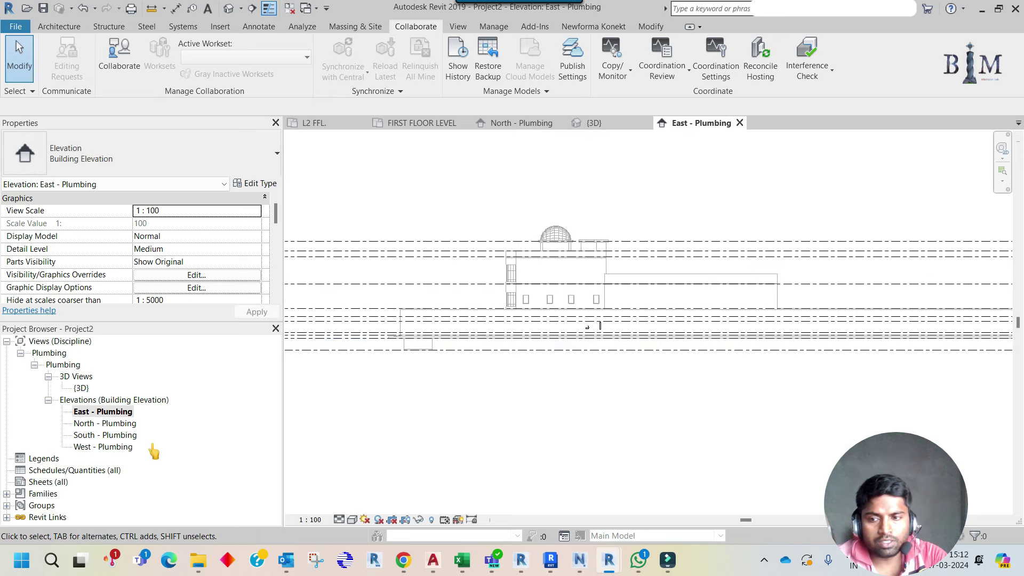
double_click(103, 447)
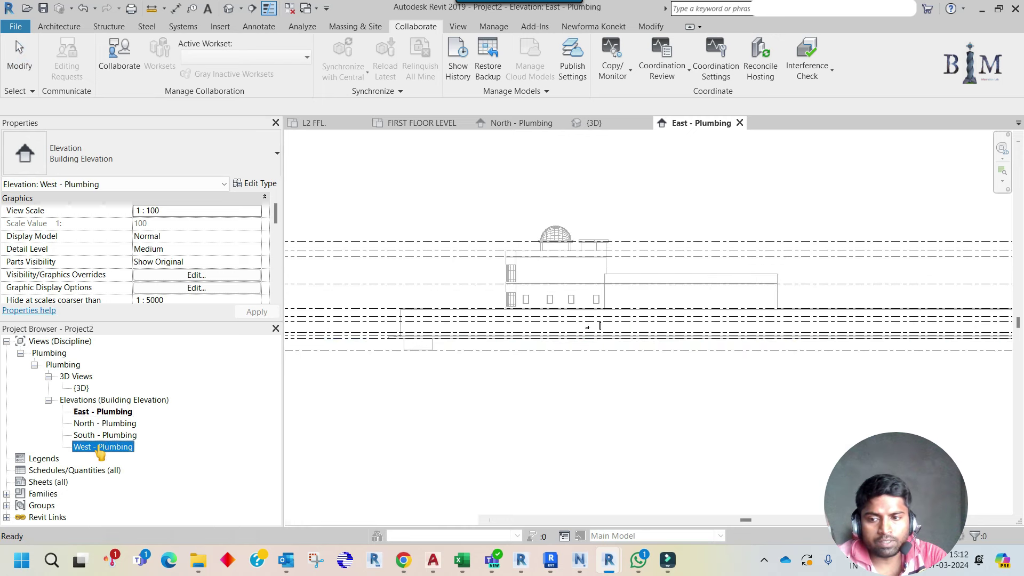
scroll(521, 343, "up", 2)
scroll(507, 340, "up", 2)
scroll(480, 338, "up", 3)
scroll(479, 335, "up", 3)
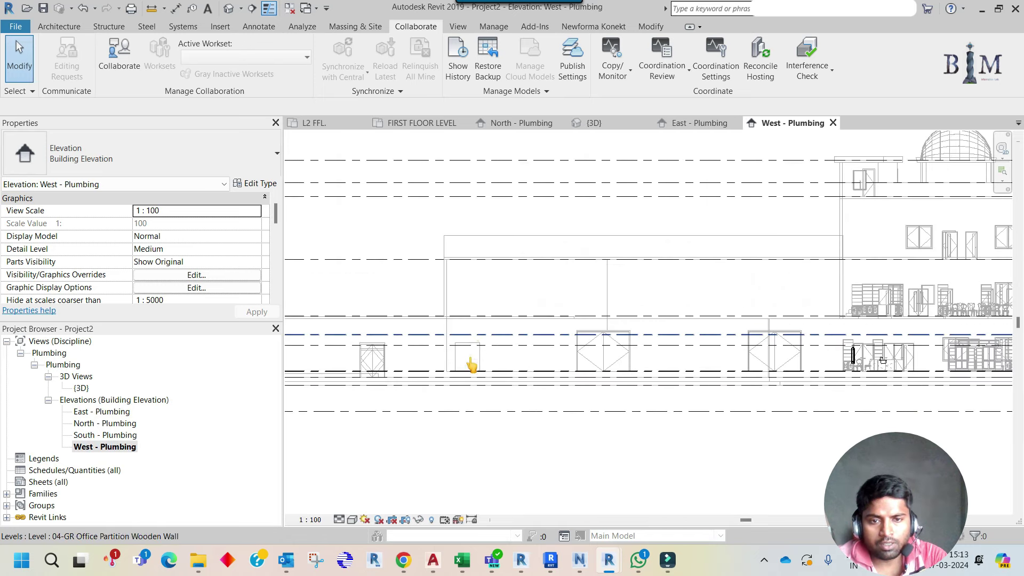
Set the West - Plumbing elevation's detail level to Fine
left_click(352, 519)
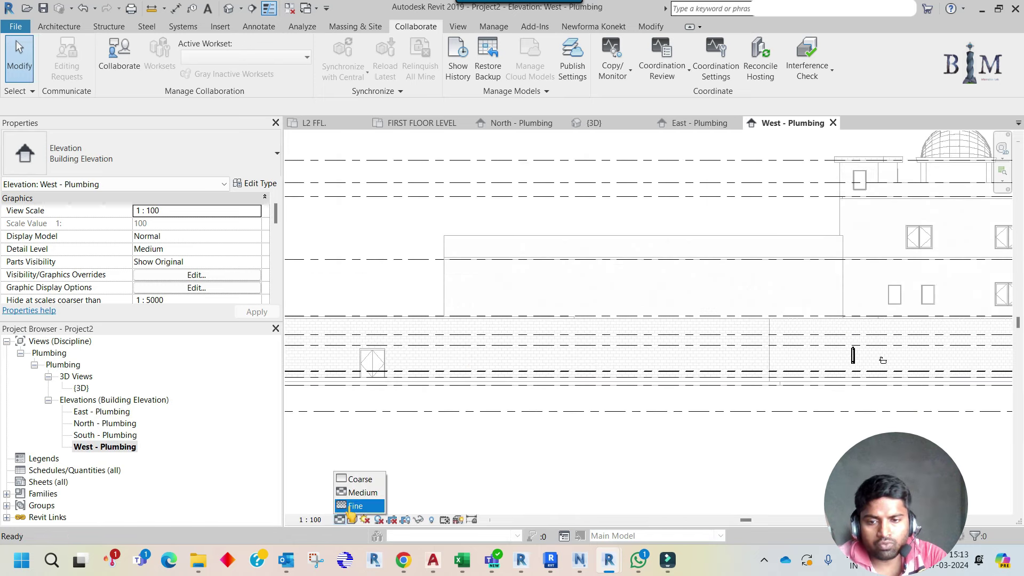
left_click(340, 519)
left_click(374, 458)
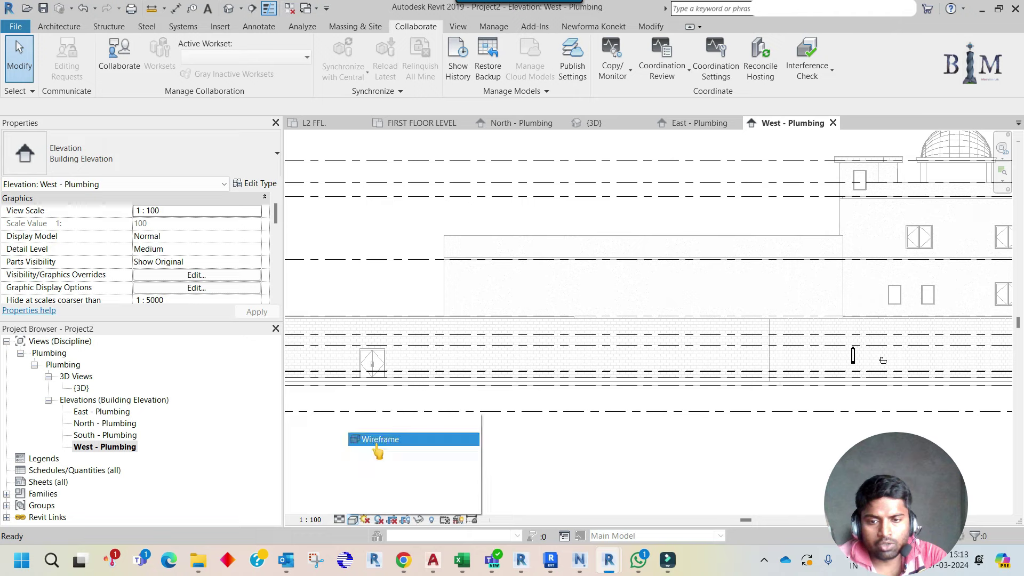
scroll(527, 390, "up", 5)
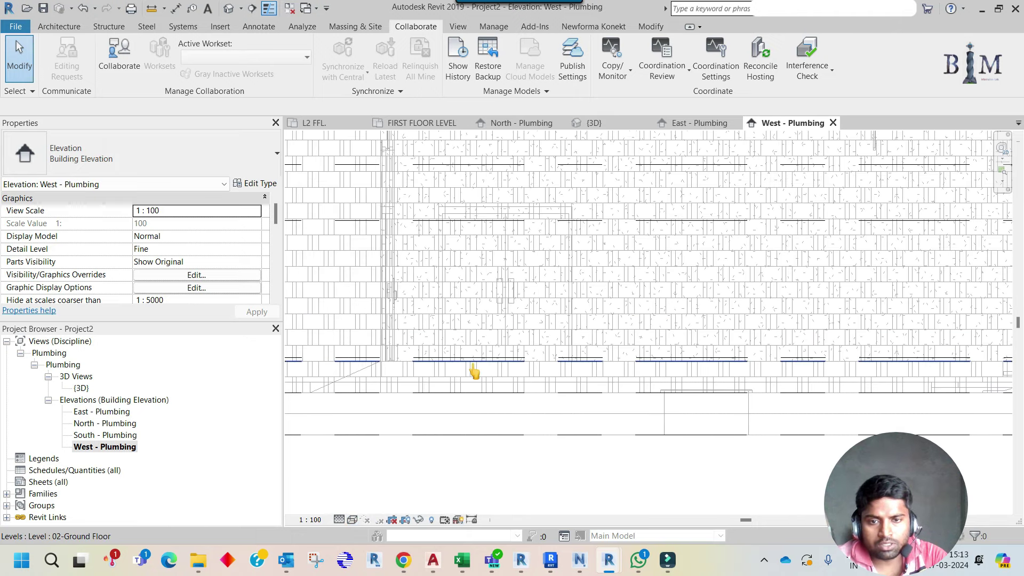
scroll(442, 373, "up", 2)
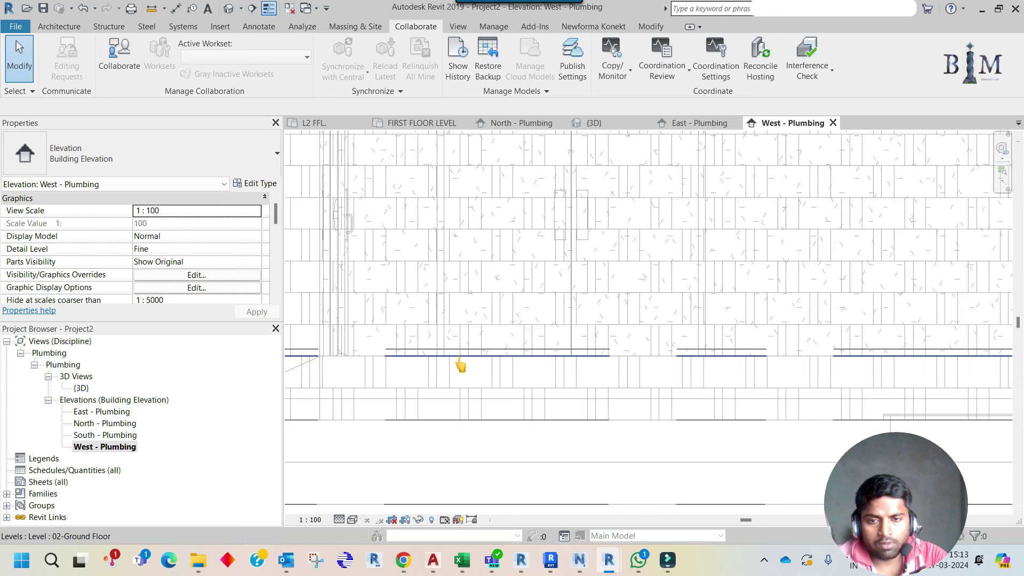
left_click(459, 357)
key("Escape")
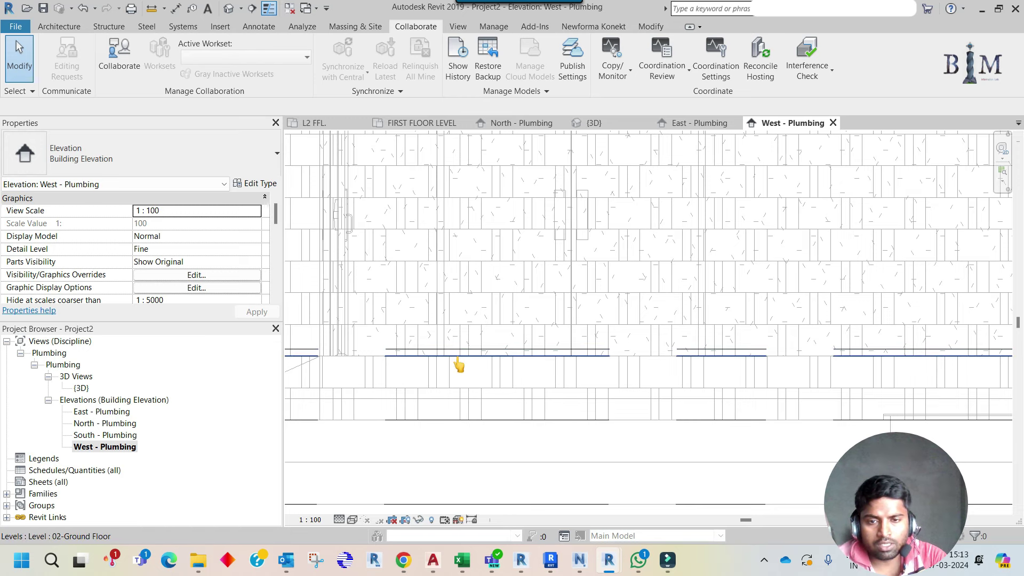
Select the 02-Ground Floor level and check its name and 450 elevation, leaving them unchanged
left_click(456, 355)
scroll(550, 371, "down", 2)
scroll(526, 383, "down", 2)
scroll(526, 383, "down", 2)
scroll(554, 366, "down", 2)
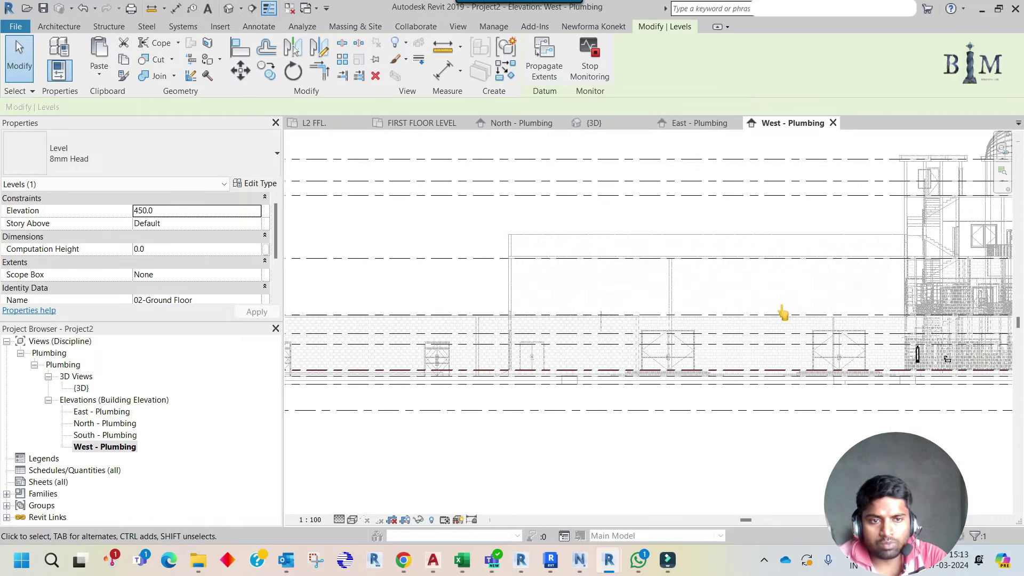
scroll(571, 365, "up", 3)
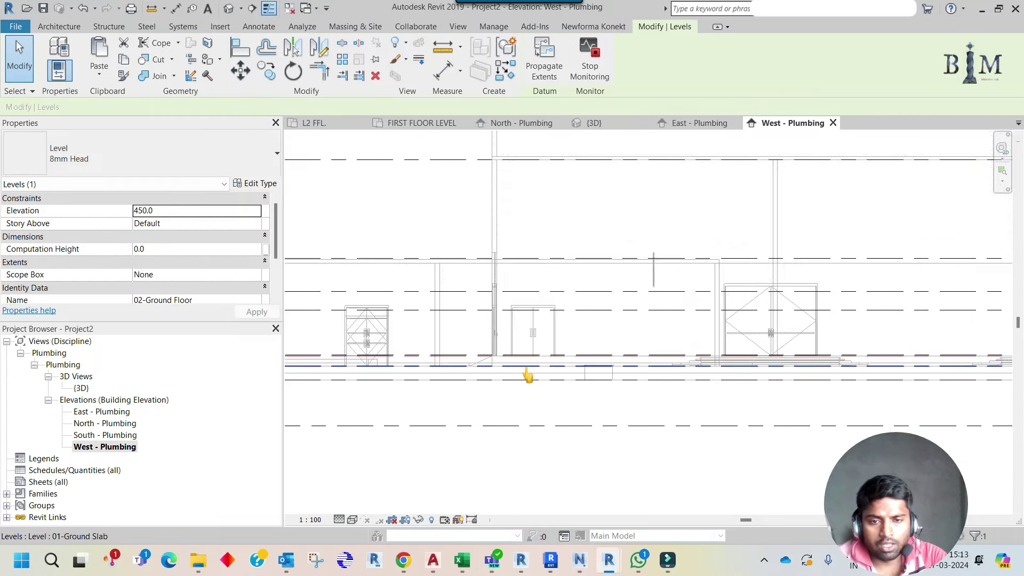
mouse_move(487, 359)
middle_mouse_down()
mouse_move(646, 386)
mouse_move(453, 405)
middle_mouse_up()
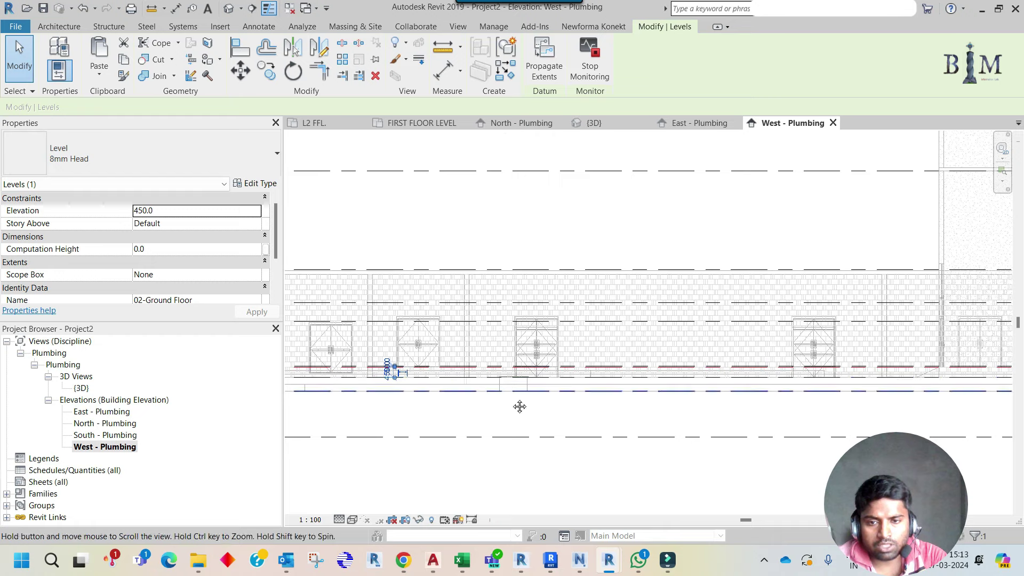
middle_click_drag(507, 384, 967, 355)
scroll(638, 350, "down", 2)
scroll(727, 359, "down", 2)
scroll(674, 377, "down", 2)
scroll(535, 375, "down", 1)
scroll(535, 375, "up", 2)
scroll(550, 362, "up", 3)
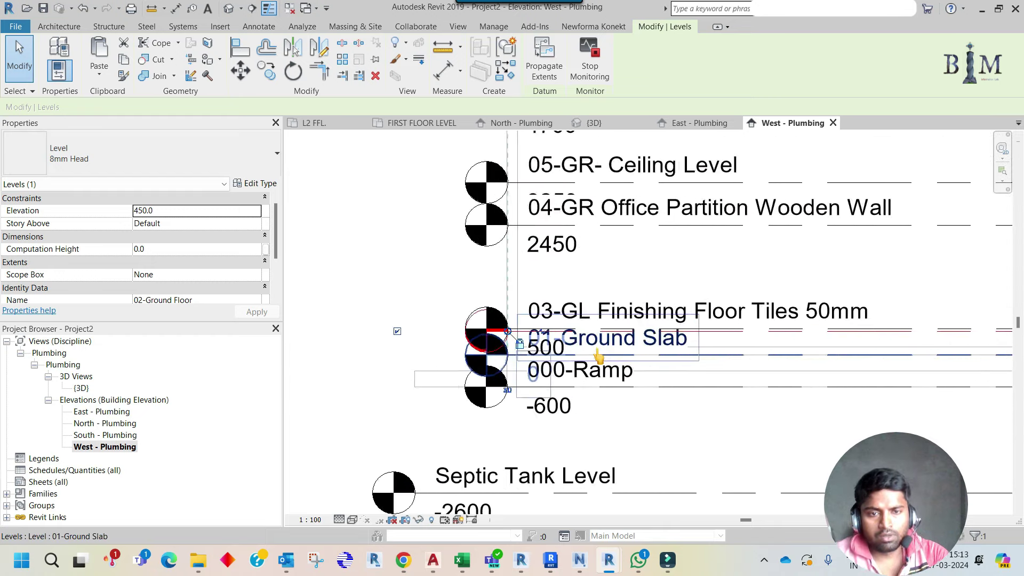
scroll(565, 352, "up", 2)
left_click(595, 324)
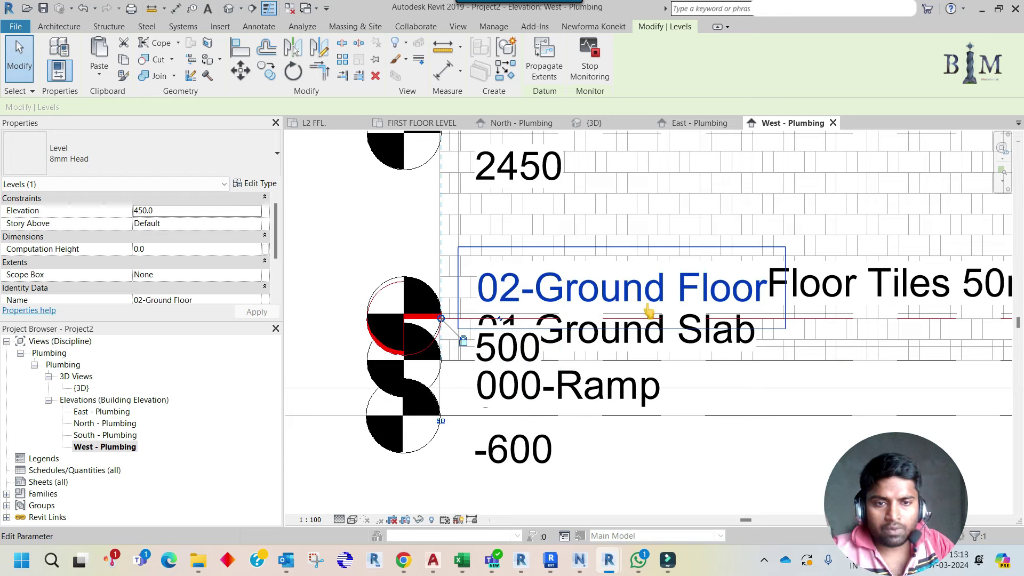
key("Escape")
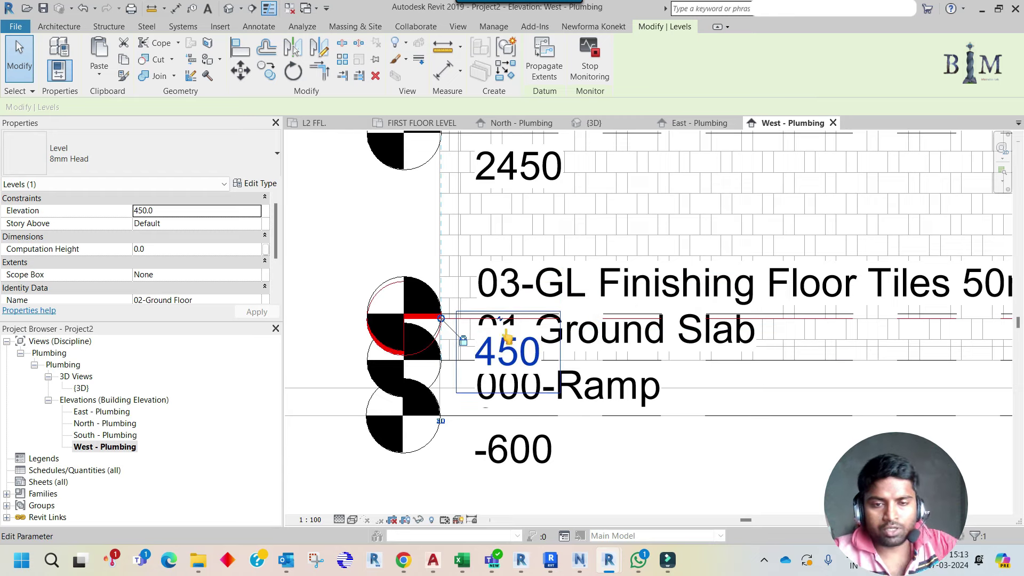
Deselect the level and open the New Floor Plan window from View > Plan Views
scroll(382, 368, "down", 1)
scroll(380, 364, "down", 3)
scroll(381, 364, "down", 2)
scroll(381, 364, "down", 2)
middle_click_drag(803, 370, 661, 371)
key("Escape")
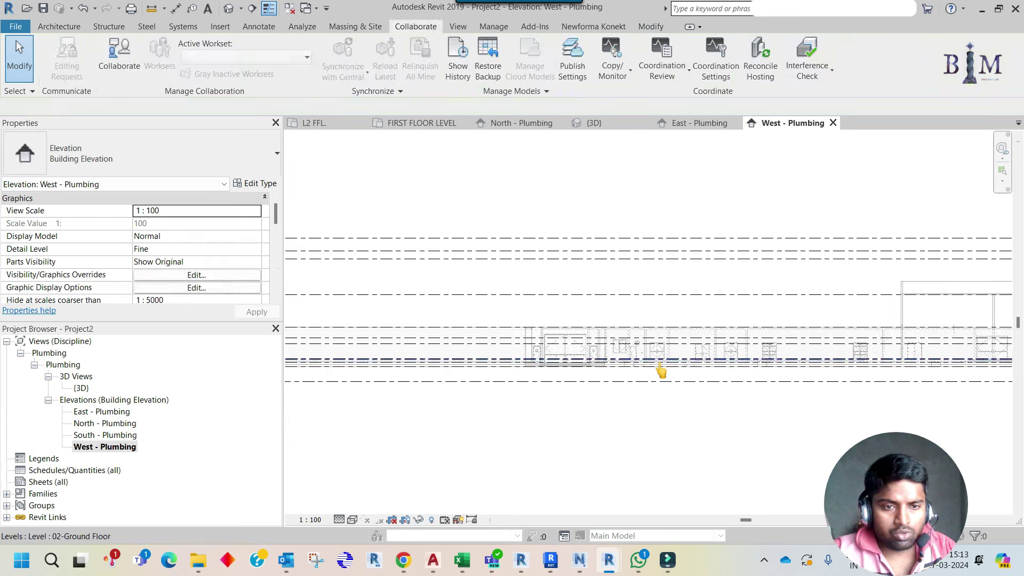
left_click(457, 26)
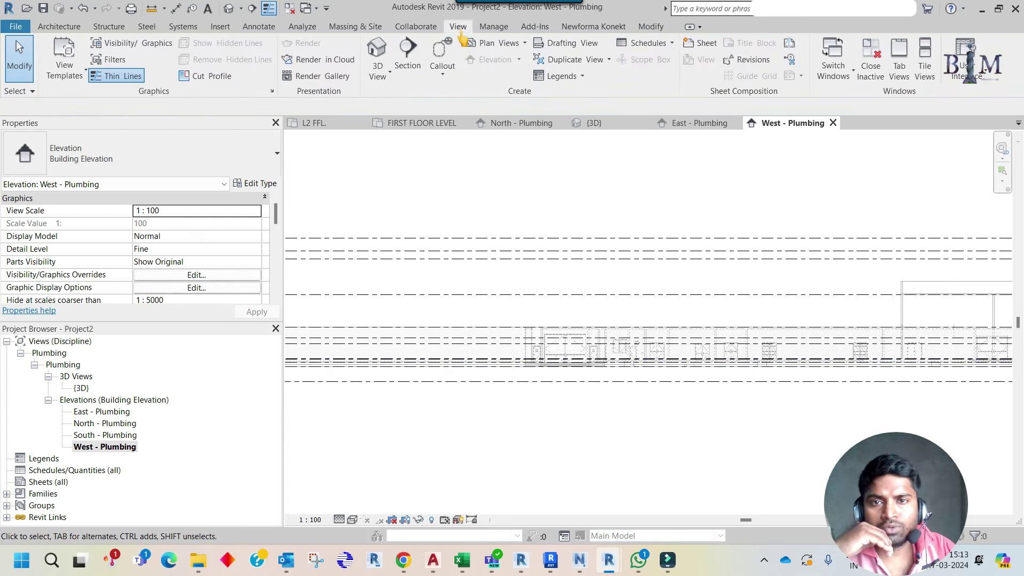
left_click(496, 43)
Create a new floor plan view for level 02-Ground Floor and open it under Floor Plans
left_click(511, 63)
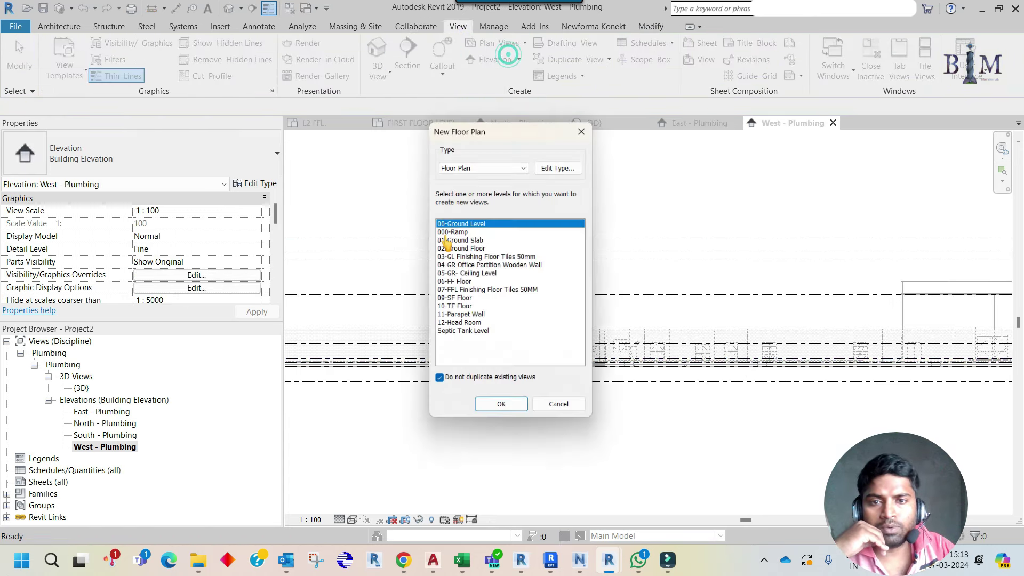
left_click_drag(461, 250, 461, 265)
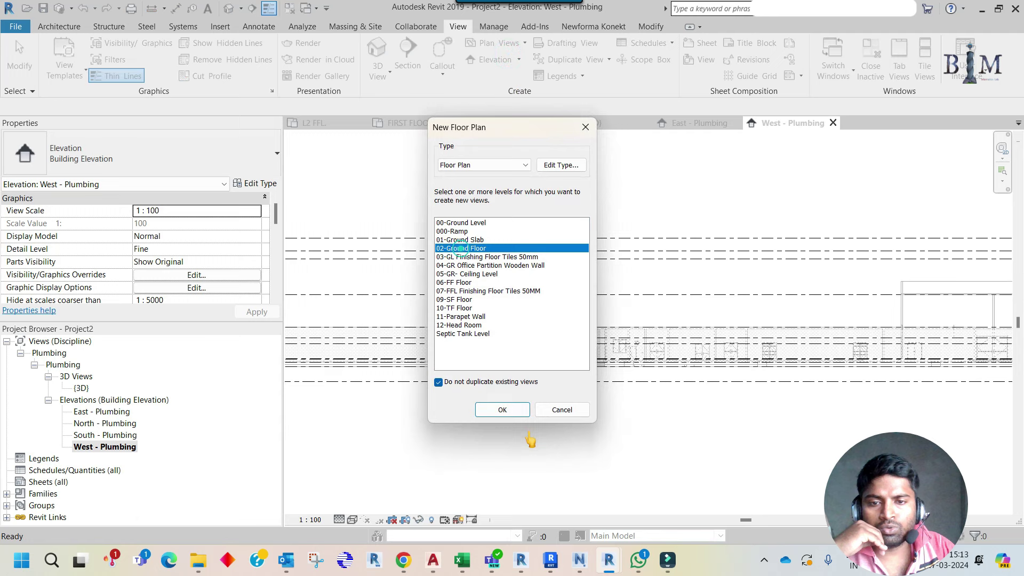
left_click(511, 410)
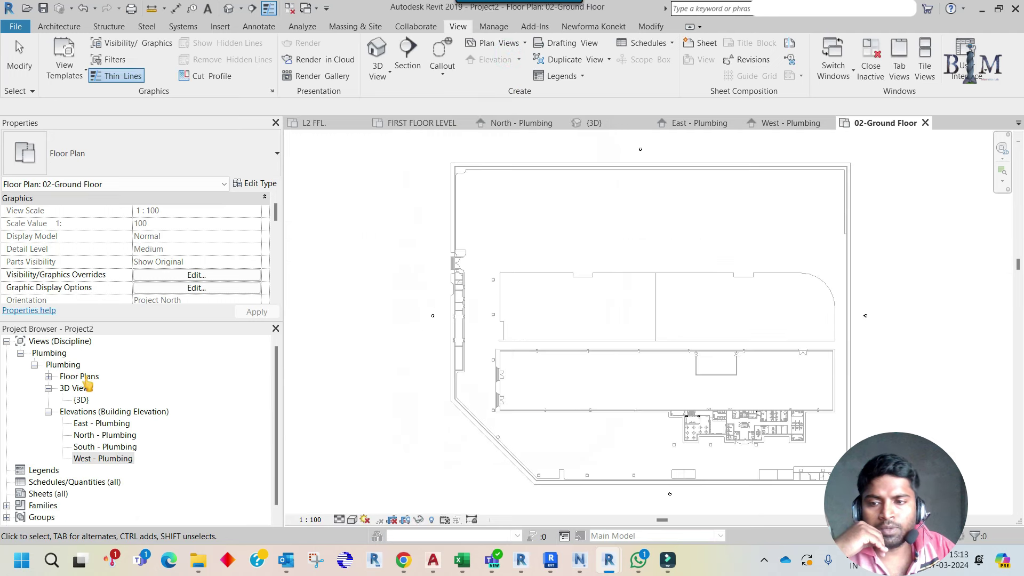
left_click(48, 377)
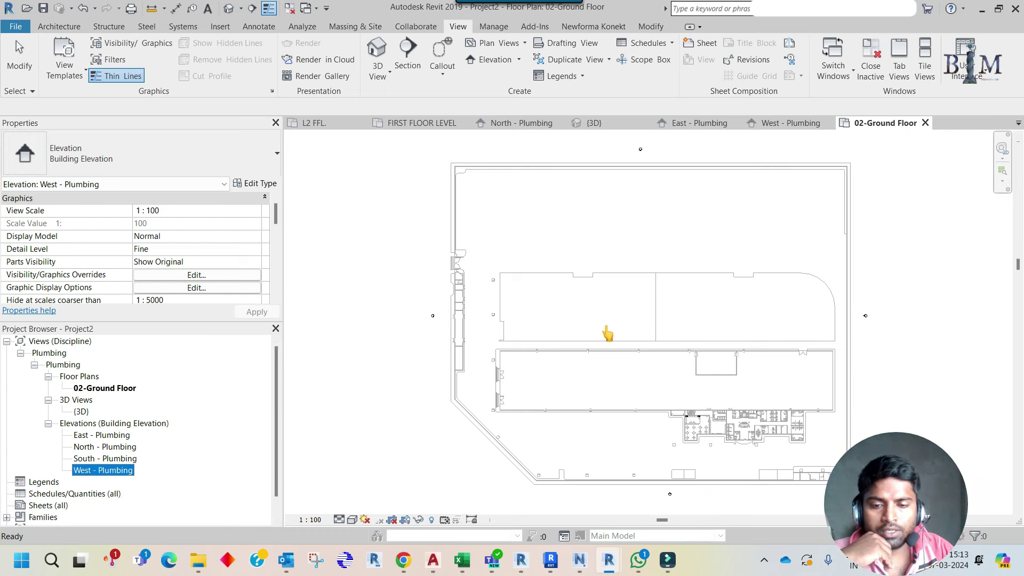
left_click(459, 558)
mouse_move(433, 559)
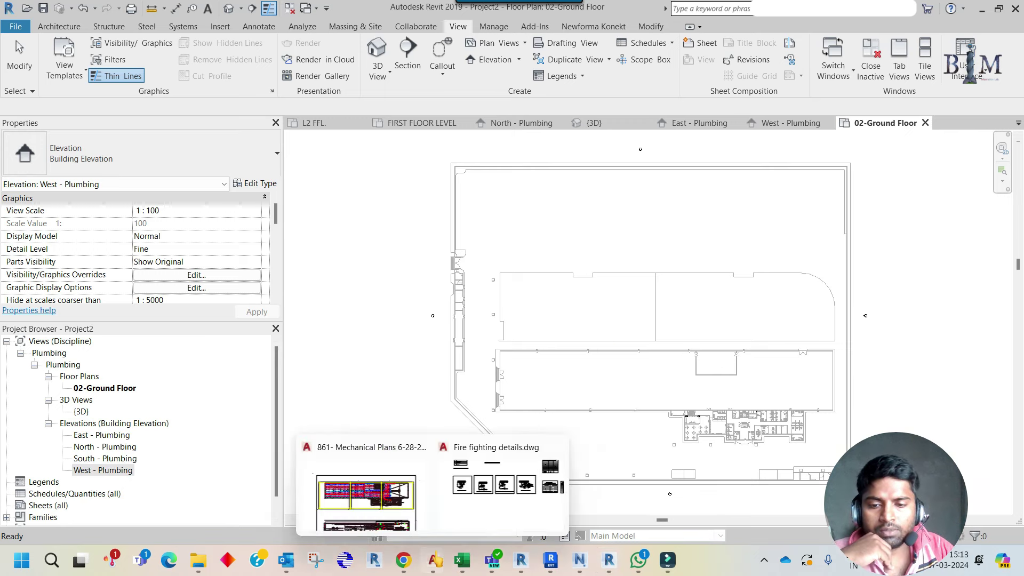
In the mechanical plans drawing, window-select the middle FIRE FIGHTING plan's objects
left_click(371, 521)
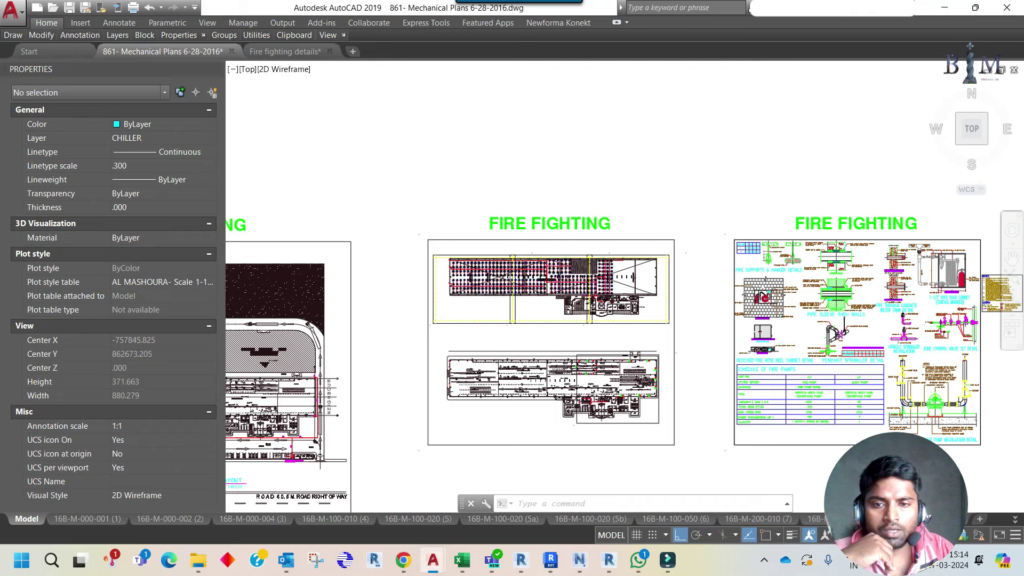
scroll(456, 268, "up", 4)
left_click(392, 224)
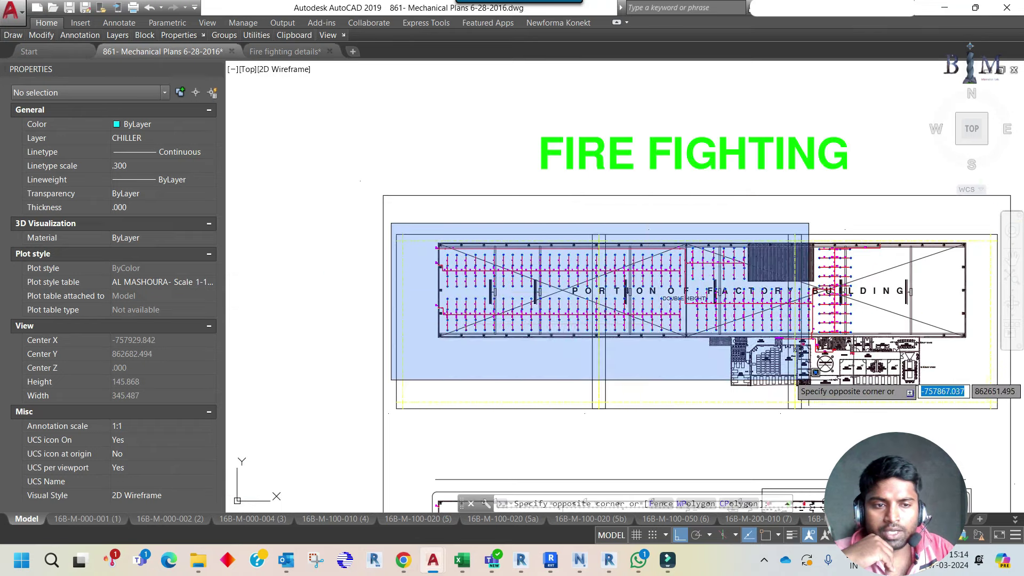
scroll(842, 381, "down", 4)
left_click(826, 391)
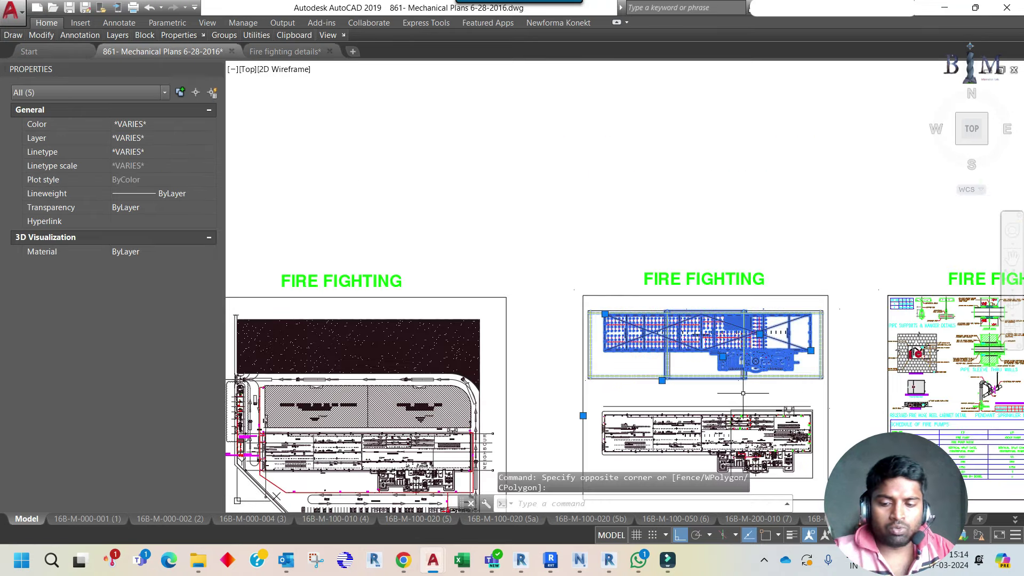
WBLOCK the selection to Fire fighting link.dwg with Millimeters insert units
type("w")
key("Return")
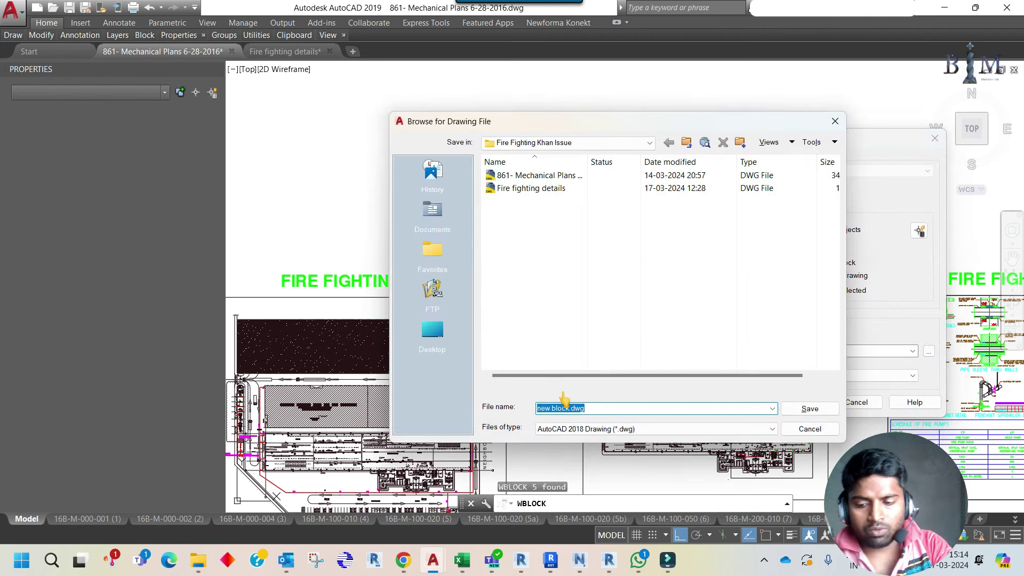
type("Fire fight")
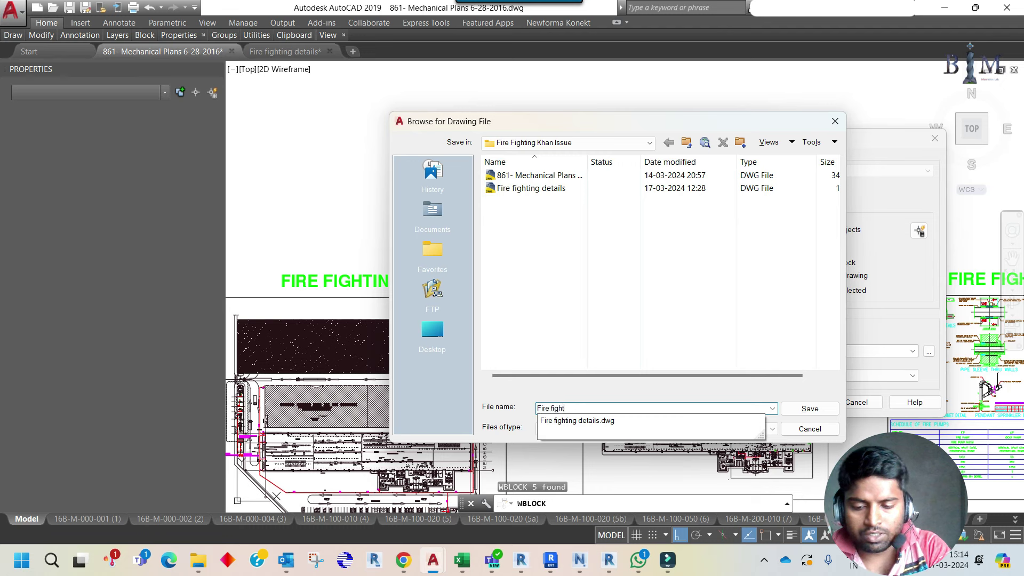
type("ing link.dwg")
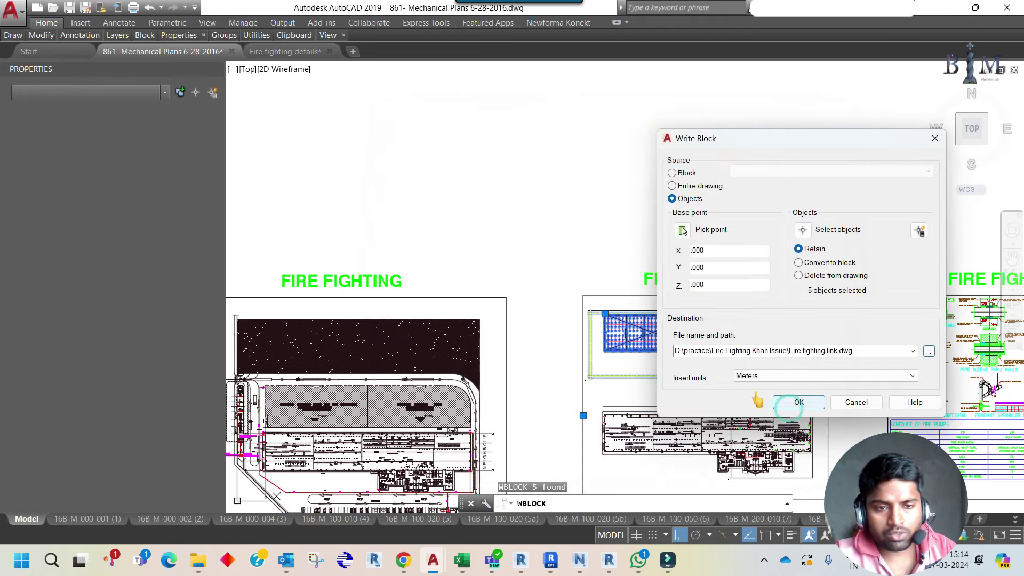
left_click(763, 376)
left_click(768, 421)
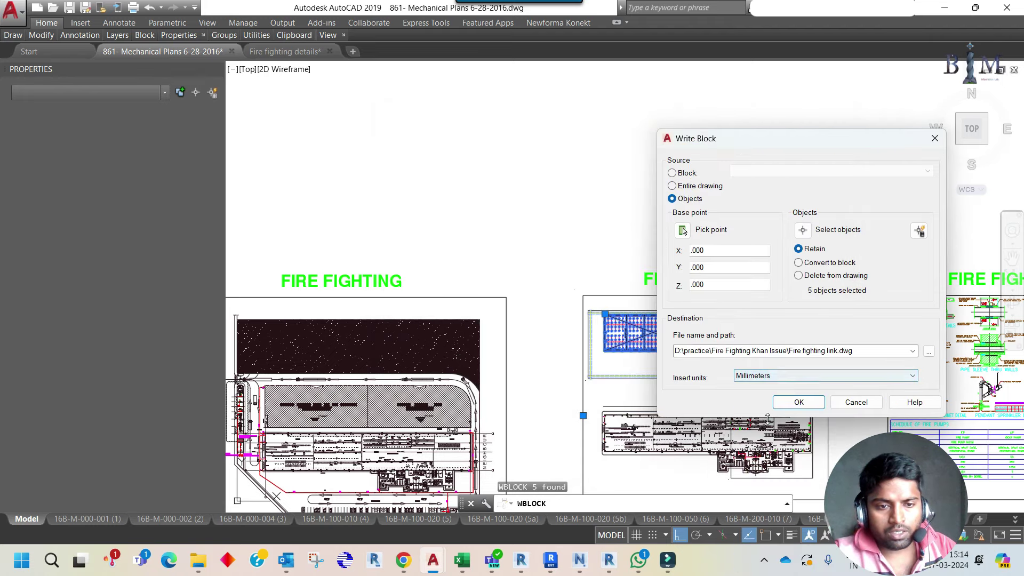
left_click(796, 403)
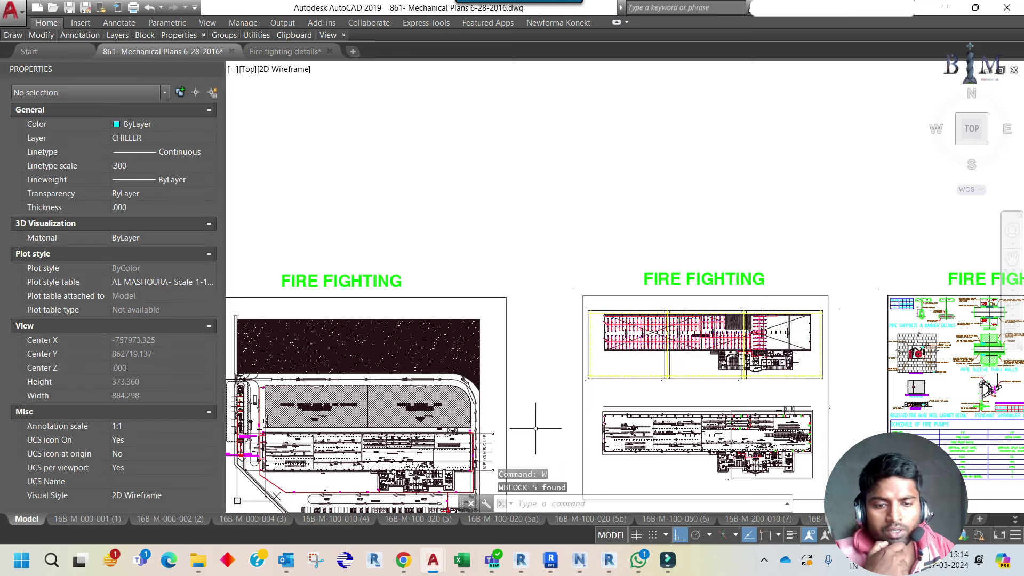
mouse_move(609, 560)
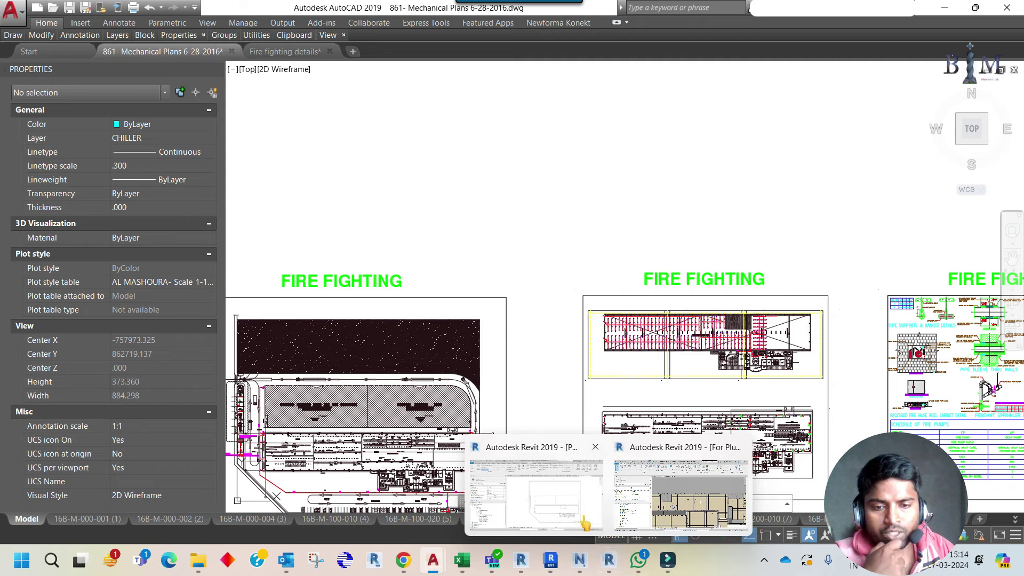
Back in Revit, close the West - Plumbing and East - Plumbing elevation views
left_click(585, 522)
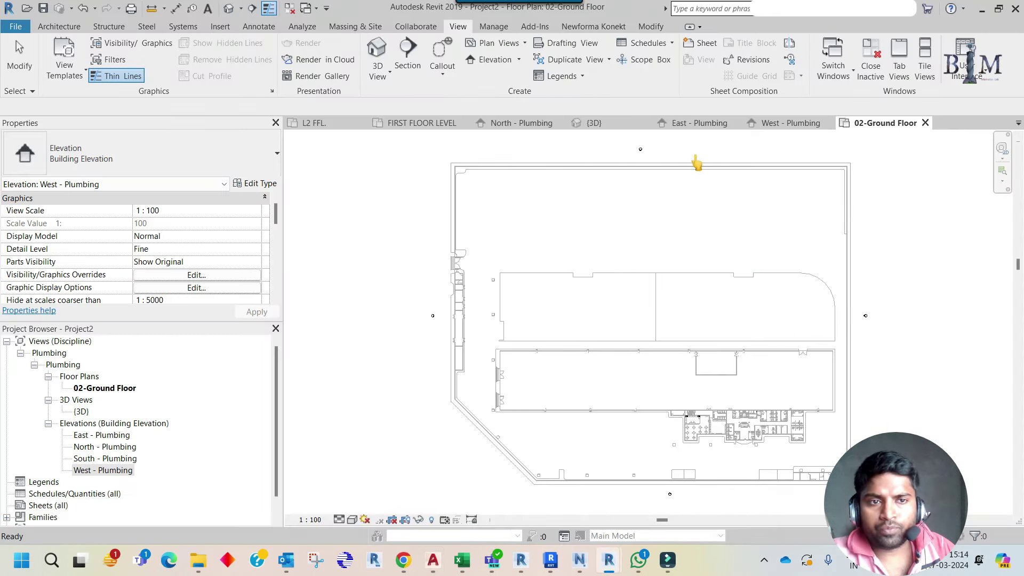
left_click(829, 123)
left_click(738, 123)
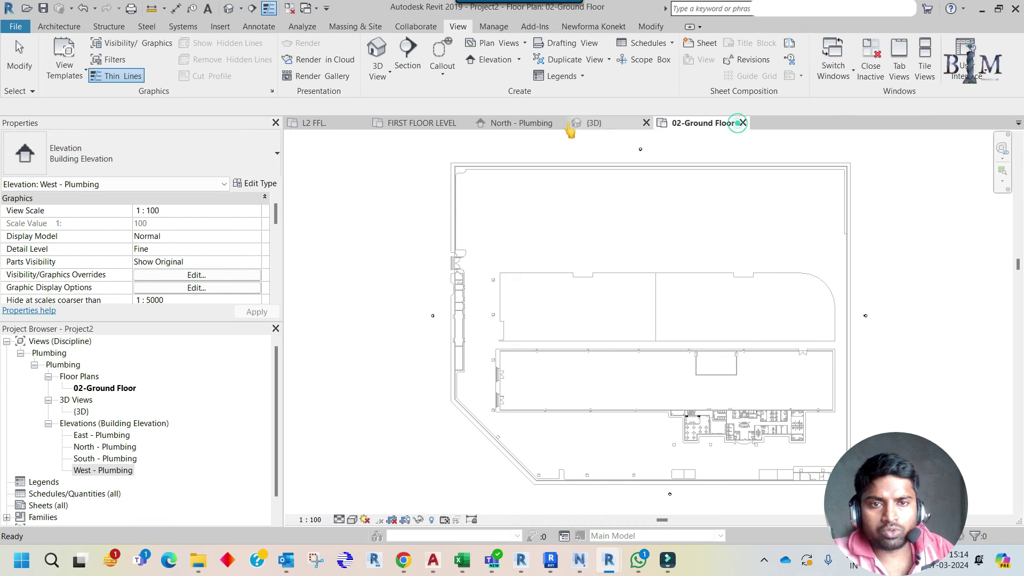
Link Fire fighting link.dwg into the plan with Colors: Preserve and millimeter import units
left_click(216, 28)
left_click(104, 58)
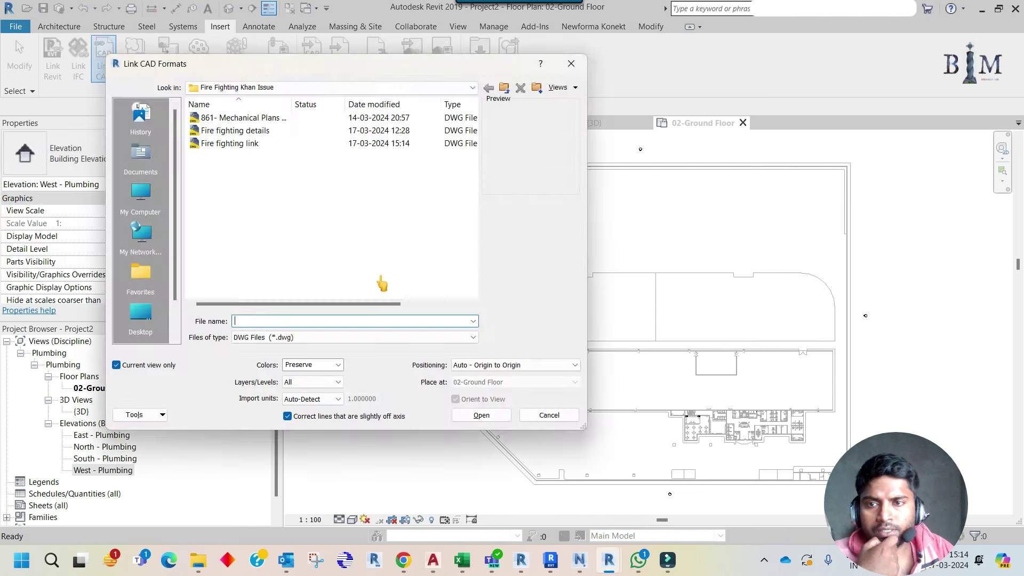
left_click(249, 148)
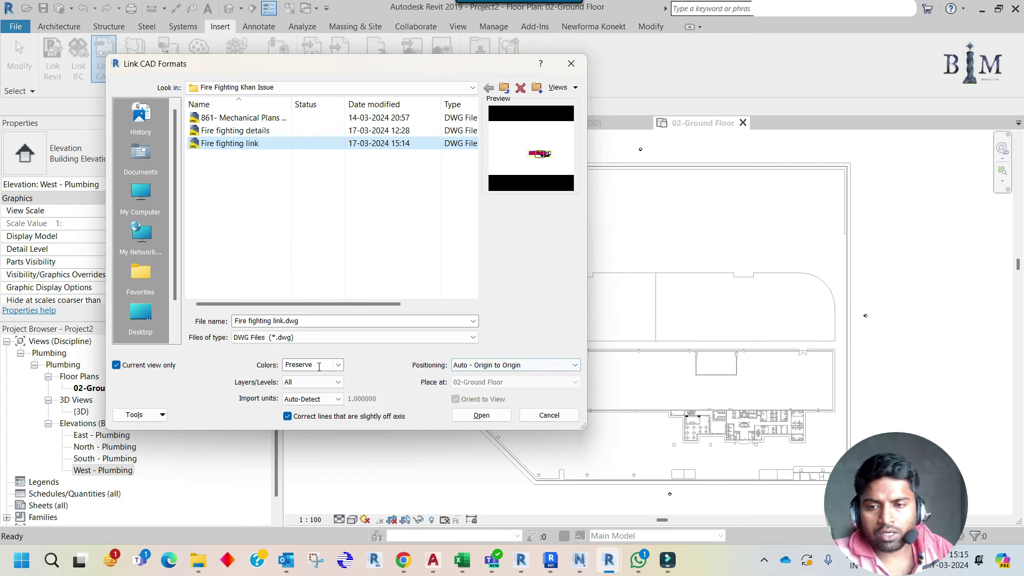
left_click(338, 367)
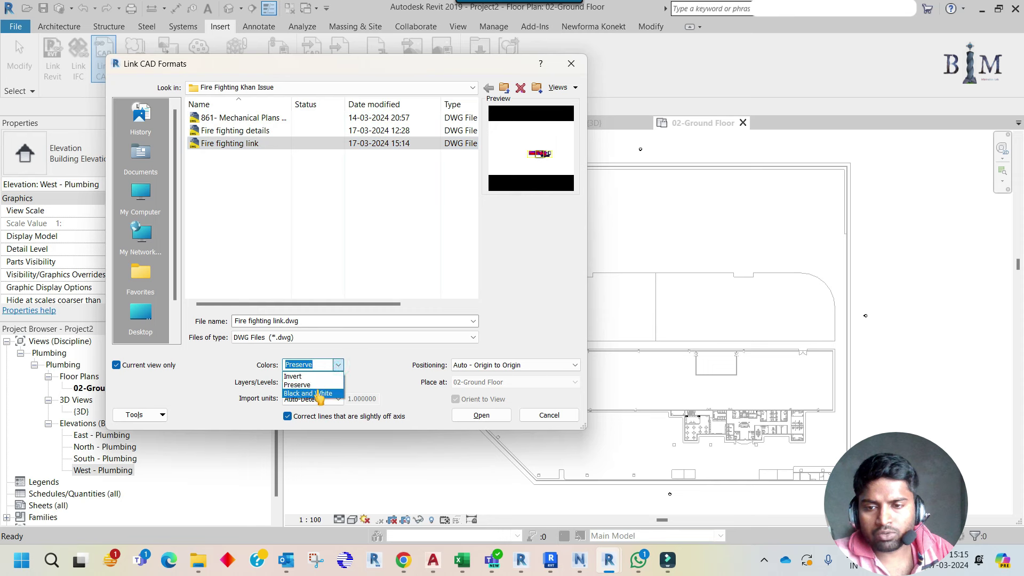
left_click(340, 369)
left_click(366, 365)
left_click(327, 404)
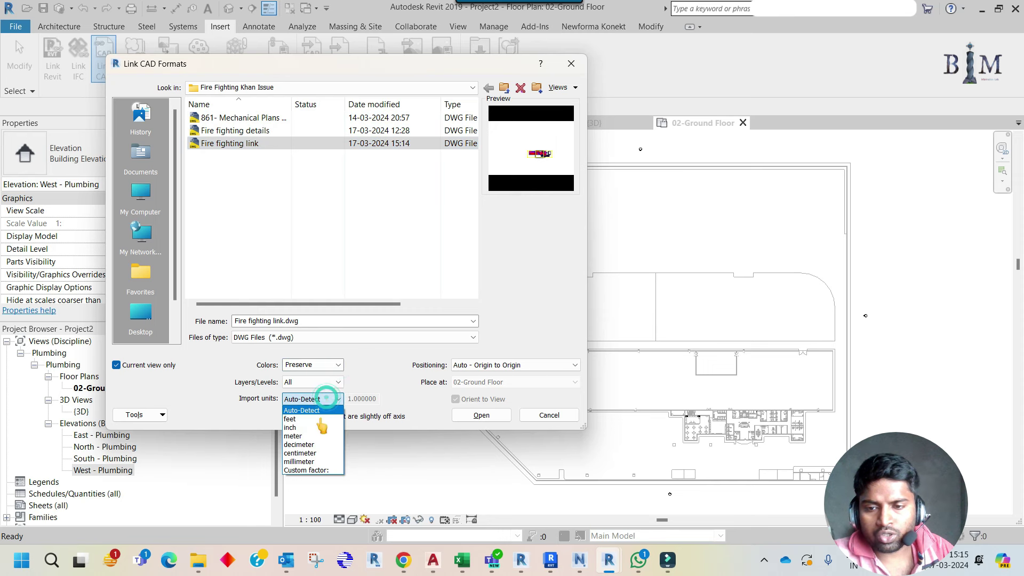
left_click(313, 458)
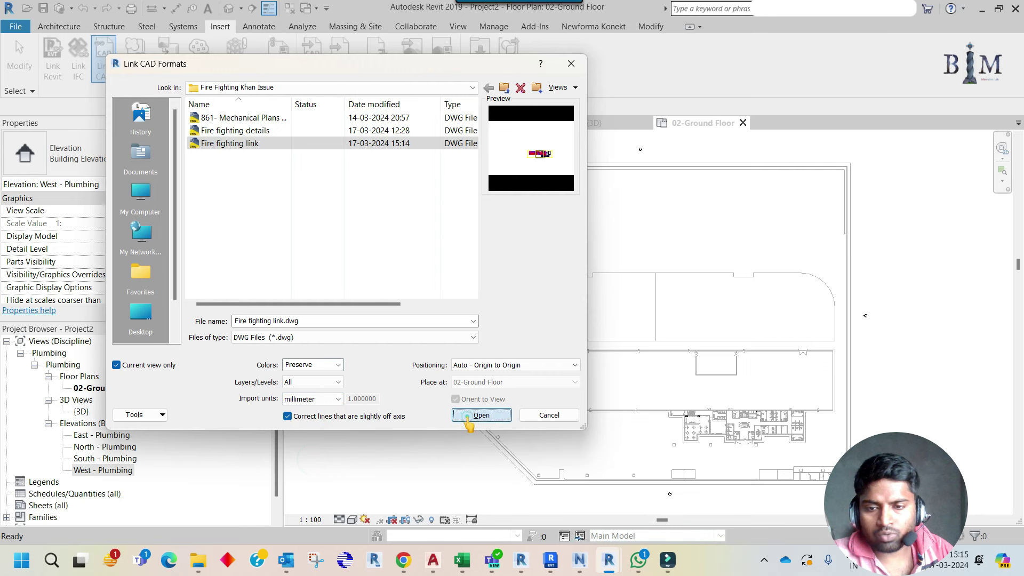
left_click(467, 417)
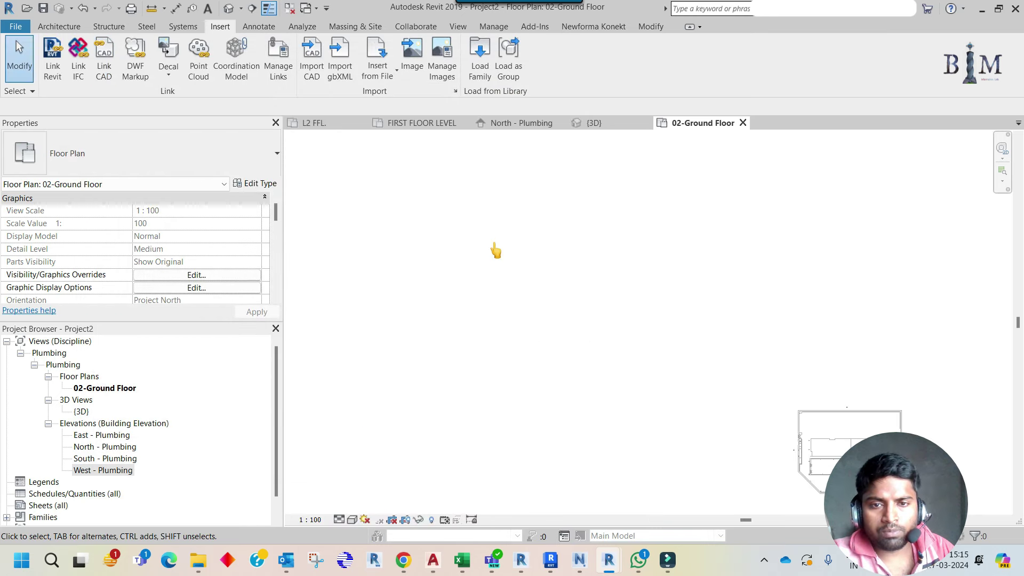
Window-select around the linked drawing and filter the selection down to Fire fighting link.dwg
scroll(514, 273, "down", 3)
scroll(537, 261, "down", 1)
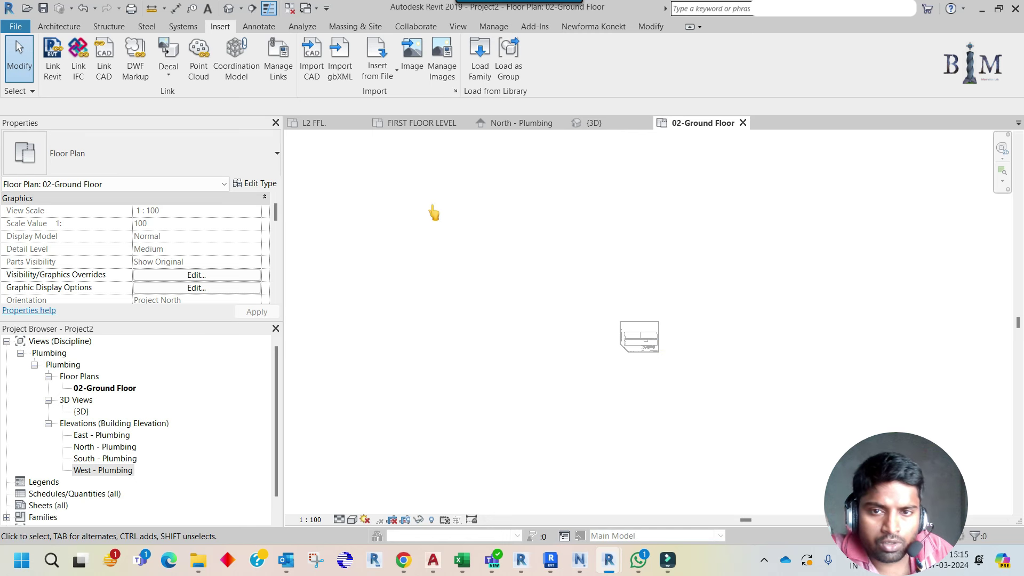
left_click_drag(336, 150, 930, 500)
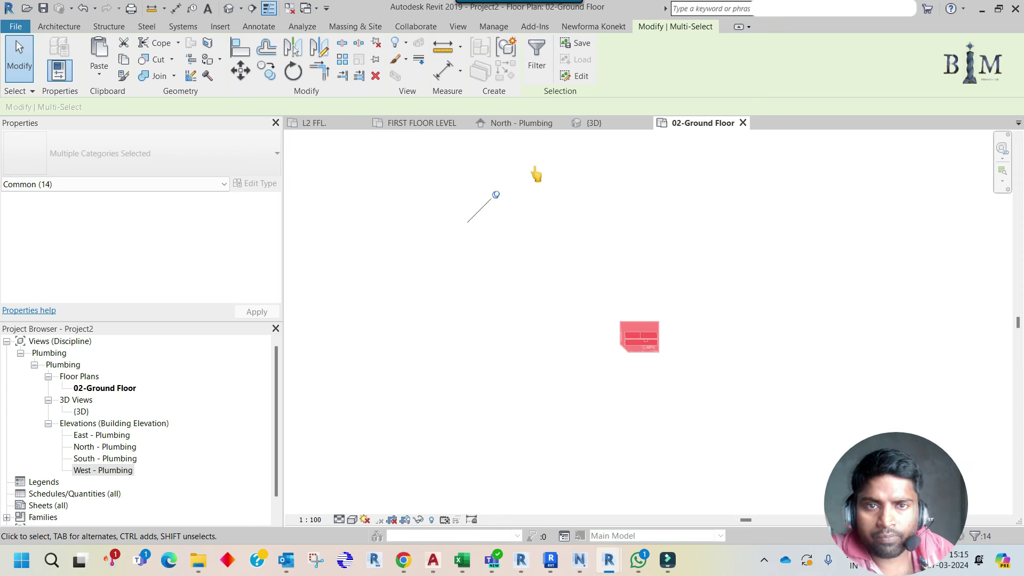
left_click(537, 53)
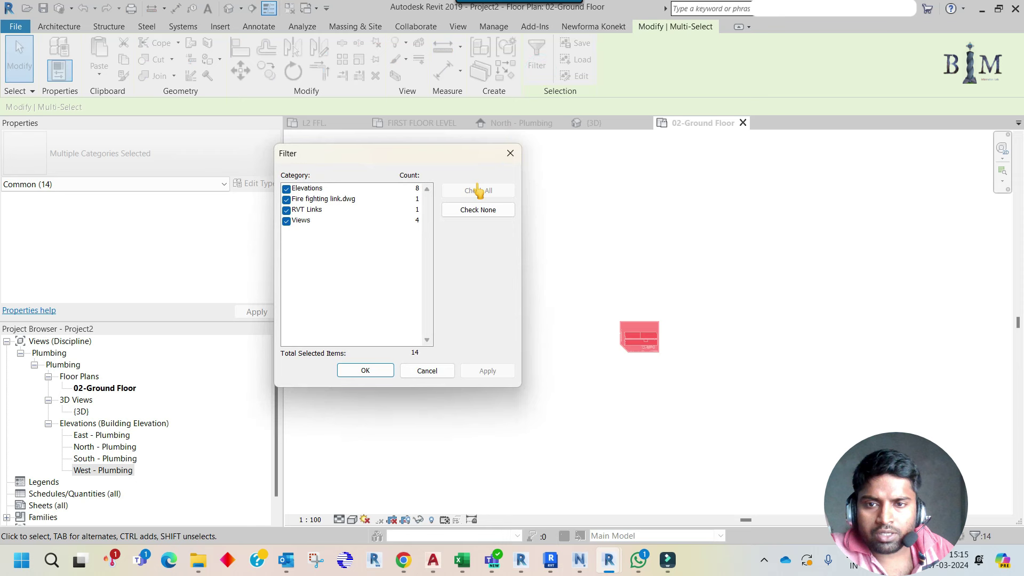
left_click(467, 210)
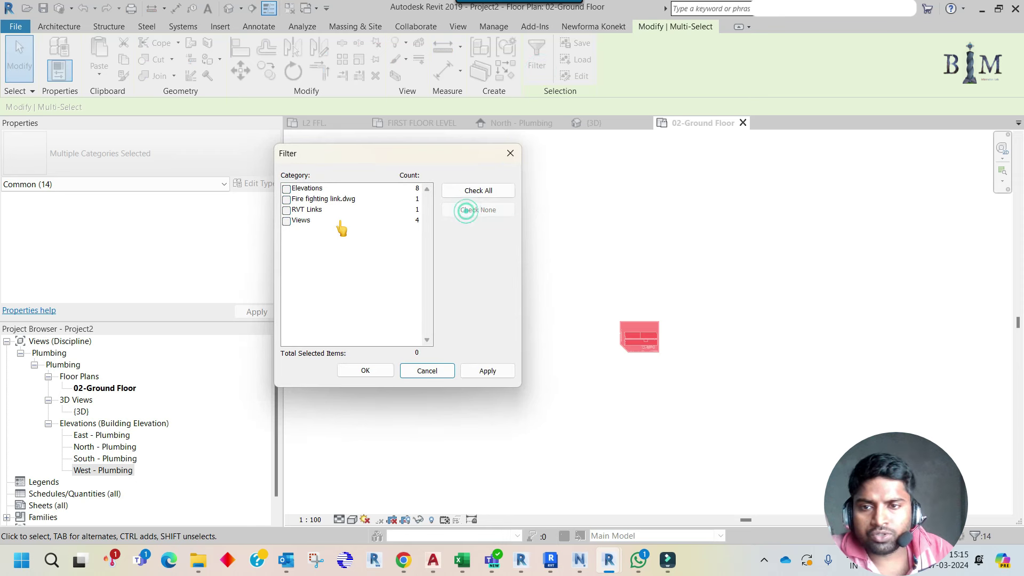
left_click(286, 199)
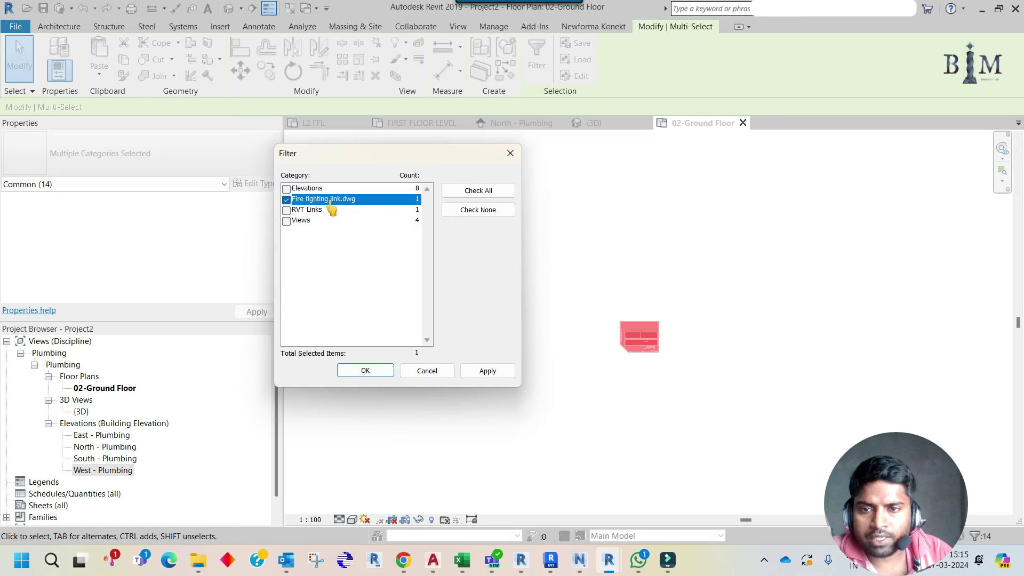
left_click(364, 372)
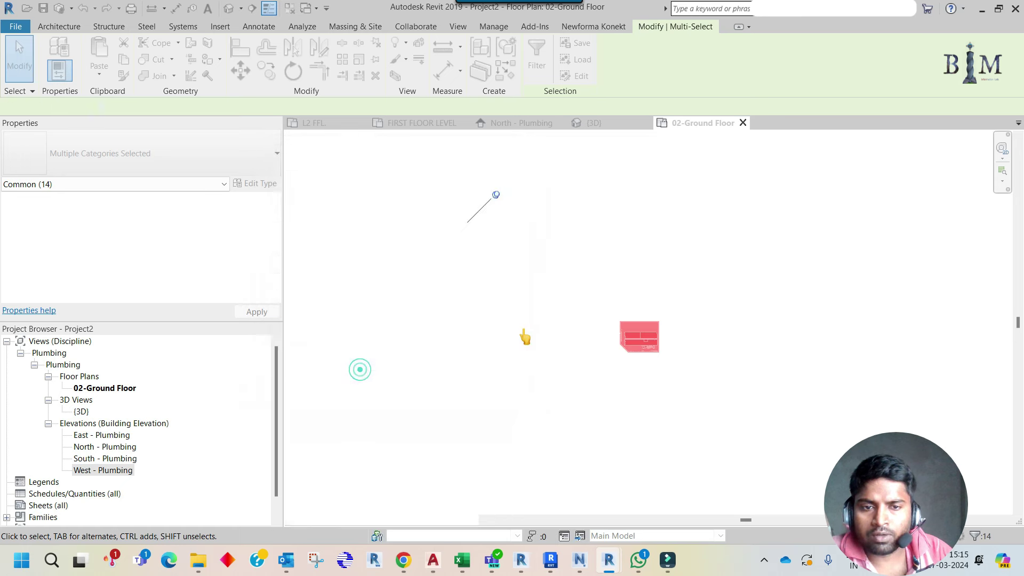
Drag the fire fighting drawing's location point onto the linked building
left_click(497, 196)
left_click_drag(468, 222, 639, 333)
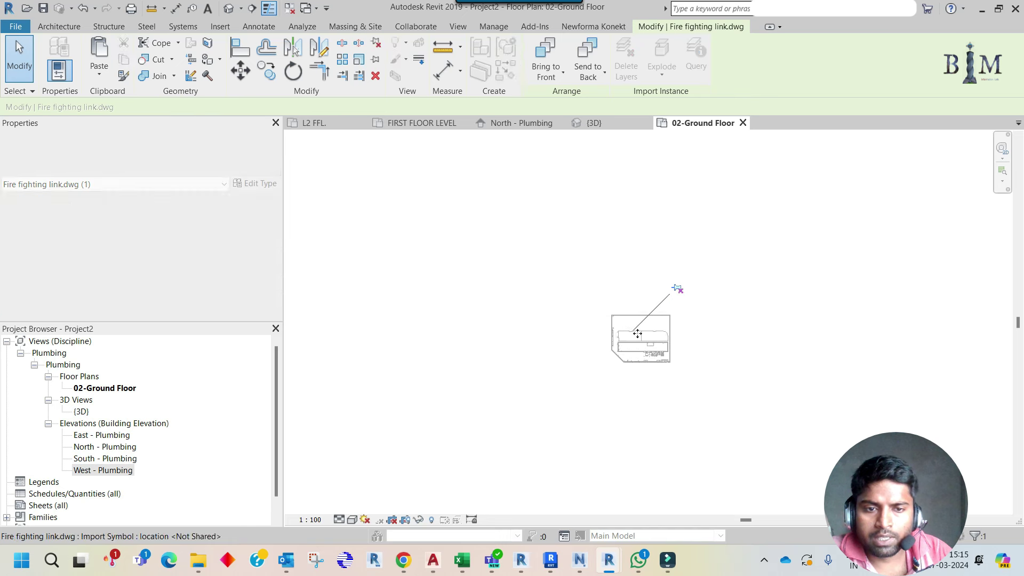
scroll(637, 333, "up", 3)
scroll(642, 338, "up", 3)
scroll(642, 337, "up", 2)
scroll(647, 285, "up", 2)
scroll(629, 331, "up", 2)
scroll(627, 339, "up", 2)
scroll(627, 339, "down", 2)
scroll(624, 314, "down", 2)
scroll(624, 315, "down", 2)
scroll(611, 300, "down", 2)
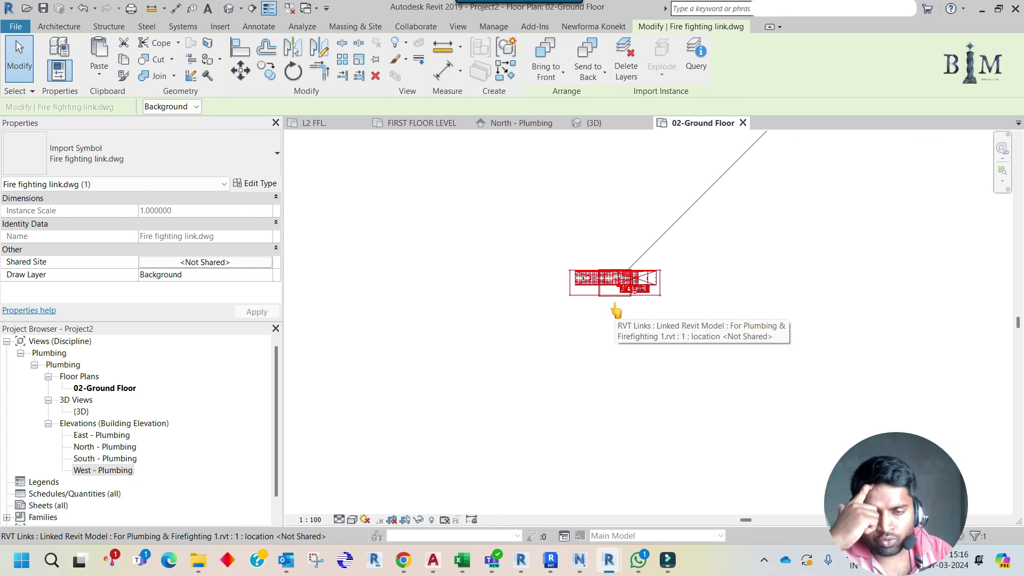
scroll(613, 311, "down", 2)
scroll(614, 304, "down", 2)
scroll(614, 301, "down", 2)
scroll(615, 302, "down", 1)
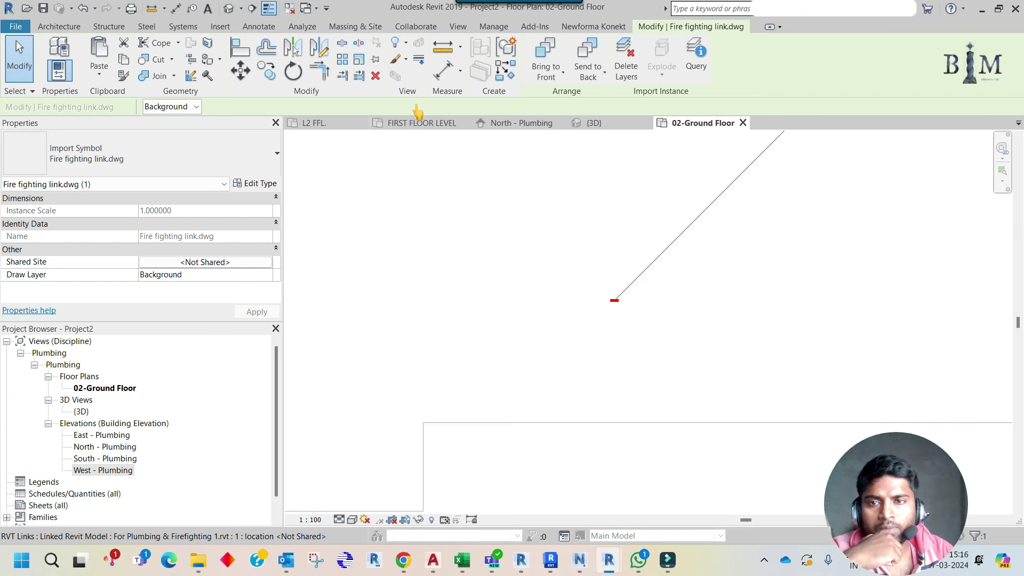
Scale the fire fighting drawing up using an origin, reference and new-length point
left_click(365, 65)
scroll(580, 291, "up", 2)
left_click(577, 288)
left_click(640, 283)
scroll(594, 297, "down", 2)
scroll(595, 297, "down", 2)
scroll(558, 291, "down", 2)
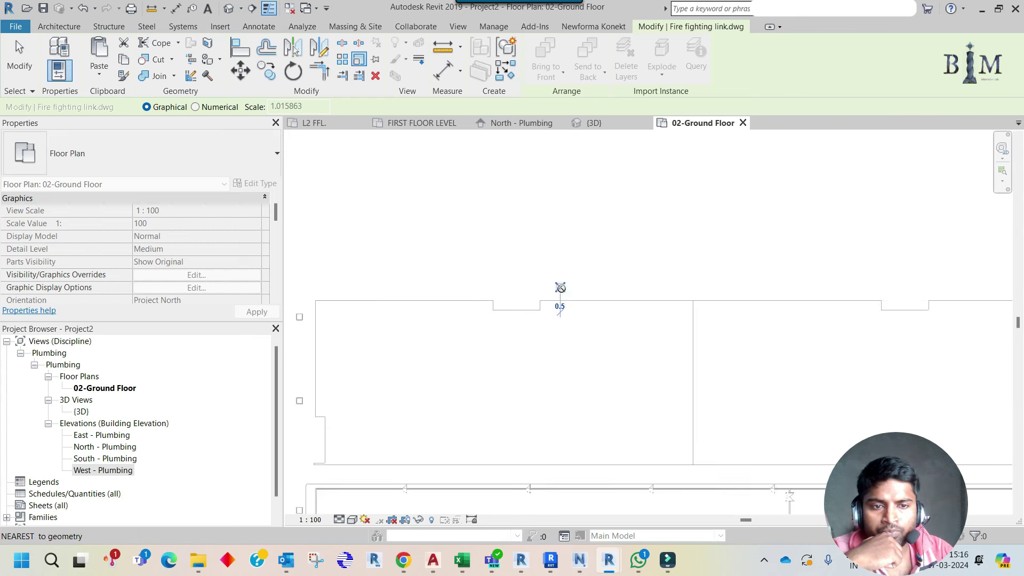
scroll(559, 292, "down", 3)
left_click(747, 298)
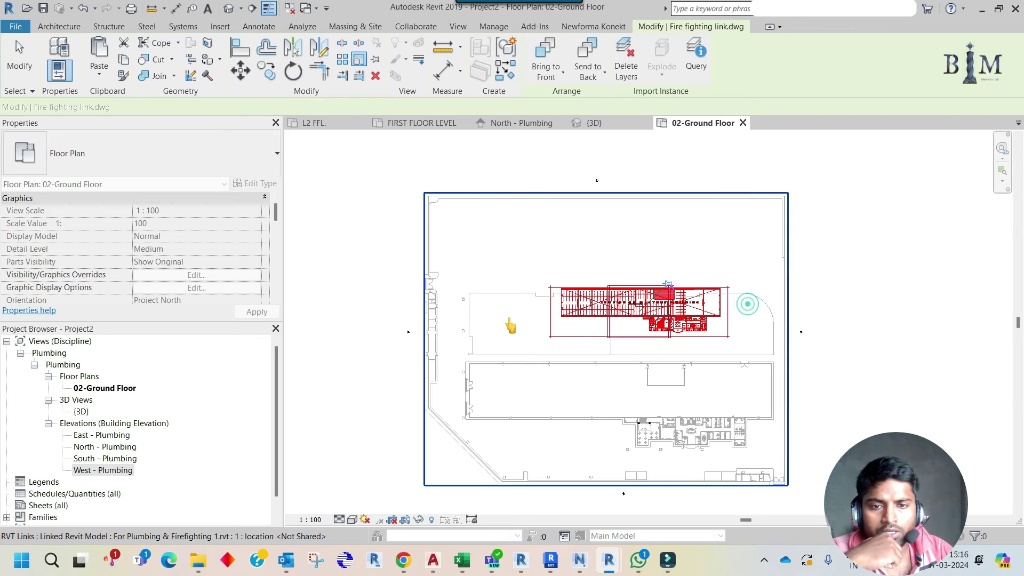
scroll(465, 397, "up", 2)
Move the drawing so its top-left corner sits on the building corner
left_click(240, 70)
scroll(531, 224, "up", 2)
scroll(636, 188, "up", 1)
scroll(639, 192, "up", 2)
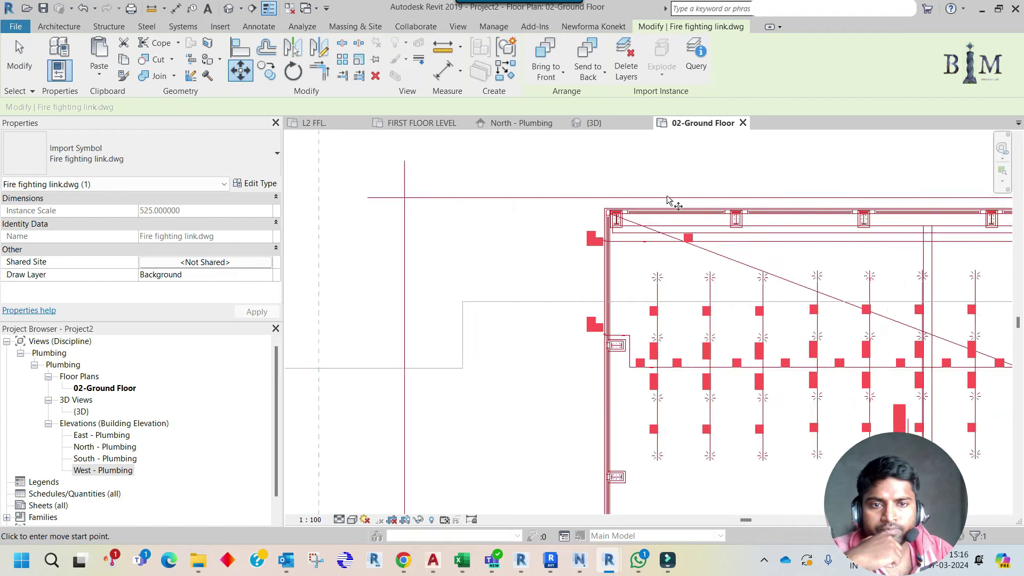
scroll(670, 201, "up", 2)
left_click(525, 214)
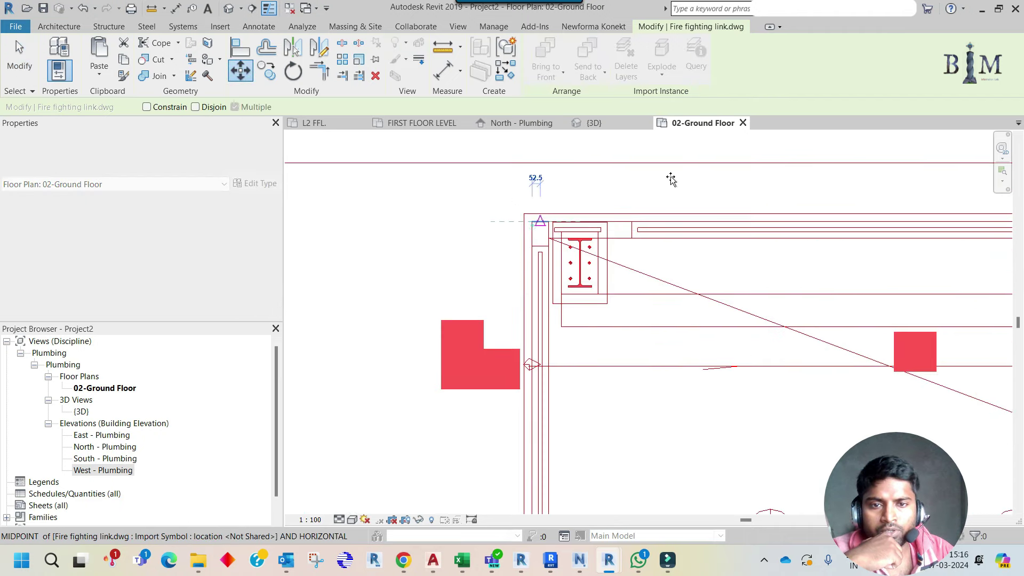
scroll(530, 224, "down", 3)
scroll(744, 219, "down", 2)
scroll(744, 219, "down", 3)
scroll(570, 235, "up", 2)
scroll(499, 308, "up", 2)
scroll(499, 308, "up", 2)
scroll(487, 286, "up", 1)
scroll(485, 263, "up", 1)
left_click(483, 255)
scroll(448, 211, "down", 4)
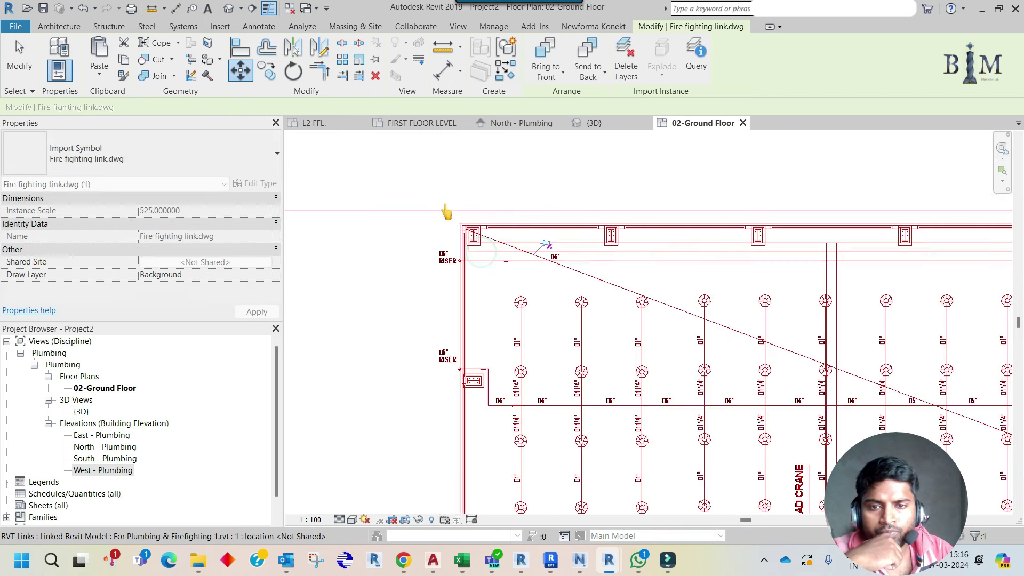
Rescale the drawing from the building corner to the wall corner, reaching instance scale 1000
left_click(359, 59)
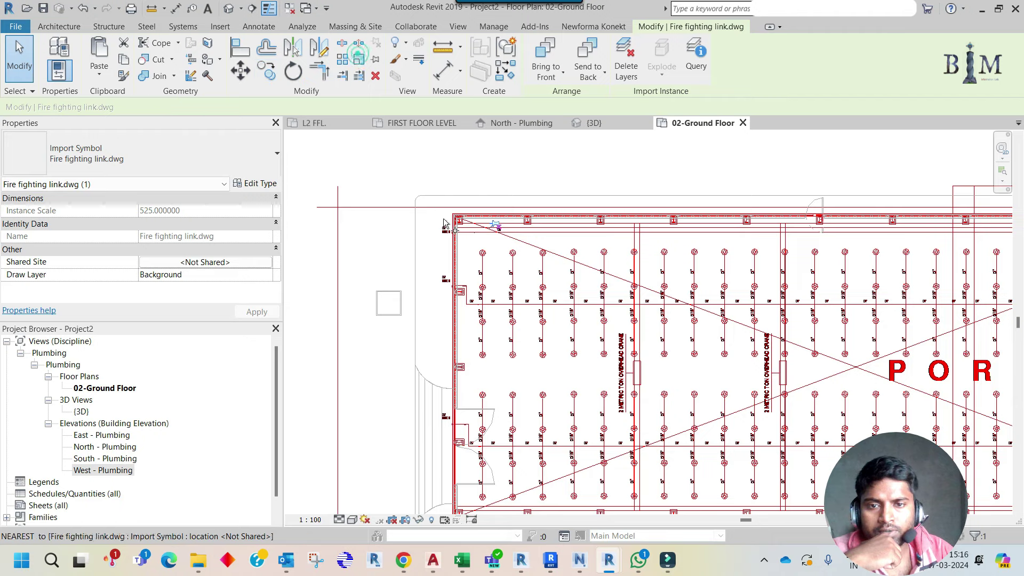
scroll(472, 230, "up", 3)
scroll(472, 231, "up", 2)
scroll(472, 231, "up", 2)
scroll(448, 160, "up", 1)
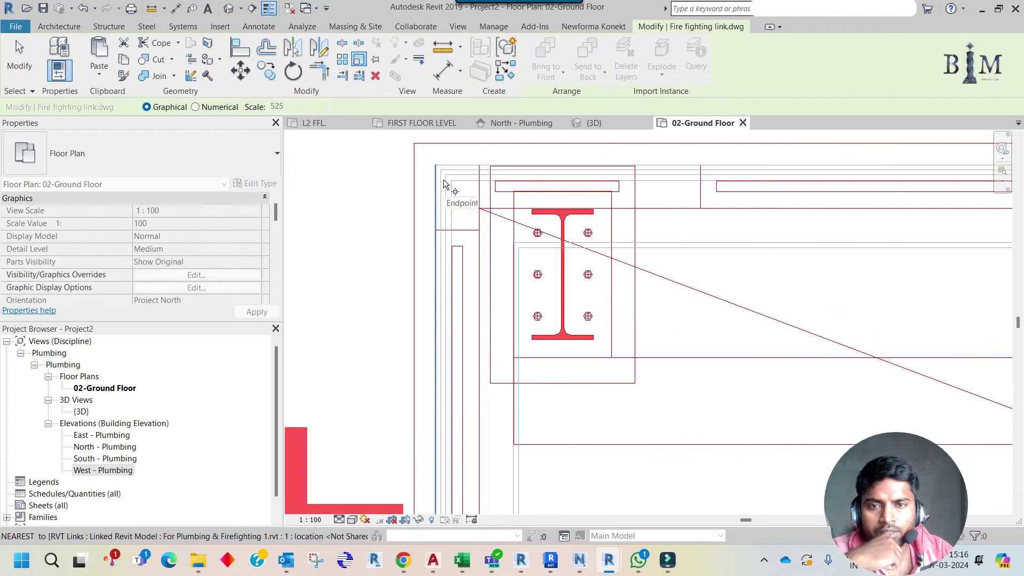
left_click(434, 165)
scroll(421, 181, "down", 3)
scroll(450, 208, "down", 3)
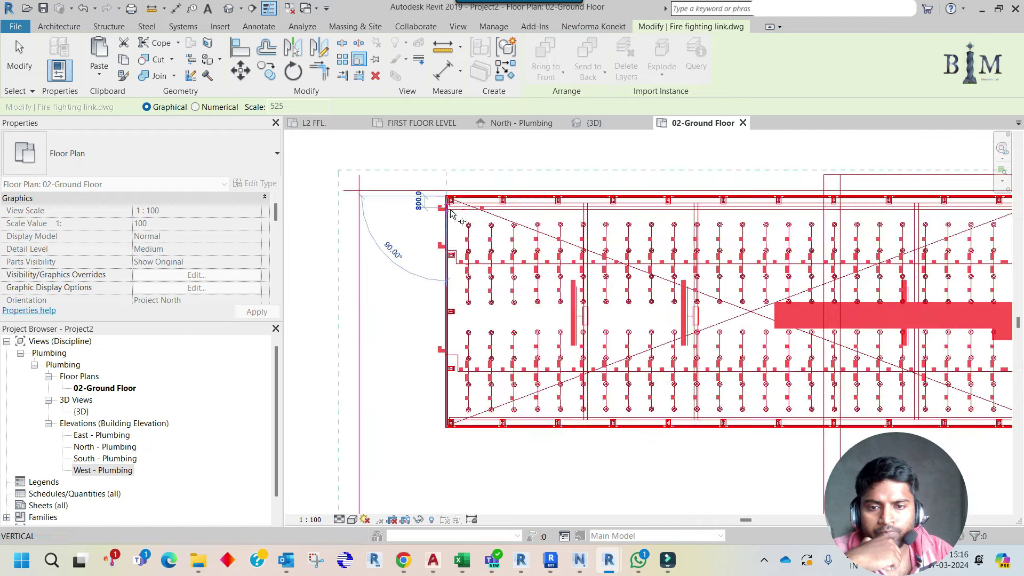
scroll(442, 374, "up", 2)
scroll(443, 363, "up", 2)
scroll(443, 362, "up", 2)
scroll(448, 343, "up", 2)
left_click(457, 292)
scroll(458, 291, "down", 2)
scroll(458, 288, "down", 2)
scroll(424, 264, "up", 4)
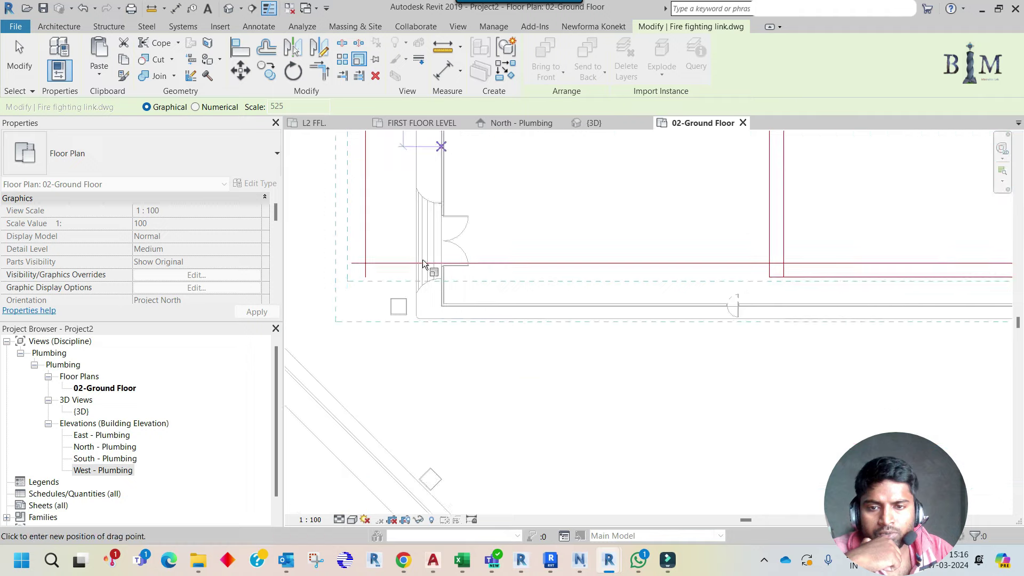
scroll(428, 302, "up", 2)
scroll(460, 309, "up", 2)
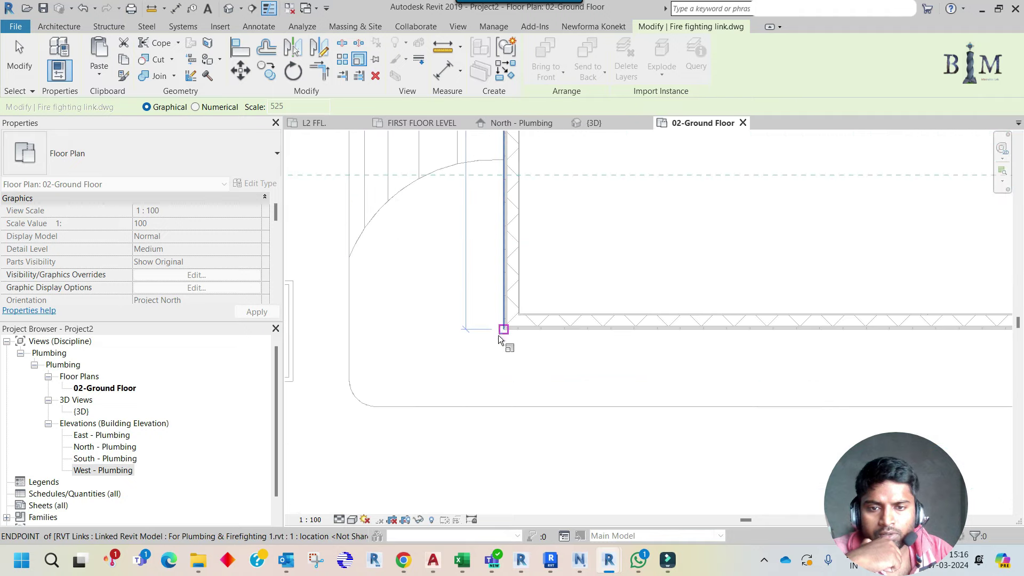
left_click(499, 340)
scroll(447, 352, "down", 2)
scroll(448, 353, "down", 2)
scroll(445, 346, "down", 2)
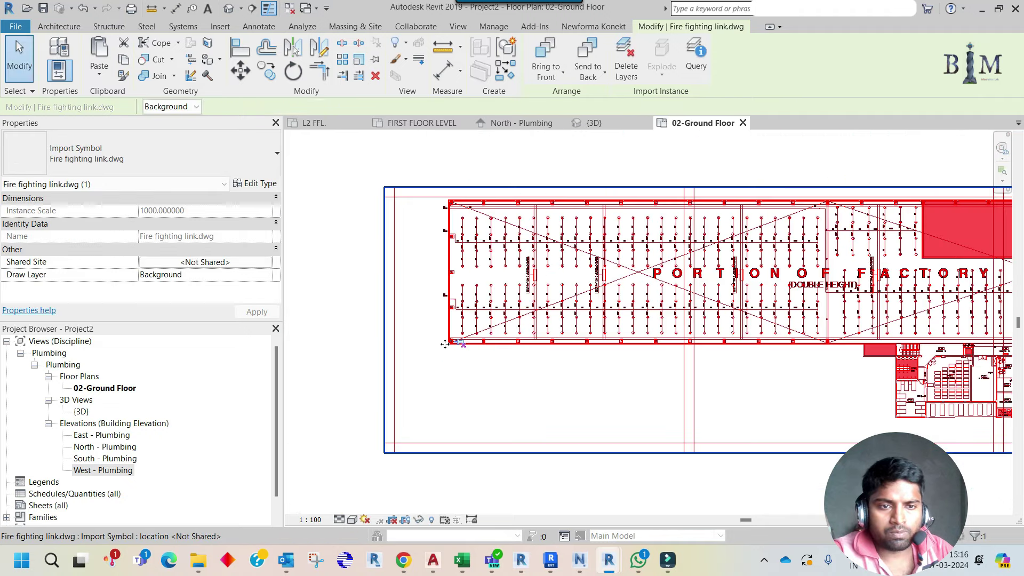
scroll(446, 345, "down", 3)
Pan and zoom the plan to bring the PORTION OF FACTORY BUILDING area into view
scroll(694, 333, "up", 3)
scroll(700, 330, "up", 2)
scroll(688, 245, "up", 3)
scroll(688, 214, "up", 3)
mouse_move(688, 197)
middle_mouse_down()
mouse_move(712, 307)
mouse_move(697, 201)
middle_mouse_up()
scroll(693, 205, "up", 3)
scroll(711, 201, "down", 2)
scroll(694, 293, "down", 3)
scroll(750, 240, "up", 2)
middle_click_drag(525, 401, 811, 377)
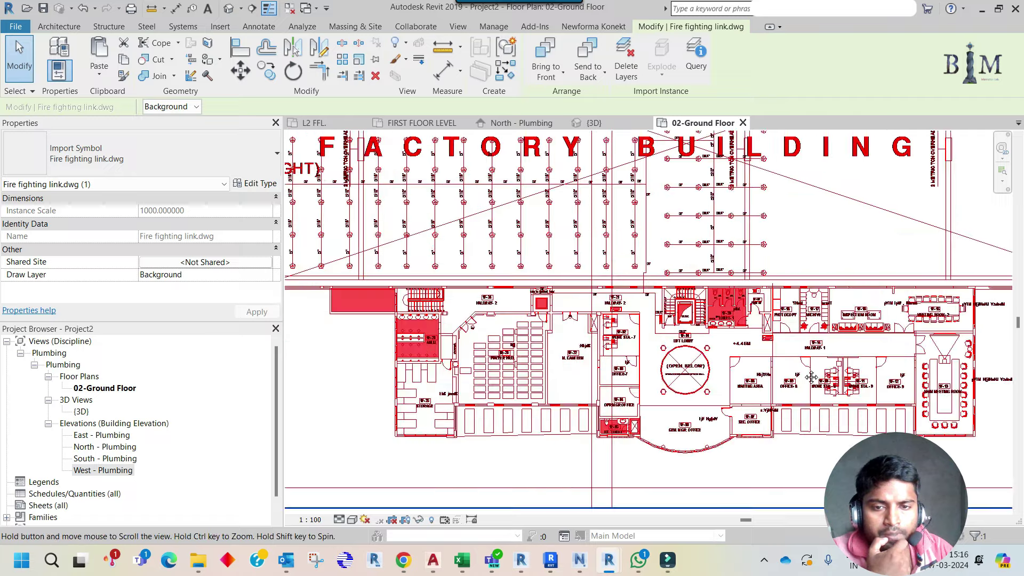
scroll(552, 357, "down", 2)
middle_click_drag(576, 240, 776, 347)
scroll(776, 348, "down", 1)
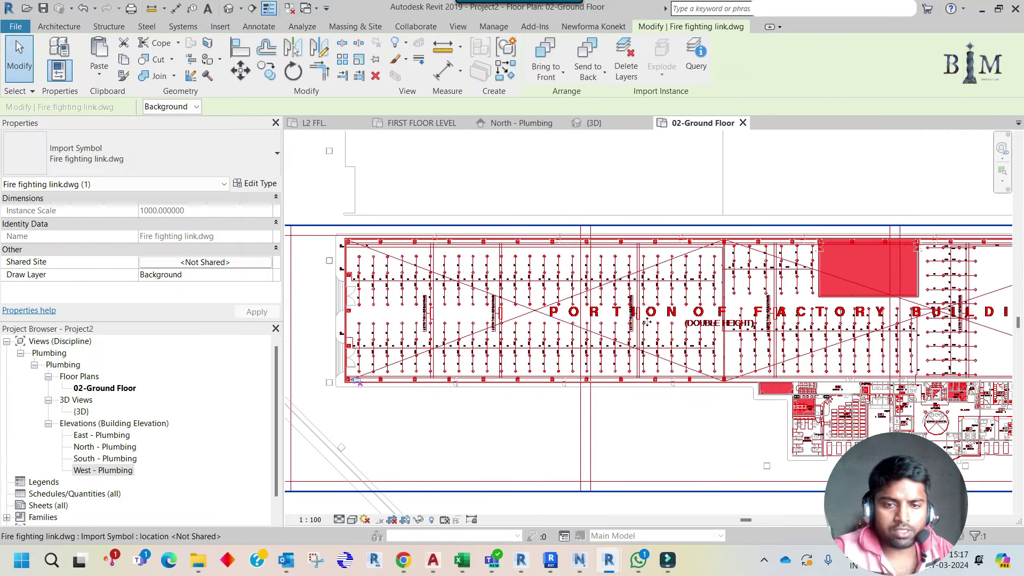
scroll(620, 289, "down", 1)
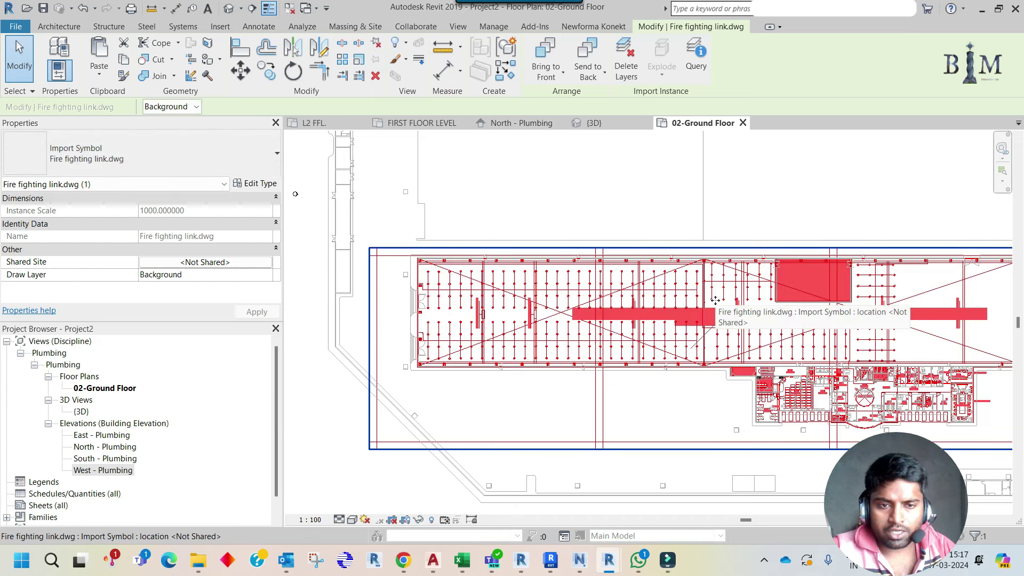
Deselect the fire fighting drawing and choose <None> as the 02-Ground Floor view template
key("Escape")
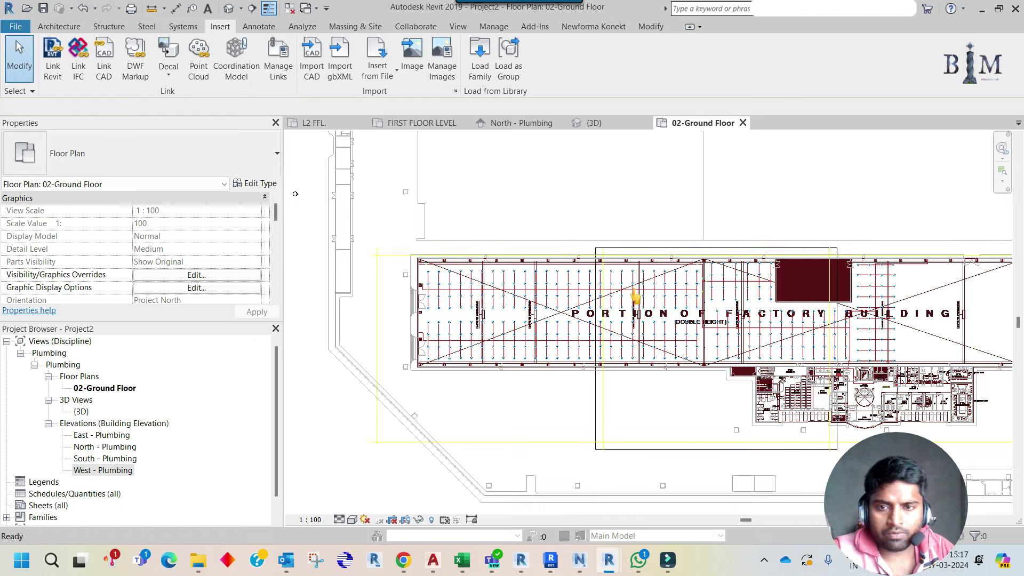
key("v")
key("g")
key("Escape")
scroll(232, 266, "down", 2)
scroll(232, 267, "down", 2)
scroll(232, 266, "down", 2)
scroll(233, 263, "down", 3)
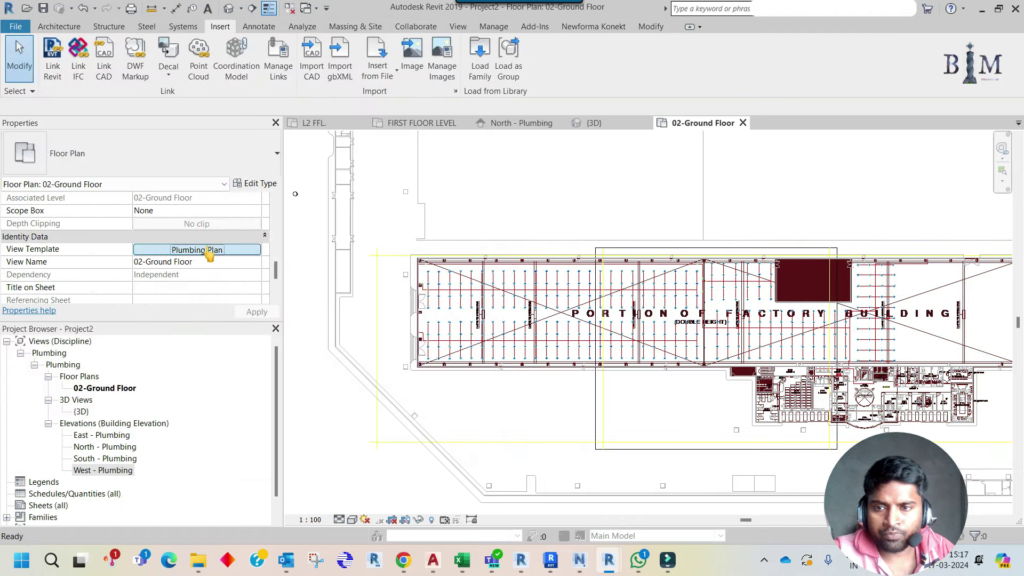
left_click(206, 249)
left_click(397, 242)
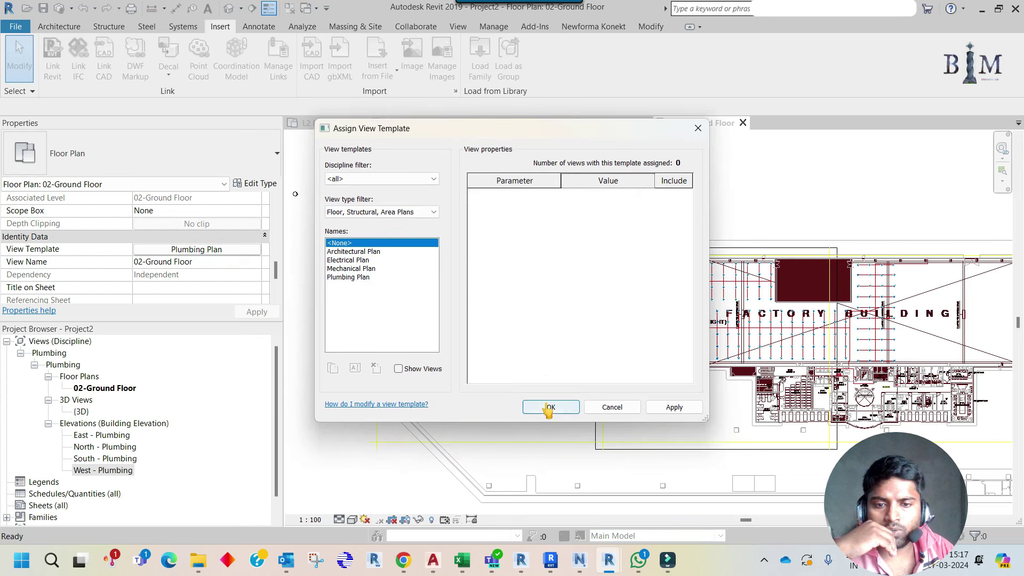
Remove the Plumbing Plan template and set the Fire fighting link.dwg import to halftone
left_click(549, 408)
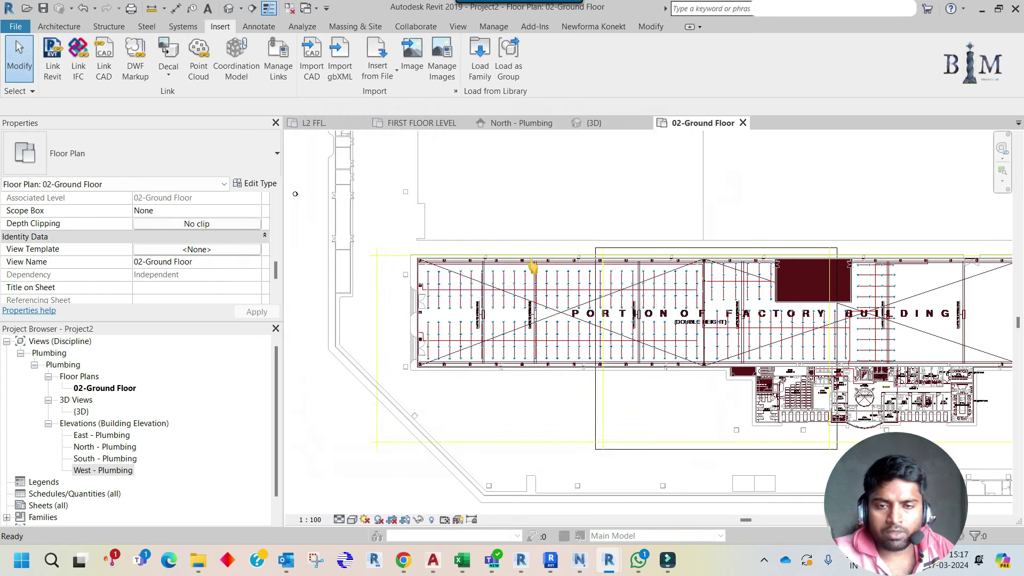
key("v")
key("v")
left_click(267, 64)
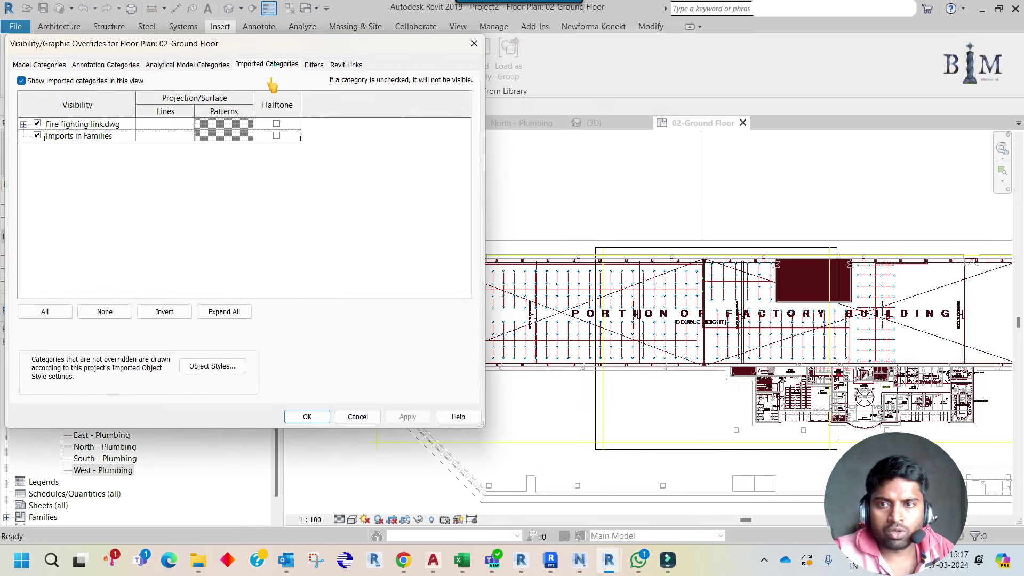
left_click(91, 124)
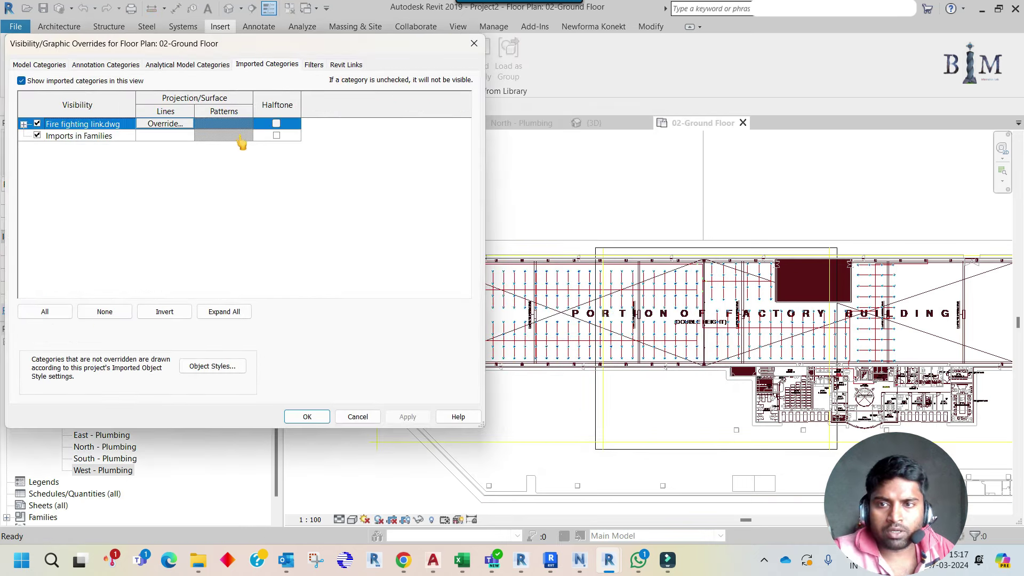
left_click(307, 417)
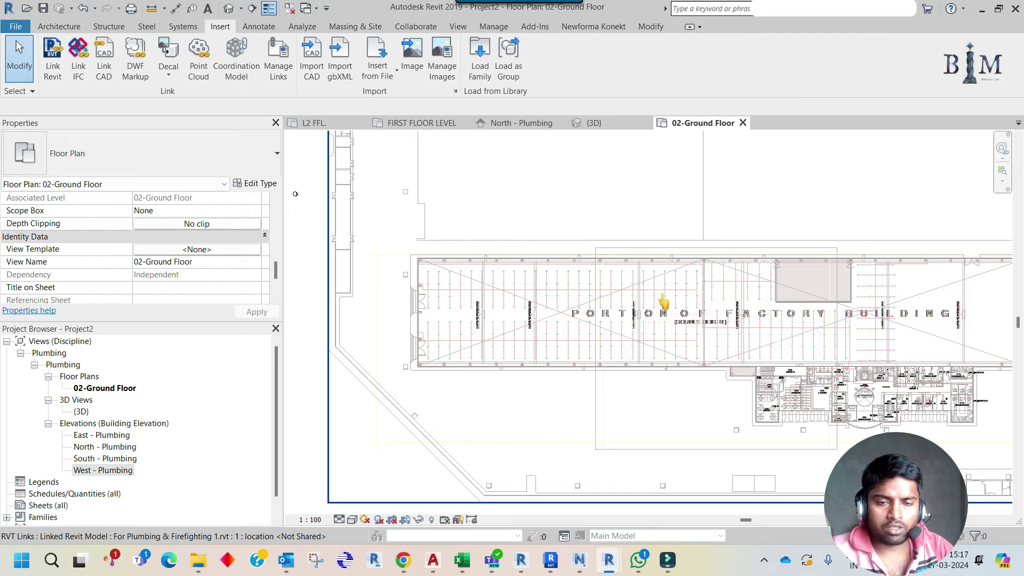
scroll(664, 299, "up", 1)
scroll(616, 270, "up", 1)
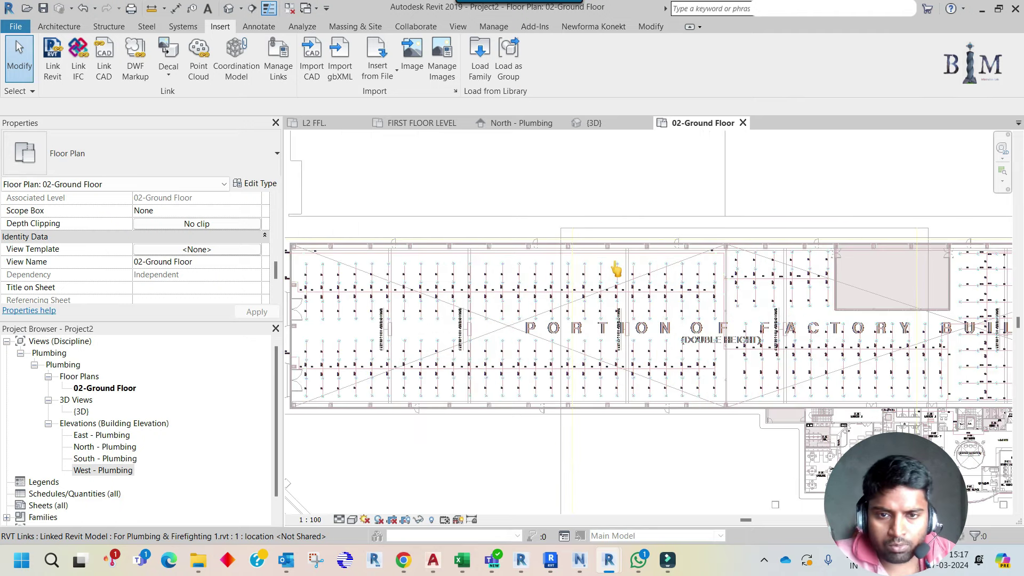
scroll(547, 307, "up", 1)
scroll(512, 303, "up", 1)
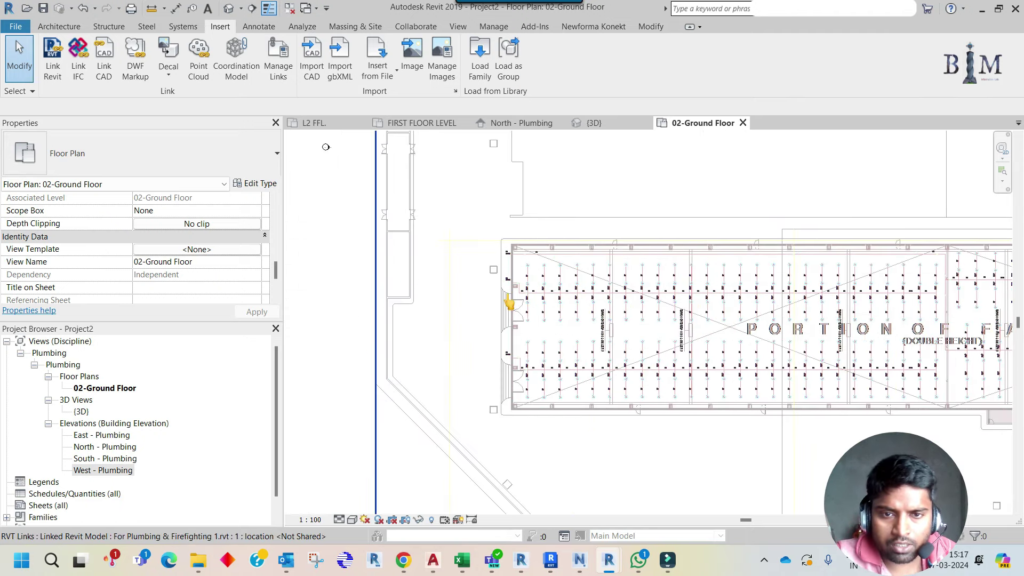
scroll(524, 291, "up", 2)
scroll(524, 291, "up", 1)
scroll(509, 273, "up", 1)
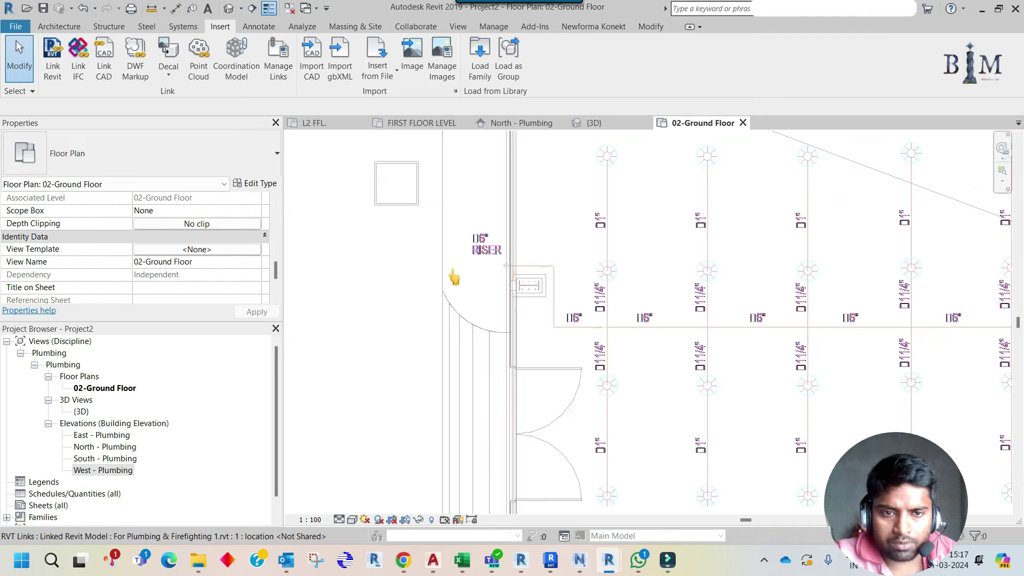
scroll(453, 277, "down", 2)
scroll(448, 276, "down", 3)
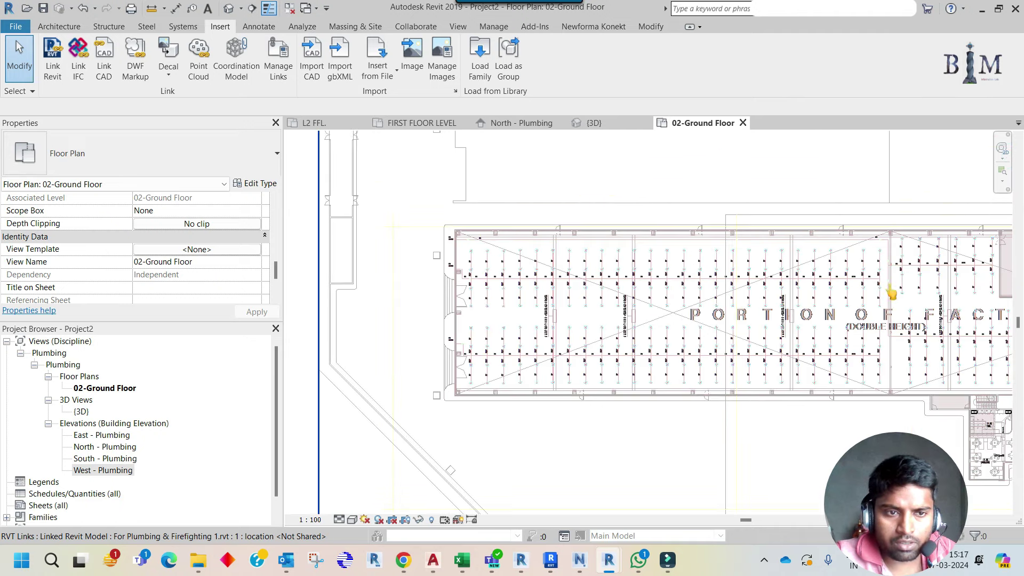
scroll(789, 284, "down", 1)
scroll(642, 258, "down", 1)
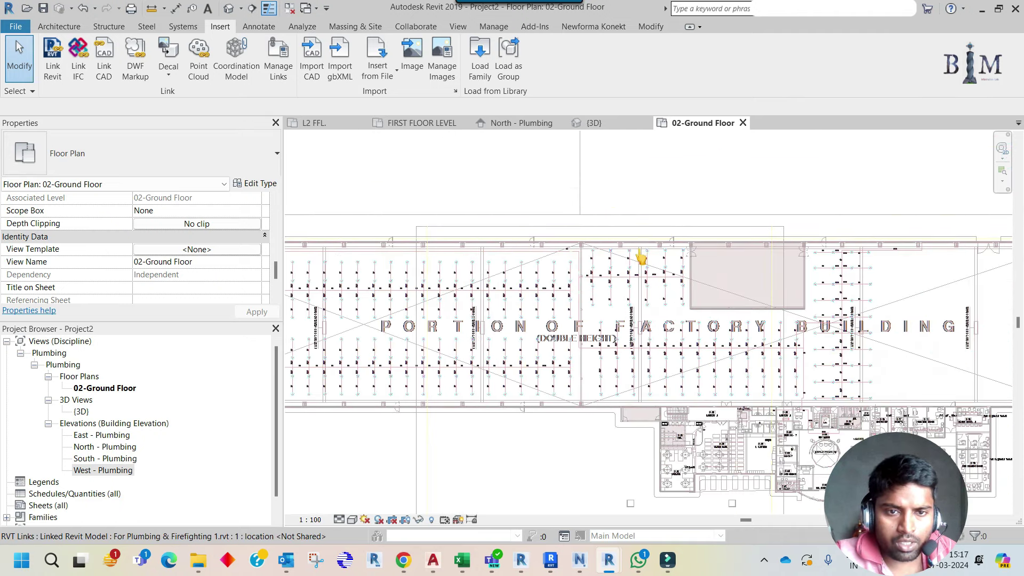
scroll(640, 257, "up", 2)
scroll(641, 258, "up", 1)
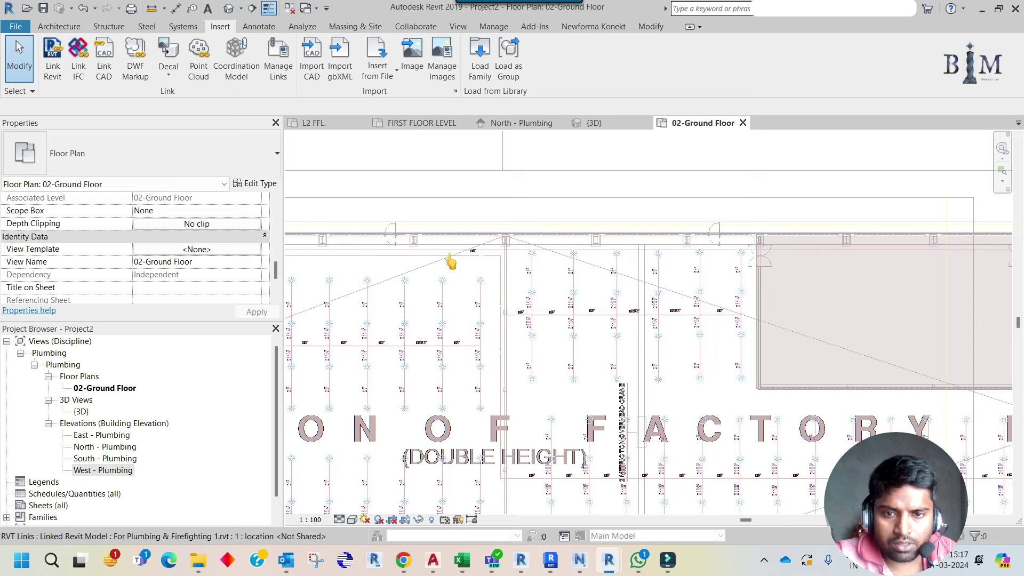
mouse_move(692, 344)
middle_mouse_down()
mouse_move(685, 210)
mouse_move(544, 331)
middle_mouse_up()
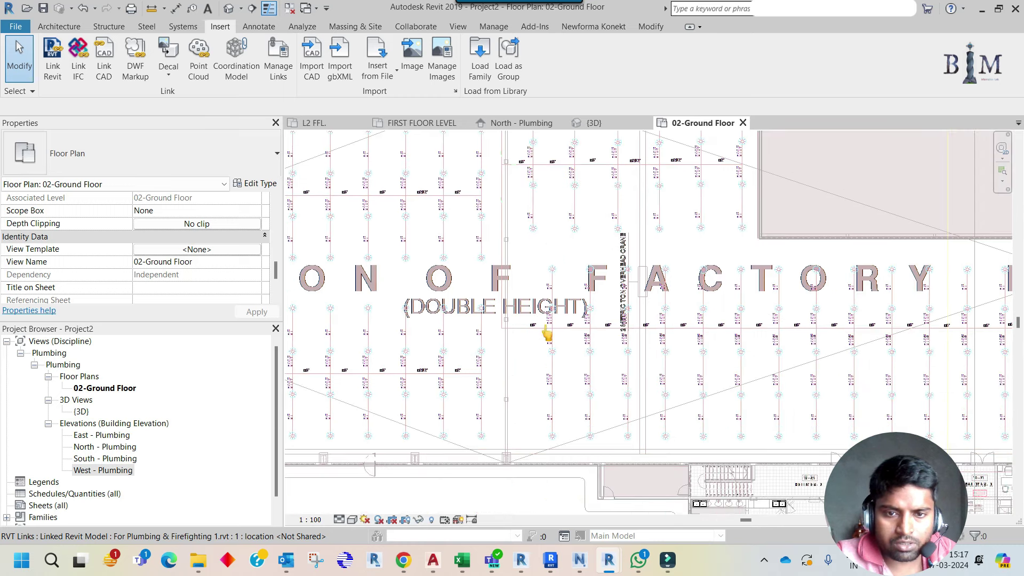
middle_click_drag(649, 336, 666, 340)
scroll(665, 339, "down", 3)
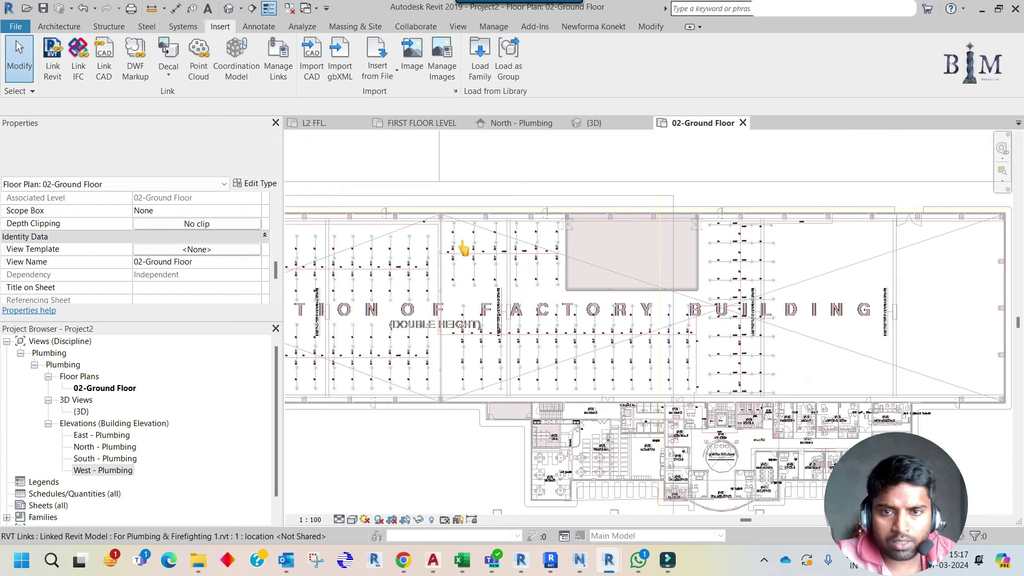
middle_click_drag(494, 261, 883, 297)
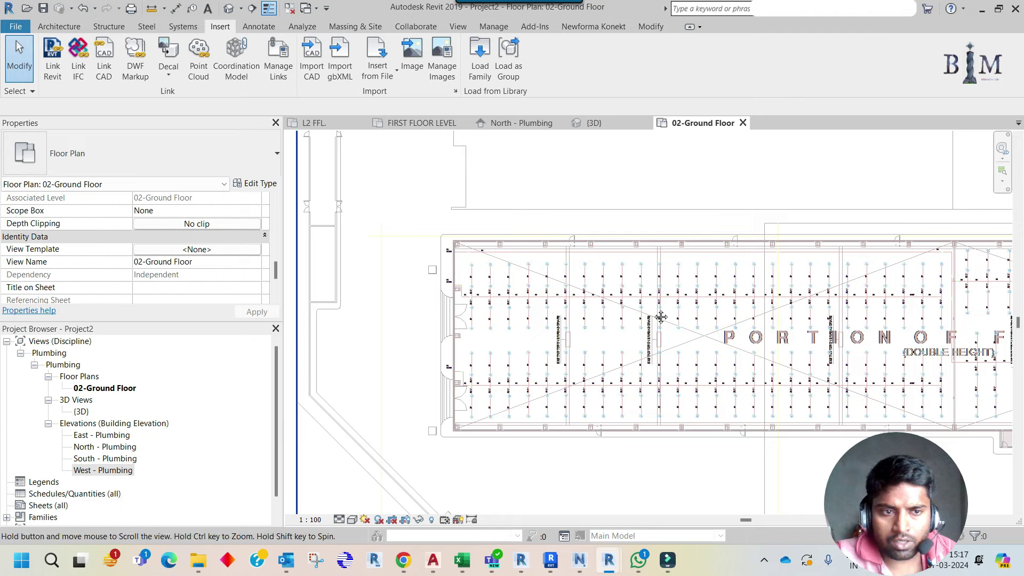
middle_click_drag(932, 321, 577, 302)
scroll(932, 258, "up", 2)
middle_click_drag(933, 259, 718, 265)
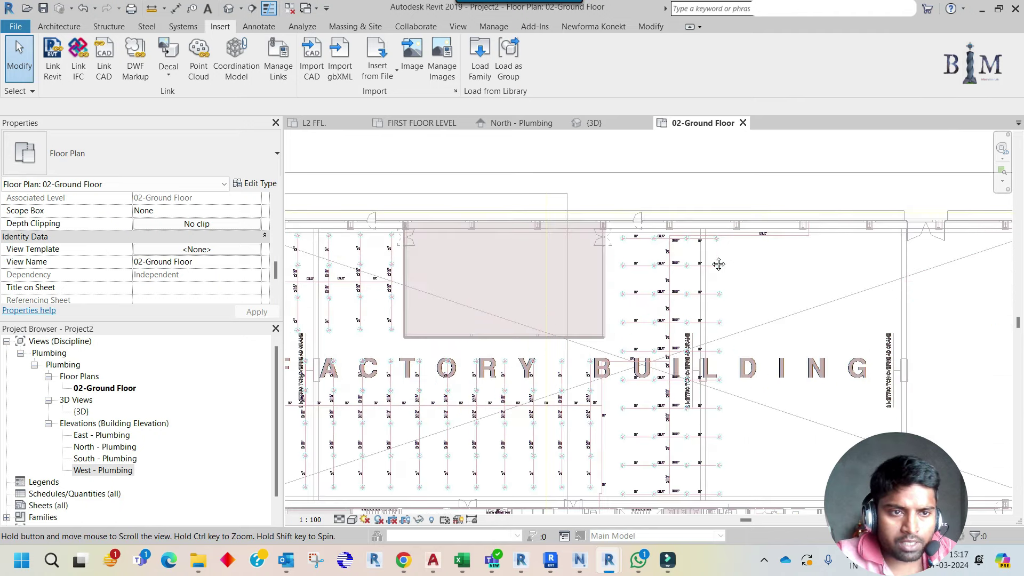
middle_click_drag(768, 338, 1008, 199)
middle_click_drag(640, 266, 731, 266)
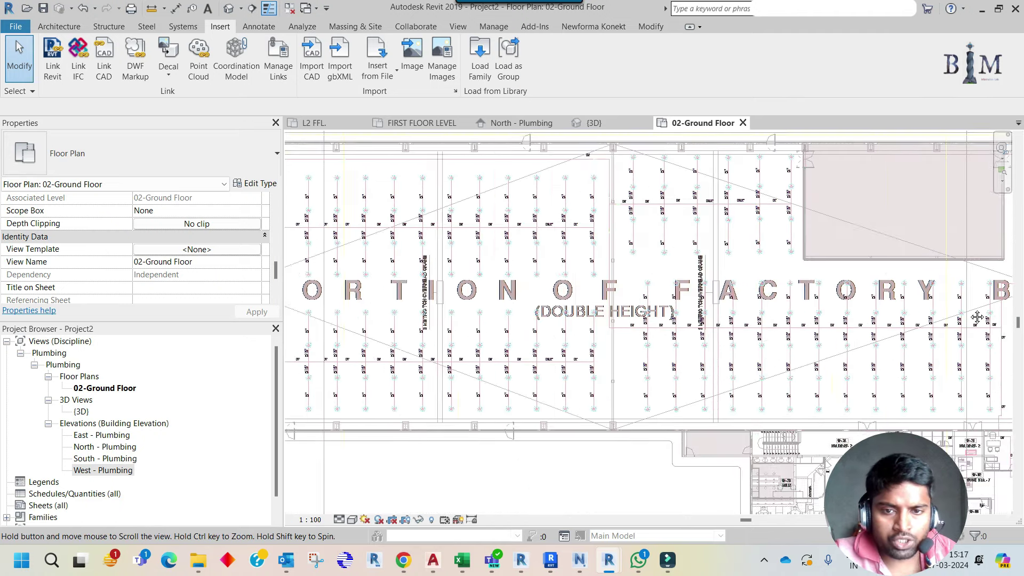
middle_click_drag(533, 320, 693, 341)
middle_click_drag(548, 351, 815, 350)
scroll(815, 350, "down", 1)
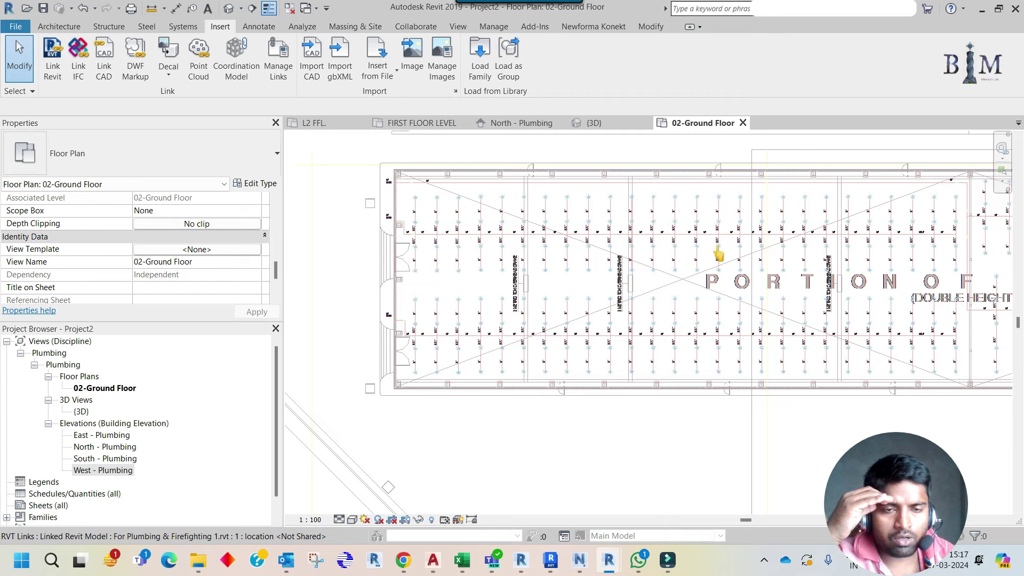
middle_click_drag(719, 255, 604, 276)
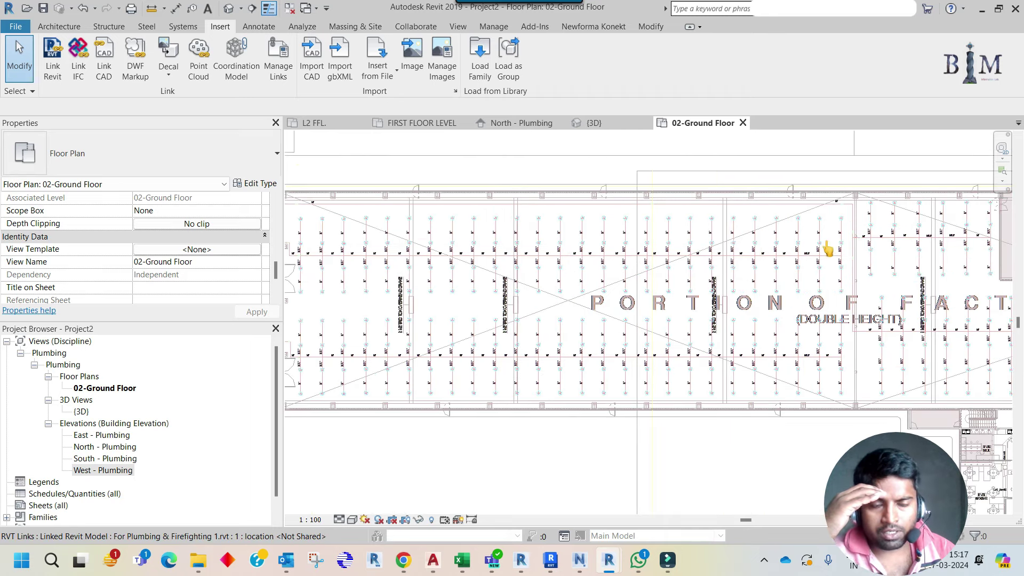
scroll(840, 247, "up", 2)
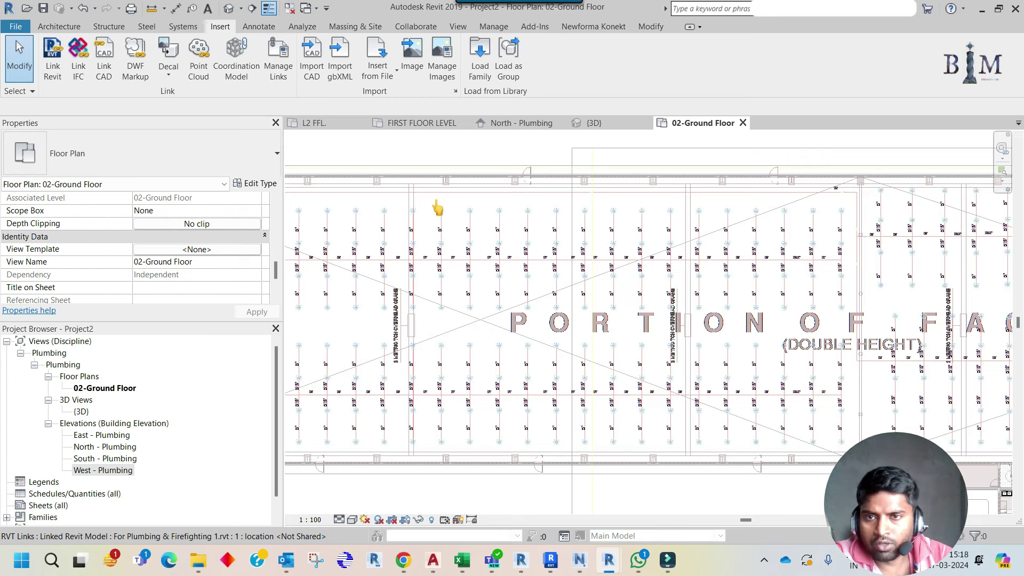
Copy the fire pipe from Tower MEP's L2 FFL. plan and paste it into 02-Ground Floor as Group 1
left_click(342, 125)
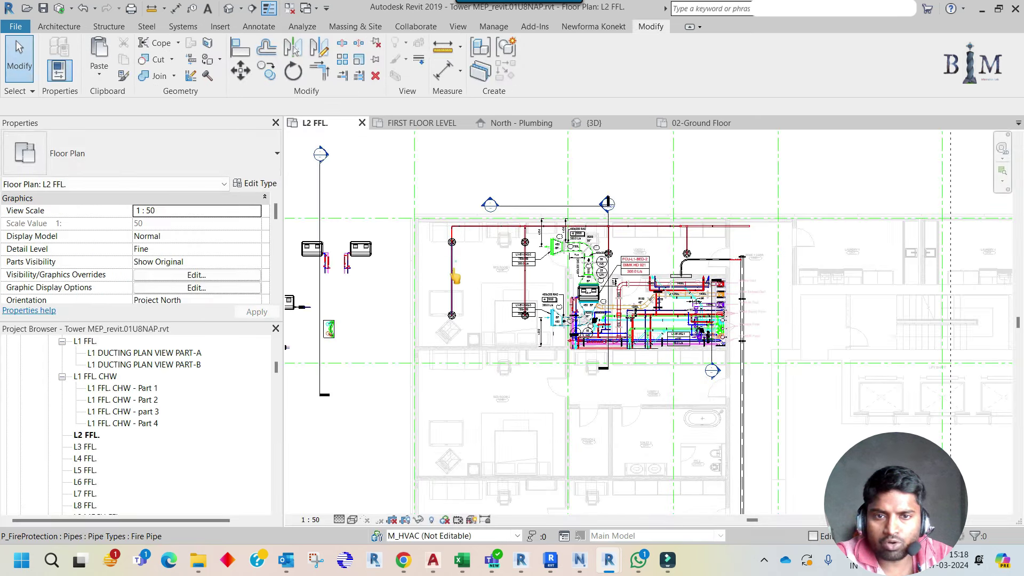
left_click(452, 272)
scroll(459, 269, "up", 3)
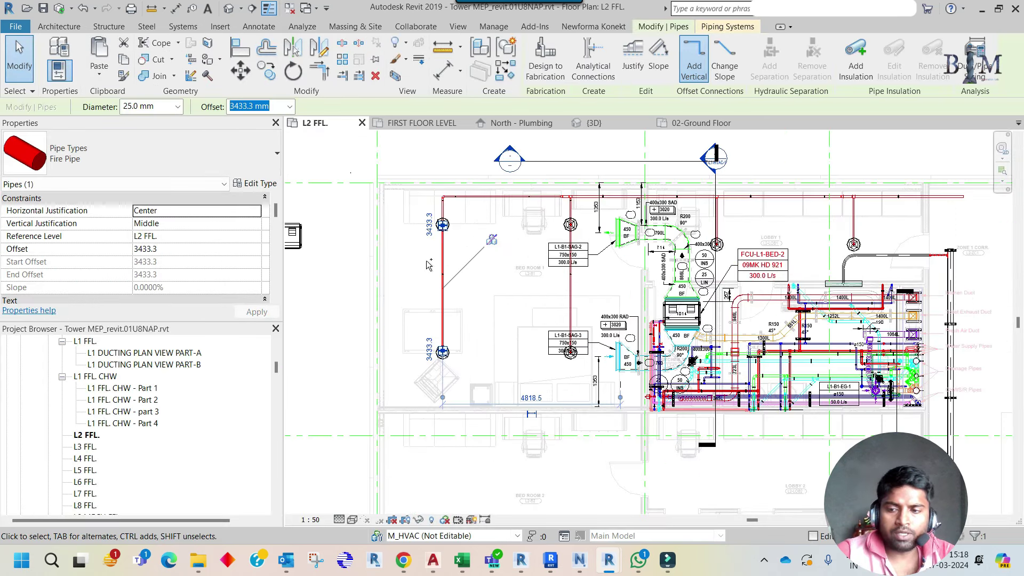
left_click(693, 124)
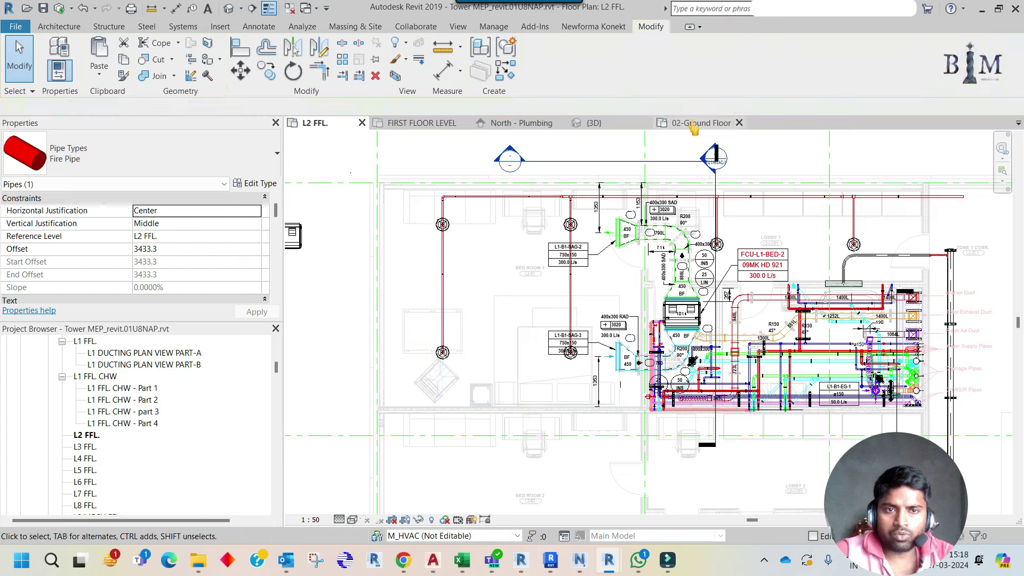
key("ctrl+v")
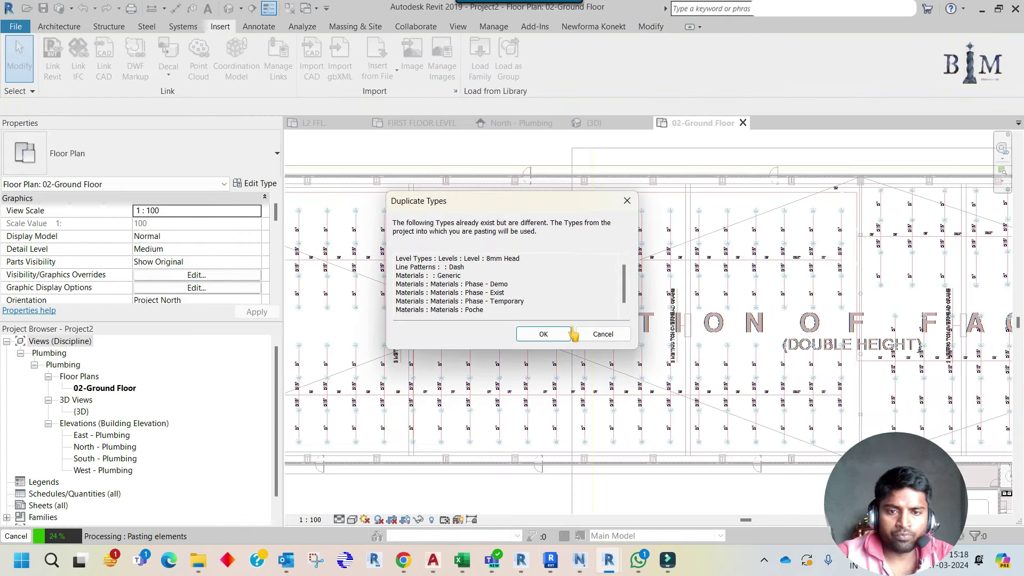
left_click(565, 334)
scroll(821, 260, "up", 3)
scroll(805, 258, "up", 3)
left_click(804, 258)
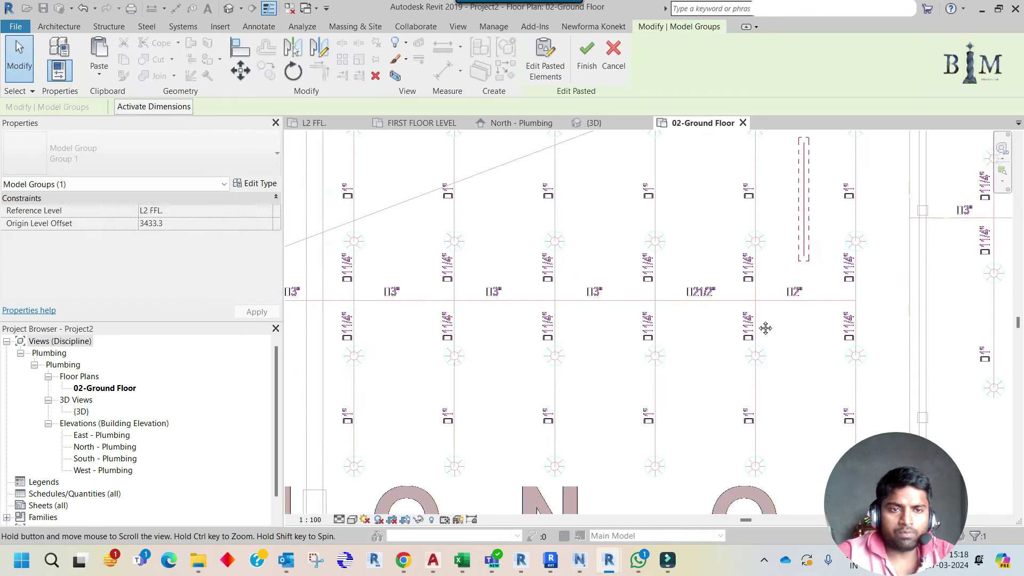
middle_click_drag(766, 327, 698, 415)
Finish the pasted group and show the plan at fine detail in wireframe
left_click(398, 504)
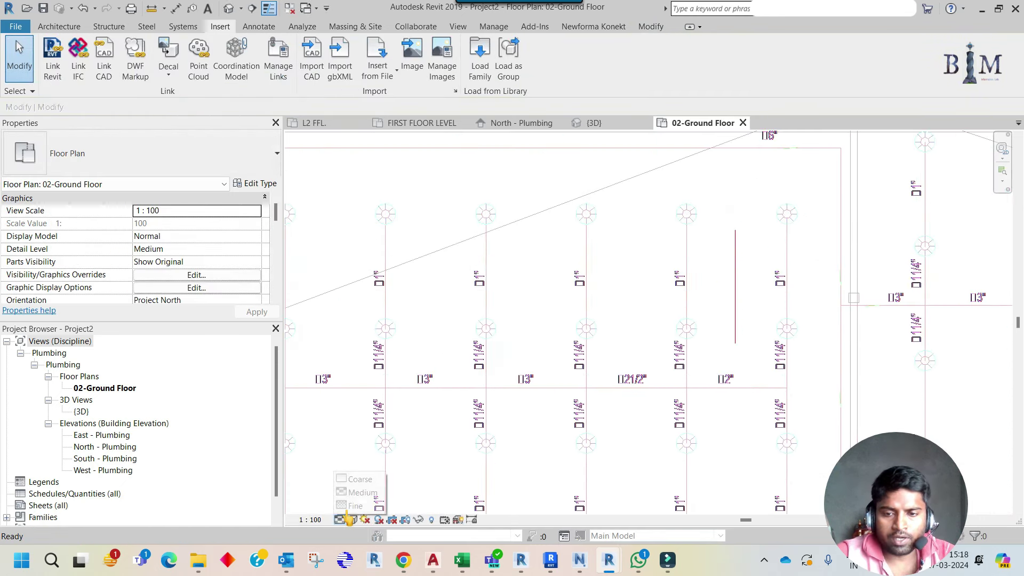
left_click(352, 520)
left_click(387, 435)
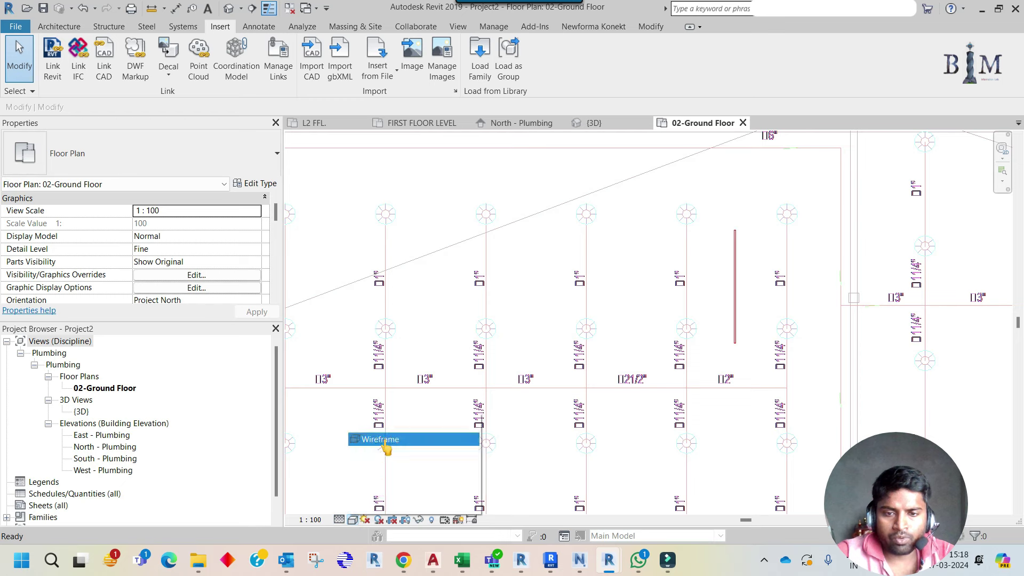
Review the vertical fire pipe's type properties and routing preferences without changes
left_click(735, 287)
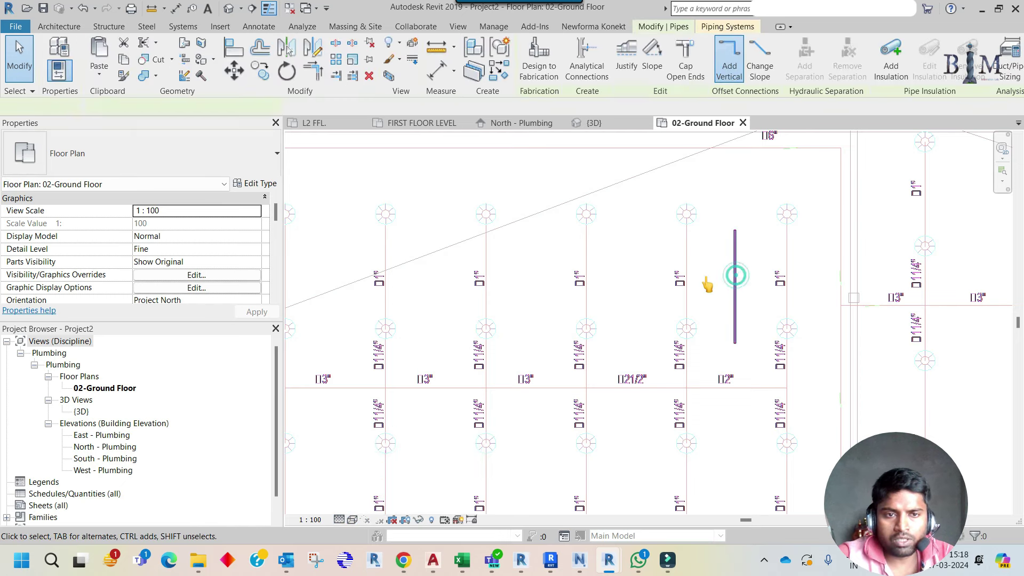
left_click(256, 184)
left_click(352, 236)
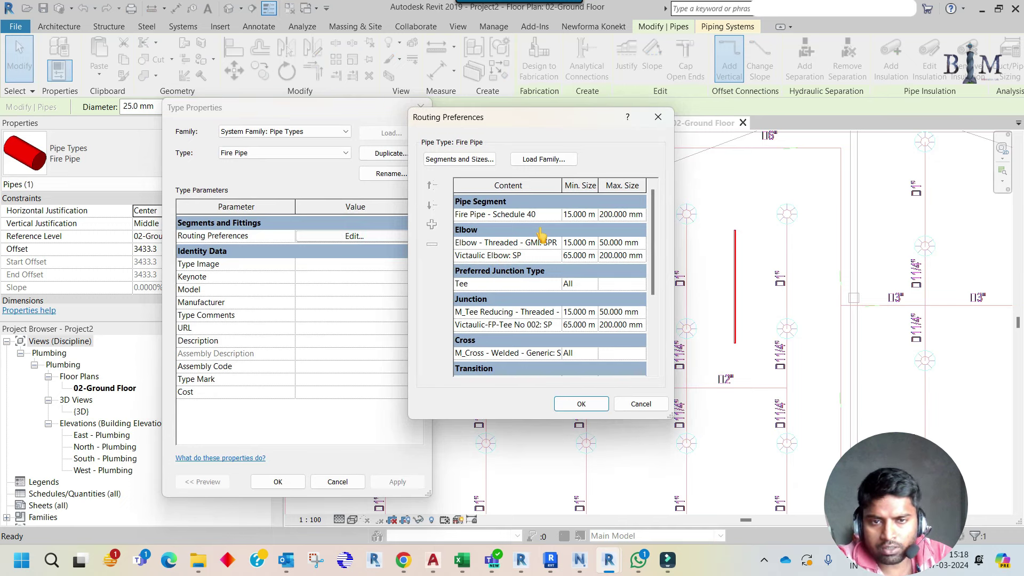
scroll(567, 252, "down", 1)
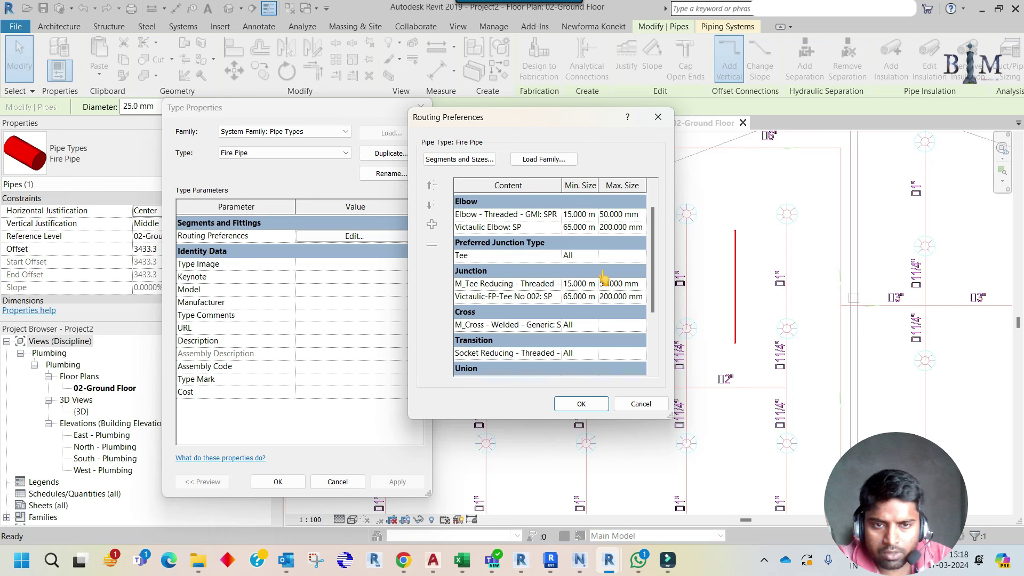
scroll(603, 278, "down", 3)
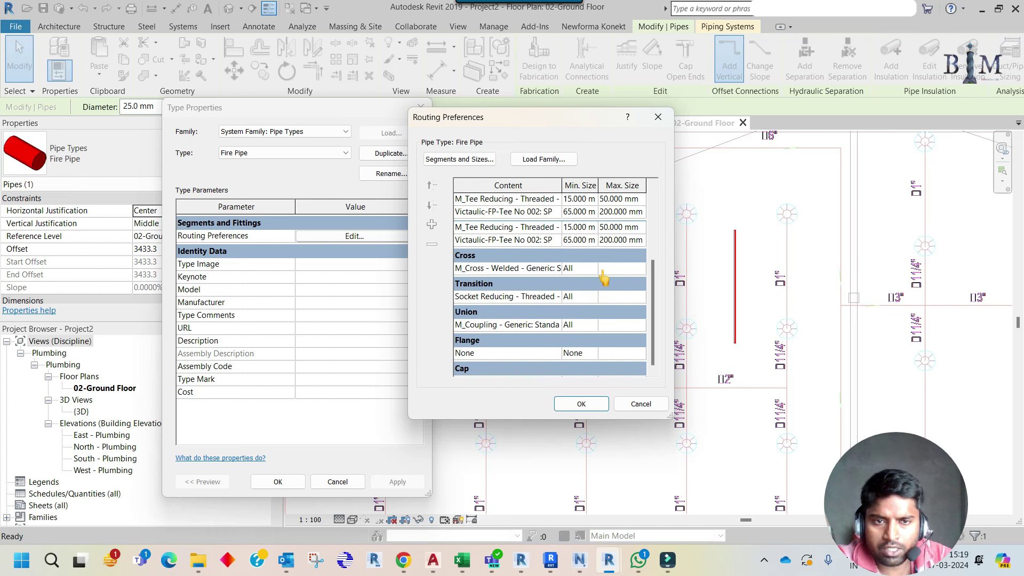
scroll(603, 278, "up", 3)
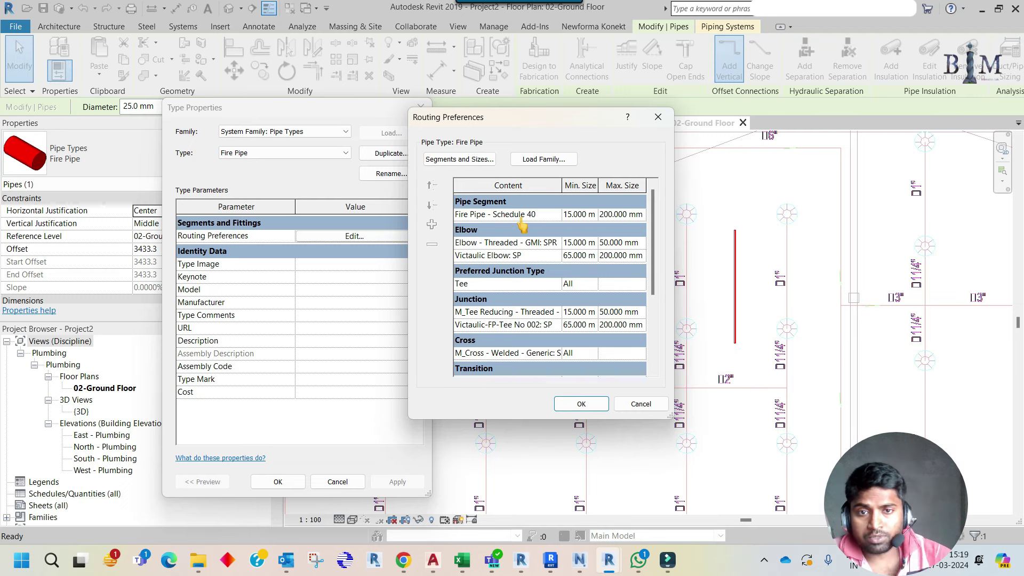
left_click(658, 116)
key("Escape")
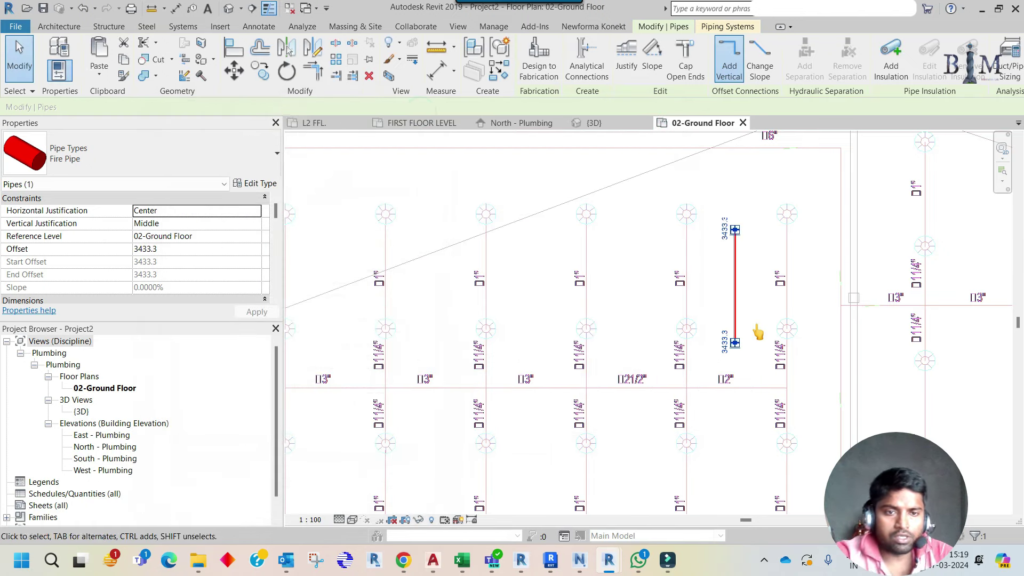
key("Escape")
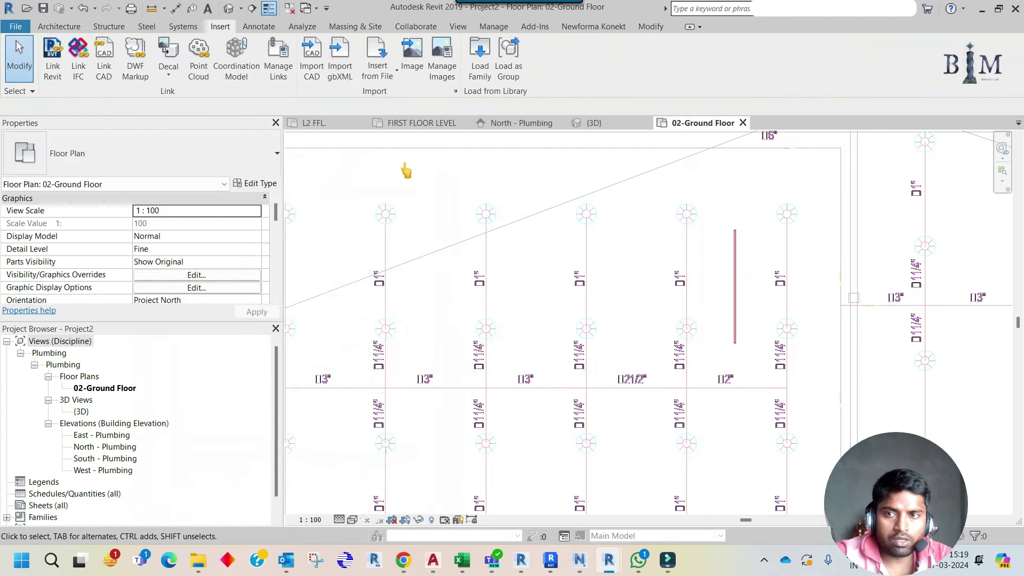
Align the red fire pipe onto the sprinkler grid line beside it
left_click(652, 26)
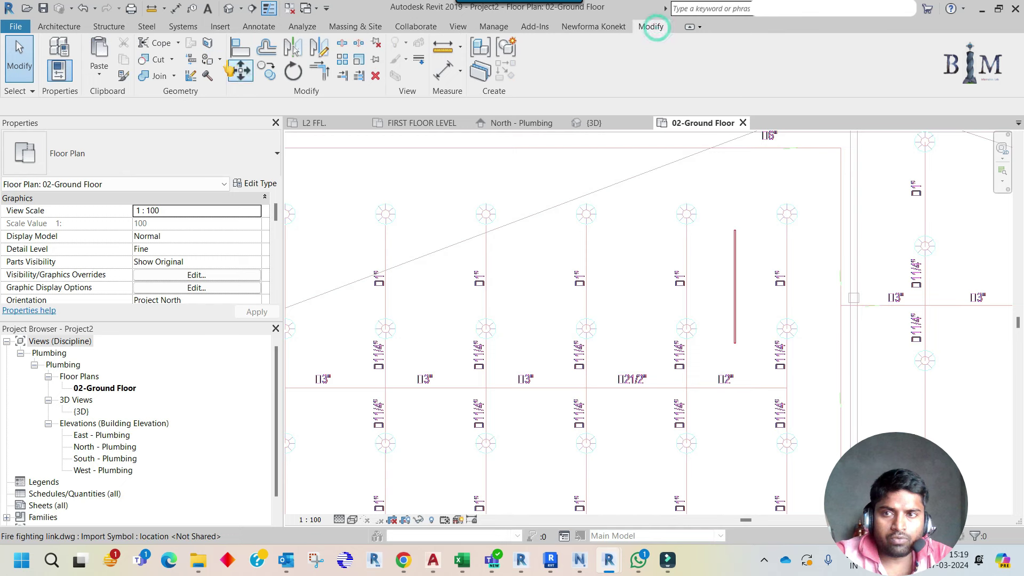
left_click(239, 47)
scroll(793, 273, "up", 2)
left_click(783, 255)
left_click(704, 276)
key("Escape")
key("Escape")
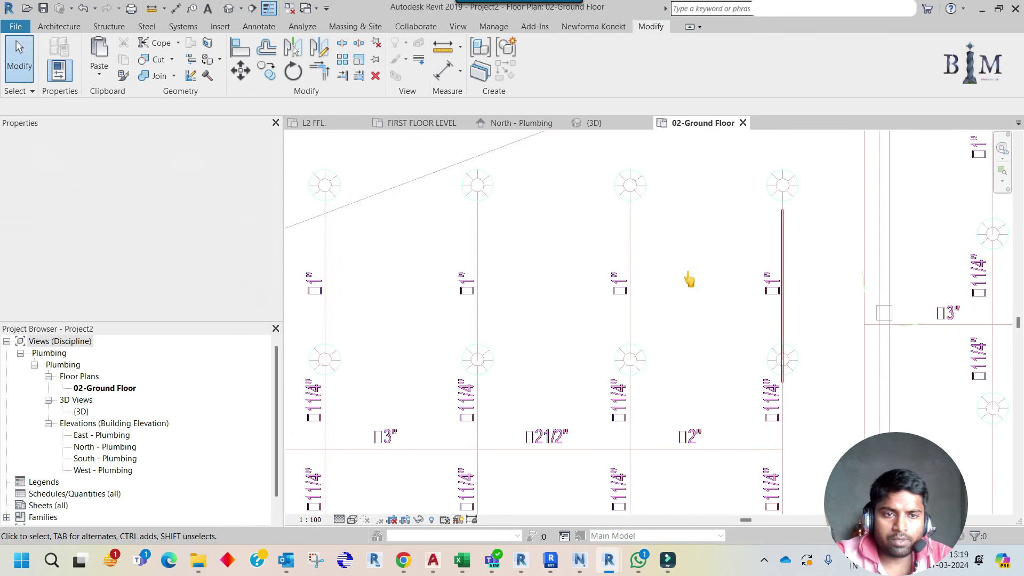
scroll(691, 277, "down", 2)
scroll(688, 279, "down", 1)
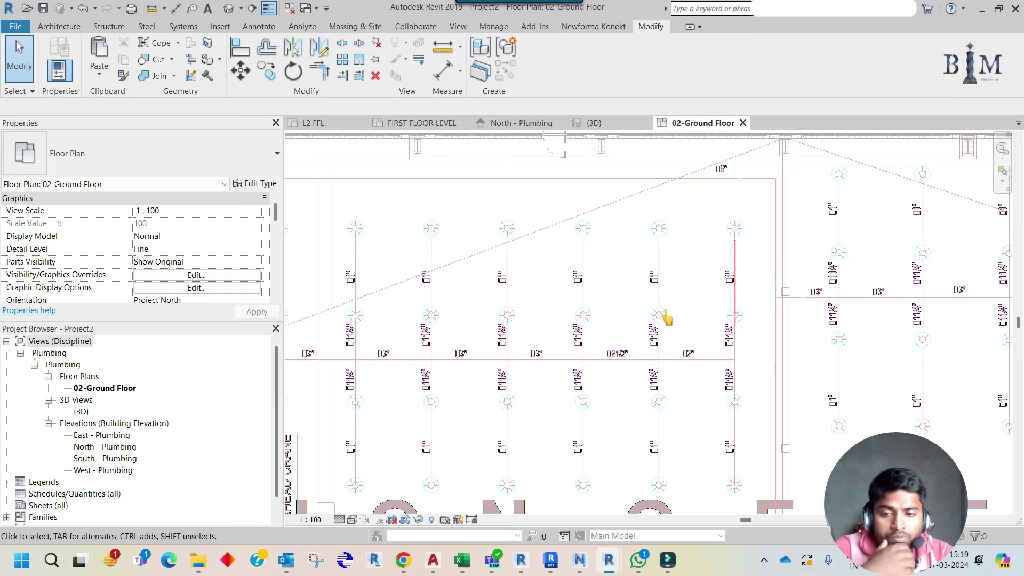
mouse_move(197, 560)
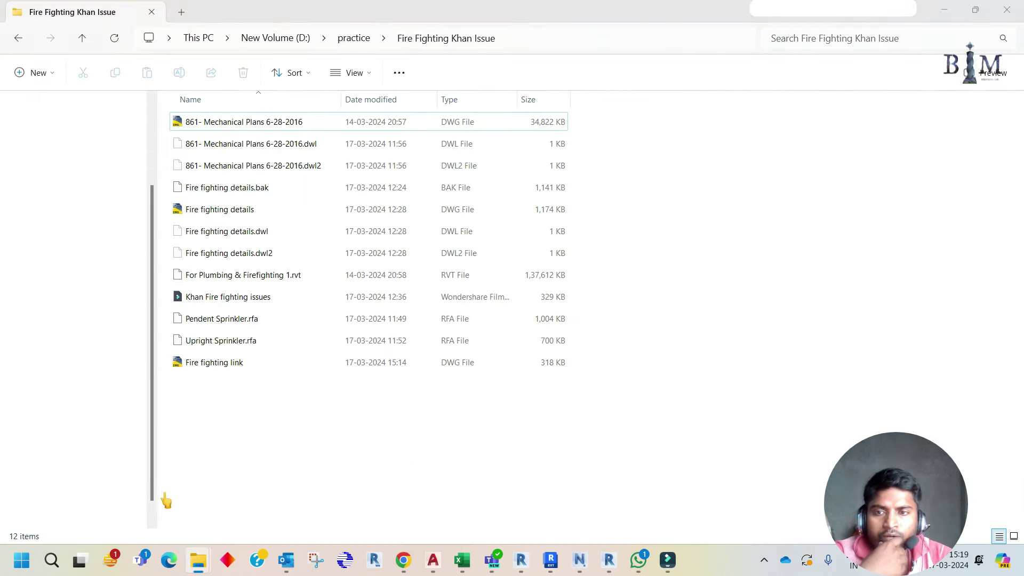
Select Pendent Sprinkler.rfa and Upright Sprinkler.rfa in Fire Fighting Khan Issue and shrink the window
left_click(166, 496)
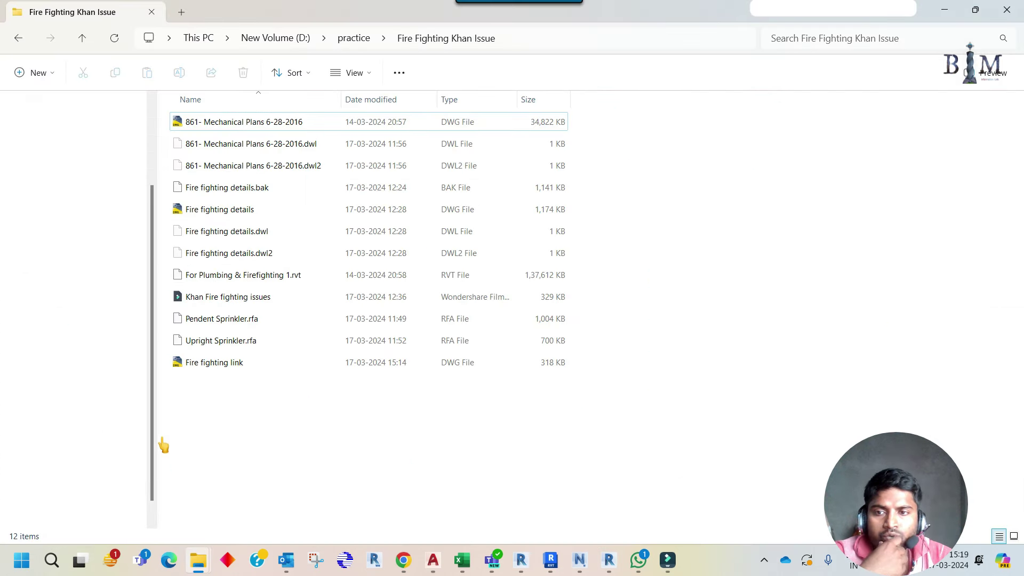
left_click(225, 319)
left_click(227, 337, "ctrl")
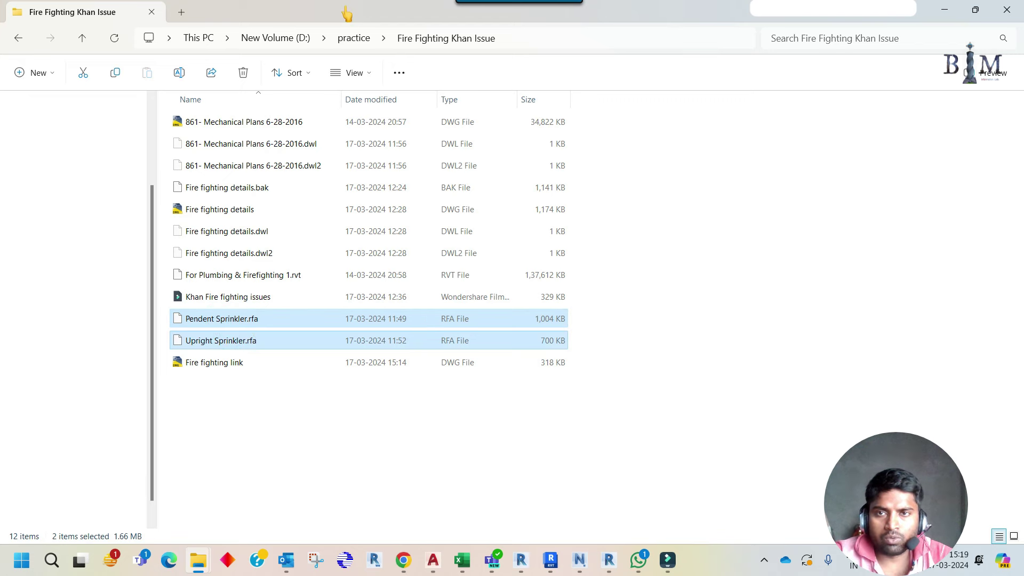
double_click(347, 12)
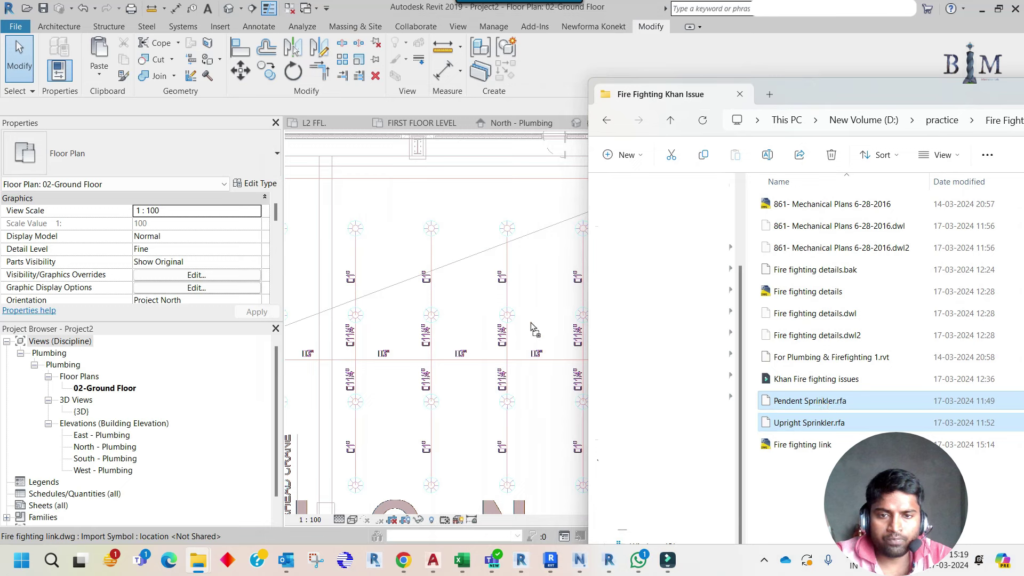
Load the Pendent and Upright Sprinkler families into the project
left_click_drag(531, 326, 527, 321)
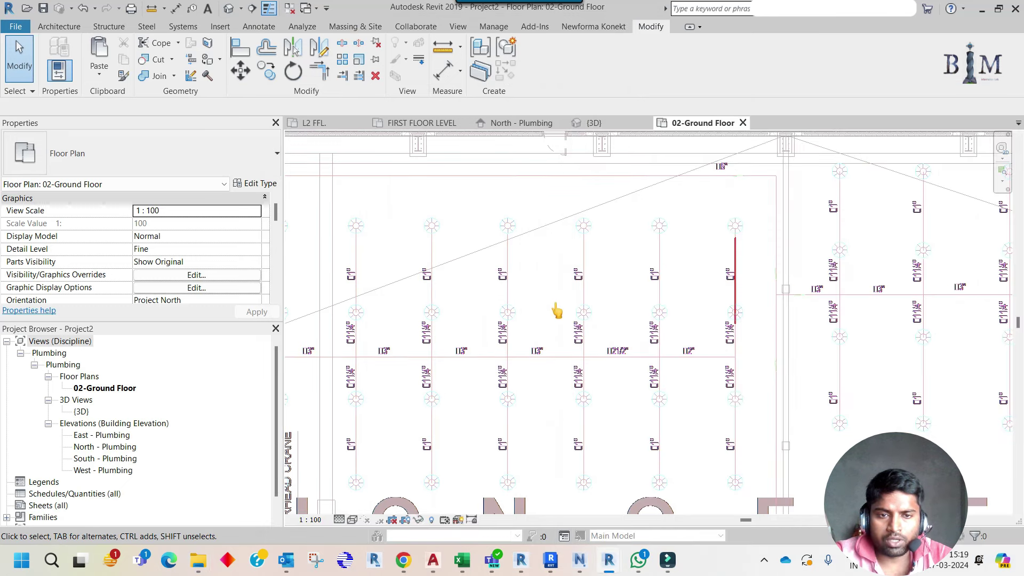
middle_click_drag(755, 290, 730, 288)
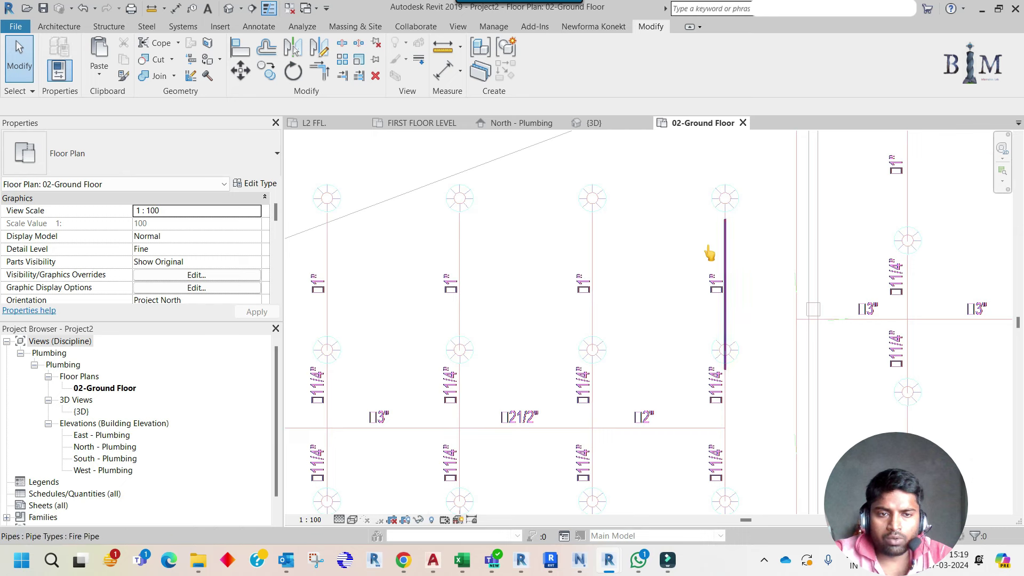
scroll(698, 268, "down", 2)
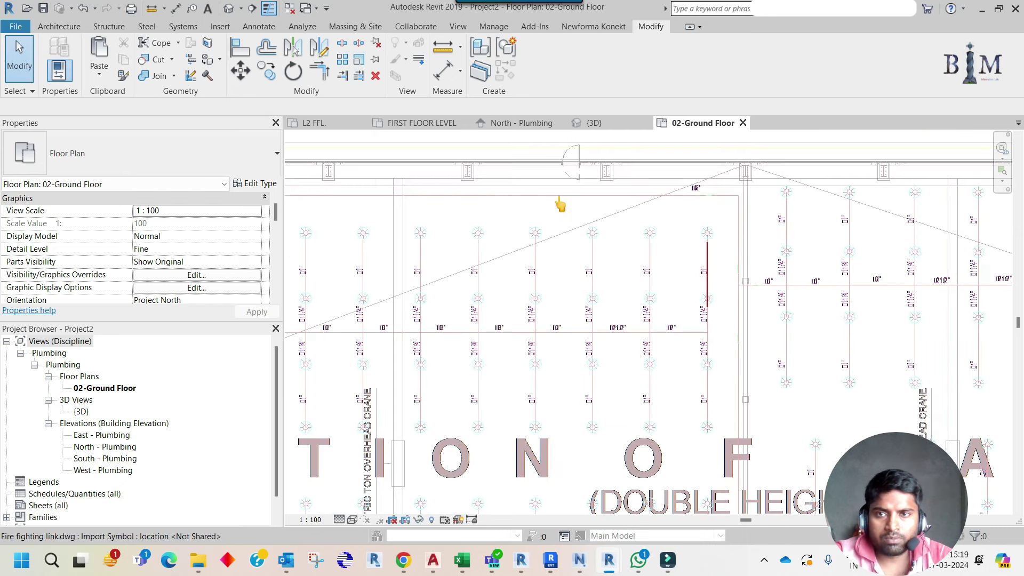
Draw a vertical section line through the red fire pipe with a narrow view depth
left_click(252, 8)
left_click(699, 187)
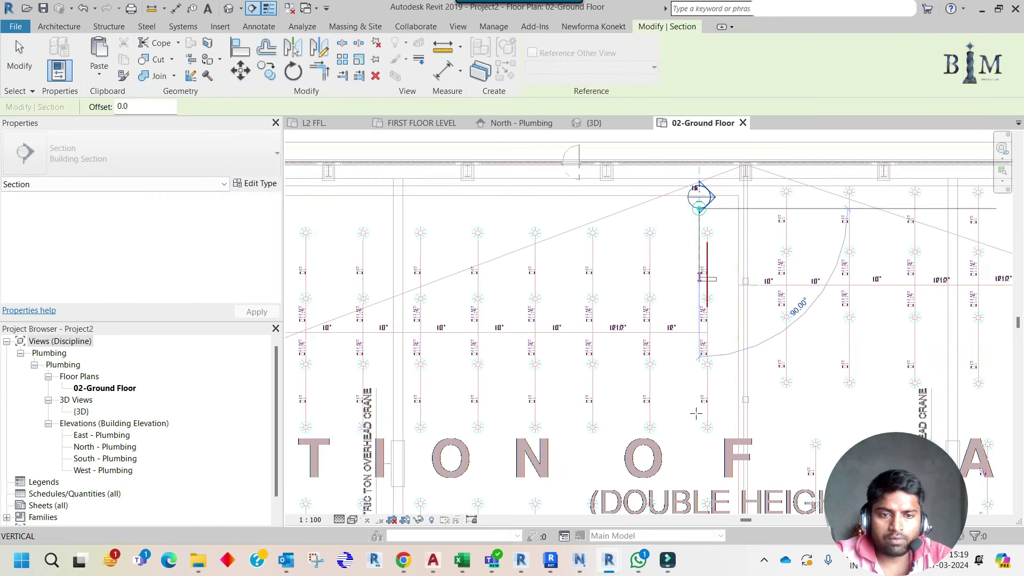
left_click(699, 452)
scroll(725, 328, "up", 2)
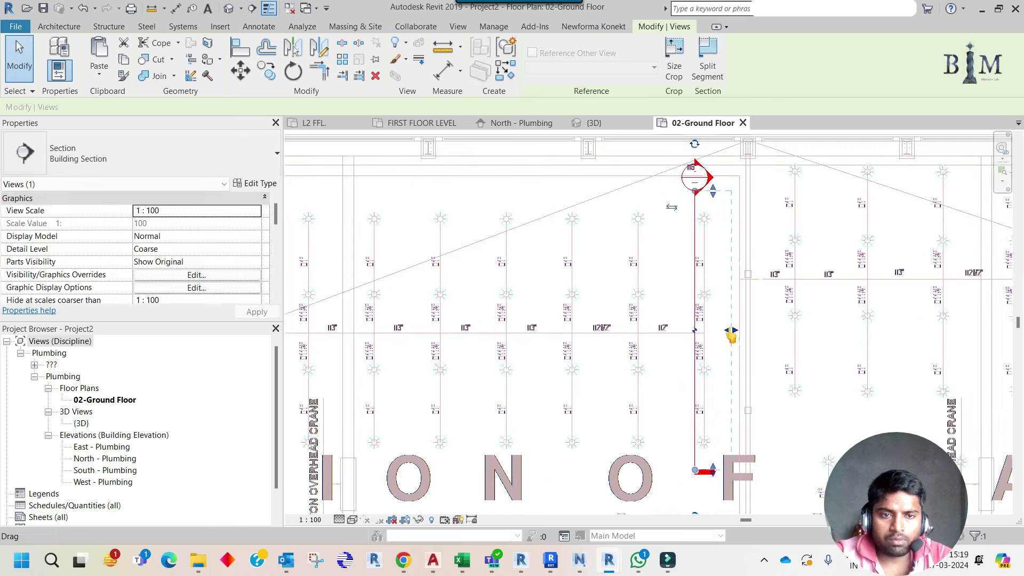
left_click_drag(724, 331, 711, 331)
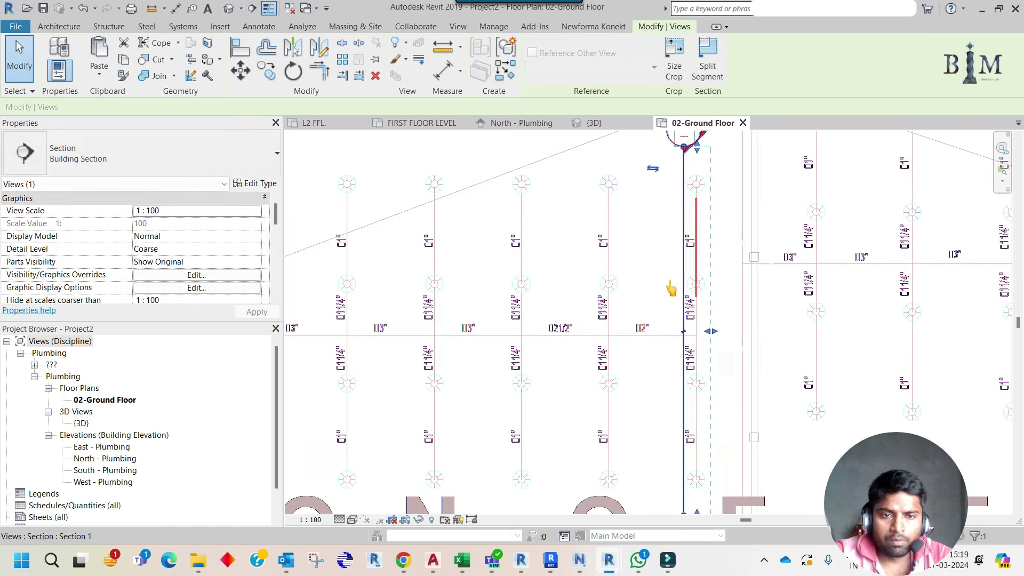
Open Section 1 and extend its crop from 09-SF Floor down to Septic Tank Level
double_click(693, 288)
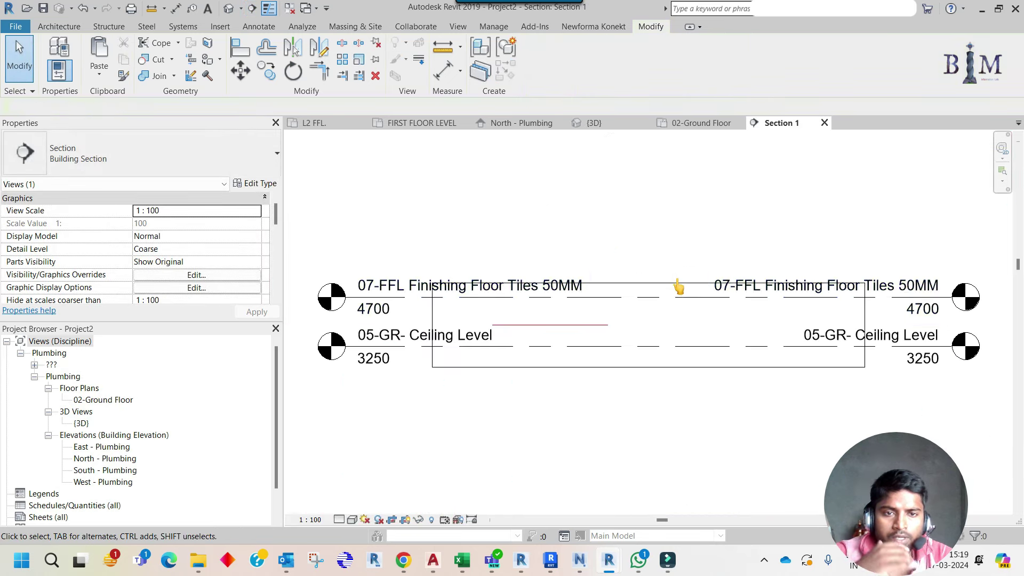
left_click(656, 283)
scroll(592, 345, "down", 2)
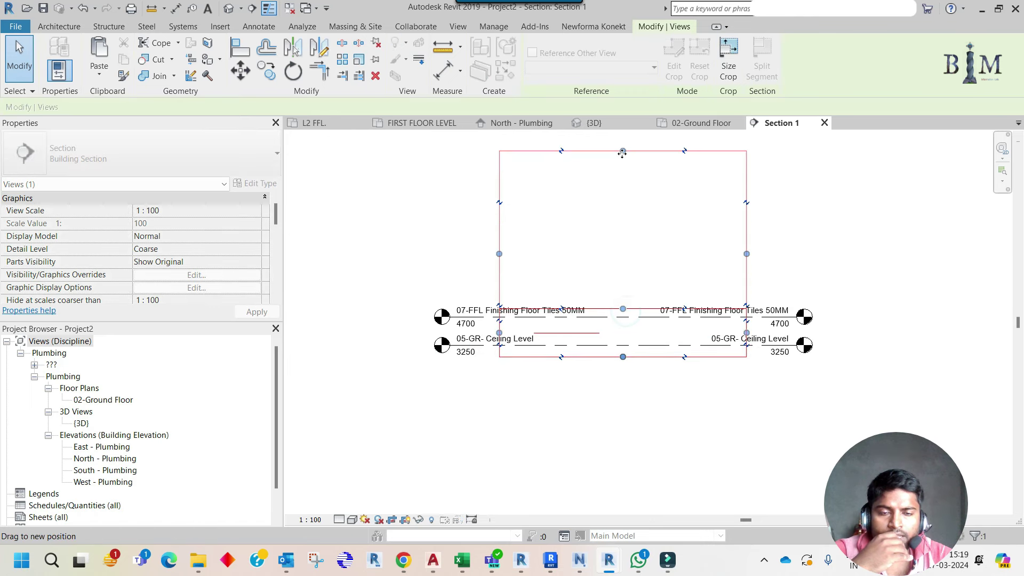
left_click_drag(623, 310, 623, 151)
scroll(630, 221, "up", 1)
scroll(622, 206, "down", 1)
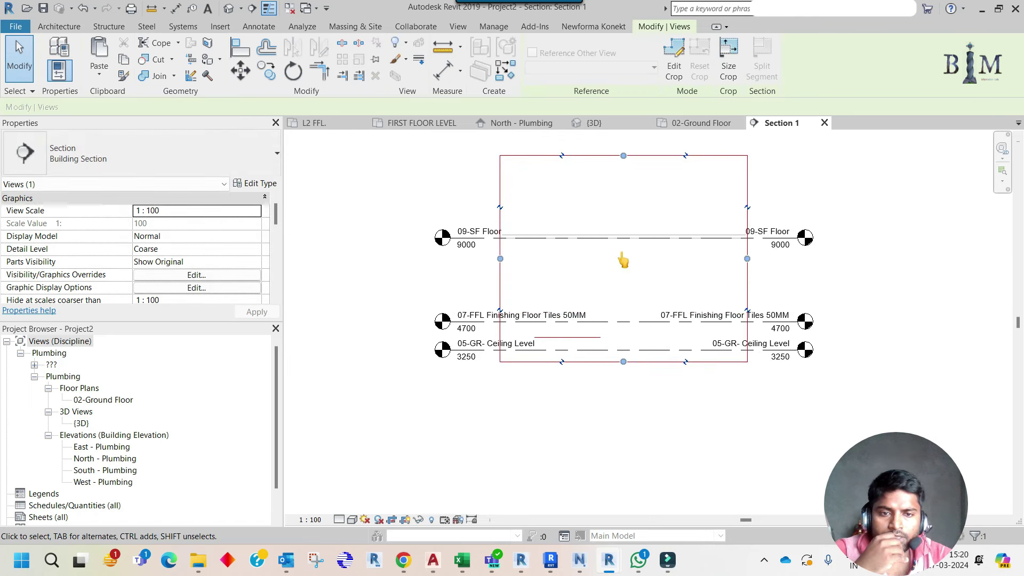
scroll(621, 258, "down", 1)
left_click_drag(623, 334, 623, 441)
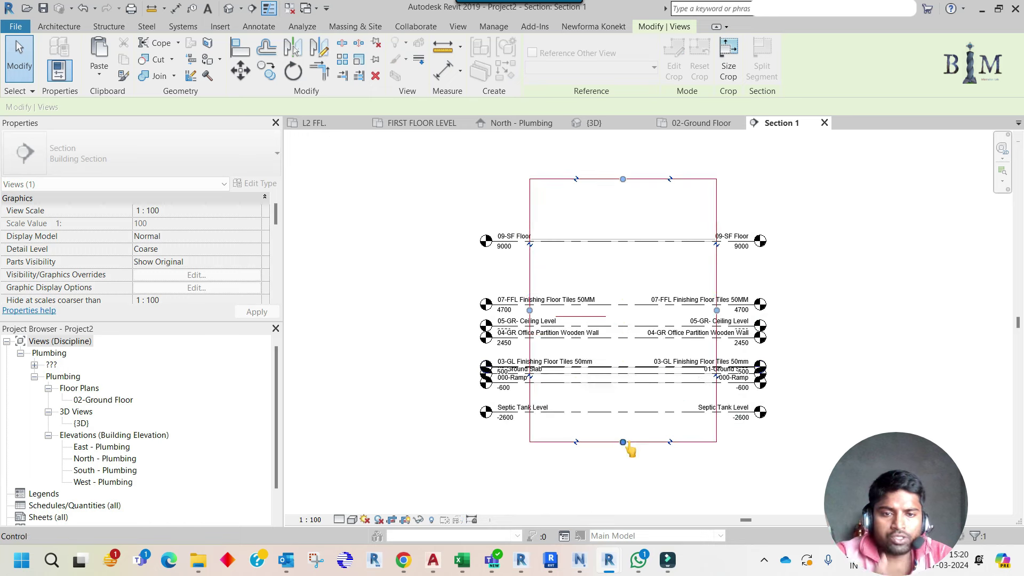
scroll(587, 395, "up", 2)
scroll(578, 374, "up", 1)
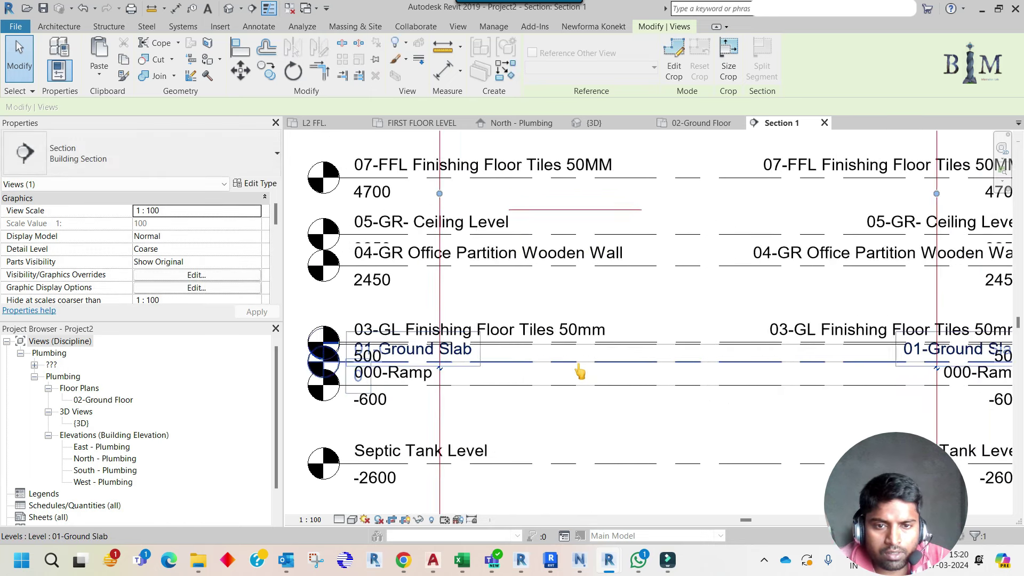
scroll(567, 389, "up", 1)
scroll(563, 402, "up", 2)
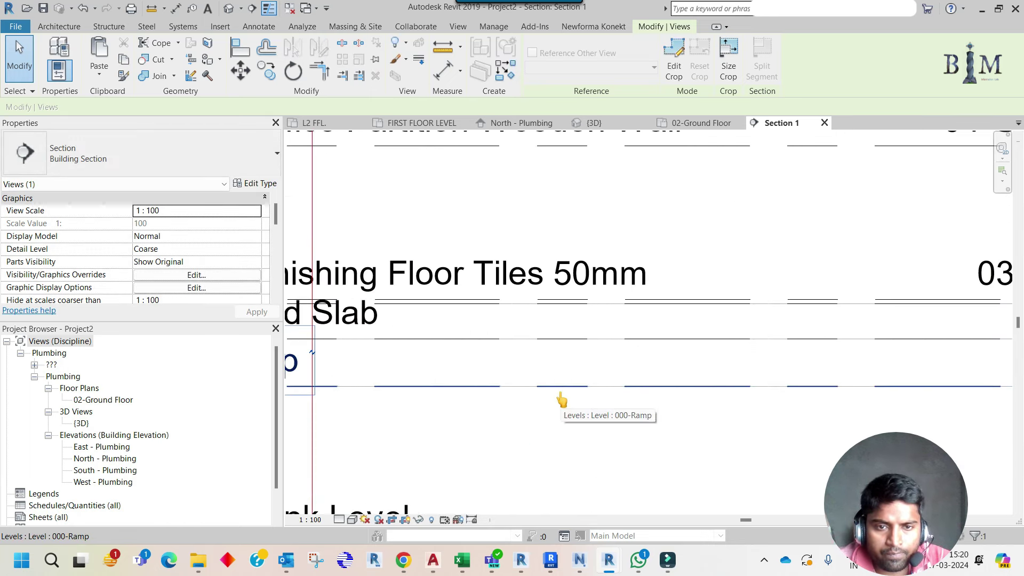
Set Section 1 to 1:25 scale at fine detail level with a new visual style
left_click(311, 520)
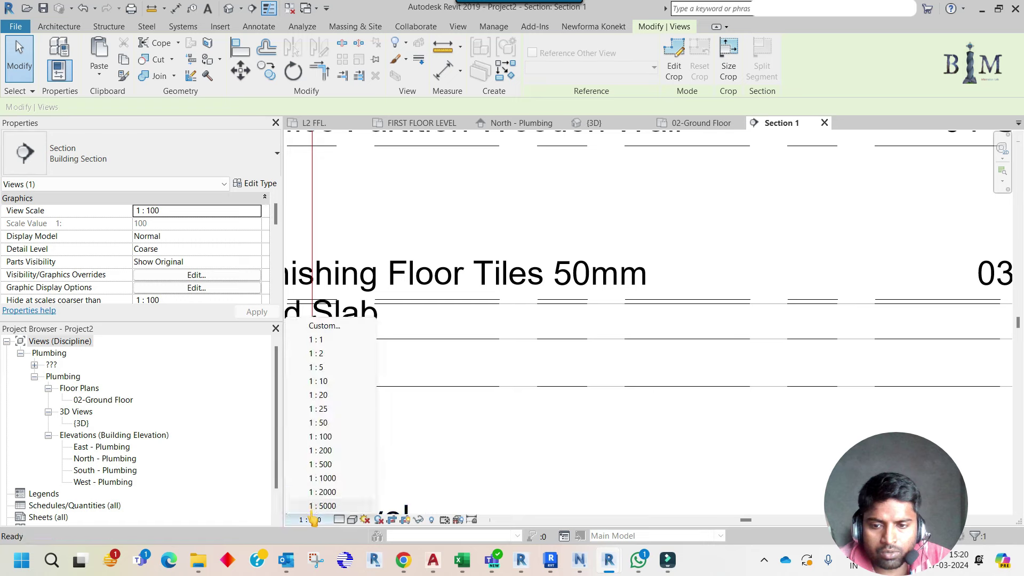
left_click(328, 410)
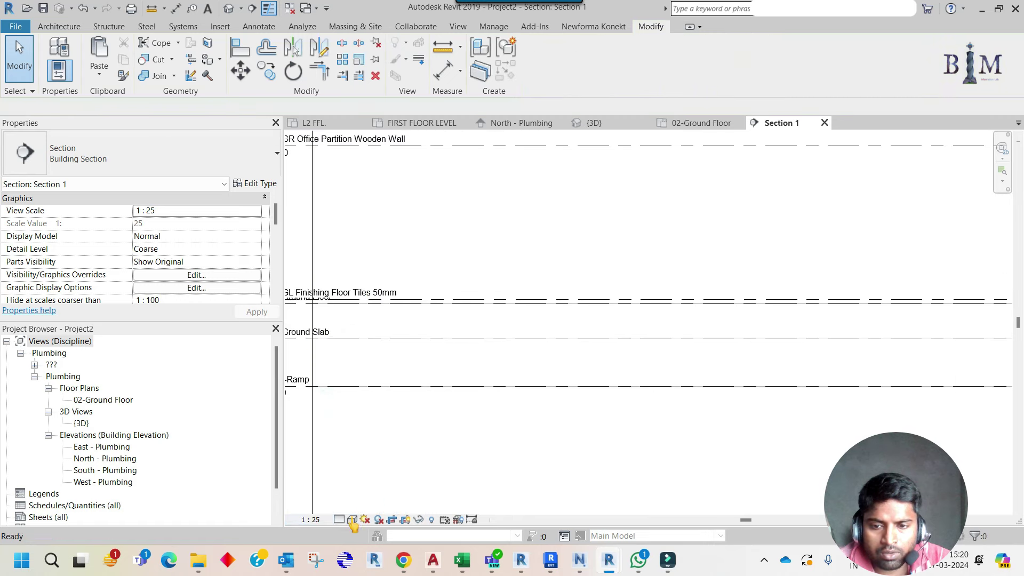
left_click(339, 519)
left_click(352, 520)
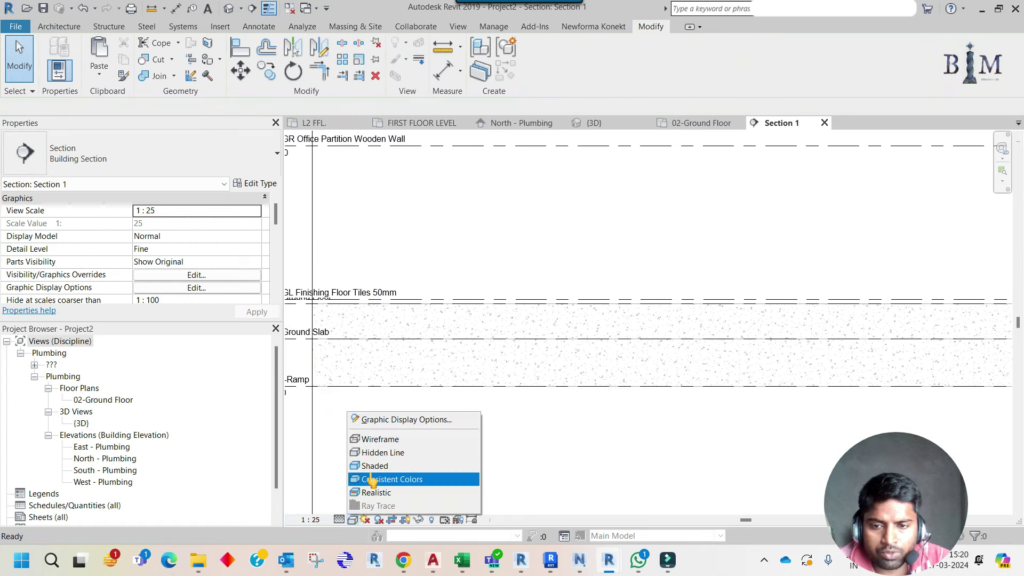
left_click(392, 439)
scroll(469, 411, "down", 4)
scroll(476, 415, "down", 2)
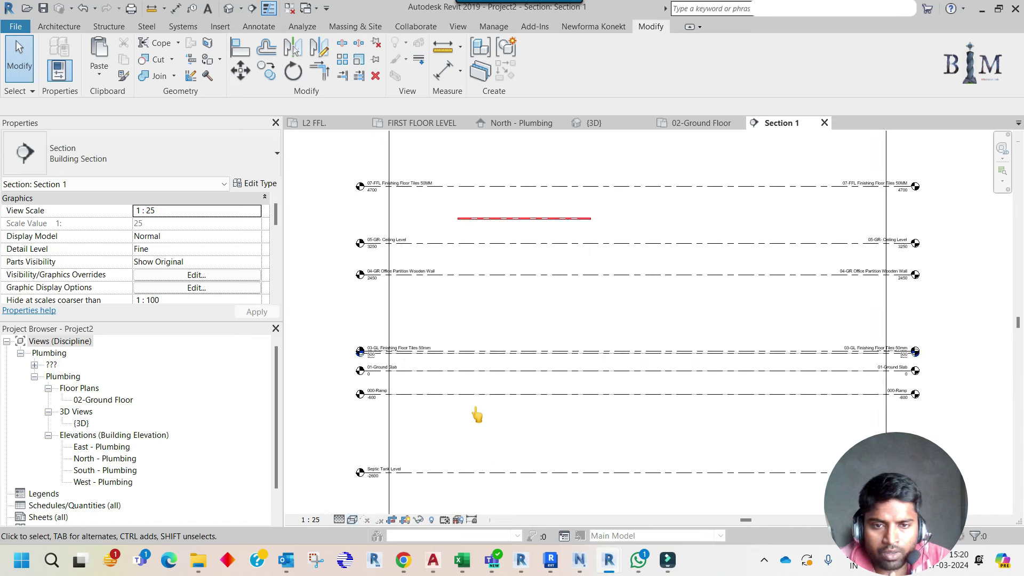
scroll(517, 386, "down", 2)
scroll(525, 393, "down", 1)
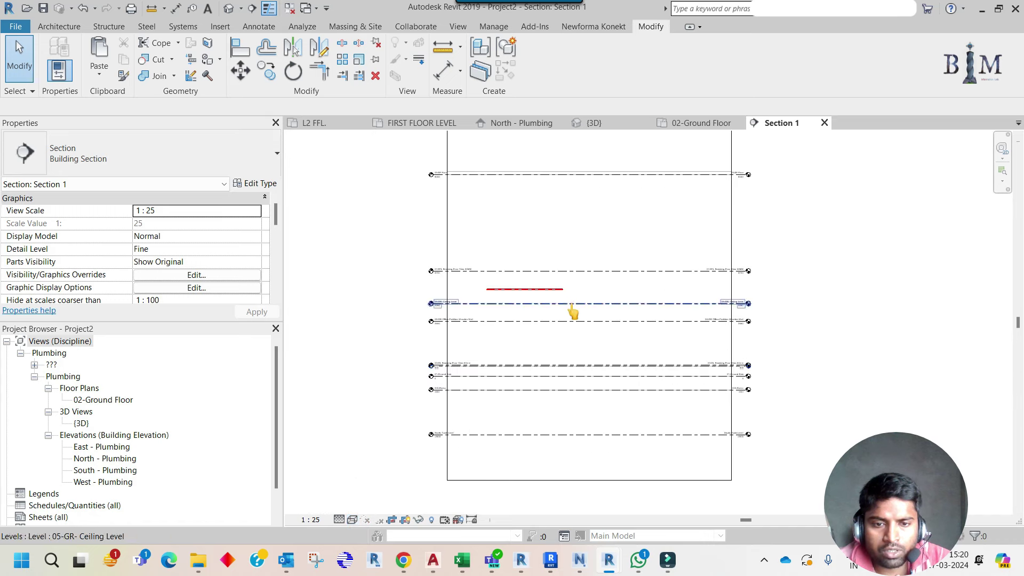
Trim the section crop to sit above Septic Tank Level and near the top level
left_click(592, 480)
left_click_drag(589, 480, 591, 403)
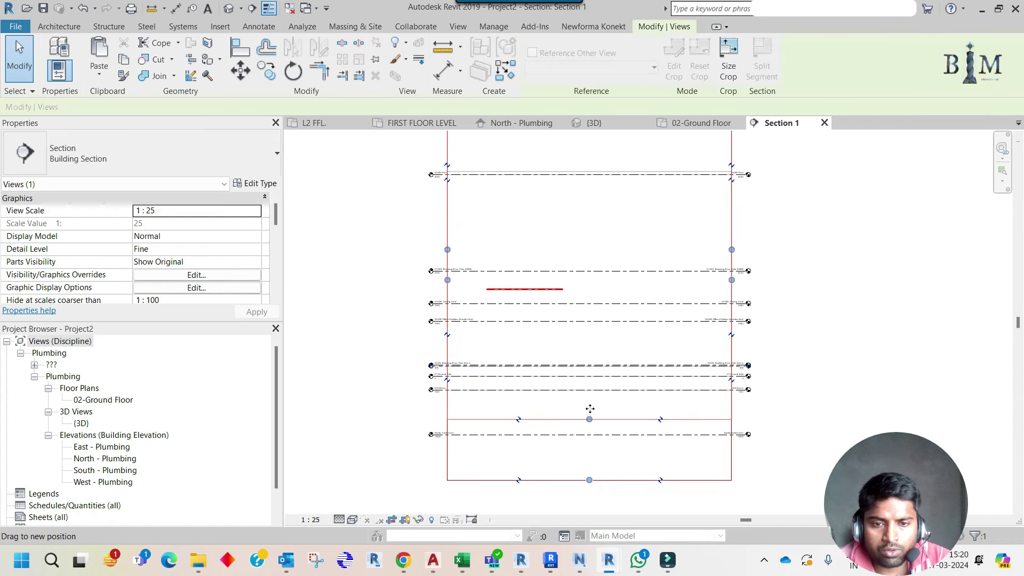
middle_click_drag(595, 313, 603, 416)
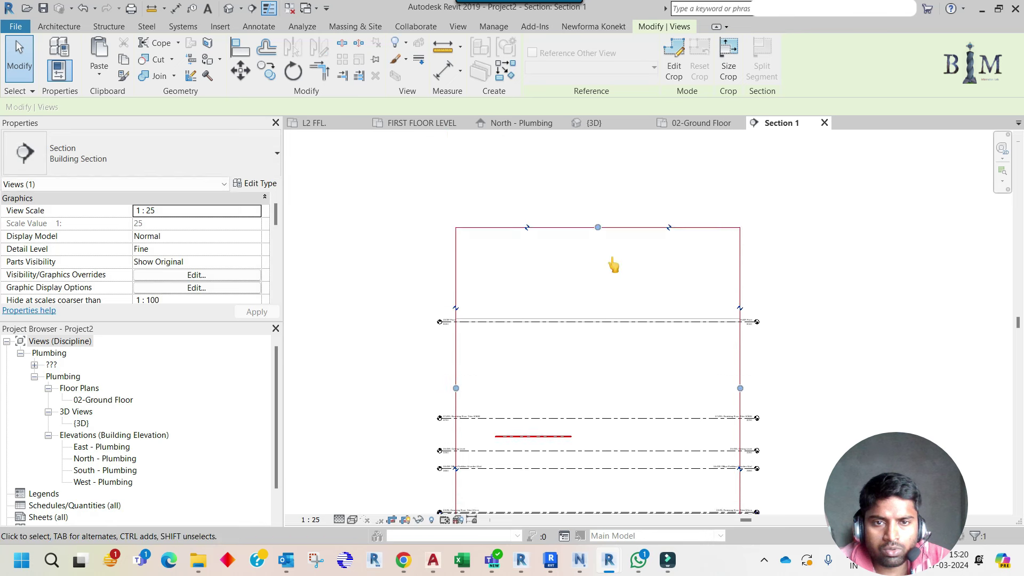
left_click_drag(598, 227, 598, 311)
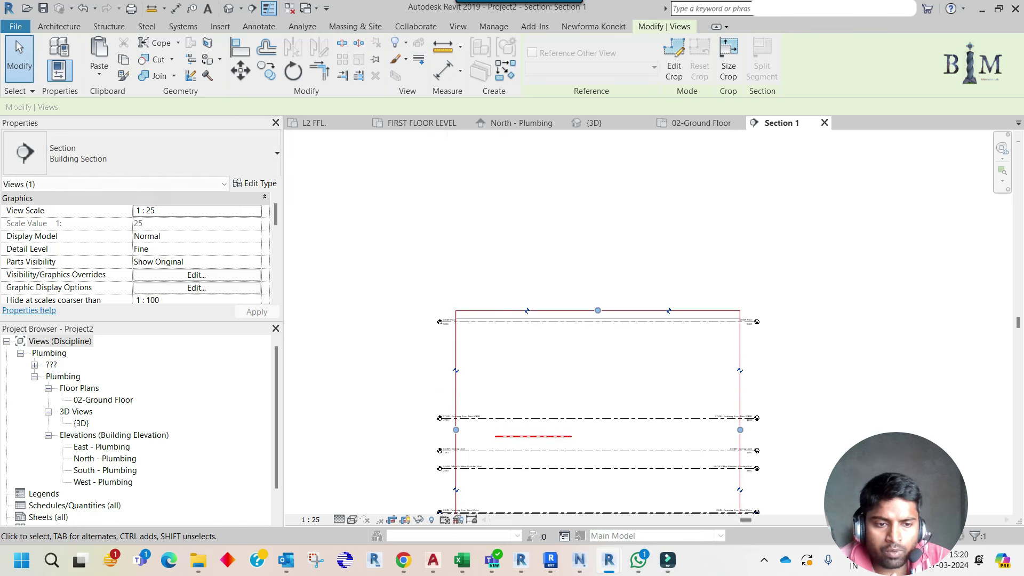
key("Escape")
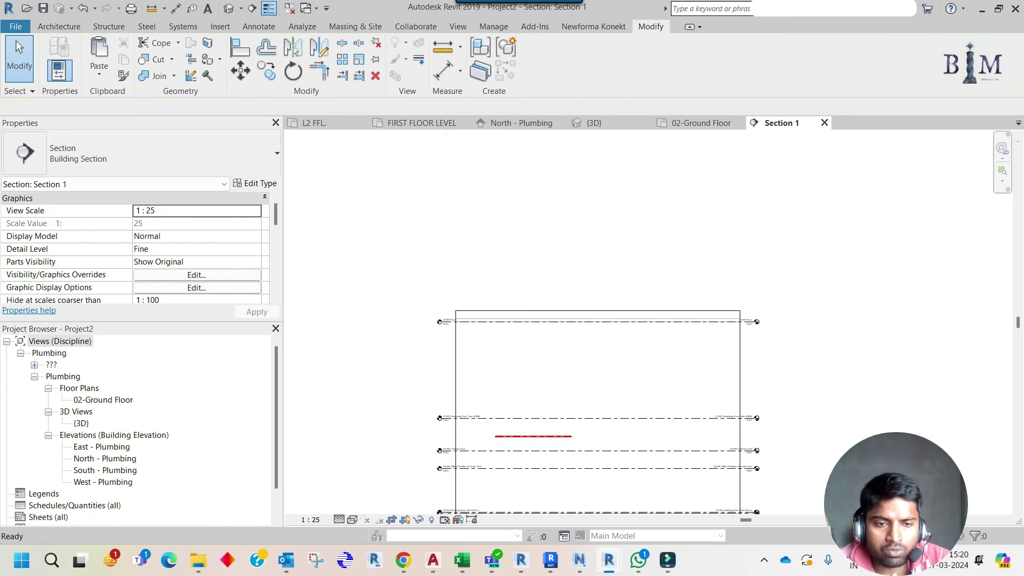
Move the fire pipe up to offset 7825.6, just below 09-SF Floor
scroll(624, 279, "up", 1)
scroll(493, 333, "up", 1)
scroll(513, 350, "up", 1)
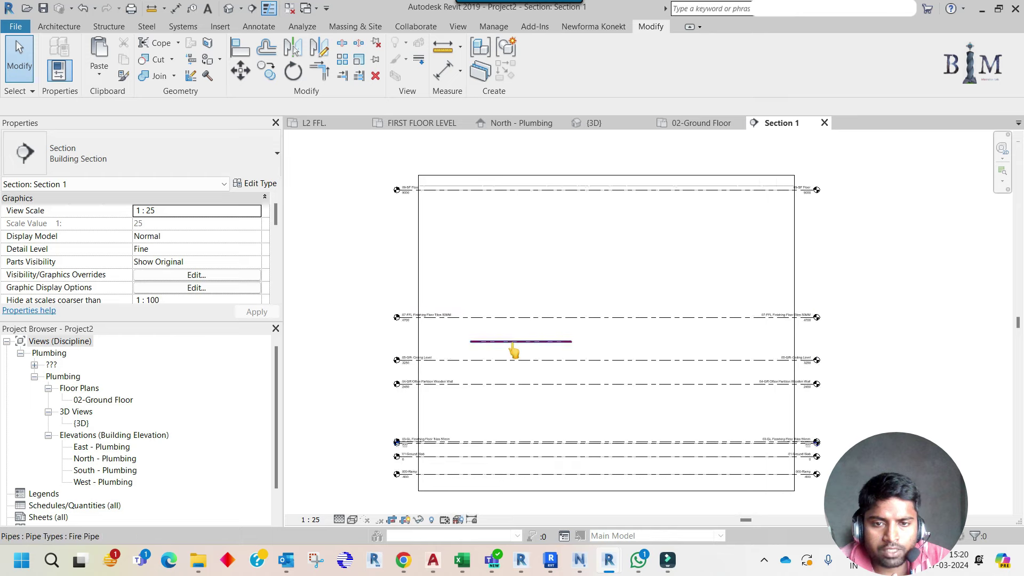
left_click(515, 344)
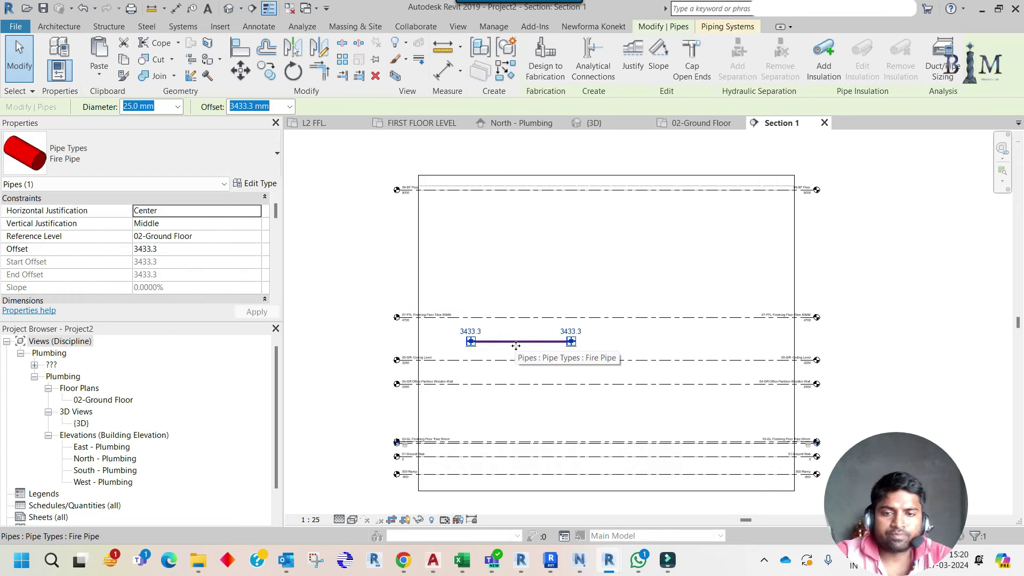
left_click_drag(516, 346, 546, 189)
scroll(566, 205, "up", 1)
key("Escape")
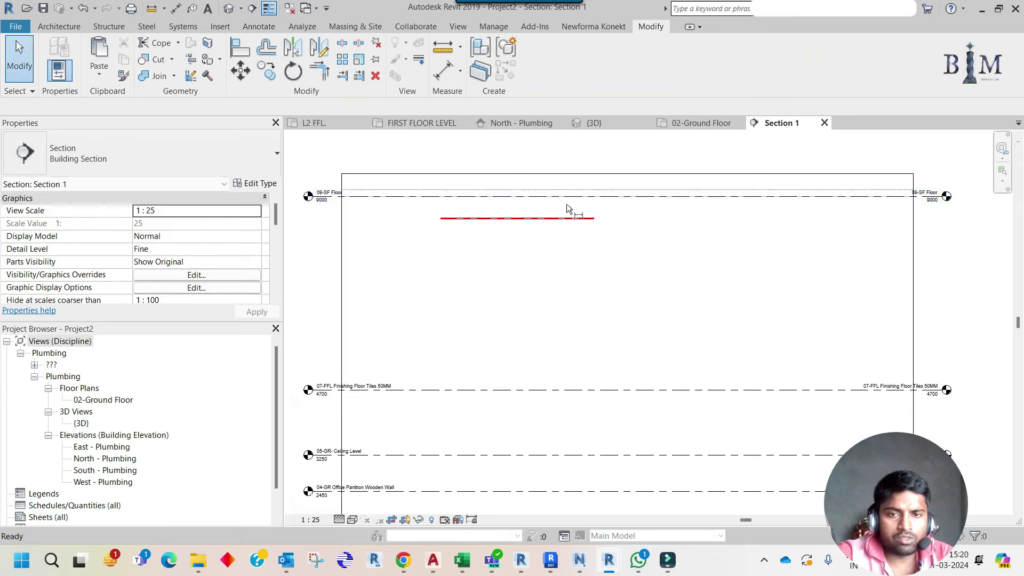
Add an aligned dimension (DI) from the top level down to the 03-GL level
key("d")
key("i")
scroll(579, 200, "down", 2)
left_click(579, 197)
scroll(578, 200, "down", 2)
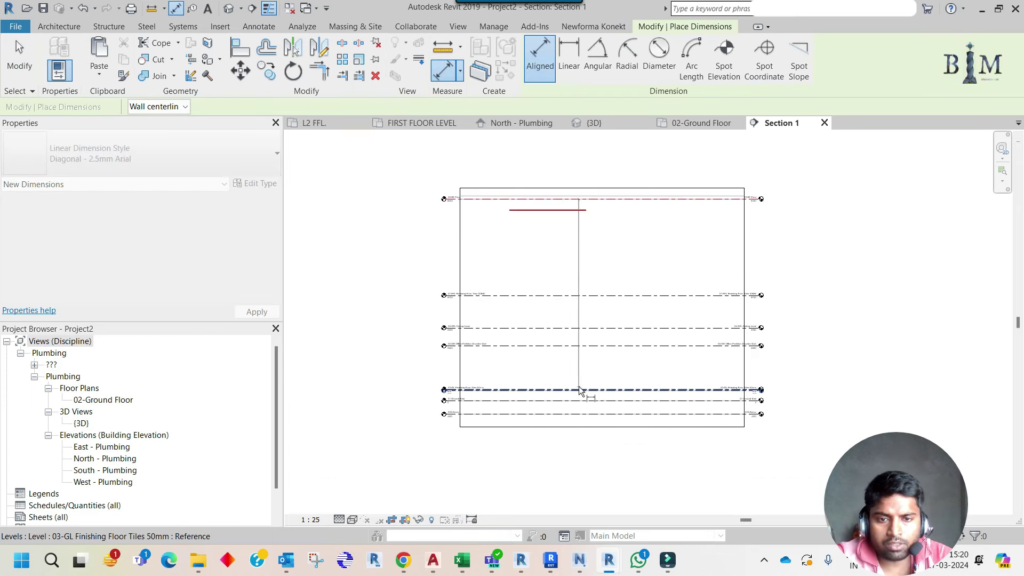
scroll(579, 389, "up", 3)
left_click(568, 399)
mouse_move(567, 400)
middle_mouse_down()
mouse_move(557, 206)
mouse_move(553, 217)
middle_mouse_up()
scroll(581, 277, "down", 2)
scroll(578, 280, "down", 2)
scroll(579, 278, "up", 3)
key("Escape")
key("Escape")
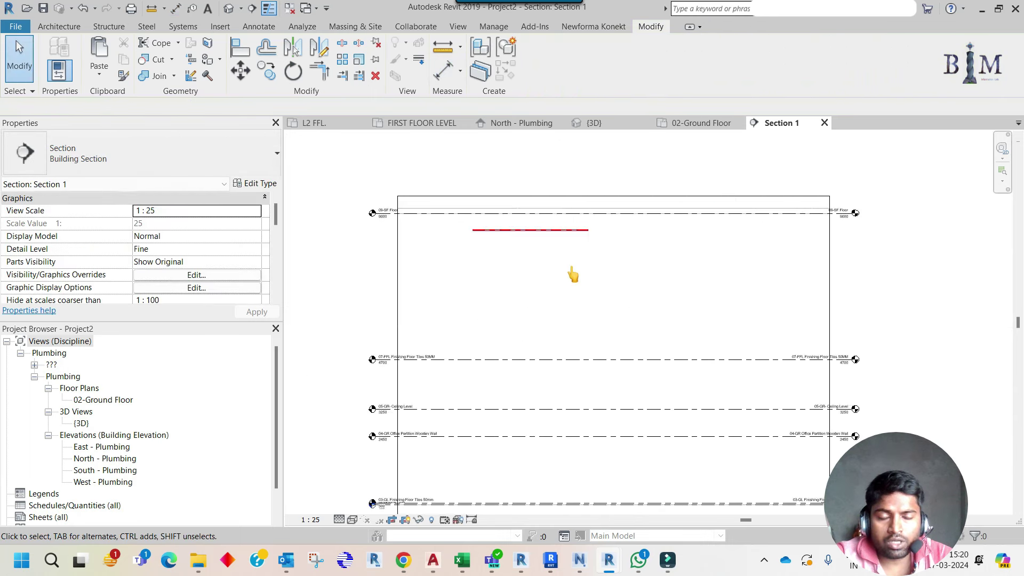
scroll(572, 271, "down", 2)
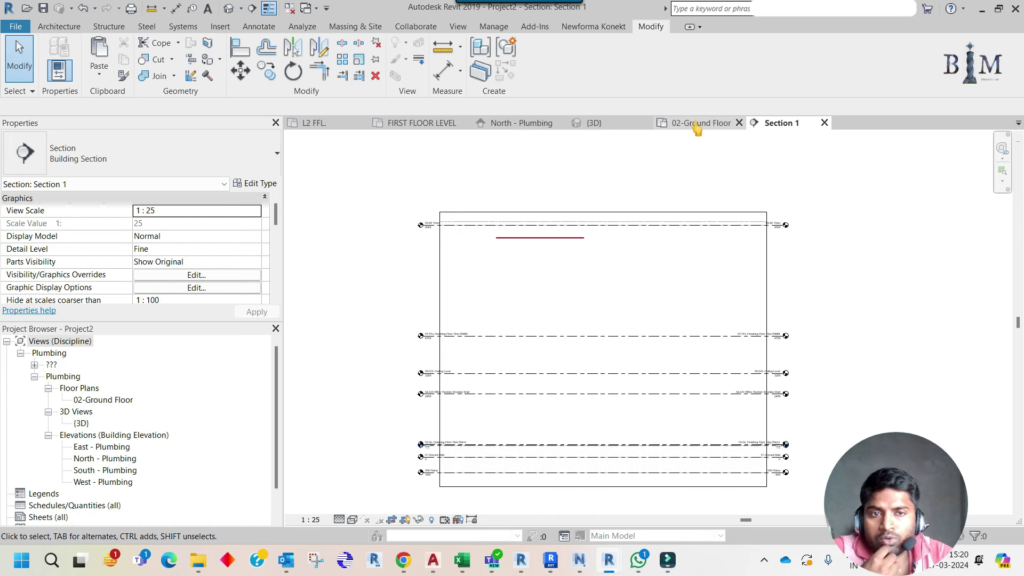
Give the 02-Ground Floor view range top offset 10000 and cut plane 2300 to show the raised pipe
left_click(697, 125)
scroll(652, 251, "down", 3)
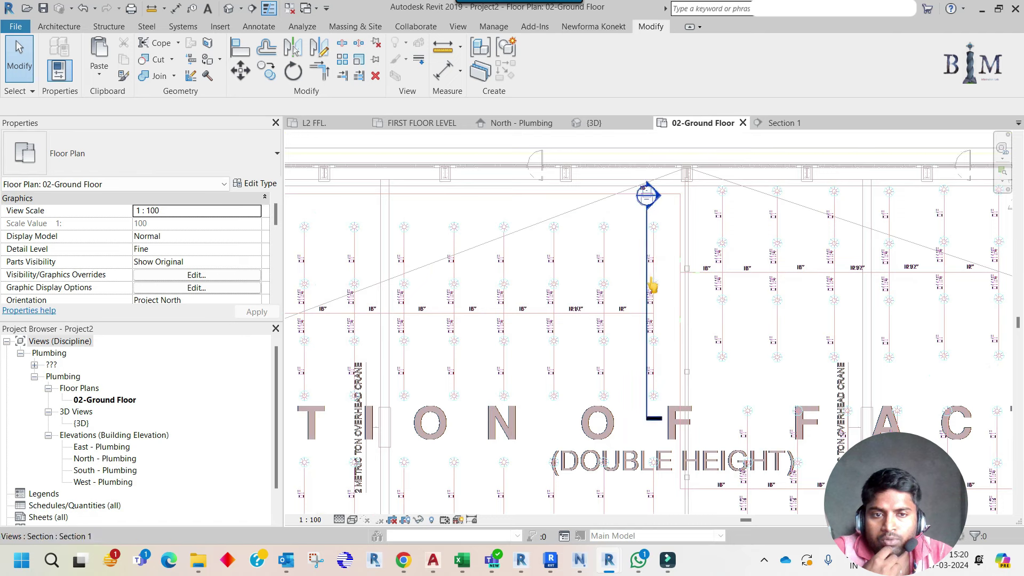
scroll(181, 250, "down", 3)
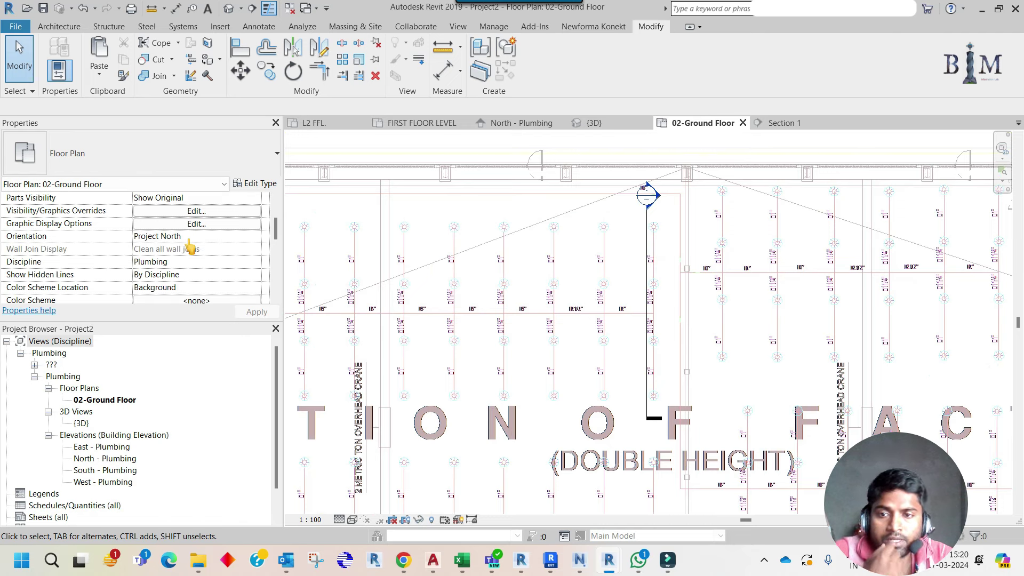
scroll(190, 246, "down", 1)
scroll(190, 247, "down", 2)
scroll(191, 249, "down", 1)
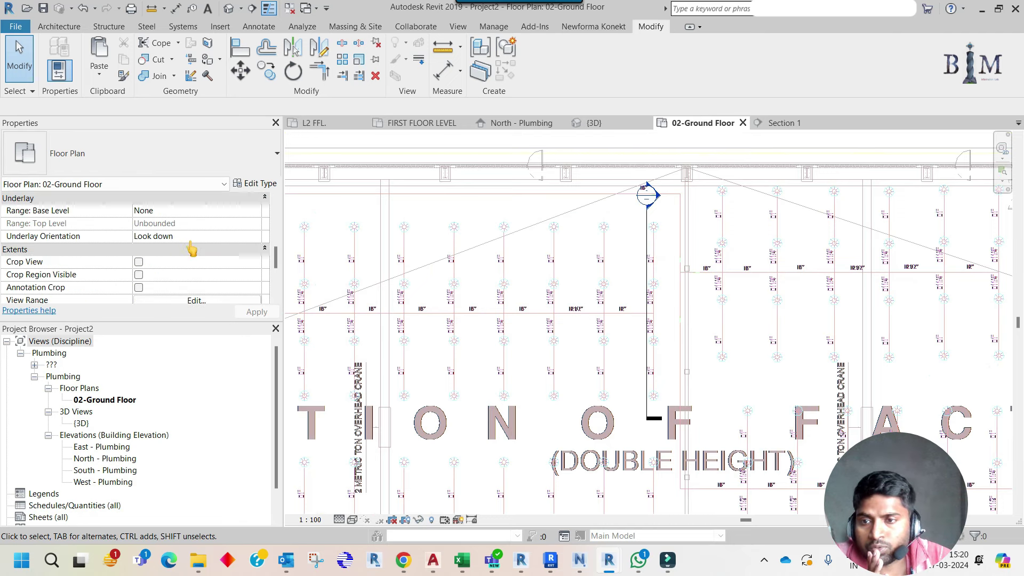
scroll(192, 251, "down", 1)
left_click(195, 274)
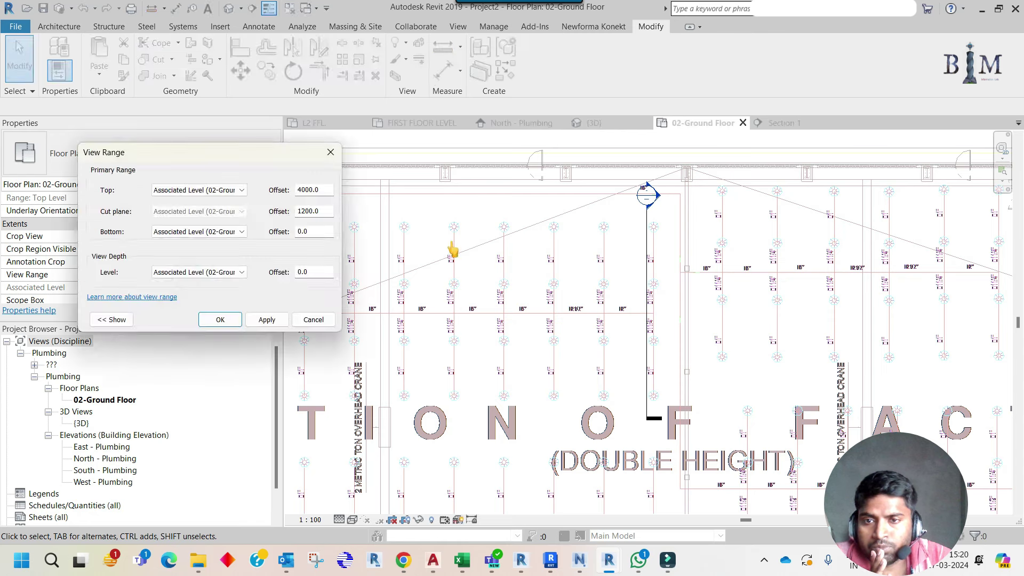
double_click(329, 187)
type("10000")
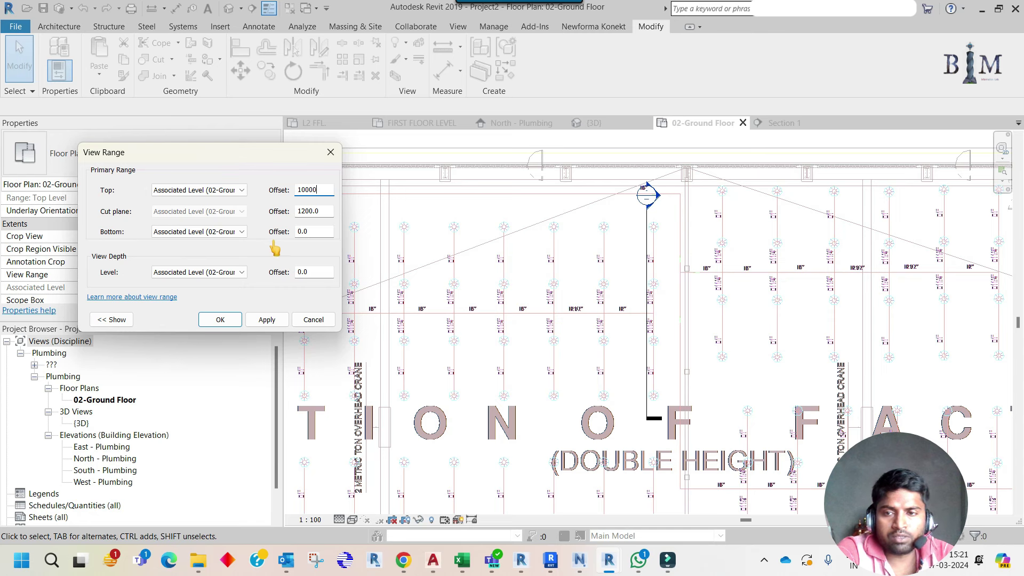
double_click(323, 211)
type("2300")
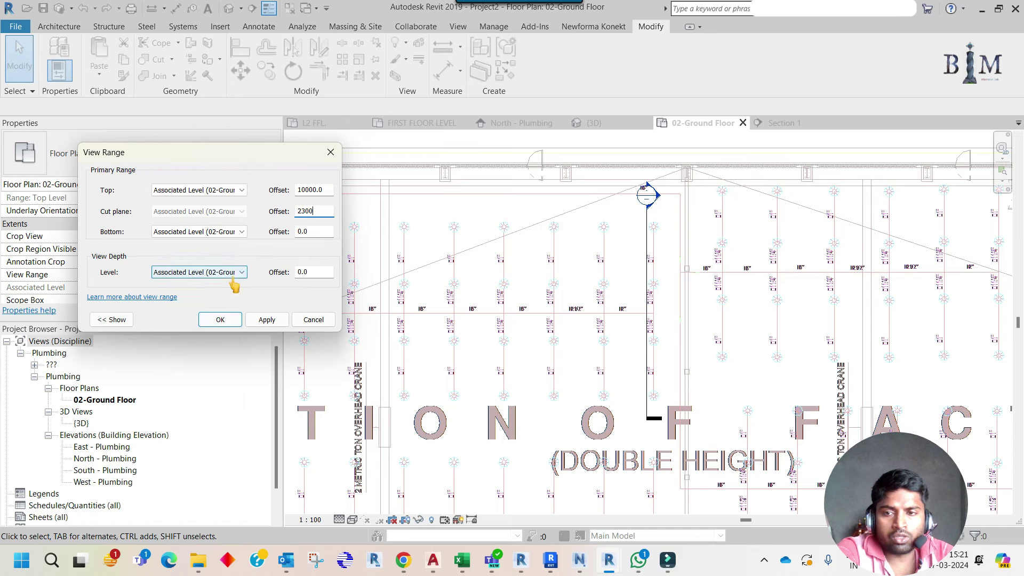
left_click(218, 321)
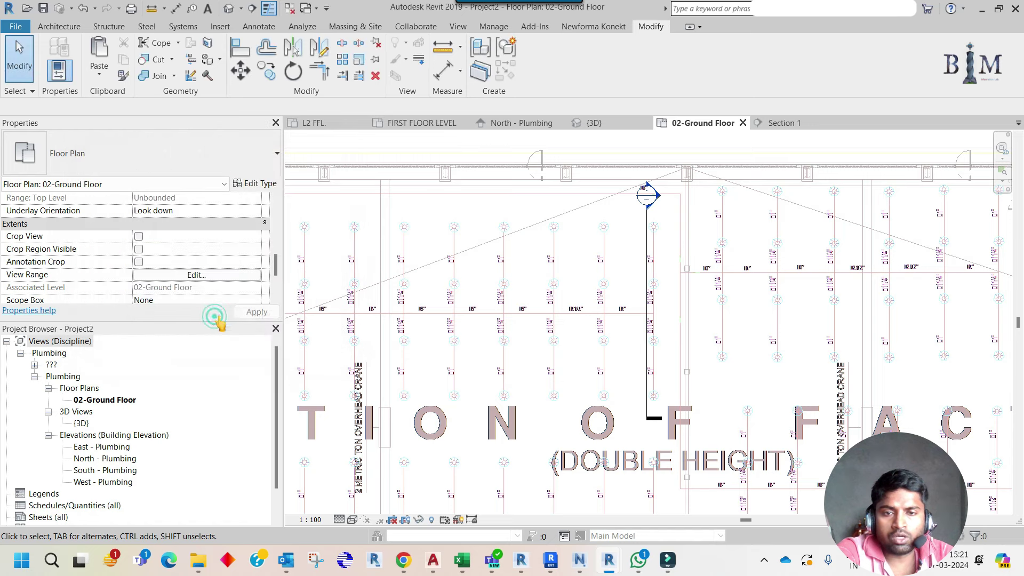
scroll(616, 280, "up", 3)
Place an upright sprinkler next to the fire pipe on 02-Ground Floor using CM
scroll(670, 256, "up", 3)
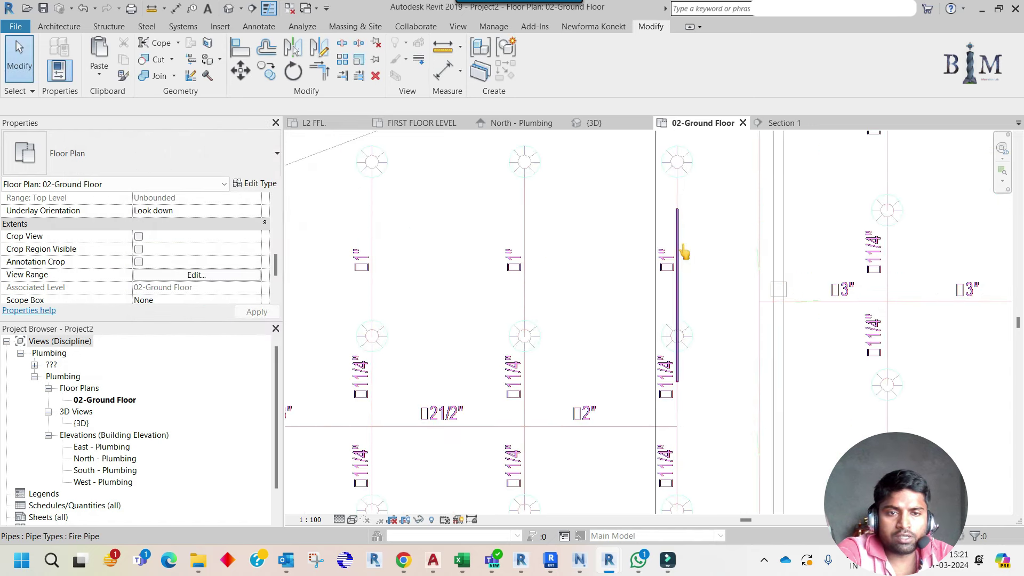
middle_click_drag(697, 220, 657, 355)
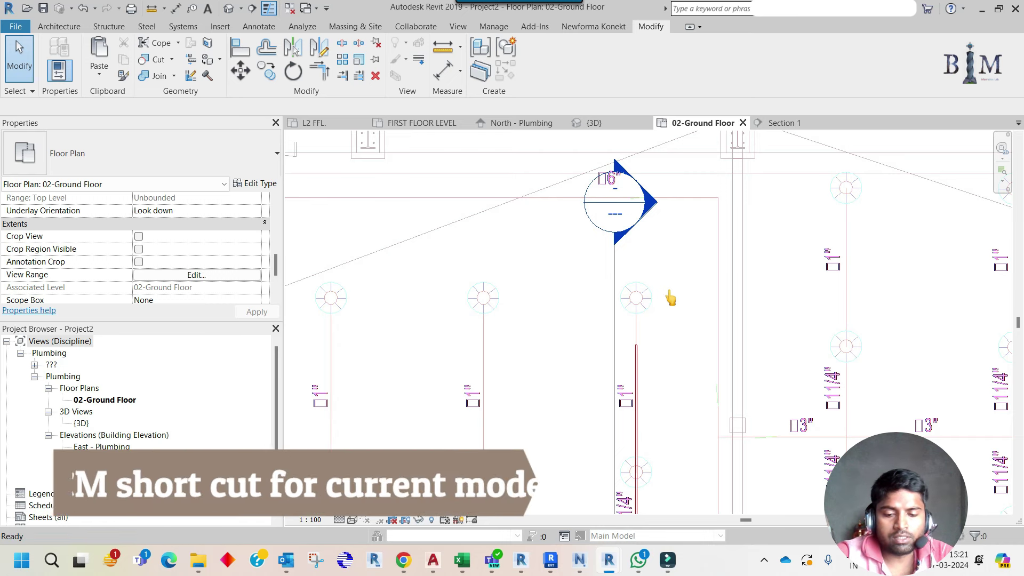
key("c")
key("m")
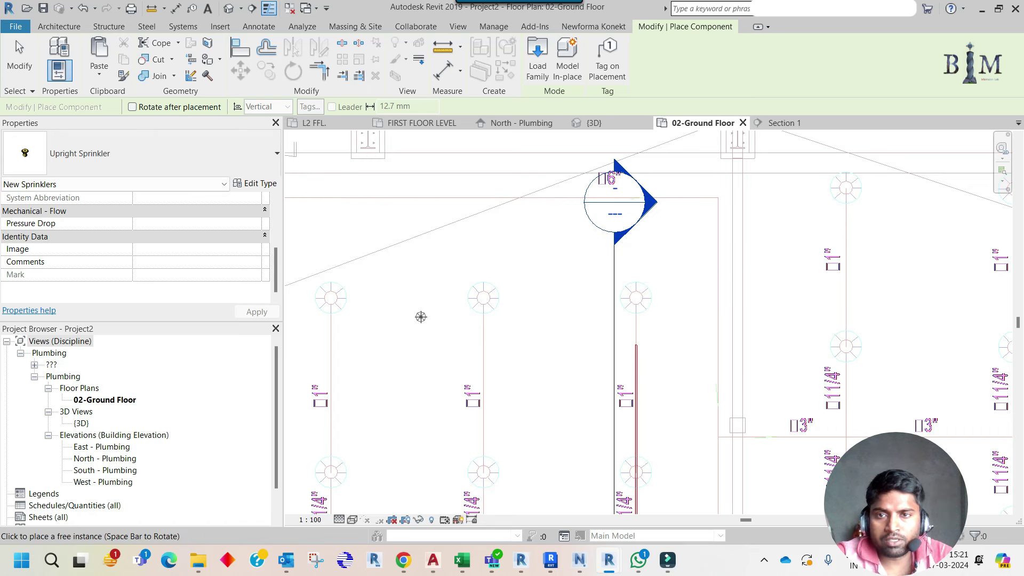
scroll(594, 267, "up", 3)
scroll(617, 270, "up", 2)
scroll(631, 278, "up", 2)
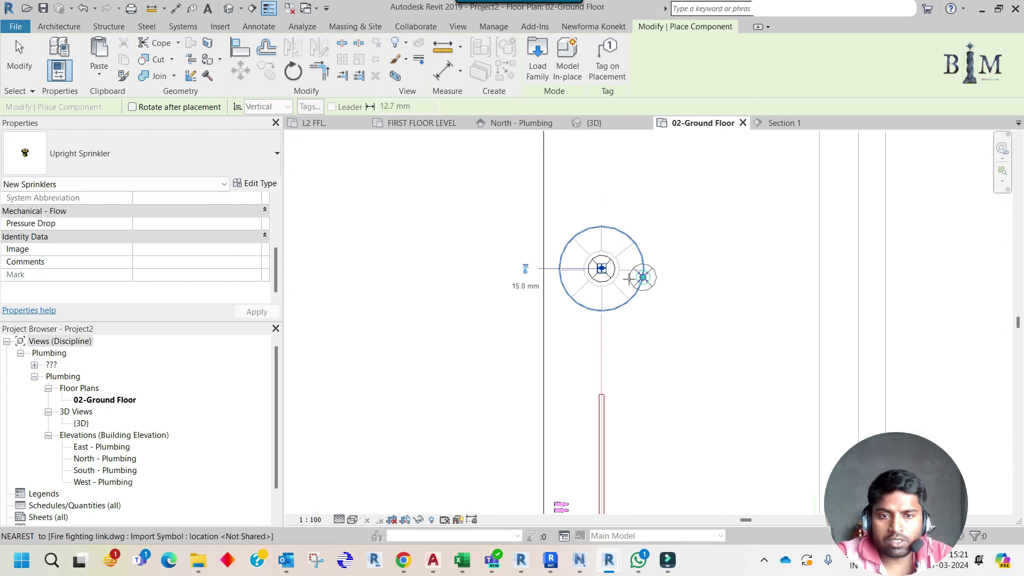
key("Escape")
Open Section 1 from its section marker in the plan
right_click(542, 229)
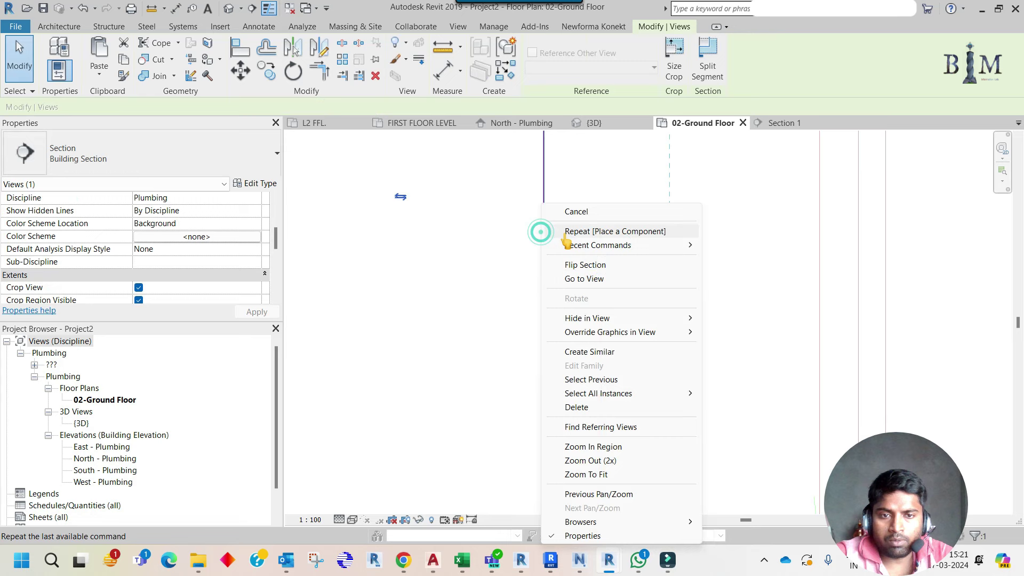
left_click(584, 280)
scroll(521, 389, "up", 2)
scroll(514, 384, "up", 2)
scroll(501, 372, "up", 2)
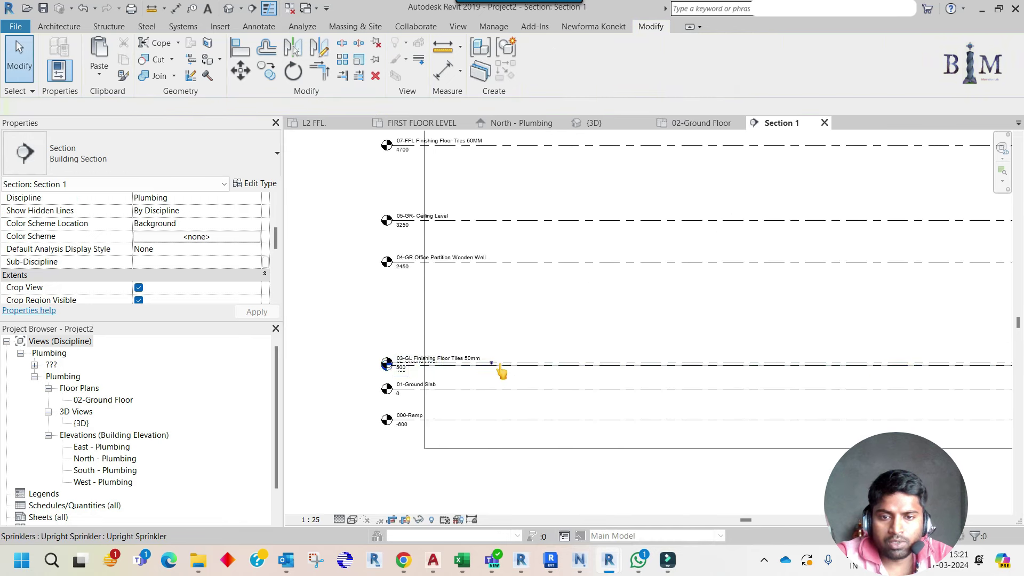
scroll(502, 372, "up", 2)
In Section 1, drag the sprinkler up toward the 09-SF Floor slab
left_click(489, 366)
scroll(498, 374, "down", 3)
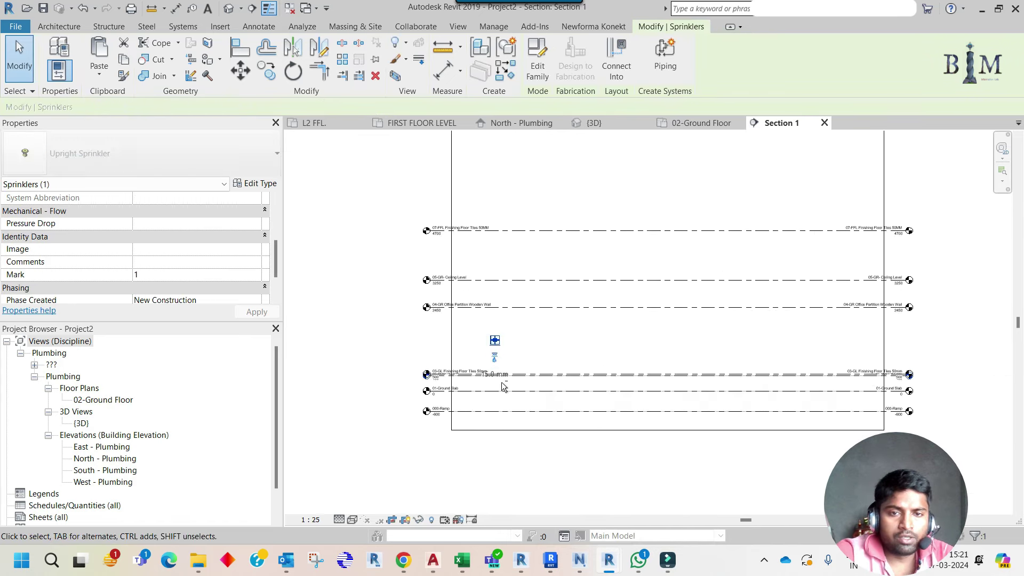
middle_click_drag(509, 227, 516, 395)
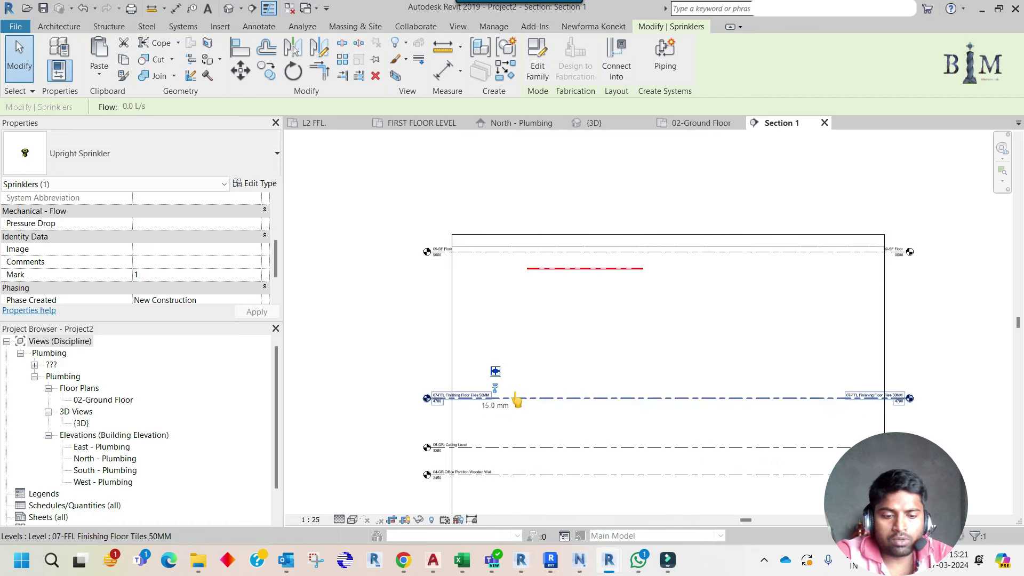
left_click_drag(495, 338, 526, 301)
scroll(526, 282, "up", 2)
left_click_drag(464, 335, 511, 265)
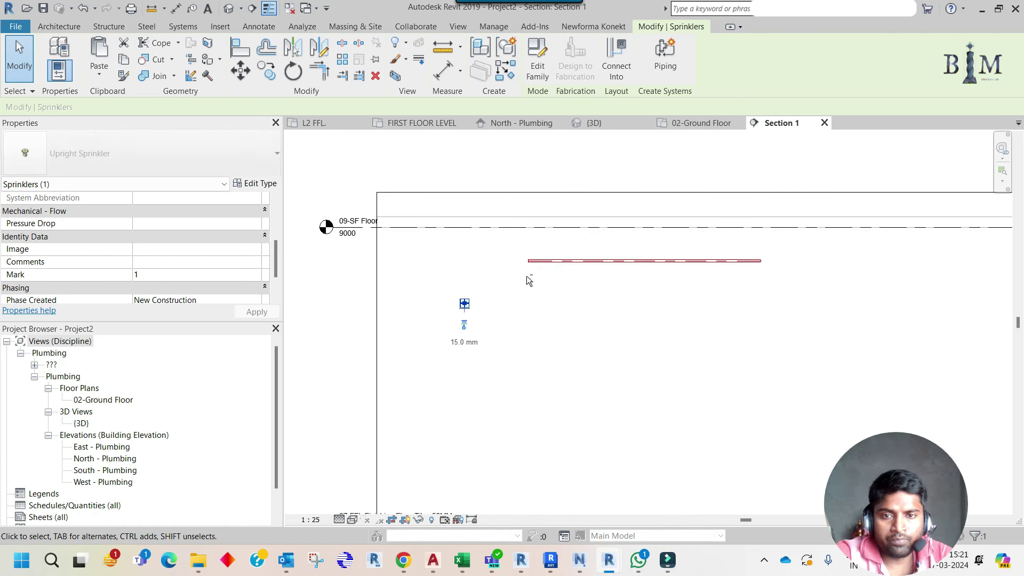
scroll(484, 251, "up", 1)
scroll(485, 248, "up", 1)
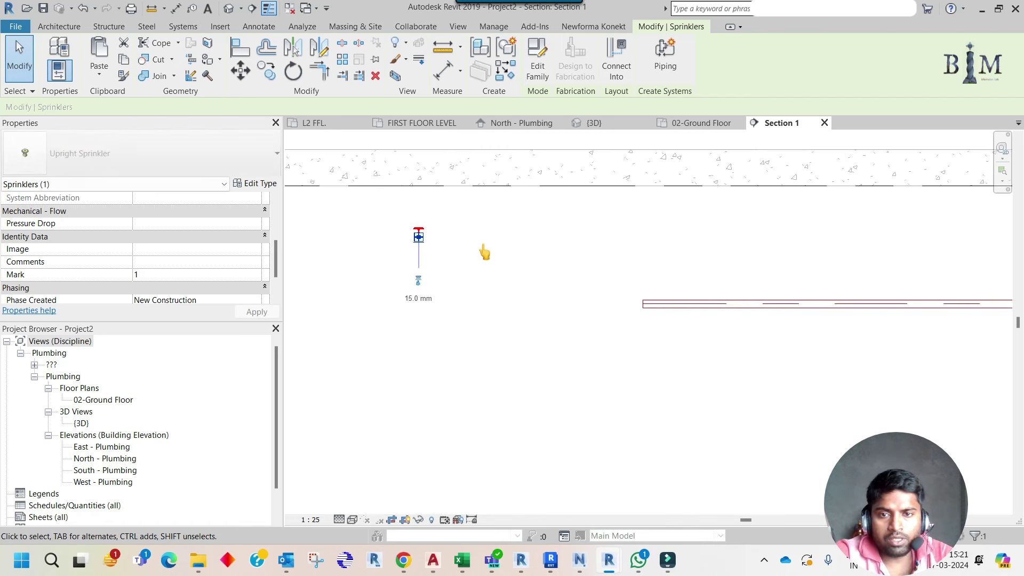
scroll(484, 253, "down", 1)
scroll(485, 261, "down", 1)
key("Delete")
mouse_move(433, 560)
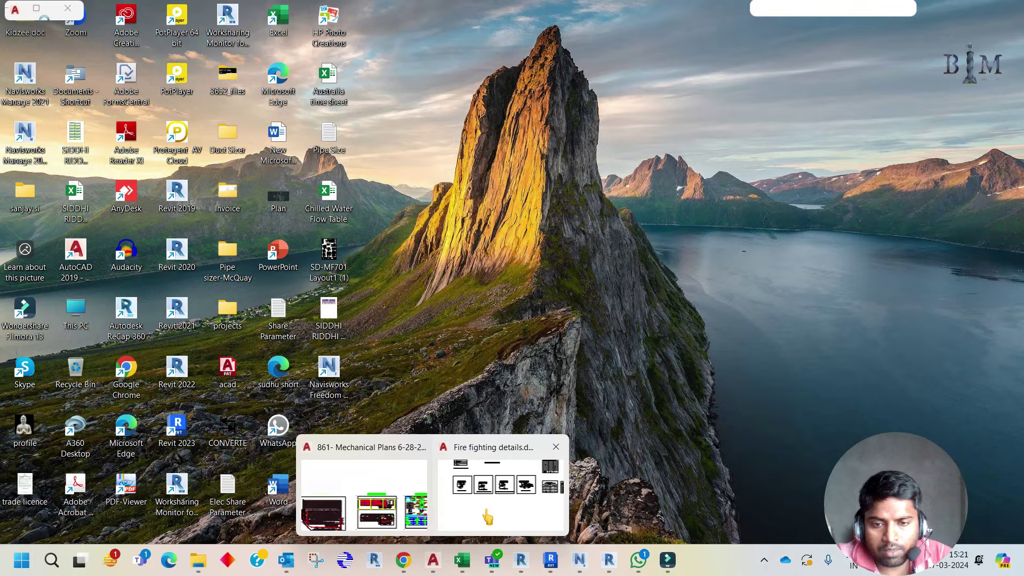
Switch to AutoCAD and zoom onto the Detail of Upright Sprinkler with its 305 MAX/25 MIN spacing
left_click(491, 514)
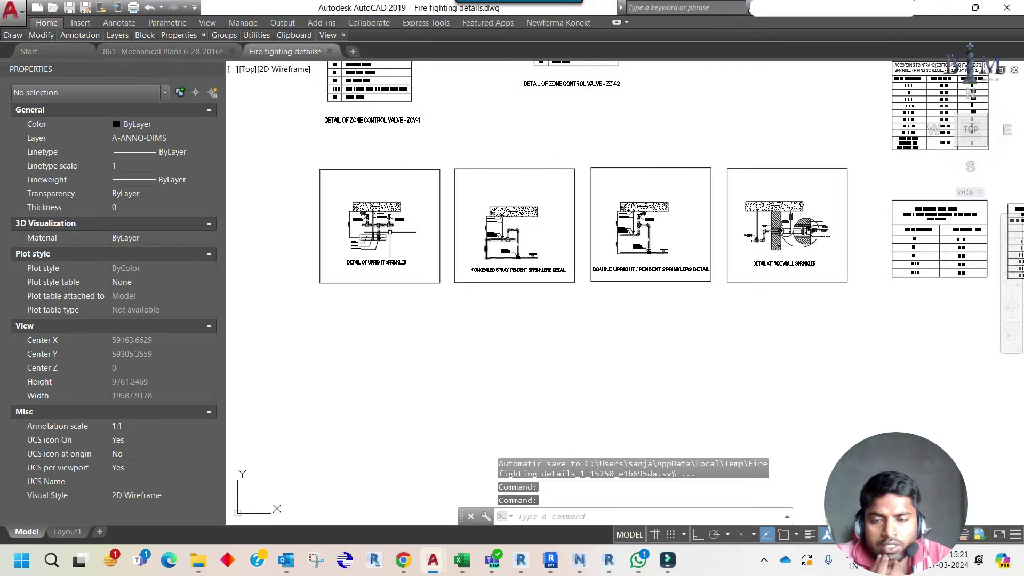
scroll(401, 214, "up", 5)
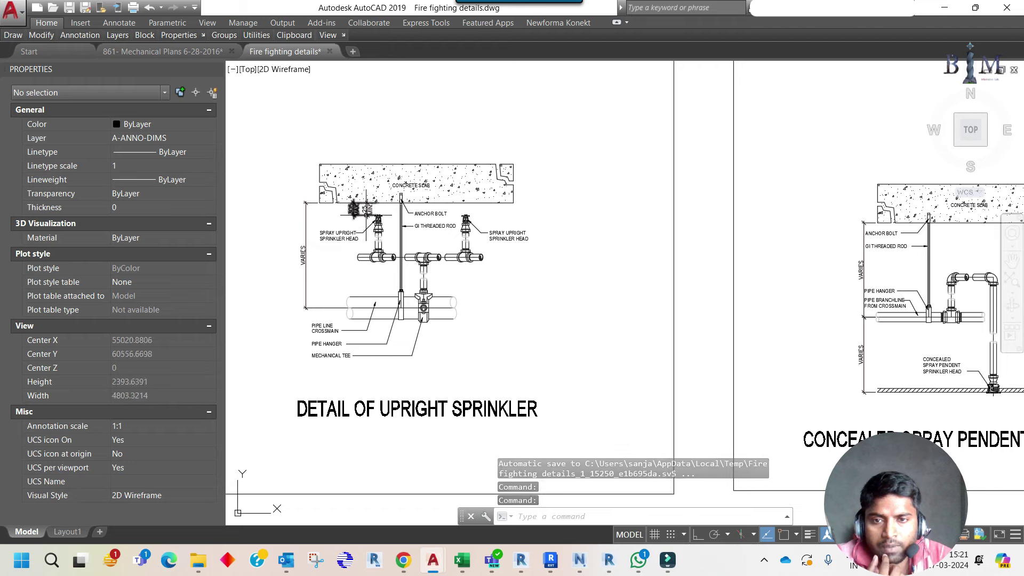
scroll(401, 215, "up", 5)
middle_click_drag(374, 199, 433, 187)
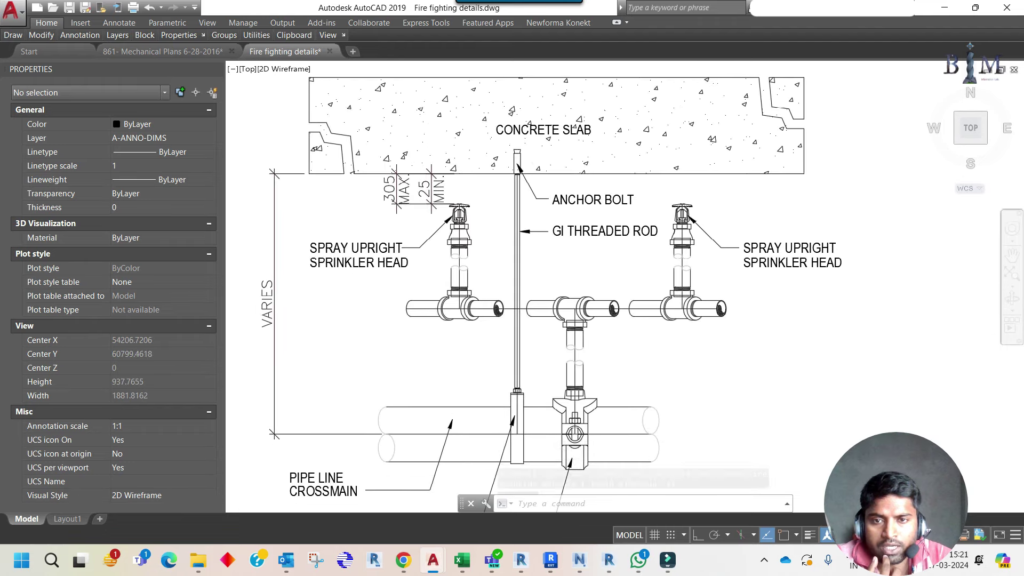
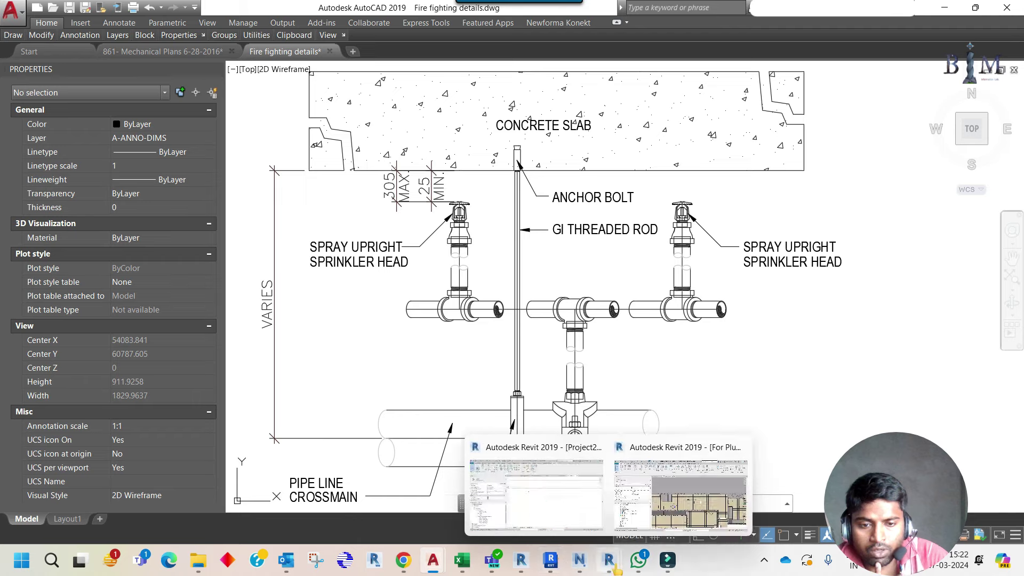
Switch from the AutoCAD sprinkler detail to the Revit project's Section 1 view
left_click(587, 516)
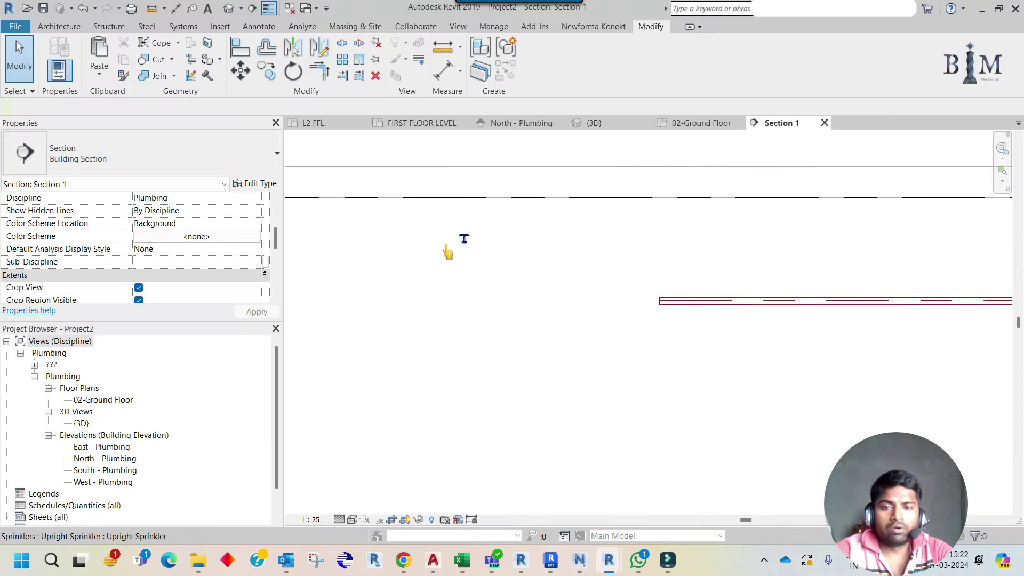
Dimension the sprinkler to the slab and set the distance to 150
key("i")
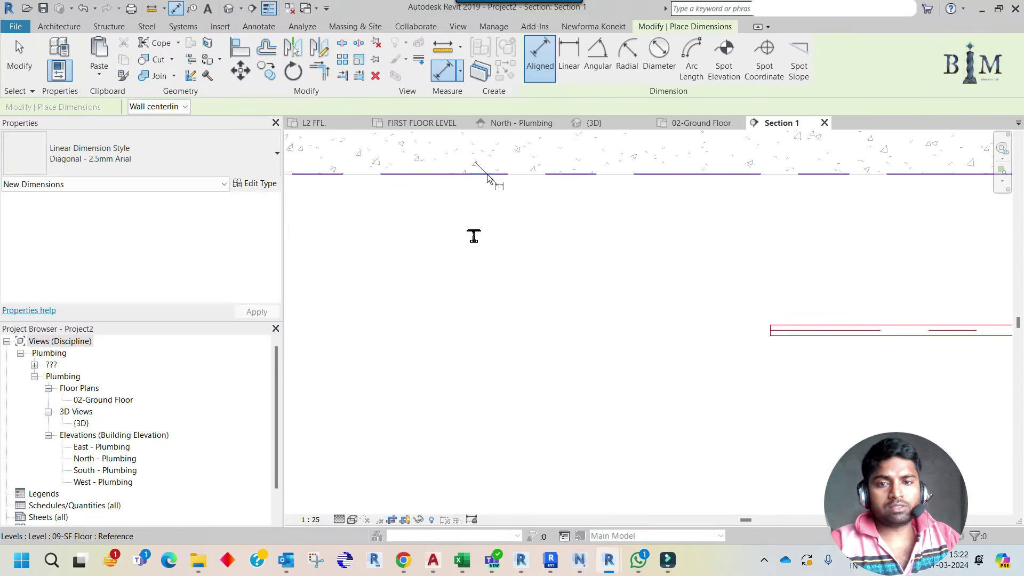
scroll(478, 229, "up", 1)
left_click(476, 229)
scroll(472, 239, "down", 1)
left_click(475, 237)
key("Escape")
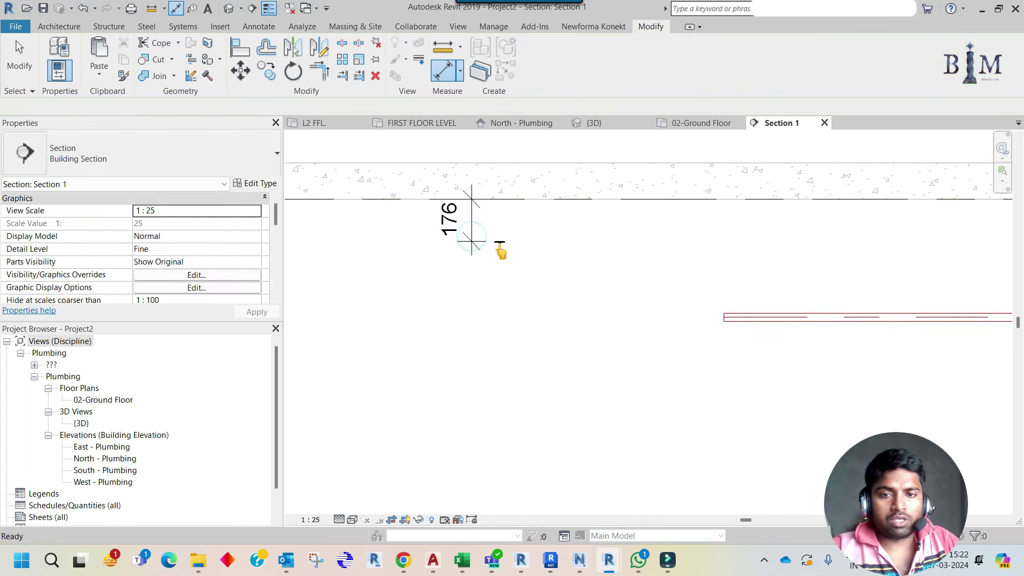
left_click(499, 248)
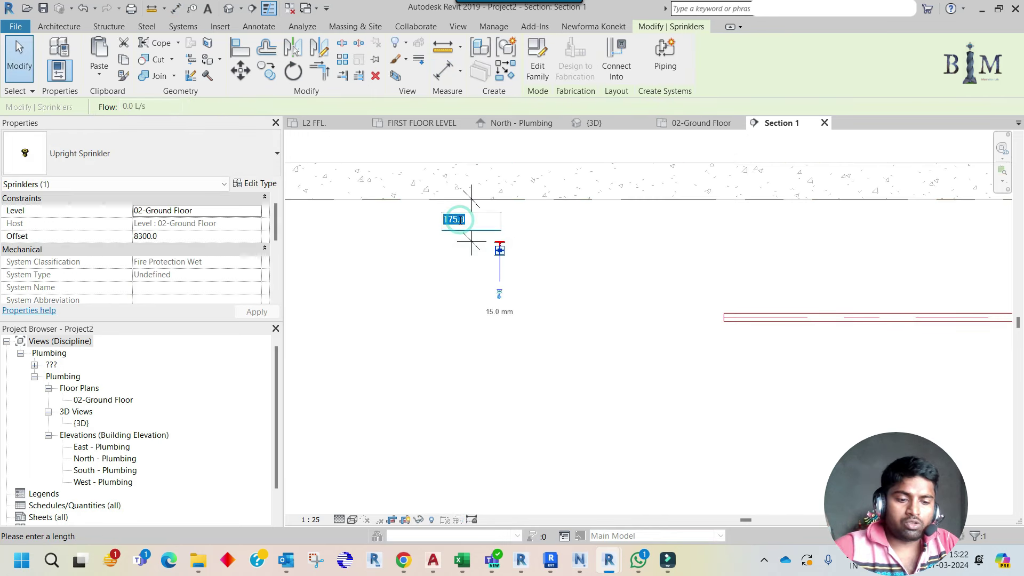
left_click(440, 292)
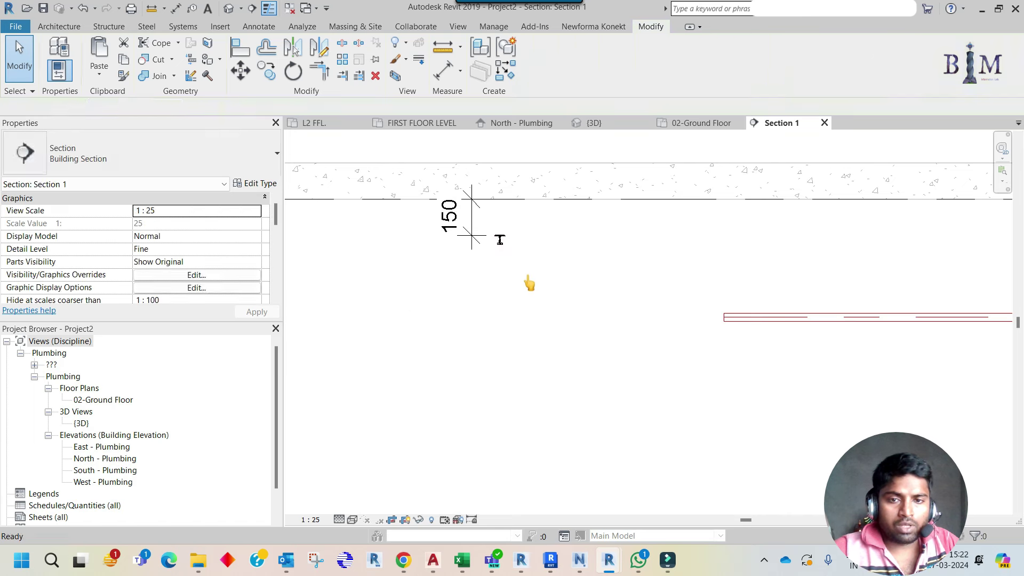
Draw a vertical drop pipe up from the main pipe's end toward the sprinkler
scroll(507, 258, "down", 1)
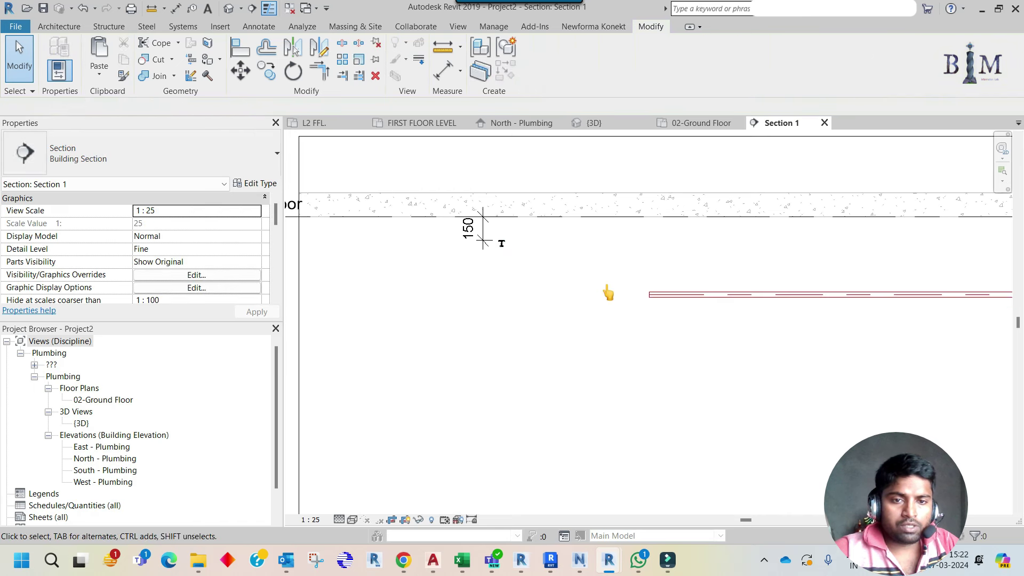
right_click(670, 269)
left_click(686, 263)
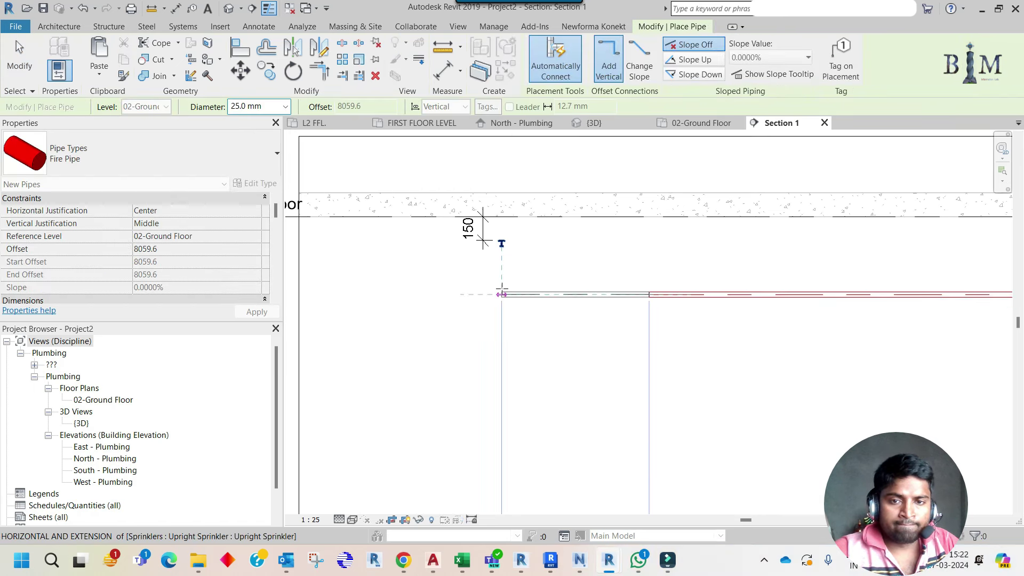
left_click(501, 260)
key("Escape")
key("Escape")
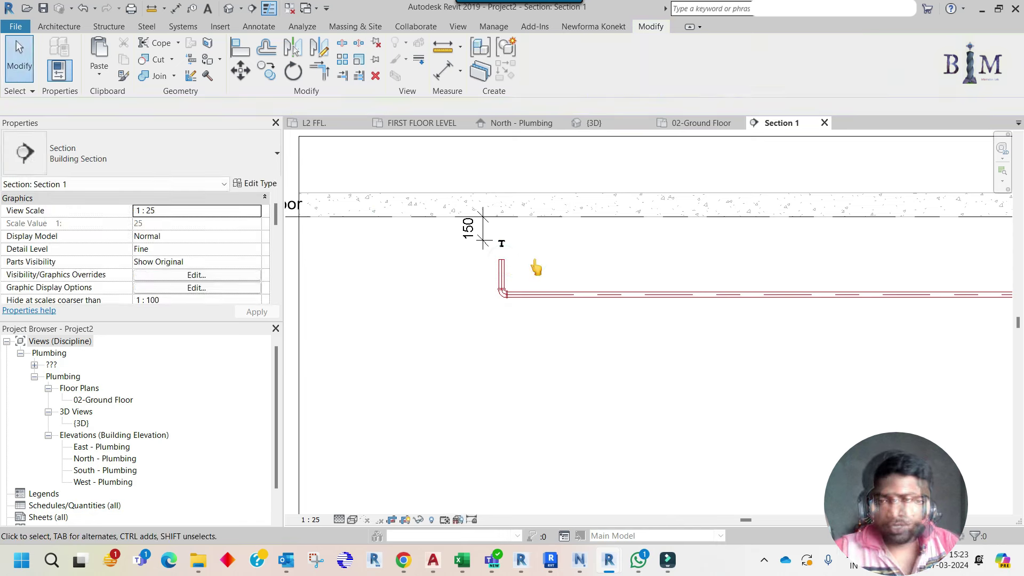
Check the sprinkler's connection and split the vertical drop into two pieces
left_click(504, 245)
scroll(487, 335, "up", 2)
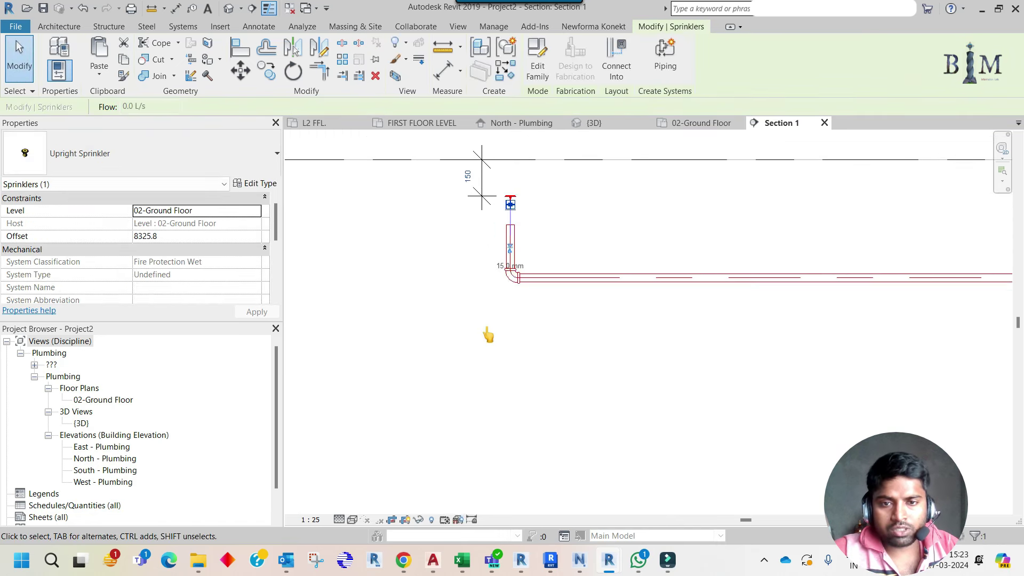
key("Escape")
key("s")
key("l")
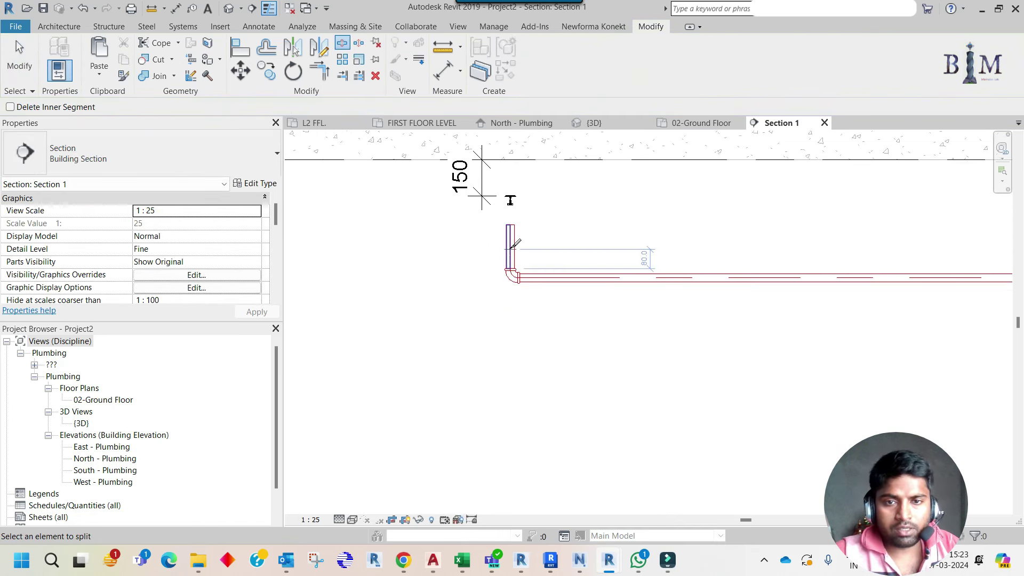
left_click(510, 235)
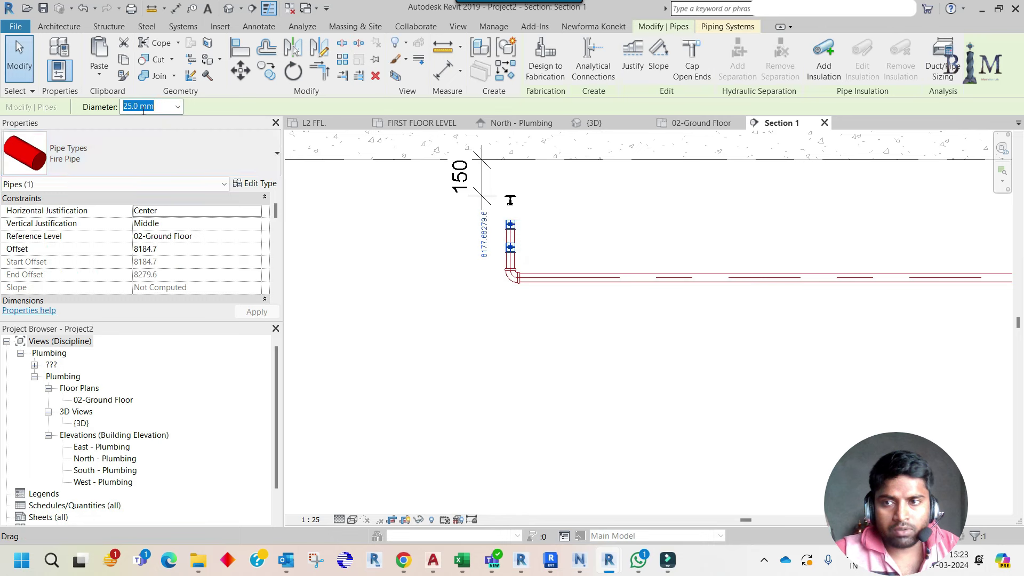
key("Escape")
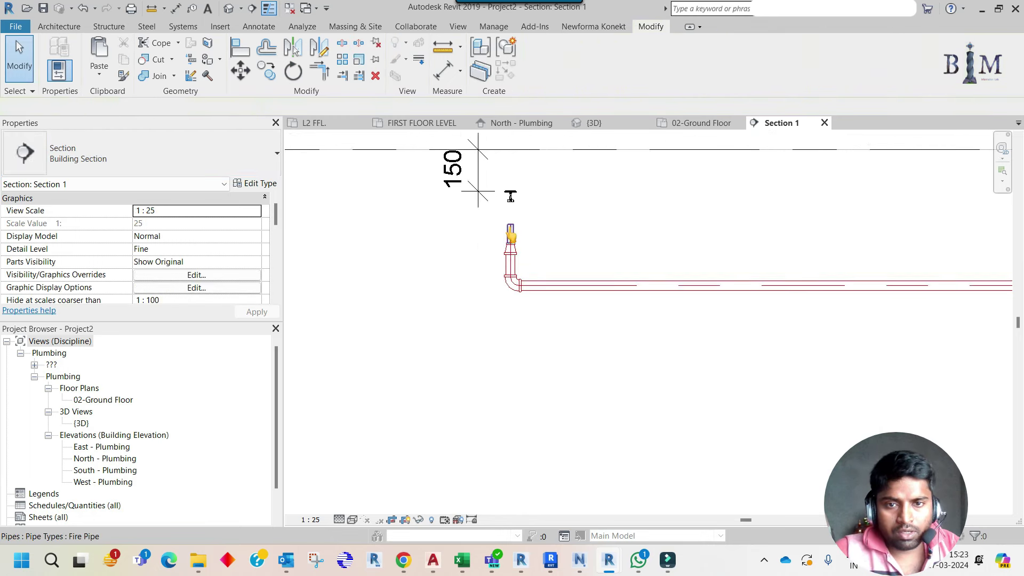
Drag the reducing fitting up to the sprinkler inlet
scroll(511, 235, "up", 1)
left_click(510, 237)
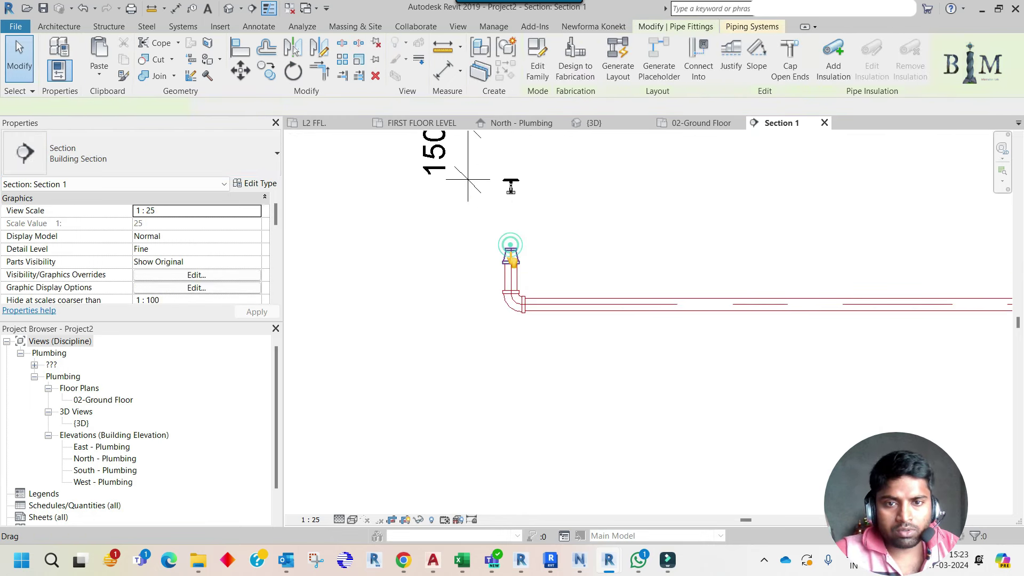
left_click_drag(511, 217, 511, 204)
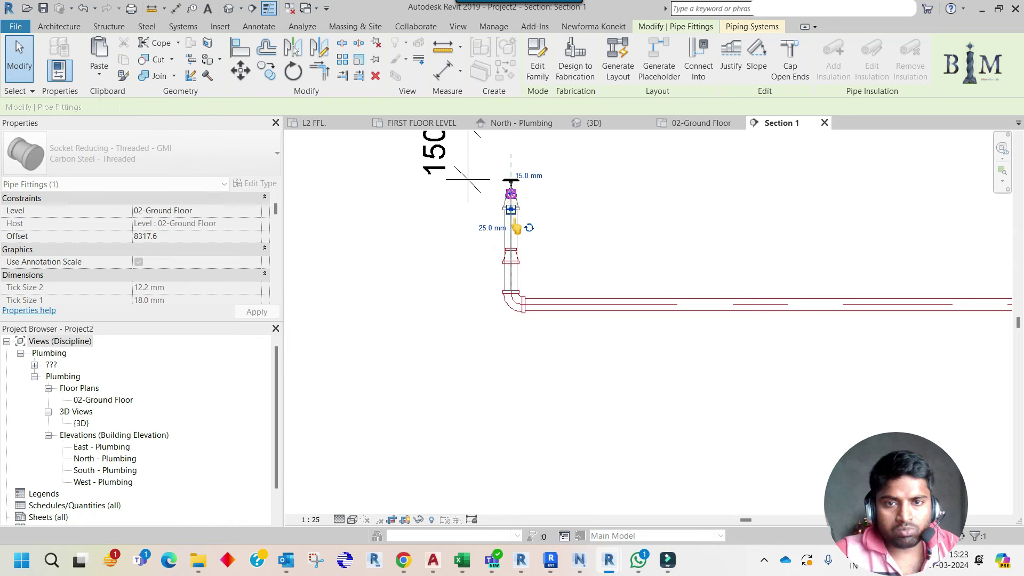
left_click(480, 263)
scroll(464, 279, "down", 3)
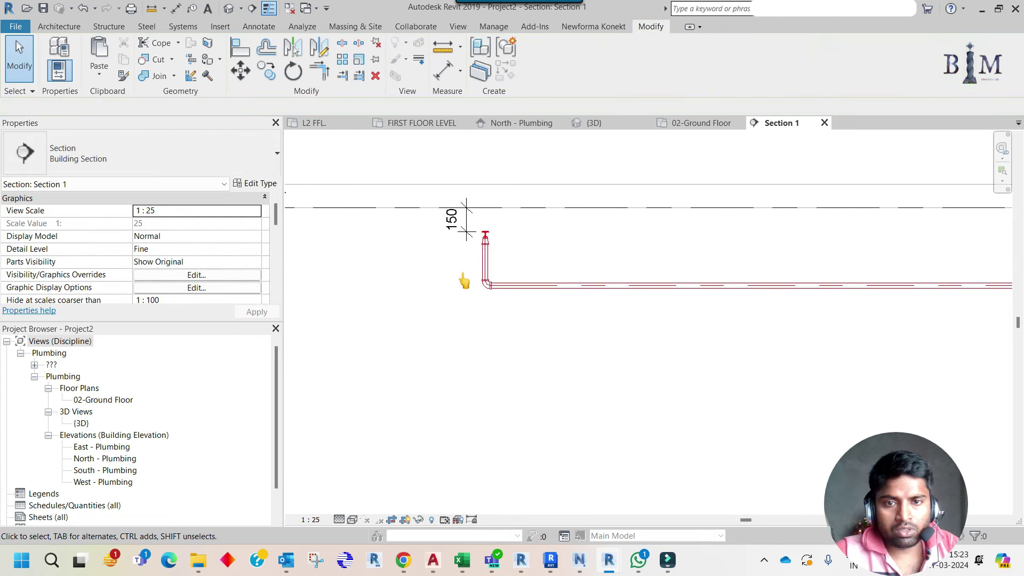
Select the main pipe and start an aligned dimension from the ceiling line
left_click(500, 281)
scroll(500, 281, "up", 2)
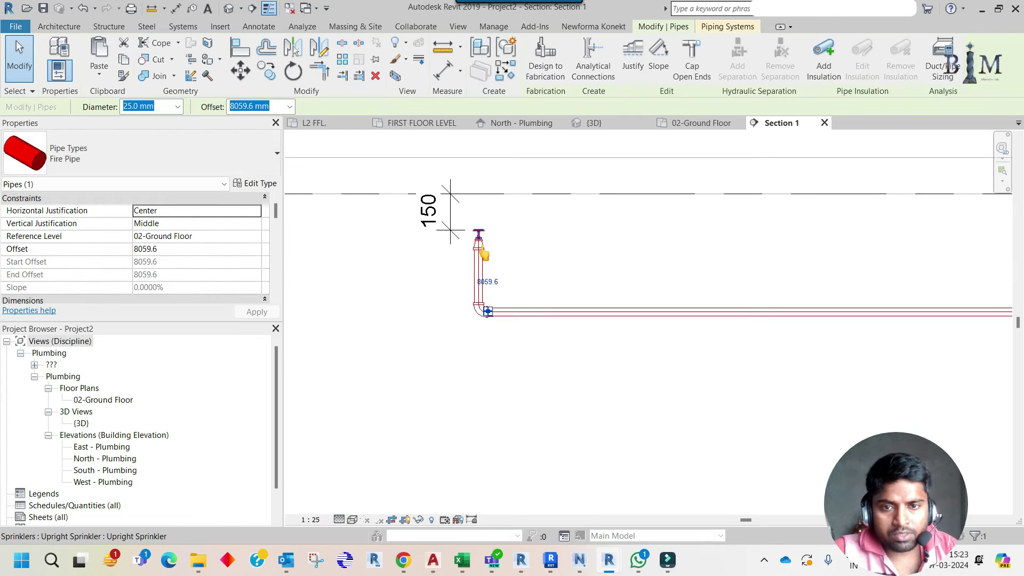
scroll(500, 282, "up", 2)
scroll(513, 324, "down", 1)
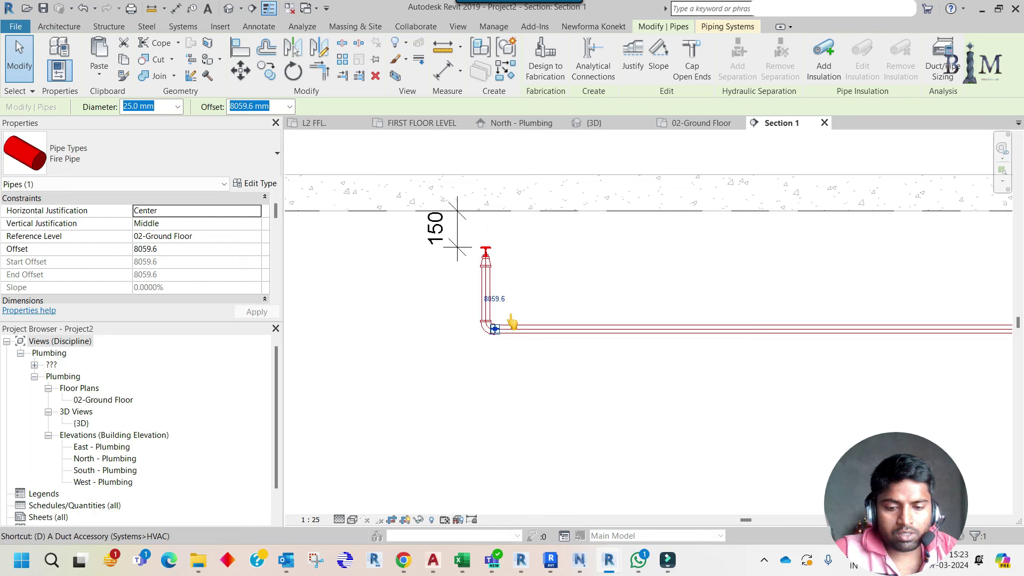
key("d")
key("i")
left_click(565, 327)
Finish the 490 dimension to the main pipe and change it to 300
left_click(554, 280)
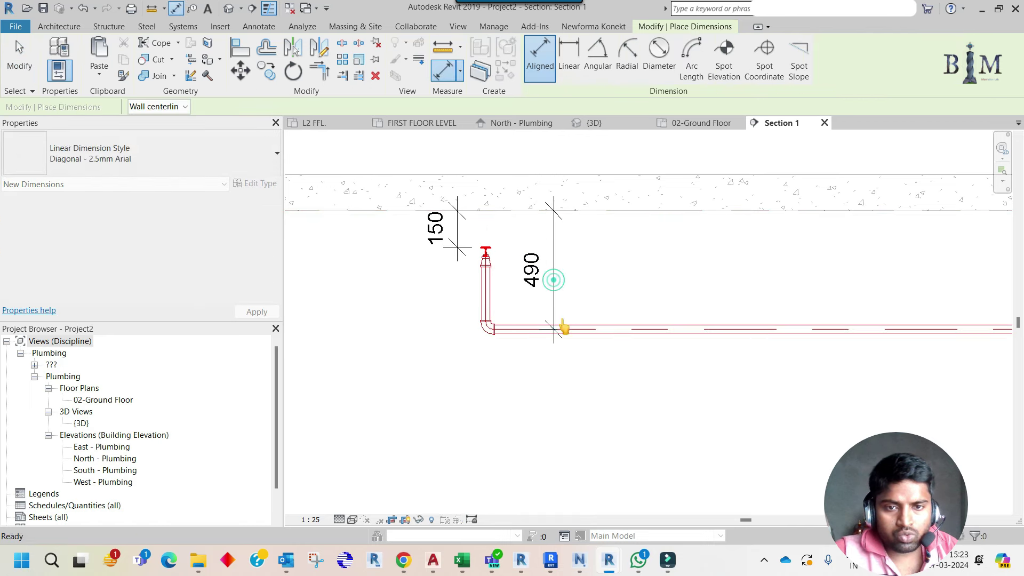
key("Escape")
left_click(539, 272)
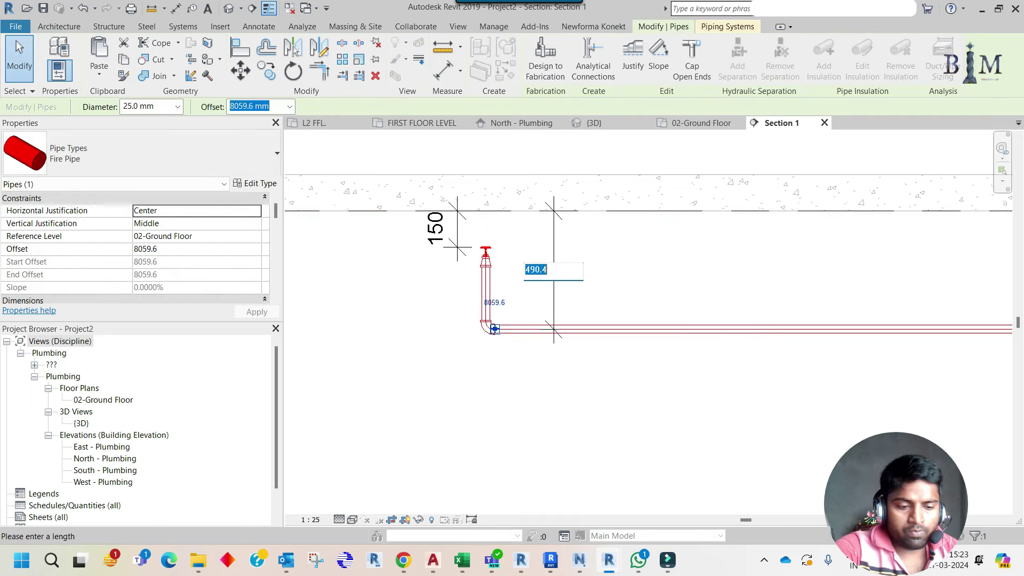
key("Return")
key("Escape")
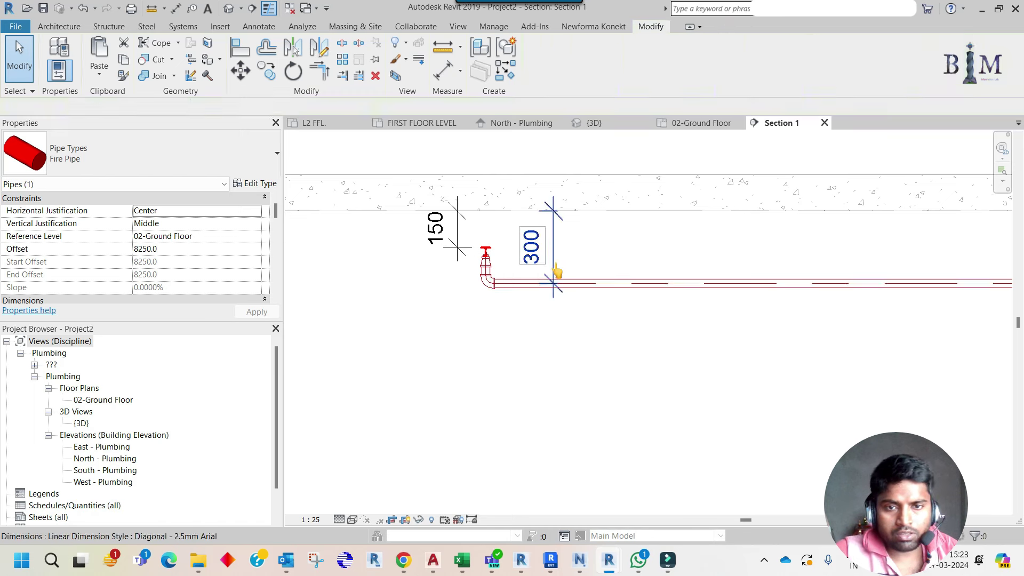
Zoom in and out to review the raised pipe run in Section 1
scroll(443, 259, "up", 1)
scroll(464, 268, "up", 2)
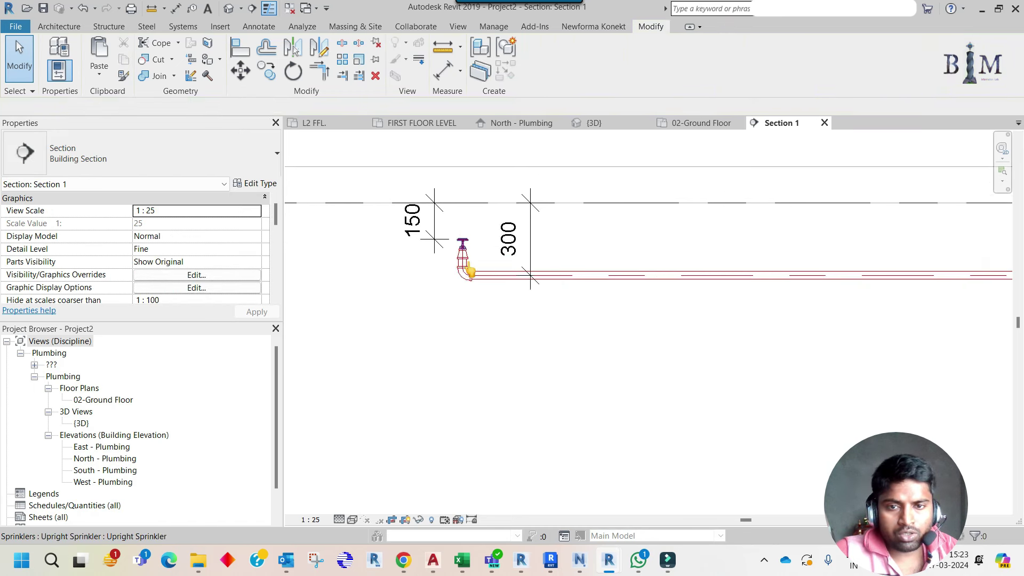
scroll(469, 270, "up", 2)
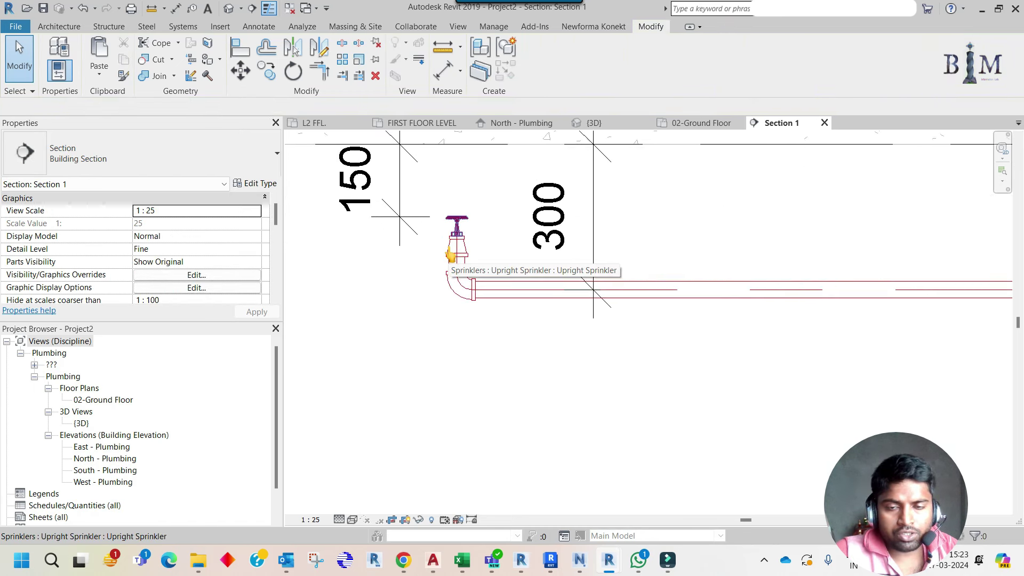
scroll(452, 255, "down", 1)
scroll(456, 257, "down", 2)
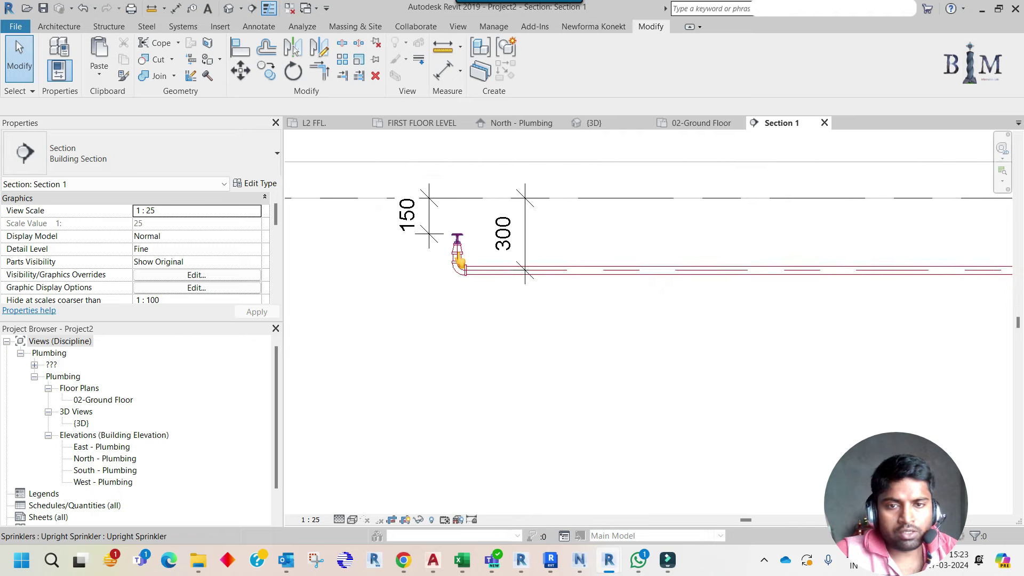
scroll(458, 258, "down", 2)
scroll(475, 266, "down", 1)
scroll(468, 267, "up", 2)
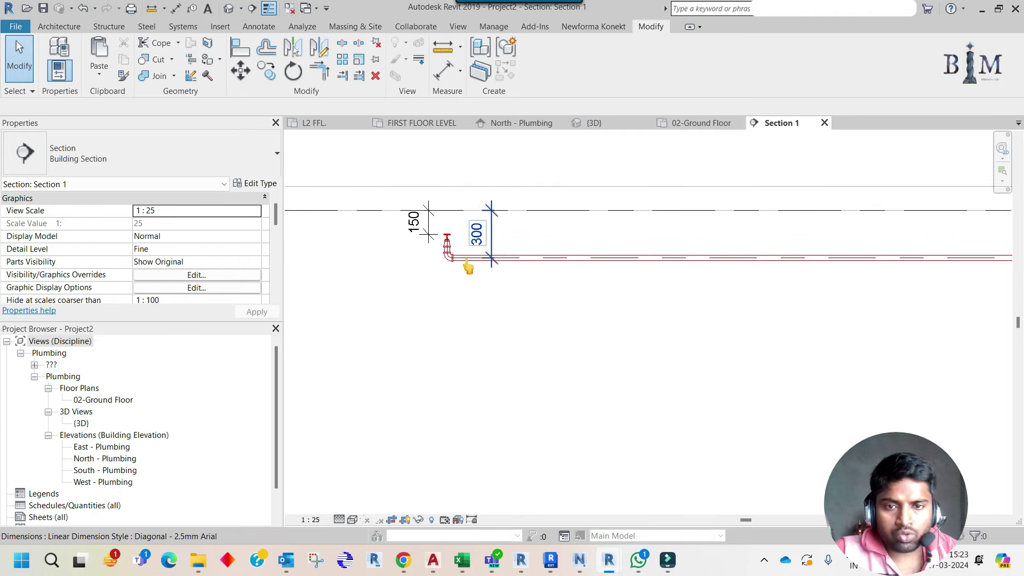
scroll(519, 261, "down", 2)
scroll(515, 259, "down", 1)
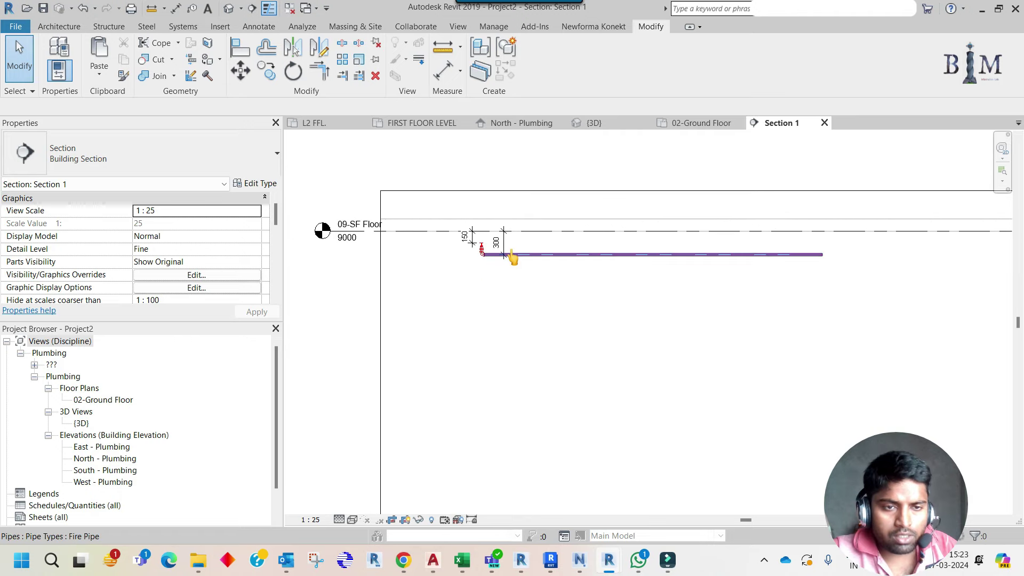
scroll(515, 259, "down", 1)
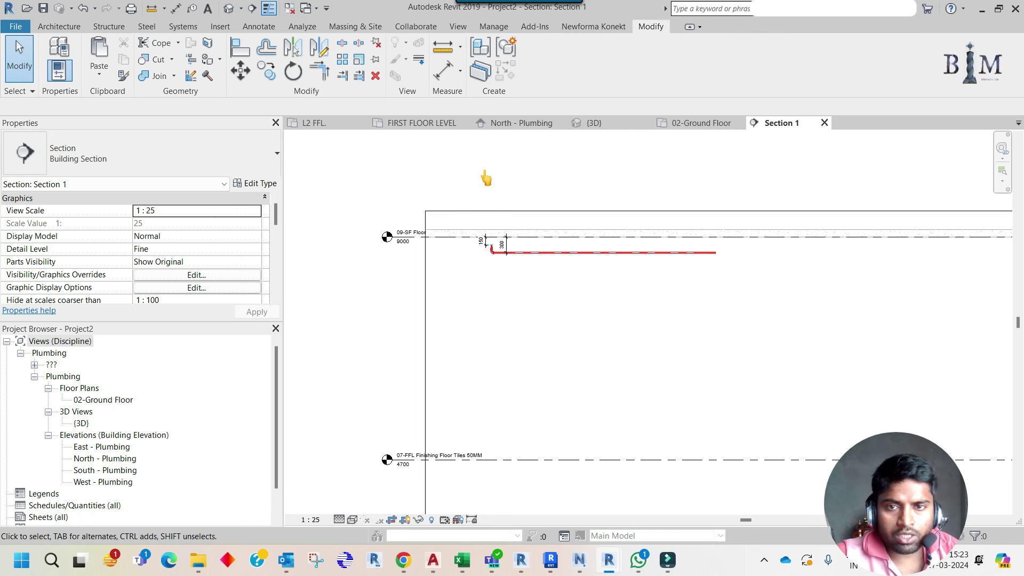
On the 02-Ground Floor plan, select the sprinkler at the main pipe's end
left_click(699, 123)
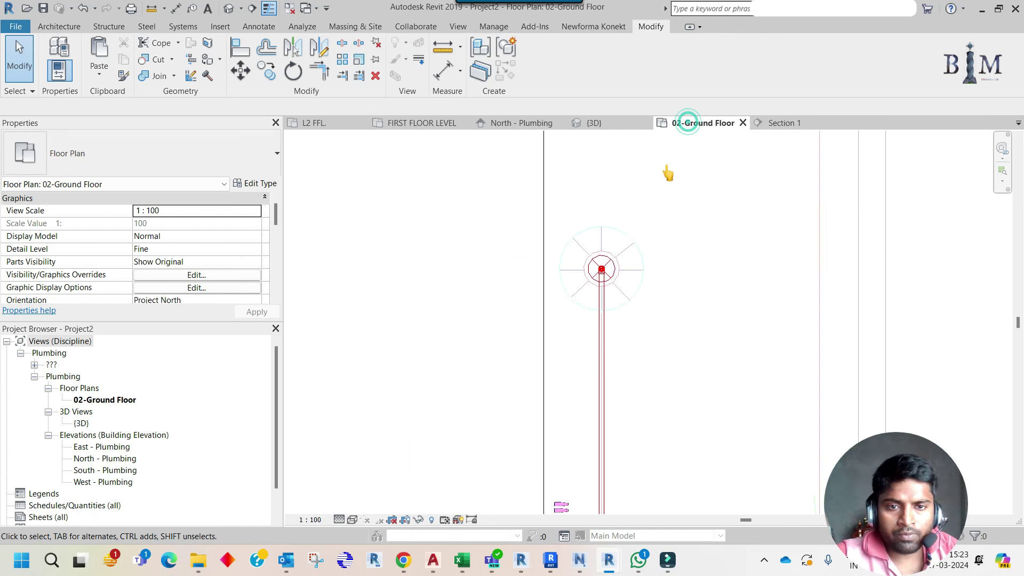
left_click(608, 259)
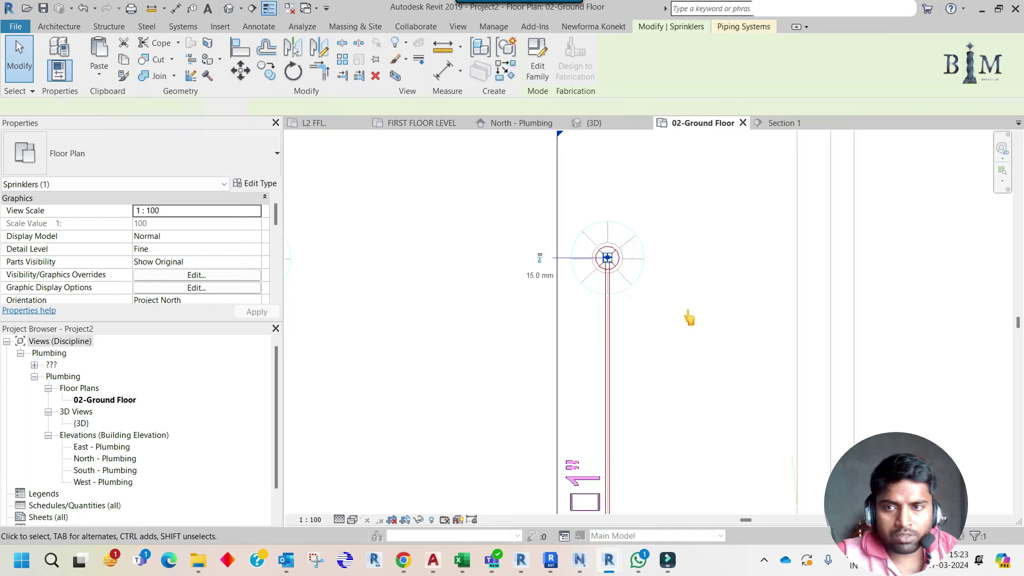
scroll(687, 391, "down", 1)
scroll(656, 222, "down", 1)
scroll(661, 231, "down", 1)
scroll(667, 219, "down", 1)
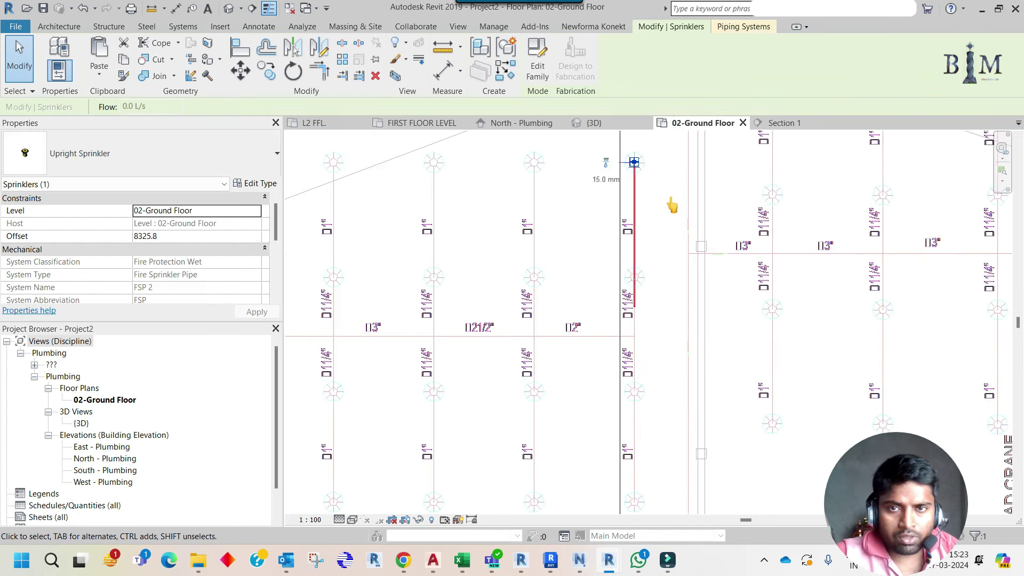
Copy the sprinkler from its centre onto the branch pipe's end
left_click(263, 71)
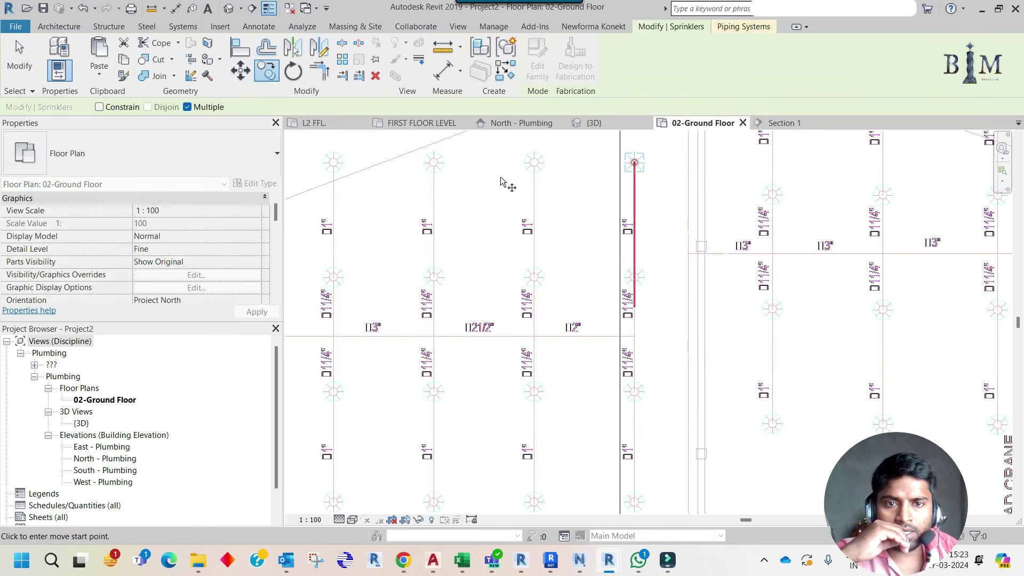
scroll(583, 297, "up", 1)
scroll(654, 288, "up", 1)
scroll(629, 274, "up", 2)
scroll(649, 279, "up", 1)
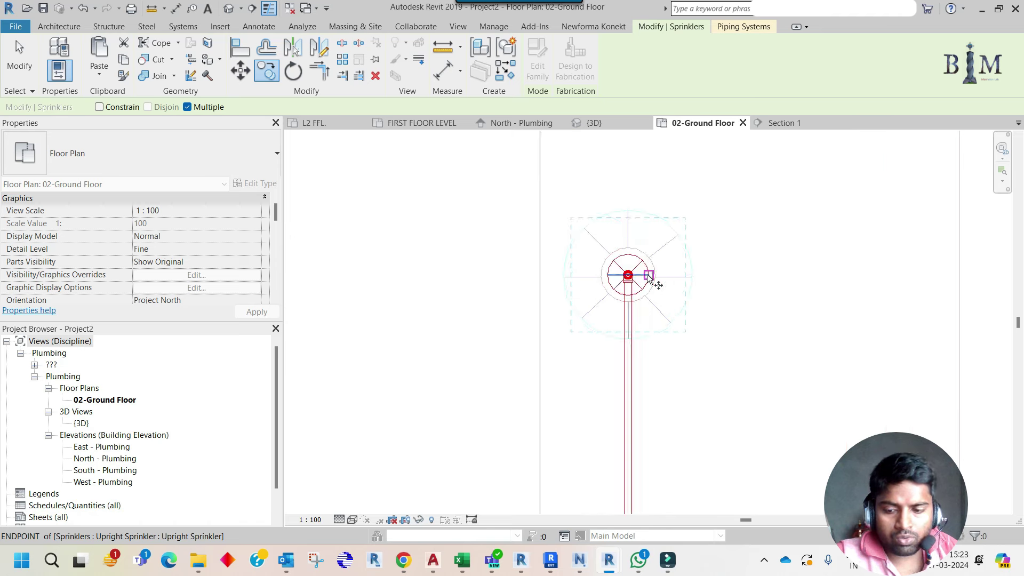
left_click(646, 290)
scroll(640, 282, "down", 2)
middle_click_drag(656, 213, 630, 373)
scroll(618, 331, "up", 2)
scroll(603, 304, "up", 1)
left_click(592, 297)
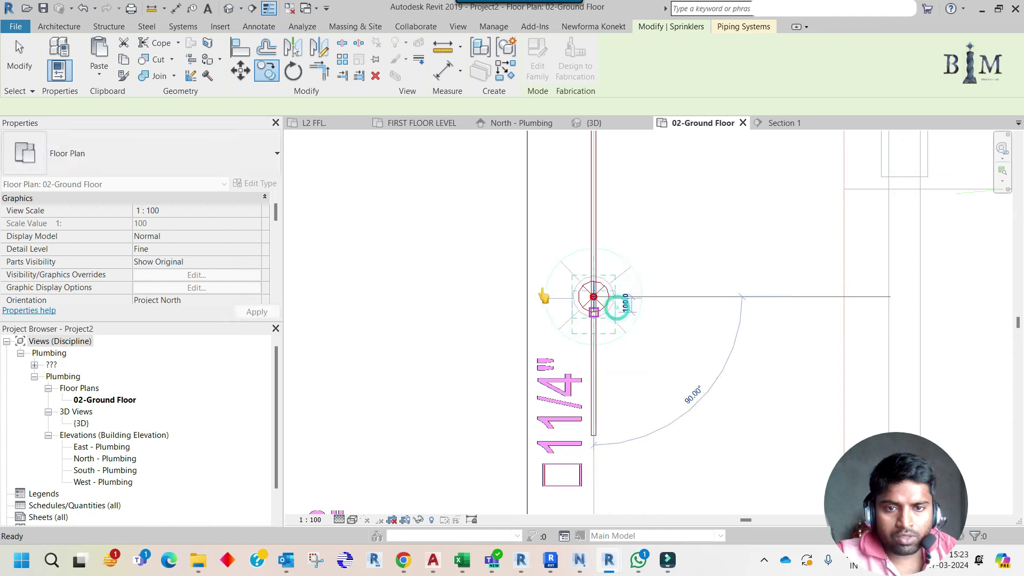
key("Escape")
Go to Section 1 from the section line and window-select the sprinkler valve and pipe
right_click(524, 282)
left_click(570, 277)
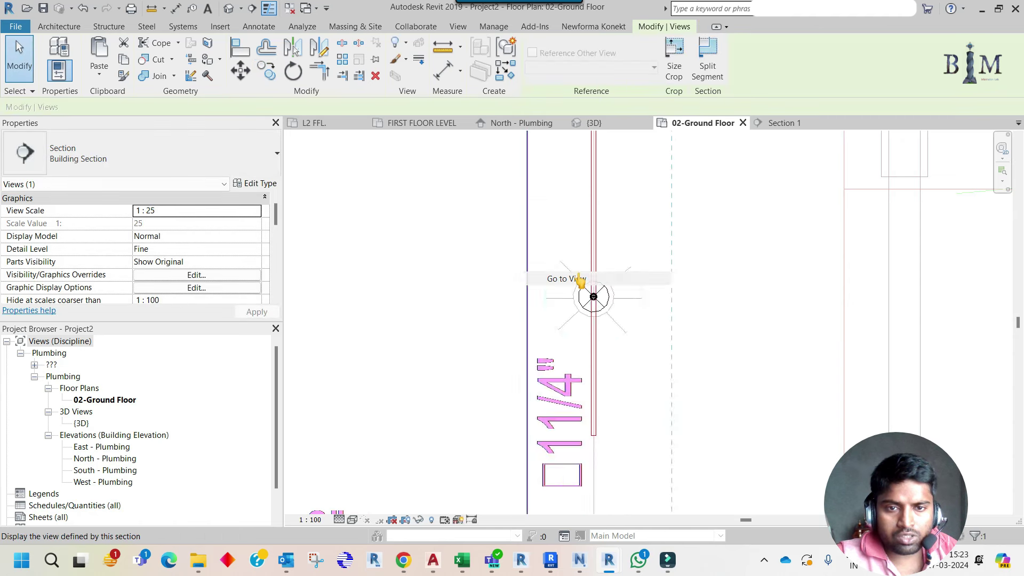
scroll(439, 265, "up", 2)
scroll(425, 249, "up", 3)
scroll(415, 243, "up", 3)
left_click_drag(385, 215, 485, 309)
Start copying the valve and pipe from the valve endpoint, then cancel the copy
left_click(266, 68)
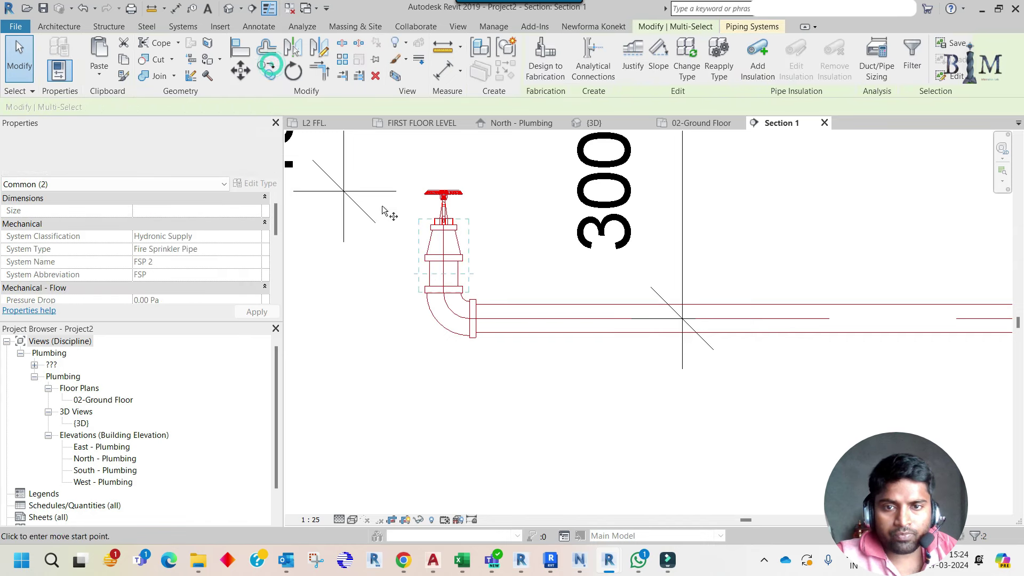
scroll(443, 235, "up", 2)
scroll(444, 234, "up", 2)
scroll(444, 235, "up", 2)
left_click(444, 235)
scroll(446, 229, "down", 2)
scroll(534, 251, "down", 2)
scroll(719, 273, "down", 1)
scroll(719, 272, "down", 1)
scroll(693, 247, "up", 2)
scroll(683, 237, "up", 1)
scroll(672, 224, "up", 1)
scroll(677, 216, "up", 1)
scroll(669, 213, "up", 1)
scroll(677, 210, "up", 1)
scroll(672, 224, "up", 1)
scroll(671, 238, "down", 3)
key("Escape")
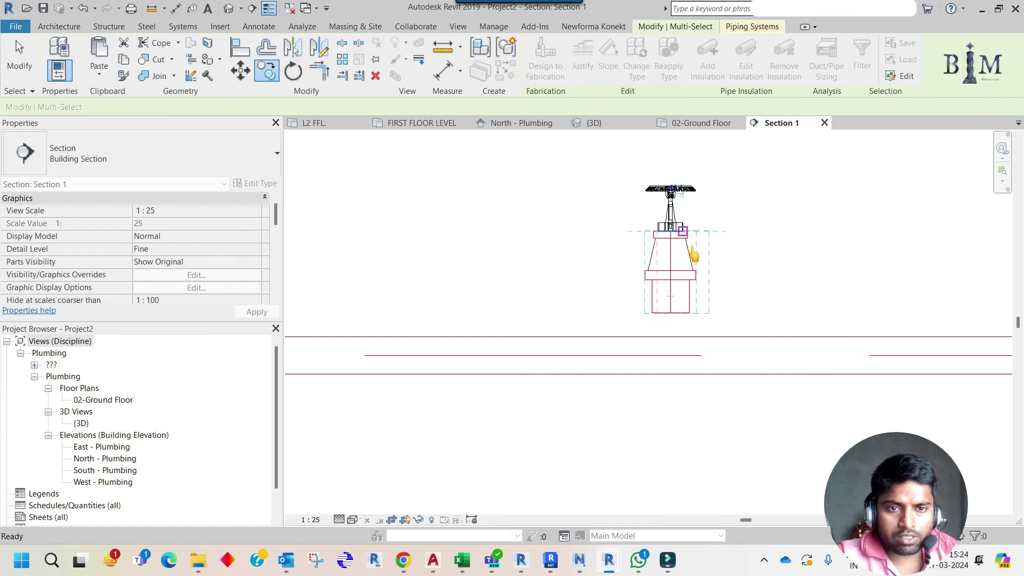
key("Escape")
Inspect the reducing socket, then Trim/Extend to Corner the sprinkler into the branch pipe
left_click(688, 257)
scroll(679, 233, "up", 2)
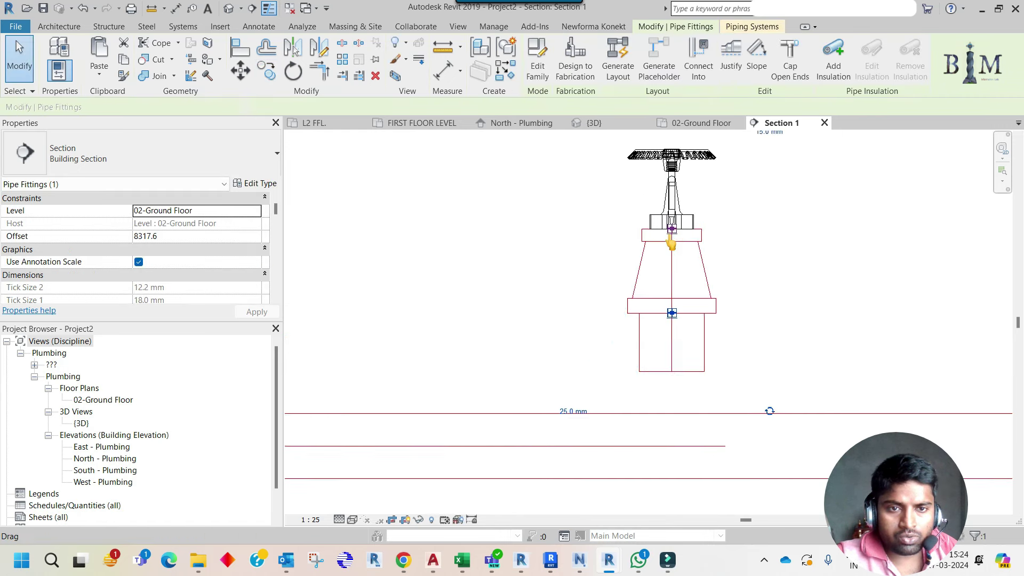
scroll(680, 239, "up", 1)
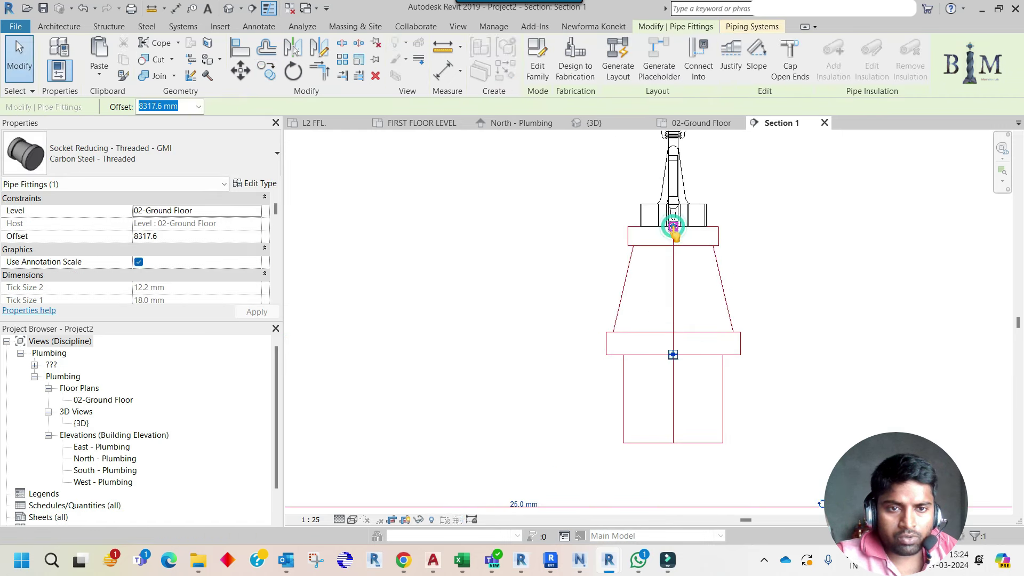
key("Escape")
scroll(673, 234, "down", 2)
scroll(662, 237, "down", 2)
scroll(659, 241, "down", 2)
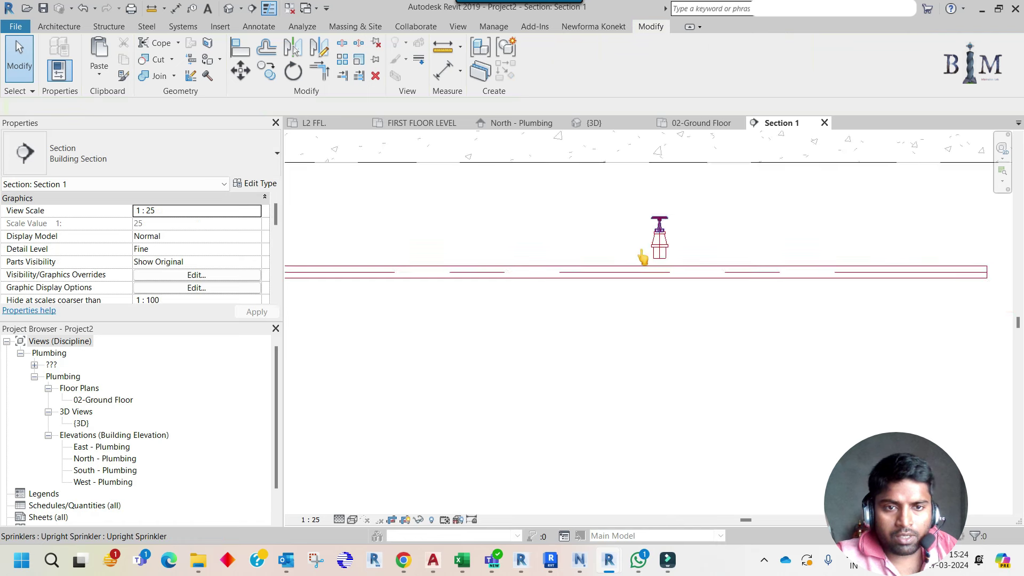
left_click(354, 81)
left_click(645, 275)
key("Escape")
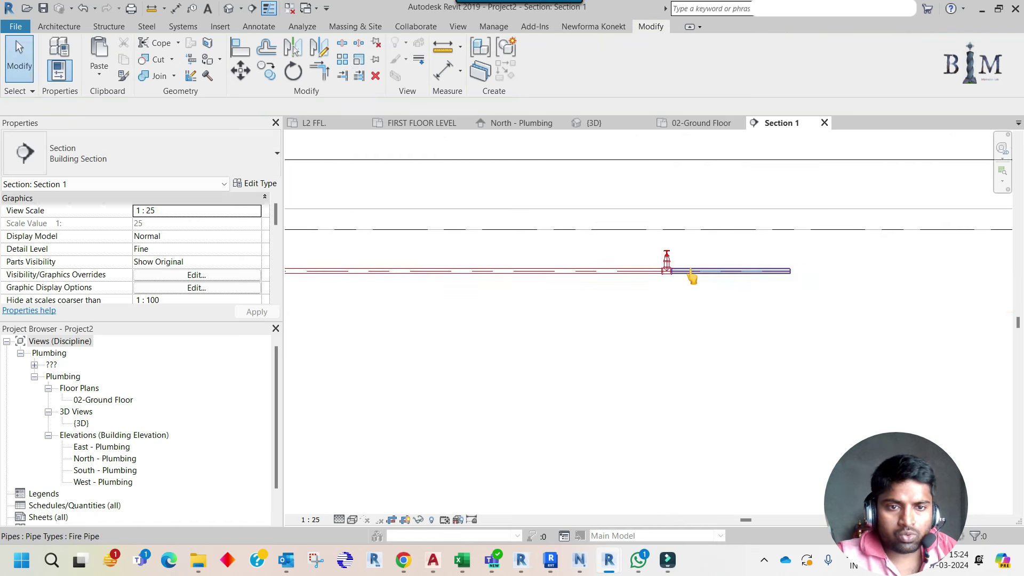
scroll(685, 277, "down", 4)
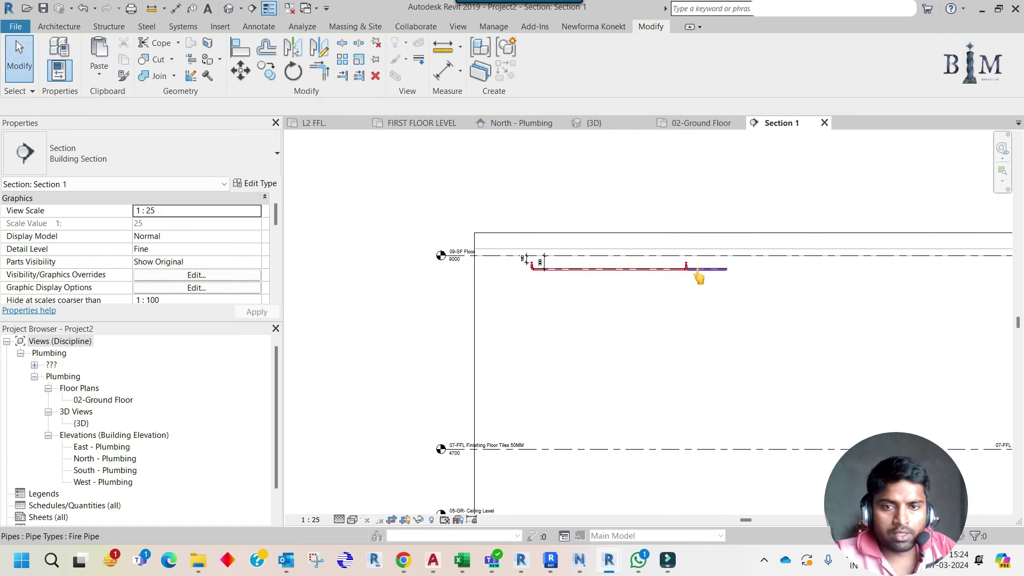
On 02-Ground Floor, mirror-copy the branch line and sprinklers across the main
left_click(676, 126)
scroll(656, 315, "down", 3)
scroll(682, 296, "down", 2)
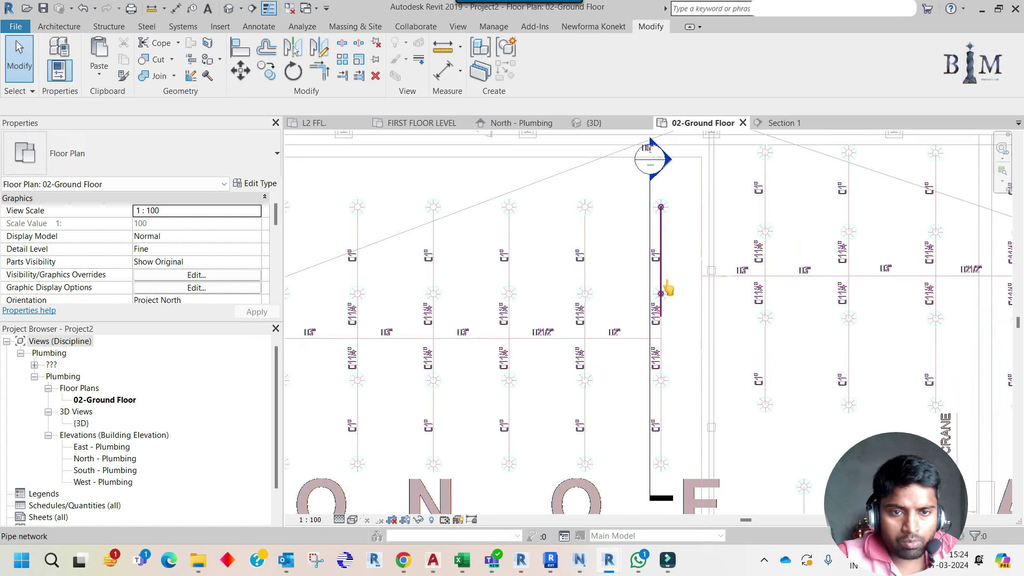
left_click(667, 288)
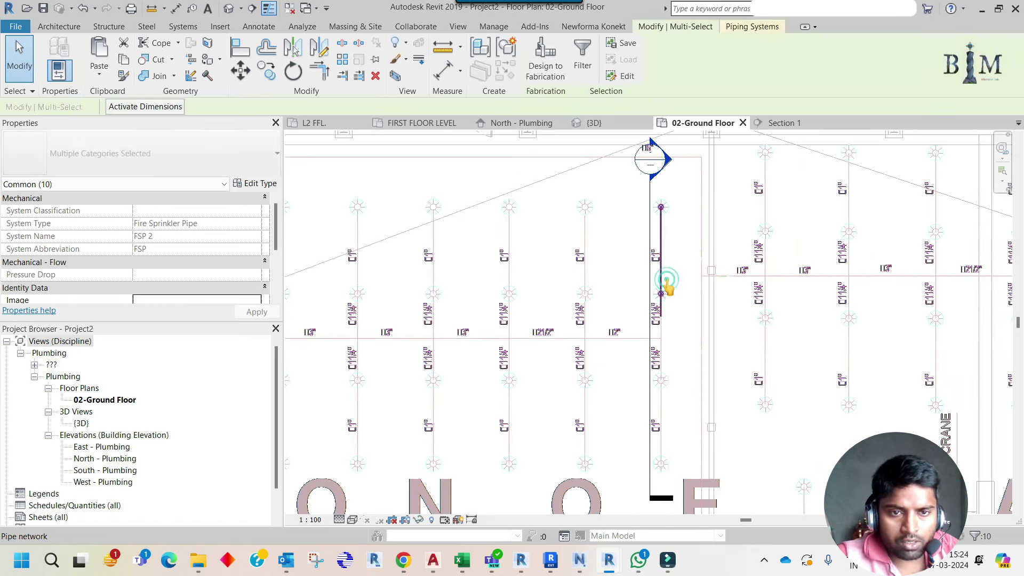
left_click(324, 60)
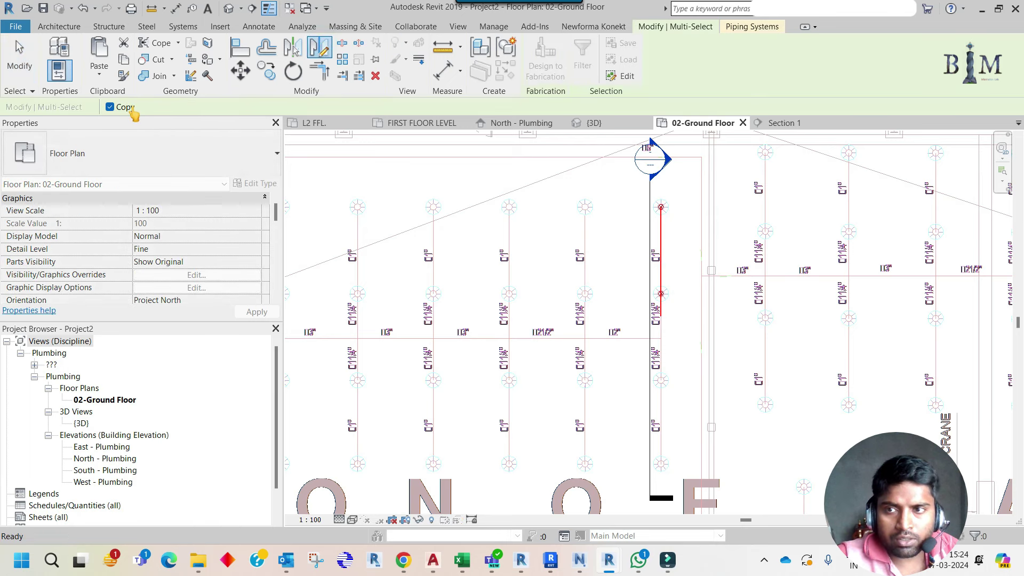
scroll(634, 340, "up", 2)
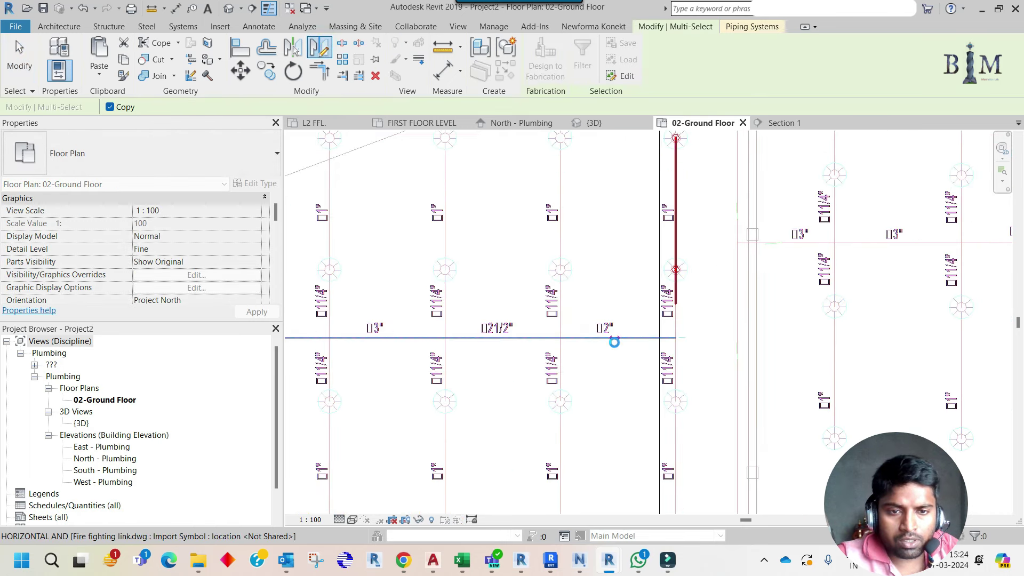
scroll(675, 339, "up", 3)
scroll(666, 327, "up", 2)
Move the mirrored branch line from a sprinkler centre into its aligned position
key("m")
key("v")
scroll(646, 325, "up", 2)
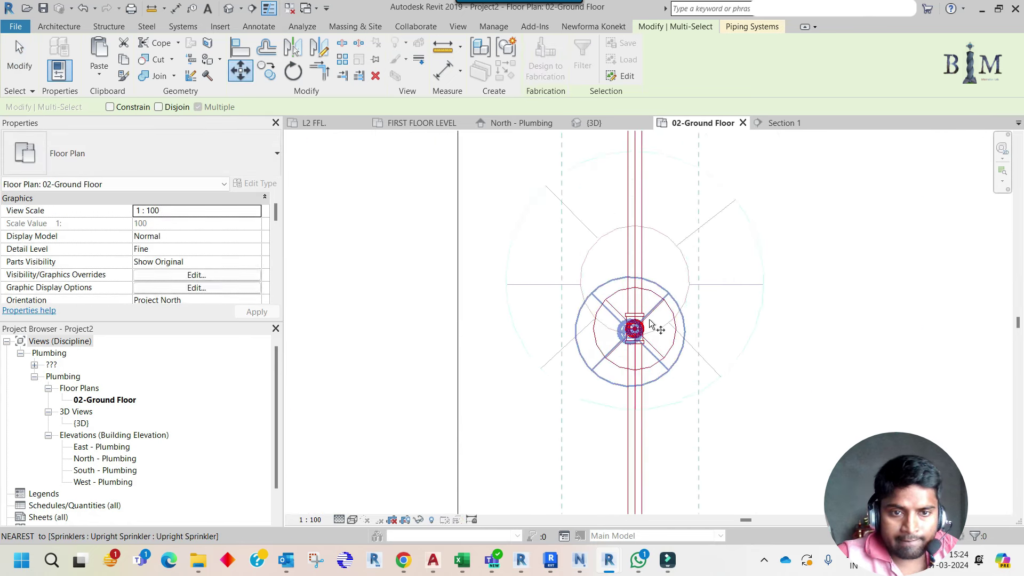
scroll(666, 342, "up", 2)
left_click(690, 352)
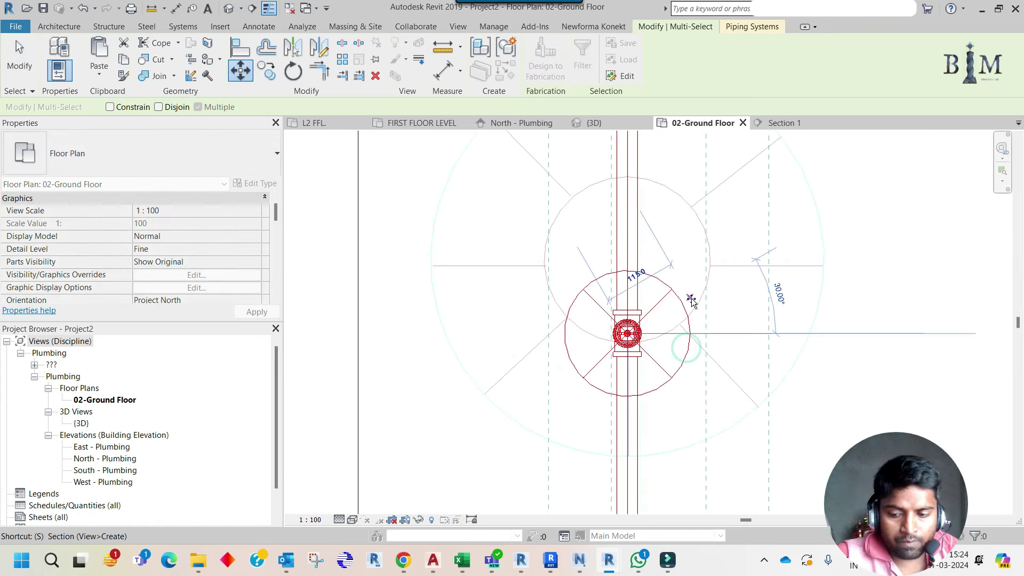
left_click(705, 277)
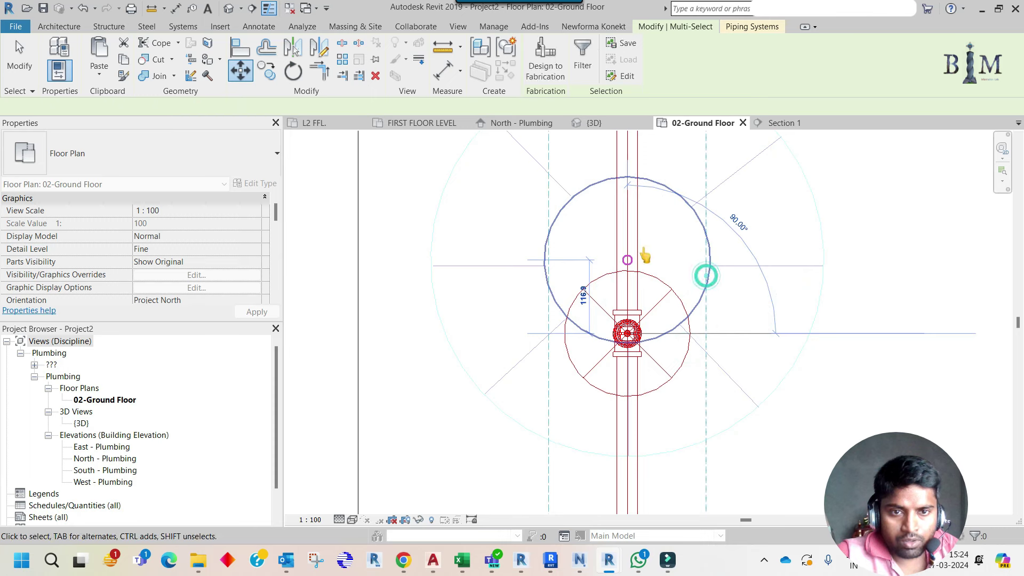
scroll(704, 278, "down", 3)
middle_click_drag(693, 347, 688, 370)
scroll(672, 357, "up", 2)
scroll(637, 442, "up", 2)
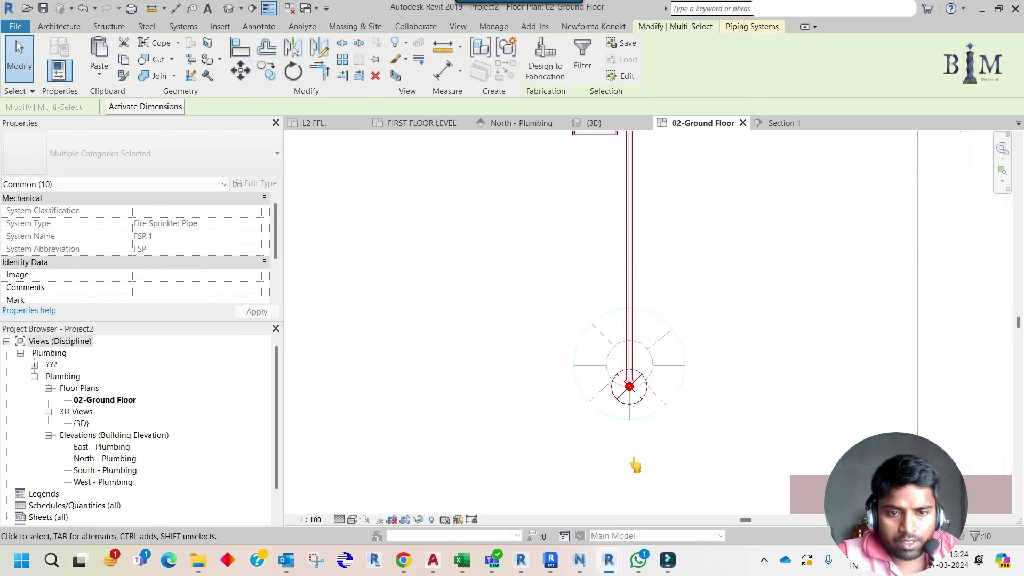
key("Escape")
Move the bottom sprinkler up onto the branch pipe's end
left_click(640, 395)
key("m")
key("v")
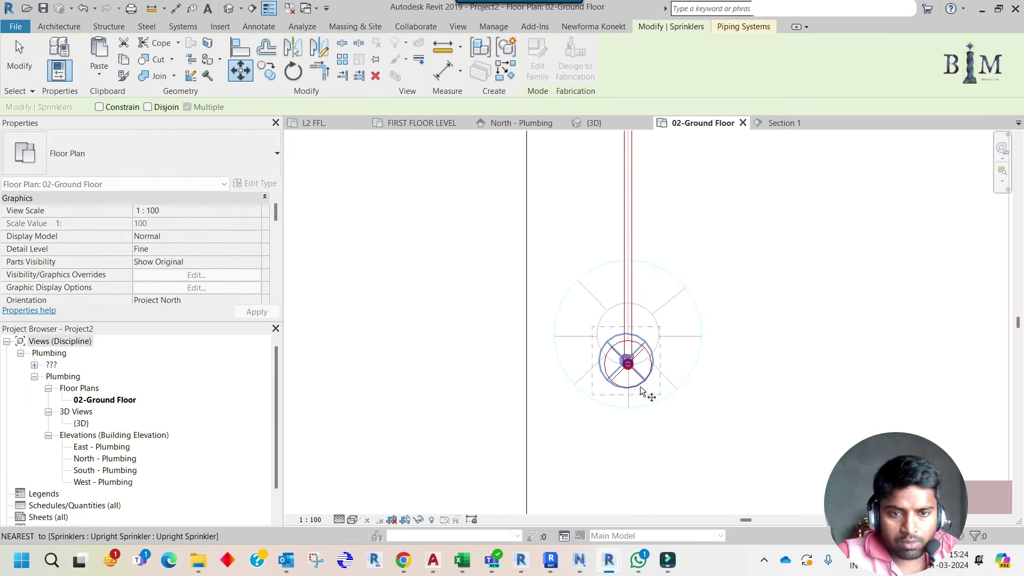
scroll(637, 376, "up", 2)
left_click(617, 352)
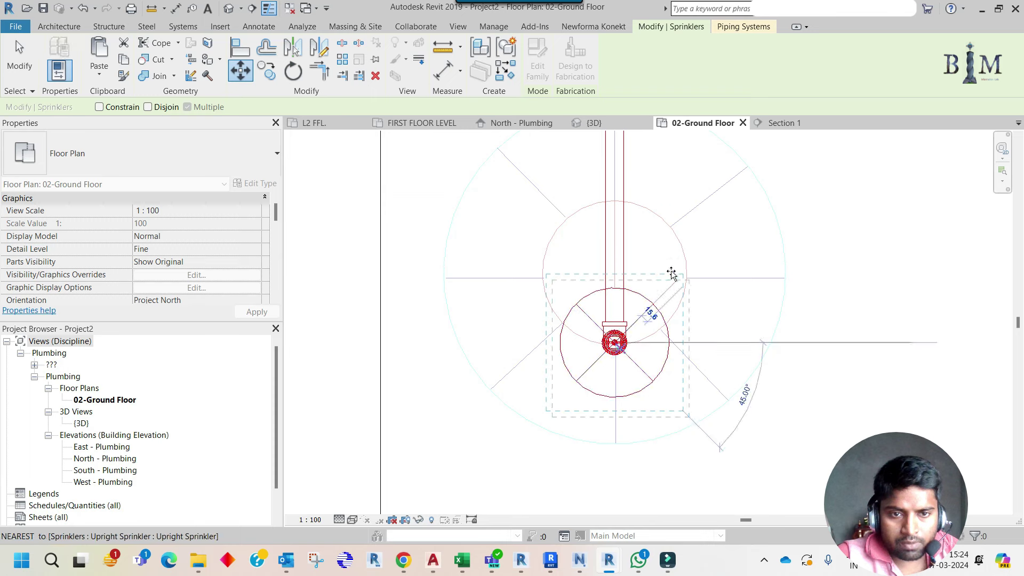
left_click(645, 449)
scroll(645, 453, "down", 2)
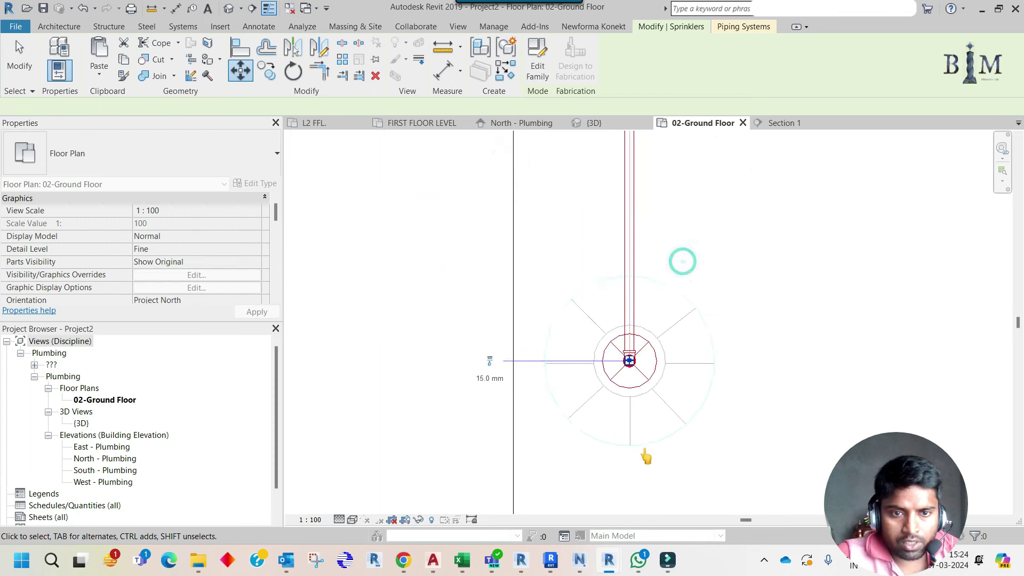
scroll(645, 452, "down", 2)
scroll(643, 443, "down", 2)
scroll(640, 421, "down", 2)
key("Escape")
Open Section 1 to review both branch runs with their sprinklers
double_click(635, 332)
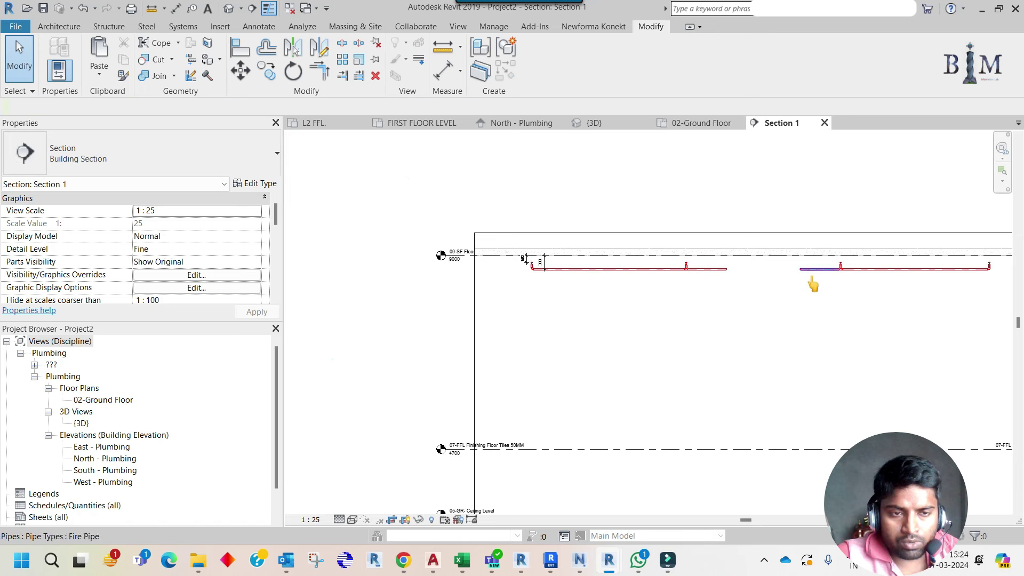
scroll(813, 285, "up", 1)
scroll(830, 281, "up", 1)
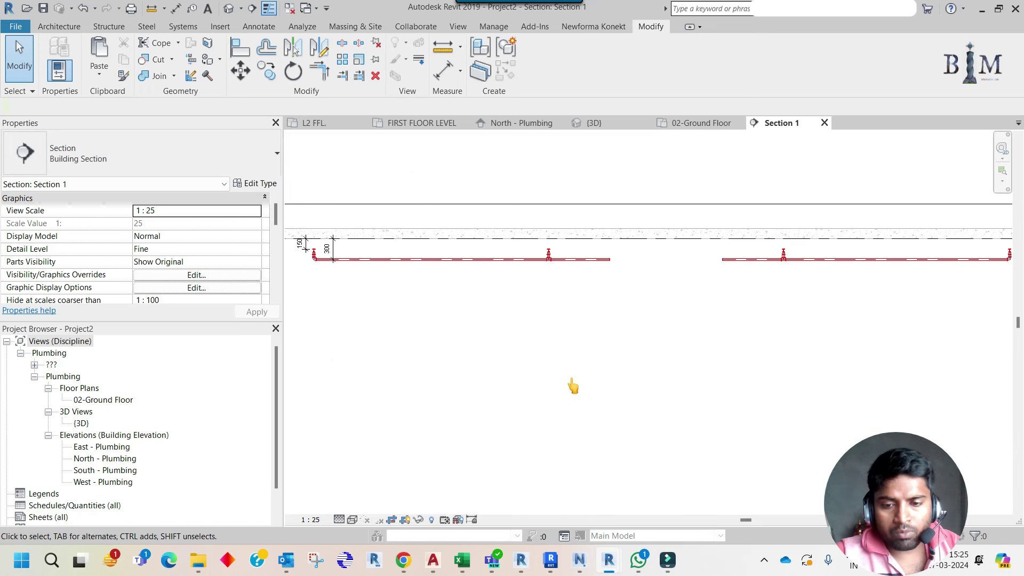
In AutoCAD's Fire fighting details drawing, pan to the NFPA 13 piping schedule tables
mouse_move(433, 560)
left_click(496, 509)
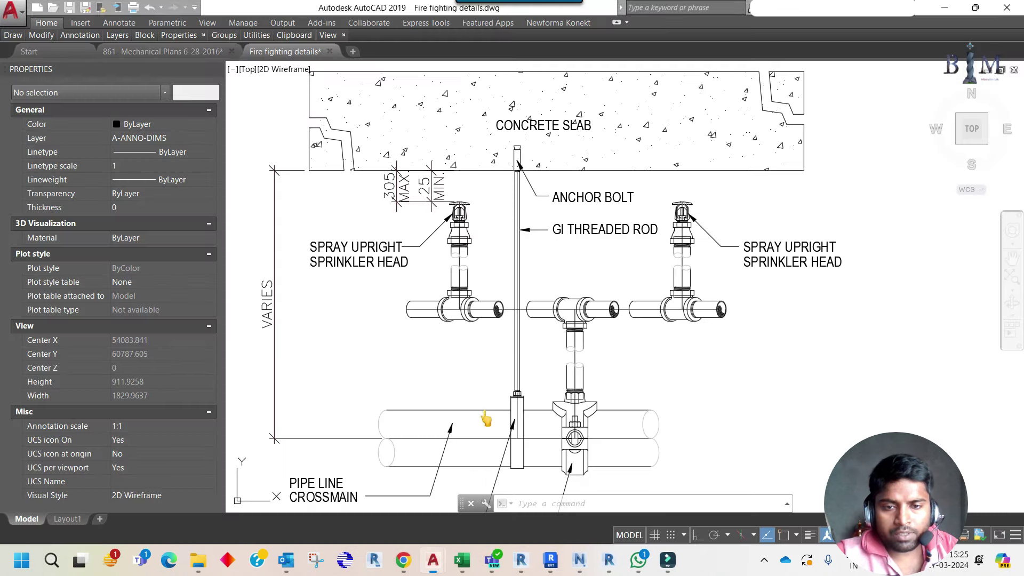
scroll(530, 325, "down", 4)
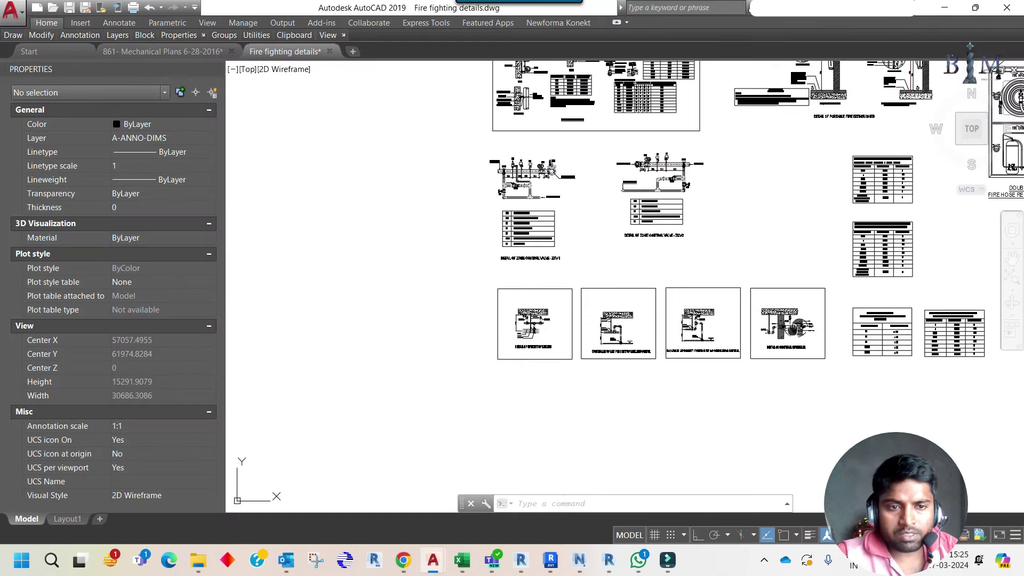
middle_click_drag(888, 308, 809, 317)
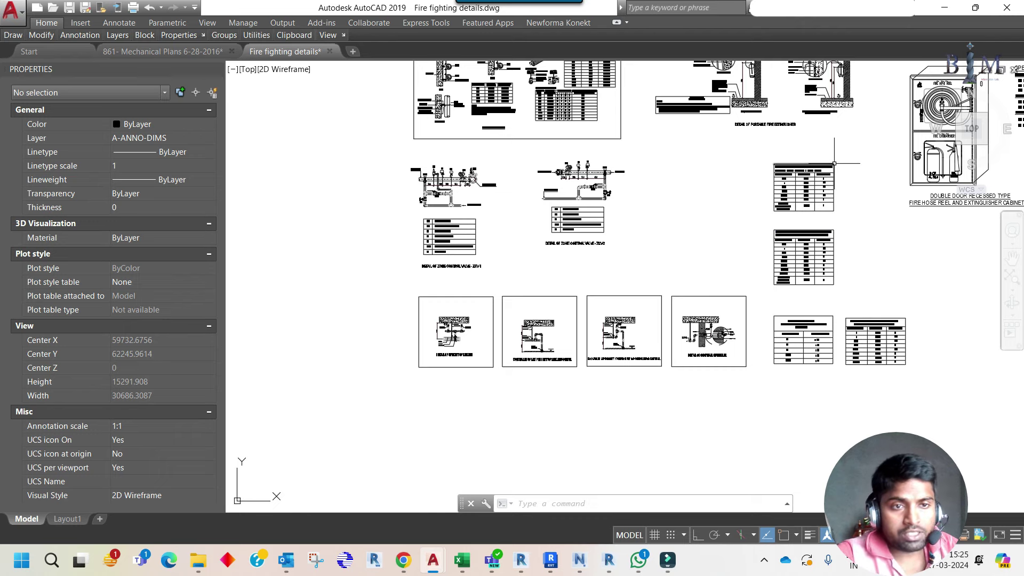
scroll(835, 165, "up", 3)
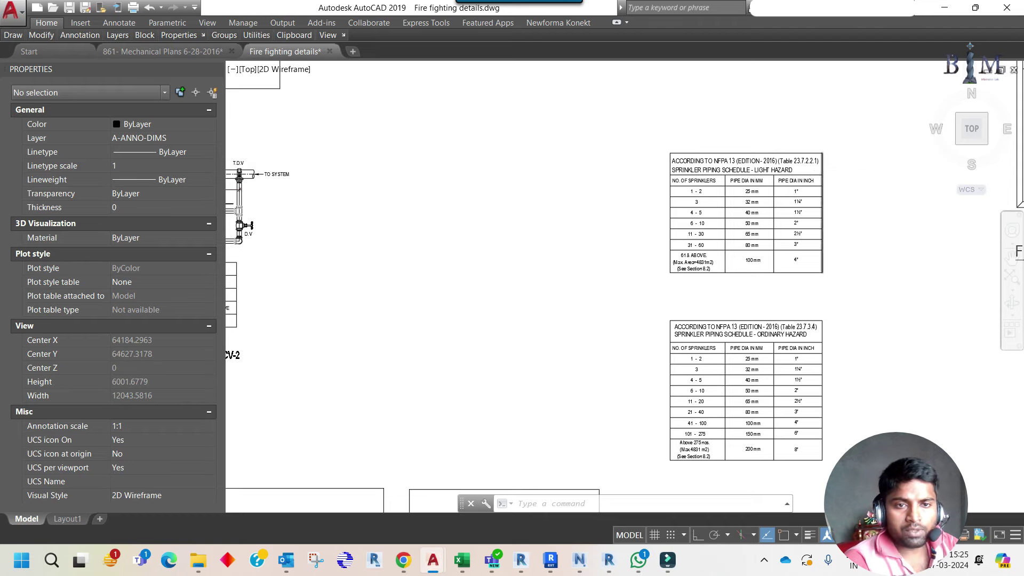
scroll(824, 189, "up", 5)
scroll(746, 146, "down", 3)
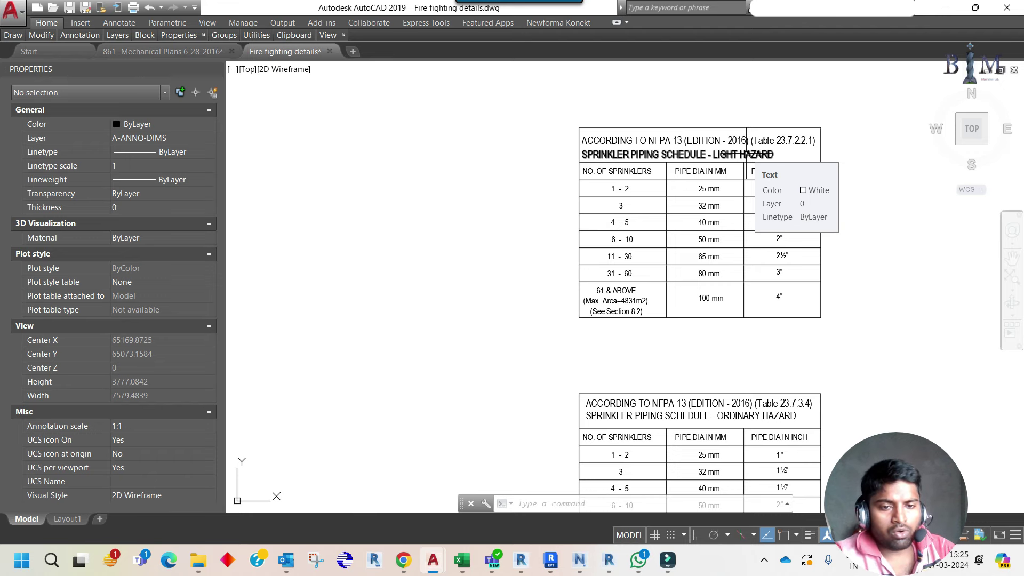
middle_click_drag(751, 155, 691, 63)
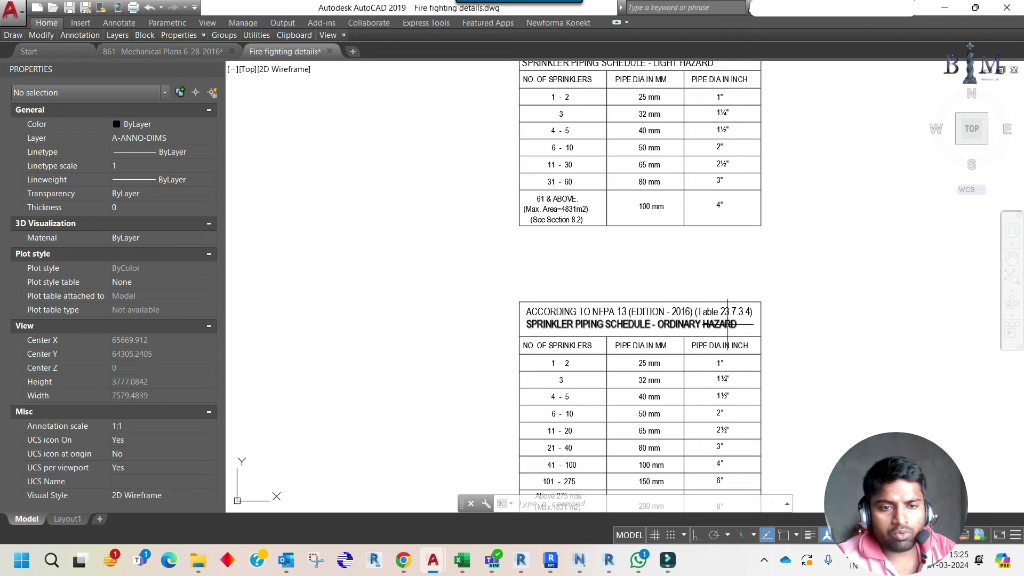
Review the ordinary-hazard schedule, 25 mm for 1–2 sprinklers upward, and return to Revit Project2
mouse_move(651, 396)
middle_mouse_down()
mouse_move(647, 293)
mouse_move(647, 393)
middle_mouse_up()
scroll(637, 282, "down", 2)
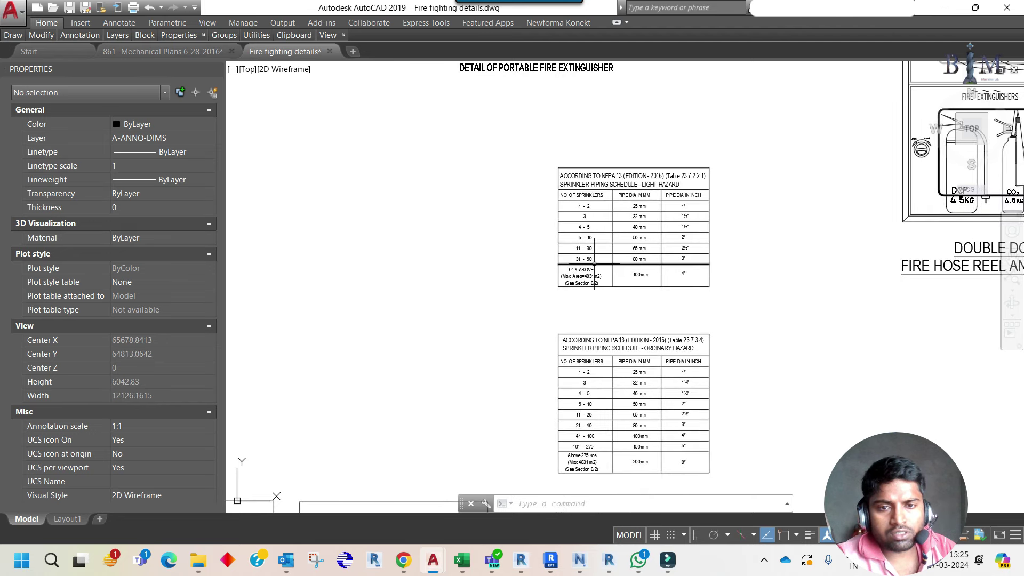
scroll(640, 244, "up", 5)
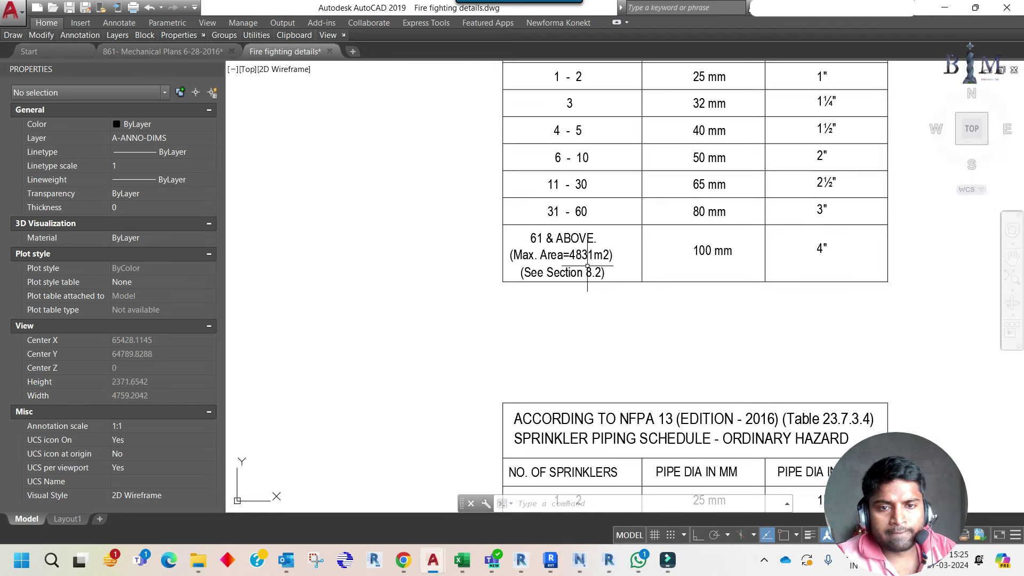
scroll(582, 239, "down", 5)
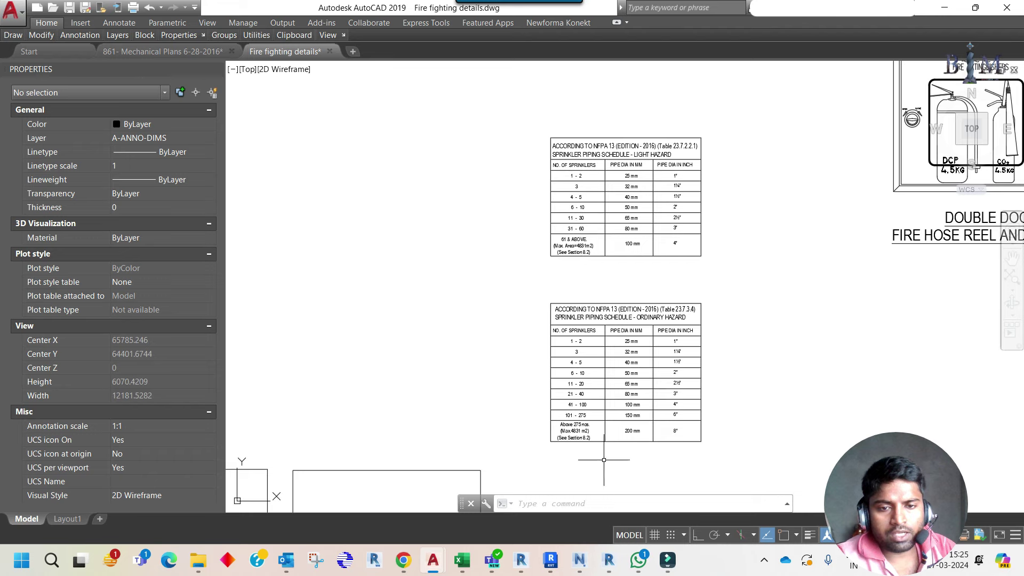
scroll(599, 462, "up", 2)
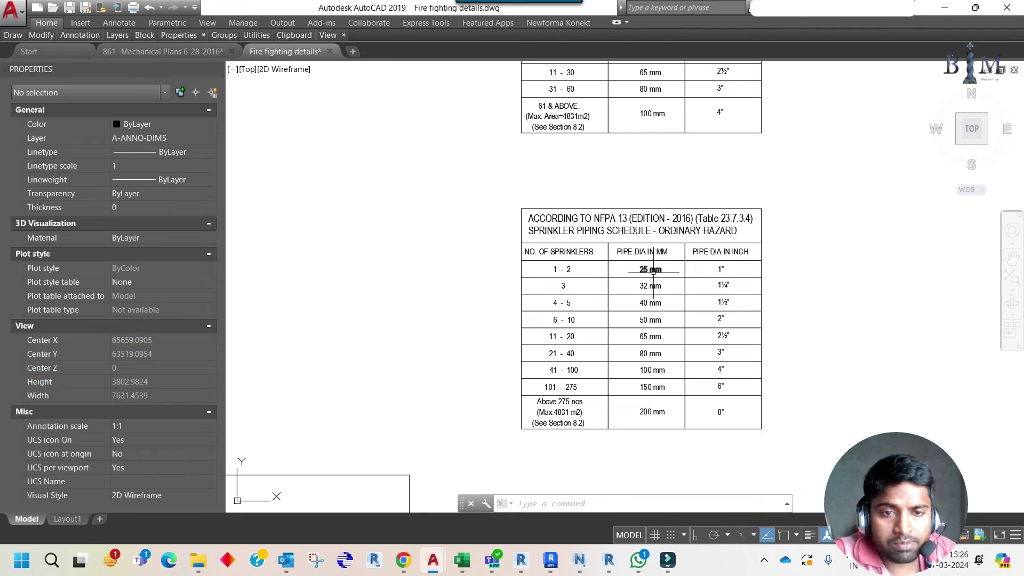
scroll(564, 303, "up", 2)
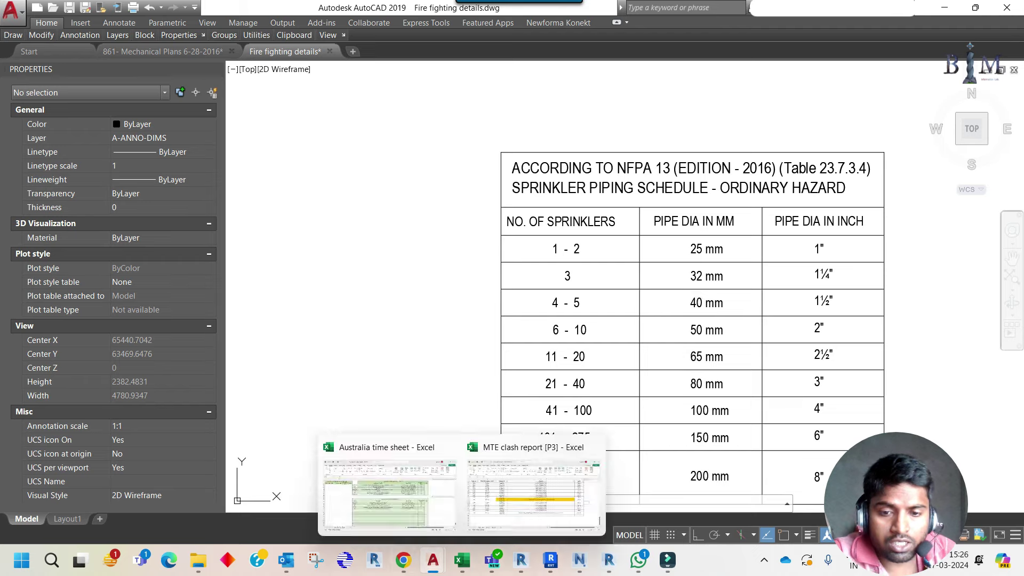
mouse_move(609, 560)
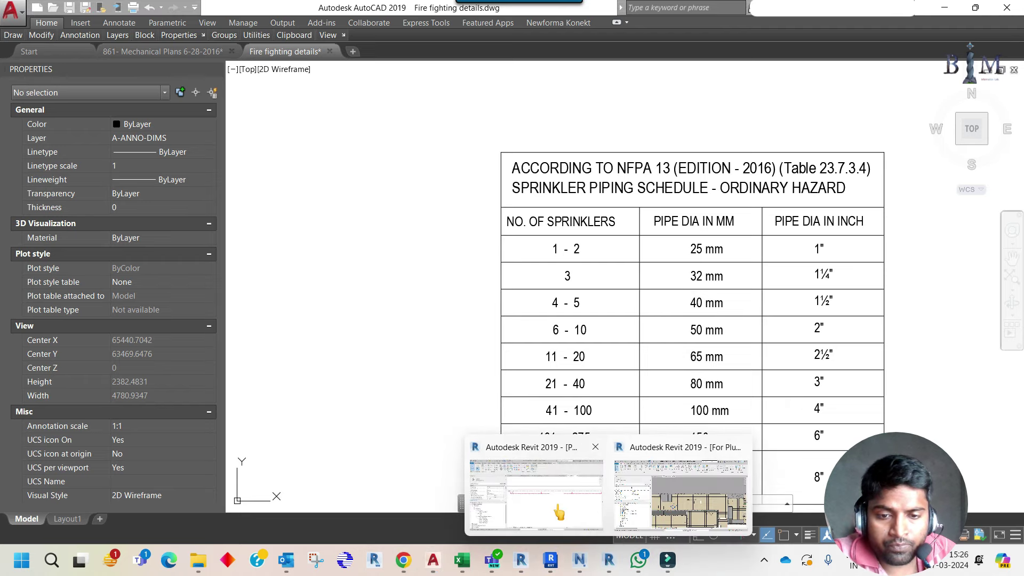
left_click(557, 506)
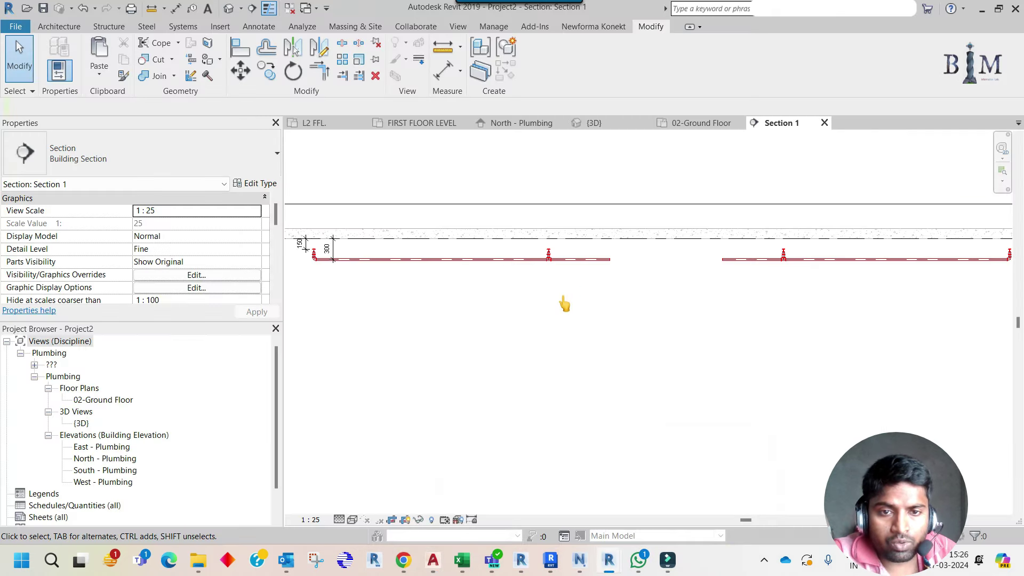
Set the short main pipe segment's Diameter to 40 mm
left_click(605, 266)
scroll(604, 269, "up", 2)
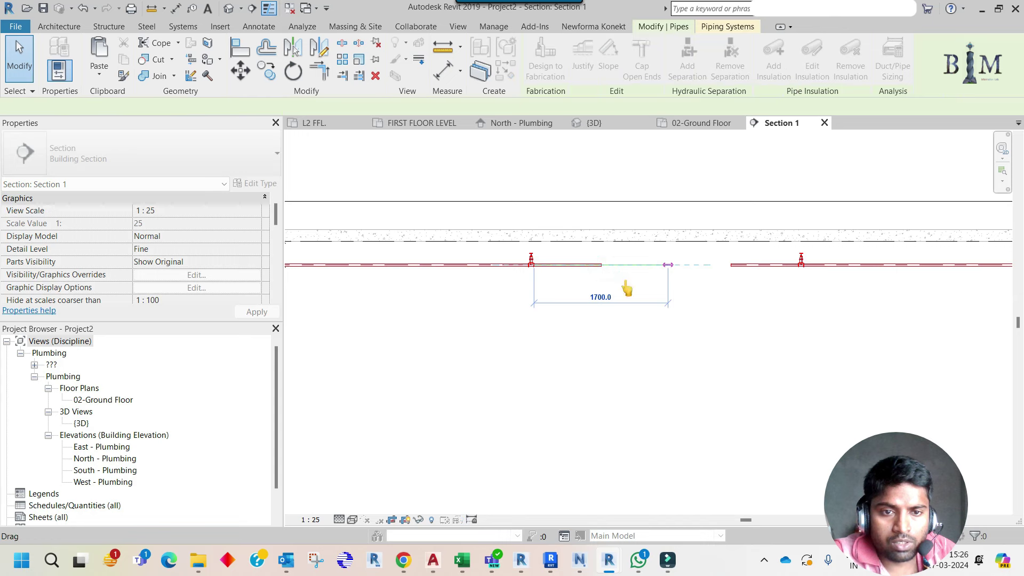
scroll(626, 289, "down", 2)
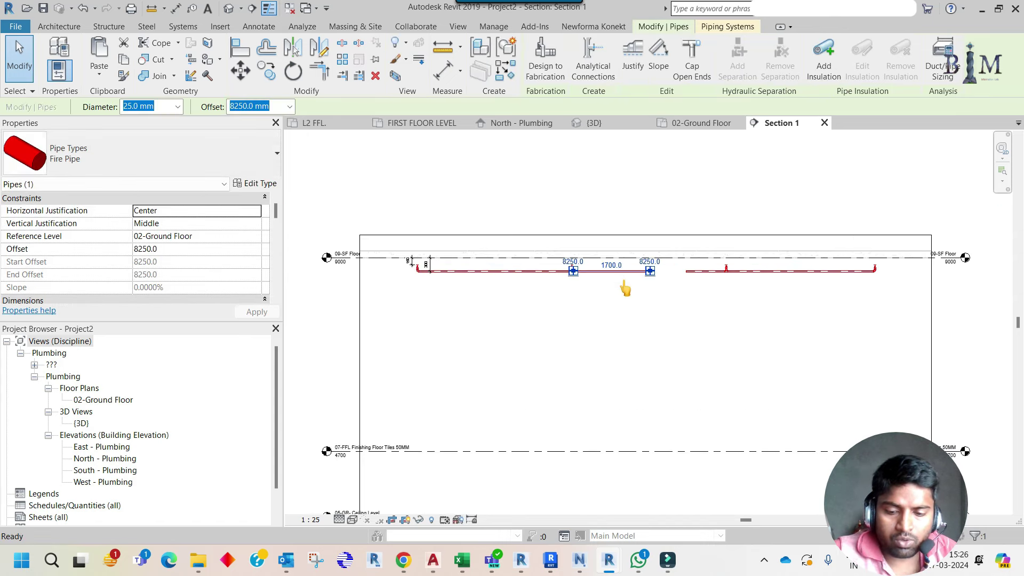
key("Escape")
scroll(632, 272, "up", 3)
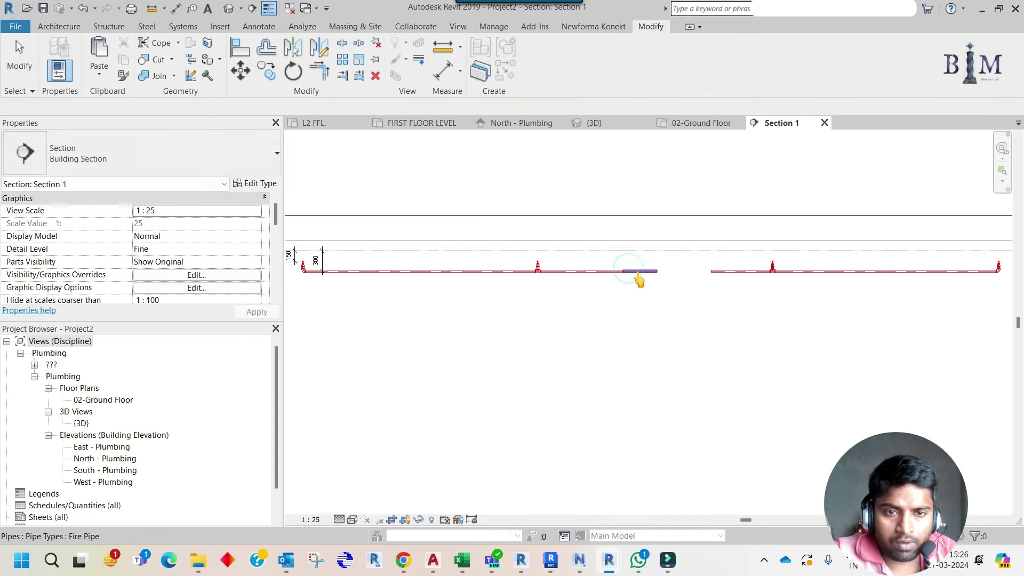
left_click(640, 271)
left_click(157, 107)
type("40")
key("Return")
key("Escape")
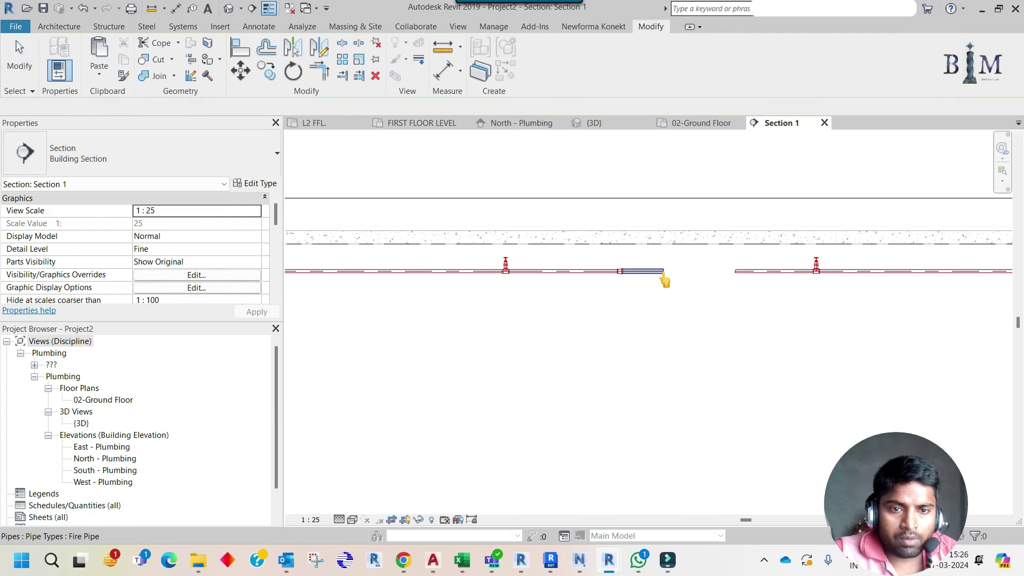
Extend the 40 mm pipe's end to the right-hand fitting
left_click(664, 273)
left_click_drag(663, 271, 735, 271)
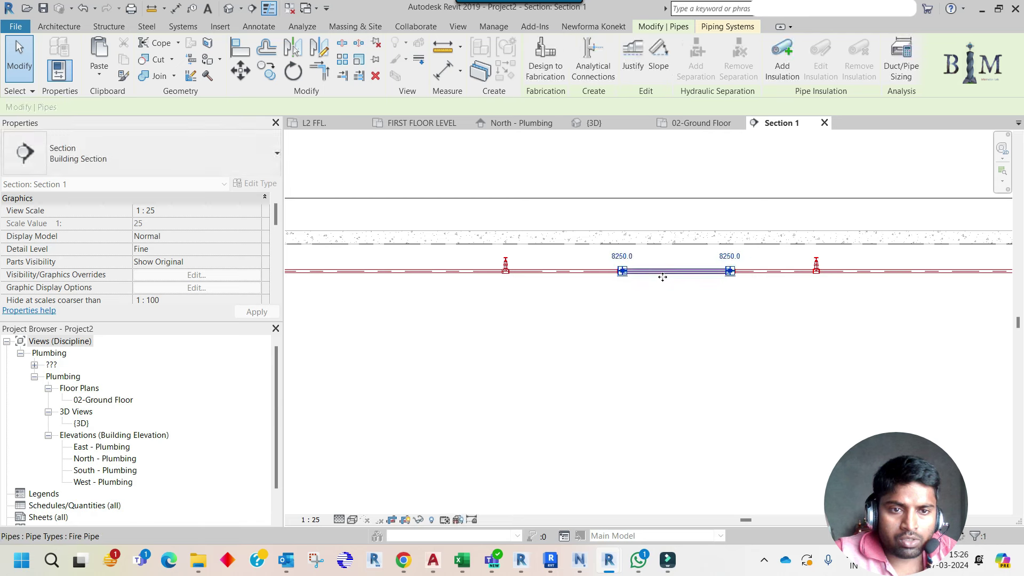
key("Escape")
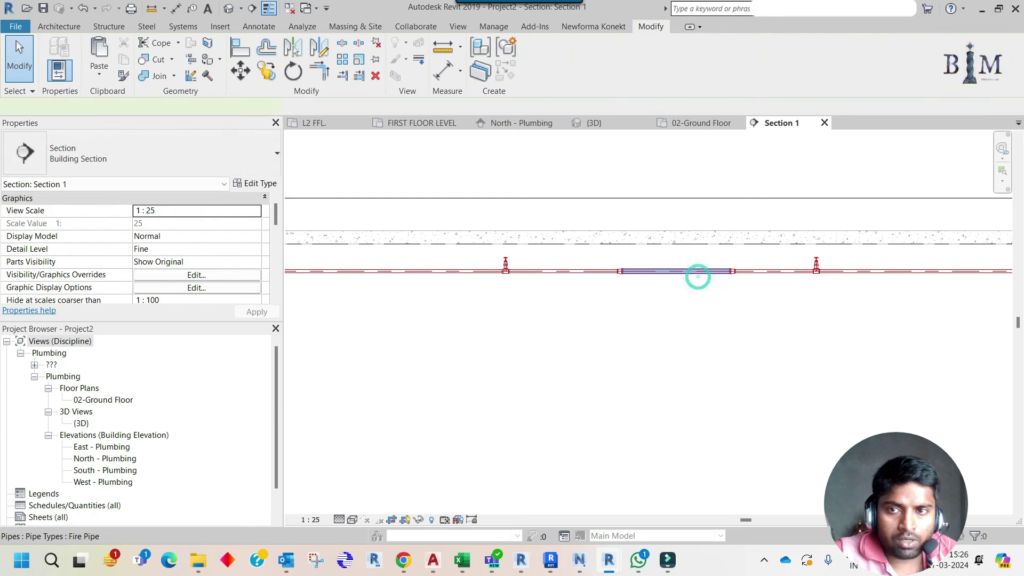
Copy the 40 mm pipe to a position below the main with CO
left_click(697, 276)
key("c")
key("o")
left_click(688, 272)
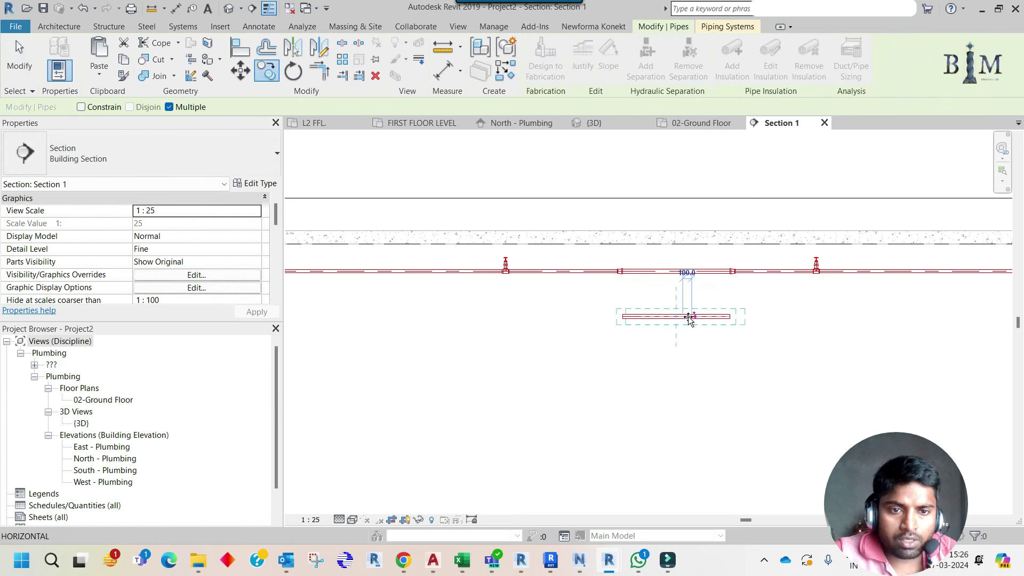
left_click(689, 319)
key("Escape")
Draw a vertical branch pipe and Trim/Extend it into the main to form a tee
left_click(624, 320)
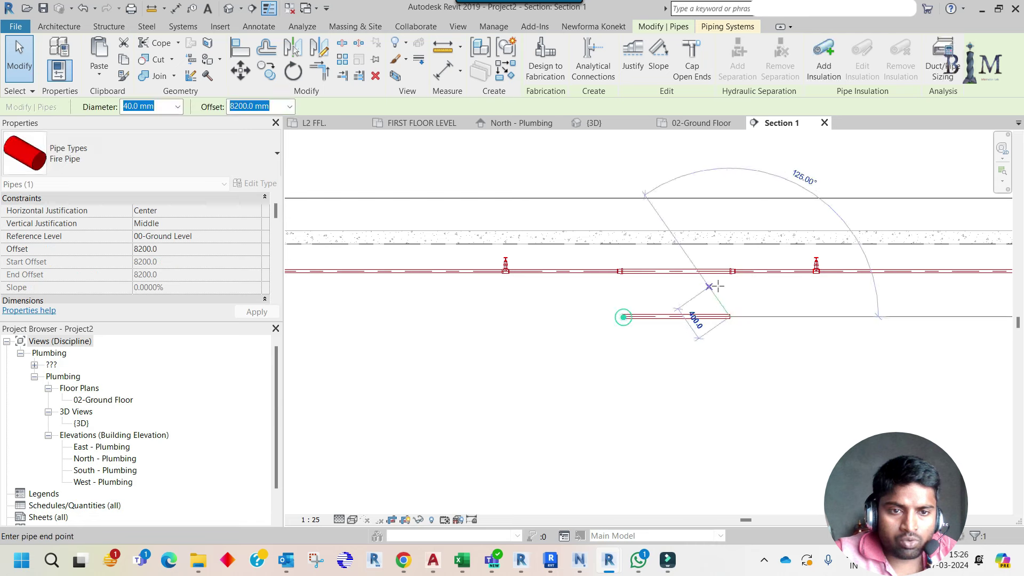
left_click_drag(718, 287, 729, 287)
scroll(732, 302, "up", 2)
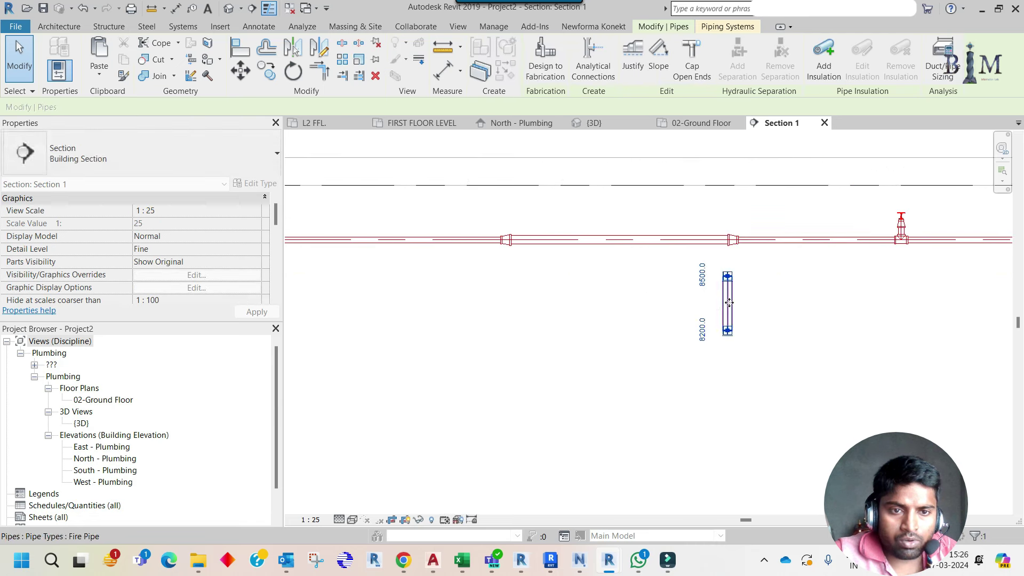
left_click(636, 290)
key("Escape")
key("Escape")
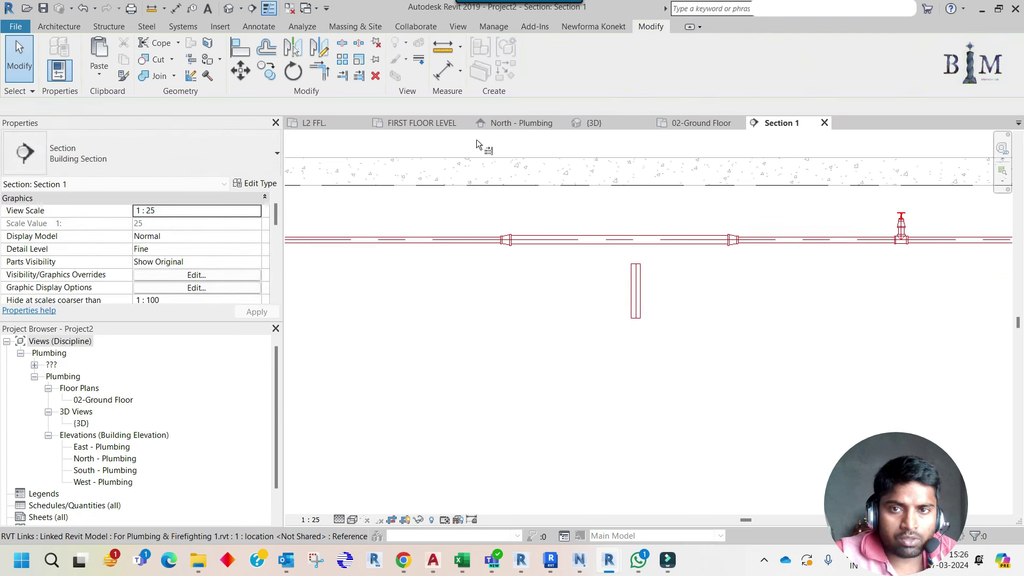
left_click(359, 75)
left_click(669, 241)
left_click(635, 285)
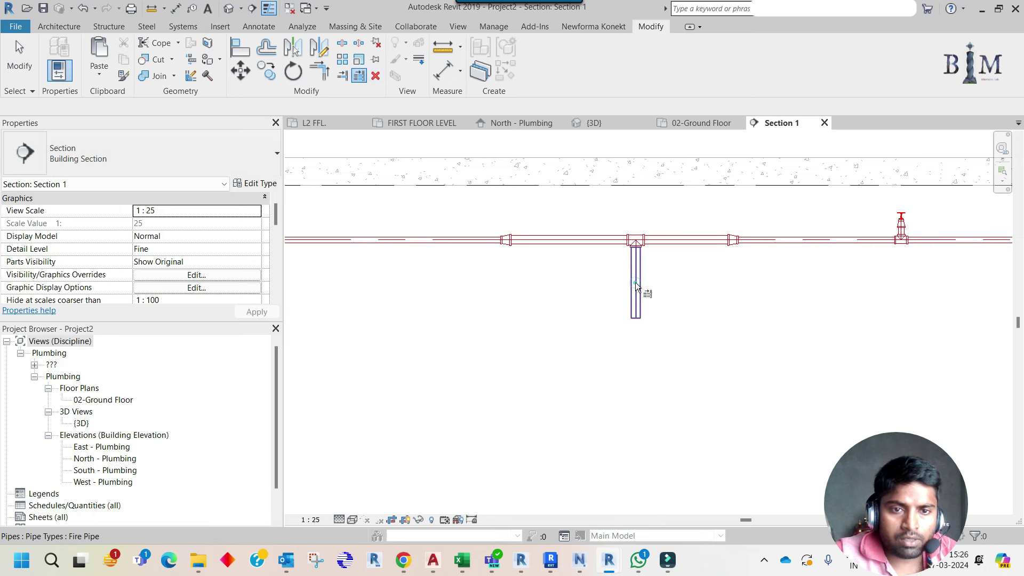
key("Escape")
Slide both 40-to-25 mm threaded reducing sockets against the tee
left_click(501, 242)
mouse_move(501, 243)
left_mouse_down()
mouse_move(594, 267)
mouse_move(606, 258)
mouse_move(617, 268)
mouse_move(742, 260)
left_mouse_up()
left_click(743, 259)
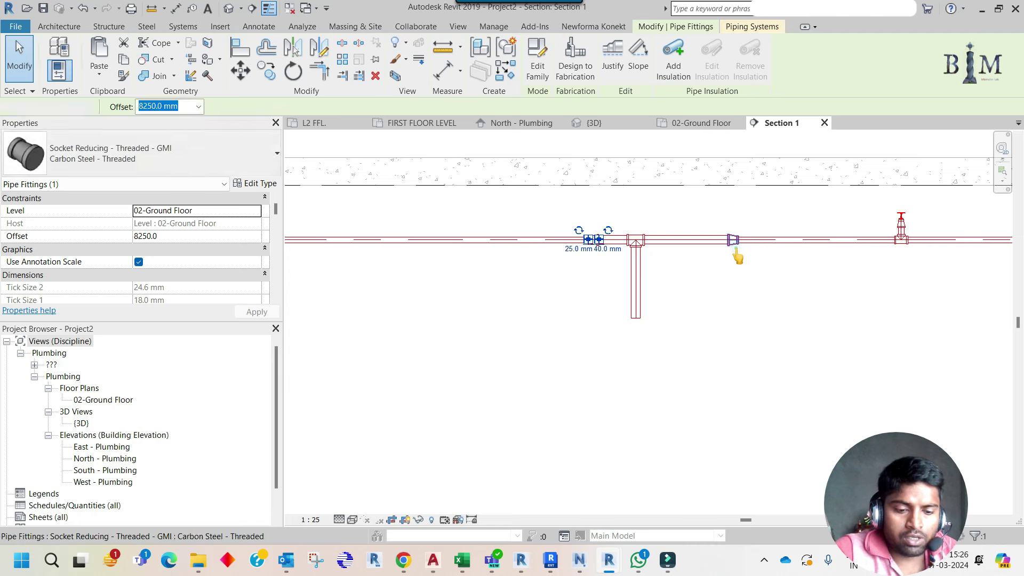
left_click(733, 257)
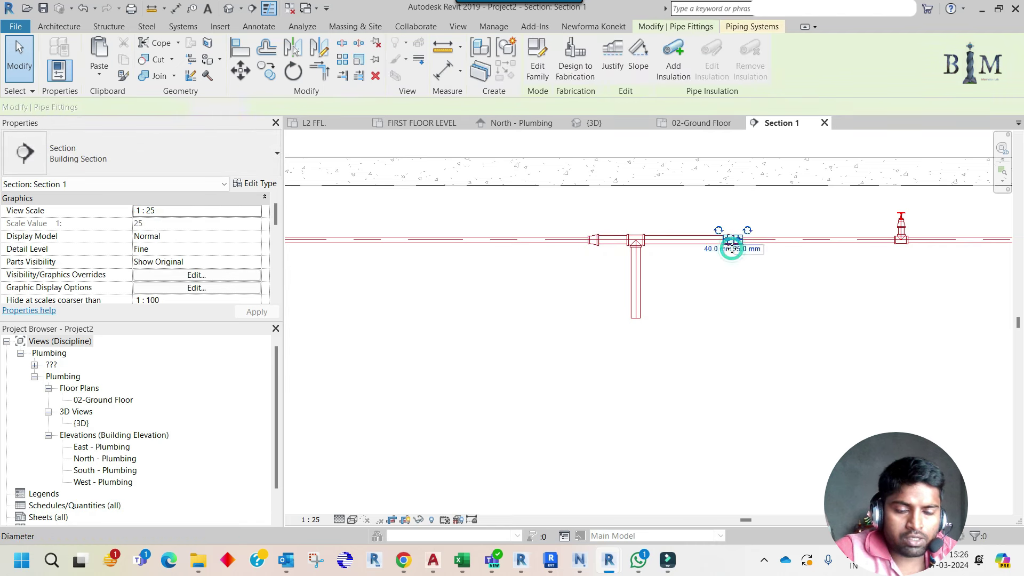
left_click_drag(733, 257, 707, 268)
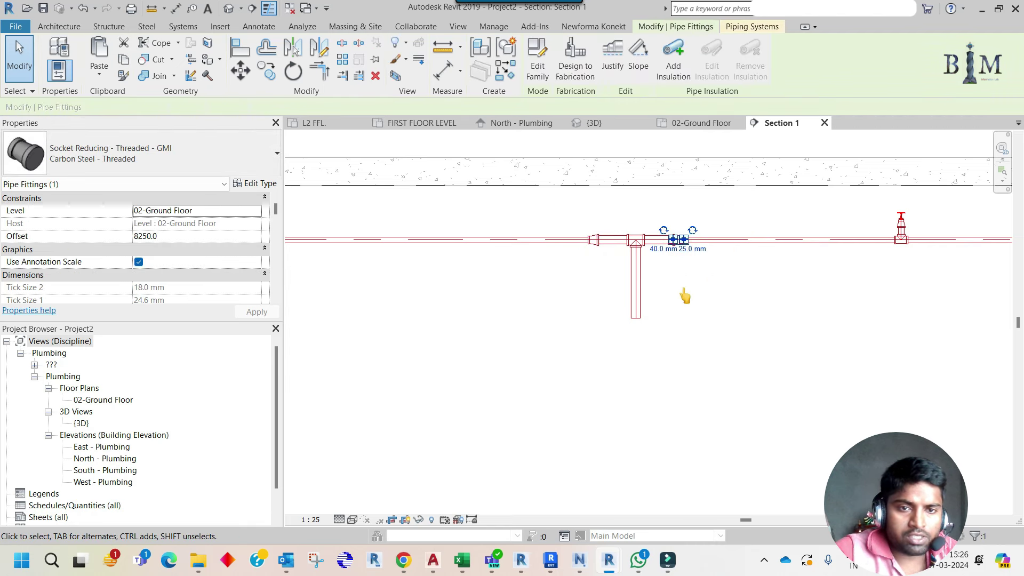
left_click(613, 254)
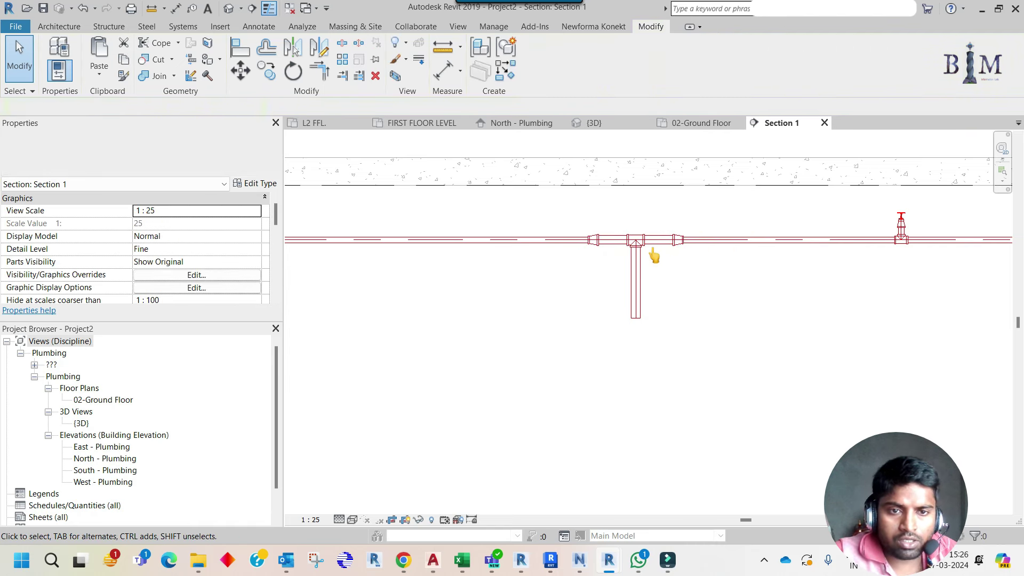
left_click(680, 255)
left_click(699, 123)
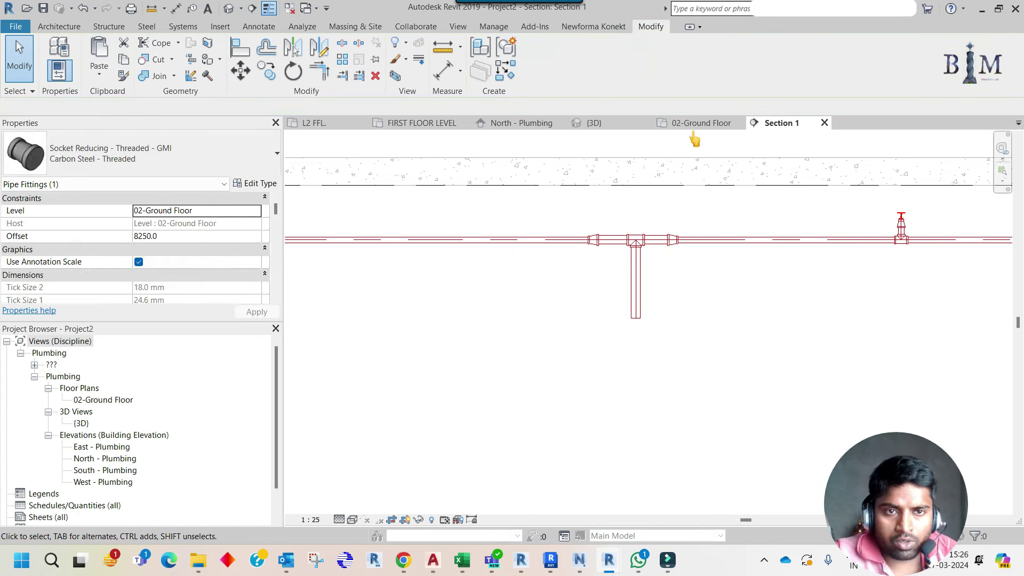
Window-select the tee and reducers and move them 199.4 to the pipe intersection
scroll(636, 327, "up", 3)
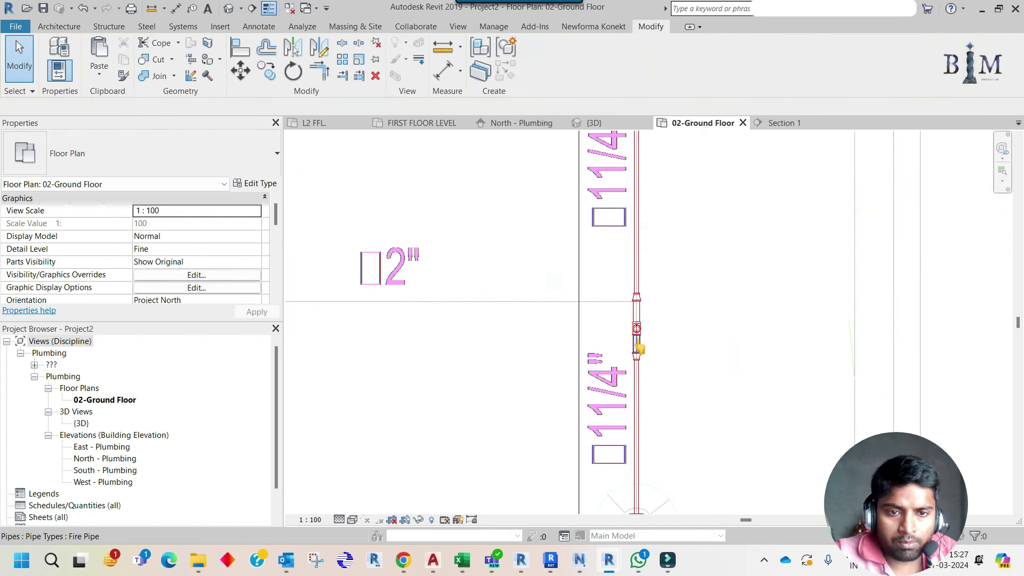
scroll(638, 348, "up", 2)
left_click_drag(606, 249, 674, 399)
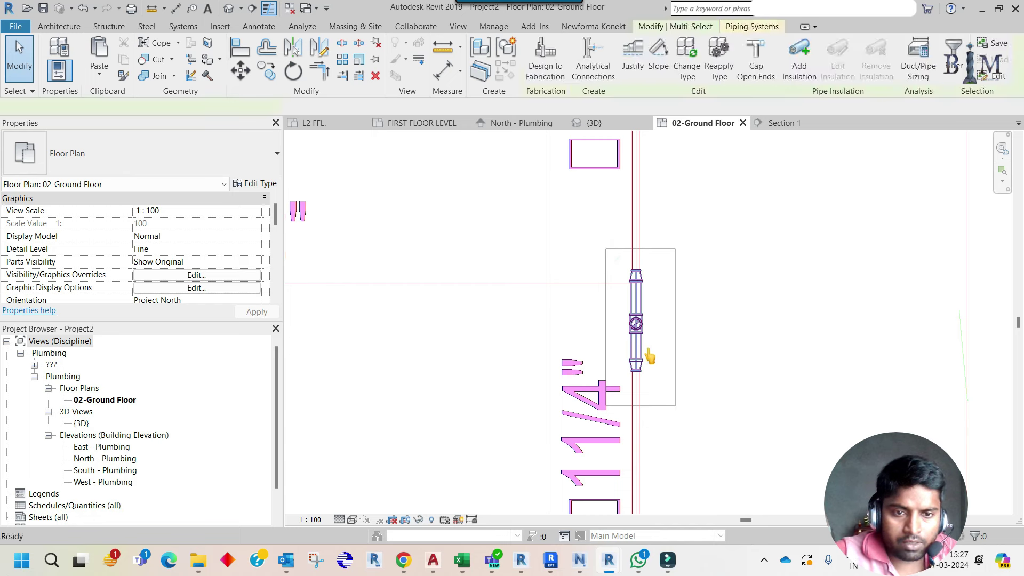
scroll(647, 355, "up", 3)
scroll(647, 323, "up", 2)
key("m")
key("v")
left_click(619, 307)
scroll(611, 195, "up", 3)
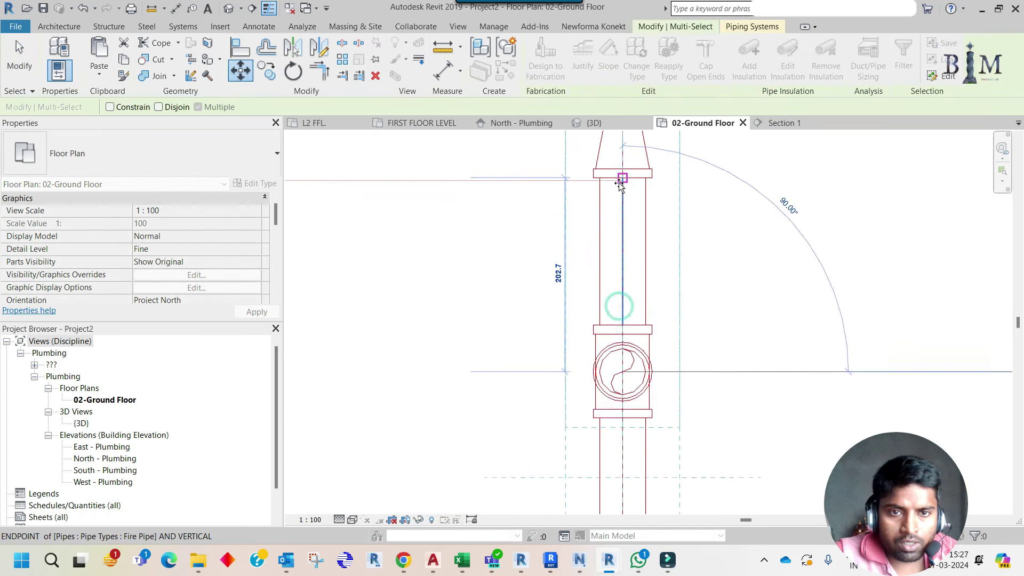
left_click(621, 183)
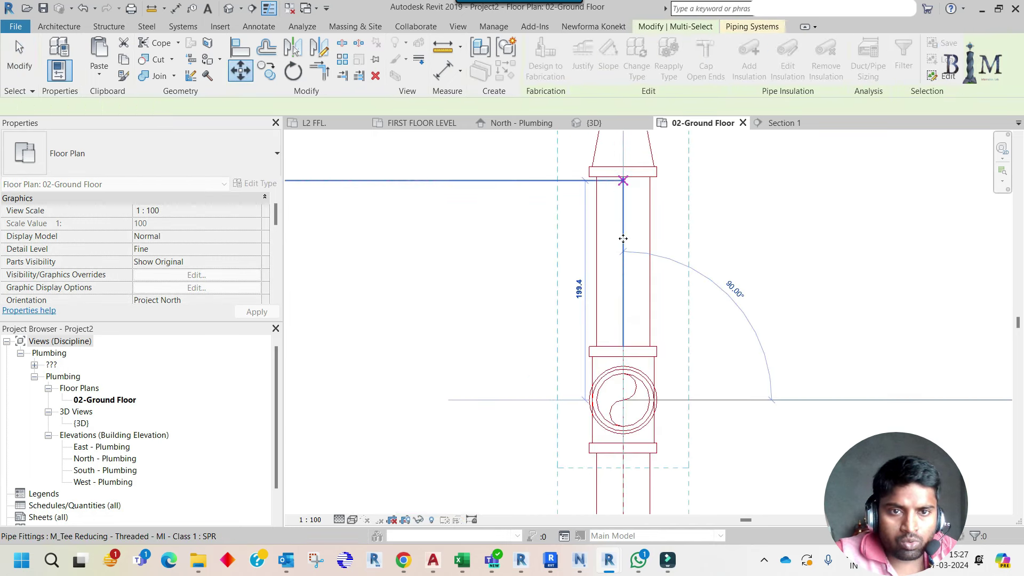
scroll(625, 224, "down", 3)
scroll(630, 242, "down", 2)
key("Escape")
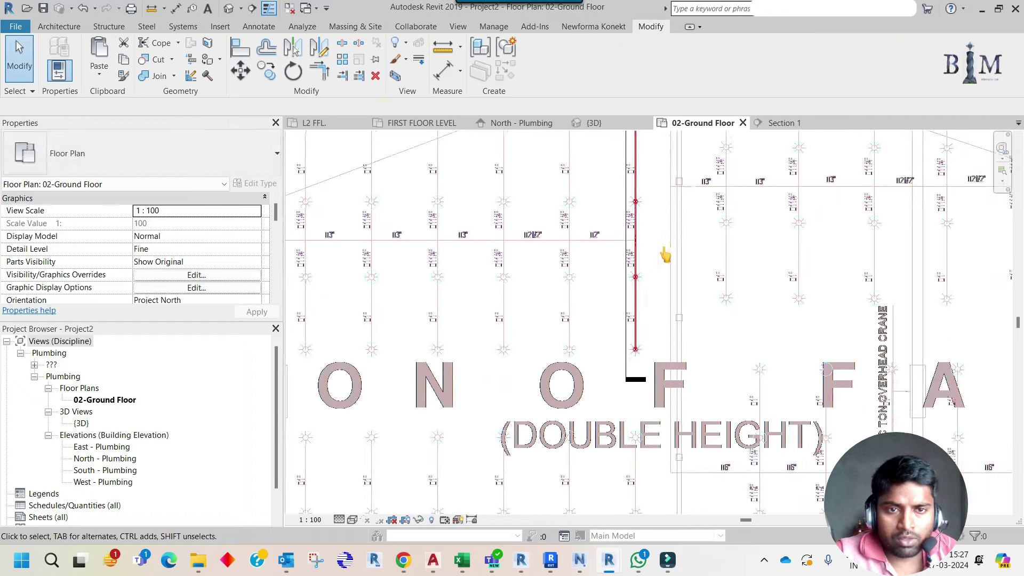
Pan and zoom the 02-Ground Floor plan to review the red main pipe
middle_click_drag(675, 263, 749, 296)
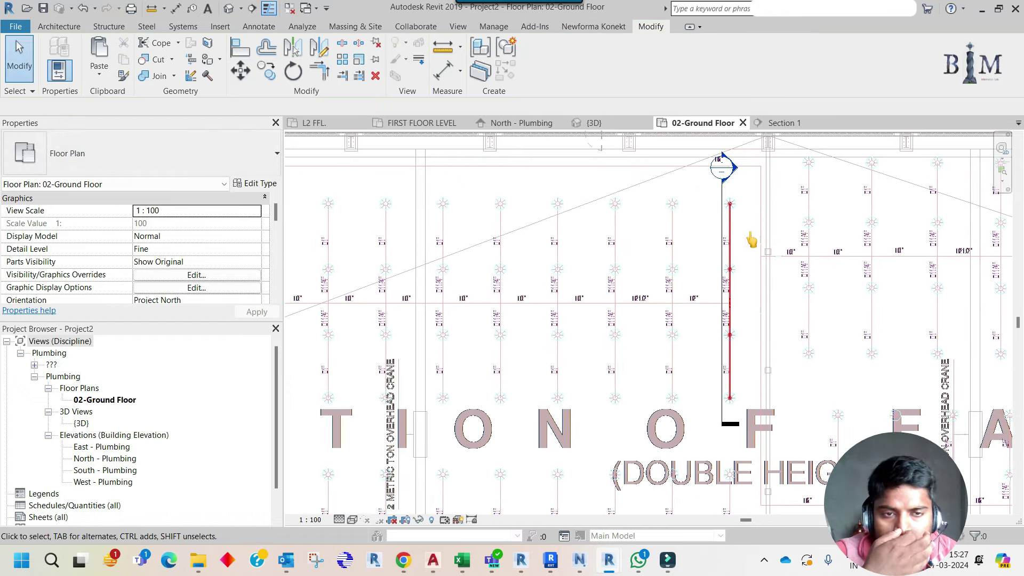
scroll(751, 240, "down", 2)
scroll(784, 263, "down", 1)
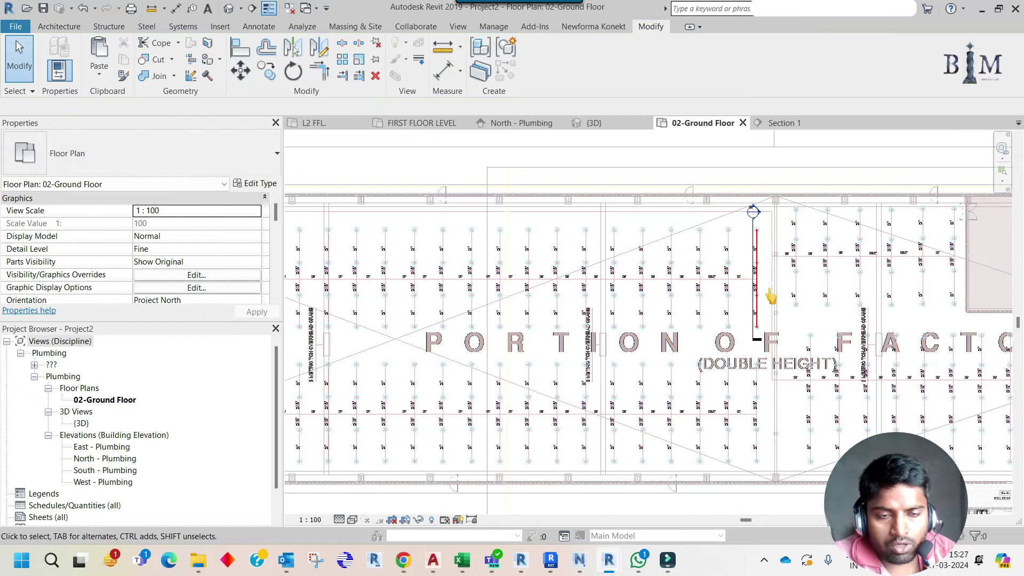
scroll(853, 299, "down", 1)
scroll(852, 299, "down", 1)
scroll(604, 296, "down", 1)
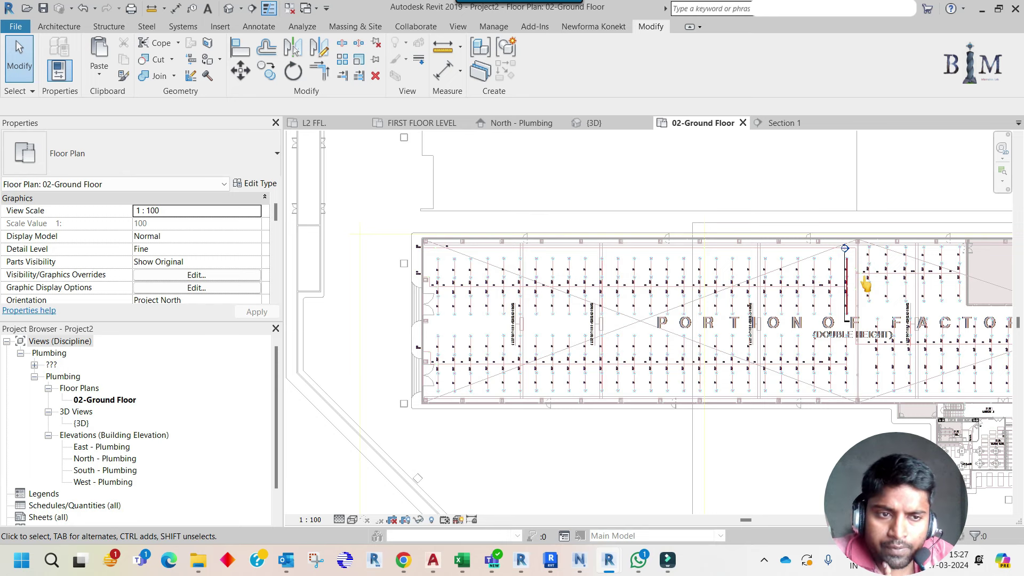
scroll(848, 272, "up", 1)
scroll(842, 264, "up", 1)
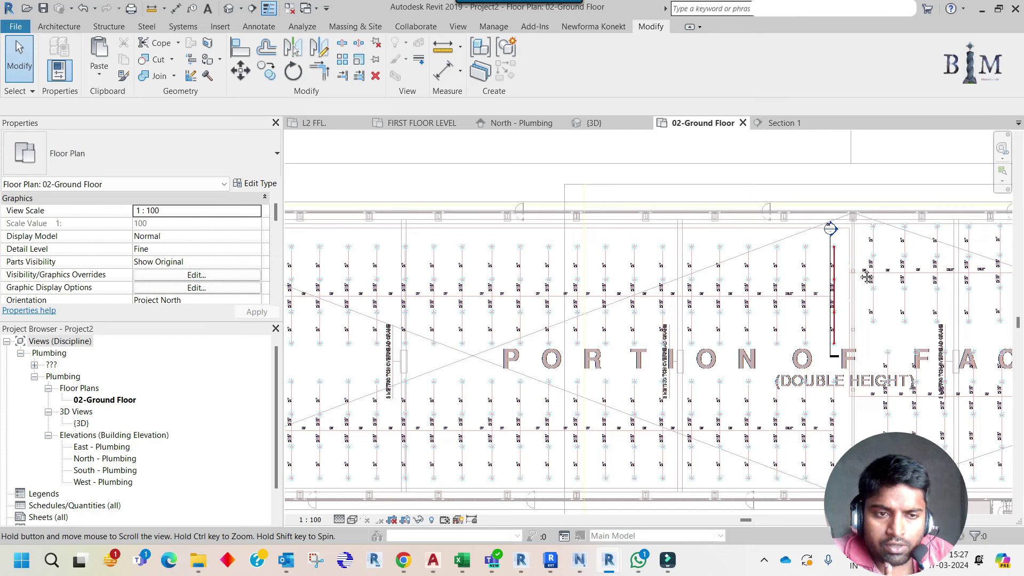
middle_click_drag(865, 277, 830, 278)
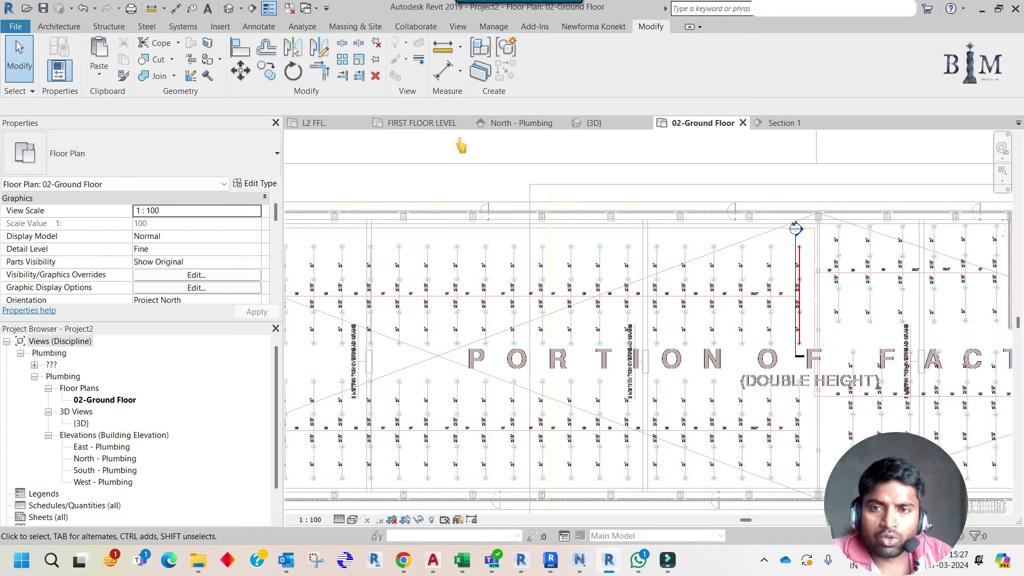
scroll(810, 271, "up", 2)
scroll(810, 268, "up", 2)
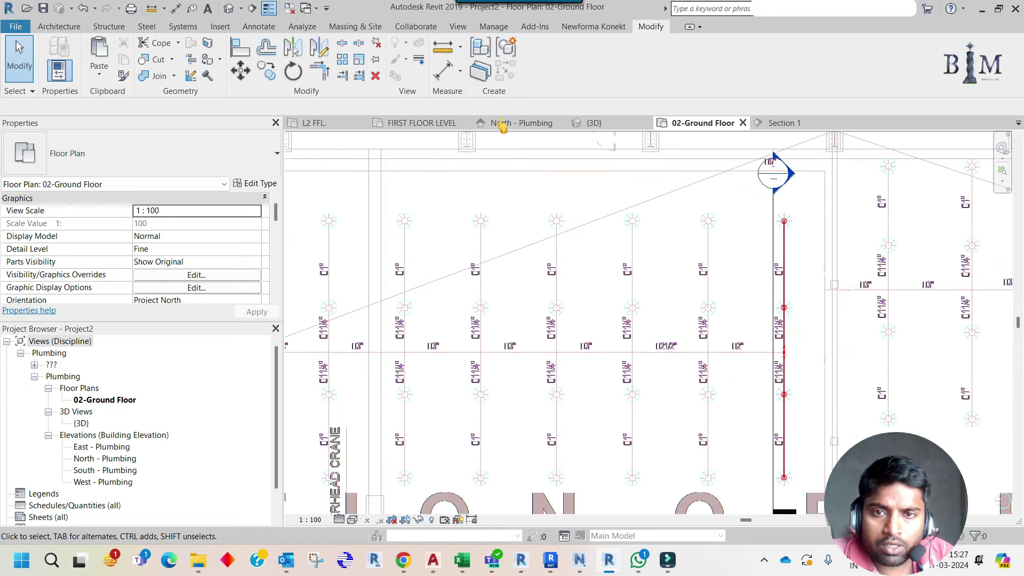
Close the North - Plumbing view and bring up the FIRST FLOOR LEVEL plan
left_click(560, 123)
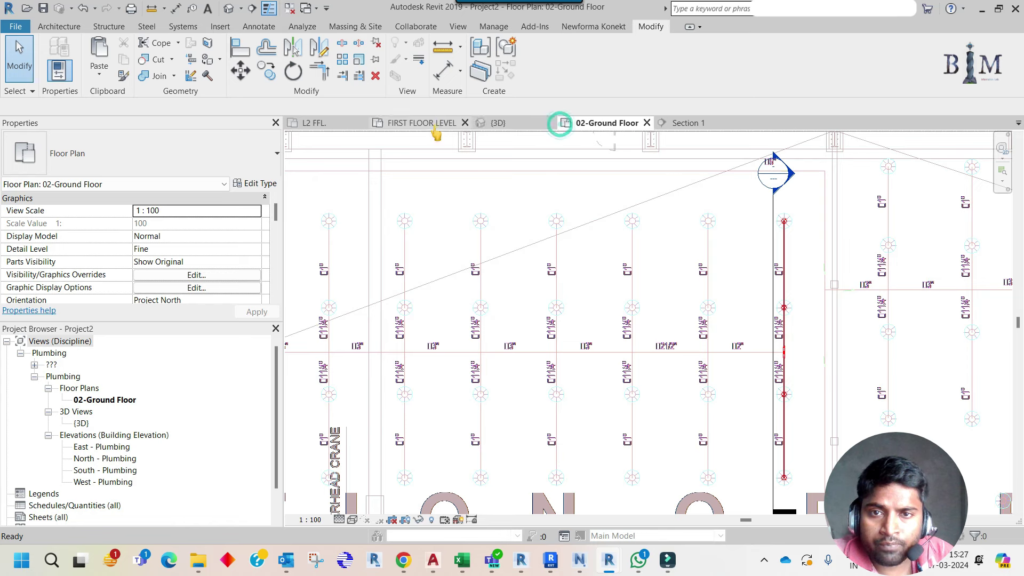
left_click(433, 124)
scroll(464, 209, "up", 3)
scroll(458, 207, "up", 2)
Load the edited ø25 FSP pipe size tag family into Project2, dismissing the 3D warning
left_click(457, 174)
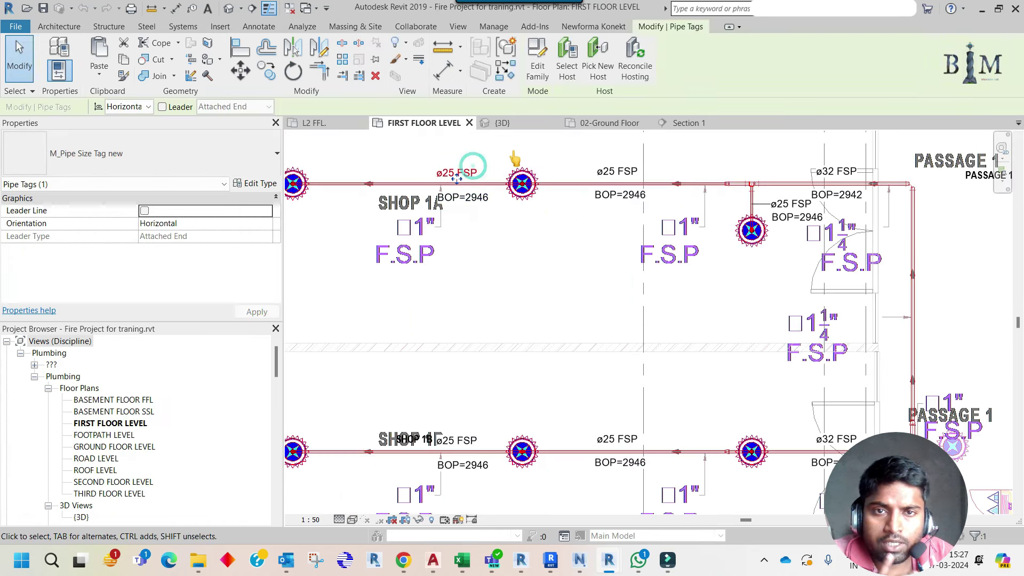
left_click(547, 67)
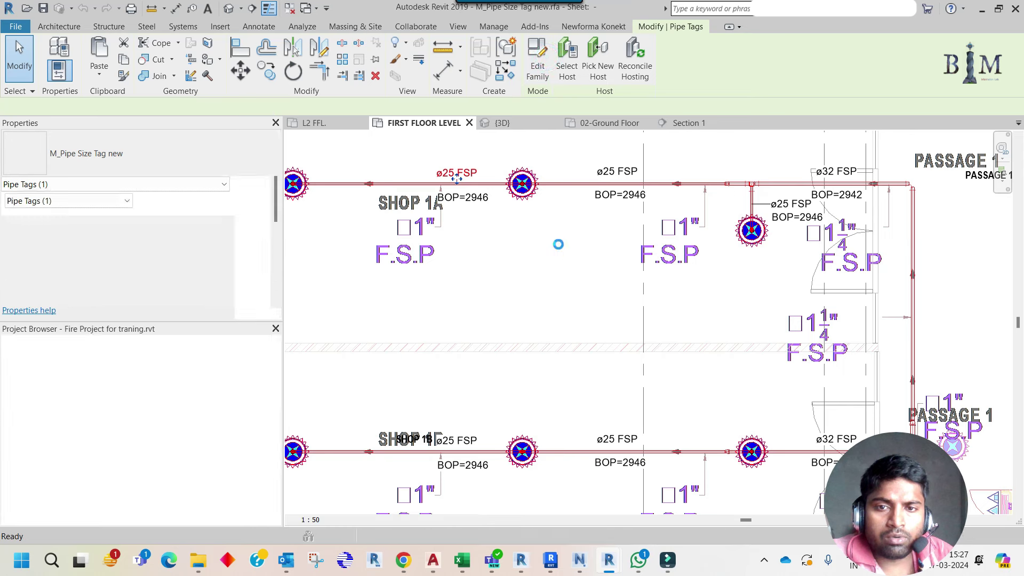
left_click(693, 69)
left_click(257, 228)
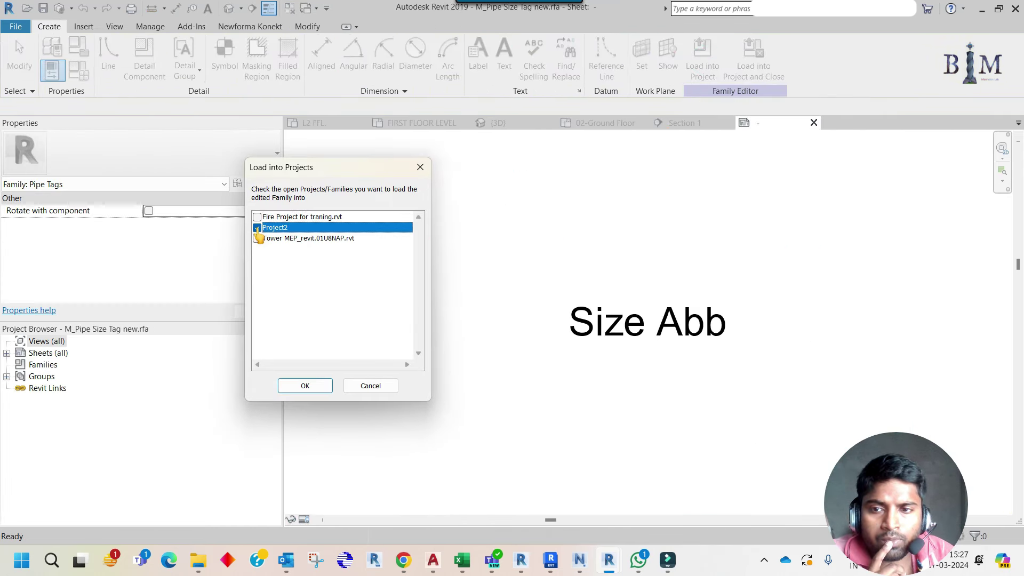
left_click(307, 386)
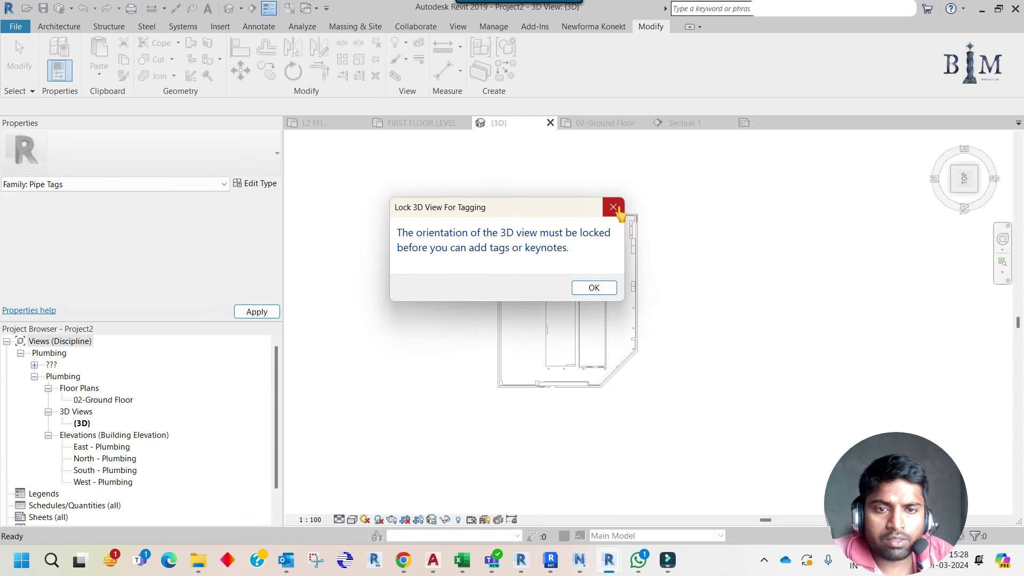
left_click(611, 214)
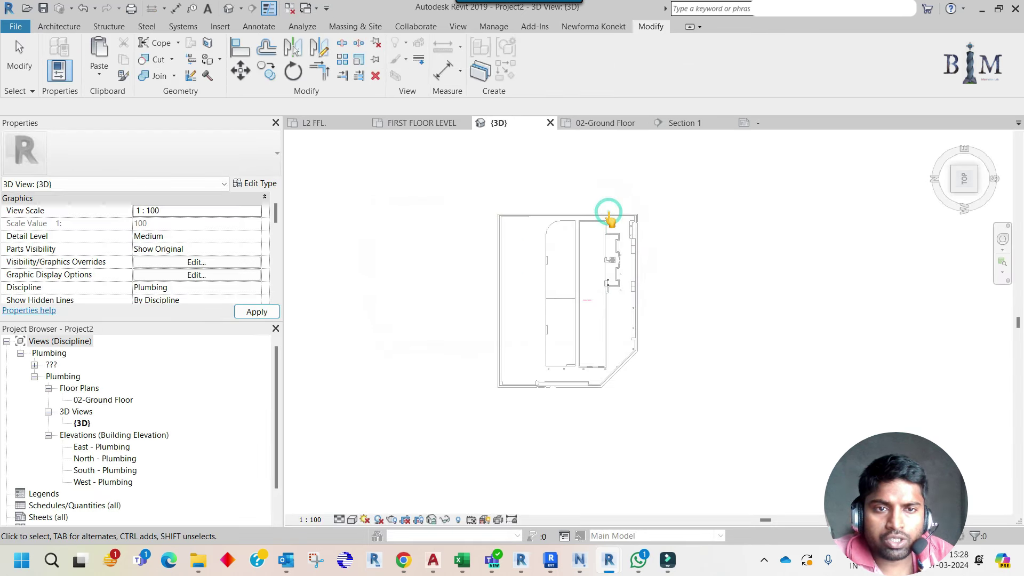
left_click(601, 124)
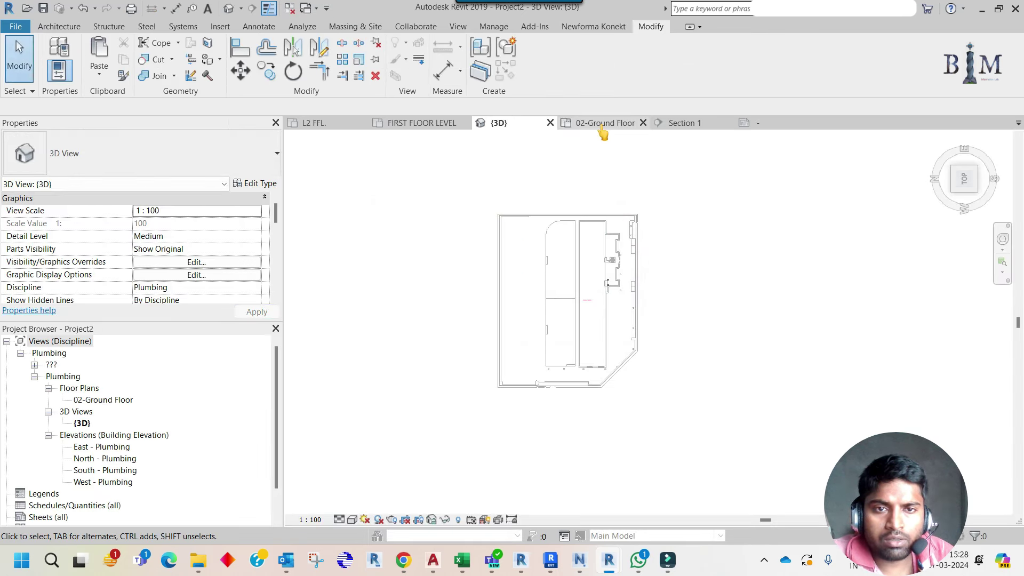
Tag the Ground Floor main pipe with a 25 mmø FSP size tag placed to its left
left_click(551, 123)
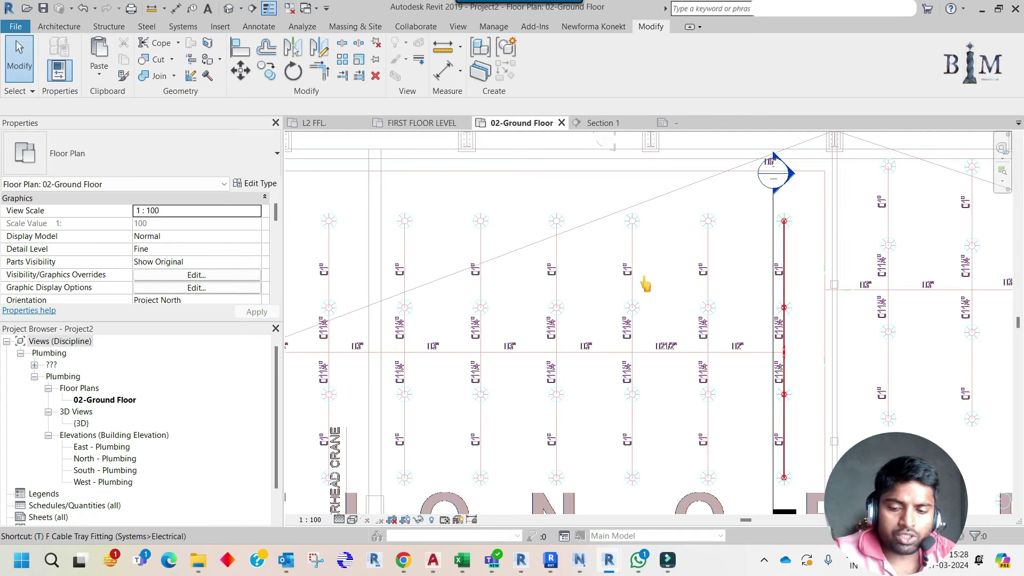
scroll(792, 264, "up", 3)
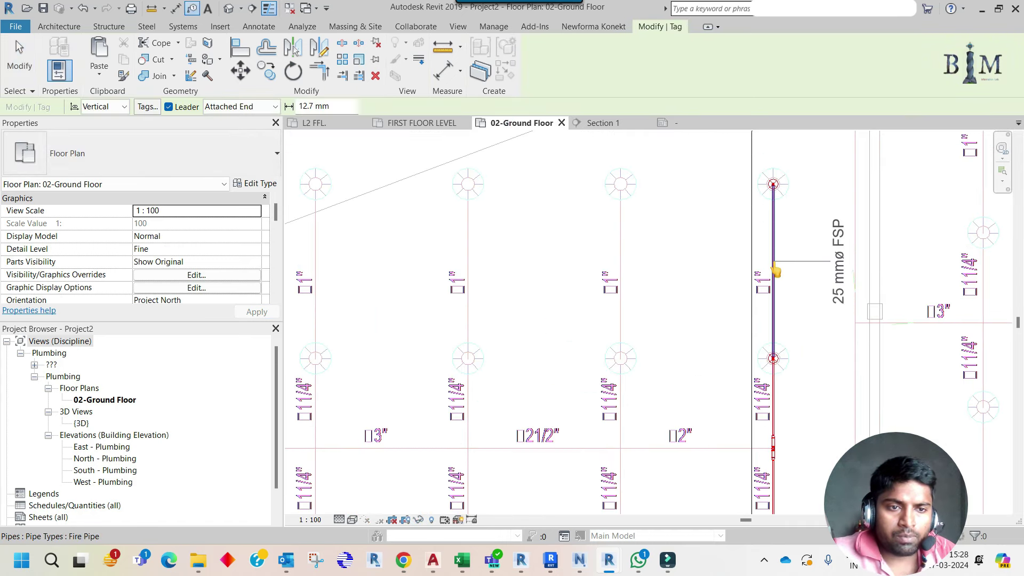
left_click(840, 269)
scroll(842, 272, "up", 2)
left_click_drag(837, 261, 715, 272)
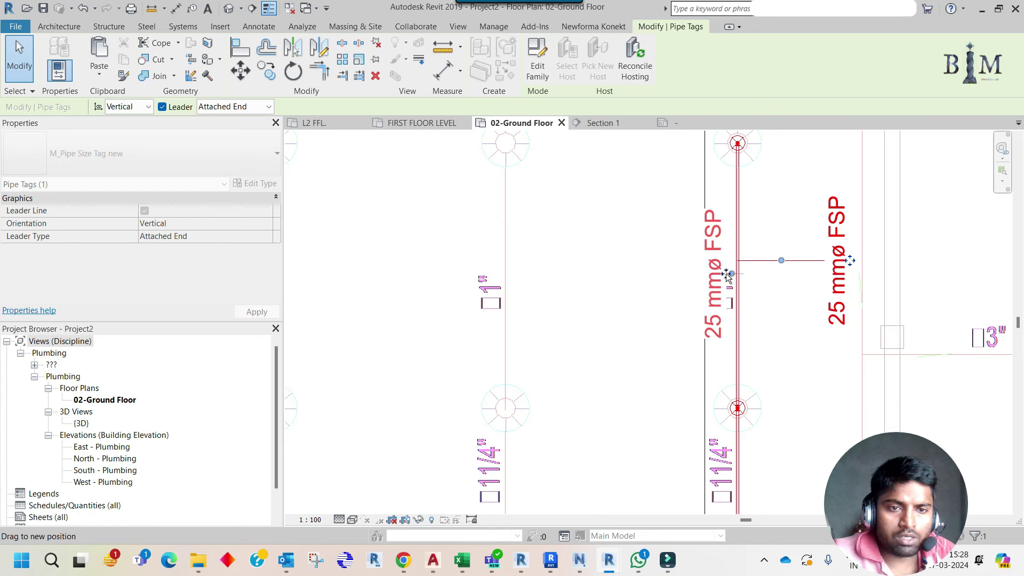
left_click(435, 188)
Load the Pipe Elevation tag family from the Fire Project into Project2
left_click(408, 123)
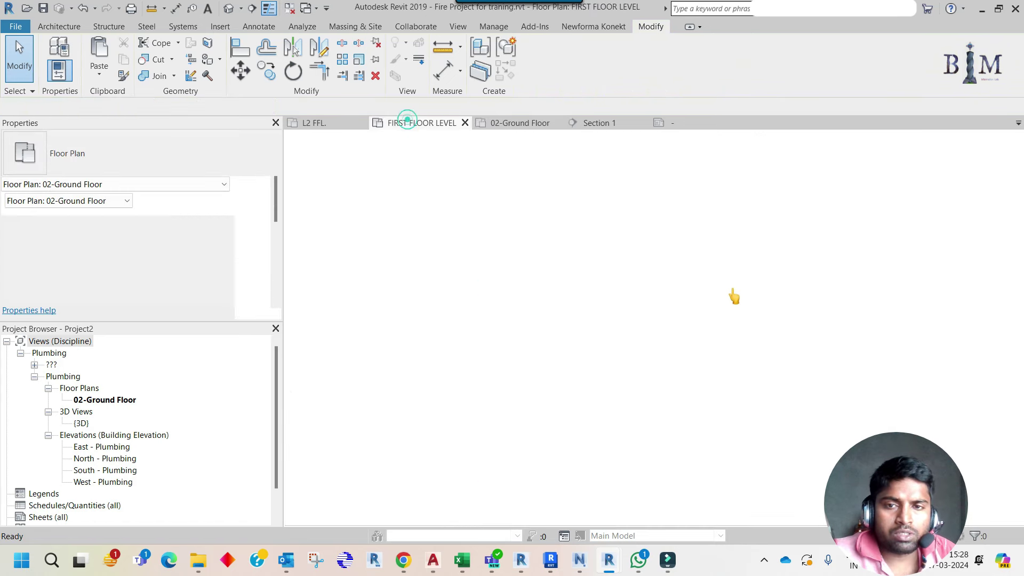
left_click(619, 196)
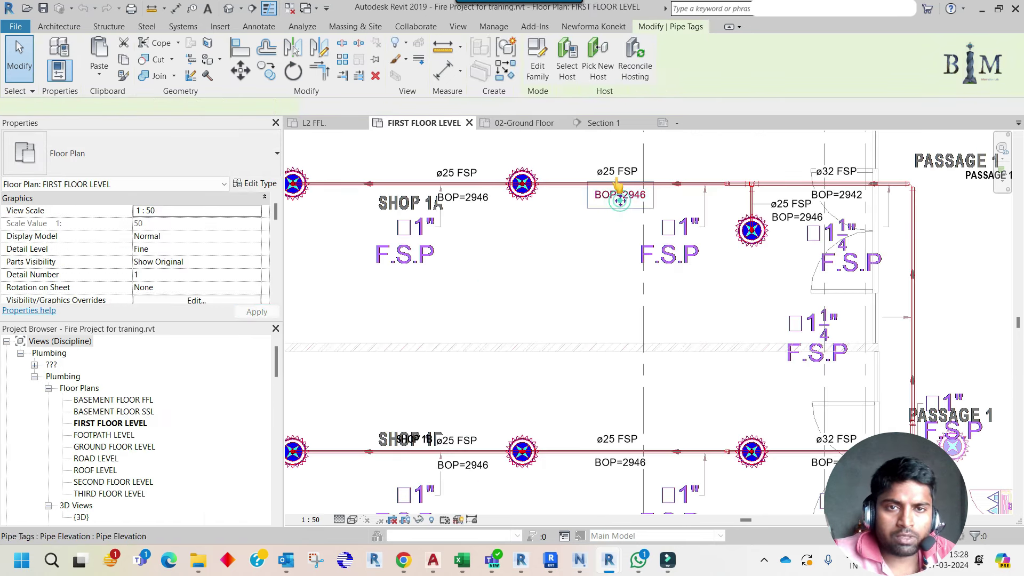
left_click(530, 72)
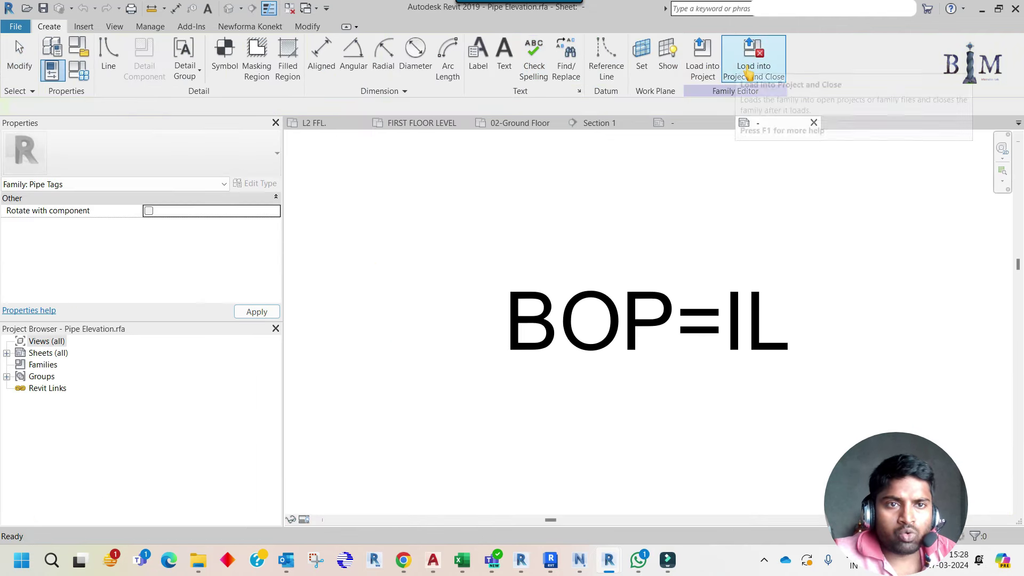
left_click(746, 65)
left_click(304, 379)
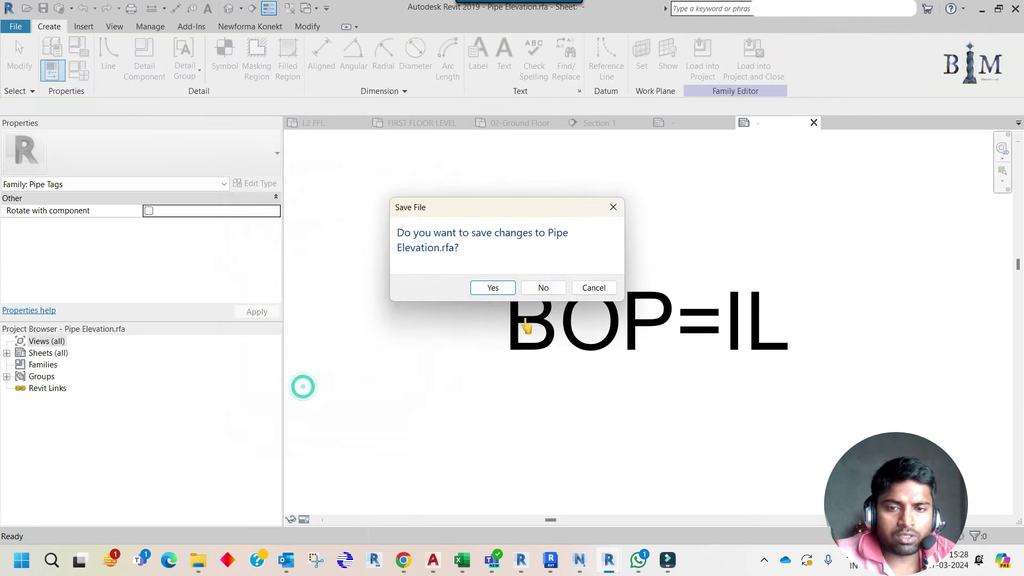
left_click(544, 288)
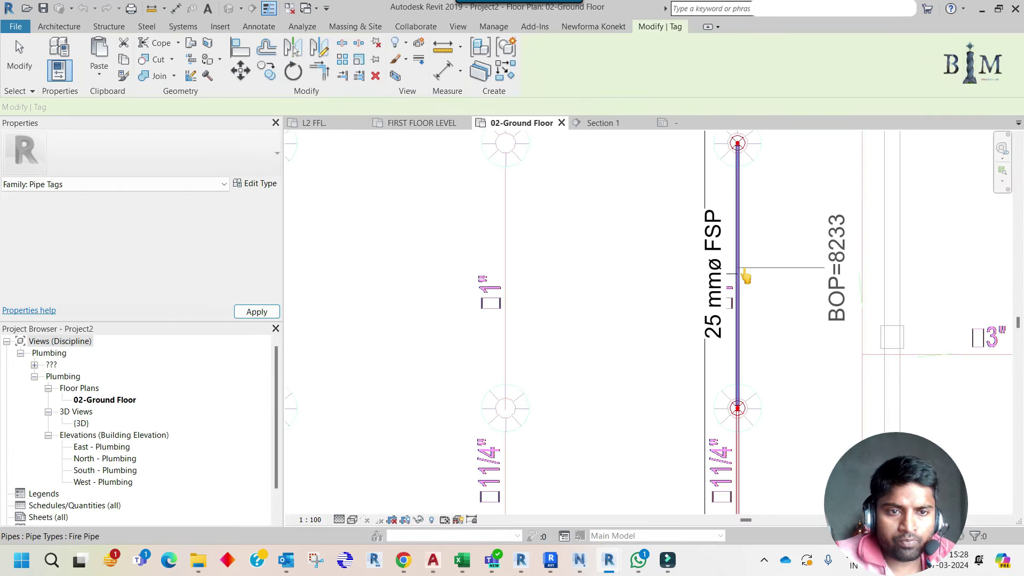
Place the BOP=8233 elevation tag beside the main pipe, close to it
left_click(745, 276)
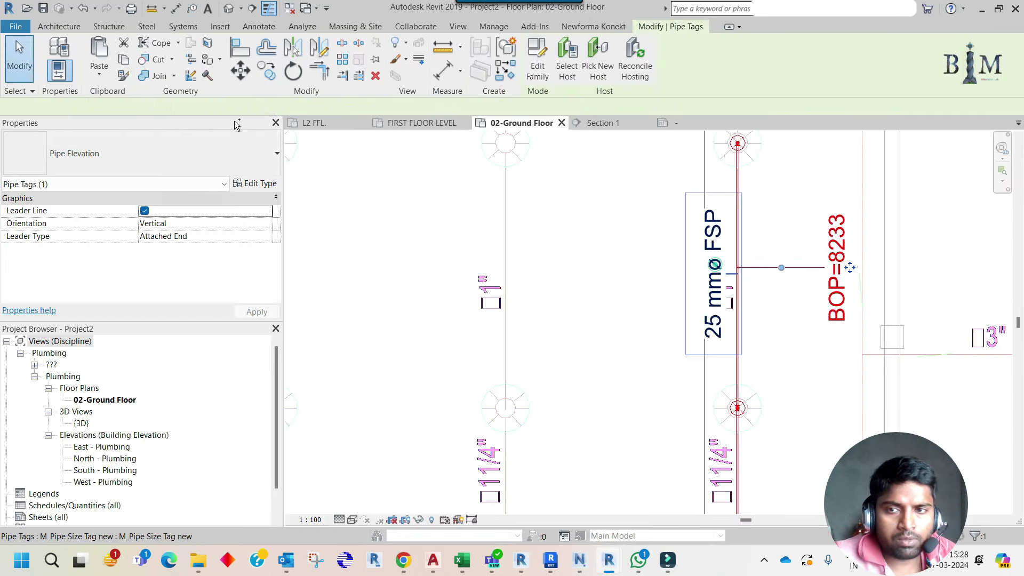
left_click(716, 268, "ctrl")
key("Escape")
scroll(855, 282, "up", 2)
left_click(848, 268)
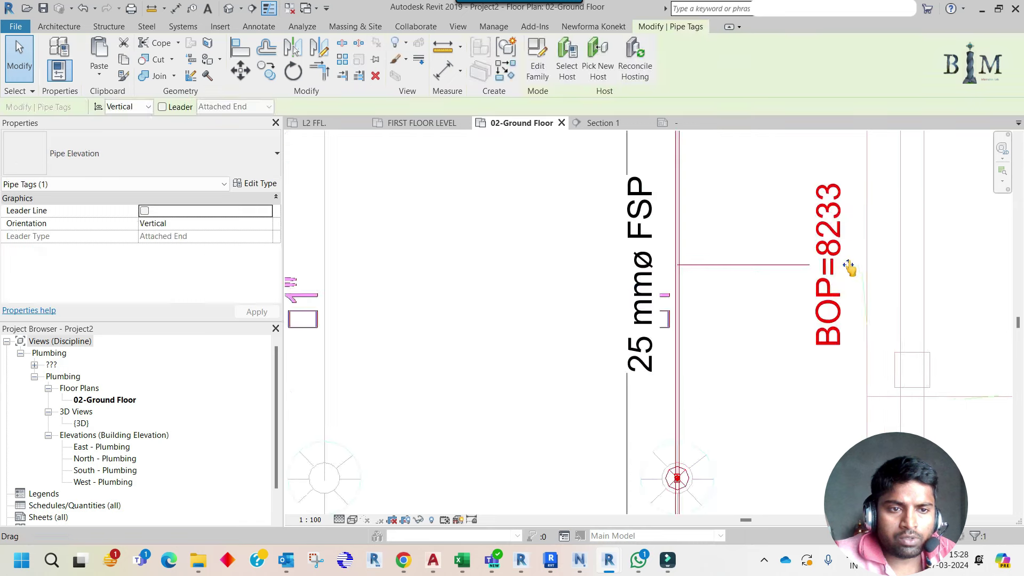
left_click_drag(849, 268, 736, 277)
key("Escape")
left_click(653, 281)
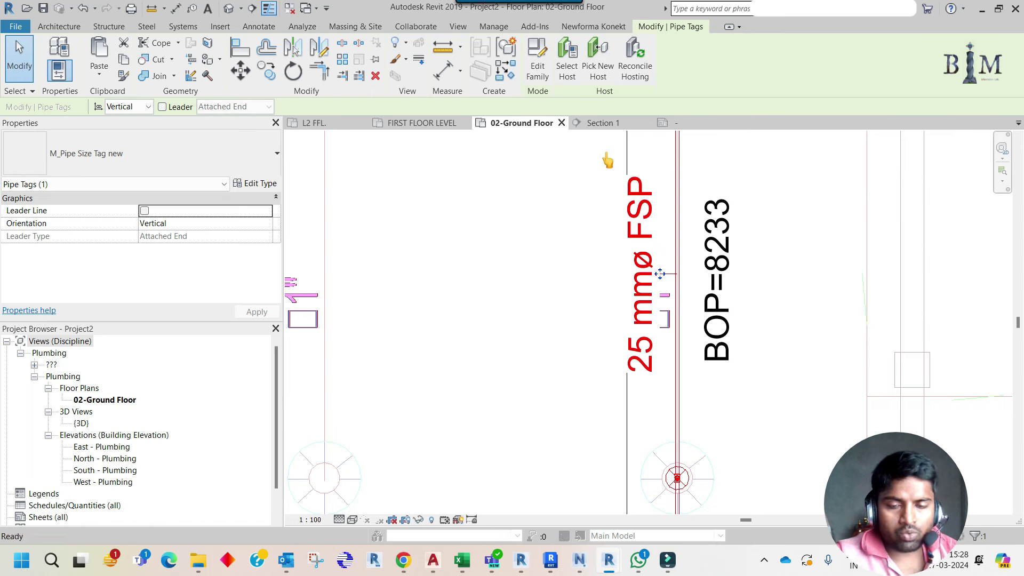
Set the Piping Pipe Size unit symbol to None in Project Units
key("u")
key("n")
left_click(776, 149)
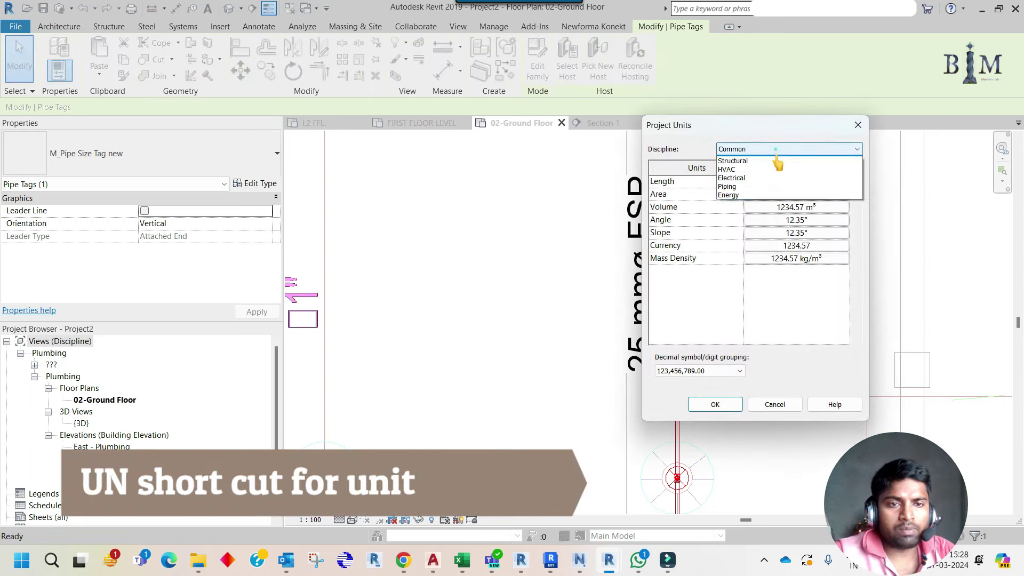
left_click(735, 193)
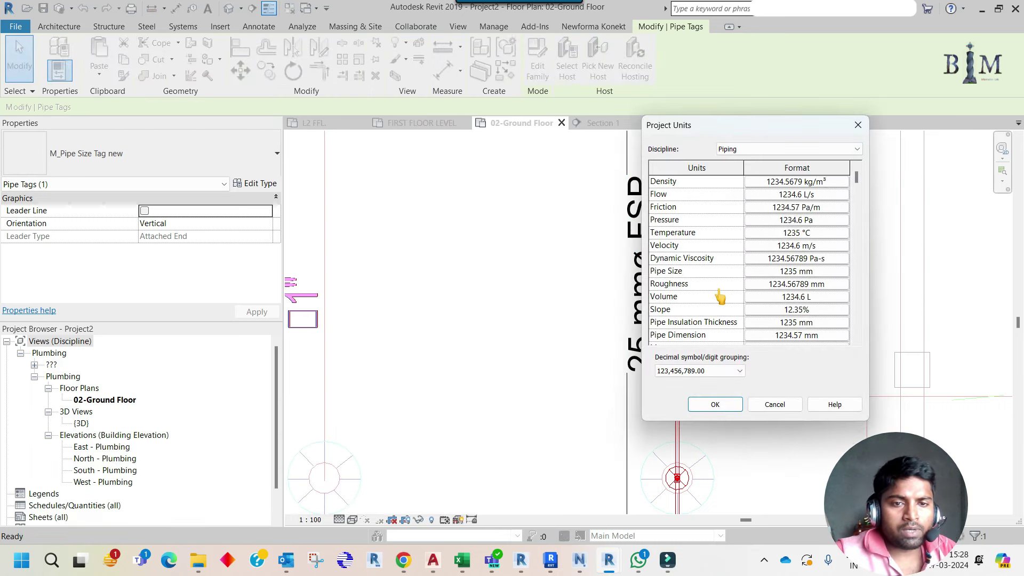
left_click(794, 272)
left_click(701, 266)
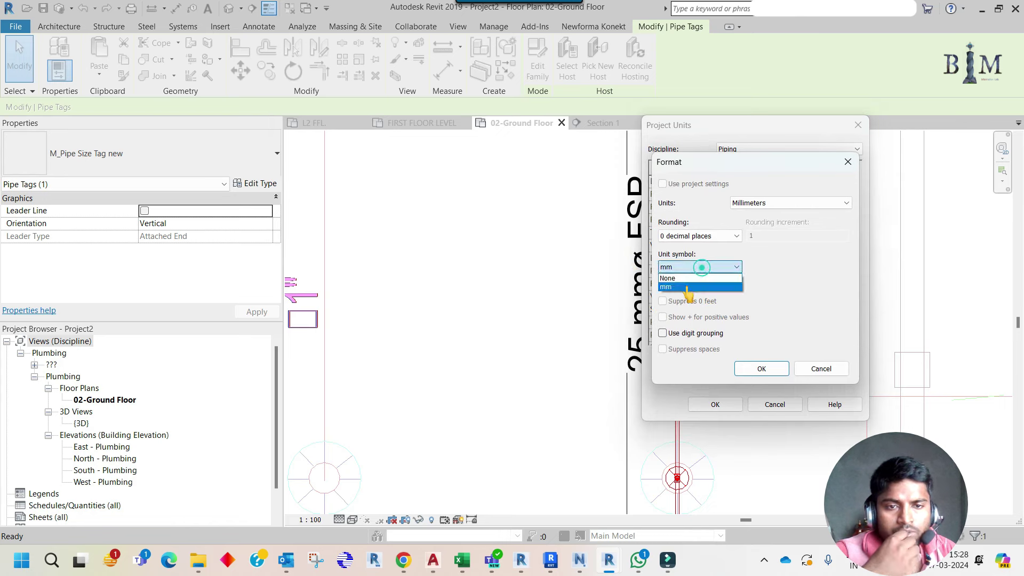
left_click(753, 370)
left_click(717, 404)
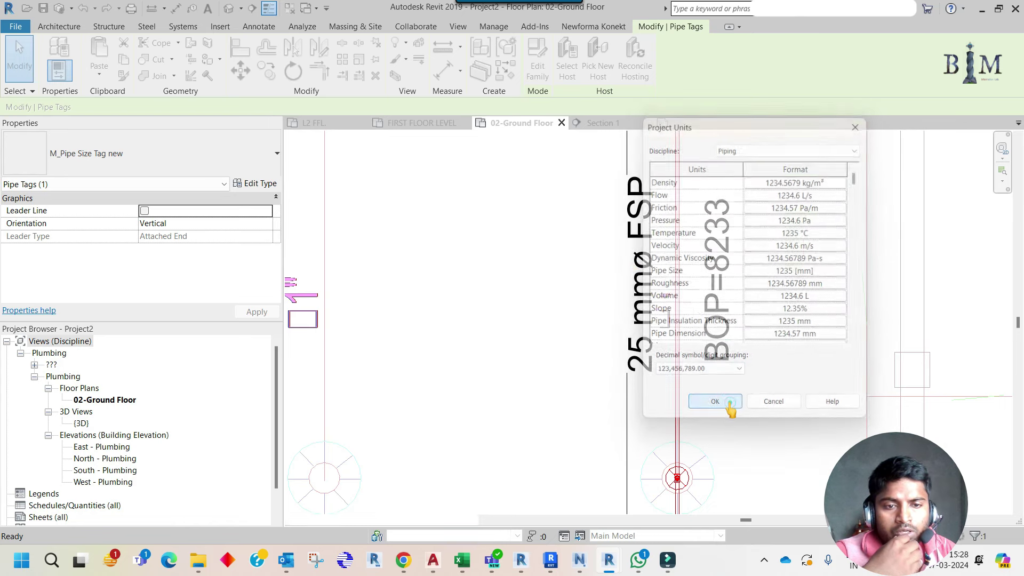
Remove the old pipe size tag from the main pipe
scroll(642, 290, "down", 2)
scroll(643, 291, "down", 2)
scroll(642, 290, "down", 2)
scroll(642, 292, "down", 1)
left_click(625, 261)
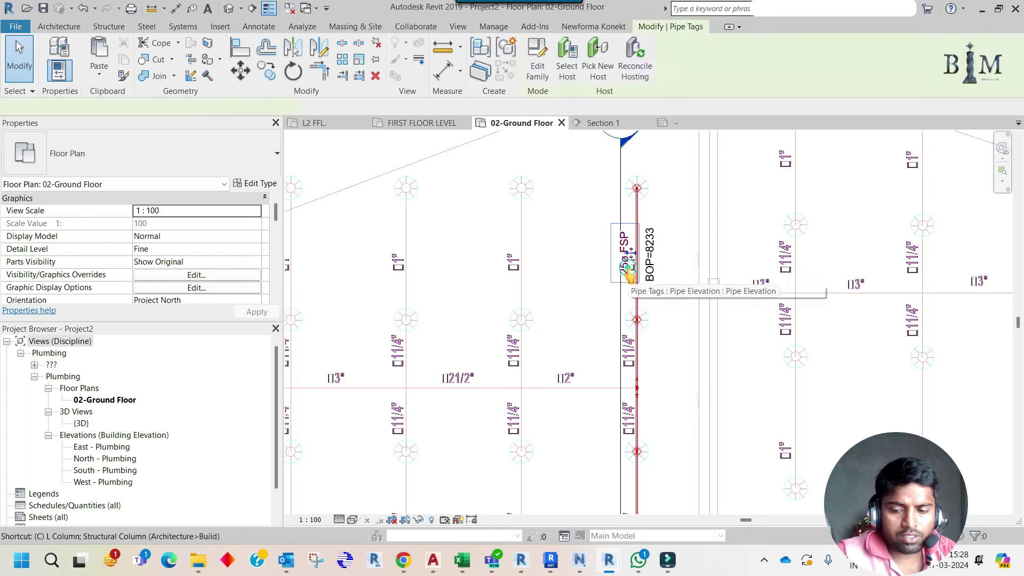
left_click_drag(625, 262, 601, 335)
scroll(640, 328, "up", 3)
key("Delete")
Tag the main pipe segments with 25ø FSP size tags placed beside each pipe
key("t")
key("g")
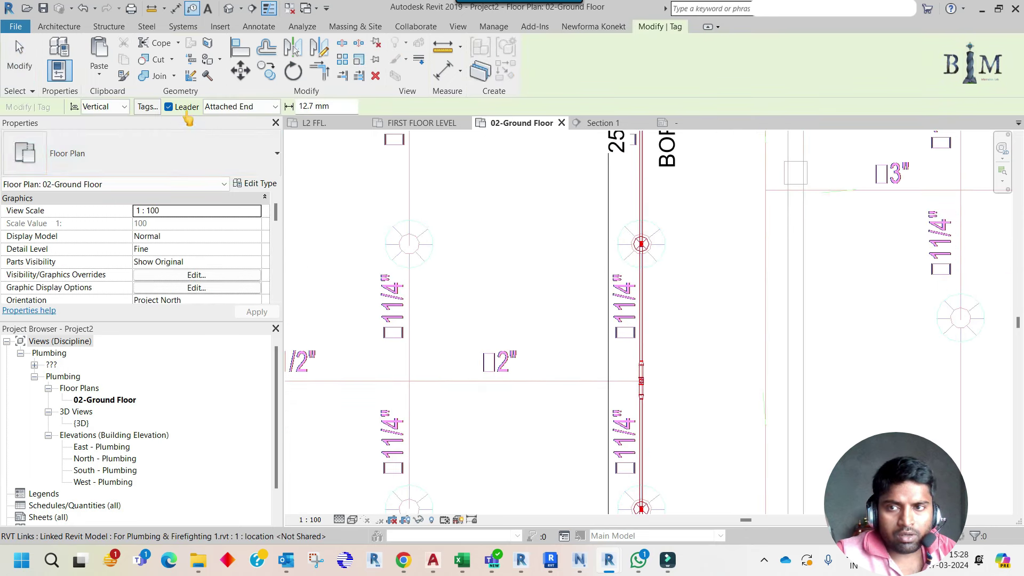
scroll(637, 299, "down", 1)
left_click(615, 299)
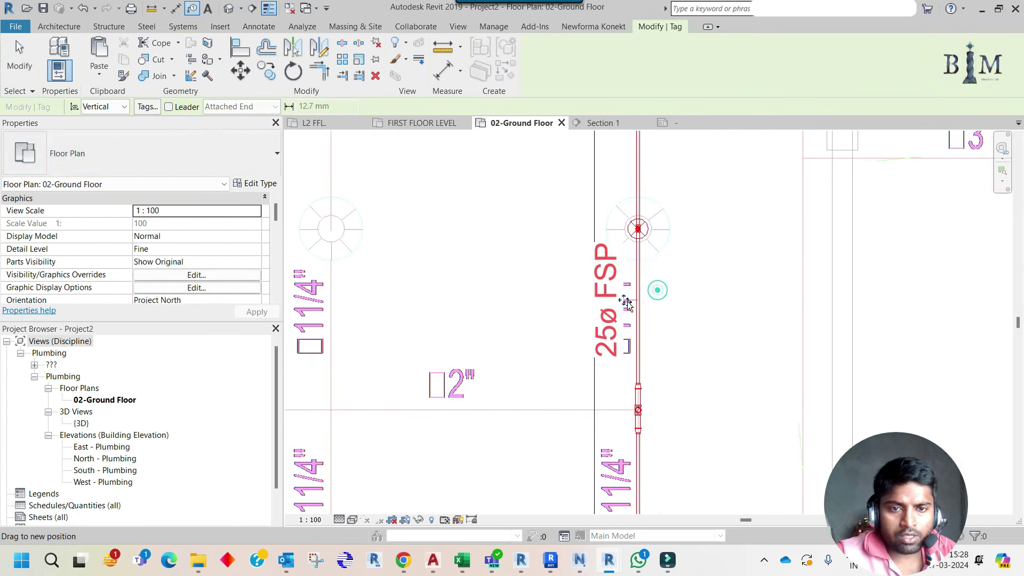
middle_click_drag(639, 311, 631, 276)
scroll(630, 278, "up", 1)
scroll(624, 283, "up", 1)
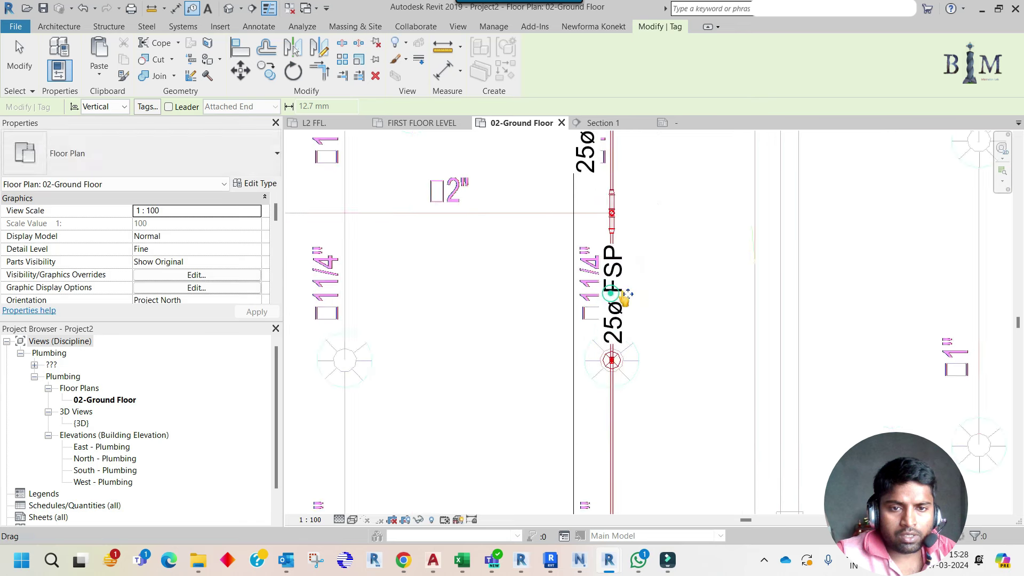
left_click_drag(618, 288, 599, 302)
left_click(600, 301)
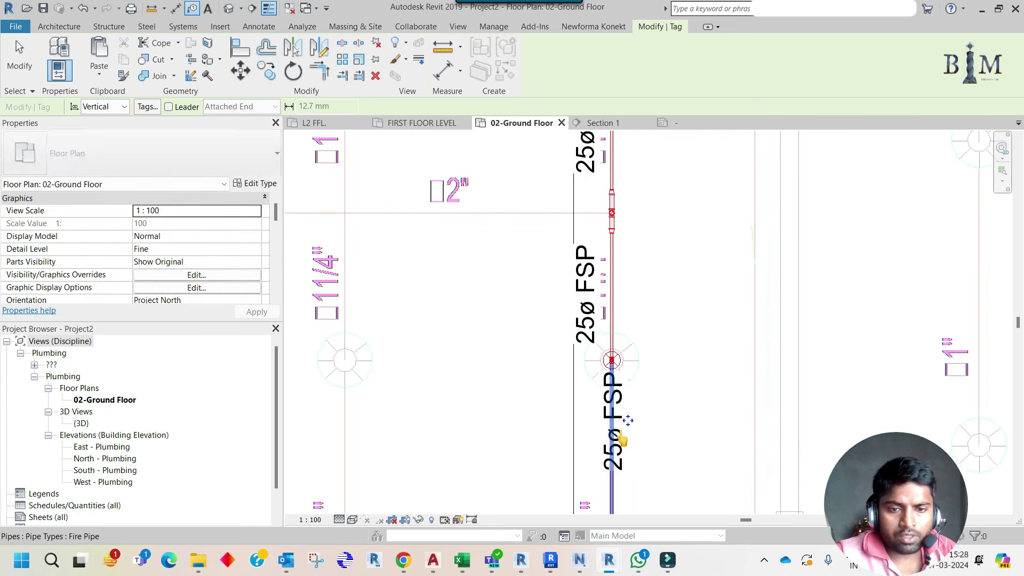
middle_click_drag(617, 467, 627, 346)
left_click(632, 310)
scroll(630, 256, "down", 1)
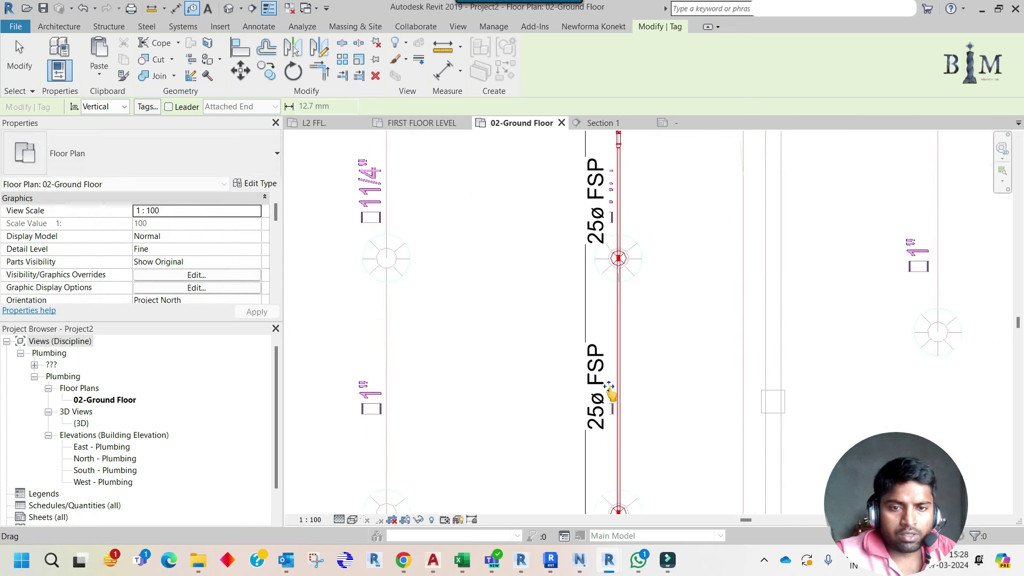
scroll(628, 192, "down", 2)
Place BOP=8233 tags beside each main pipe segment
left_click(629, 183)
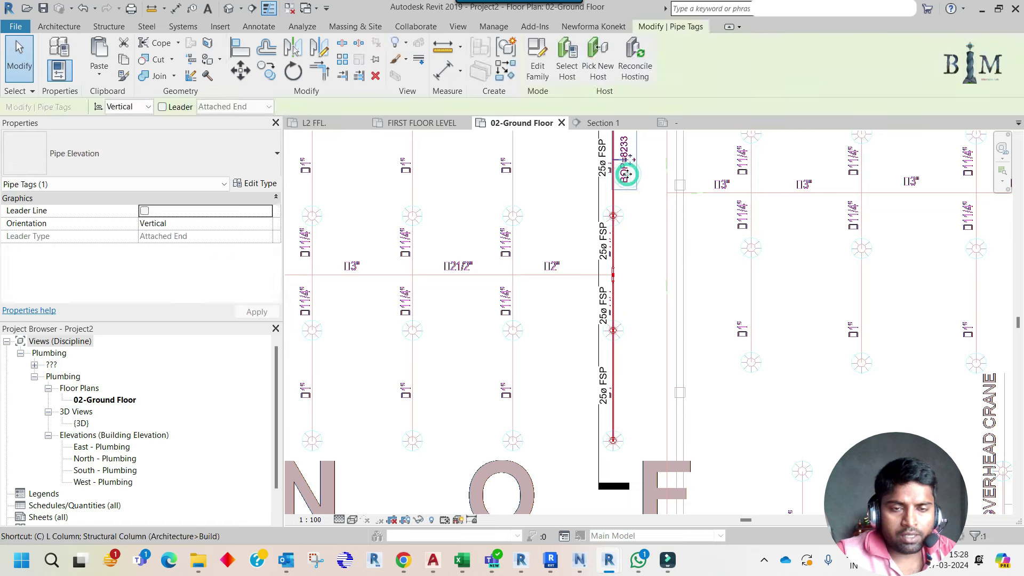
scroll(624, 247, "up", 2)
scroll(614, 254, "up", 1)
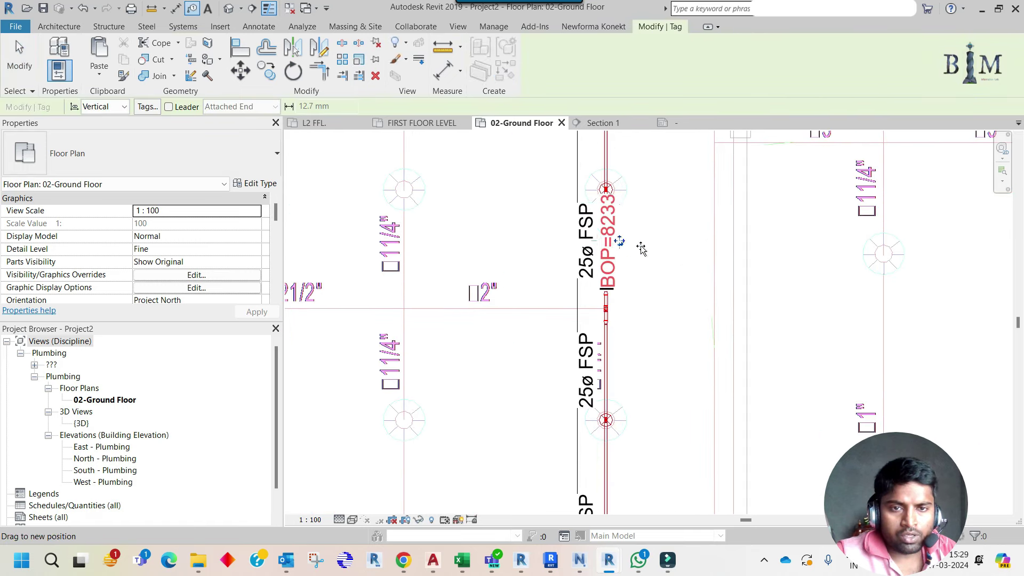
left_click_drag(613, 240, 634, 250)
left_click(617, 382)
middle_click_drag(617, 492, 612, 325)
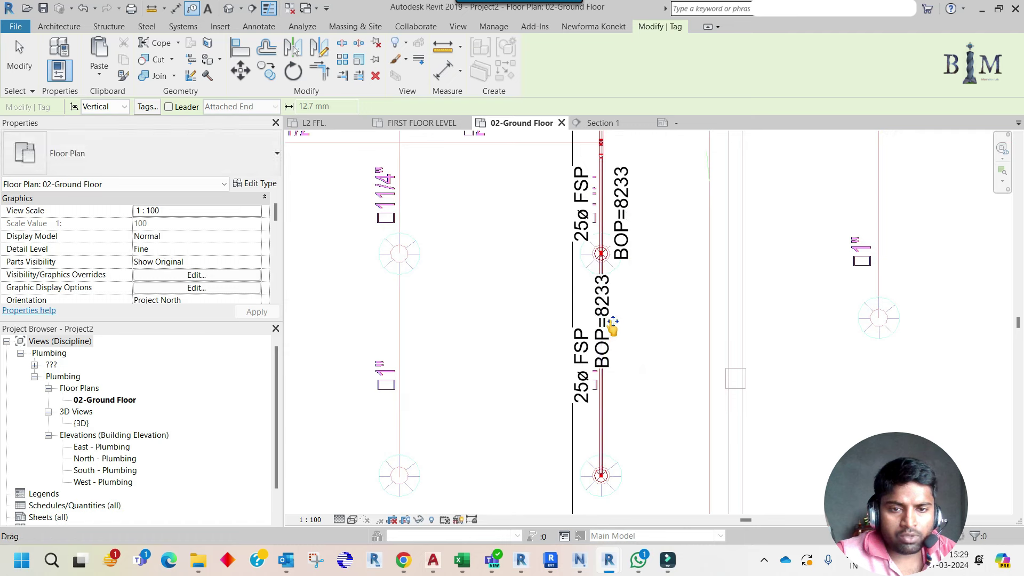
left_click(632, 363)
key("Escape")
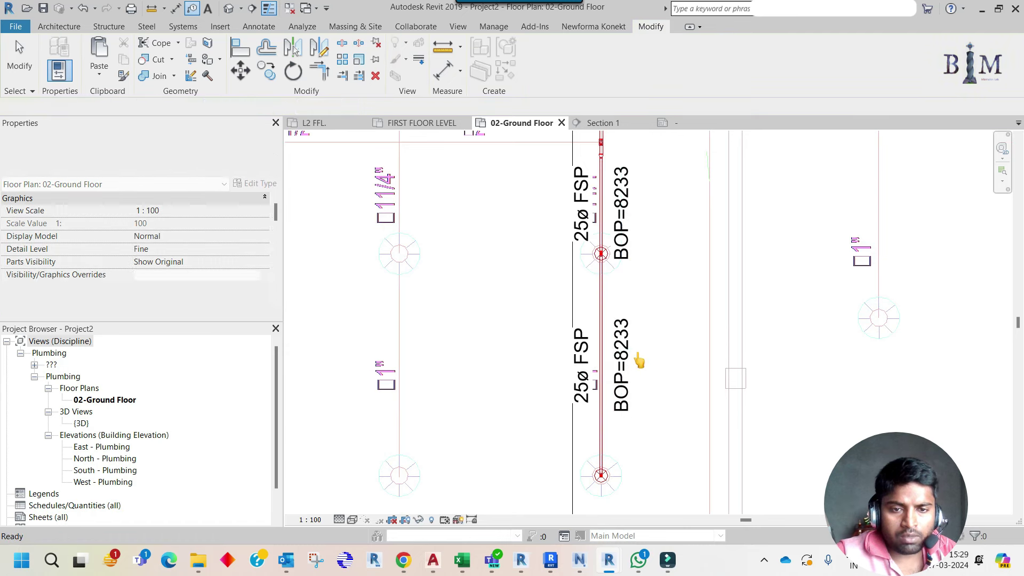
Set the Piping Pipe Size format to fractional inches to nearest 1/2" and review the tags
key("u")
key("n")
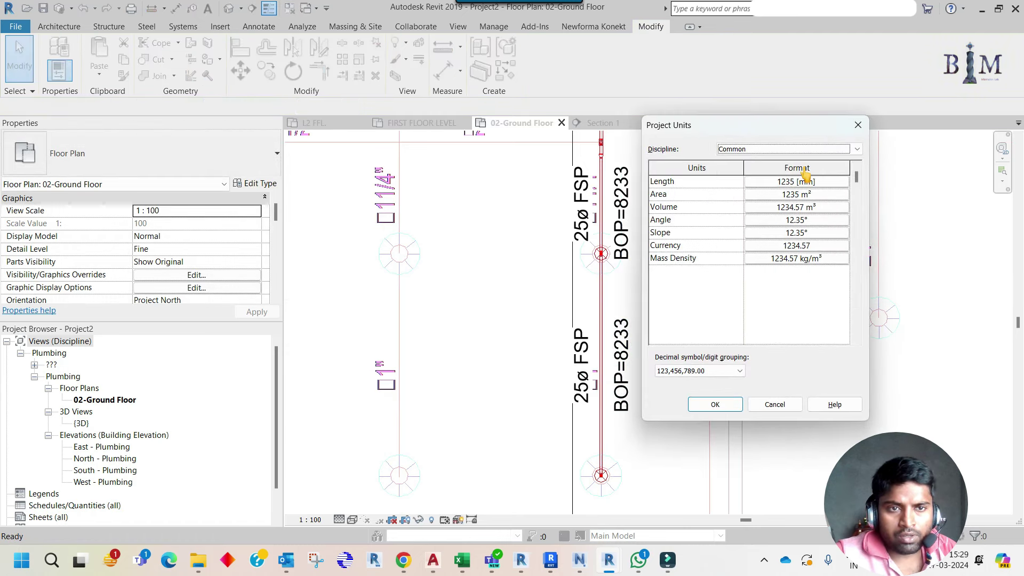
left_click(781, 149)
left_click(741, 203)
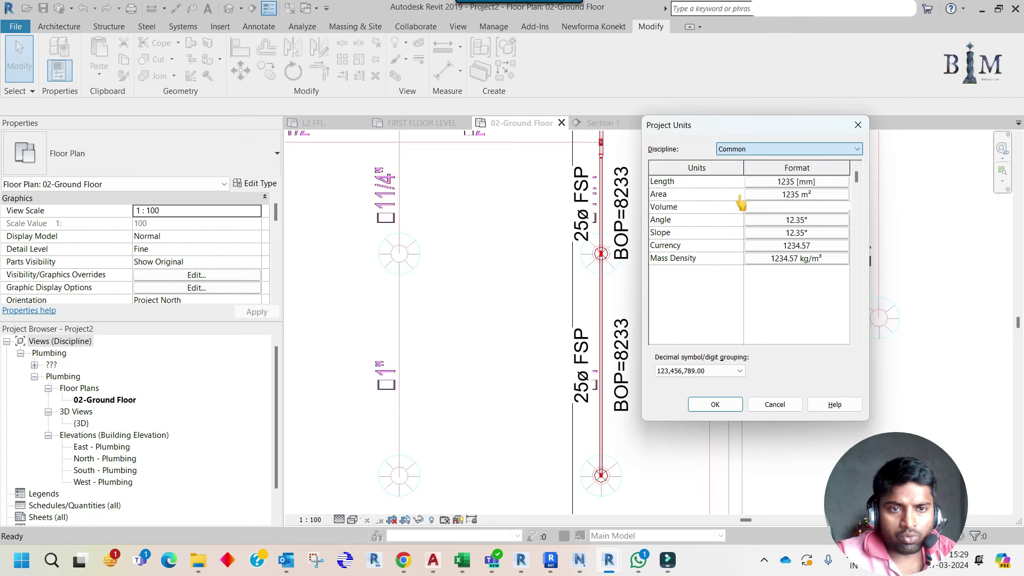
left_click(787, 272)
left_click(783, 202)
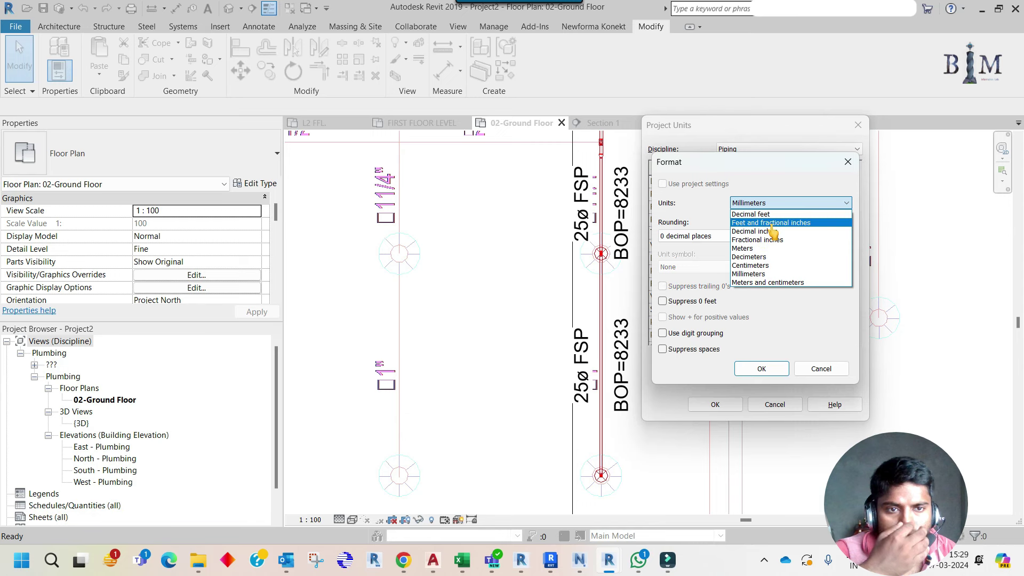
left_click(785, 239)
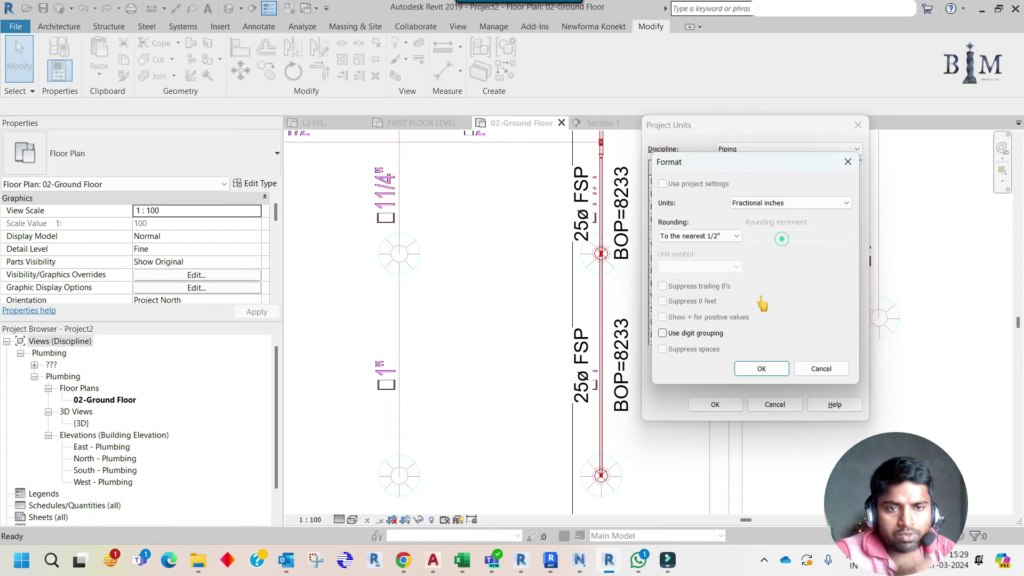
left_click(762, 369)
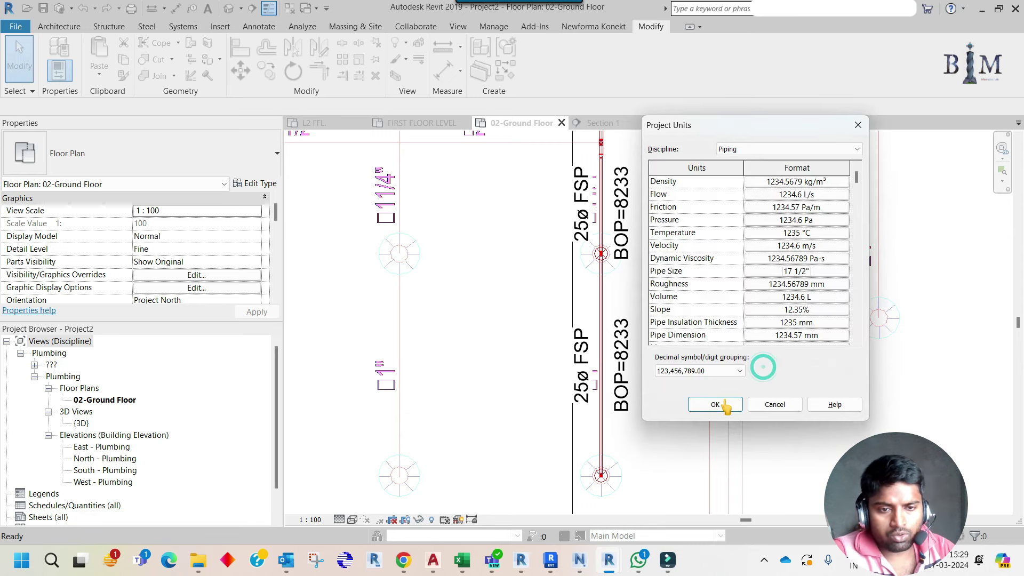
left_click(715, 404)
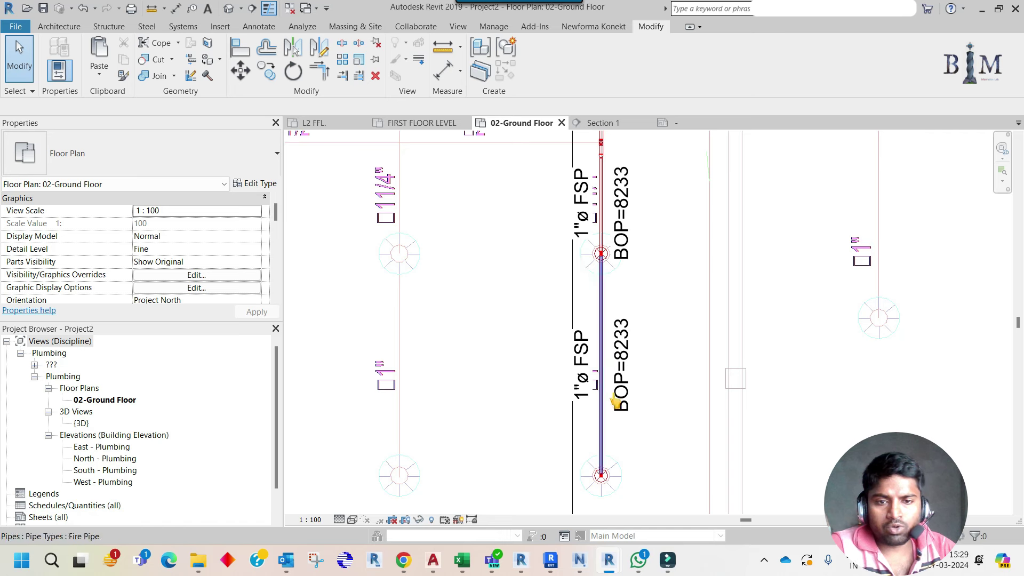
scroll(613, 240, "down", 2)
scroll(631, 245, "down", 1)
middle_click_drag(631, 246, 658, 338)
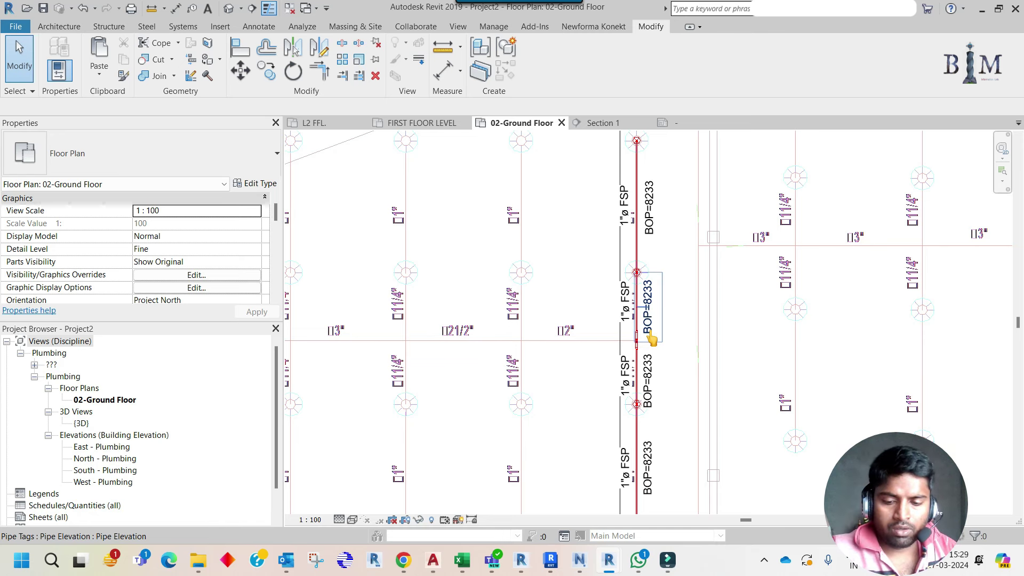
Change the Piping Pipe Size format units to millimetres
key("u")
key("n")
left_click(787, 151)
left_click(740, 193)
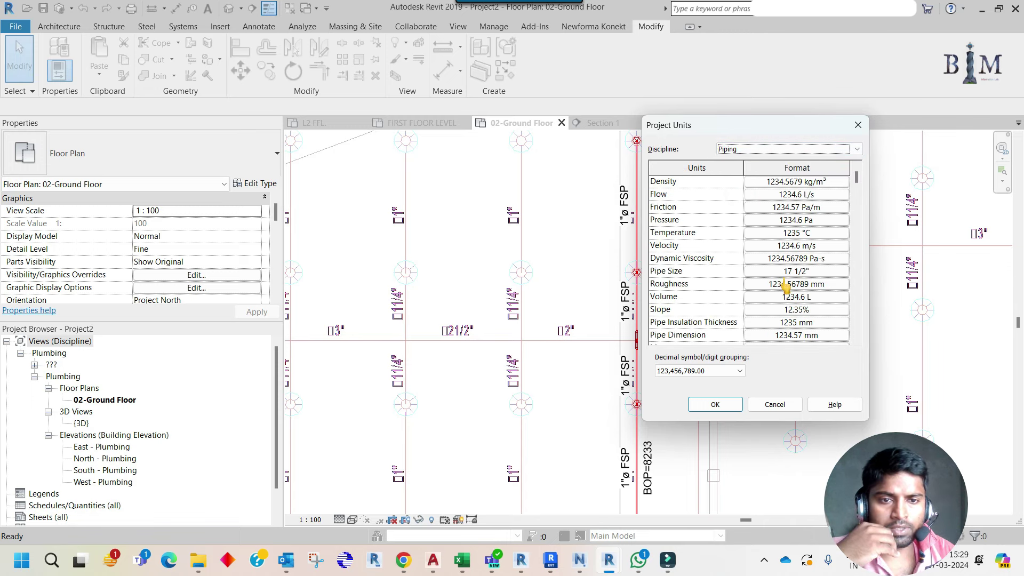
left_click(780, 272)
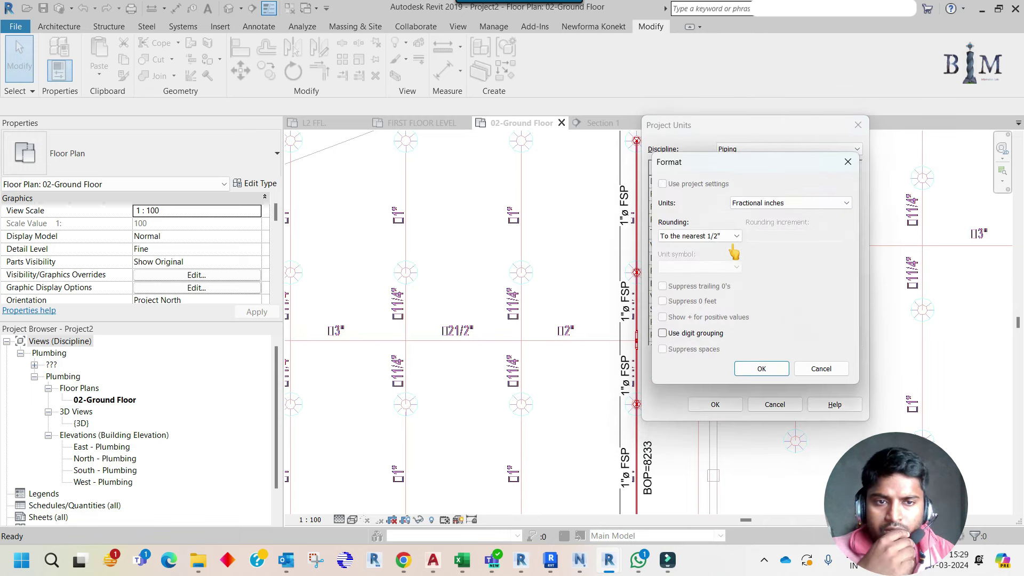
left_click(776, 203)
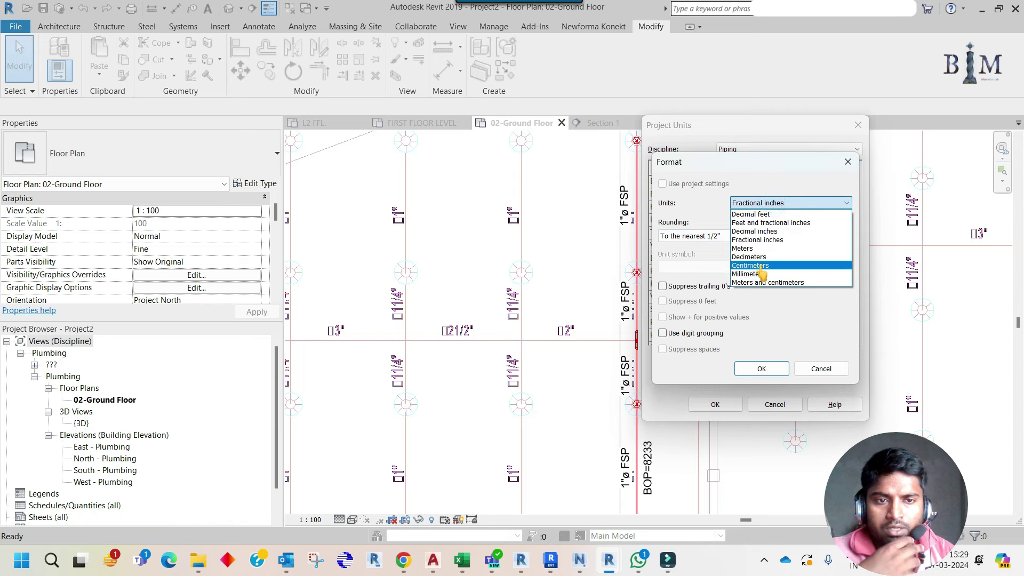
left_click(759, 280)
left_click(759, 371)
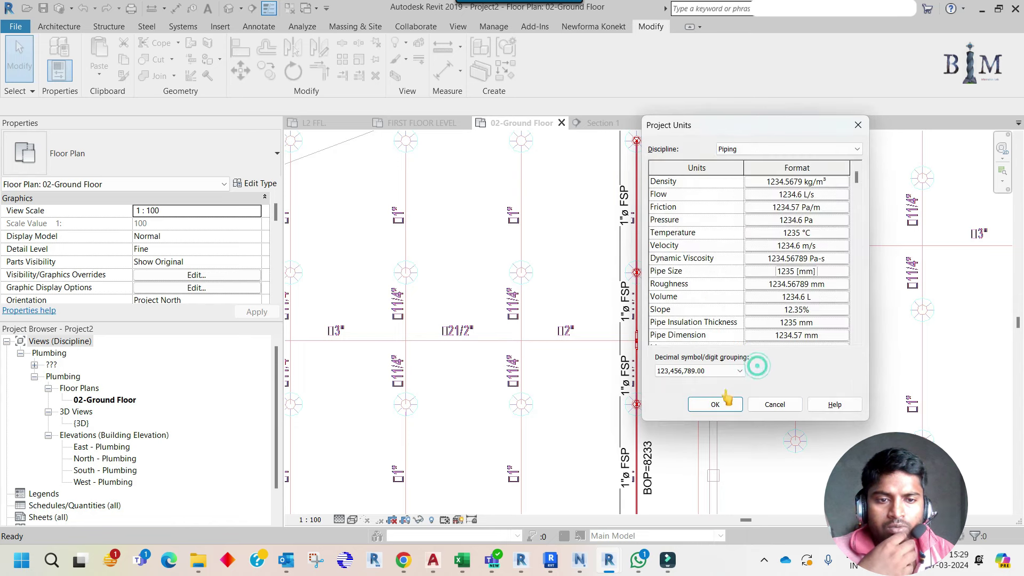
left_click(715, 405)
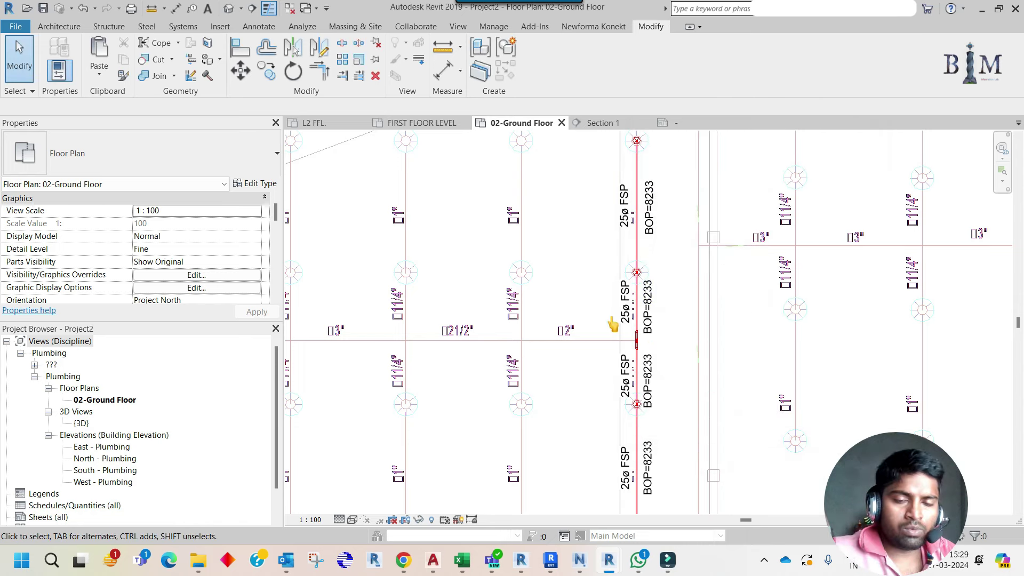
Start Tag by Category (TG) with leaders on and the leader end set to Free End
scroll(688, 267, "up", 2)
left_click(621, 272)
key("t")
key("g")
left_click(168, 106)
left_click(240, 107)
left_click(224, 130)
Tag the new pipe with a 40ø FSP size tag and a BOP elevation tag
scroll(621, 320, "up", 3)
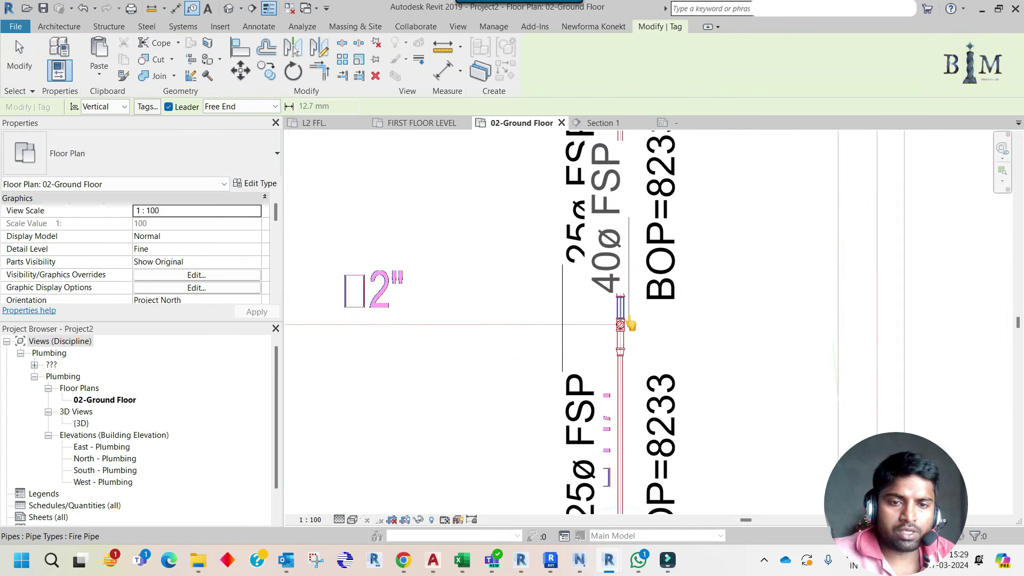
left_click(621, 315)
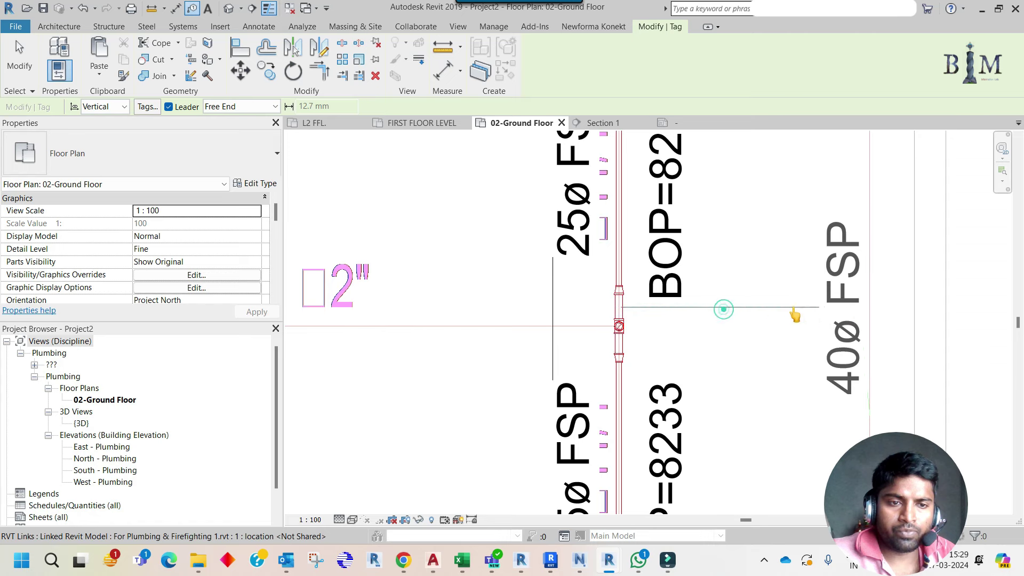
left_click(759, 306)
scroll(687, 326, "down", 2)
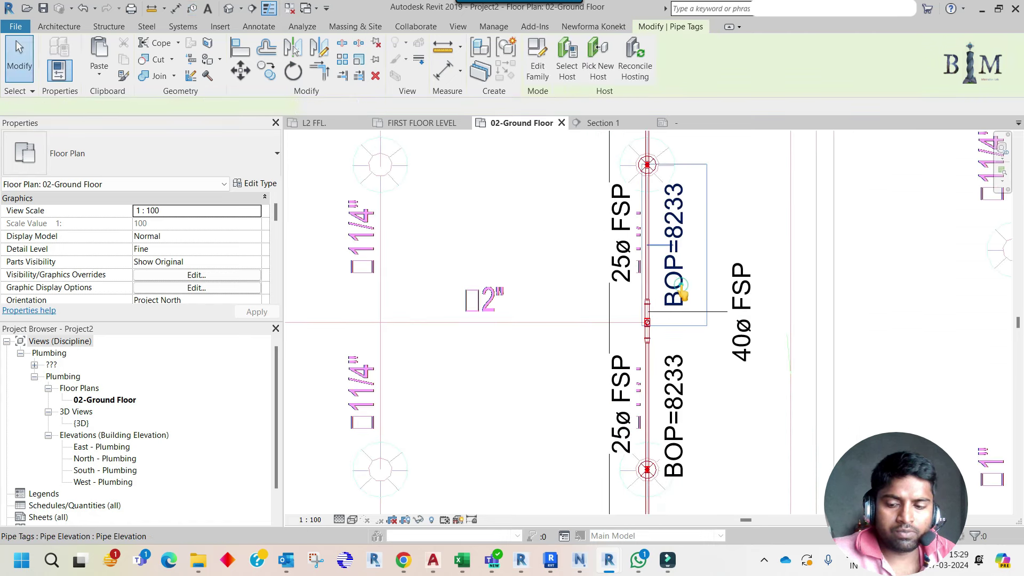
scroll(650, 317, "up", 2)
left_click(747, 228)
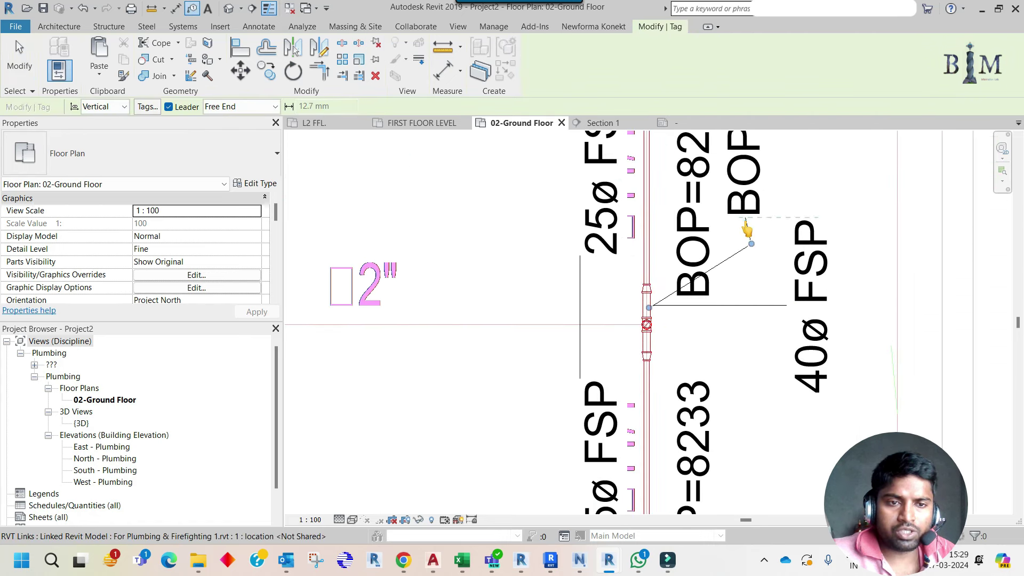
key("Escape")
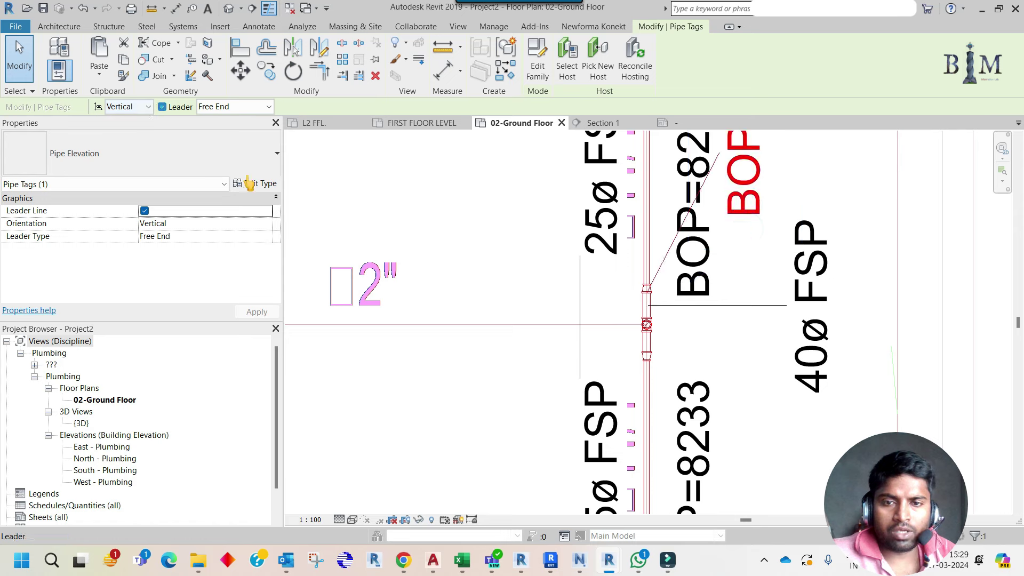
Move the BOP tag down beside the 40ø FSP size tag
scroll(496, 288, "down", 3)
scroll(534, 256, "down", 1)
left_click_drag(609, 208, 663, 291)
key("Escape")
scroll(656, 299, "down", 4)
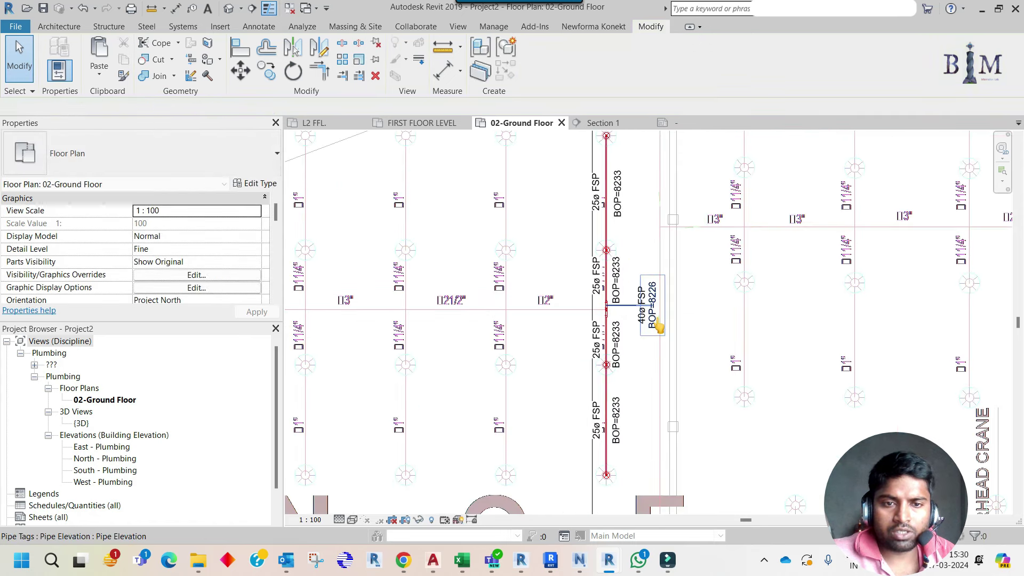
scroll(653, 320, "up", 3)
scroll(651, 311, "up", 1)
Shift the 40ø FSP and BOP=8226 tags lower along the pipe, side by side
mouse_move(648, 320)
left_mouse_down()
mouse_move(618, 411)
mouse_move(619, 400)
left_mouse_up()
scroll(640, 328, "up", 2)
left_click(674, 333)
left_click_drag(693, 320, 693, 426)
scroll(688, 304, "down", 2)
scroll(711, 311, "down", 2)
scroll(777, 313, "down", 1)
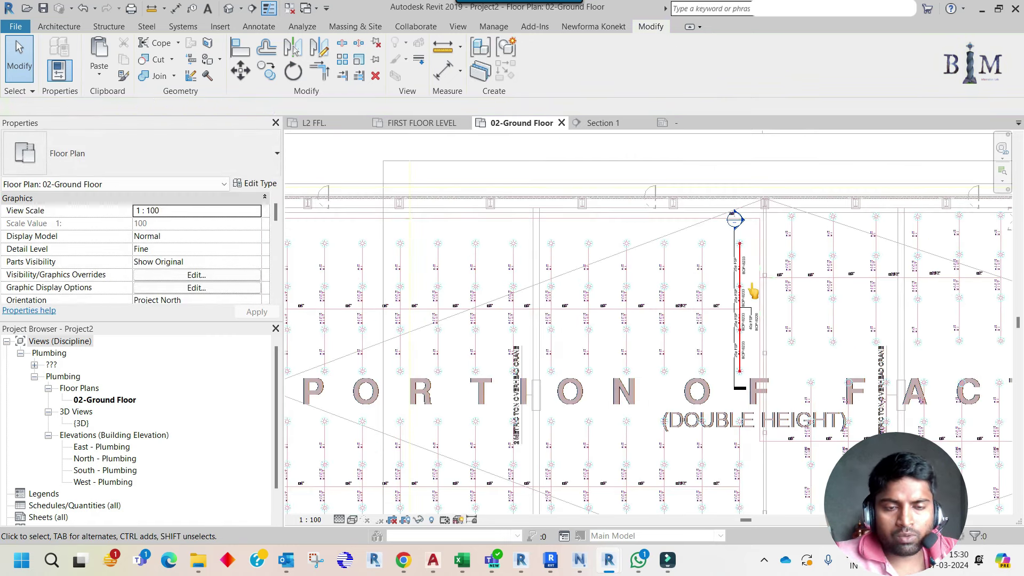
left_click(735, 237)
Open Section 1 and draw a horizontal pipe leftward from the vertical drop's bottom
right_click(736, 240)
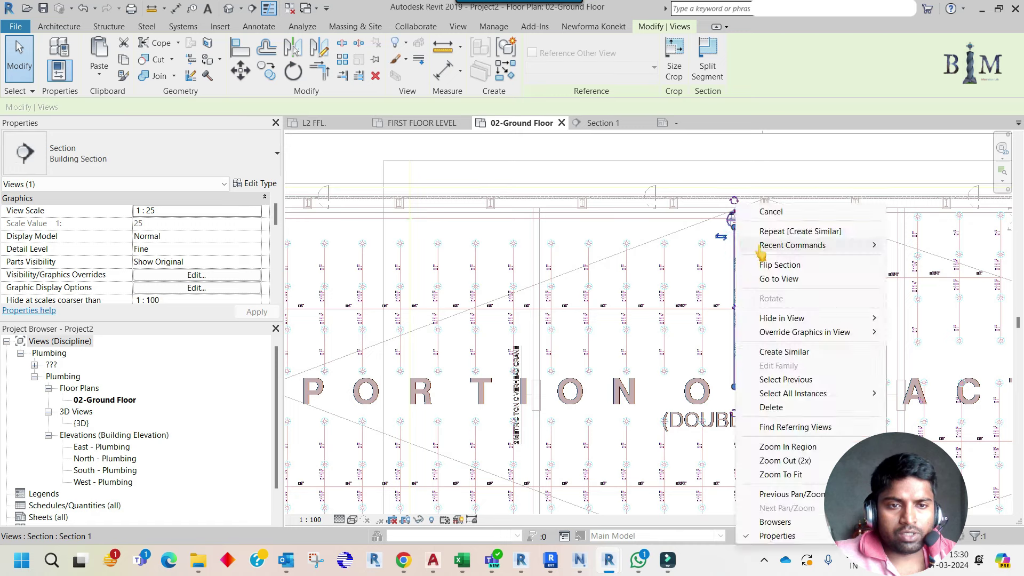
left_click(770, 279)
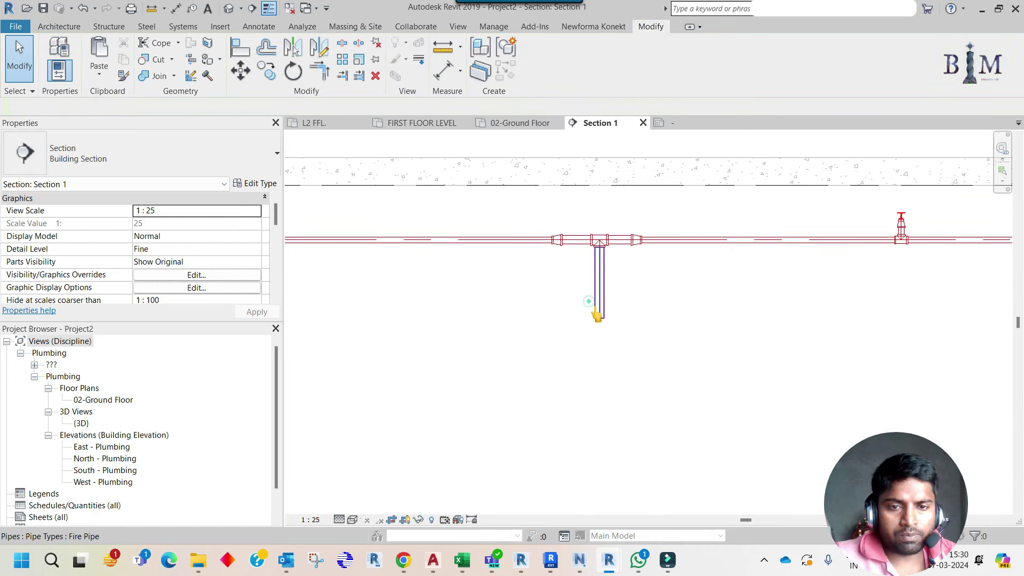
right_click(598, 322)
left_click(552, 331)
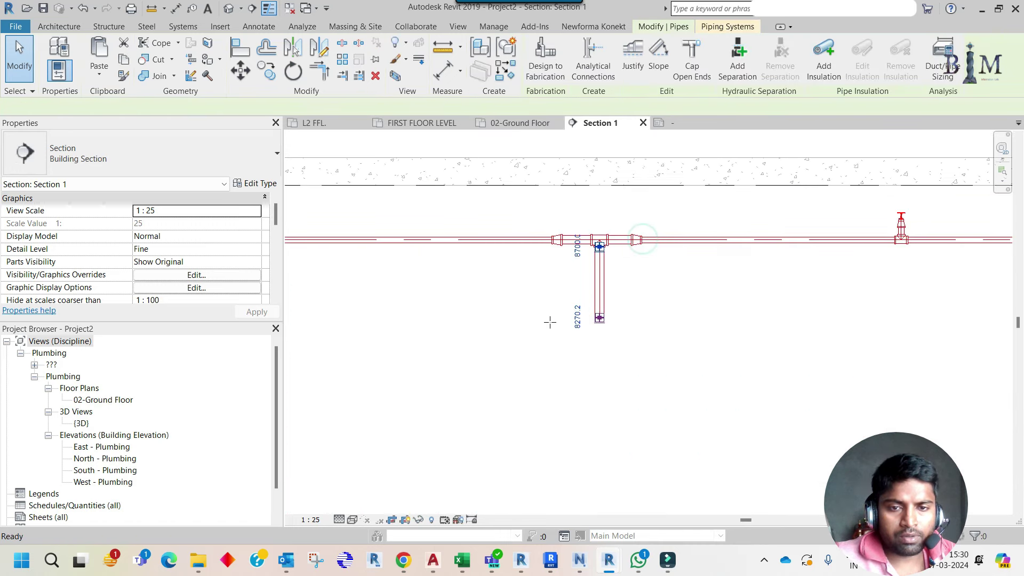
left_click(550, 322)
key("Escape")
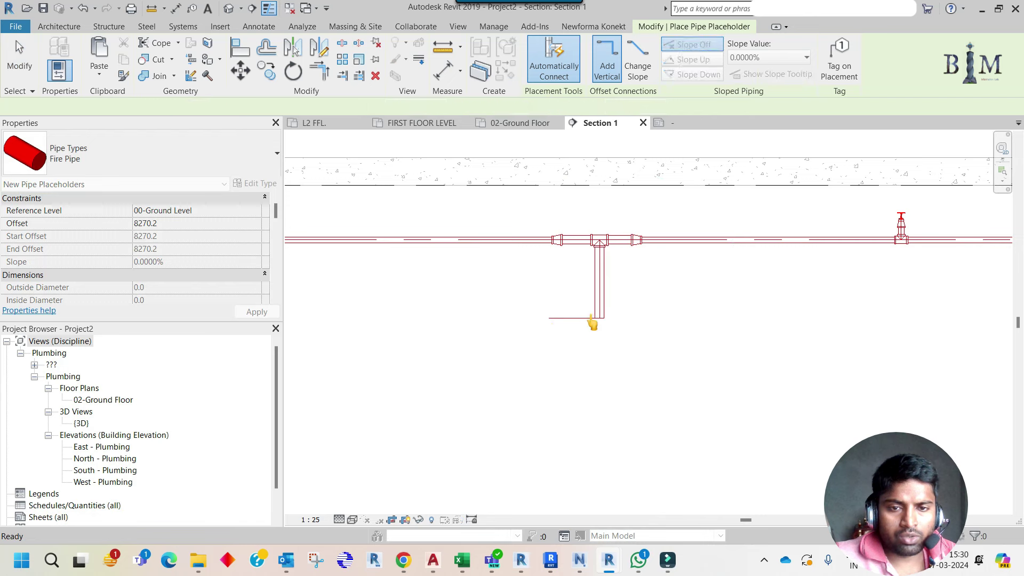
key("Escape")
right_click(601, 312)
key("Escape")
left_click(544, 319)
key("Escape")
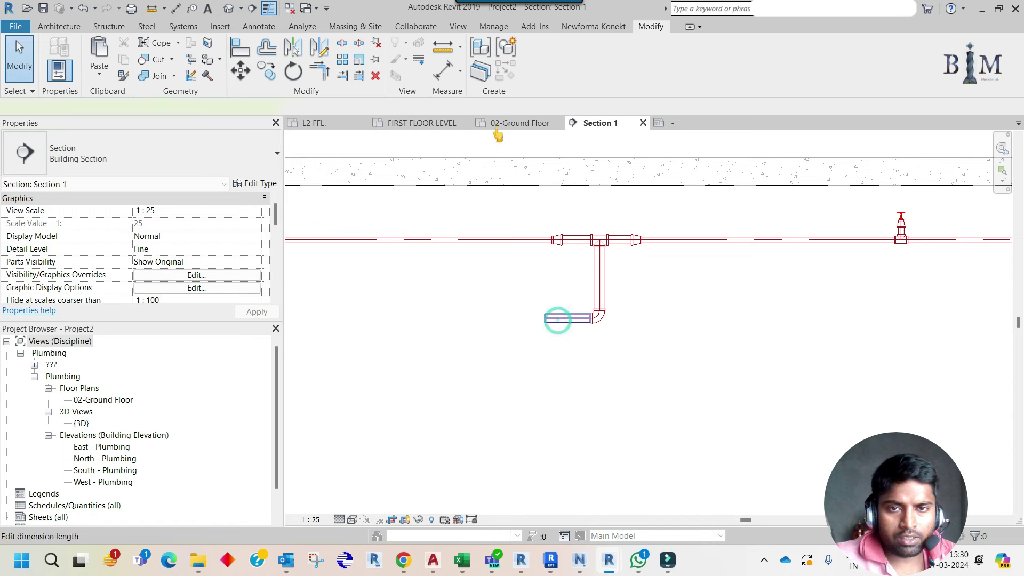
On the 02-Ground Floor plan, stretch the new pipe 1000 mm to the left
left_click(509, 124)
scroll(703, 288, "up", 1)
scroll(712, 301, "up", 2)
scroll(715, 305, "up", 2)
scroll(714, 305, "up", 2)
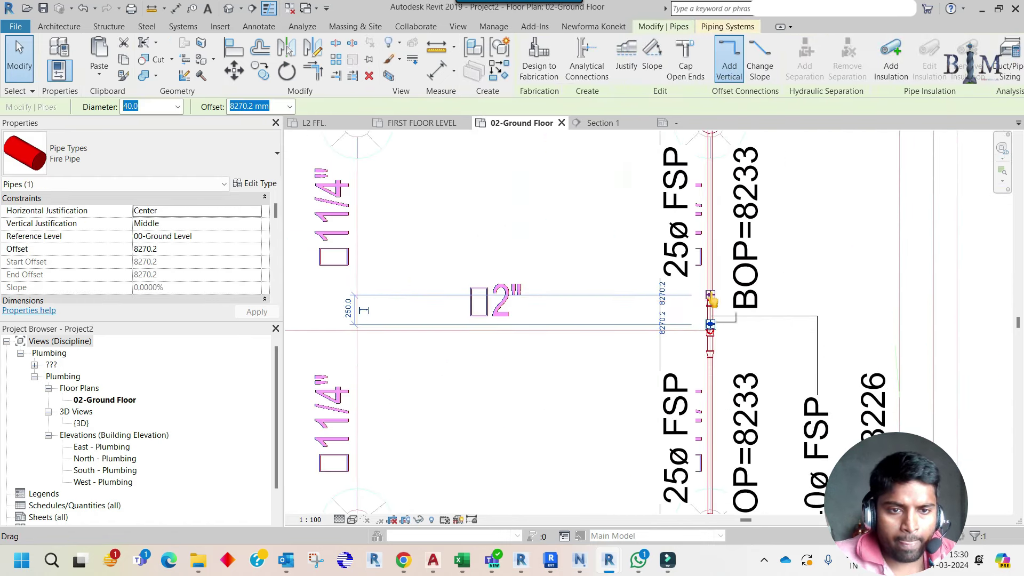
left_click_drag(709, 331, 595, 330)
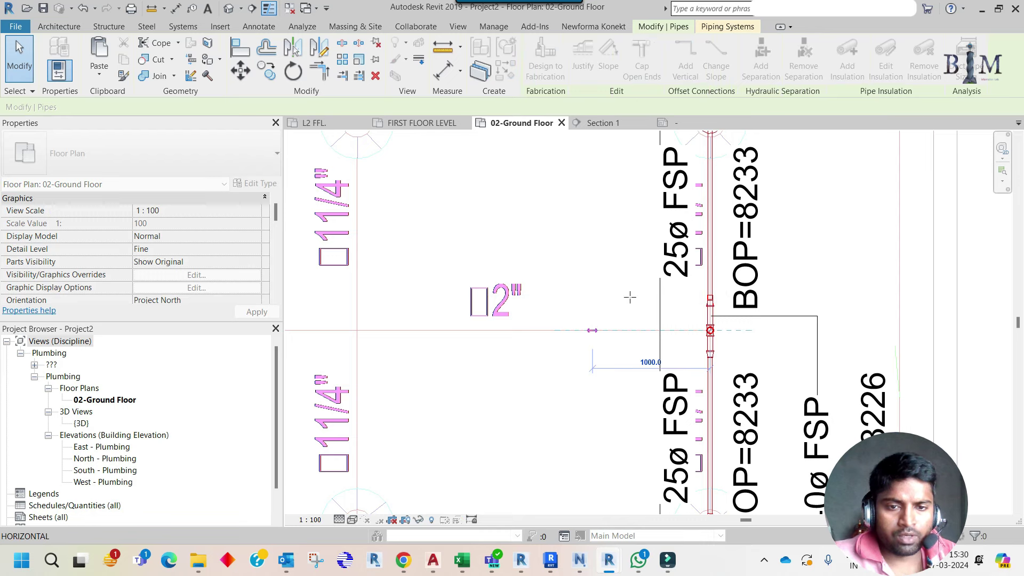
key("Escape")
scroll(735, 320, "down", 2)
scroll(733, 323, "down", 3)
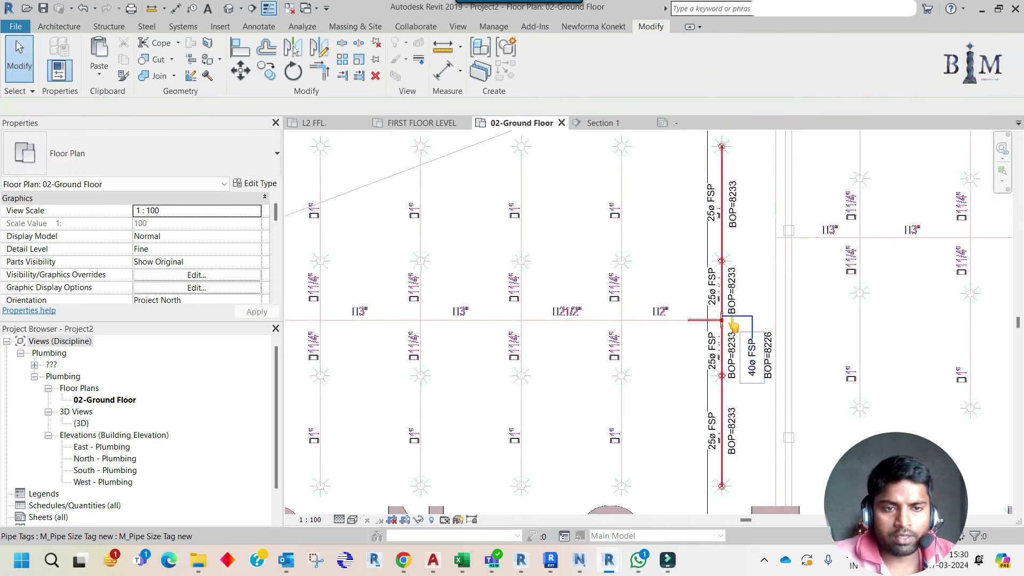
Rotate the Section 1 line 90 degrees (RO) and move it along the new branch
left_click(720, 257)
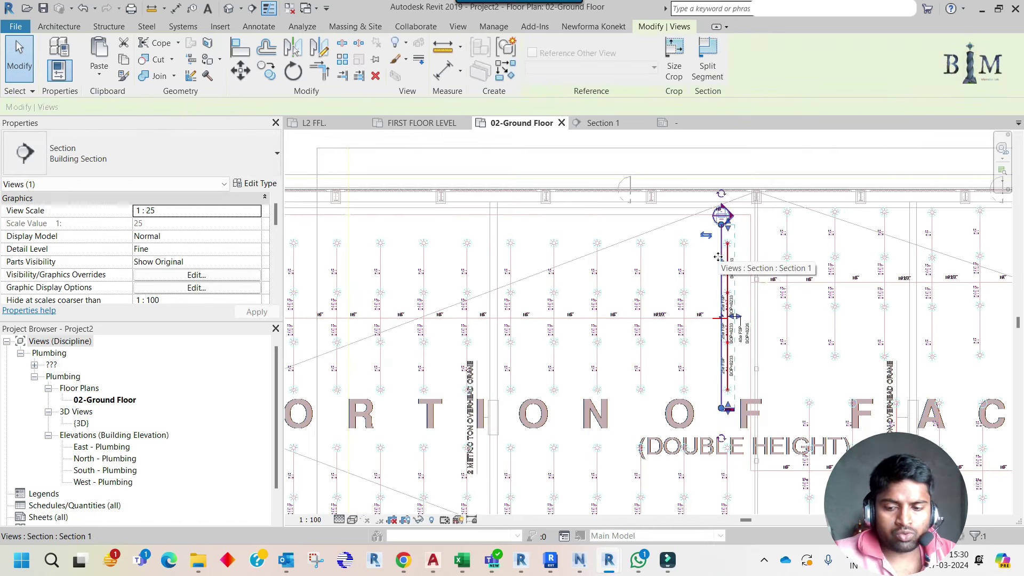
type("ro")
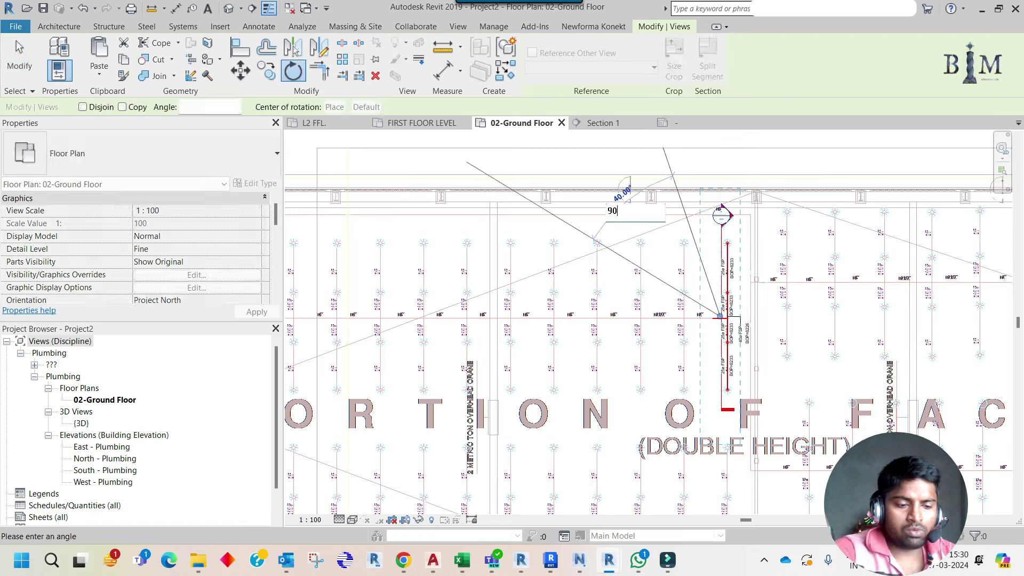
type("90")
key("Return")
key("Escape")
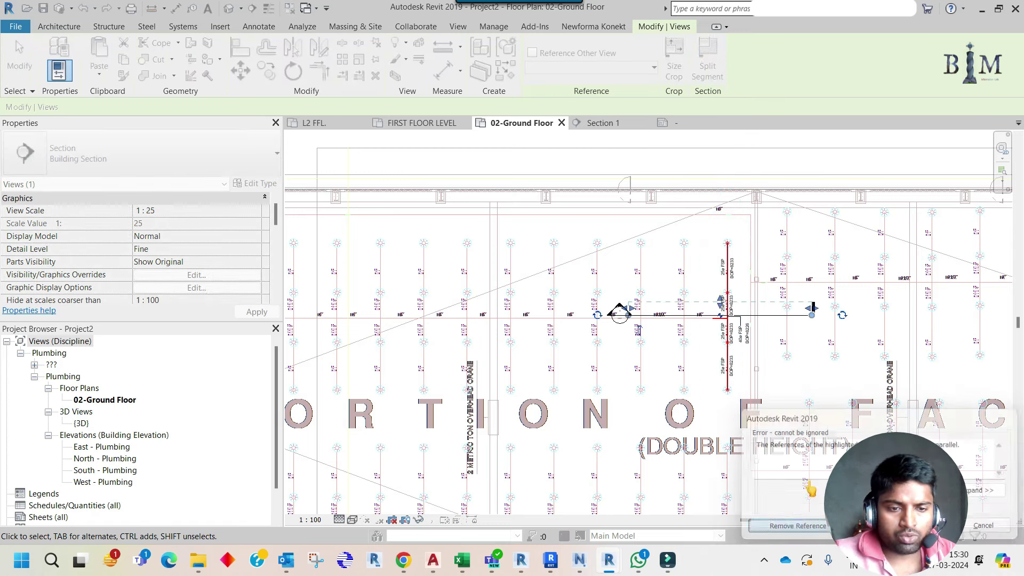
left_click_drag(639, 329, 708, 326)
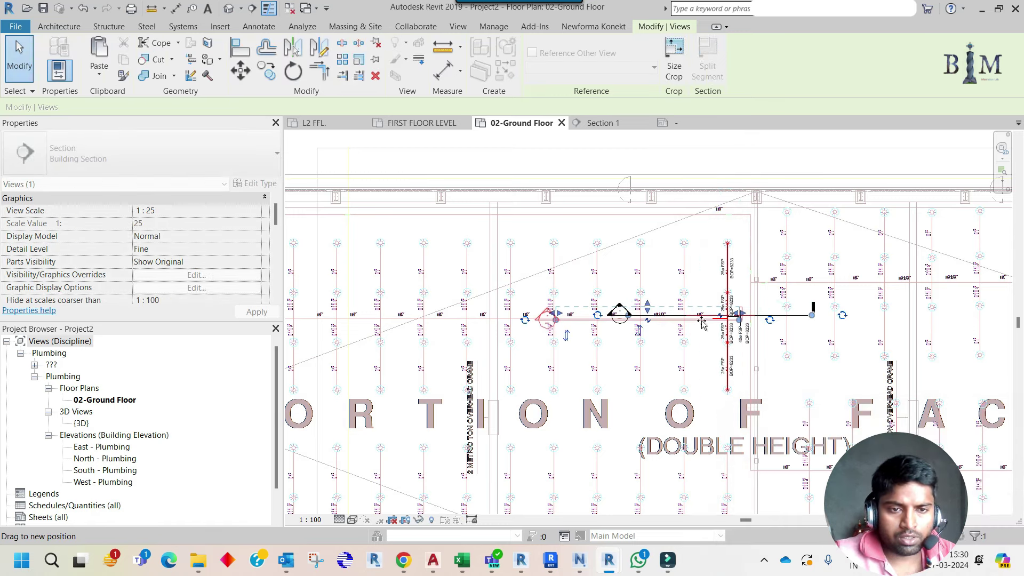
scroll(666, 315, "up", 3)
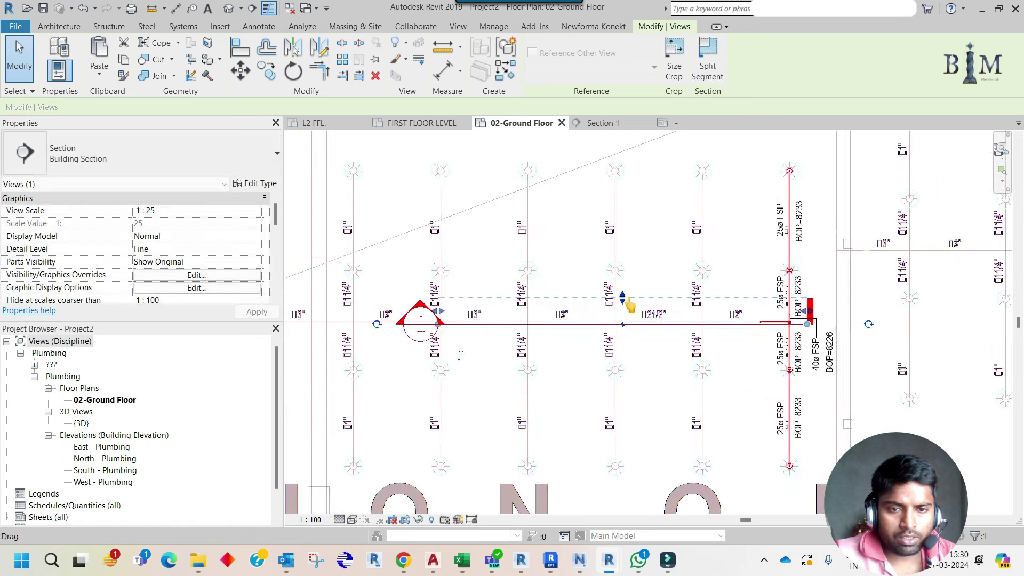
left_click(629, 333)
scroll(631, 345, "down", 2)
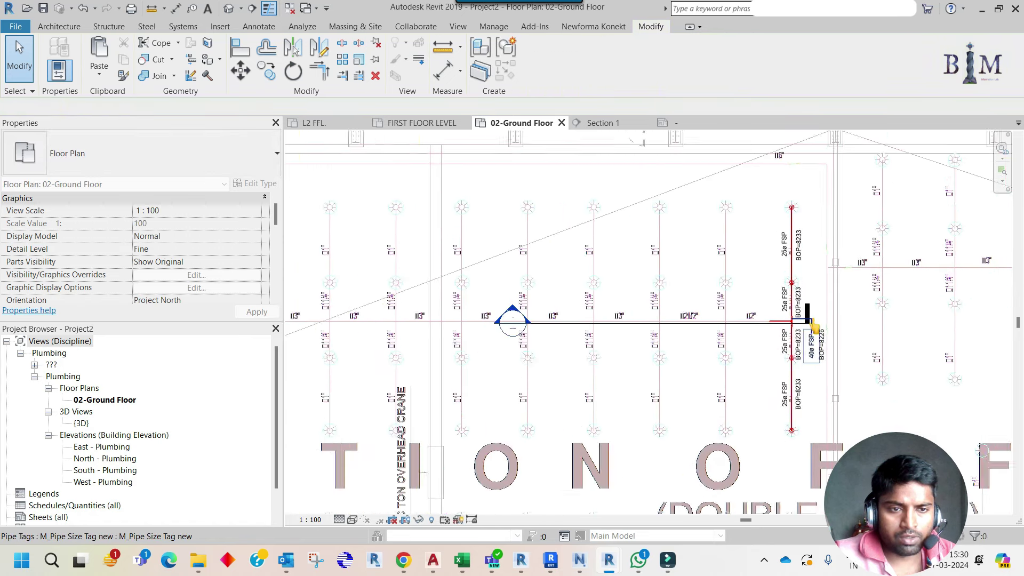
scroll(631, 345, "down", 2)
Extend the section line's left end along the main pipe and open Section 1
left_click(661, 319)
scroll(786, 320, "down", 1)
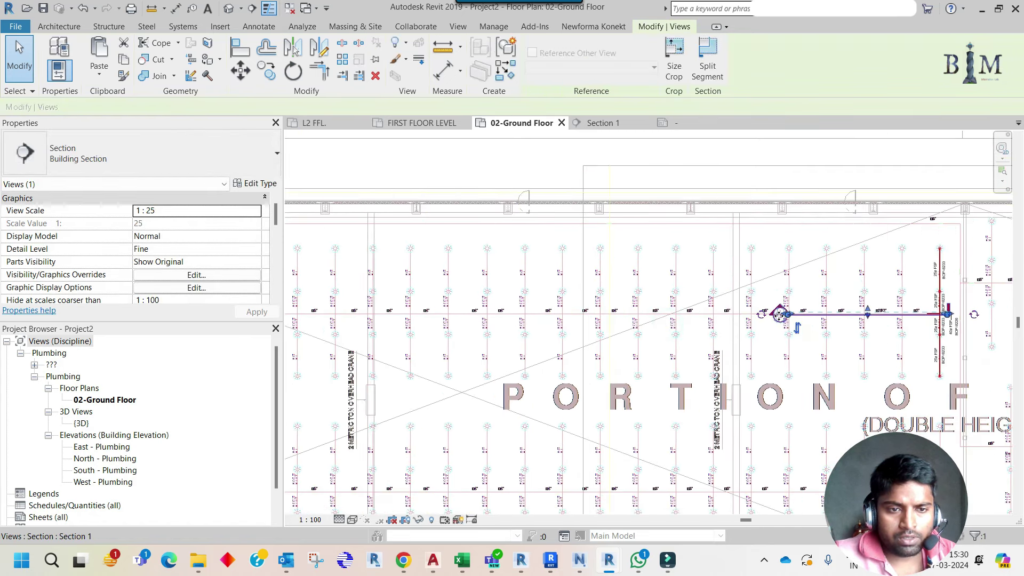
scroll(786, 320, "down", 1)
left_click_drag(787, 319, 503, 308)
middle_click_drag(880, 320, 731, 326)
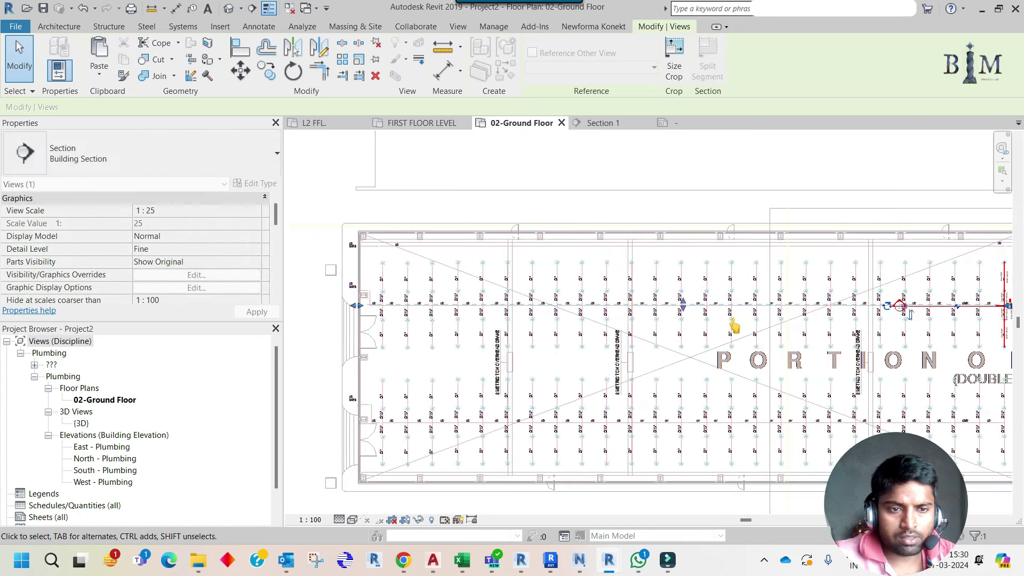
left_click_drag(477, 326, 337, 332)
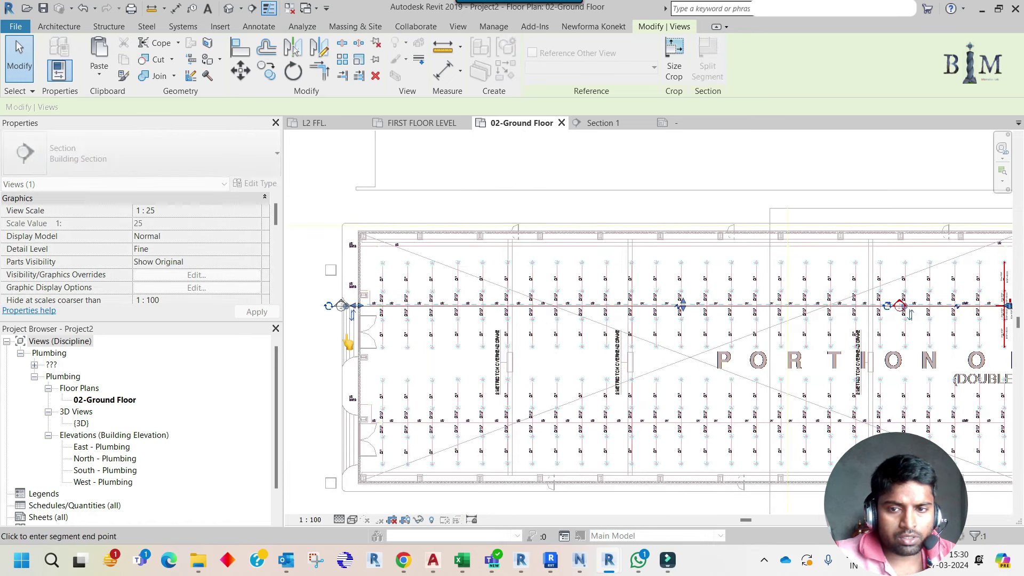
scroll(702, 326, "up", 2)
scroll(754, 299, "up", 3)
scroll(755, 307, "up", 3)
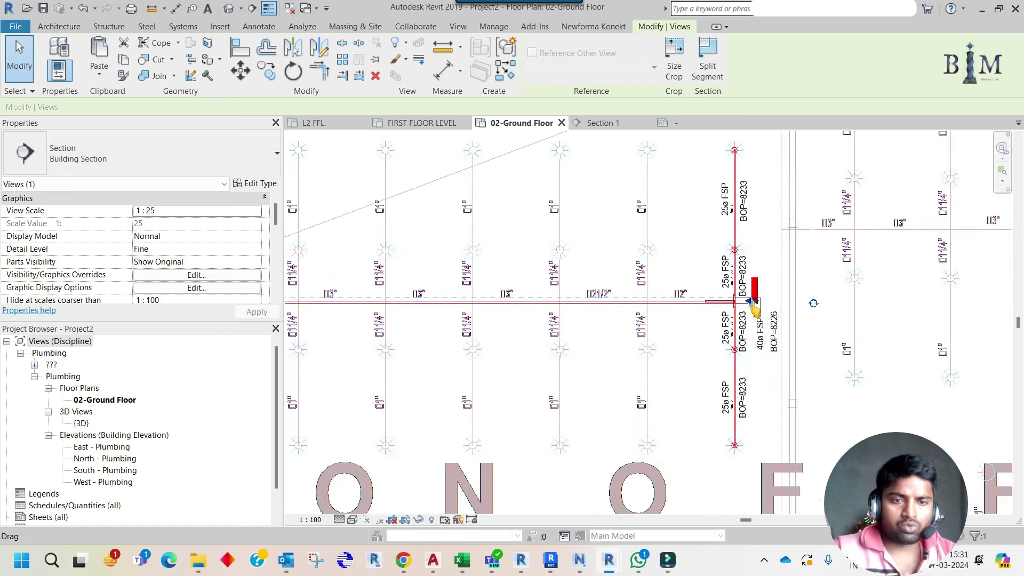
key("Escape")
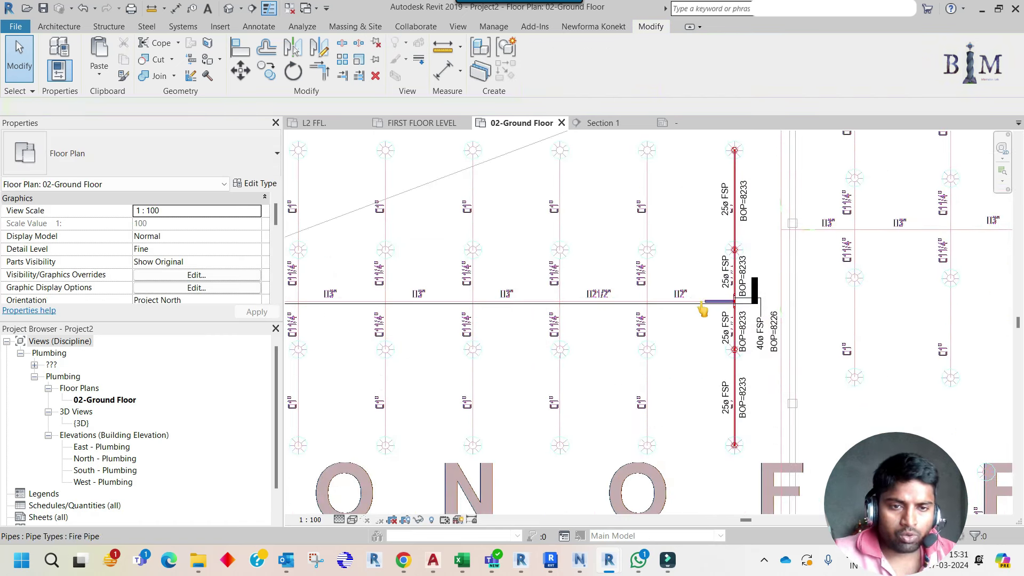
double_click(692, 309)
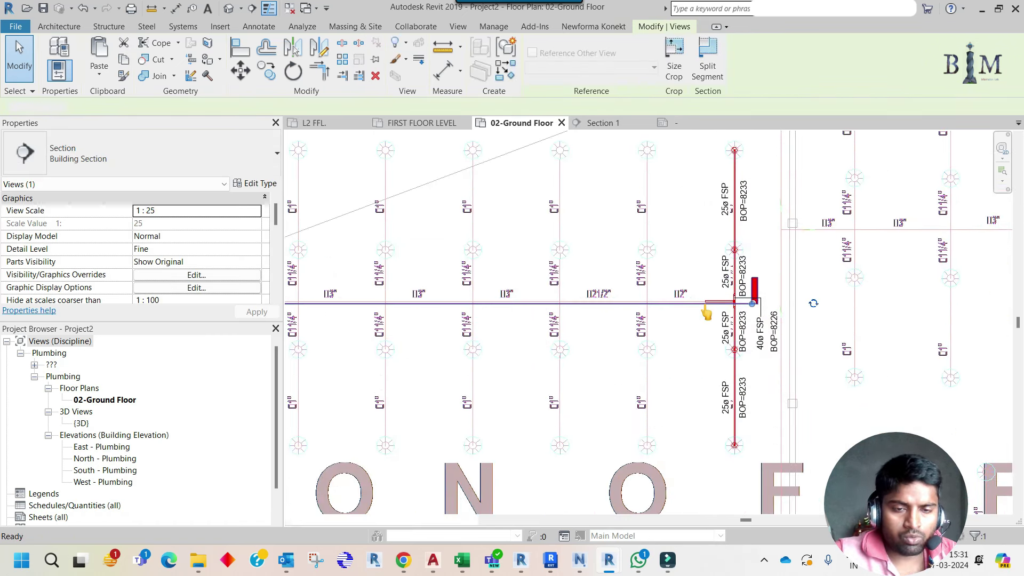
Check the riser elbow's 40 mm diameter and 8270.2 offset, then return to 02-Ground Floor
scroll(677, 293, "down", 2)
scroll(647, 299, "down", 2)
scroll(843, 295, "up", 2)
scroll(830, 320, "up", 3)
left_click(787, 316)
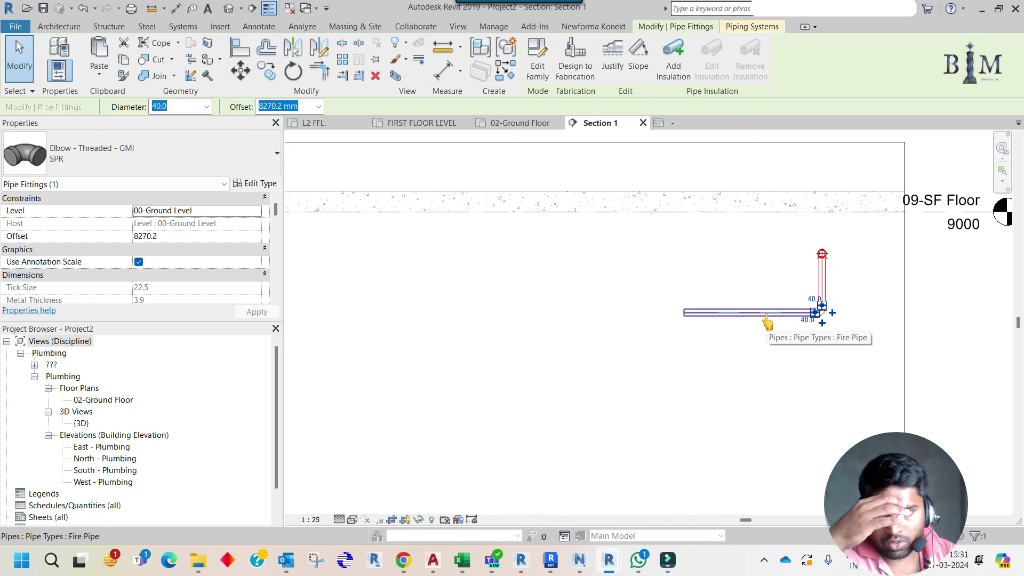
scroll(857, 313, "down", 3)
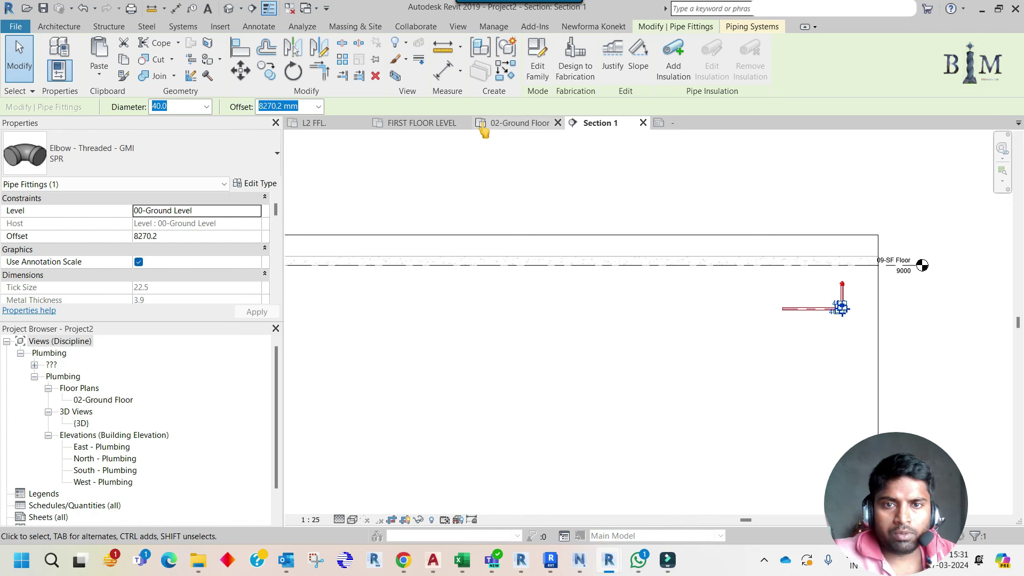
left_click(526, 123)
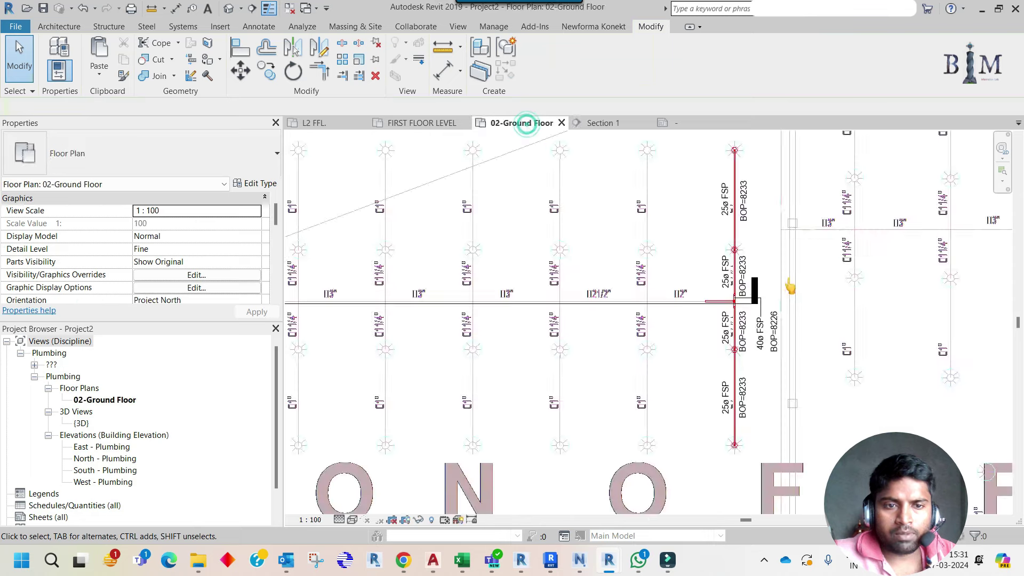
Inspect the Ground Floor main pipe and pan to the start of its run
left_click(704, 303)
scroll(705, 303, "down", 2)
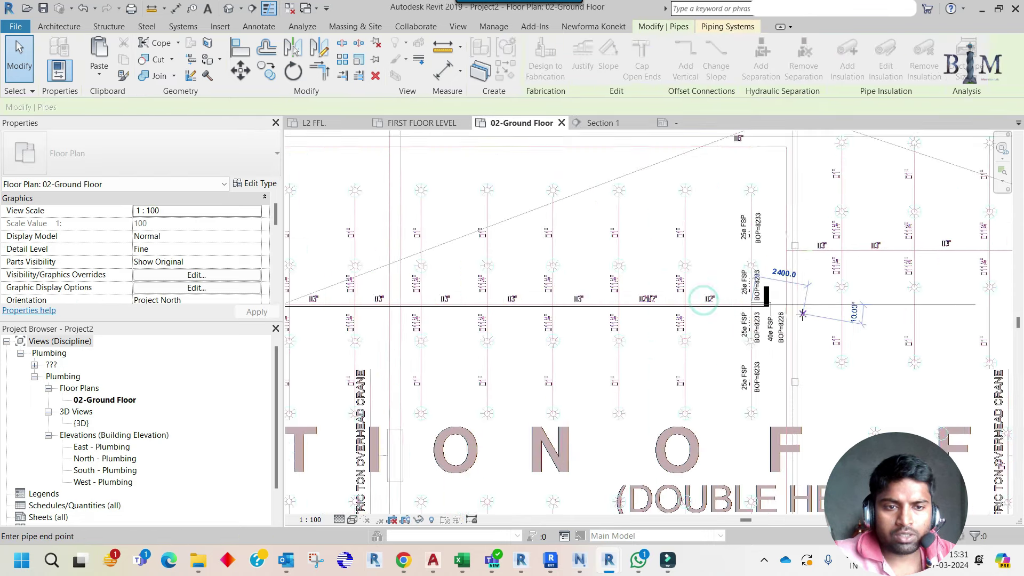
scroll(705, 302, "down", 3)
scroll(423, 303, "up", 2)
scroll(423, 303, "up", 2)
scroll(423, 303, "up", 2)
scroll(435, 317, "up", 2)
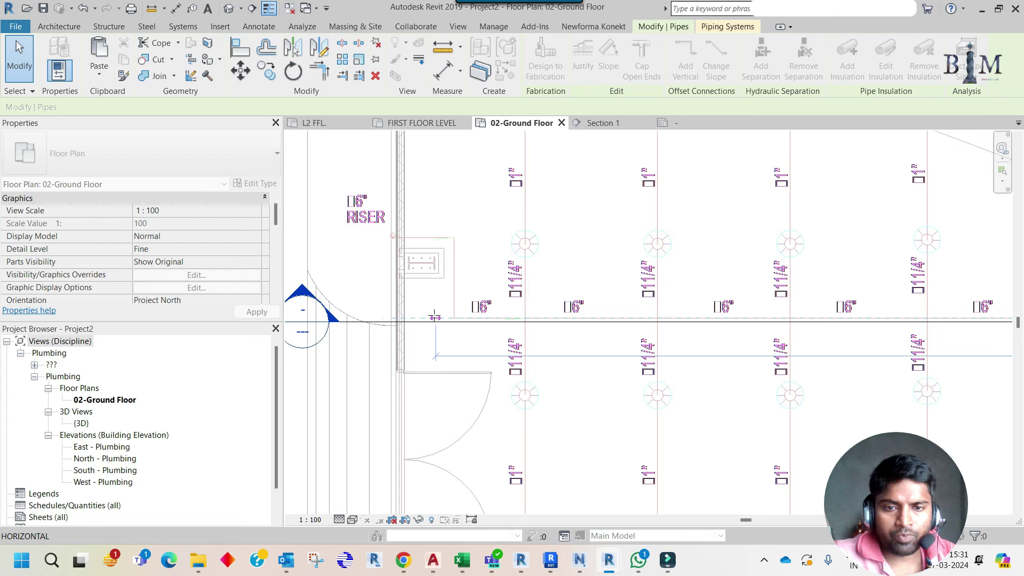
key("Escape")
scroll(443, 320, "down", 3)
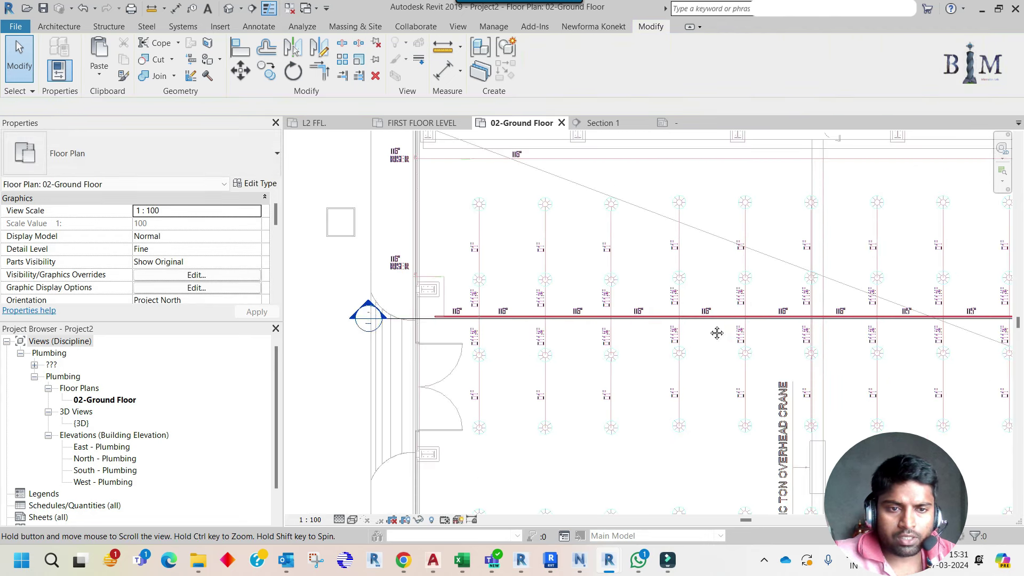
scroll(747, 324, "up", 2)
scroll(500, 330, "up", 1)
middle_click_drag(491, 329, 631, 328)
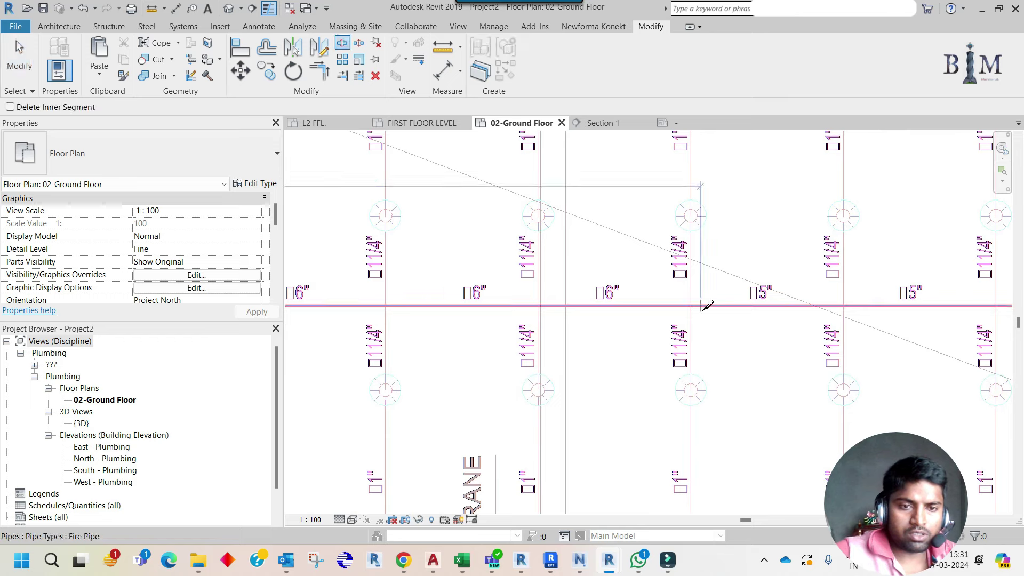
scroll(699, 307, "up", 1)
Give the first main-pipe run a 150 mm diameter and check the new reducing fitting
left_click(666, 306)
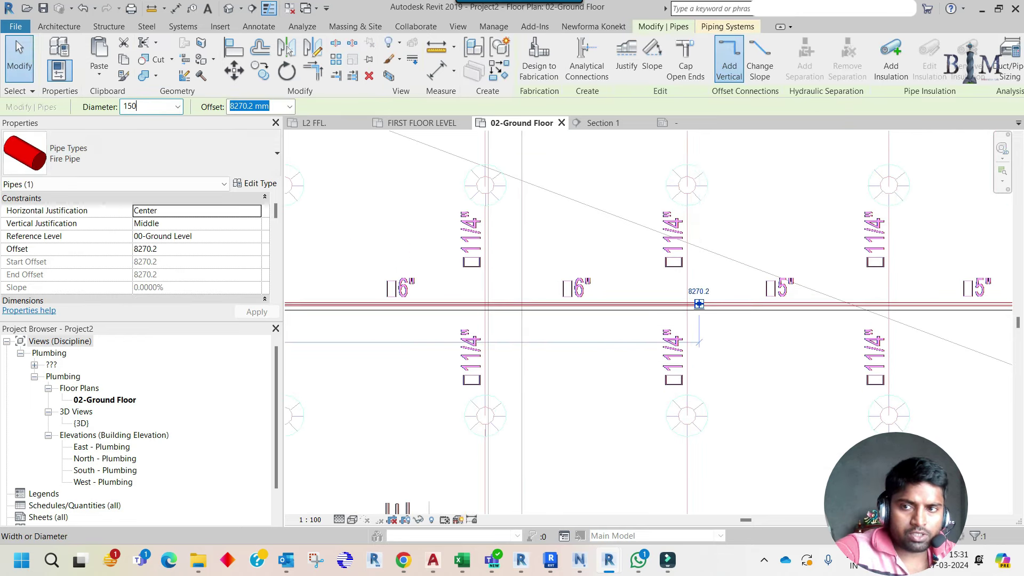
middle_click_drag(707, 312, 541, 293)
key("Escape")
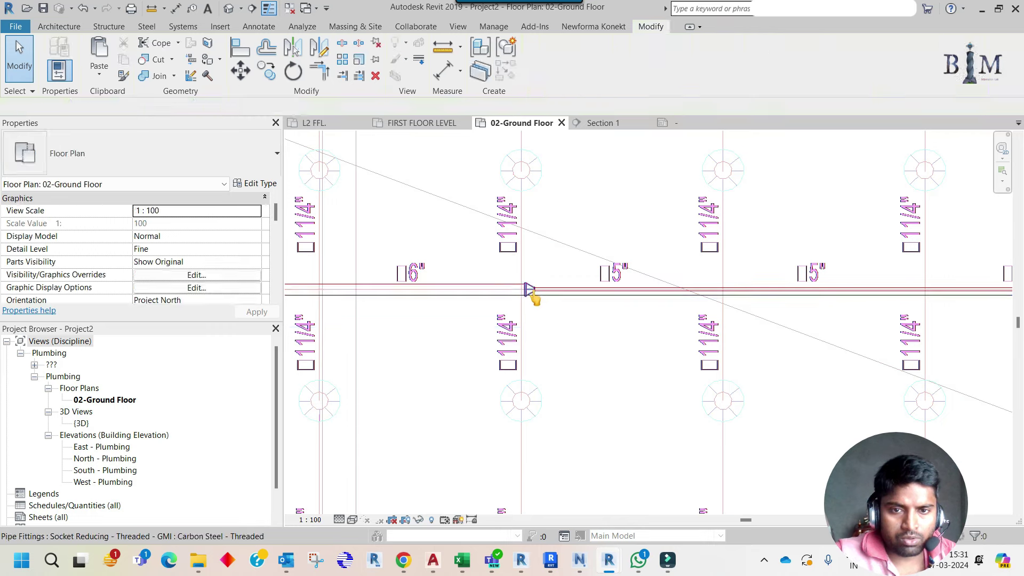
left_click(531, 291)
key("Escape")
scroll(534, 294, "down", 3)
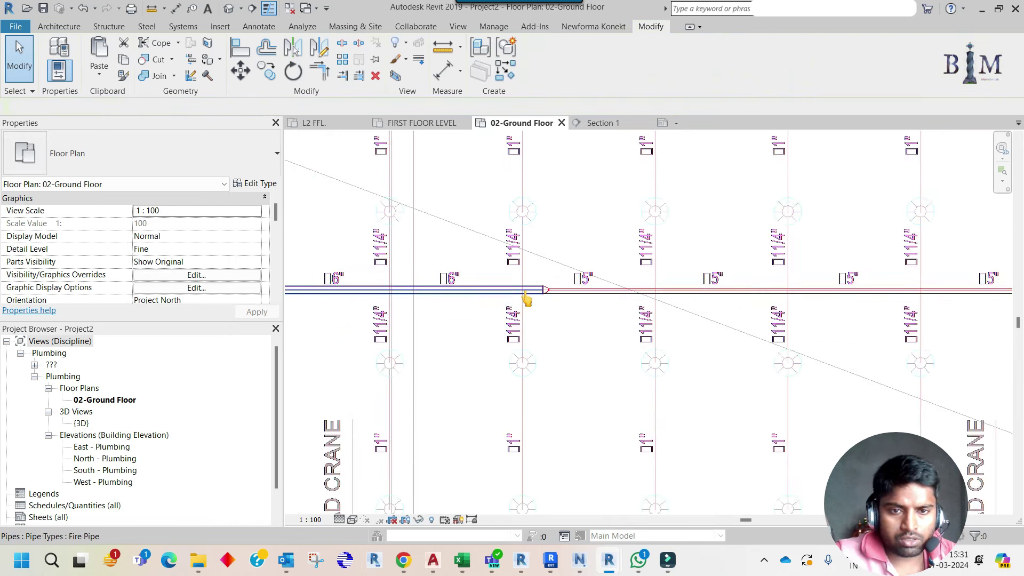
middle_click_drag(748, 323, 532, 320)
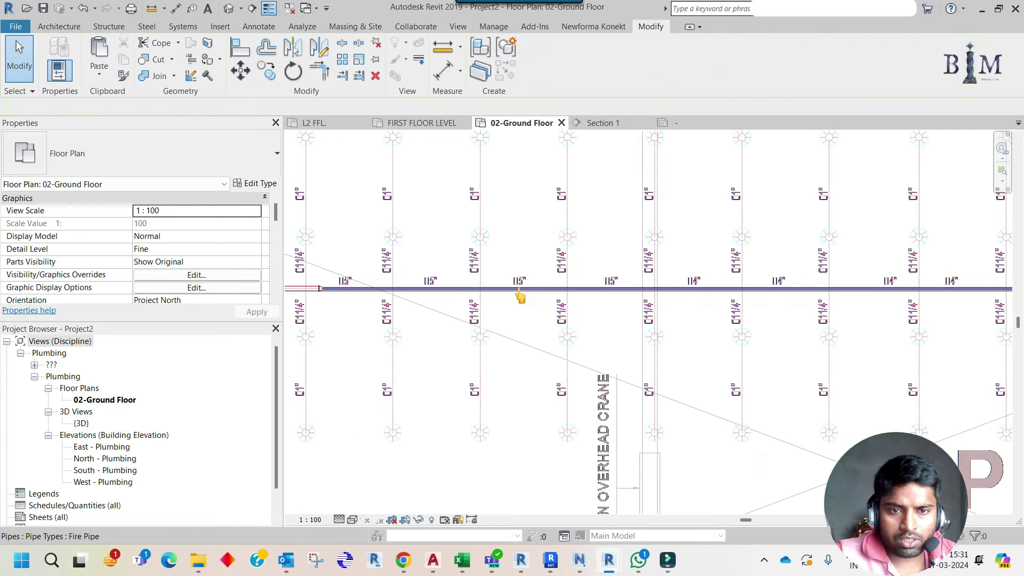
scroll(671, 293, "up", 2)
Split the main pipe between the 5" and 4" runs and resize the 5" run to 125 mm
key("l")
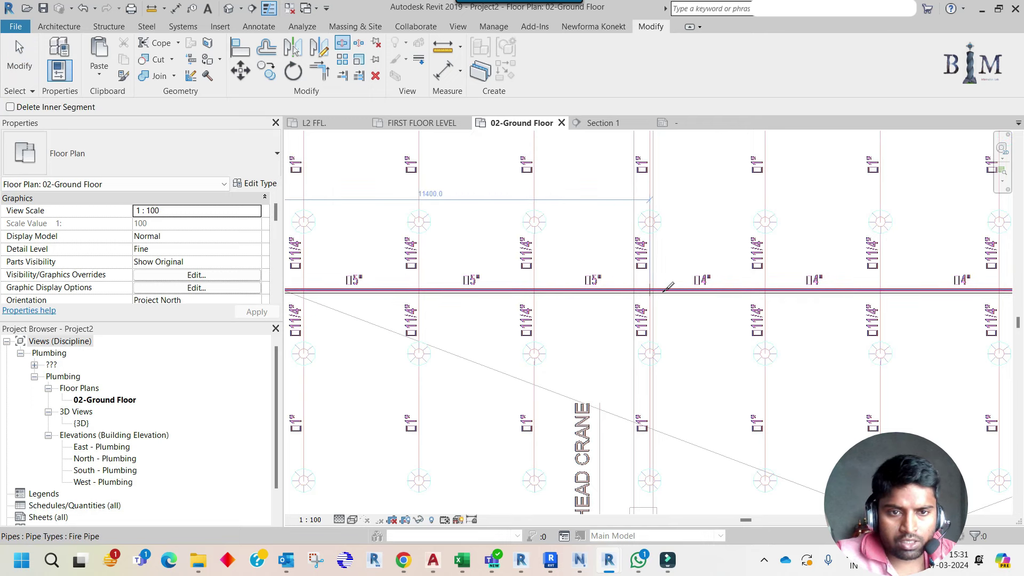
left_click(651, 291)
key("Escape")
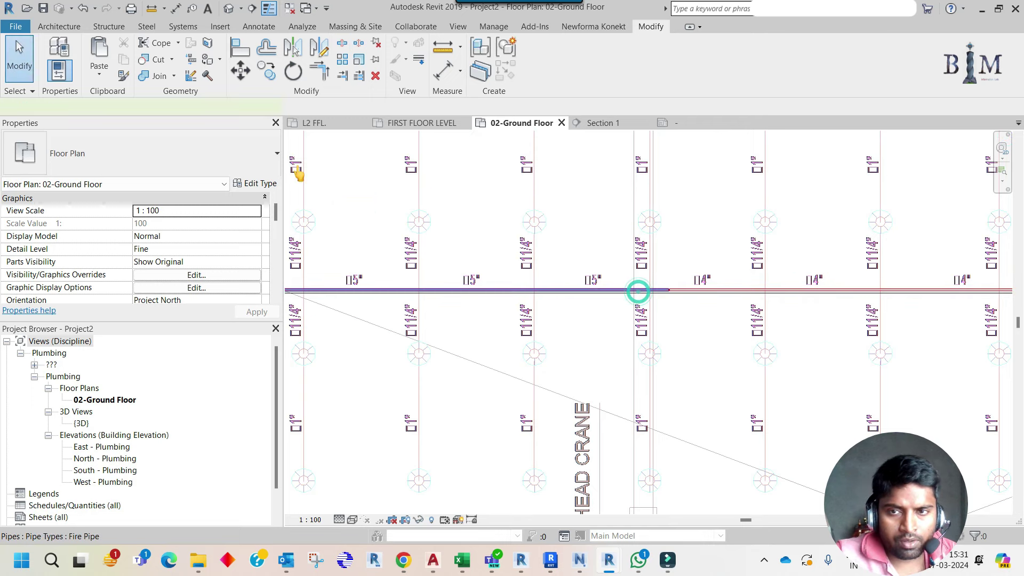
left_click(638, 291)
left_click(177, 107)
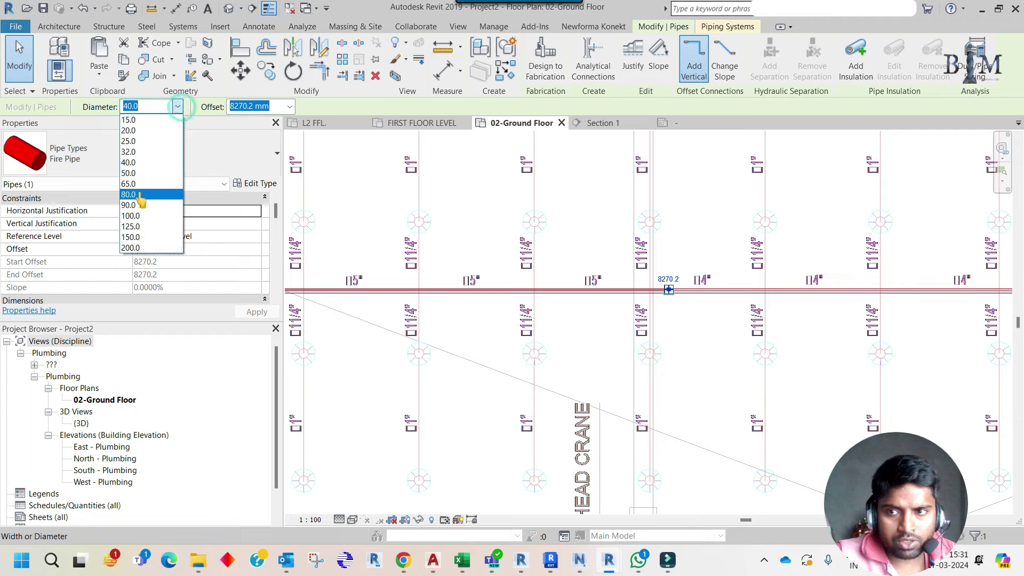
left_click(142, 228)
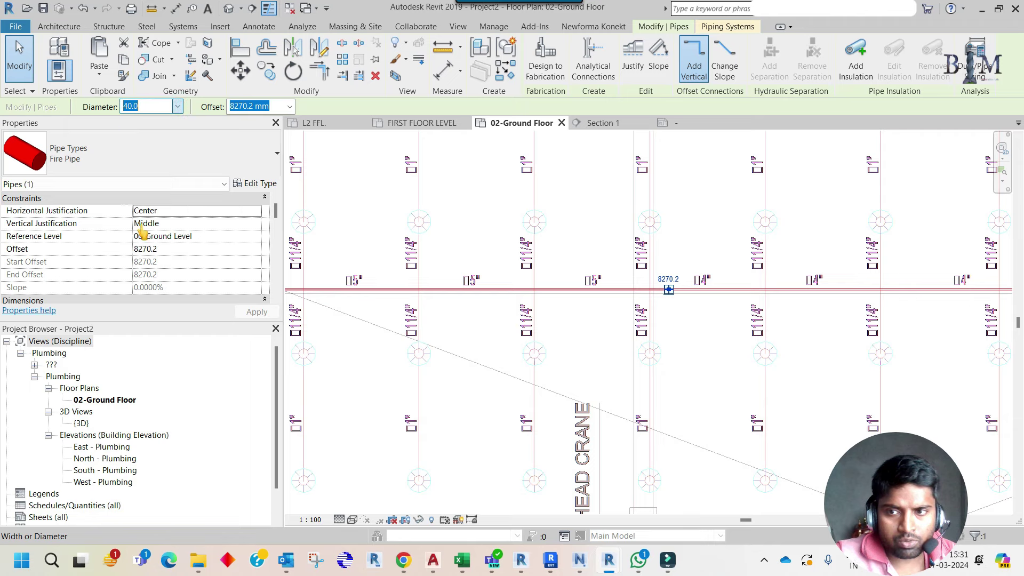
left_click(592, 323)
Review the fitting type of the reducer between the 150 and 125 runs
scroll(640, 310, "up", 3)
left_click(690, 264)
left_click(181, 148)
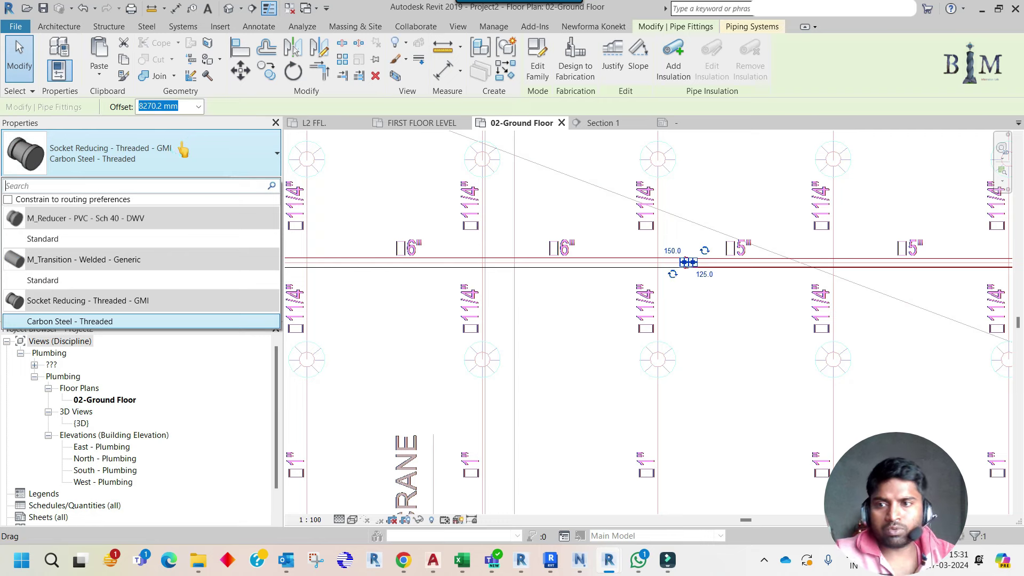
left_click(181, 150)
Open the Victaulic Reducer from the Fire Project's first floor plan and load it into Project2 without saving
key("Escape")
left_click(433, 125)
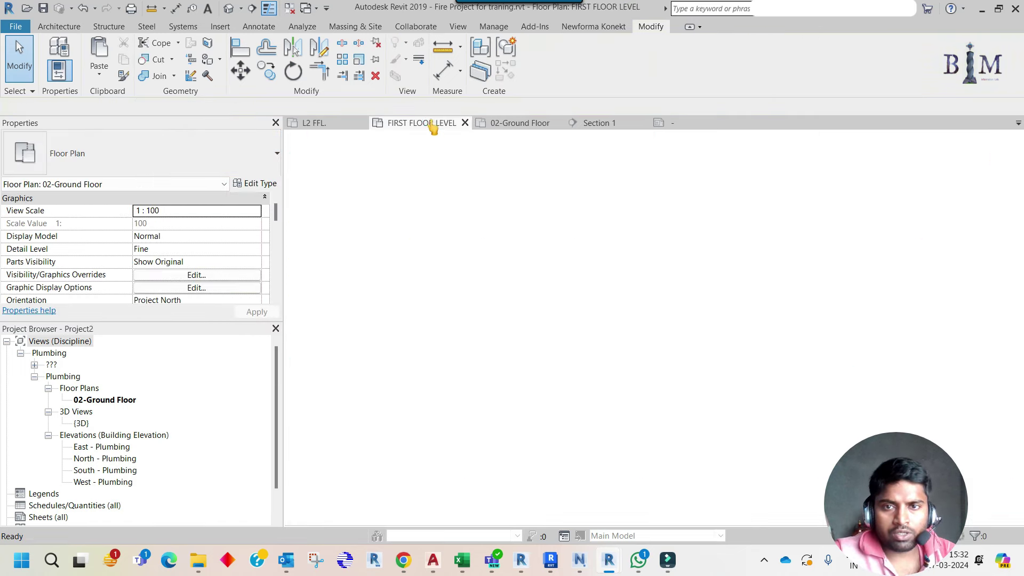
scroll(640, 277, "down", 2)
scroll(764, 424, "up", 1)
scroll(640, 320, "up", 2)
scroll(621, 304, "up", 2)
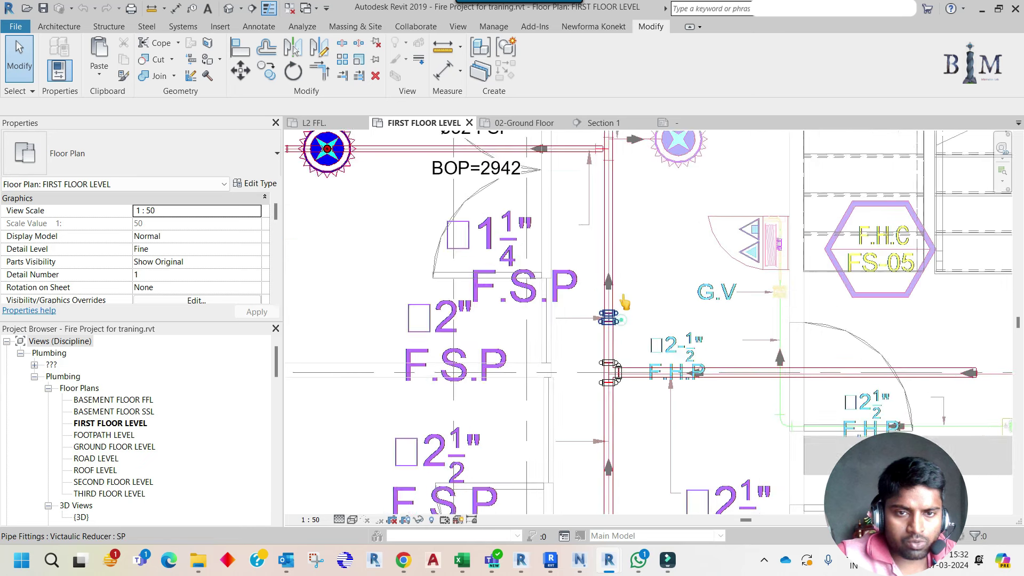
left_click(611, 319)
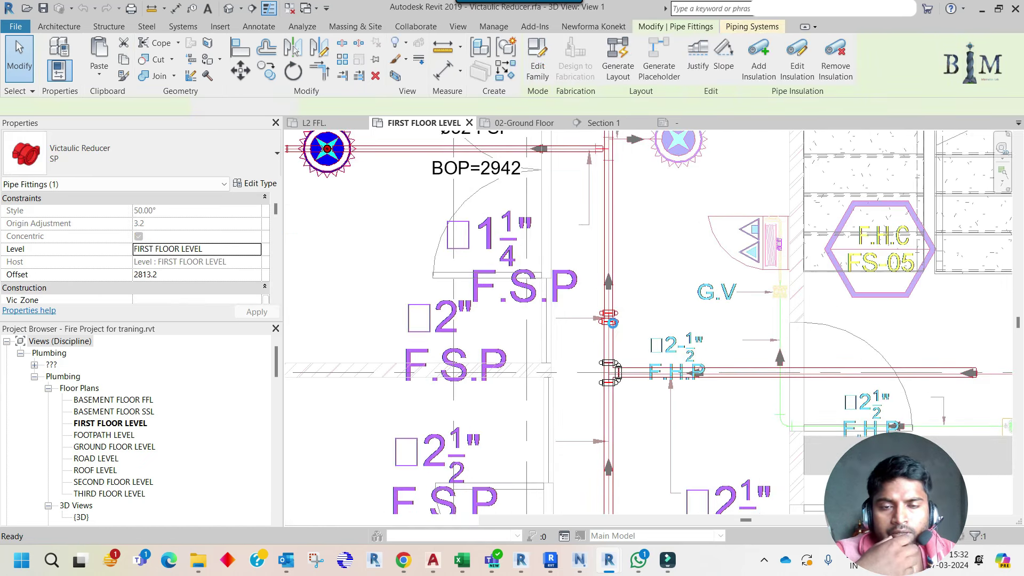
double_click(612, 322)
left_click(885, 67)
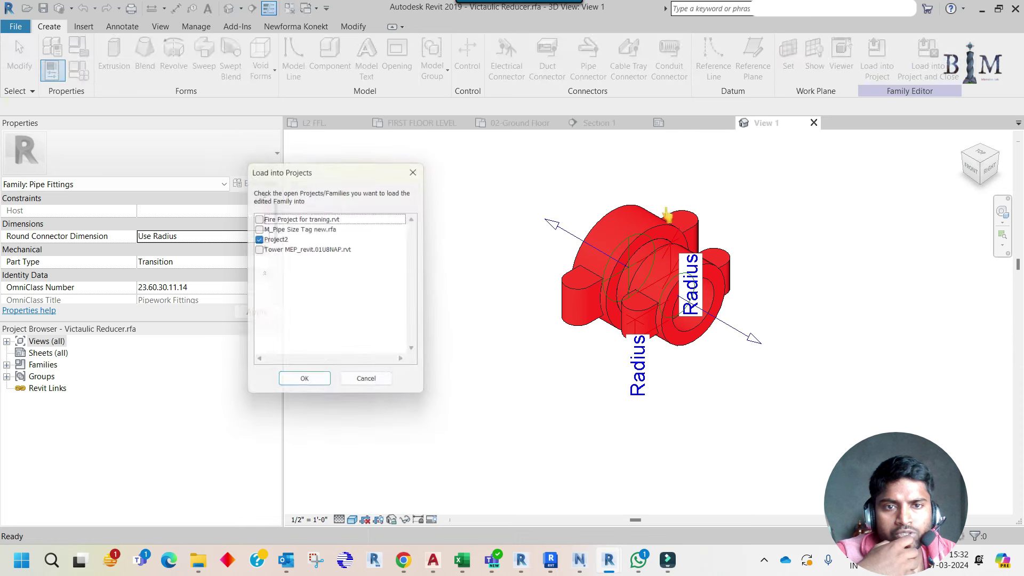
left_click(303, 386)
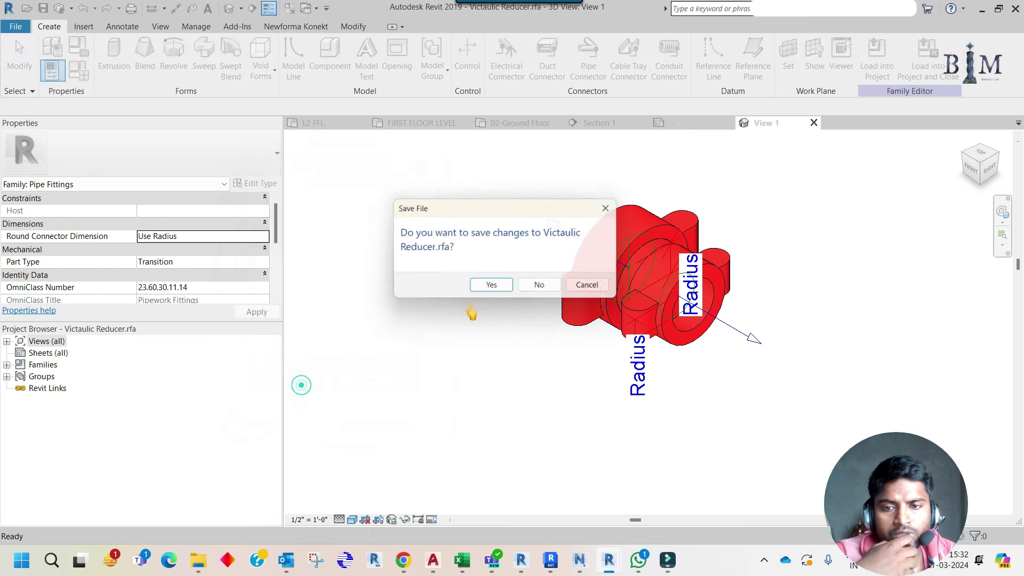
left_click(535, 290)
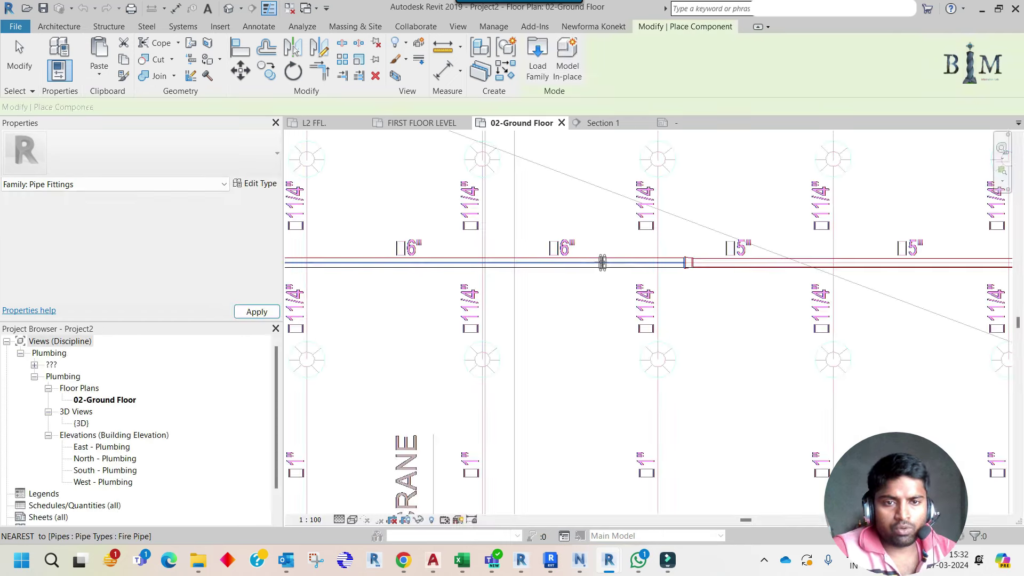
Change the main pipe's reducing fitting to Victaulic Reducer SP
key("Escape")
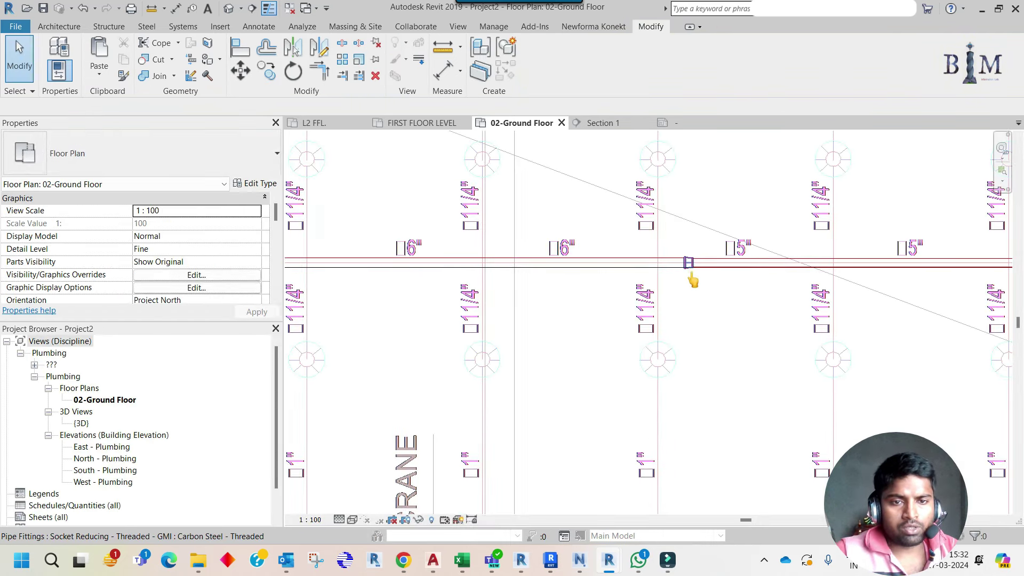
left_click(688, 267)
left_click(144, 153)
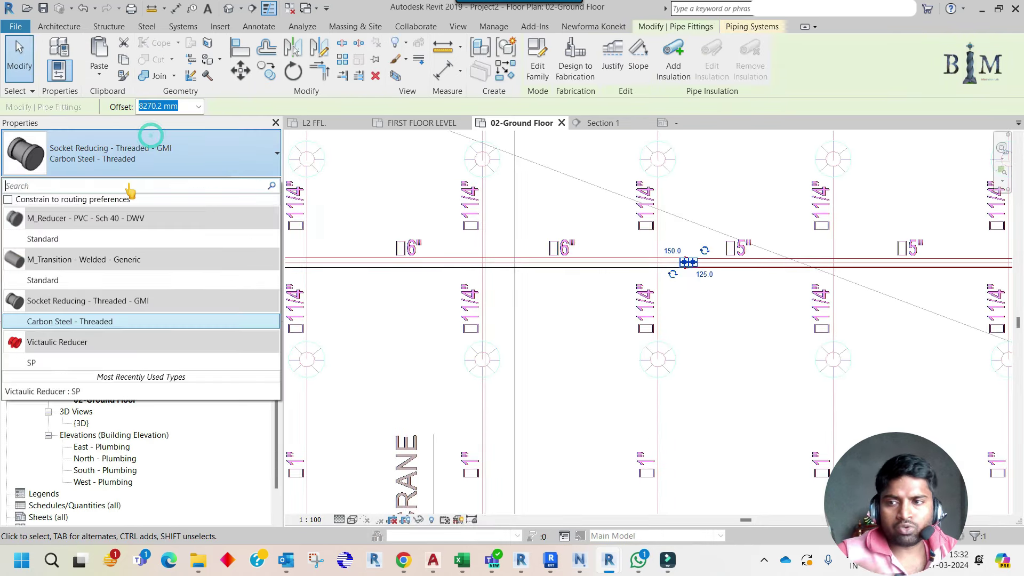
left_click(63, 362)
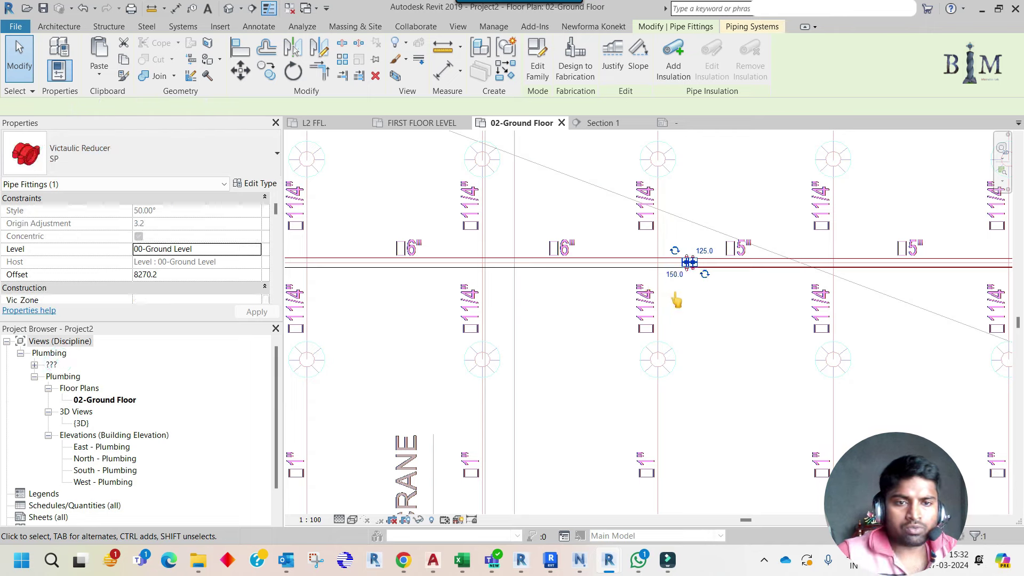
key("Escape")
scroll(565, 281, "down", 2)
scroll(529, 278, "down", 2)
scroll(594, 295, "down", 2)
scroll(493, 286, "up", 5)
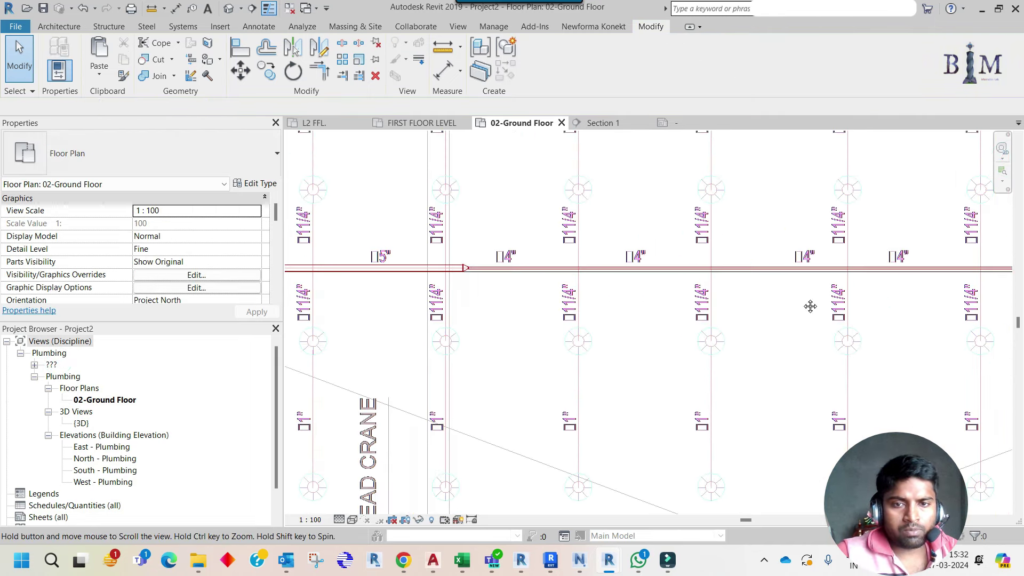
scroll(501, 306, "up", 1)
scroll(501, 307, "down", 3)
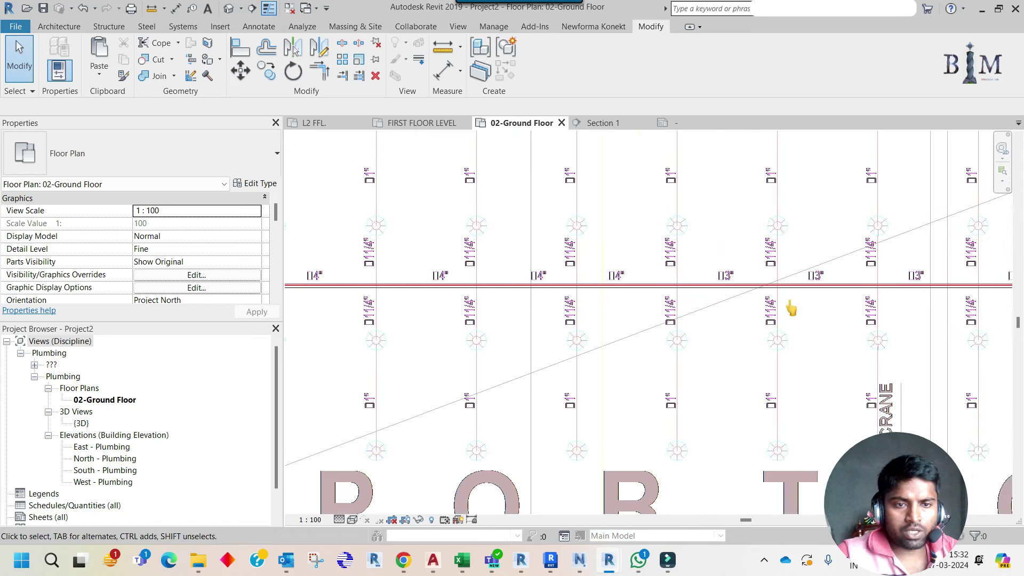
scroll(704, 297, "up", 3)
Split the main pipe between the 4" and 3" runs and review the 4" run's diameter options
key("s")
key("l")
left_click(684, 283)
left_click(468, 283)
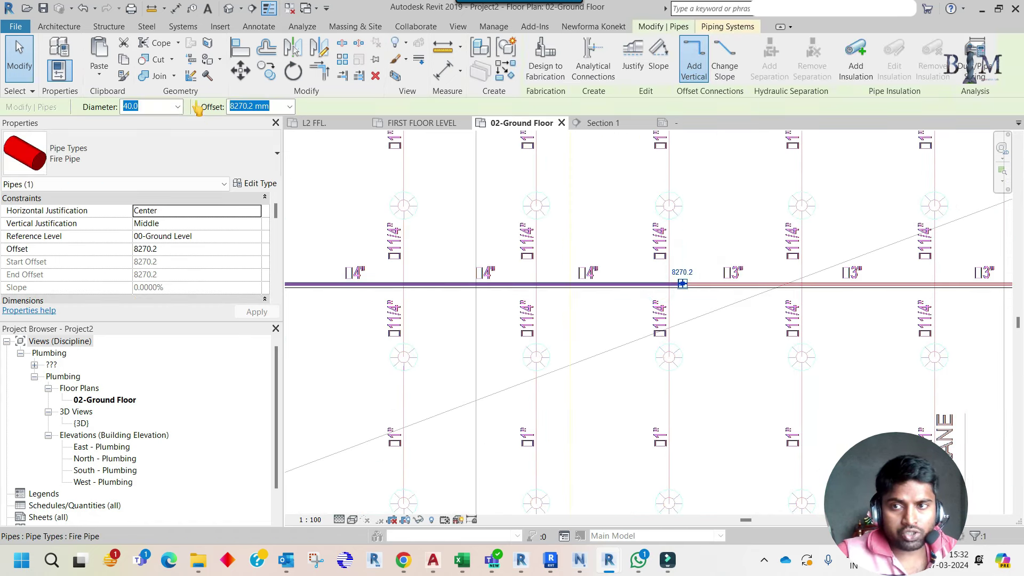
left_click(178, 107)
left_click(138, 216)
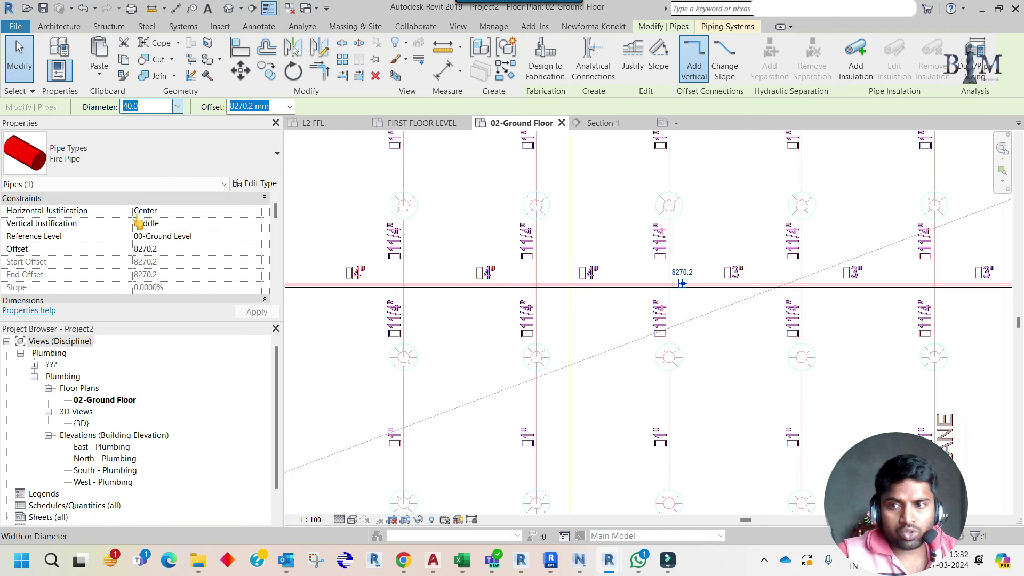
left_click(640, 293)
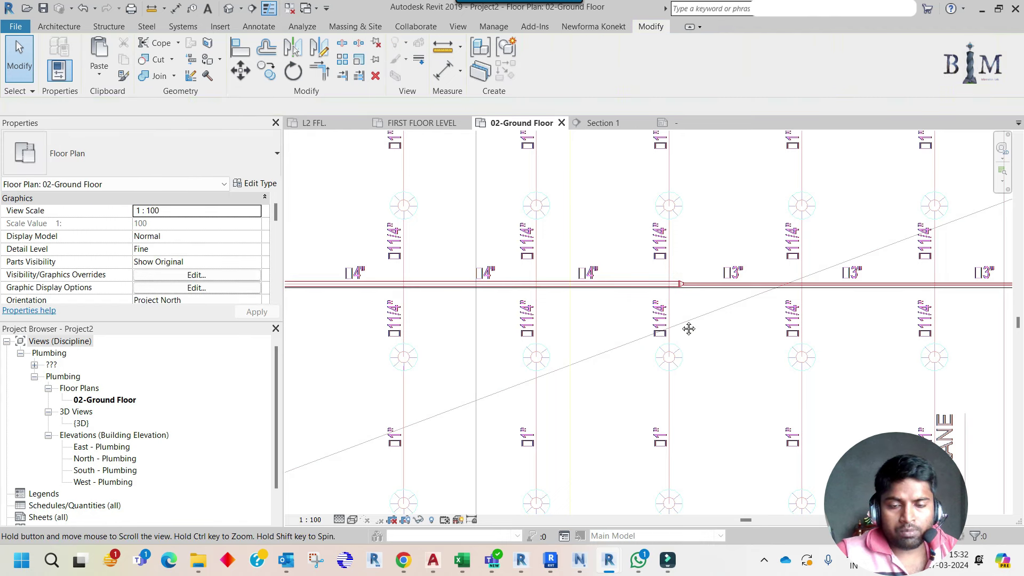
middle_click_drag(859, 327, 816, 315)
scroll(816, 315, "down", 1)
scroll(816, 315, "down", 1)
mouse_move(469, 297)
middle_mouse_down()
mouse_move(784, 290)
mouse_move(749, 293)
middle_mouse_up()
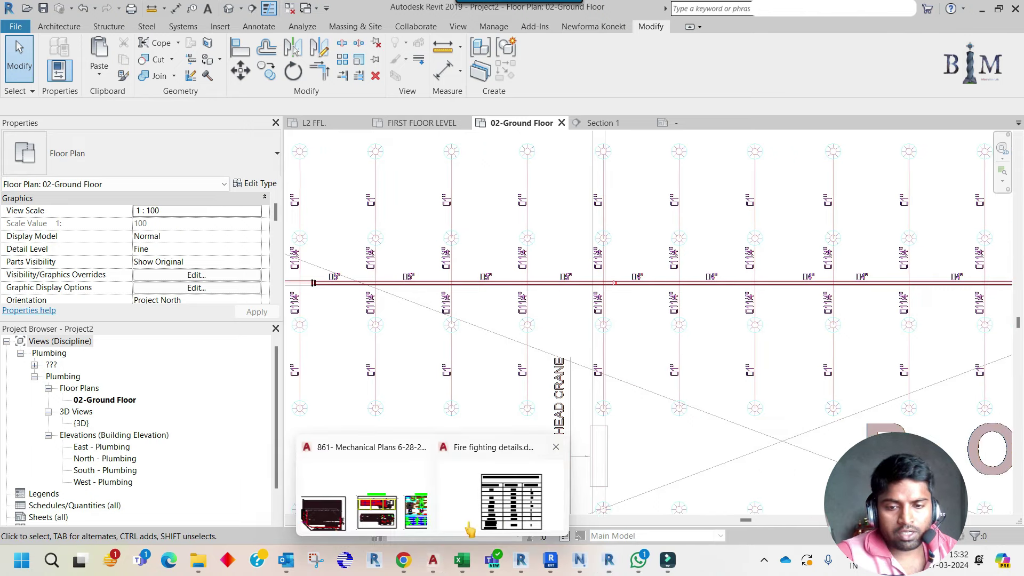
Check the NFPA 13 schedule in the Fire fighting details drawing, then return to the main pipe's riser end
left_click(470, 528)
scroll(559, 218, "down", 3)
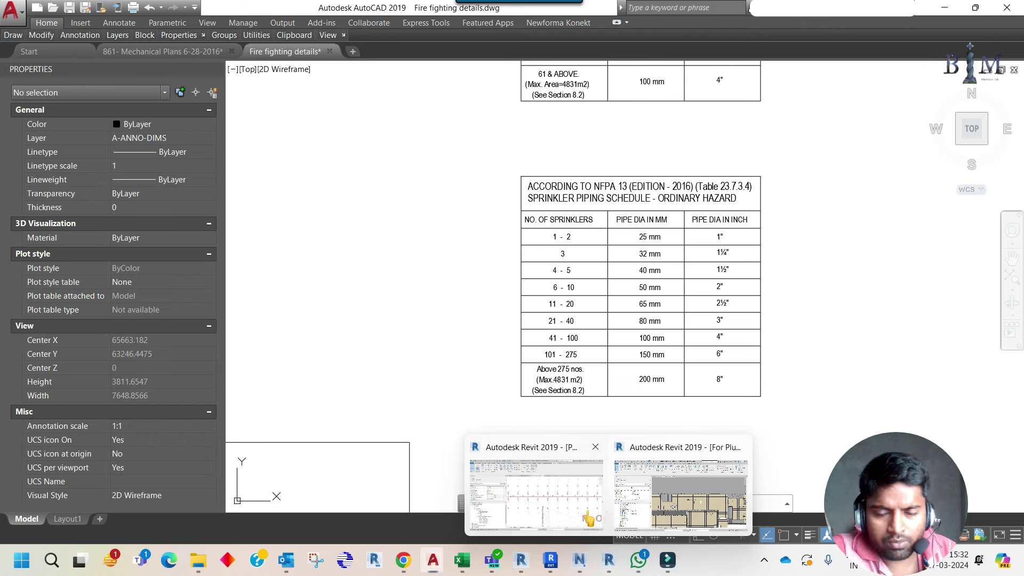
left_click(589, 518)
scroll(511, 309, "down", 1)
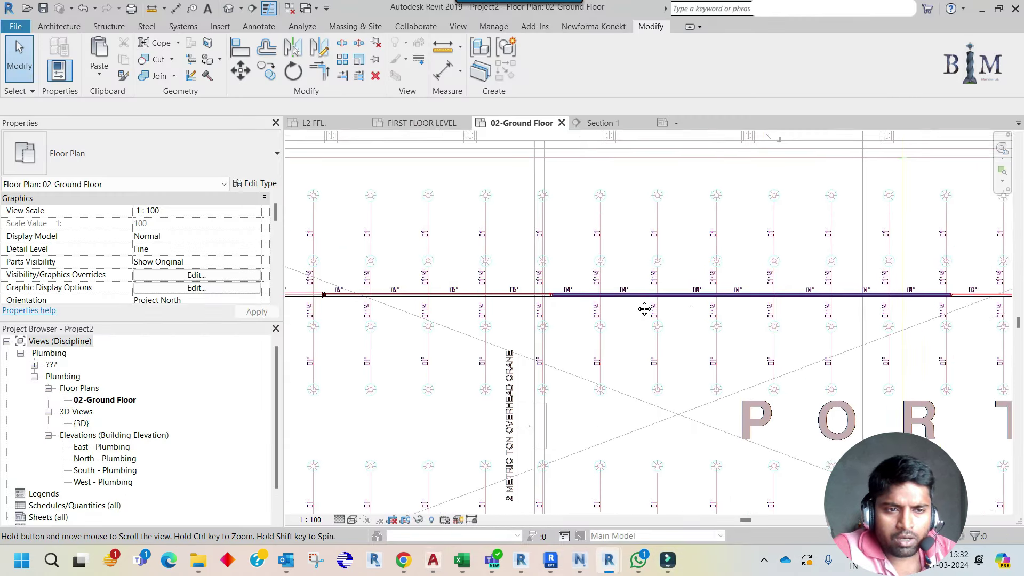
scroll(647, 306, "down", 1)
scroll(597, 313, "down", 1)
scroll(672, 318, "up", 2)
scroll(670, 318, "up", 1)
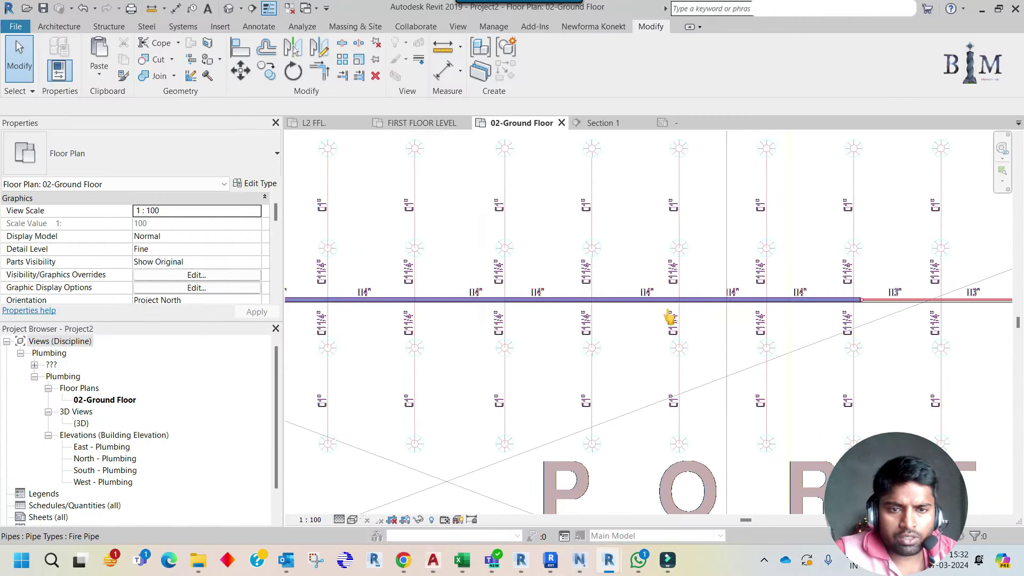
middle_click_drag(678, 318, 577, 322)
scroll(647, 320, "up", 1)
scroll(554, 325, "down", 1)
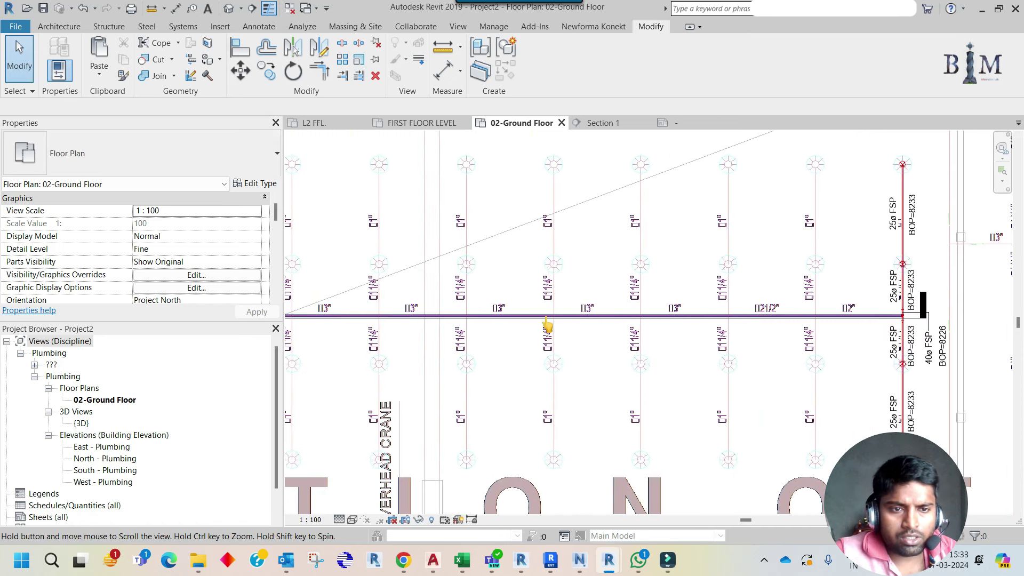
scroll(681, 325, "up", 1)
Split the main pipe where its size changes and select the upstream segment
key("s")
key("l")
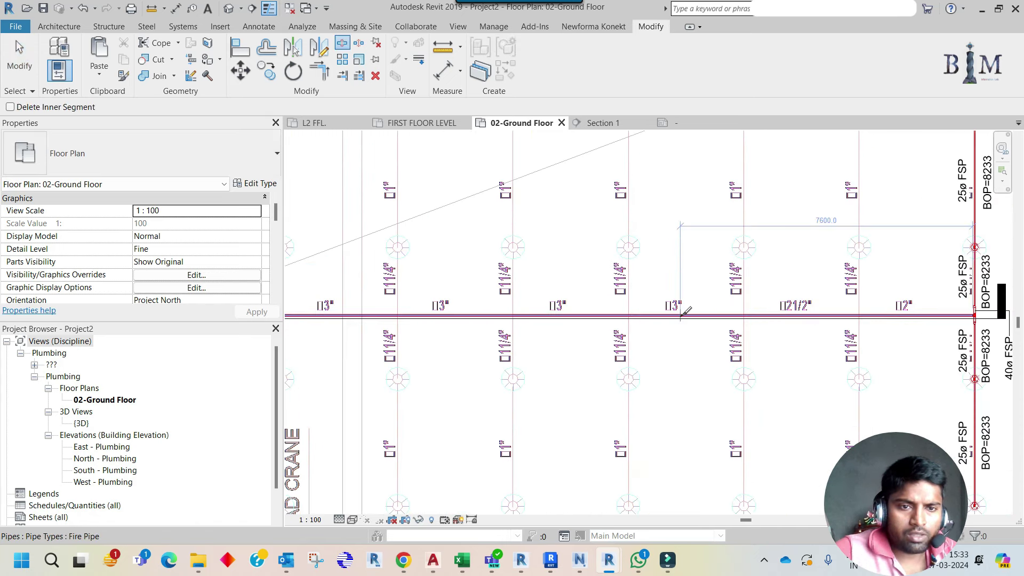
left_click(758, 315)
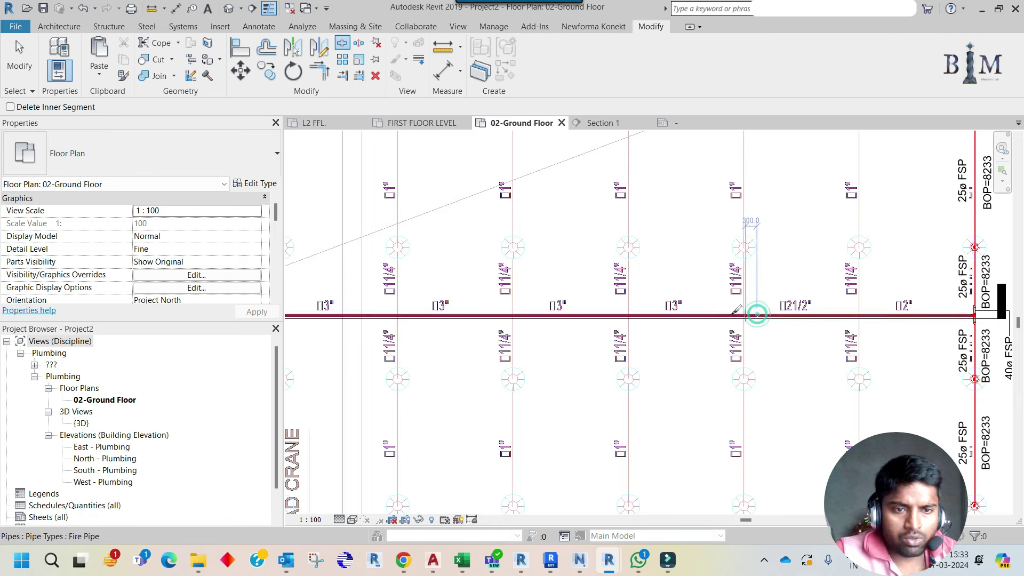
key("Escape")
left_click(633, 314)
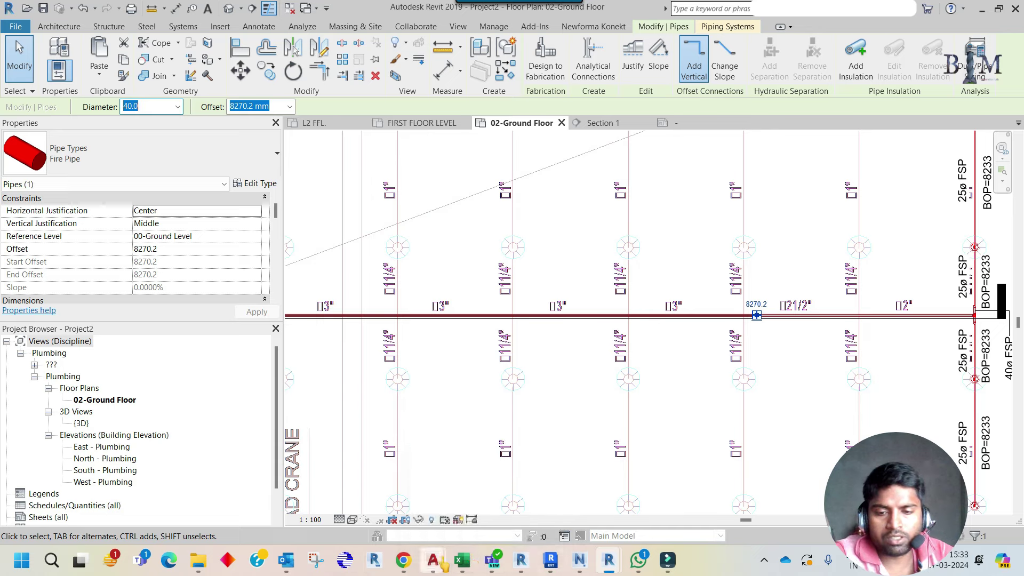
Consult the sprinkler piping schedule and set the upstream segment's diameter to 80 mm
mouse_move(432, 560)
left_click(568, 453)
scroll(708, 280, "up", 4)
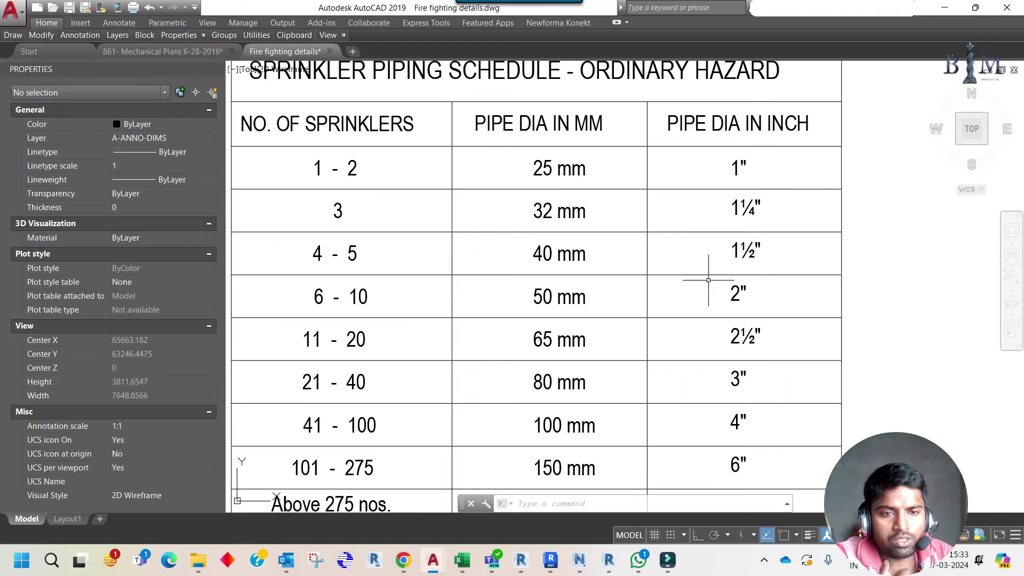
scroll(579, 369, "down", 4)
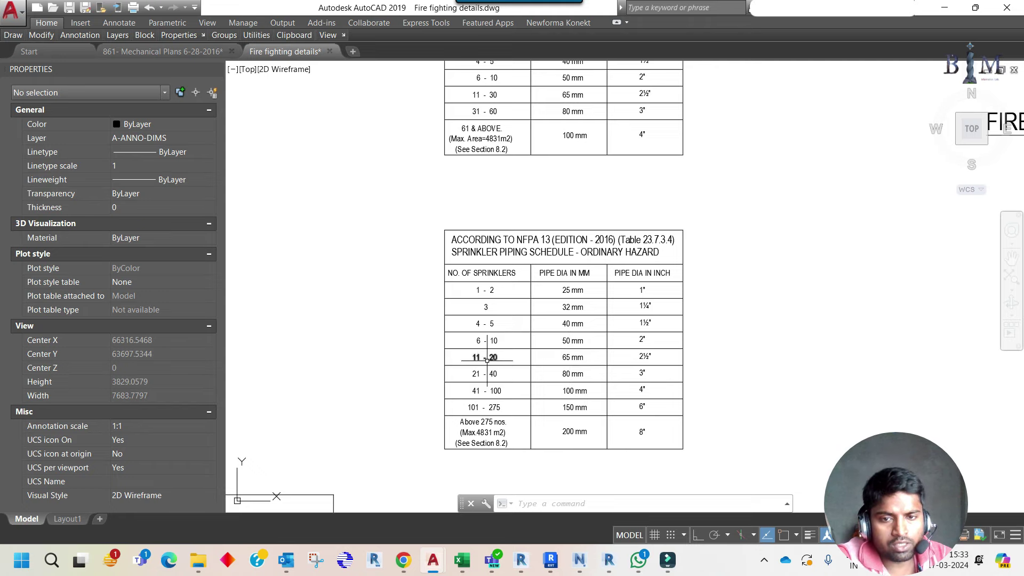
left_click(950, 6)
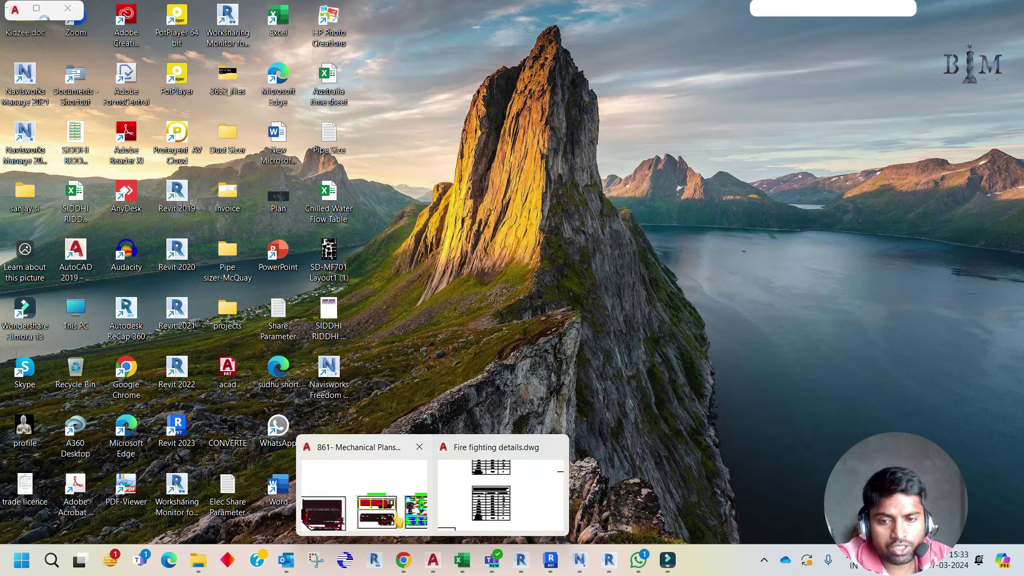
left_click(496, 486)
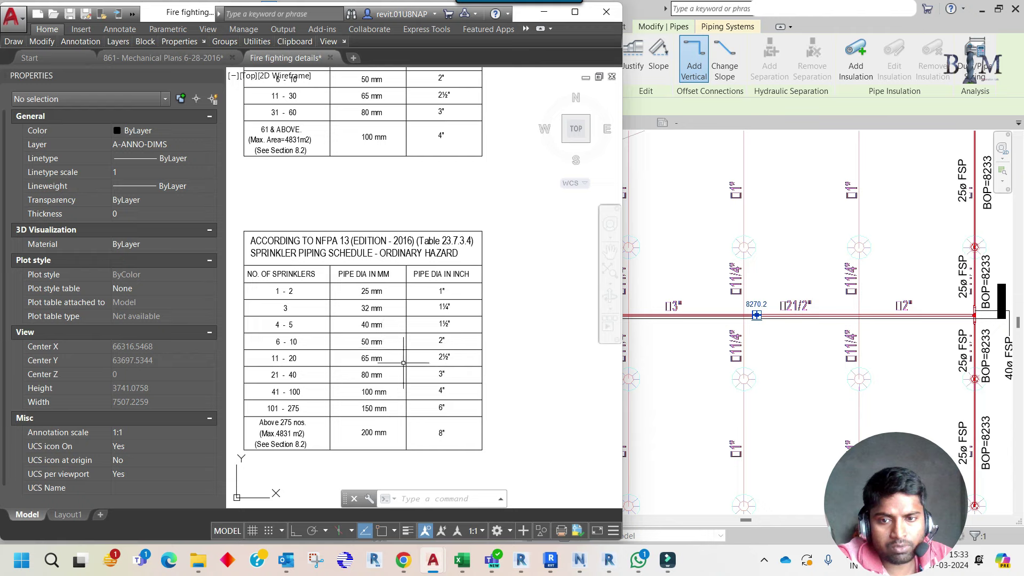
left_click(834, 313)
left_click(143, 105)
type("80")
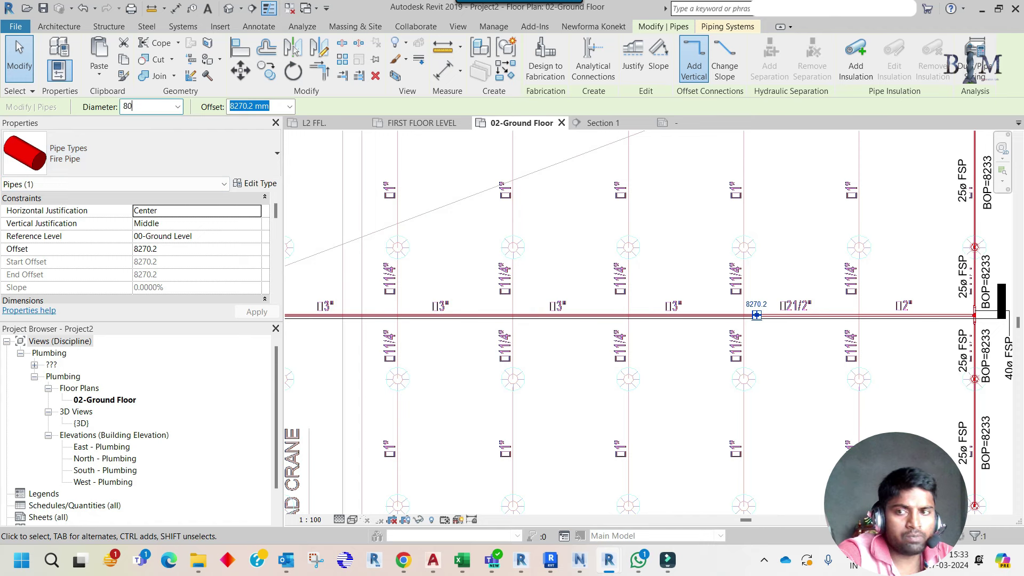
key("Return")
key("Escape")
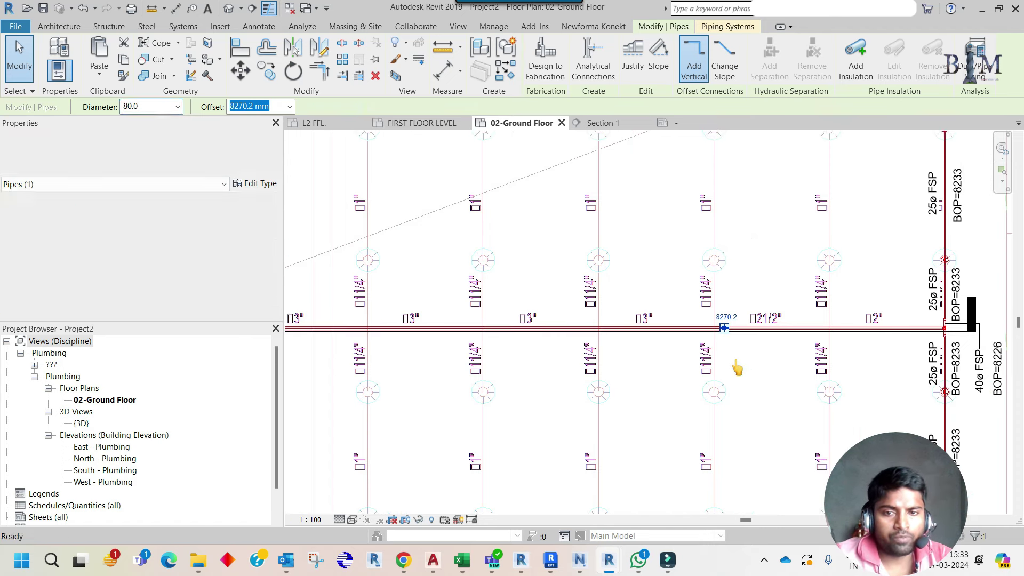
Split the main pipe again close to the riser and inspect the short middle segment
scroll(816, 349, "down", 1)
key("s")
key("l")
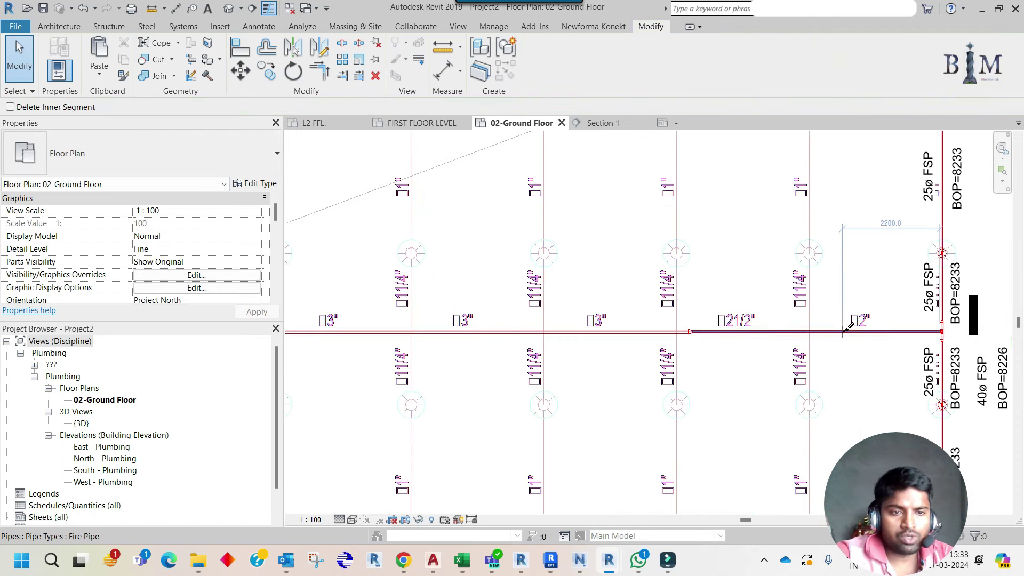
scroll(819, 321, "up", 3)
left_click(815, 330)
key("Escape")
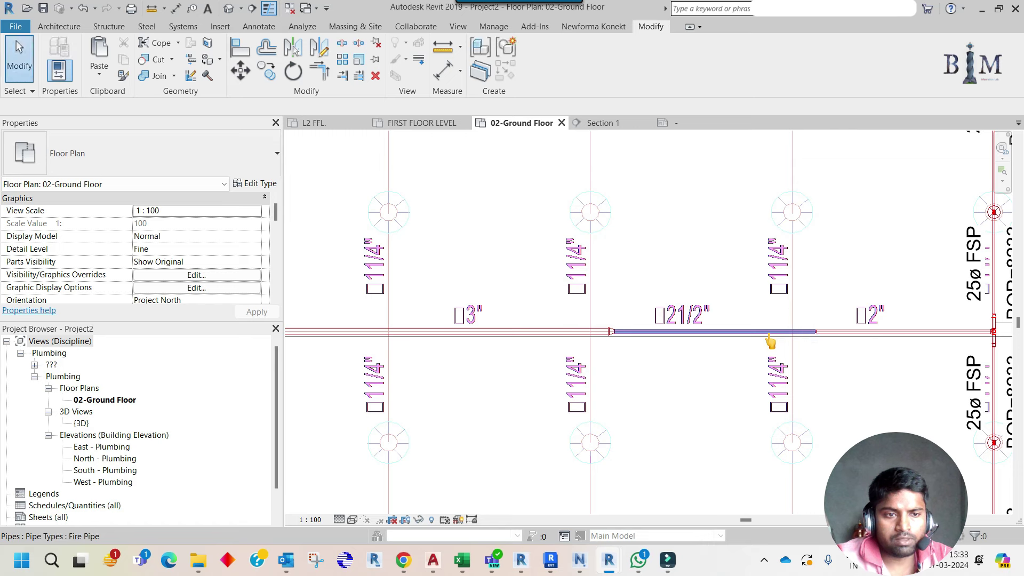
left_click(650, 329)
scroll(642, 309, "down", 2)
scroll(641, 308, "down", 1)
scroll(637, 307, "down", 1)
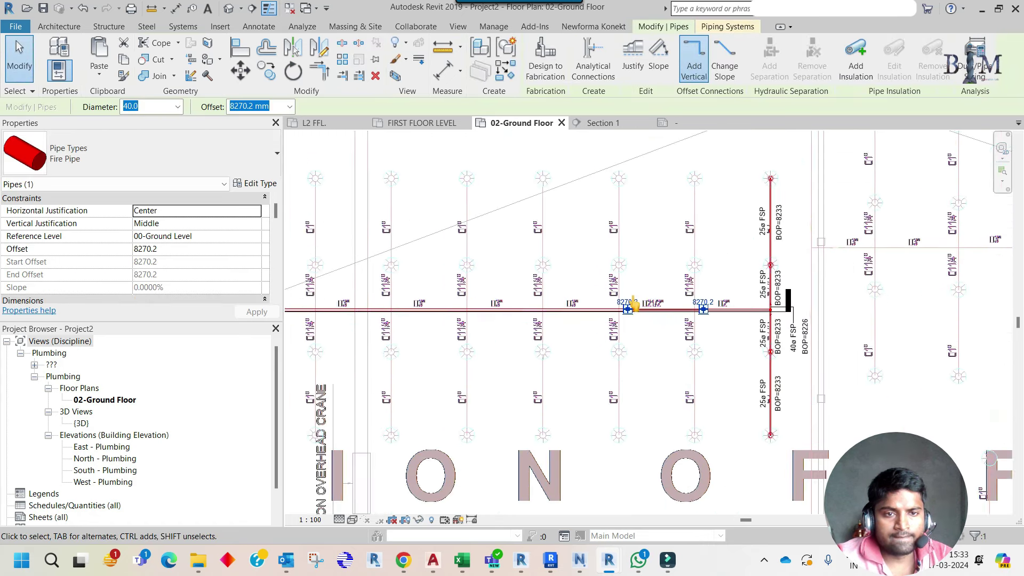
scroll(635, 305, "down", 1)
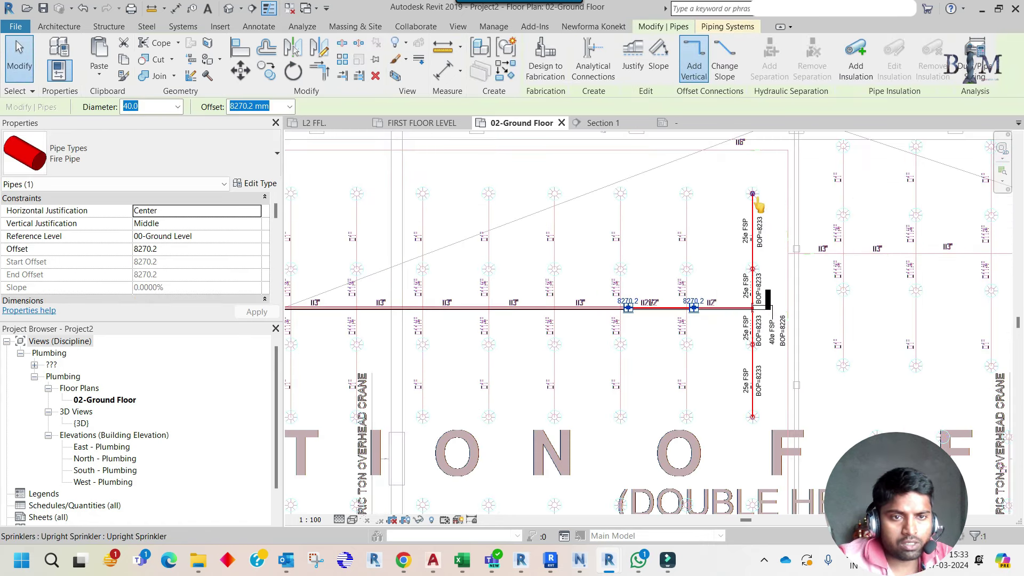
key("Escape")
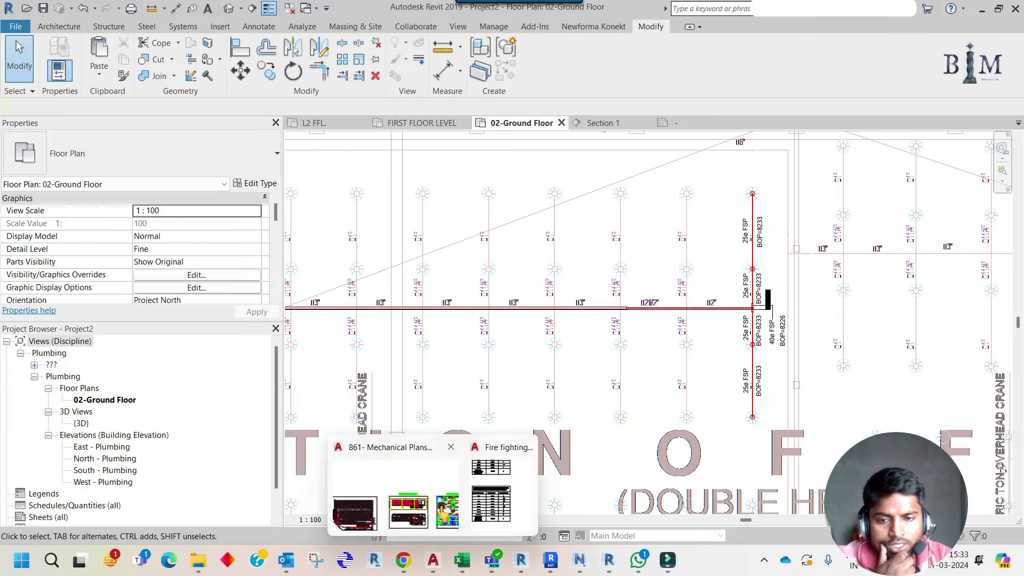
left_click(433, 560)
middle_click_drag(415, 288, 448, 288)
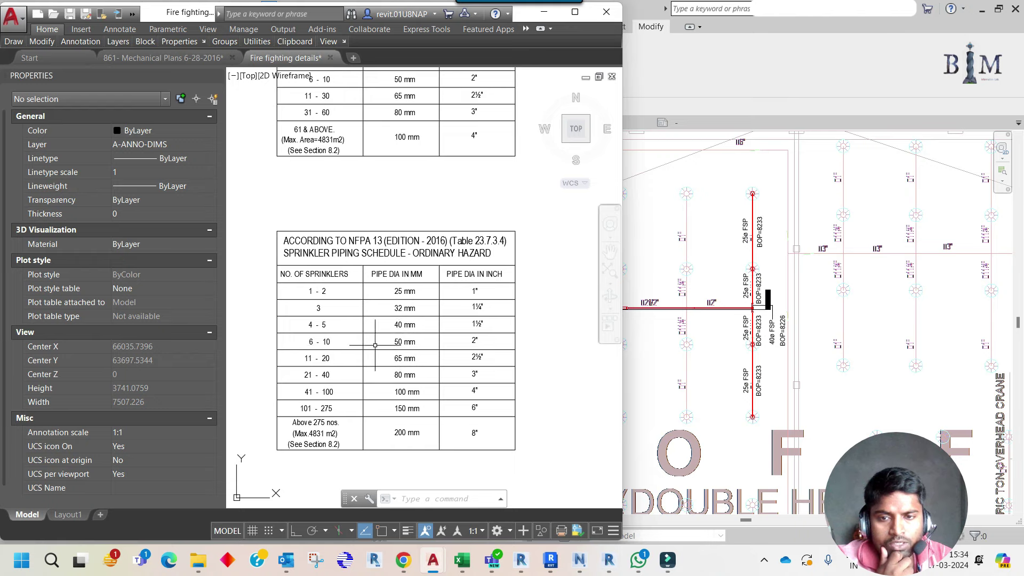
left_click(716, 365)
scroll(674, 320, "up", 3)
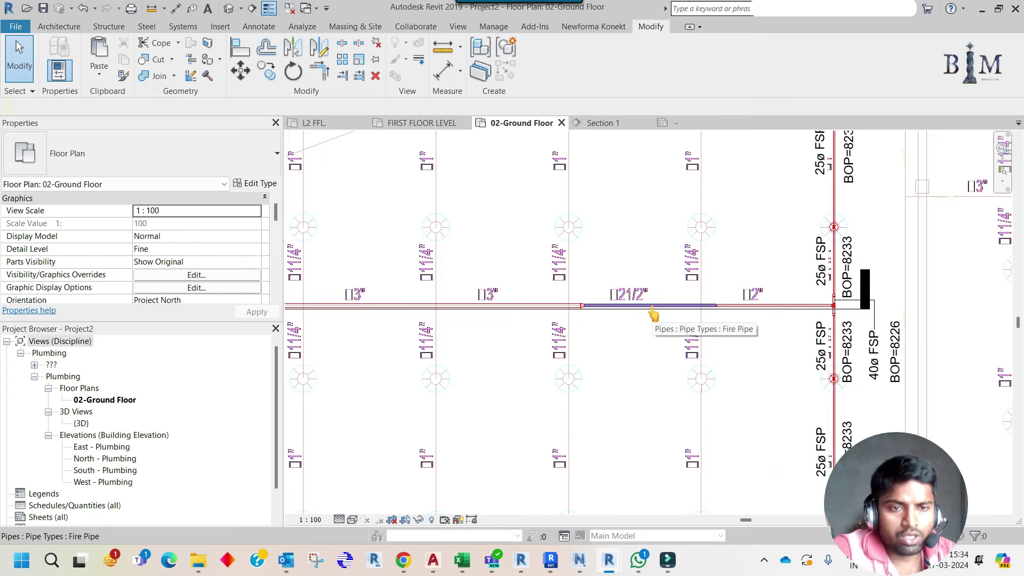
mouse_move(432, 560)
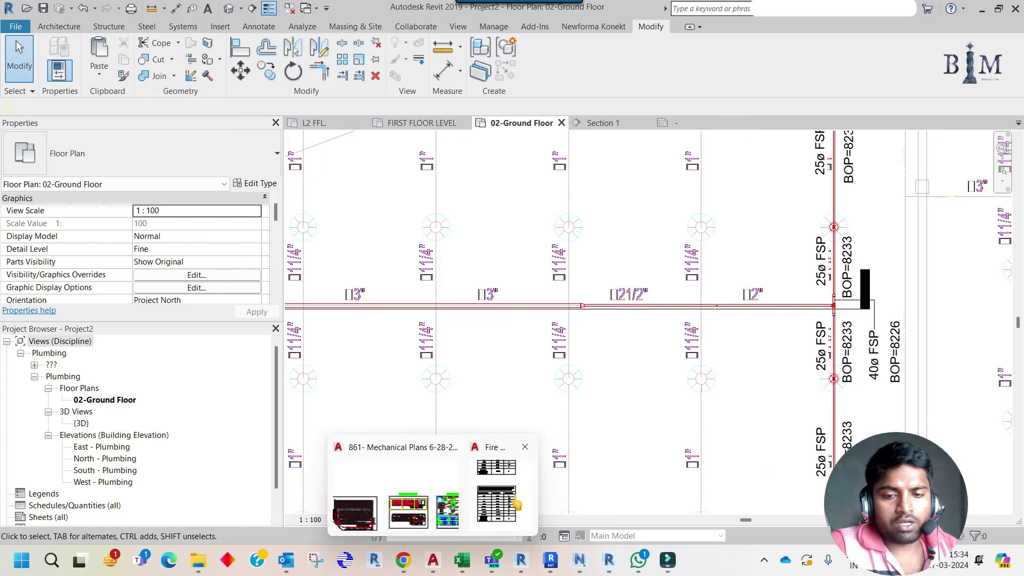
left_click(515, 502)
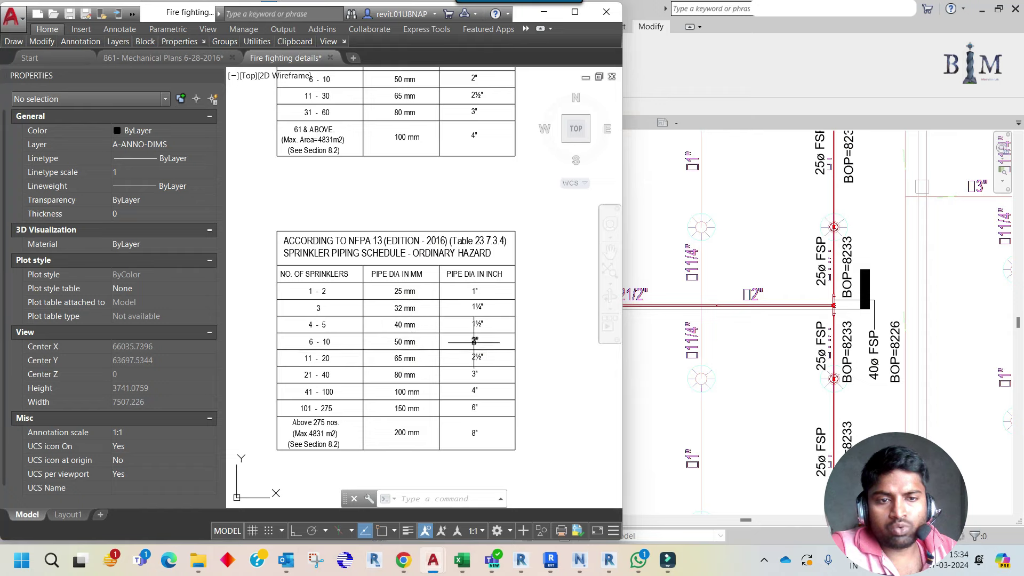
left_click(768, 359)
scroll(723, 329, "up", 1)
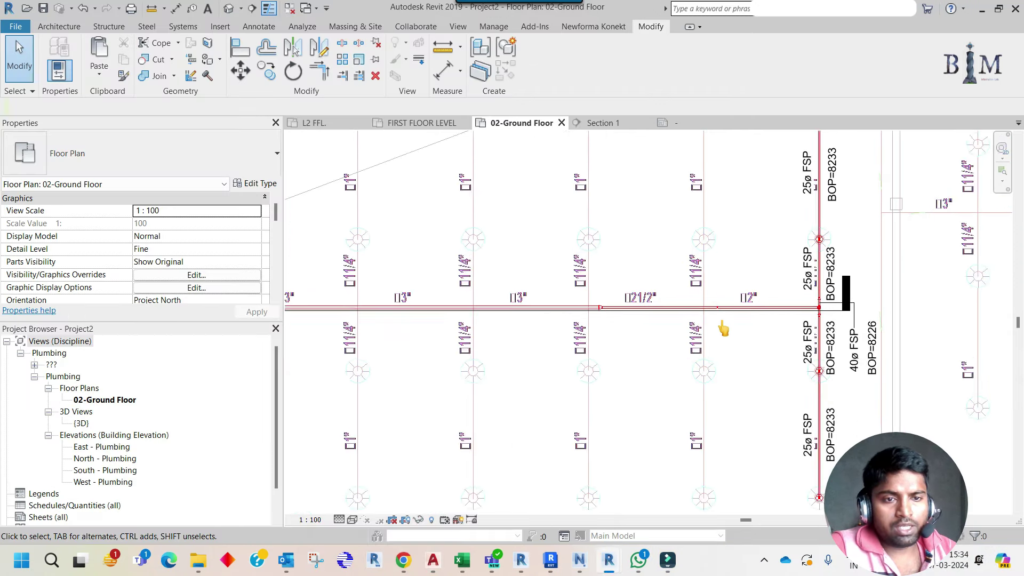
scroll(723, 329, "down", 1)
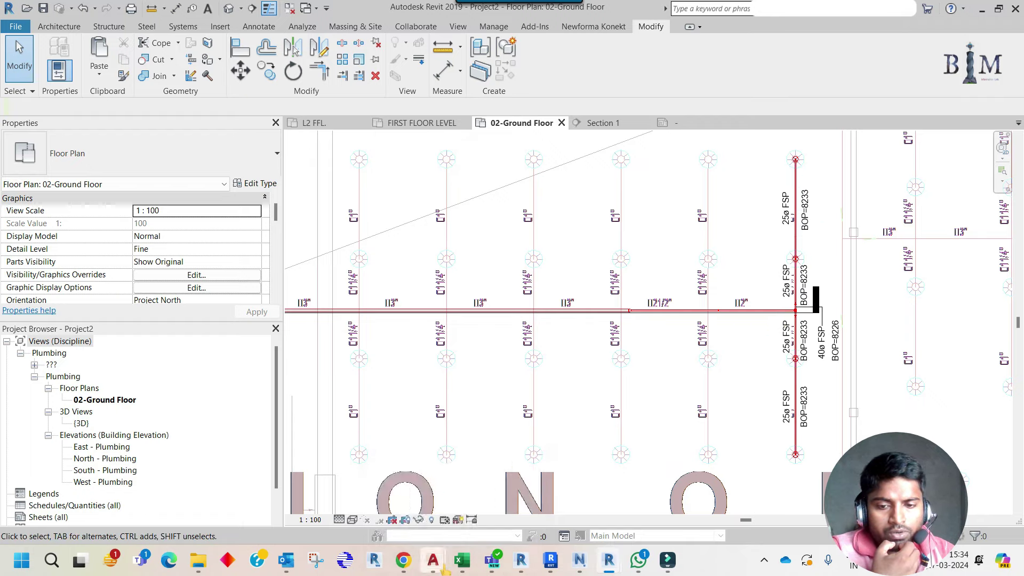
left_click(511, 517)
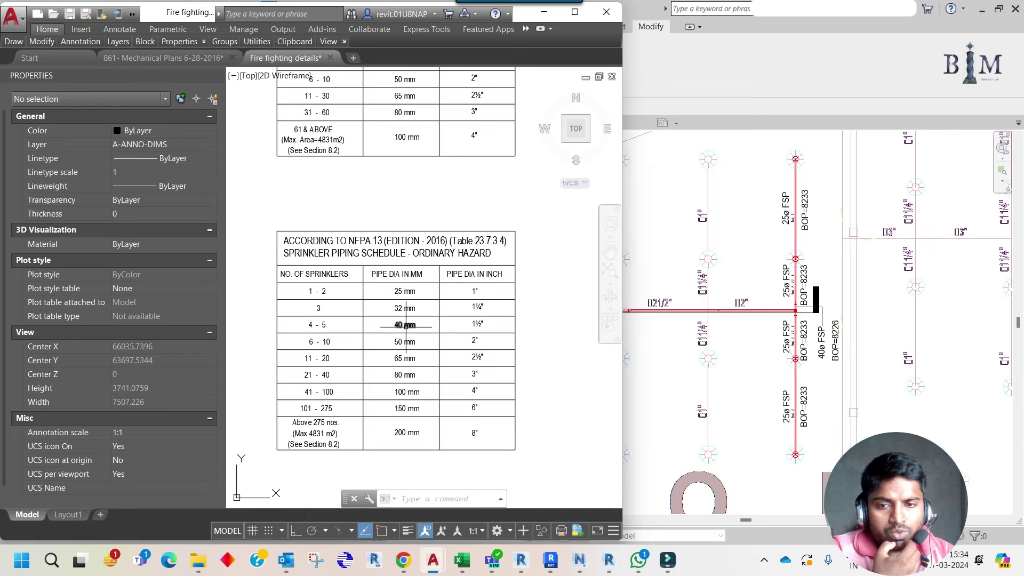
middle_click_drag(368, 290, 384, 342)
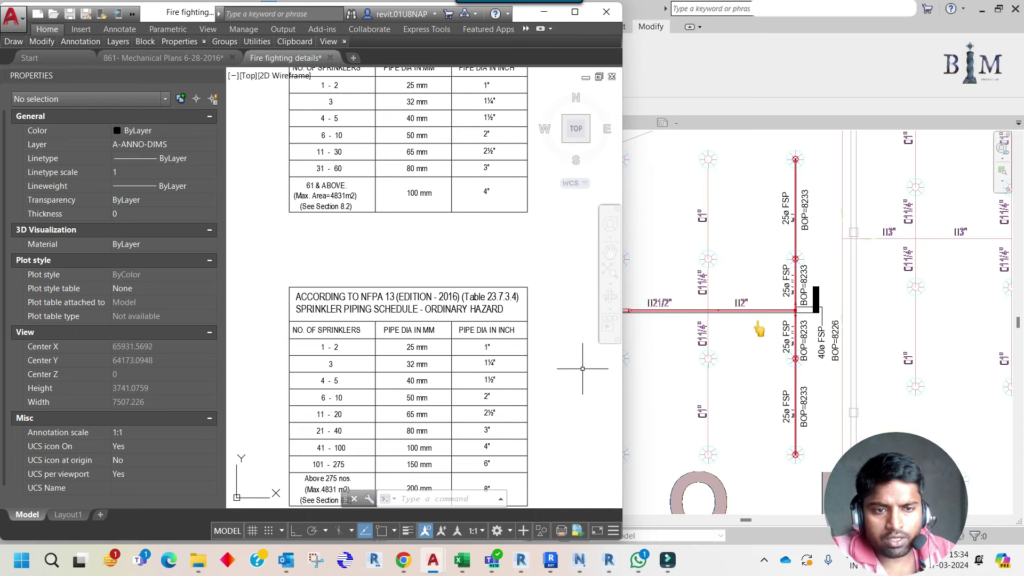
middle_click_drag(417, 267, 418, 340)
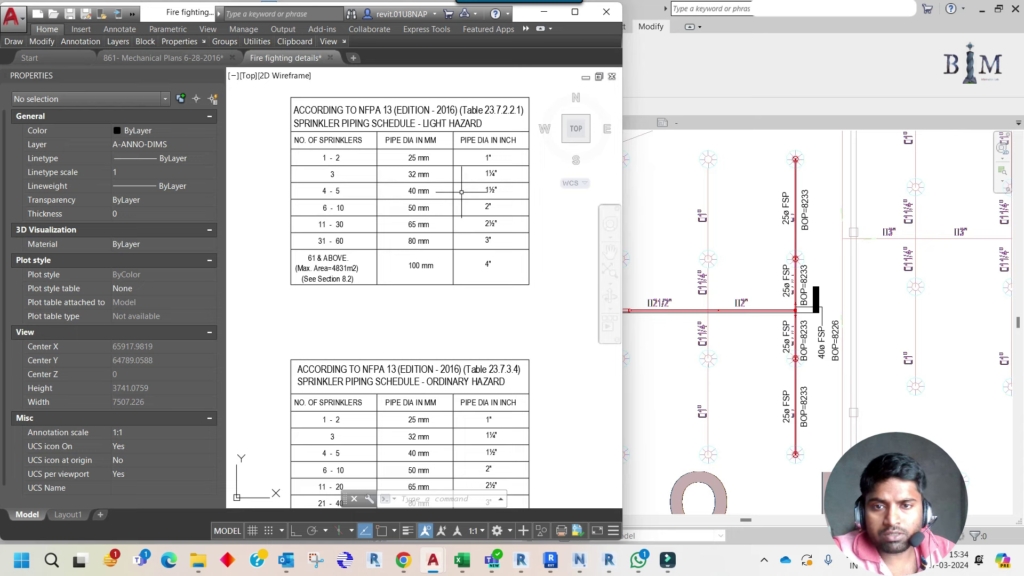
middle_click_drag(338, 420, 337, 346)
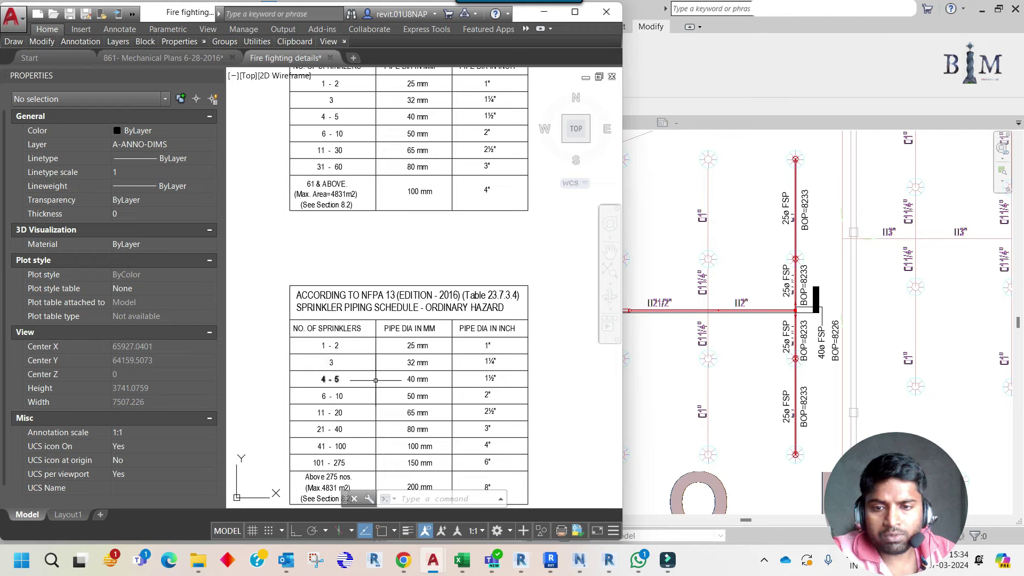
Set the short middle main-pipe segment to a 50 mm diameter
left_click(775, 375)
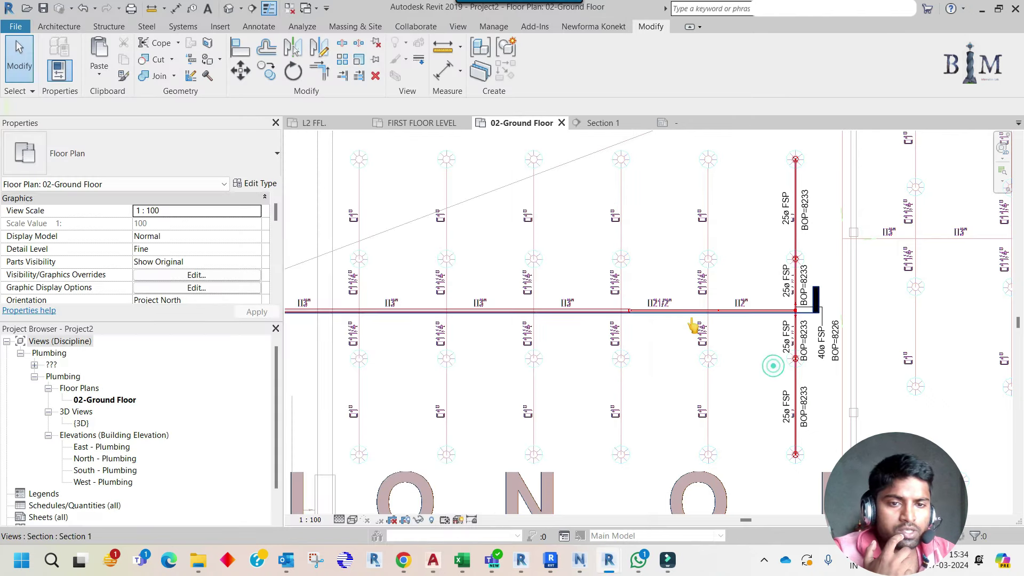
left_click(683, 310)
left_click(149, 106)
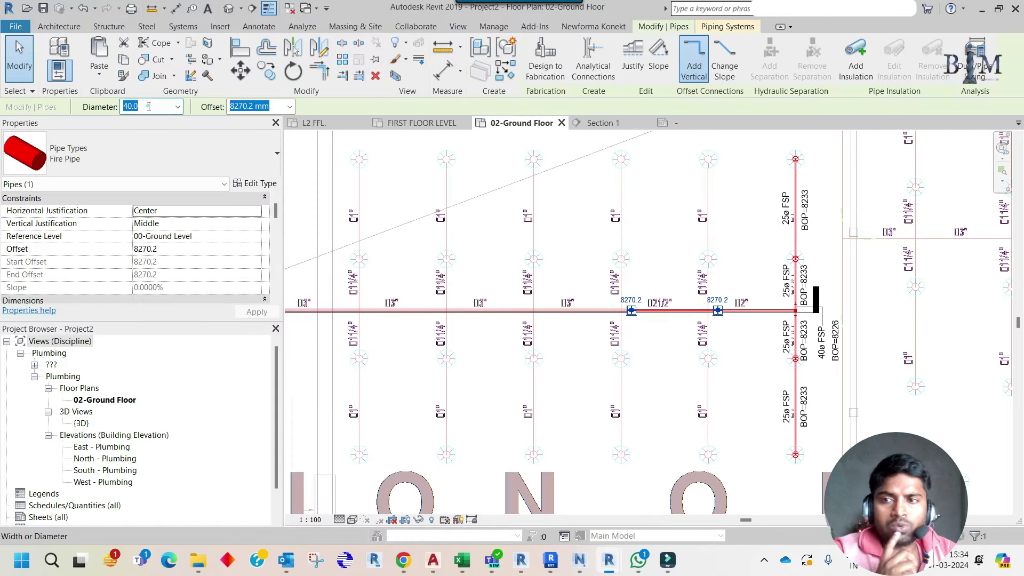
type("50")
key("Return")
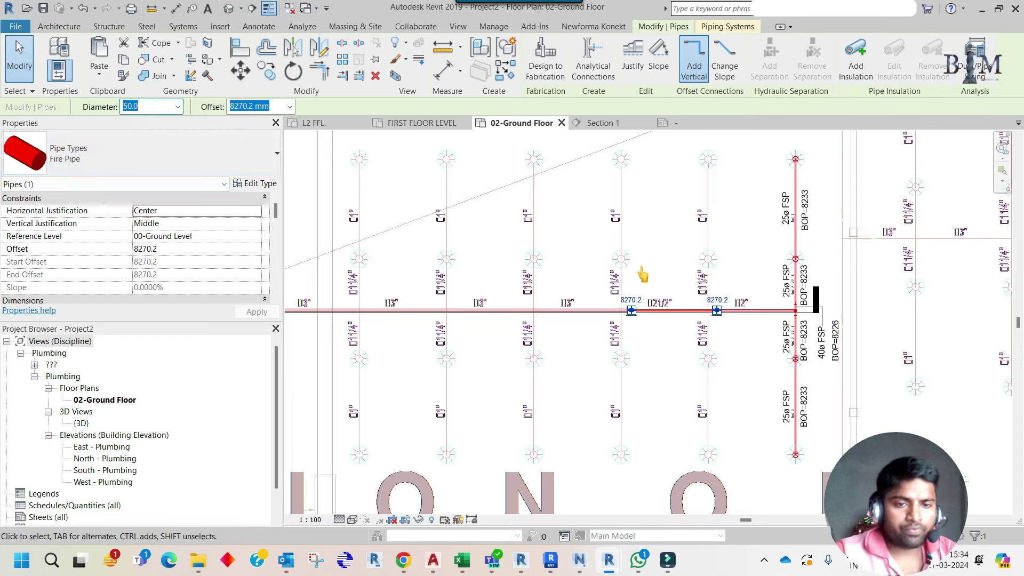
middle_click_drag(644, 274, 629, 259)
key("Escape")
Inspect the section line at the main's end and recheck the NFPA pipe-size schedule drawing
middle_click_drag(702, 219, 704, 244)
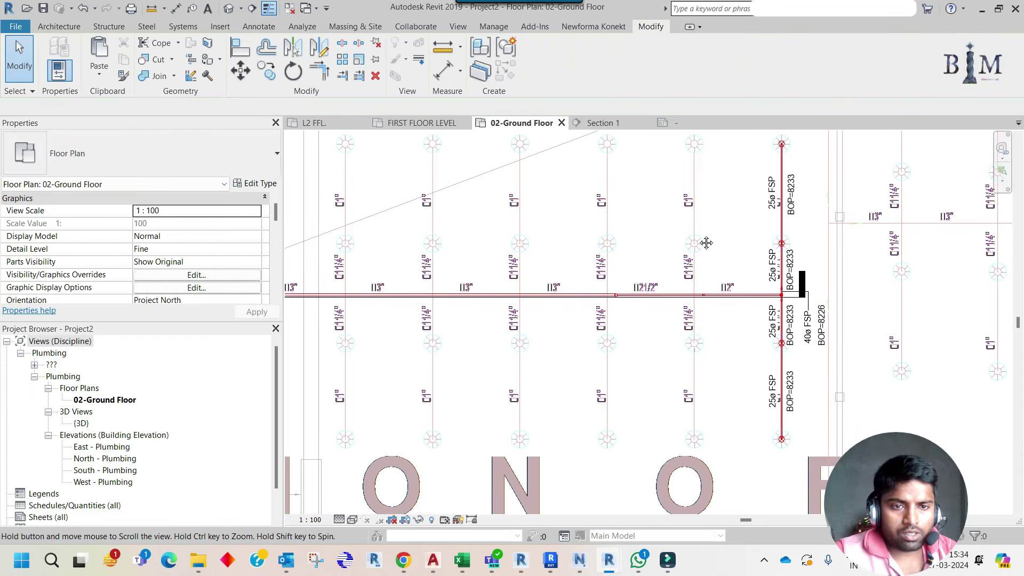
middle_click_drag(759, 336, 746, 332)
scroll(746, 331, "down", 1)
scroll(745, 328, "down", 1)
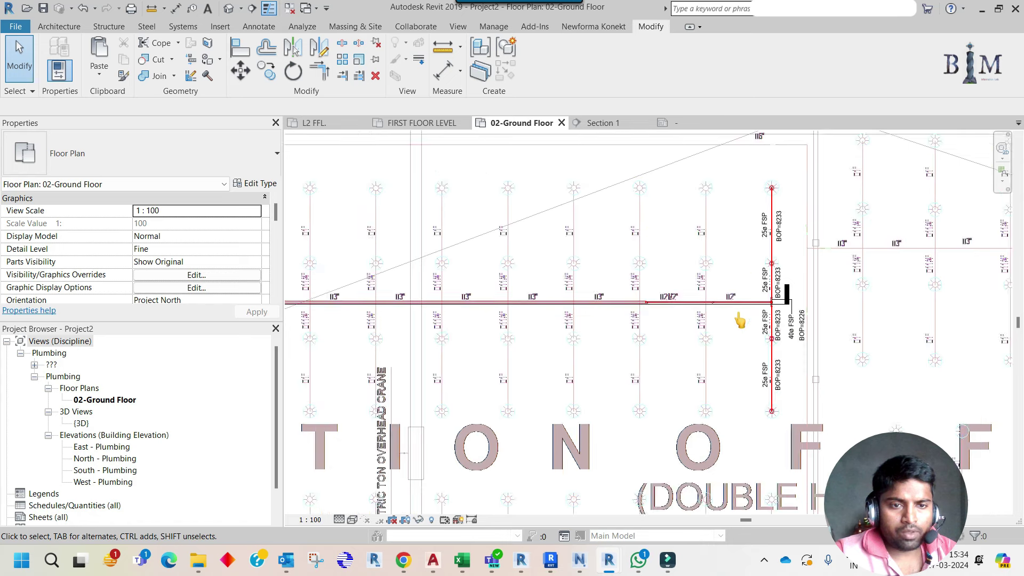
left_click(742, 303)
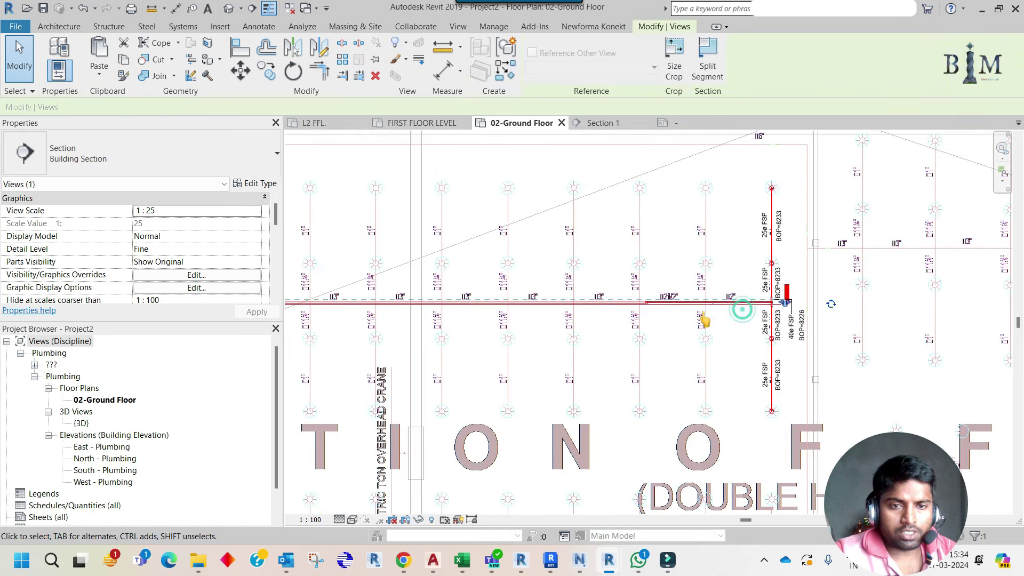
scroll(693, 315, "up", 1)
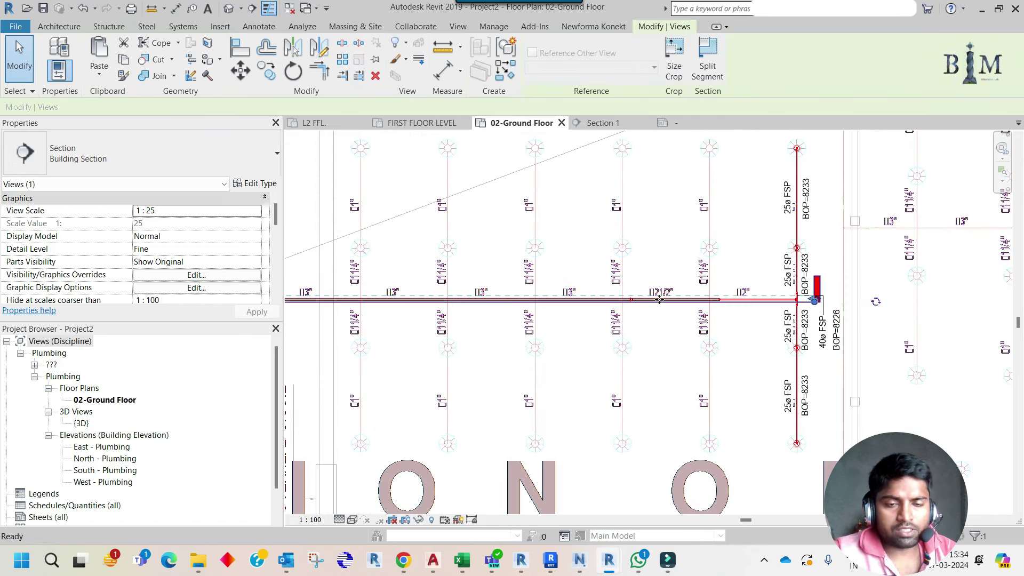
key("Escape")
middle_click_drag(630, 312, 708, 312)
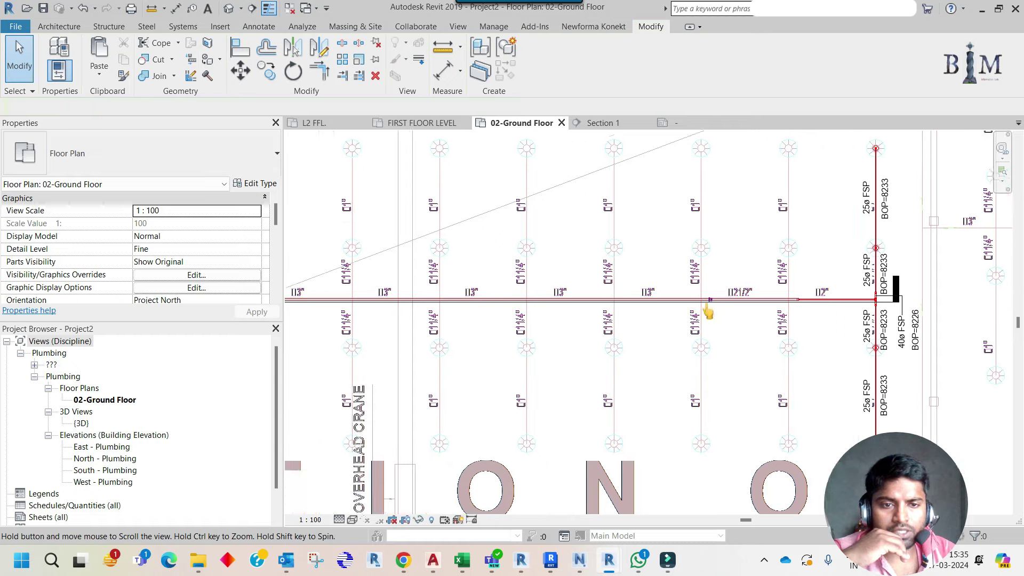
scroll(708, 312, "down", 1)
mouse_move(433, 560)
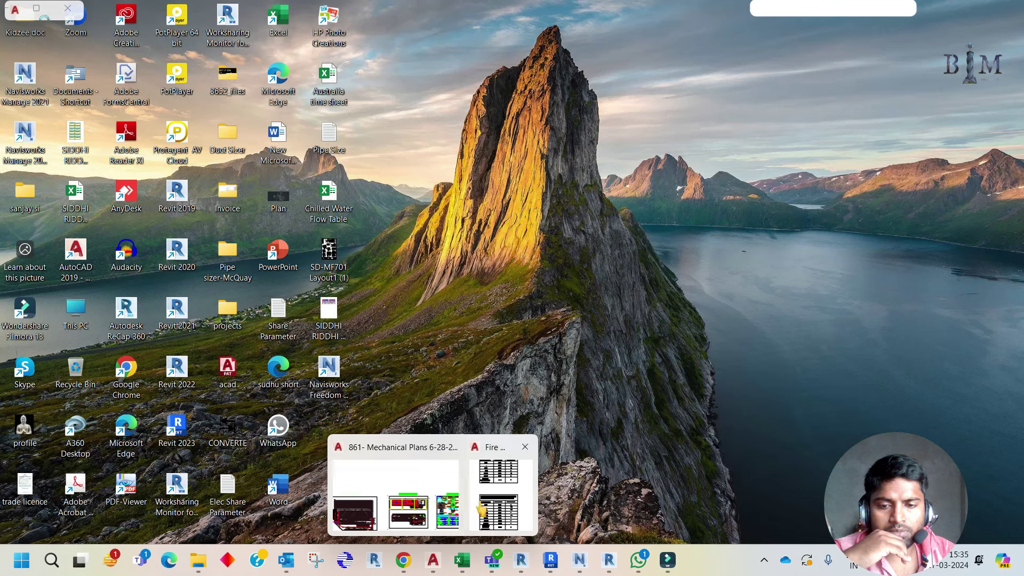
left_click(482, 477)
left_click(433, 560)
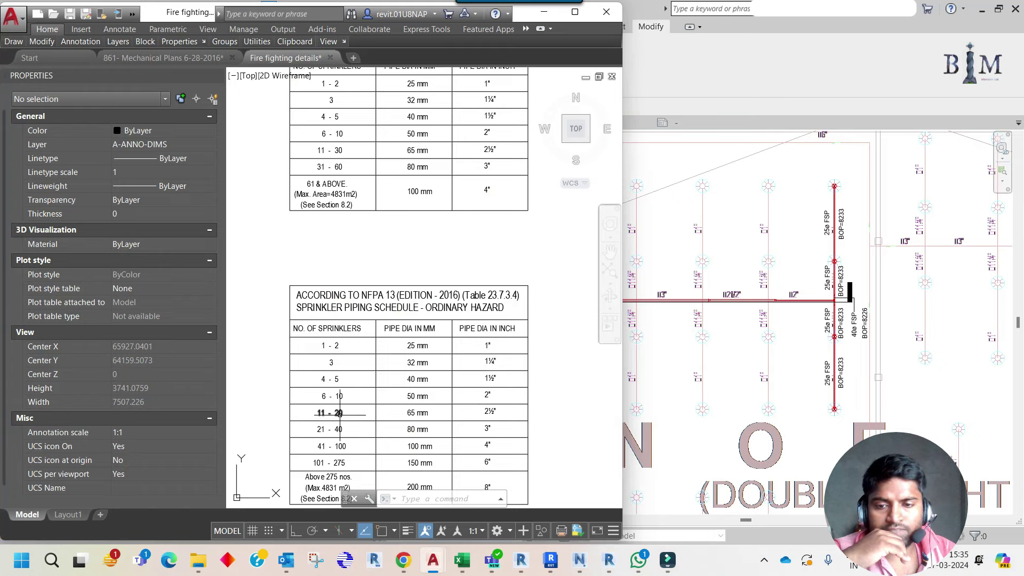
left_click(727, 376)
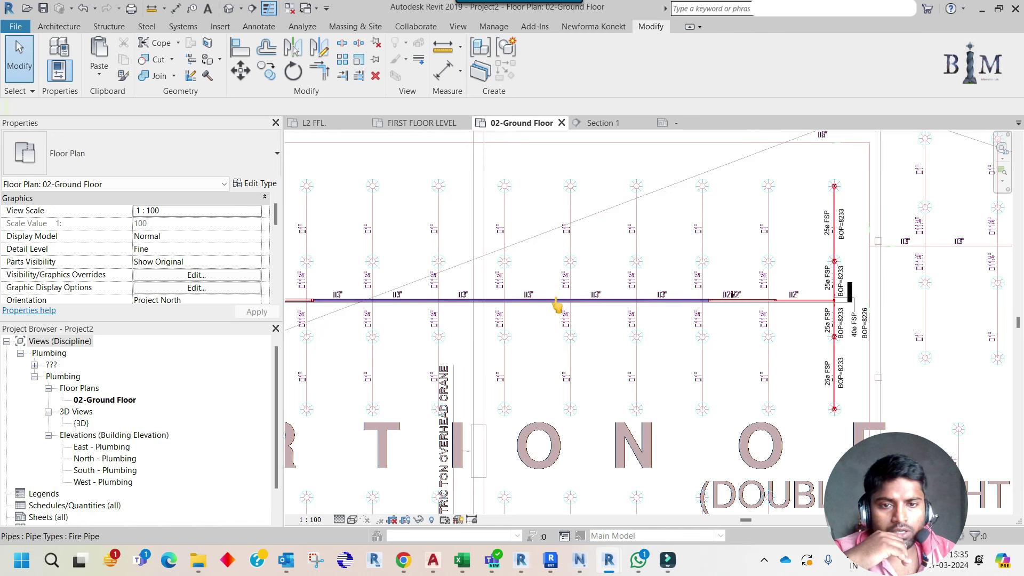
Split the Ground Floor main pipe and resize the new segment from 80 mm to 65 mm
key("l")
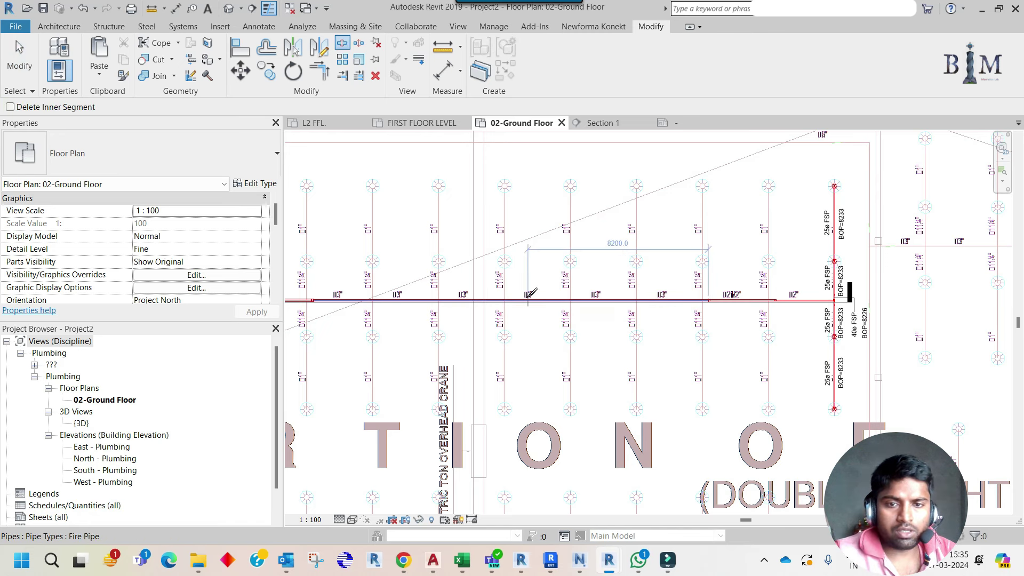
left_click(523, 299)
key("Escape")
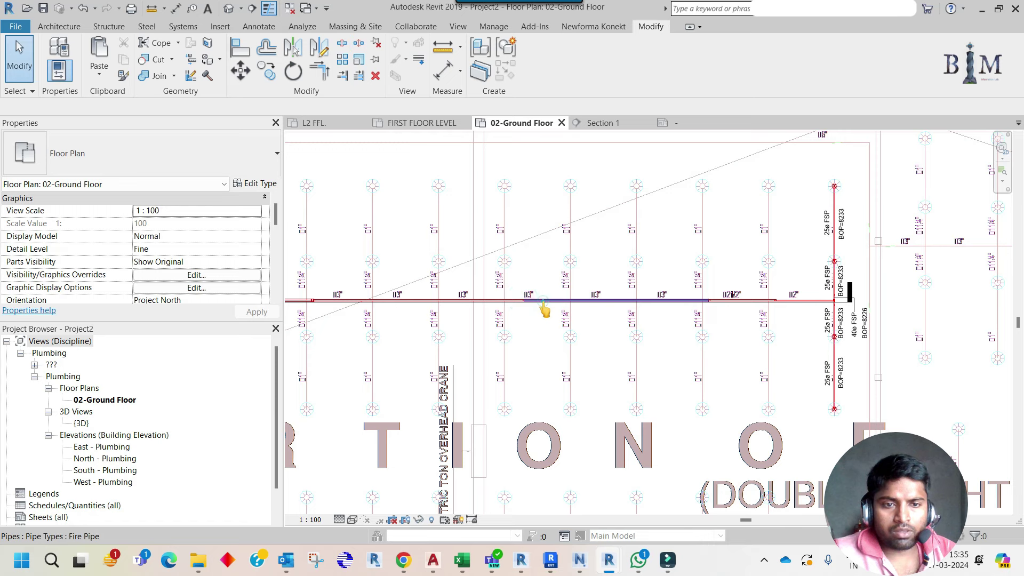
left_click(543, 302)
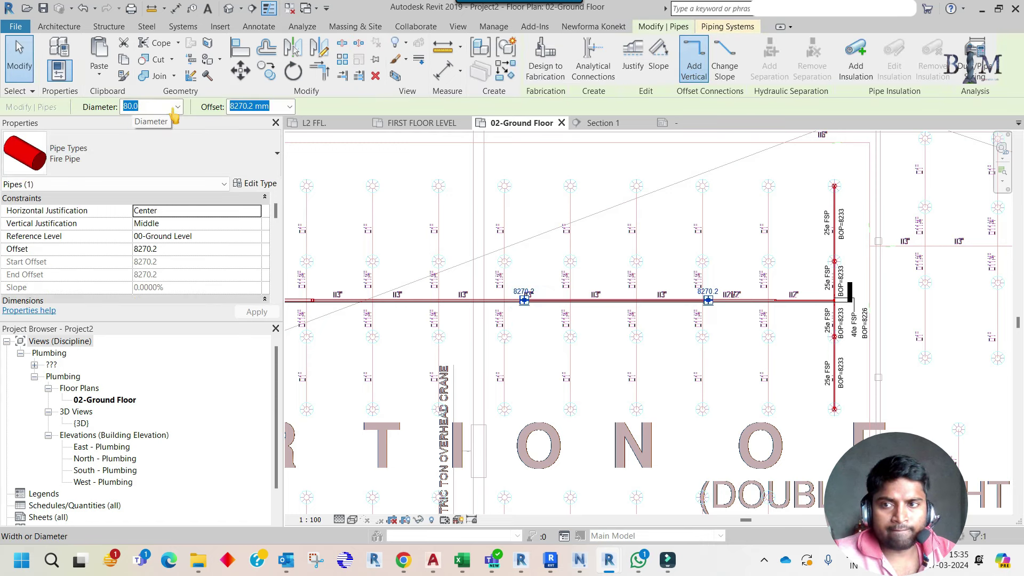
left_click(178, 107)
left_click(146, 181)
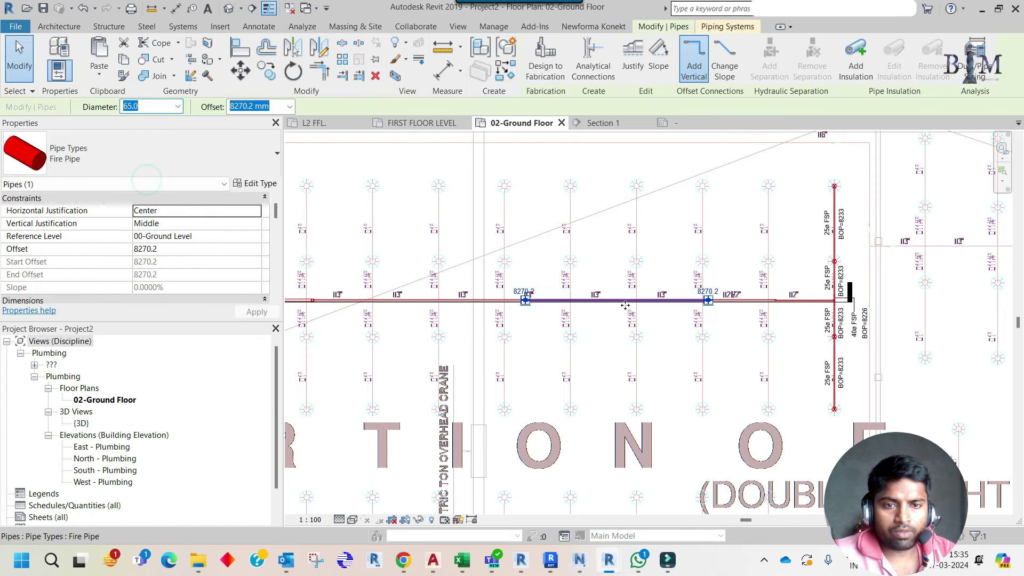
key("Escape")
Review the ordinary hazard table in the sprinkler pipe-size schedule drawing
scroll(640, 301, "up", 3)
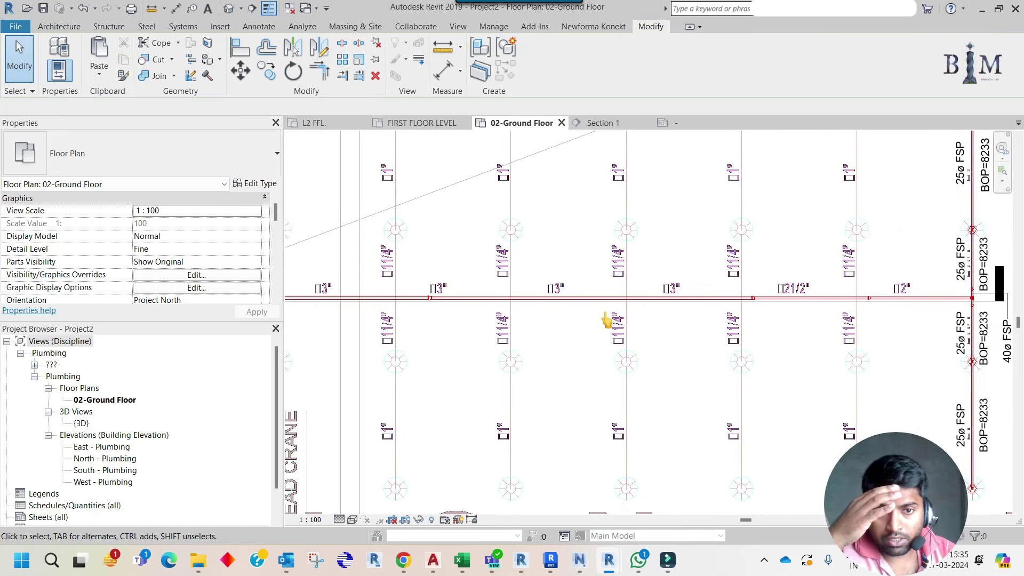
scroll(607, 320, "down", 2)
scroll(607, 320, "down", 1)
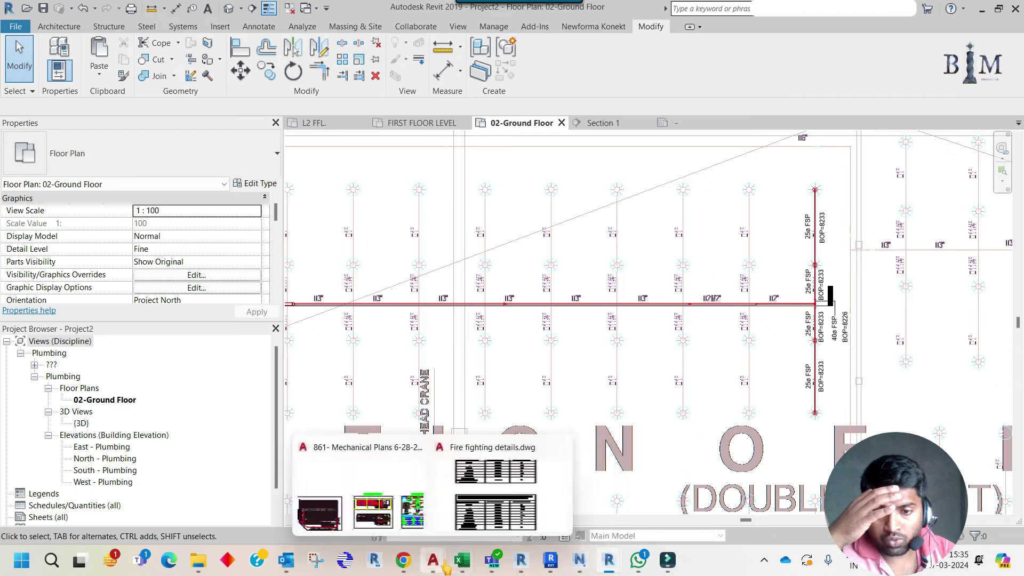
left_click(495, 472)
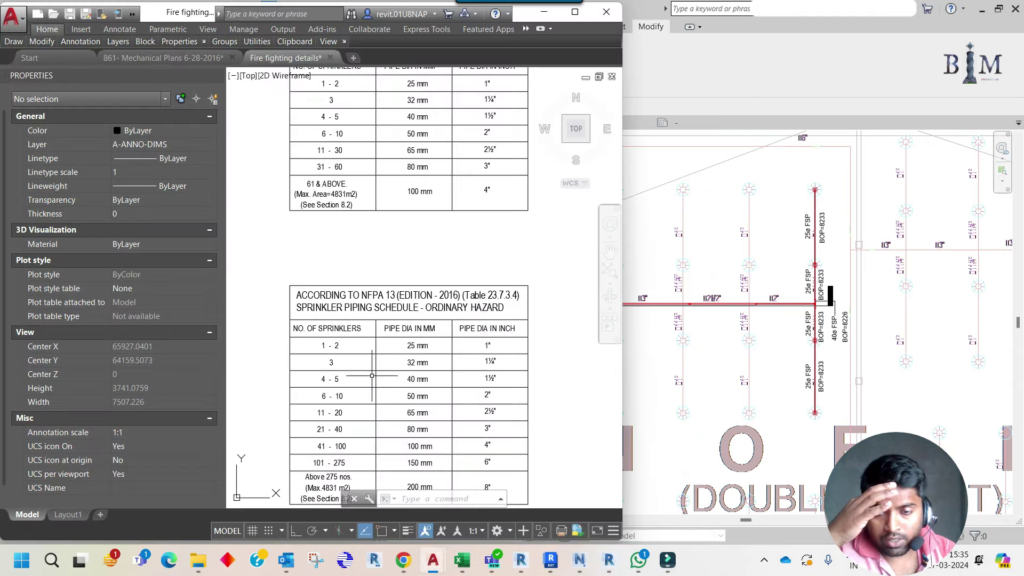
middle_click_drag(371, 390, 366, 304)
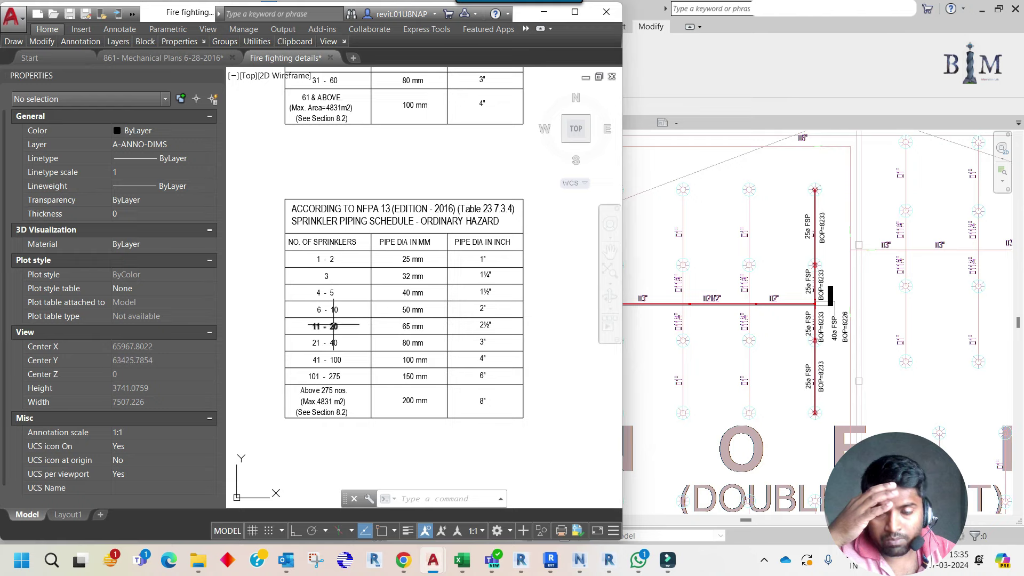
left_click(780, 326)
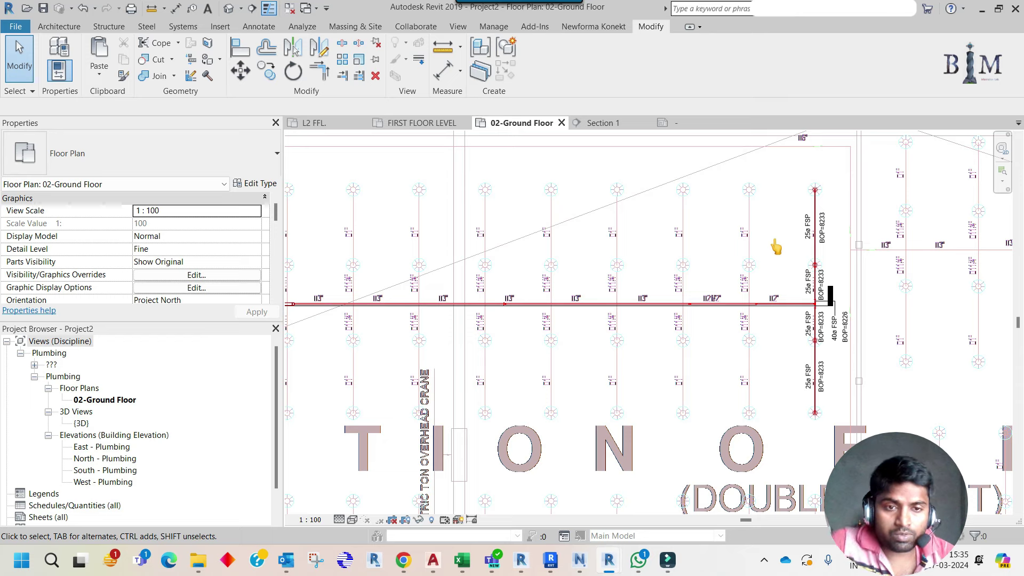
Check the 65 mm segment and neighbouring main pipe segment sizes against the schedule
scroll(609, 320, "up", 1)
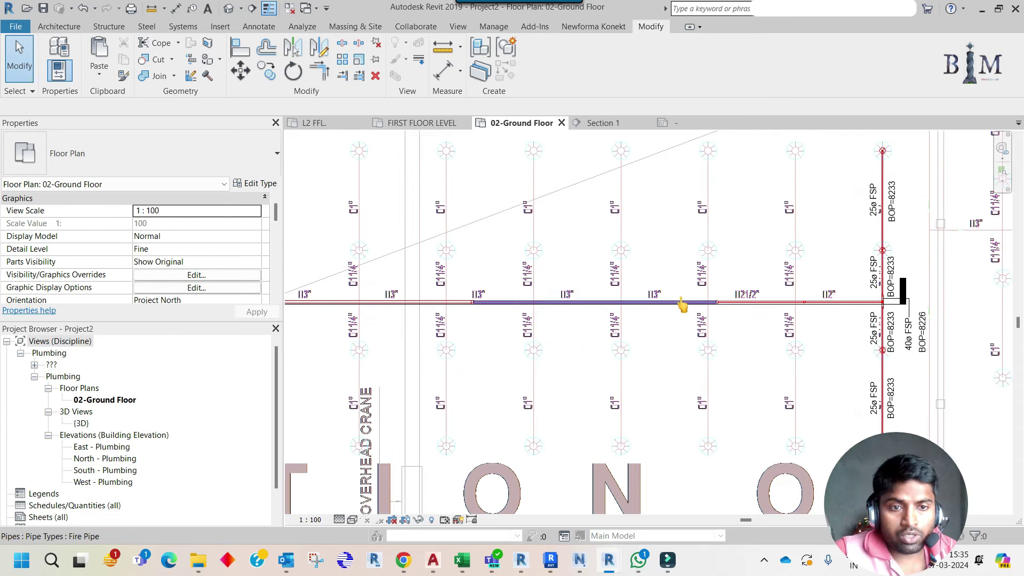
left_click(624, 310)
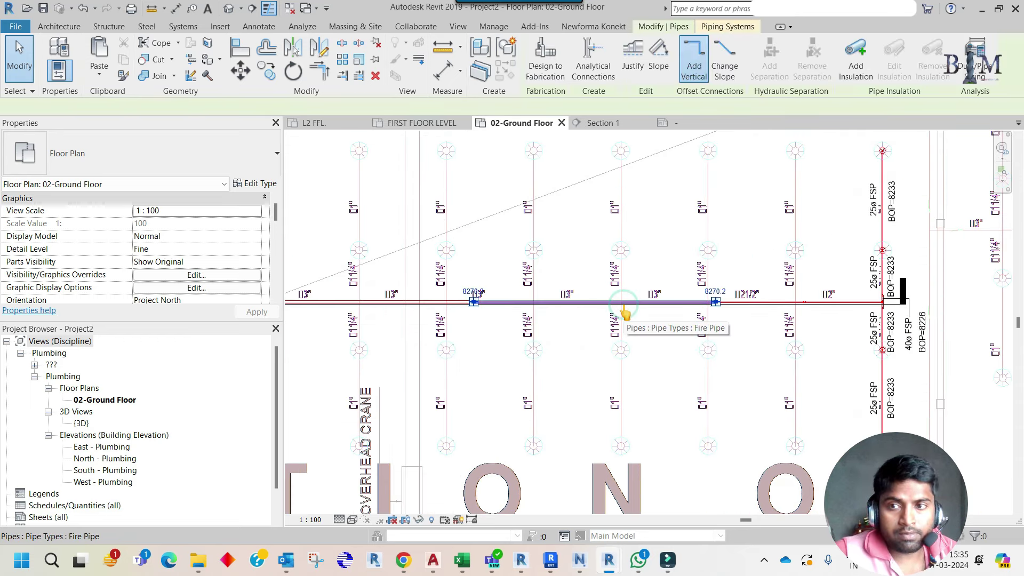
key("Escape")
left_click(758, 304)
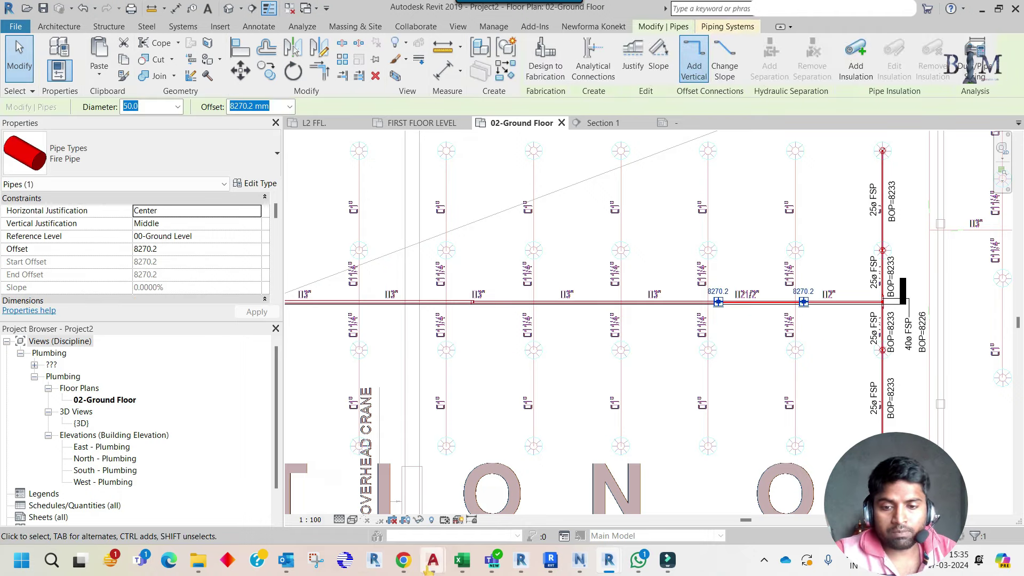
left_click(486, 504)
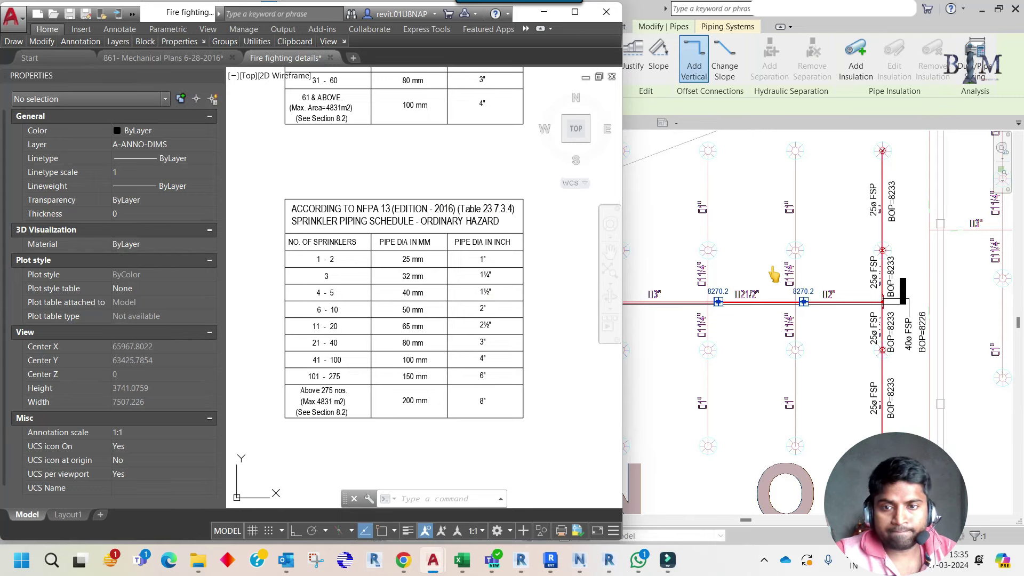
left_click(773, 275)
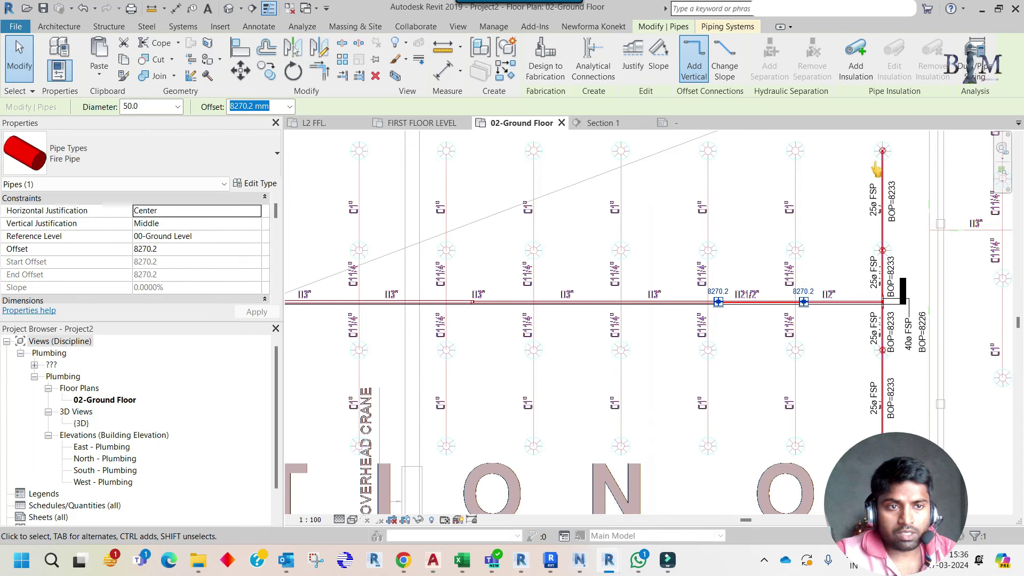
key("Escape")
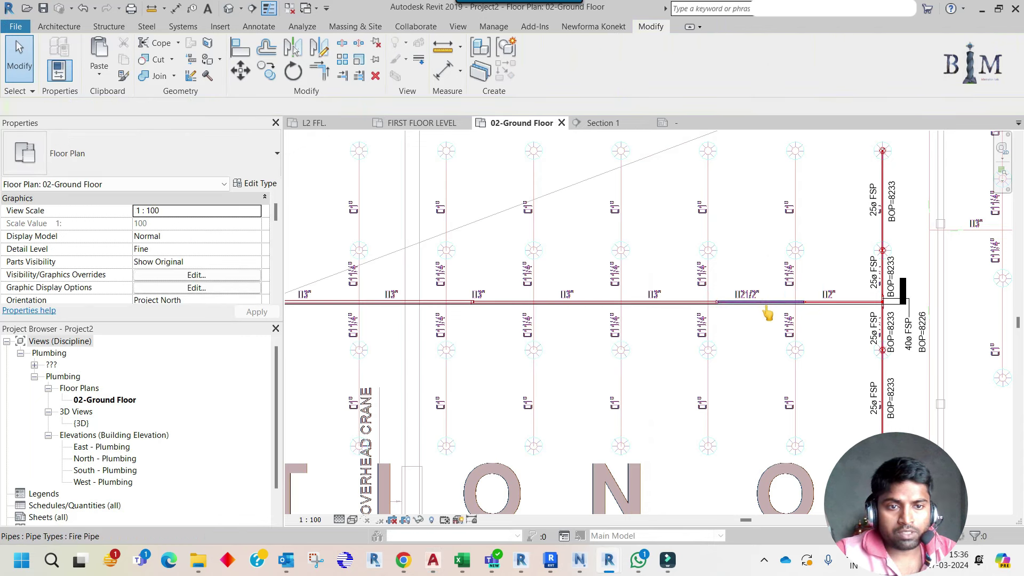
left_click(784, 301)
key("Escape")
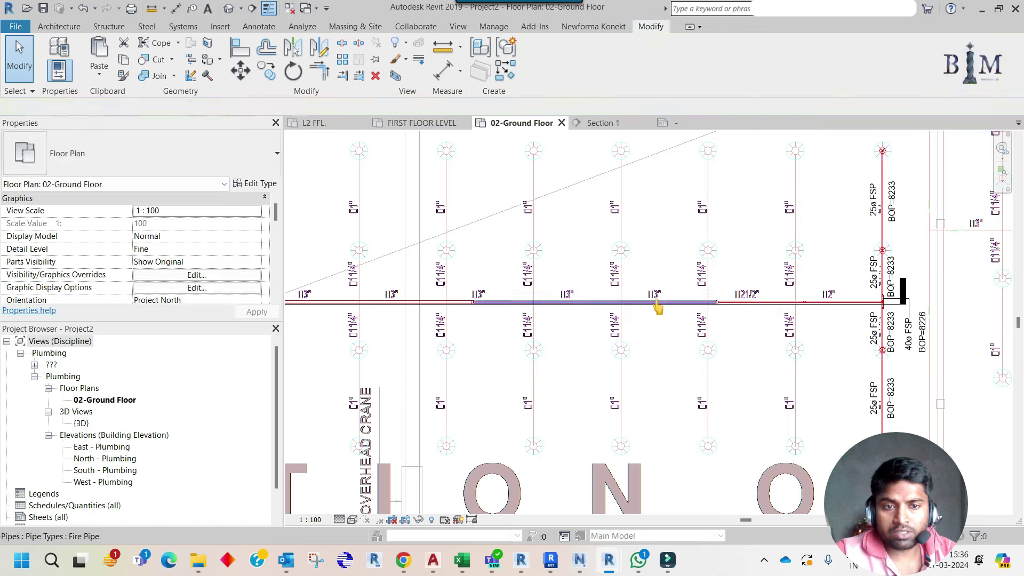
left_click(535, 309)
Open Section 1 from the riser section line and inspect the vertical riser pipe
key("Escape")
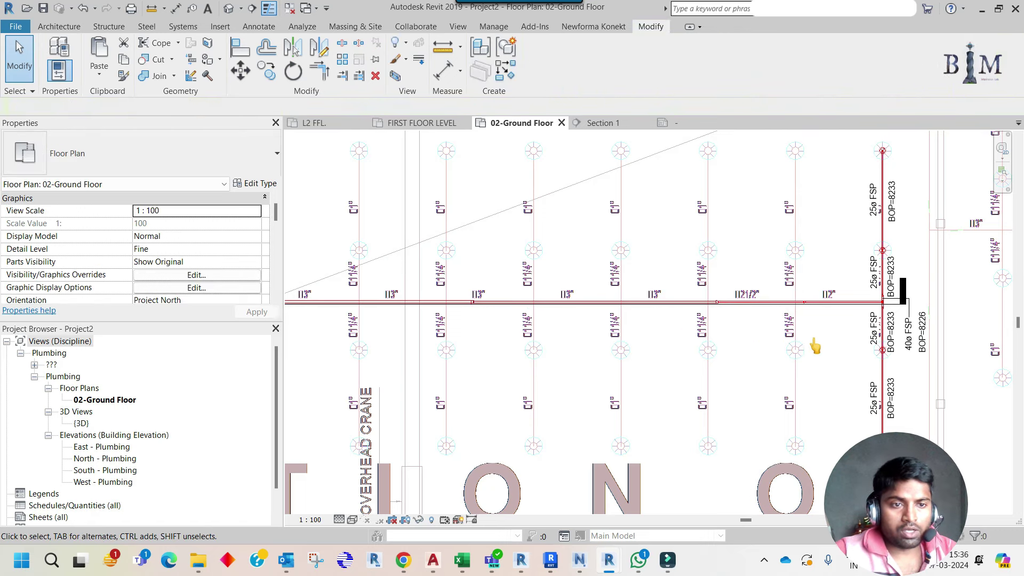
middle_click_drag(811, 343, 743, 353)
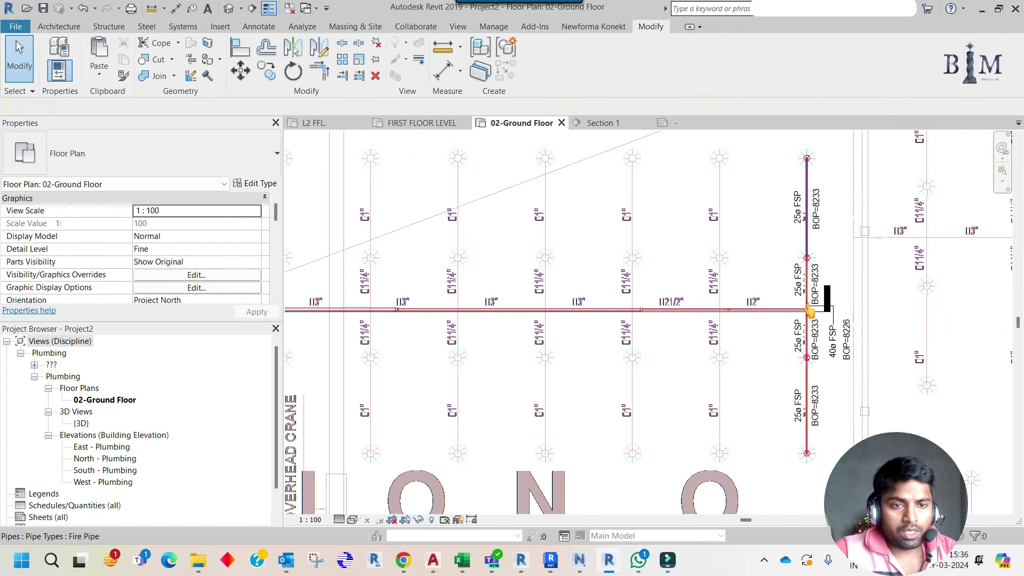
left_click(787, 320)
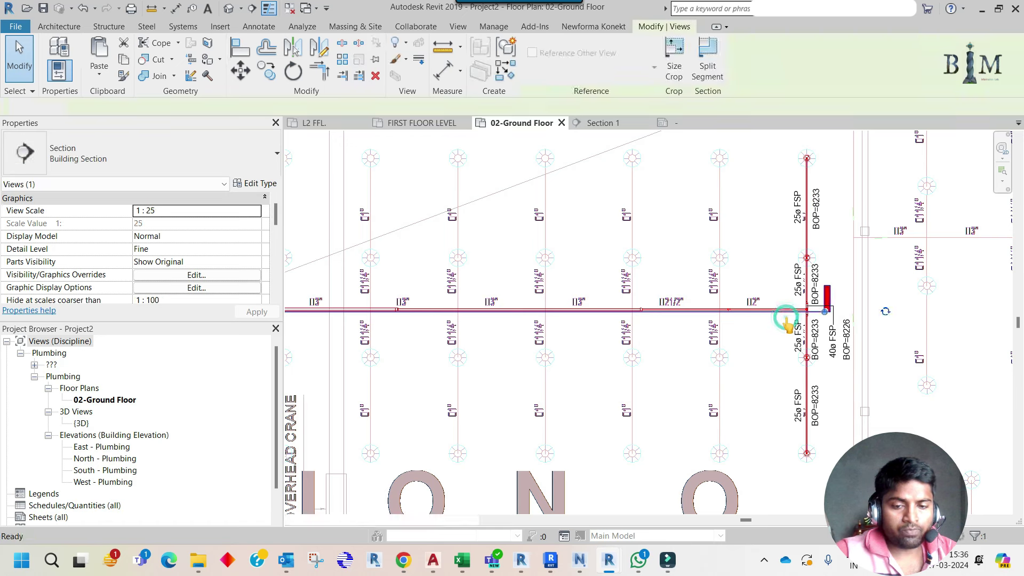
double_click(788, 320)
scroll(850, 318, "up", 2)
scroll(853, 325, "up", 2)
scroll(857, 342, "up", 1)
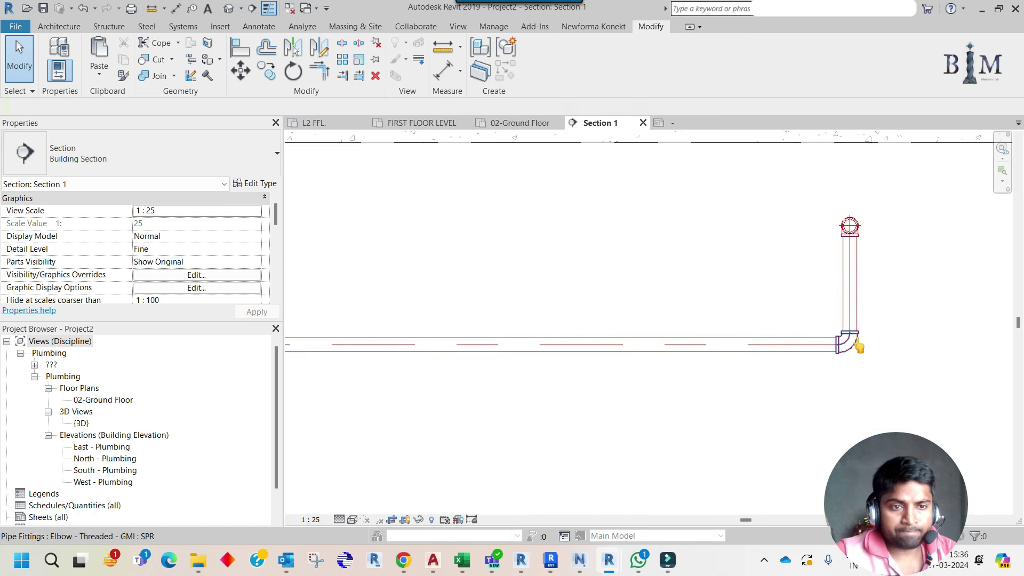
left_click(857, 339)
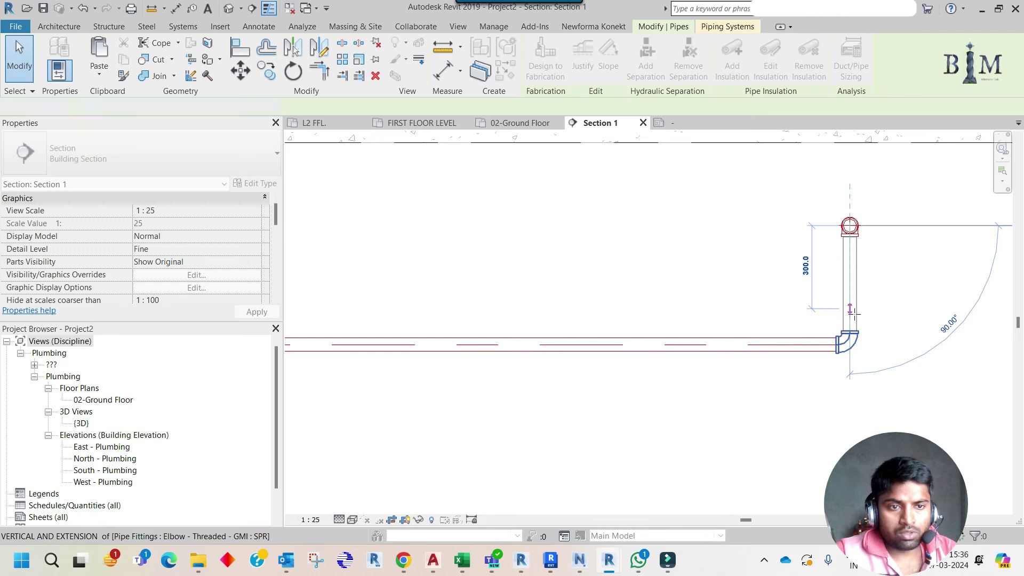
key("Escape")
On the Ground Floor plan, select the vertical branch pipe network with its 25ø and 40ø FSP tags
key("Tab")
left_click(512, 122)
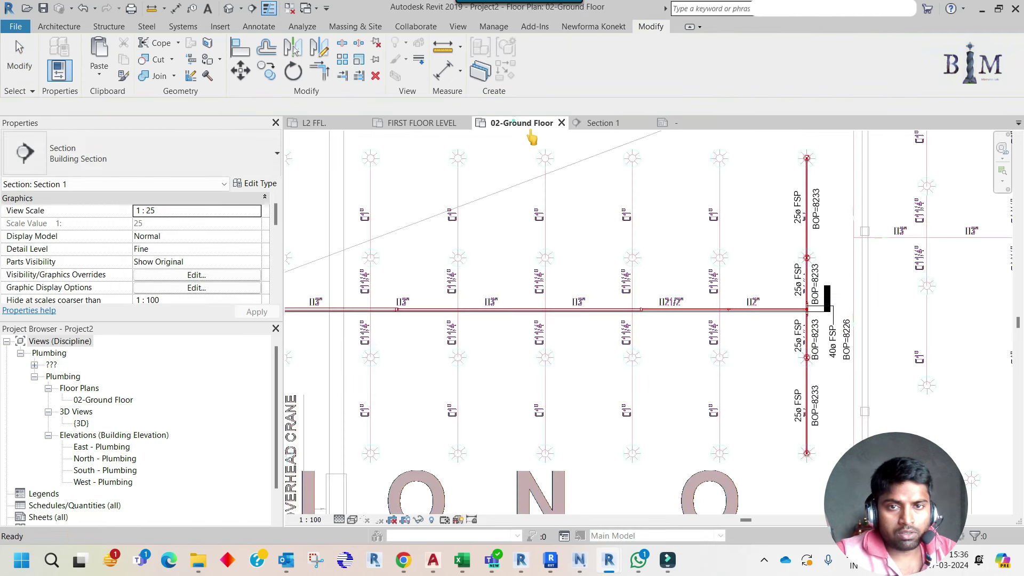
key("Tab")
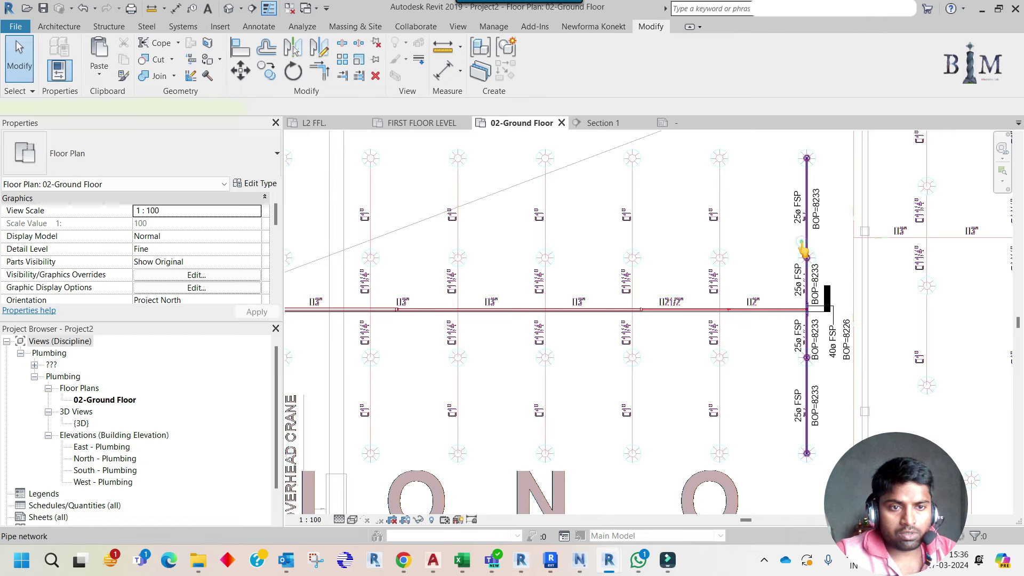
left_click(803, 247)
left_click(799, 209, "ctrl")
left_click(812, 273, "ctrl")
left_click(798, 337, "ctrl")
left_click(796, 415, "ctrl")
left_click(834, 344, "ctrl")
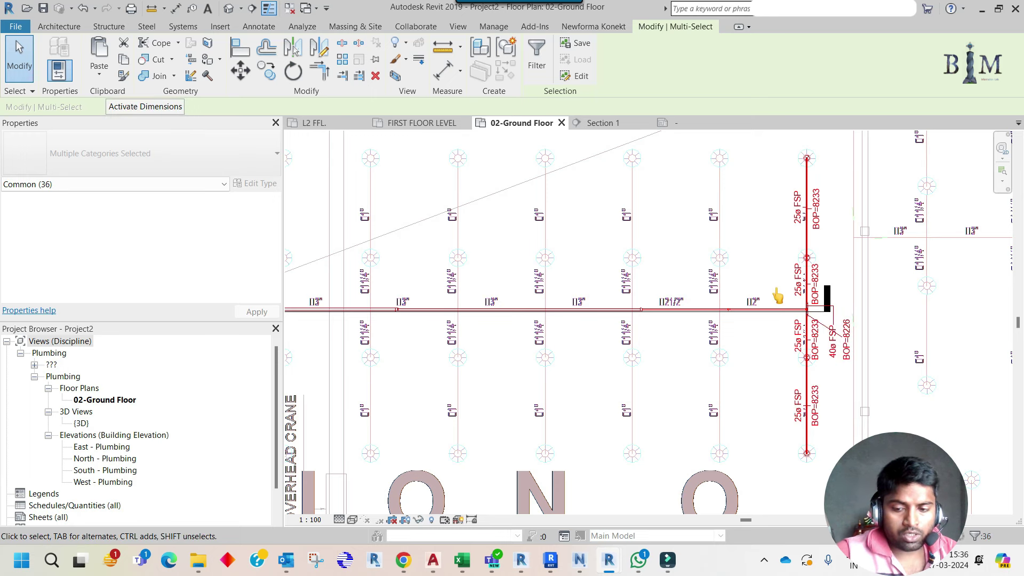
Copy the selected branch line and tags 3000 mm to the left
left_click(262, 77)
scroll(832, 299, "up", 2)
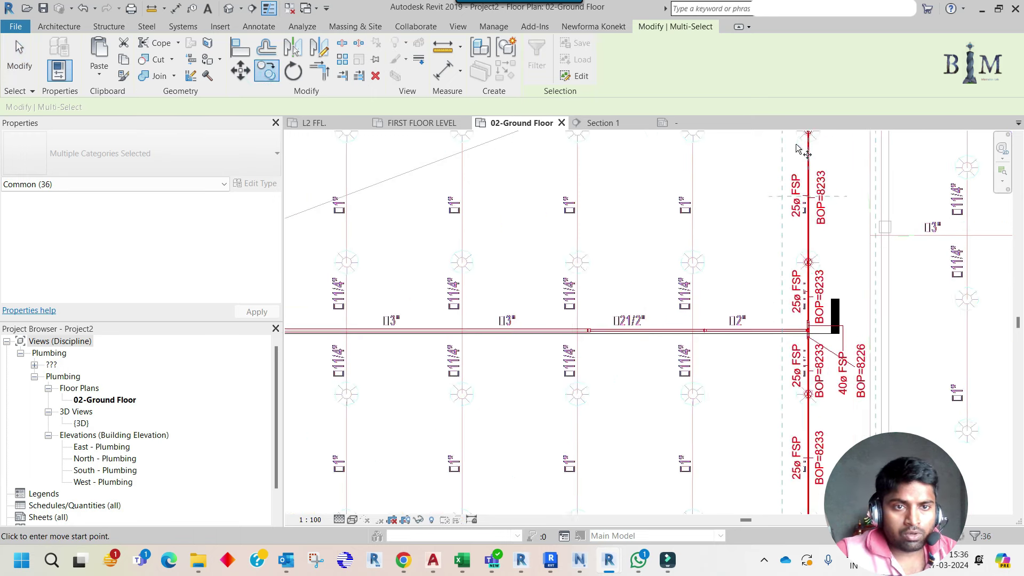
scroll(843, 309, "up", 2)
scroll(848, 313, "up", 1)
scroll(847, 315, "up", 2)
left_click(842, 319)
scroll(841, 318, "down", 4)
left_click(580, 319)
scroll(672, 270, "down", 4)
middle_click_drag(763, 260, 688, 268)
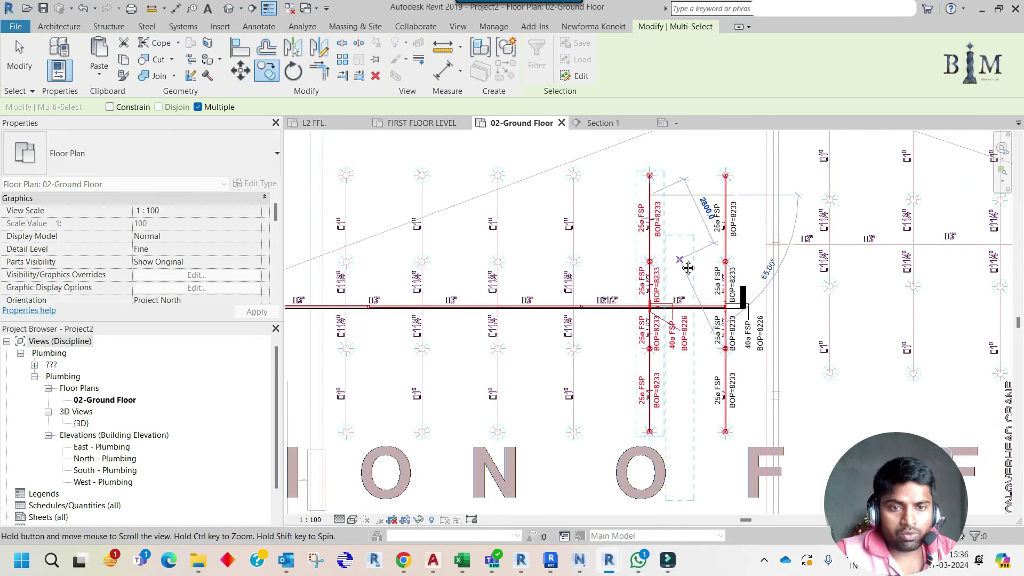
scroll(663, 303, "up", 3)
Open Section 1 from the branch section line and locate the copied vertical riser
left_click(612, 318)
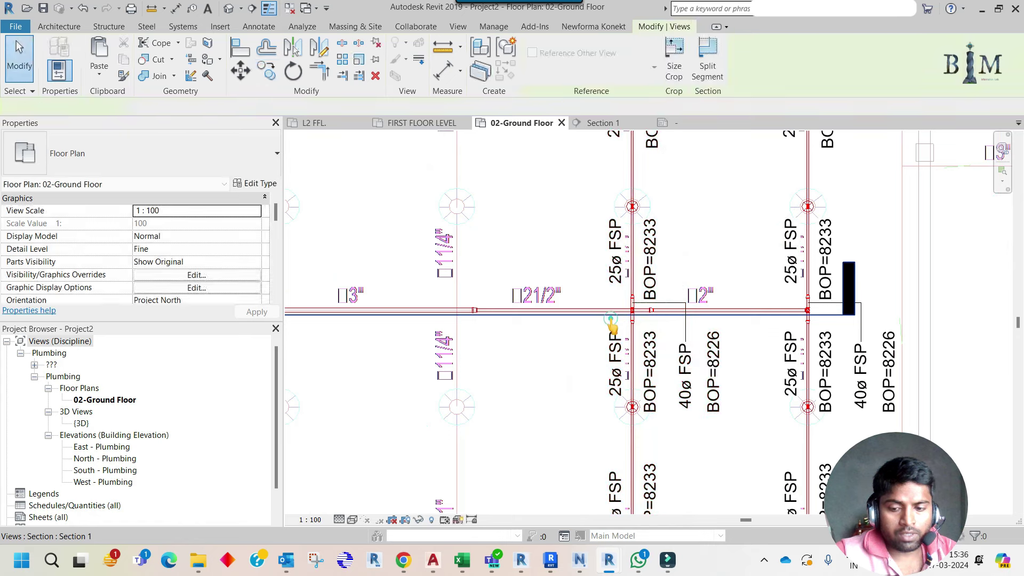
double_click(611, 319)
scroll(773, 300, "down", 2)
scroll(804, 326, "up", 1)
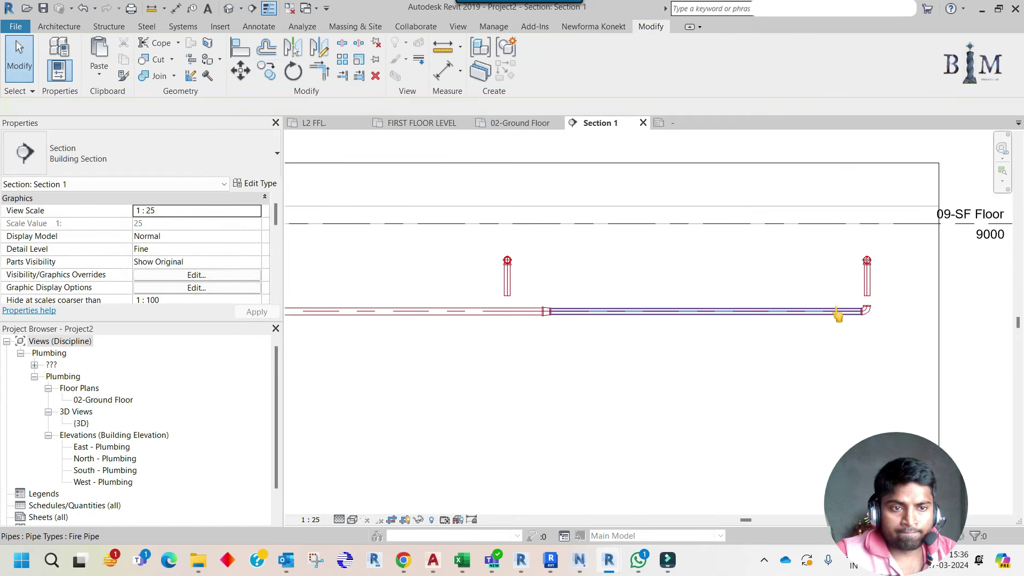
scroll(781, 328, "up", 2)
left_click(878, 302)
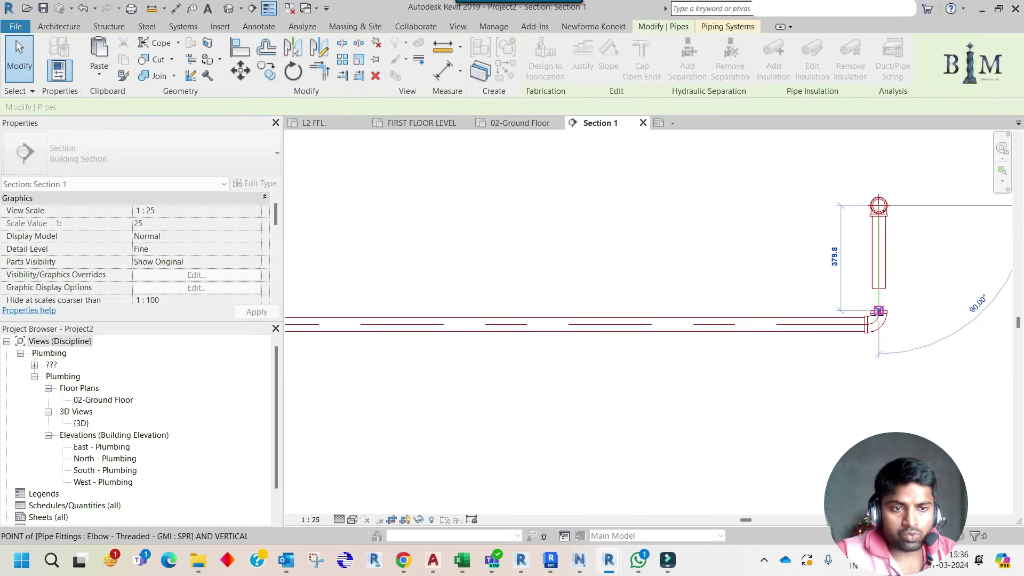
key("Escape")
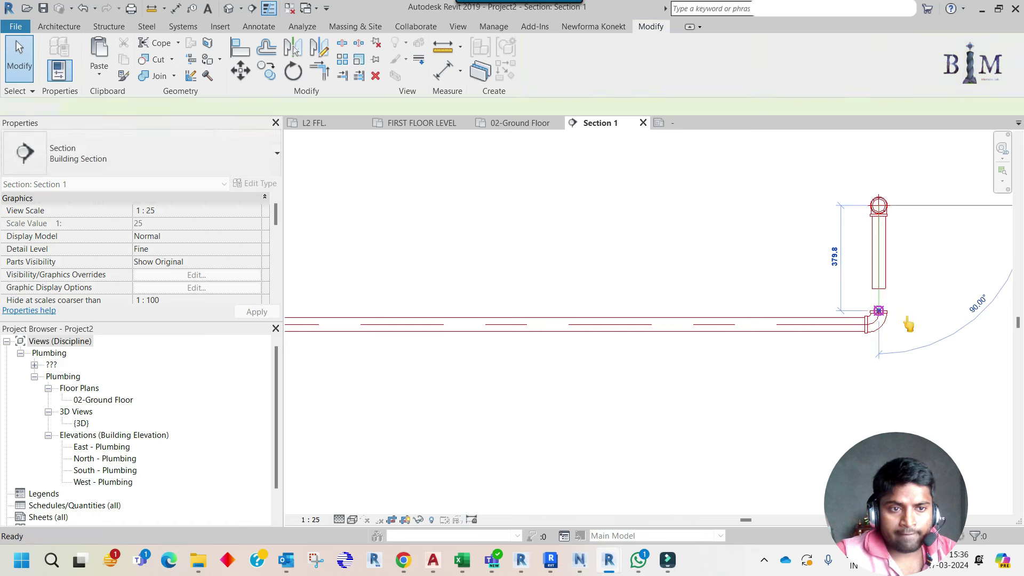
Extend the copied riser down with Trim/Extend Single Element to join the main pipe
scroll(907, 322, "down", 2)
scroll(594, 338, "up", 1)
scroll(594, 338, "up", 1)
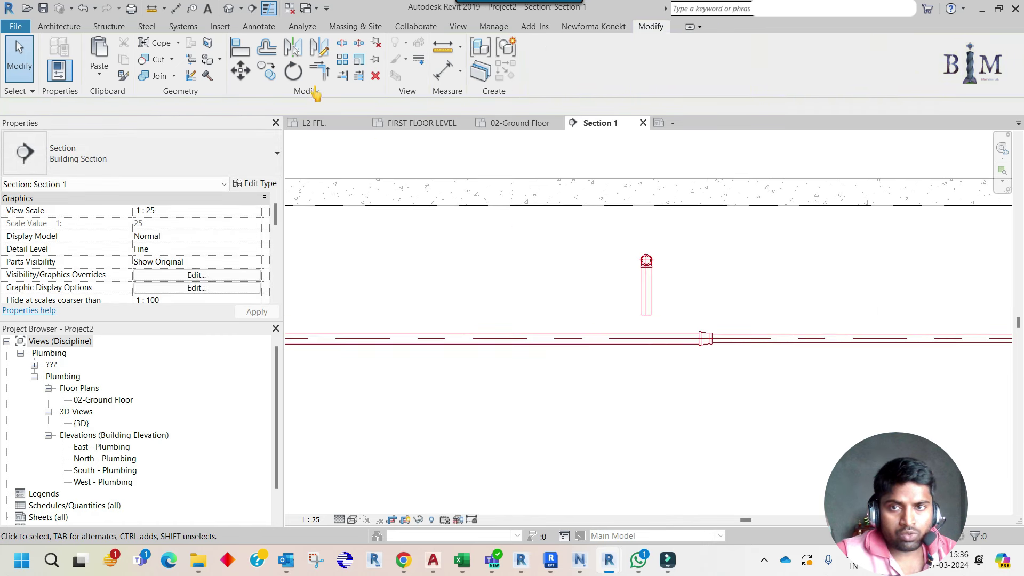
left_click(359, 76)
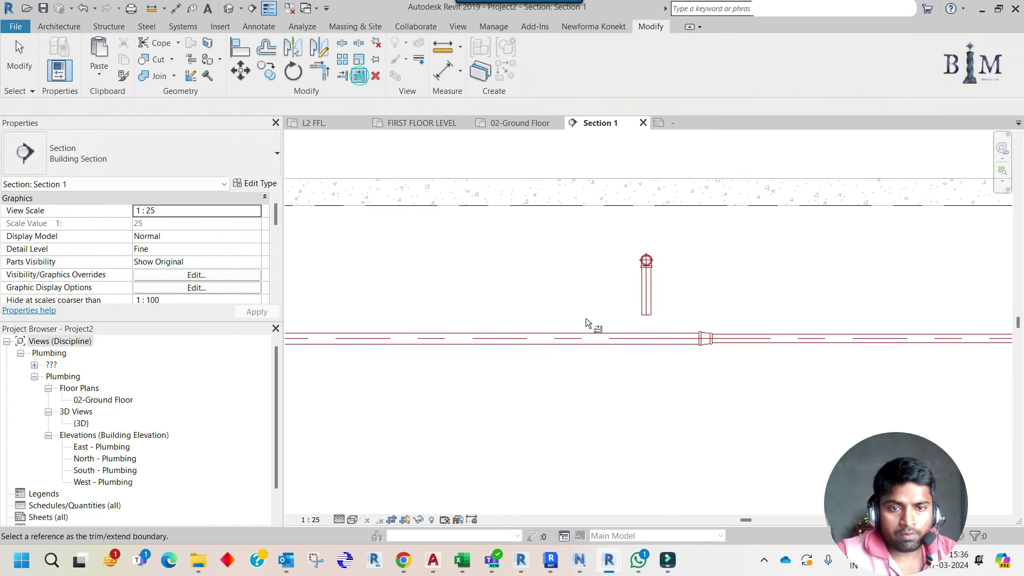
left_click(646, 313)
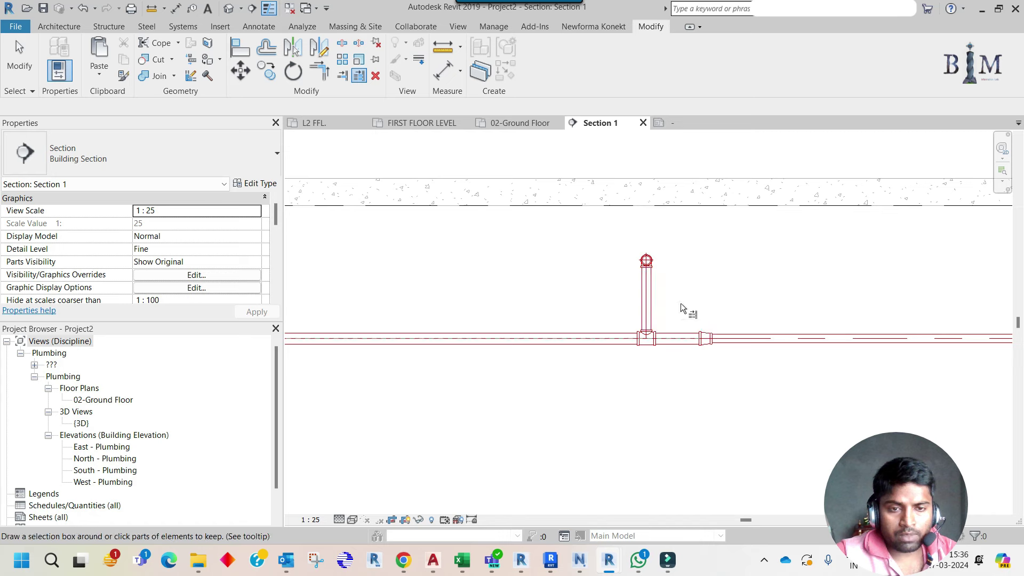
key("Escape")
Return to the 02-Ground Floor plan and pan to the branch lines
scroll(704, 304, "down", 2)
scroll(733, 304, "down", 1)
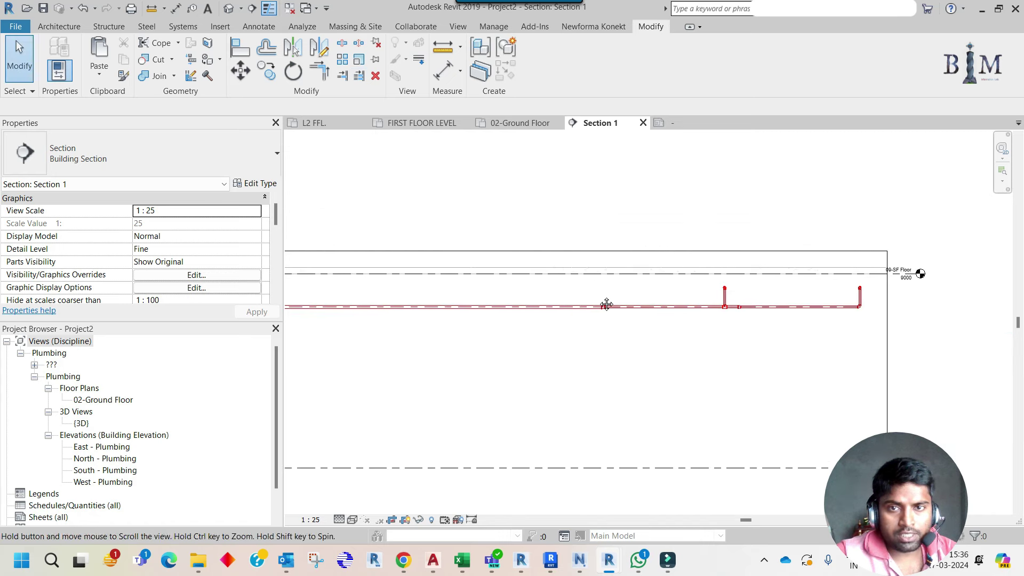
scroll(605, 304, "down", 1)
left_click(513, 124)
scroll(619, 319, "down", 1)
scroll(618, 318, "down", 1)
middle_click_drag(619, 319, 704, 329)
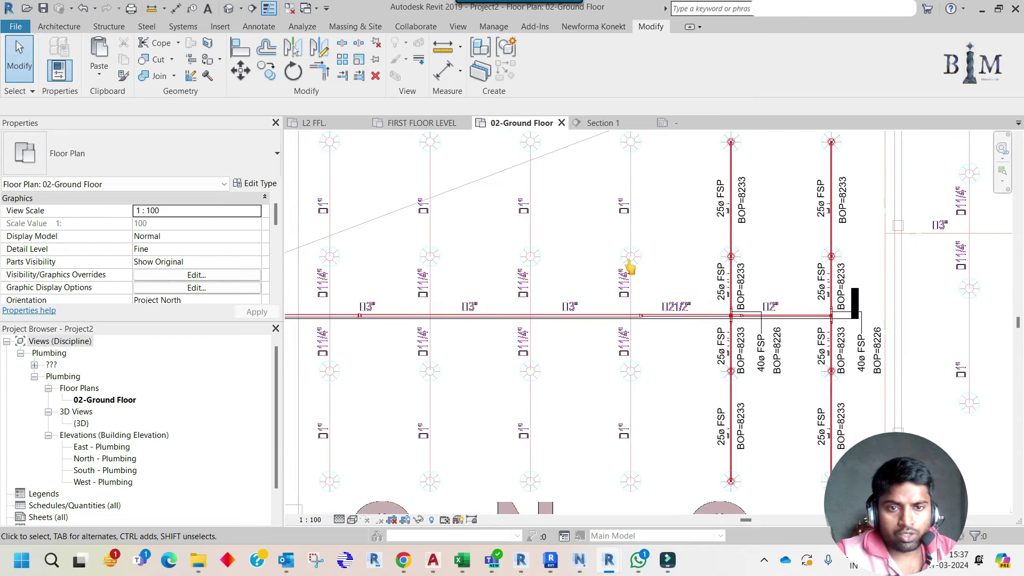
Open Section 1 and inspect the reducing tee on the main pipe
left_click(669, 322)
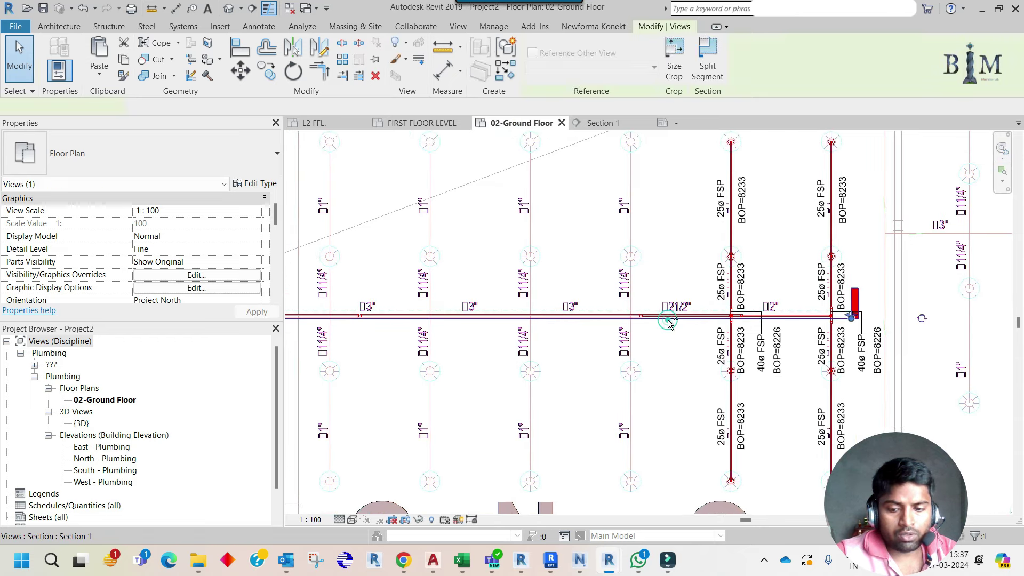
right_click(669, 323)
left_click(711, 279)
scroll(730, 308, "up", 3)
scroll(732, 307, "up", 2)
left_click(727, 306)
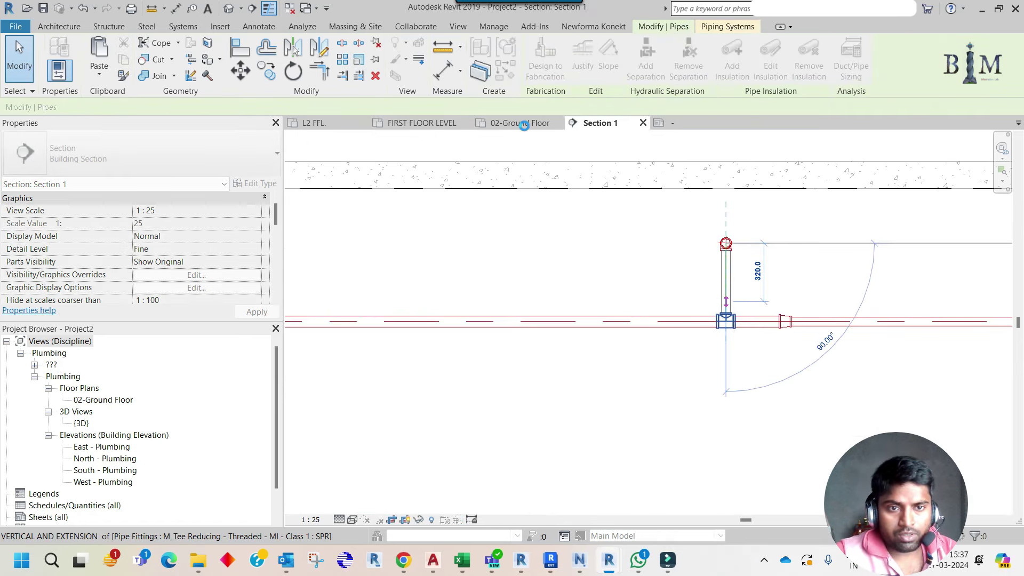
Copy the branch run with its 25ø FSP and 40ø FSP / BOP=8226 tags 3000 mm further left
left_click(728, 275)
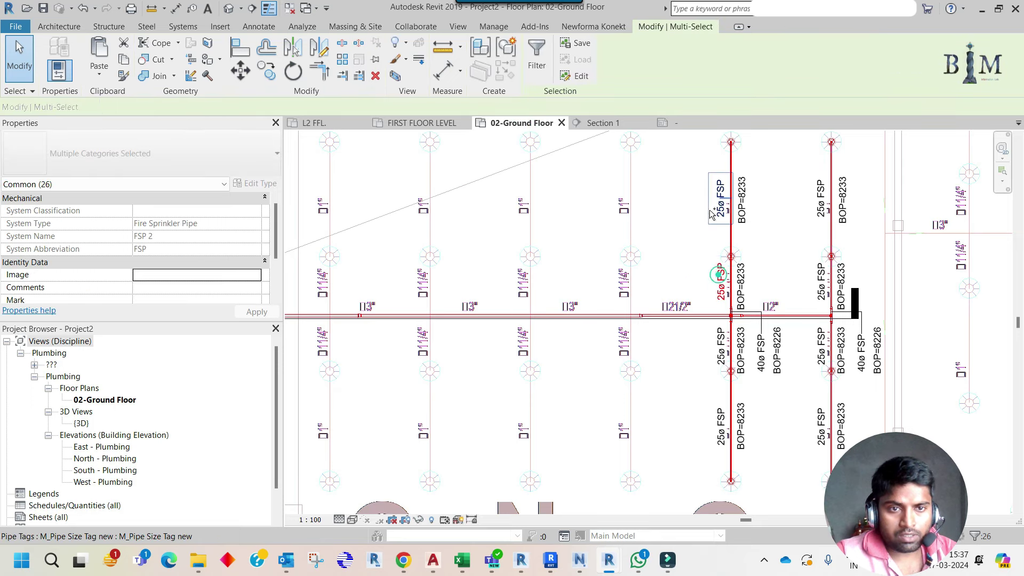
left_click(741, 342, "ctrl")
left_click(762, 355, "ctrl")
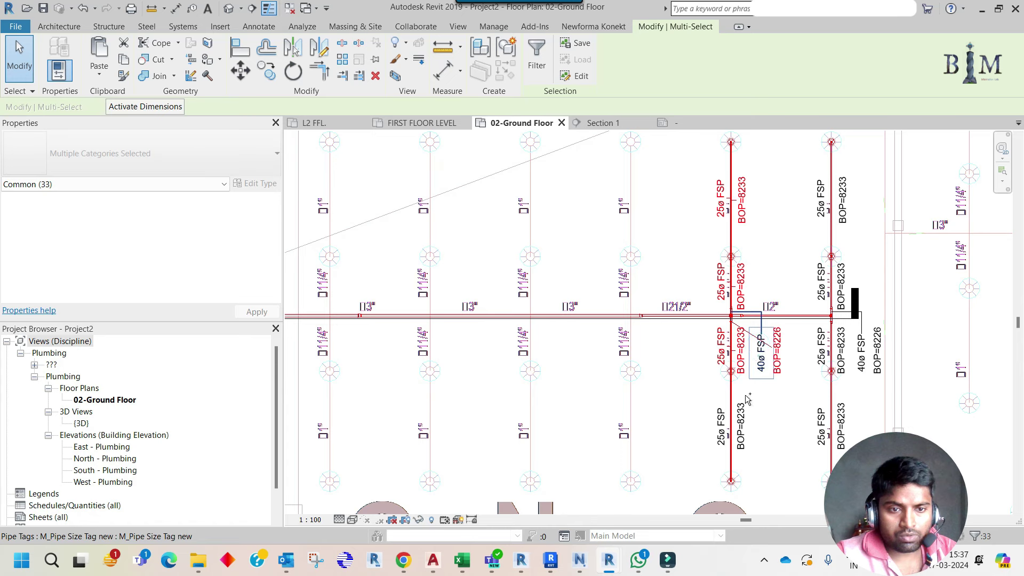
left_click(719, 427, "ctrl")
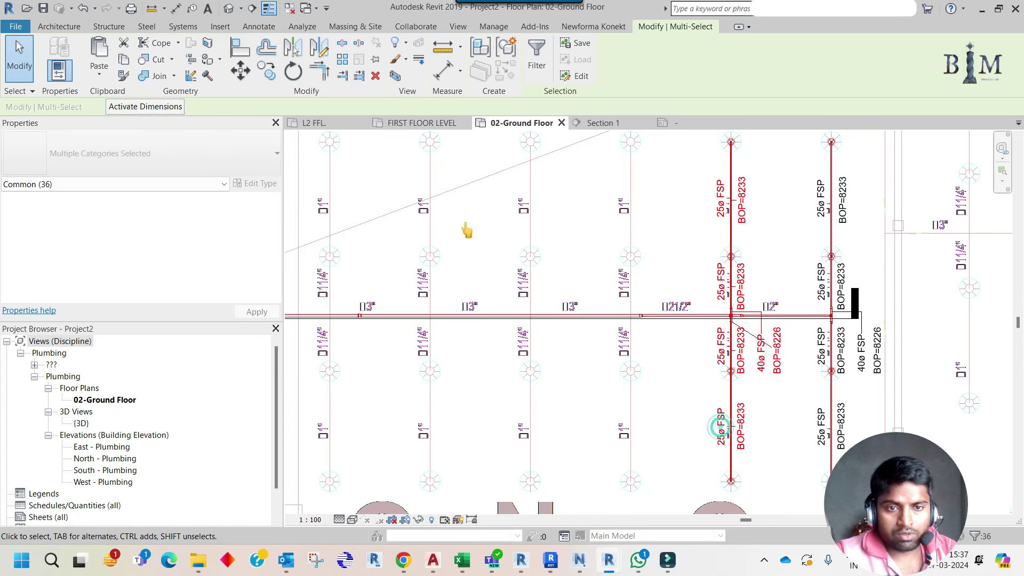
left_click(265, 72)
scroll(729, 230, "up", 2)
scroll(732, 189, "up", 2)
scroll(736, 193, "up", 1)
middle_click_drag(736, 195, 899, 215)
scroll(900, 215, "down", 4)
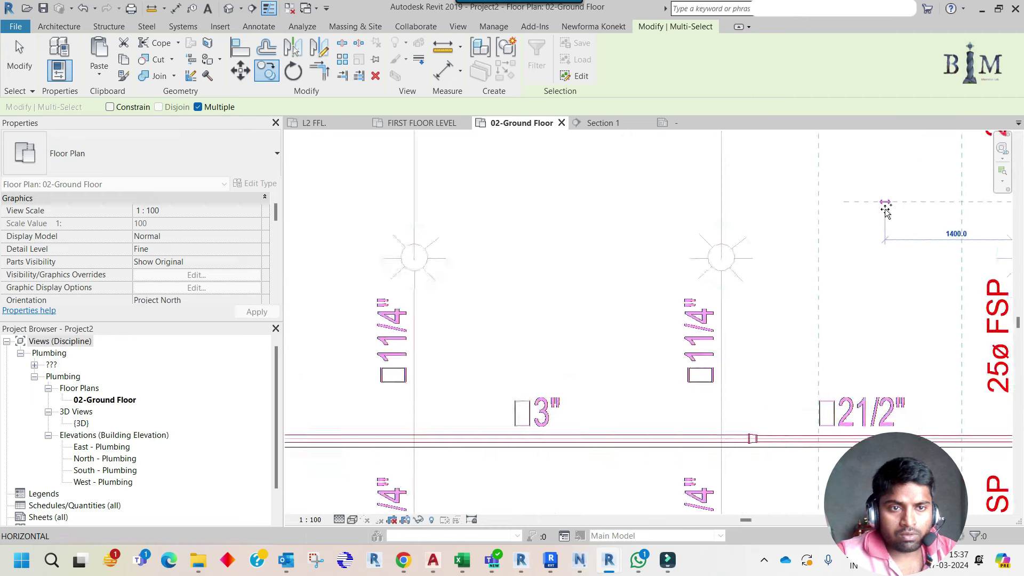
scroll(718, 218, "down", 3)
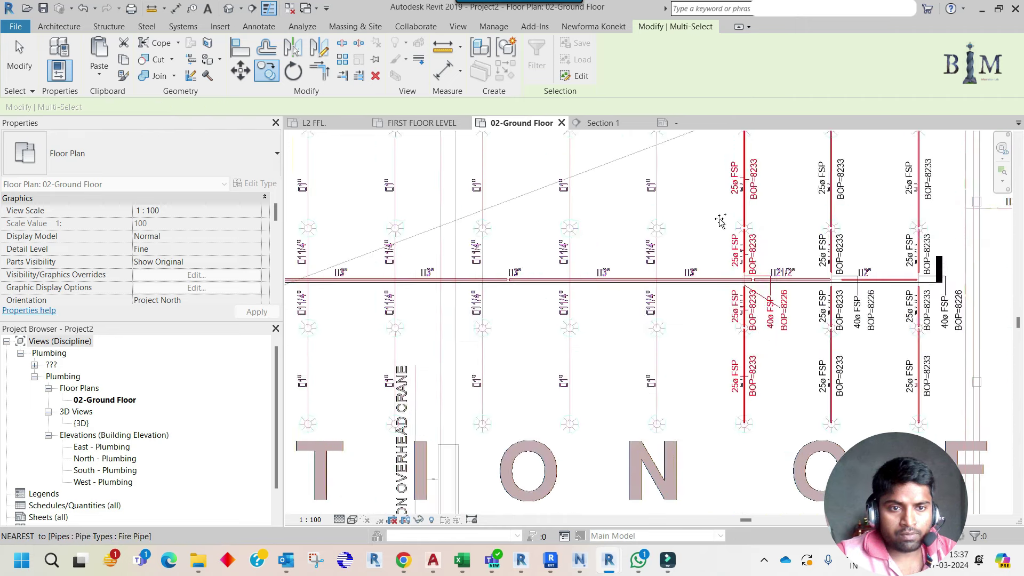
scroll(787, 277, "up", 2)
key("Escape")
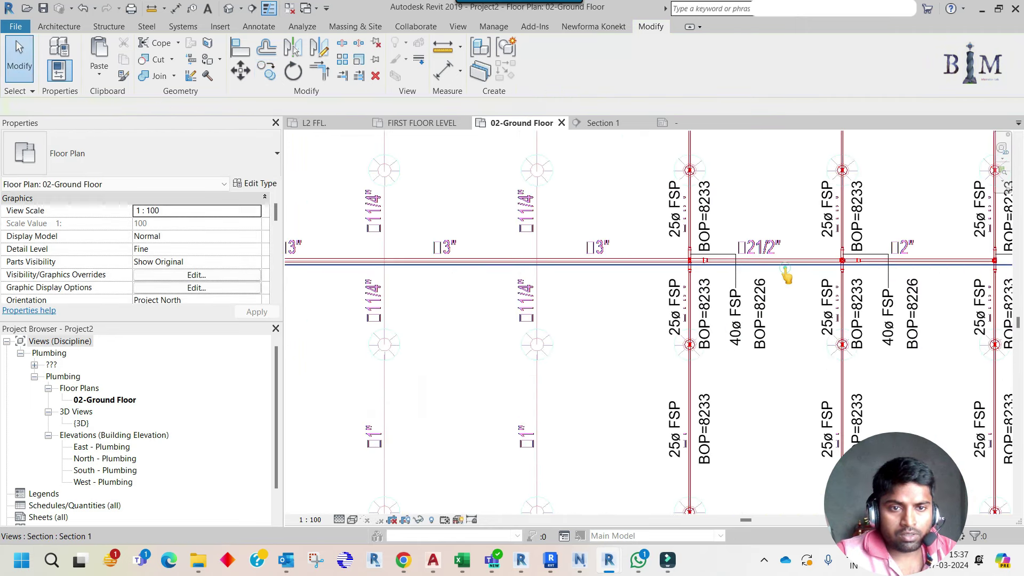
Verify in Section 1 that the new riser tees into the main pipe
right_click(782, 267)
left_click(825, 278)
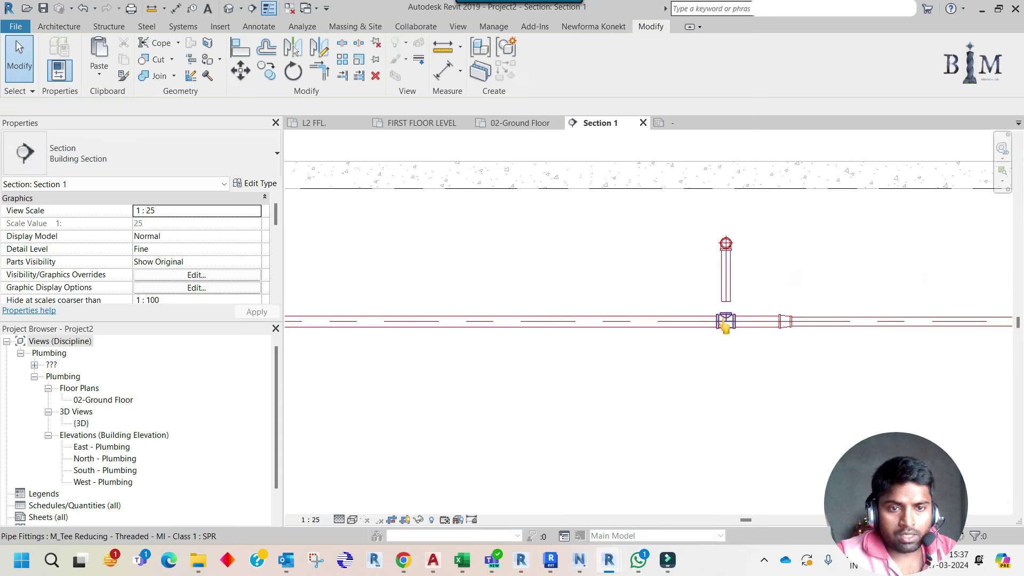
left_click(726, 307)
scroll(726, 307, "up", 2)
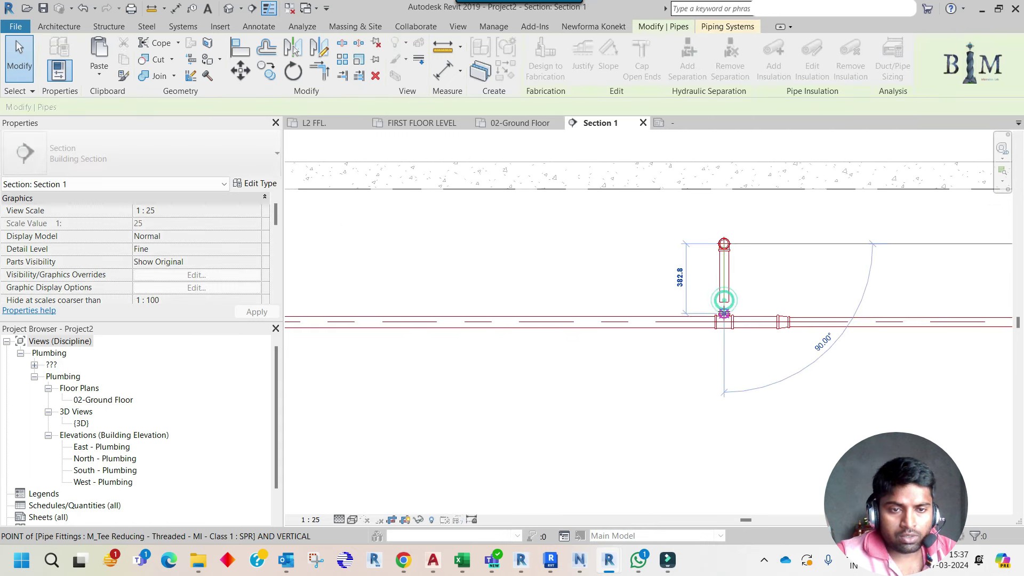
left_click(805, 296)
scroll(832, 297, "down", 2)
scroll(693, 304, "down", 1)
left_click(683, 305)
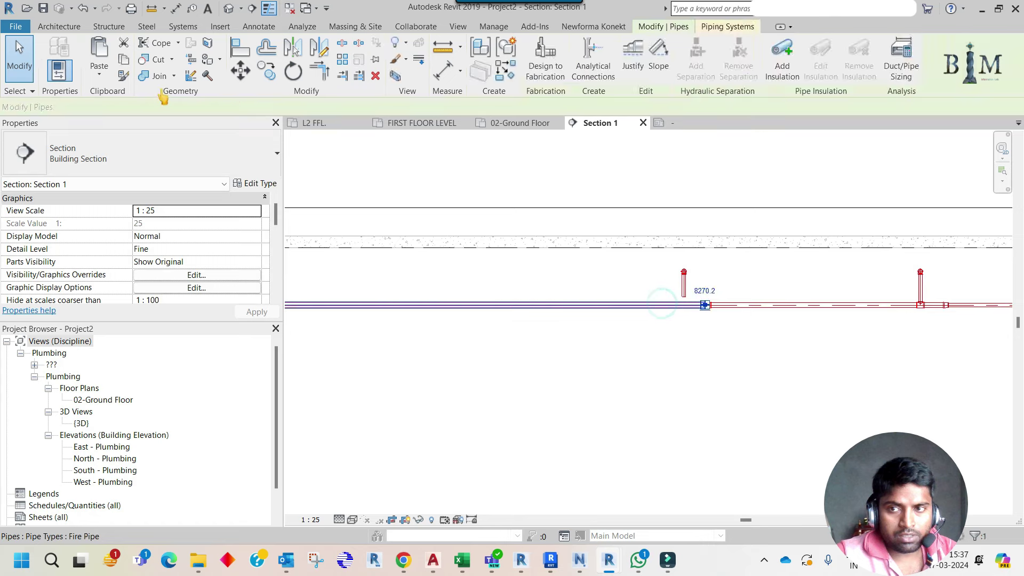
left_click(696, 294)
middle_click_drag(696, 295, 732, 298)
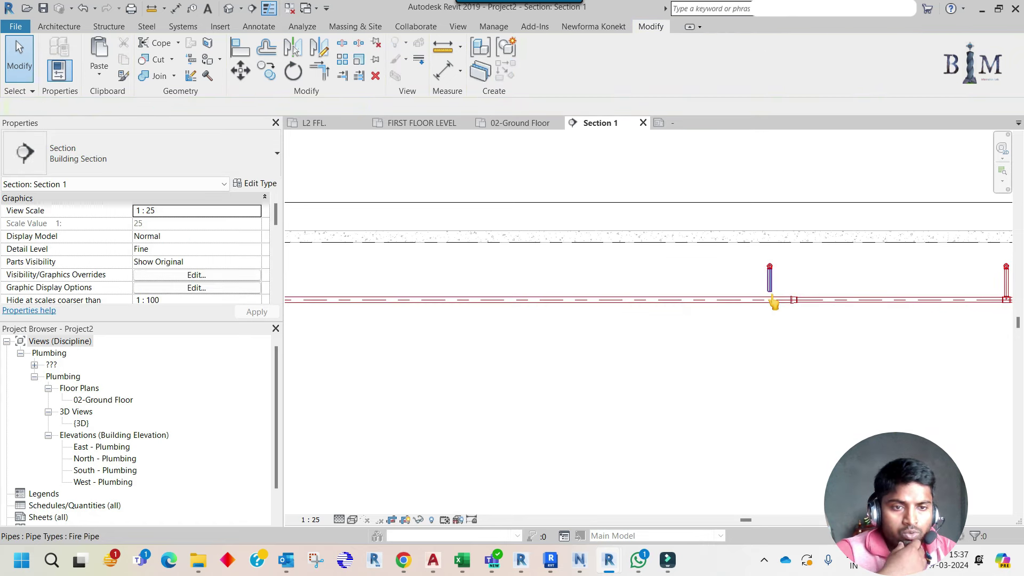
left_click(517, 122)
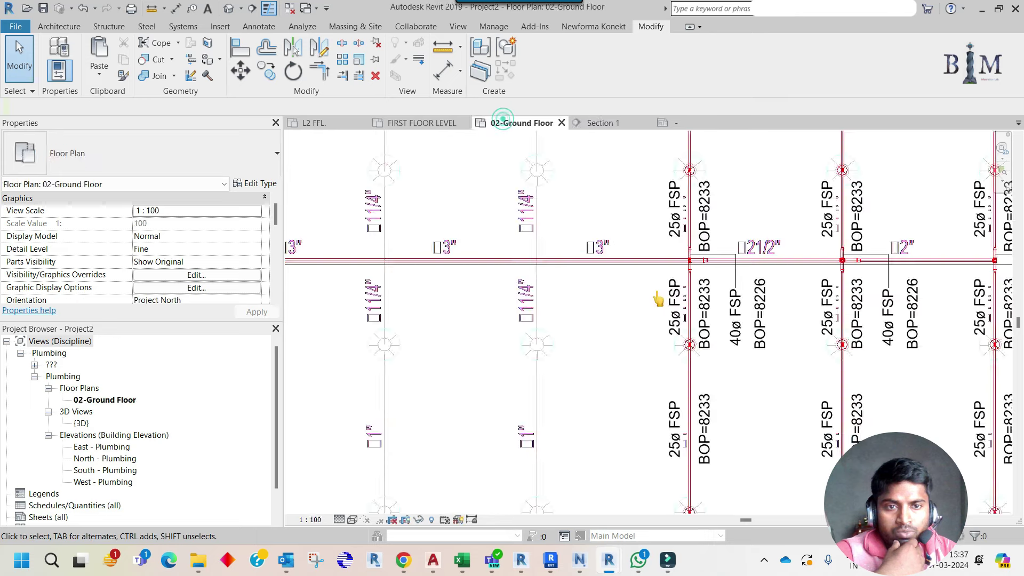
In the FIRST FLOOR LEVEL plan, select the Victaulic mechanical tee on the ø32 FSP pipe
left_click(412, 124)
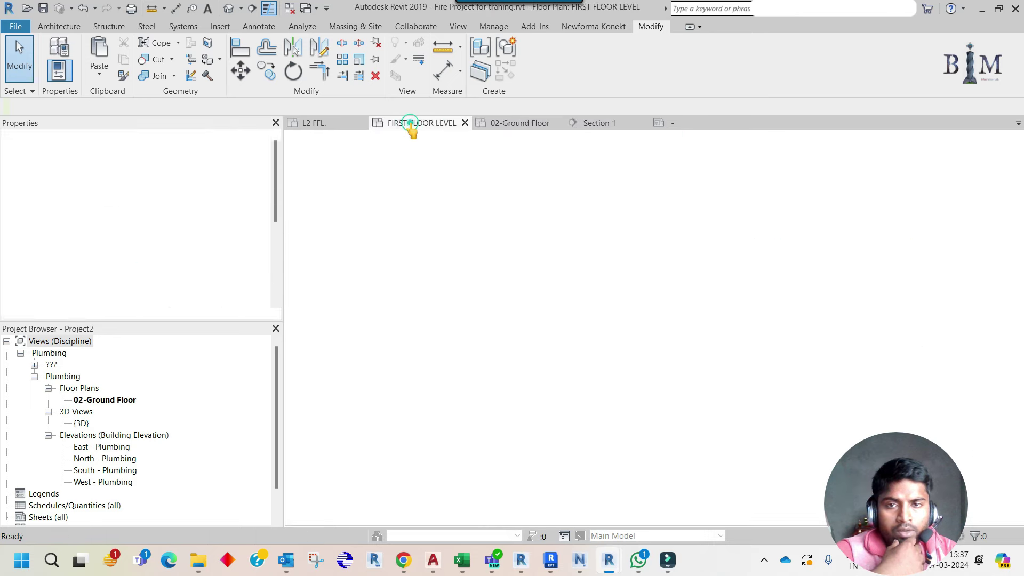
scroll(650, 298, "down", 2)
scroll(649, 233, "down", 2)
scroll(648, 320, "up", 3)
scroll(643, 376, "up", 3)
left_click(640, 373)
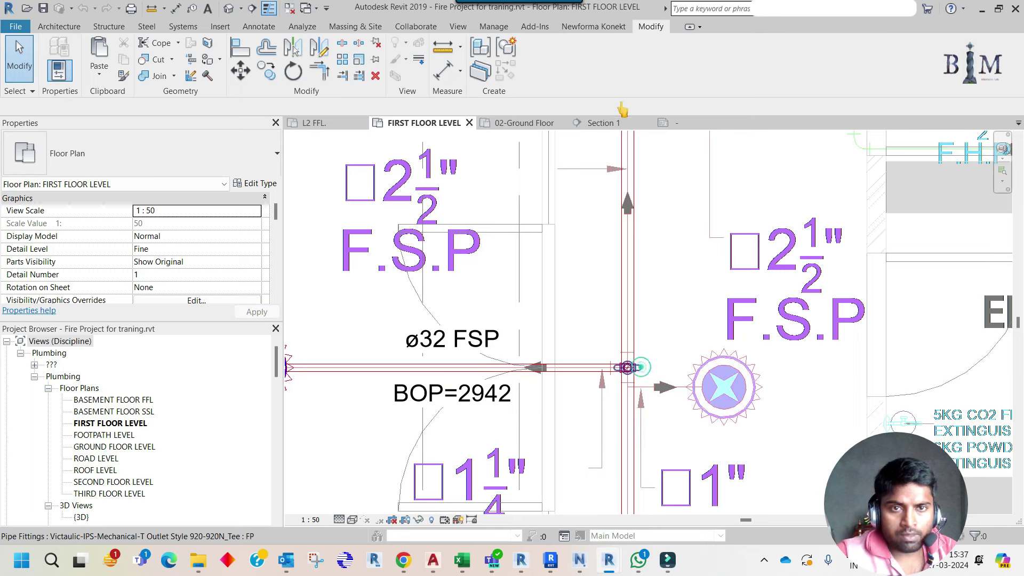
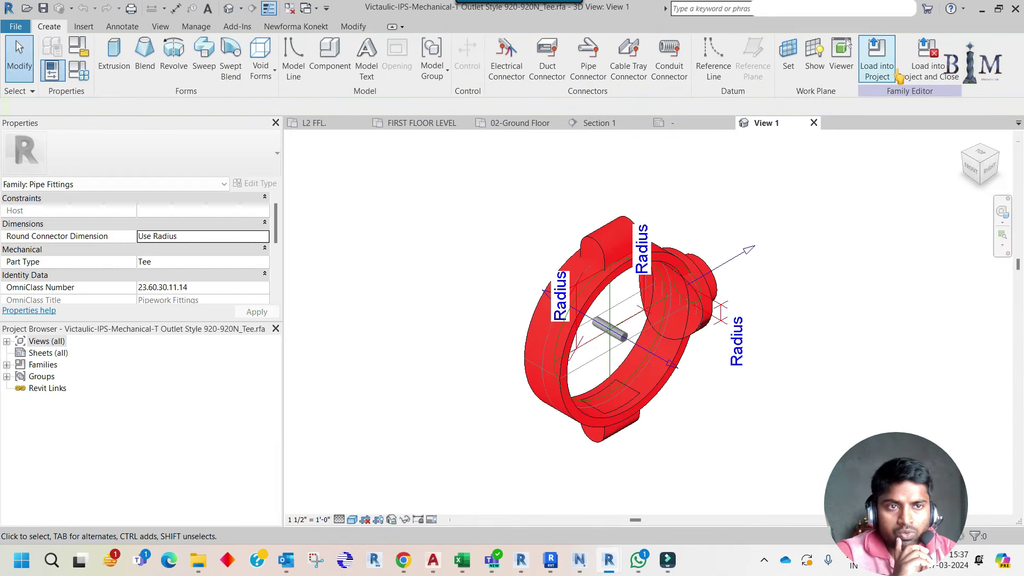
Load the edited Victaulic tee family into Project2 without saving the family file
left_click(923, 68)
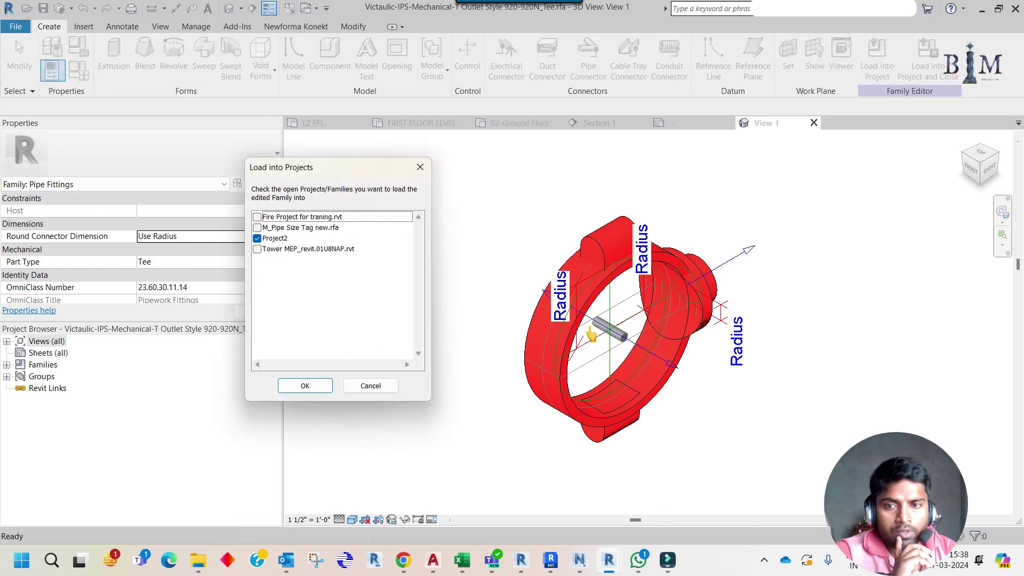
left_click(305, 387)
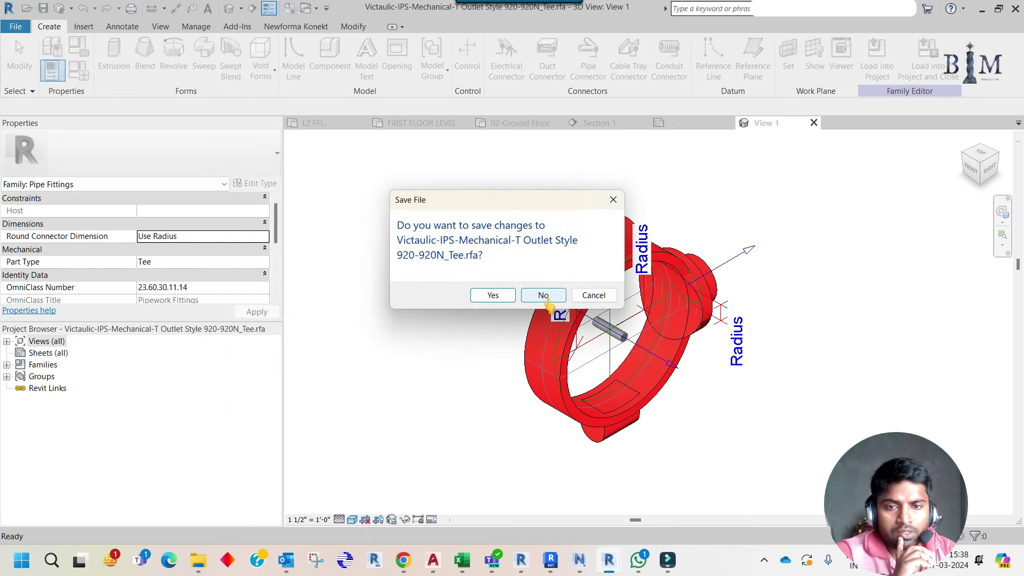
left_click(545, 297)
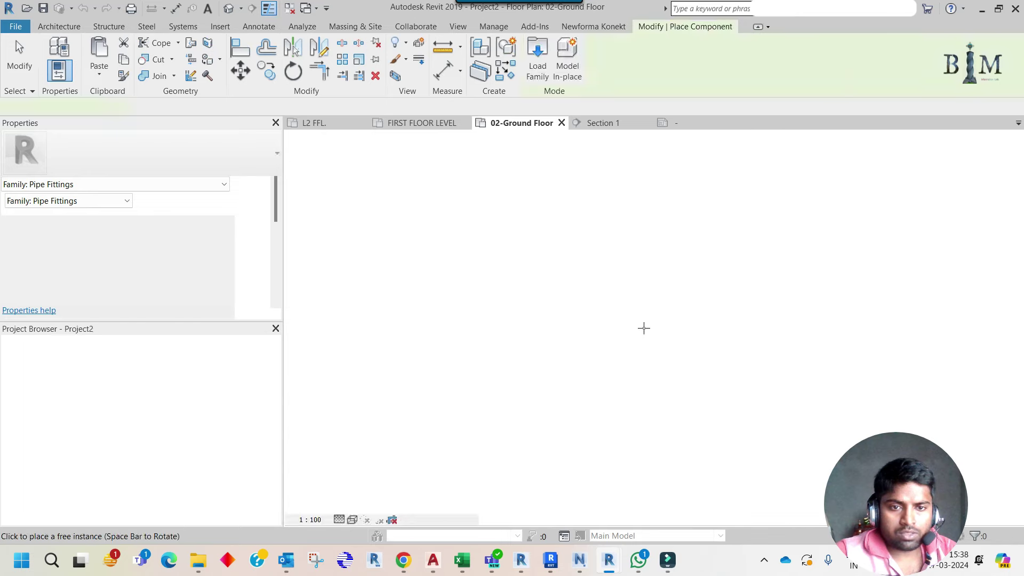
Place the Victaulic tee on the main pipe and slide it slightly left
scroll(661, 273, "up", 2)
scroll(673, 263, "up", 2)
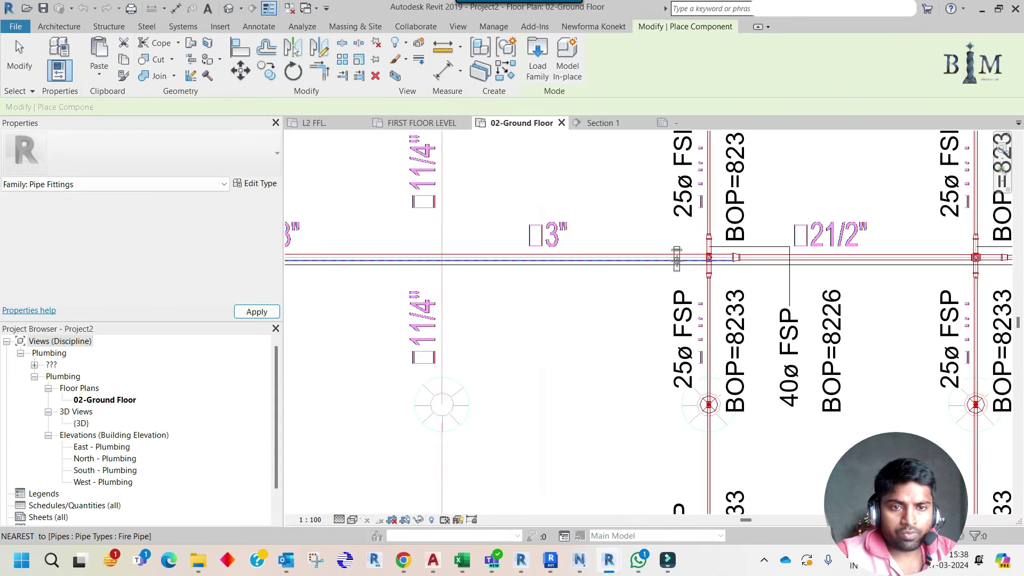
scroll(693, 260, "up", 1)
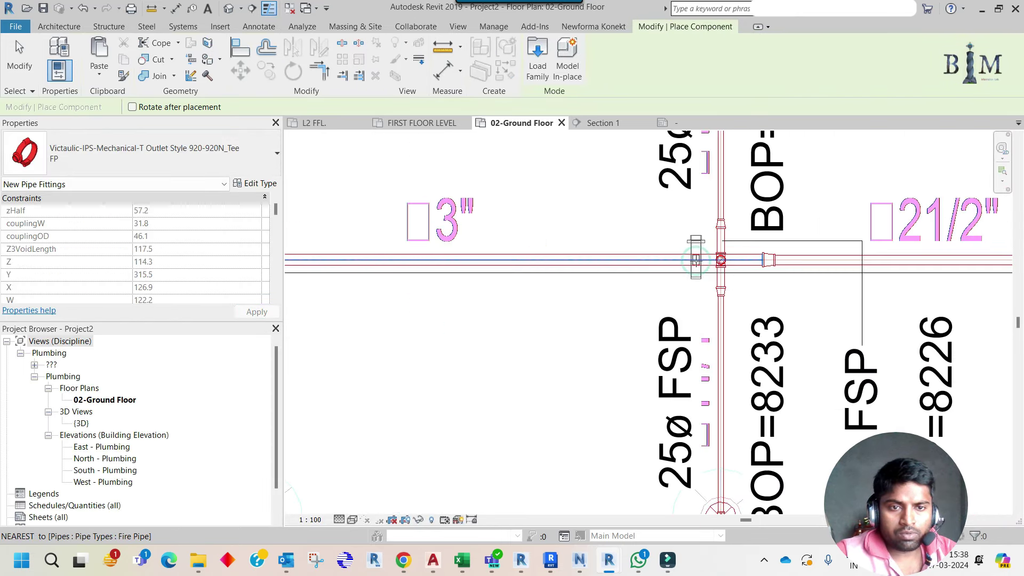
left_click(696, 261)
key("Escape")
key("Escape")
left_click(696, 260)
scroll(695, 259, "up", 1)
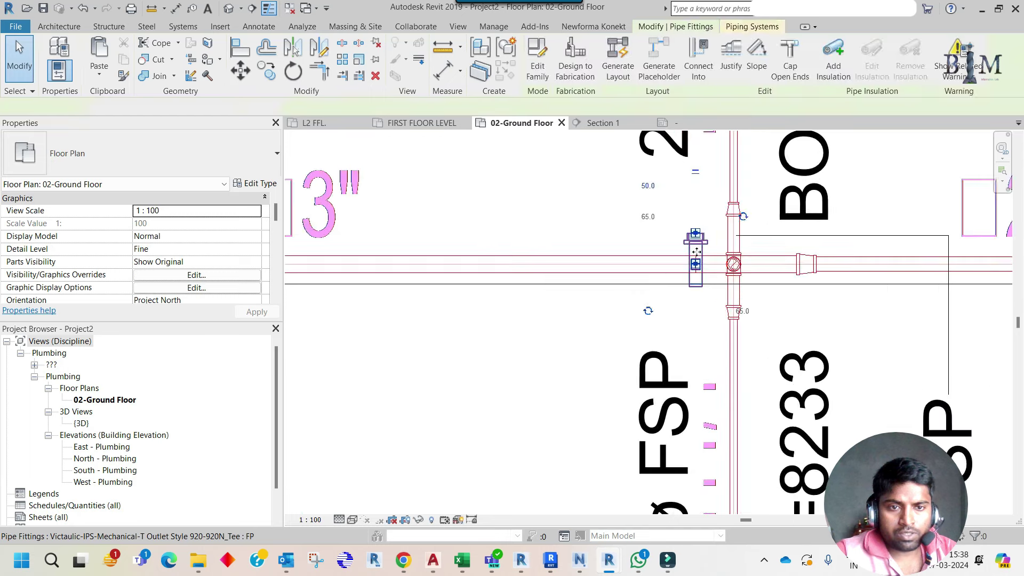
key("Escape")
left_click(667, 263)
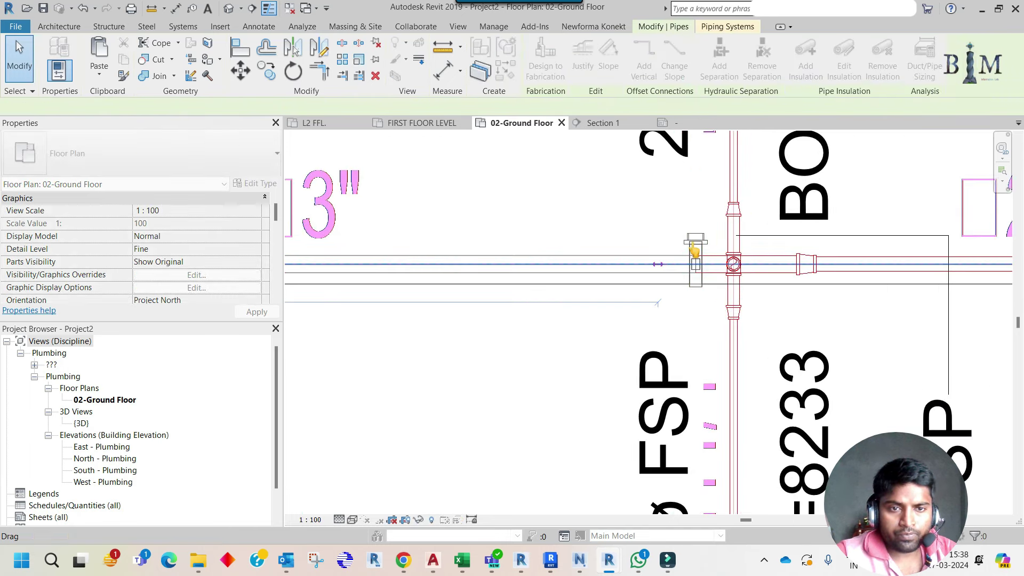
left_click(696, 263)
scroll(697, 269, "up", 2)
left_click_drag(698, 270, 681, 268)
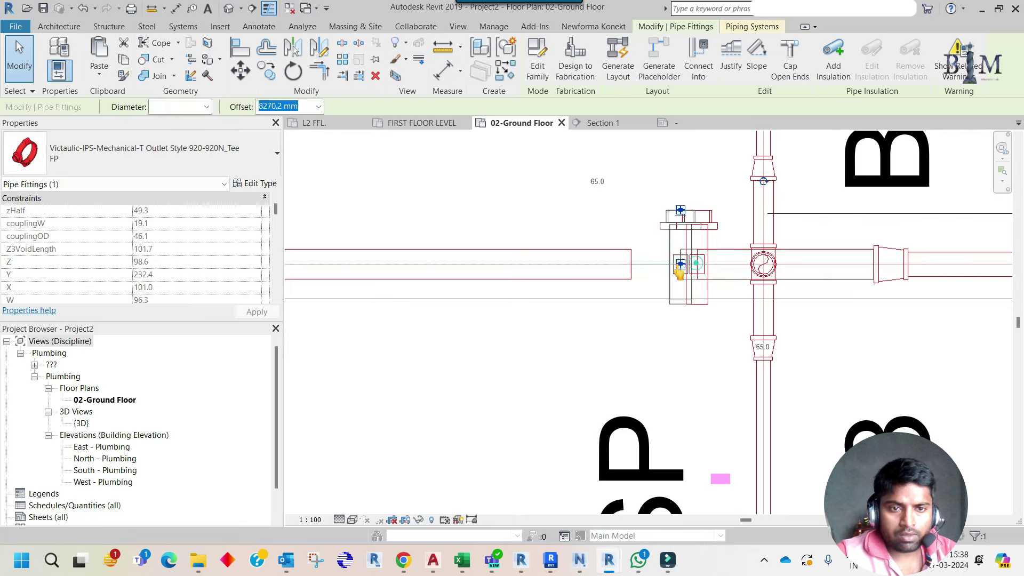
scroll(611, 219, "down", 2)
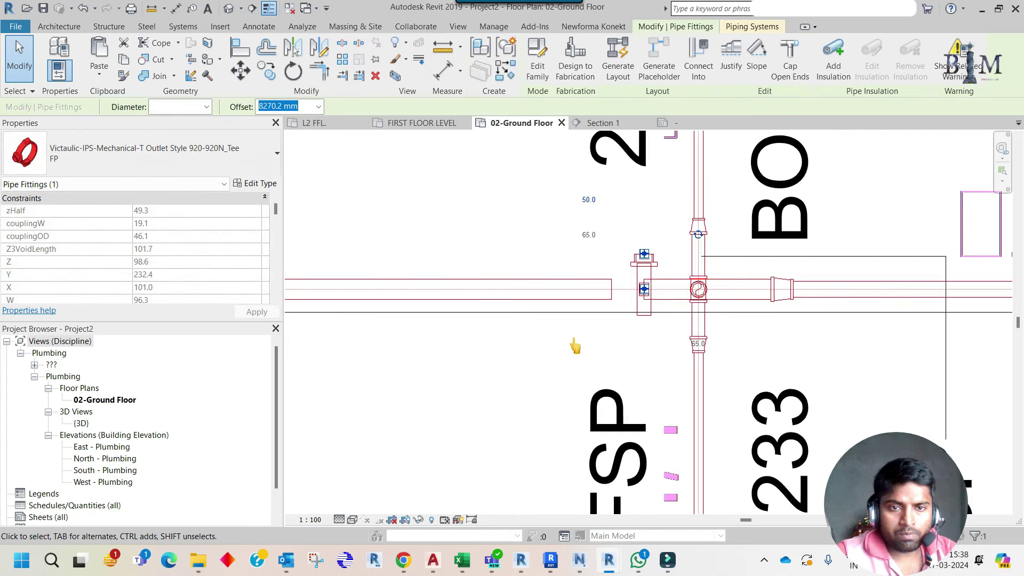
scroll(586, 235, "down", 2)
Set the tee's branch size to 40
left_click(587, 236)
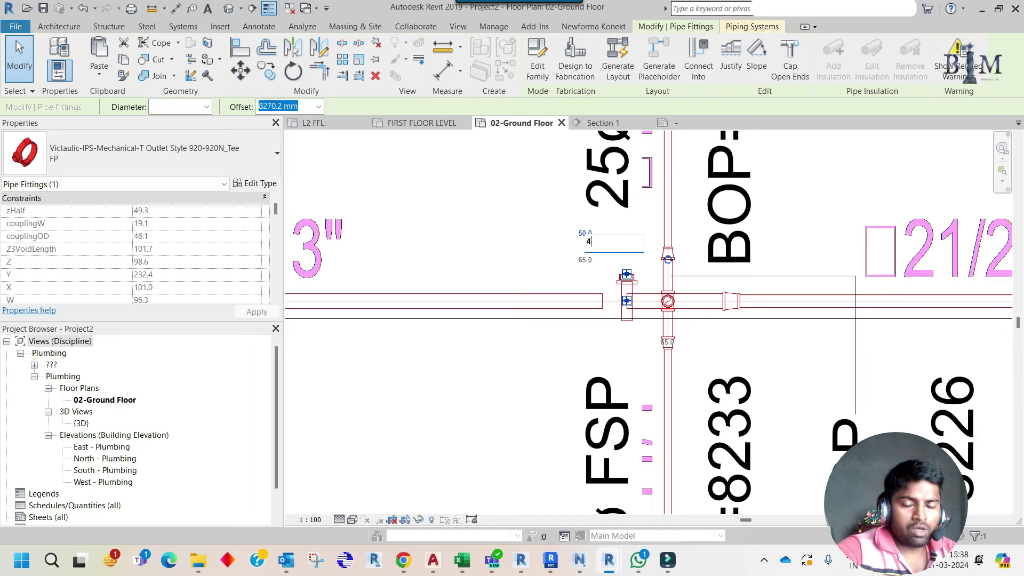
key("Return")
left_click(590, 235)
scroll(614, 327, "up", 2)
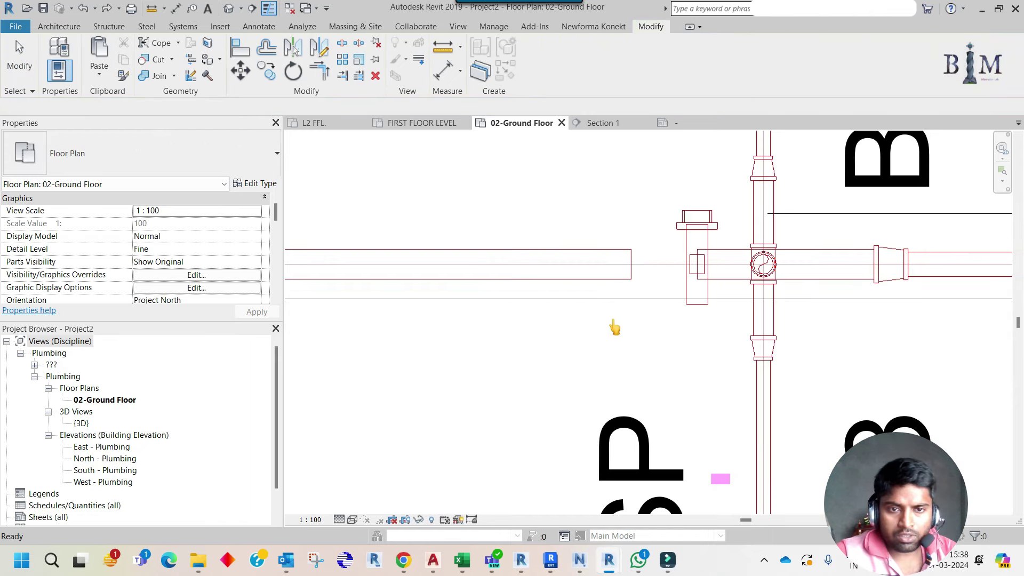
scroll(683, 273, "down", 2)
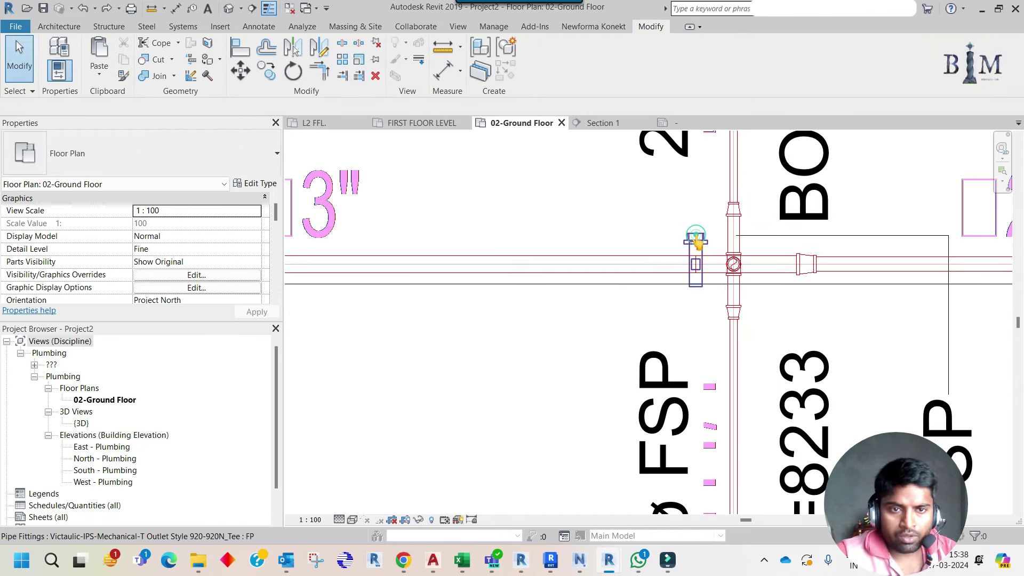
left_click(696, 240)
left_click(651, 194)
type("40")
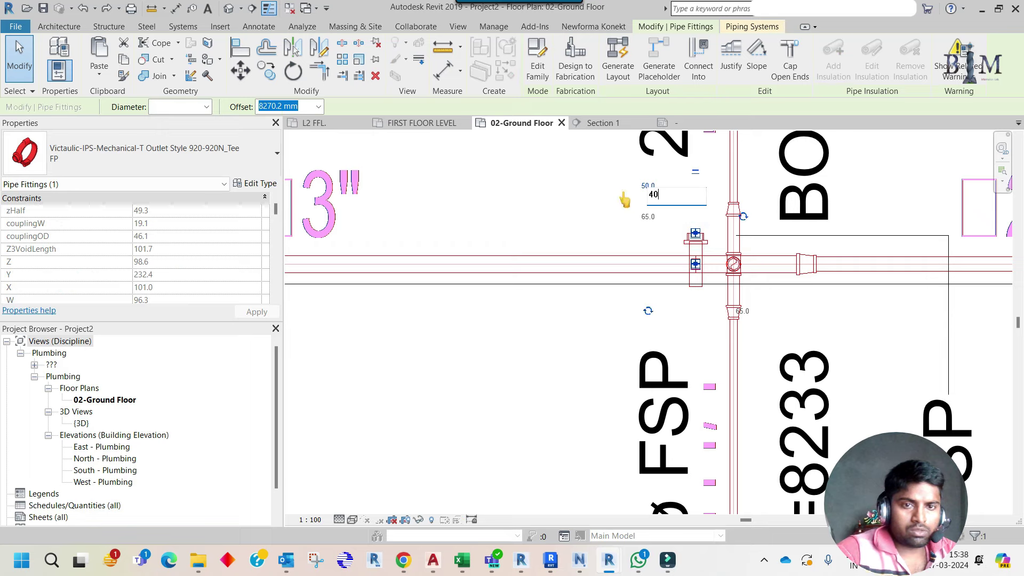
key("Return")
key("Escape")
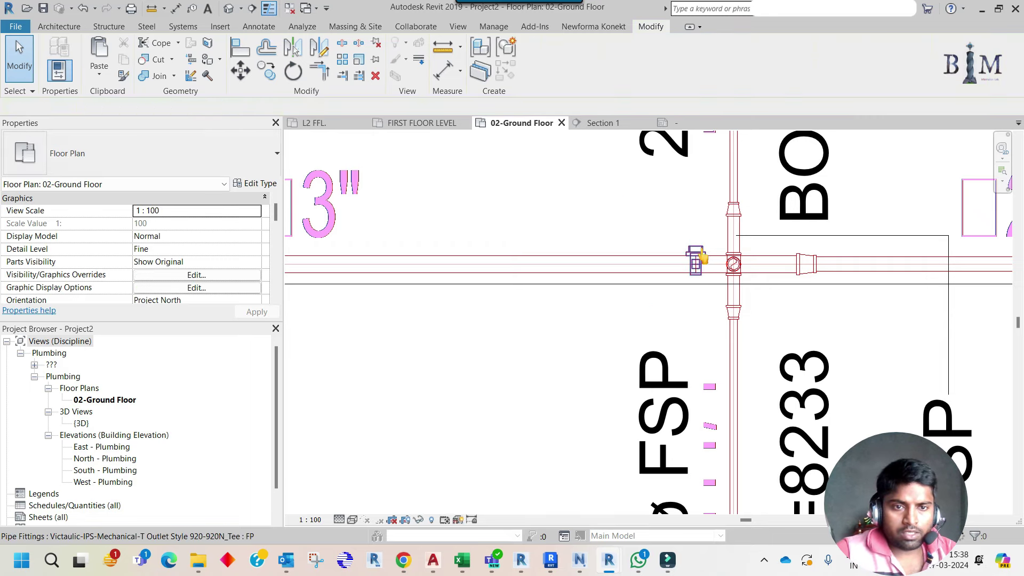
Move the resized tee (MV) onto the branch junction
scroll(699, 251, "up", 2)
left_click(705, 246)
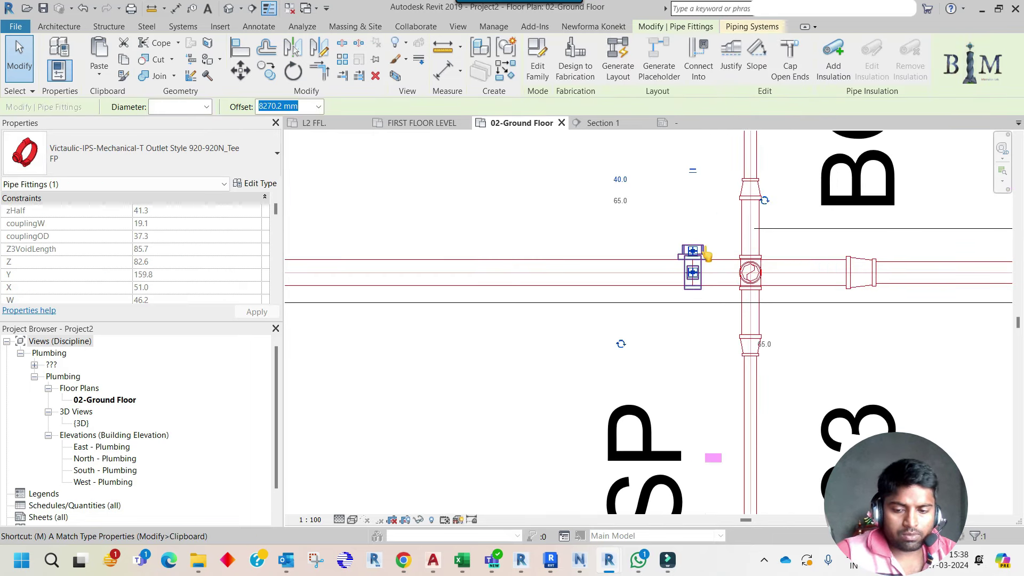
scroll(694, 246, "up", 1)
key("m")
key("v")
left_click(694, 245)
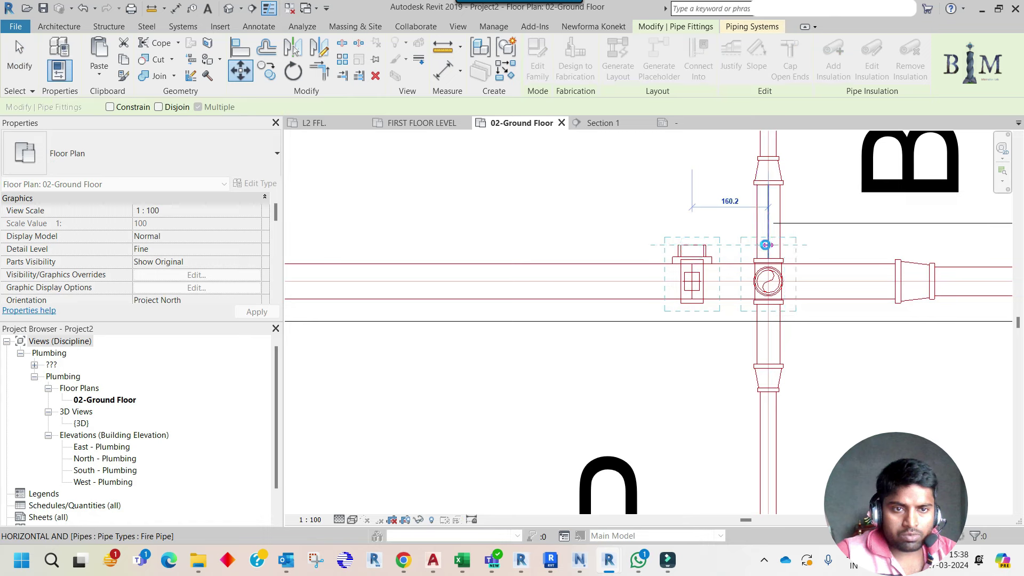
left_click(736, 262)
scroll(631, 320, "down", 2)
scroll(643, 327, "down", 1)
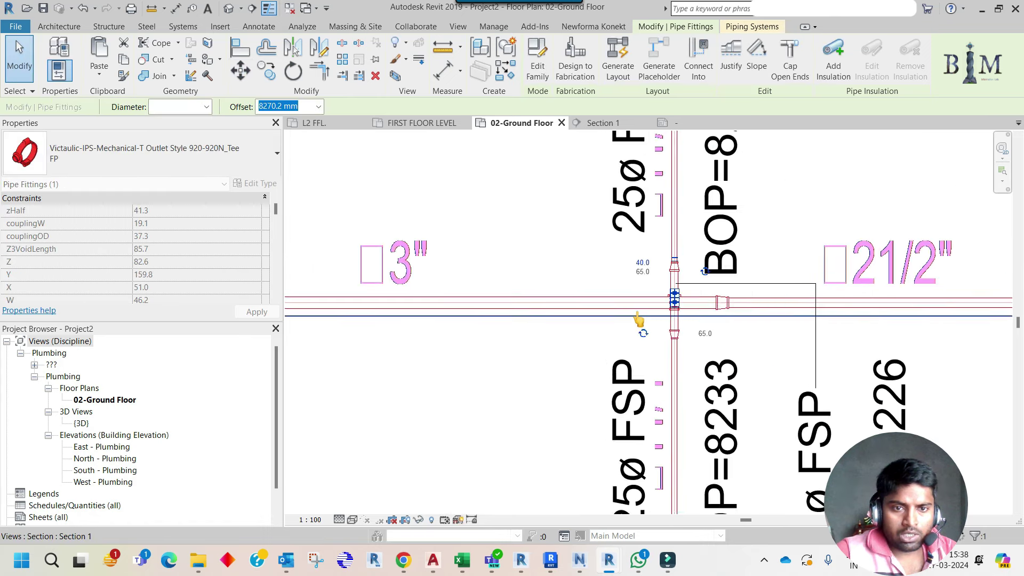
scroll(650, 323, "down", 1)
scroll(650, 322, "down", 2)
key("Escape")
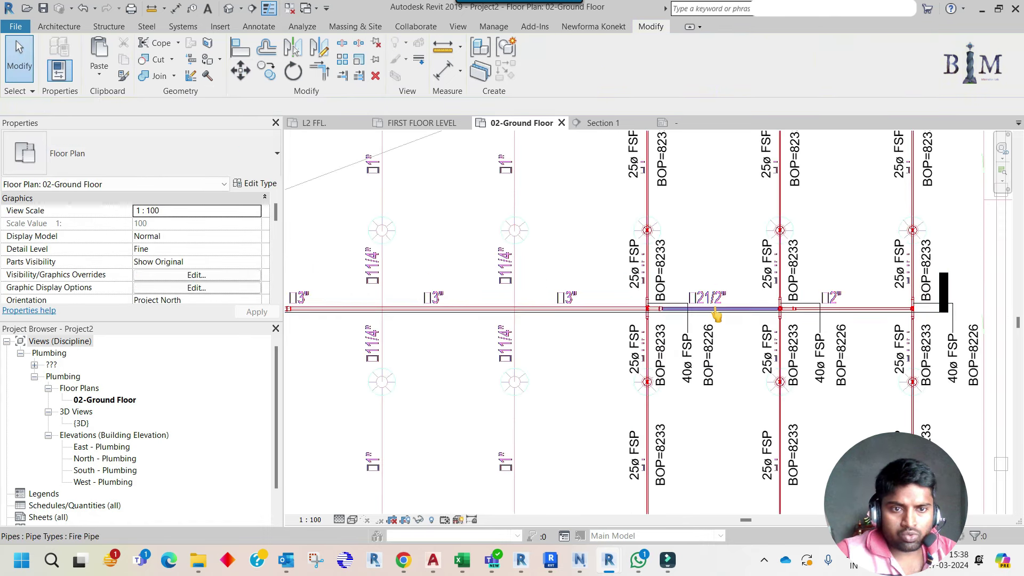
scroll(760, 309, "down", 1)
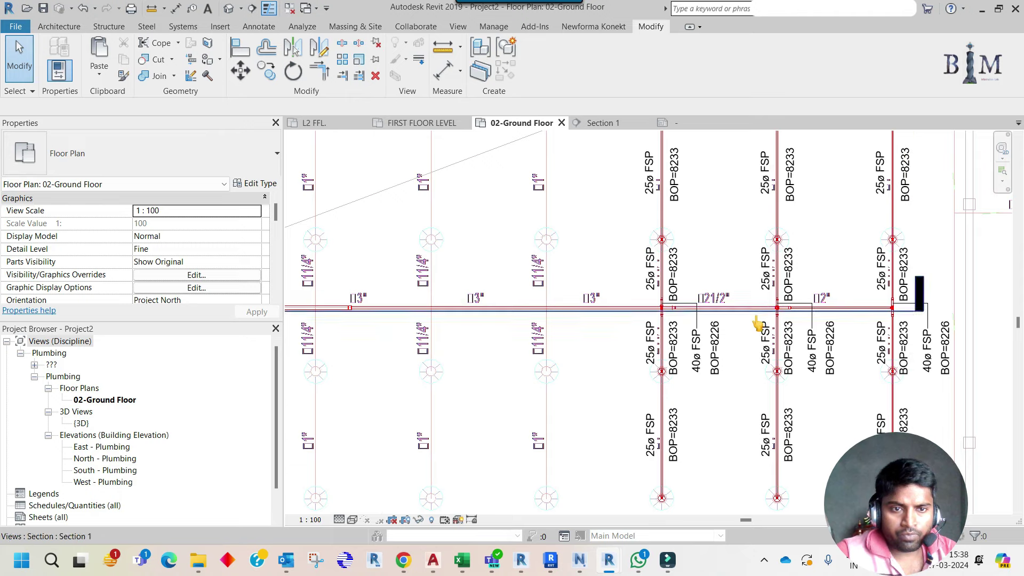
Create a short section across the main, rotated to run vertically through the branch junction
left_click(756, 310)
scroll(733, 315, "down", 2)
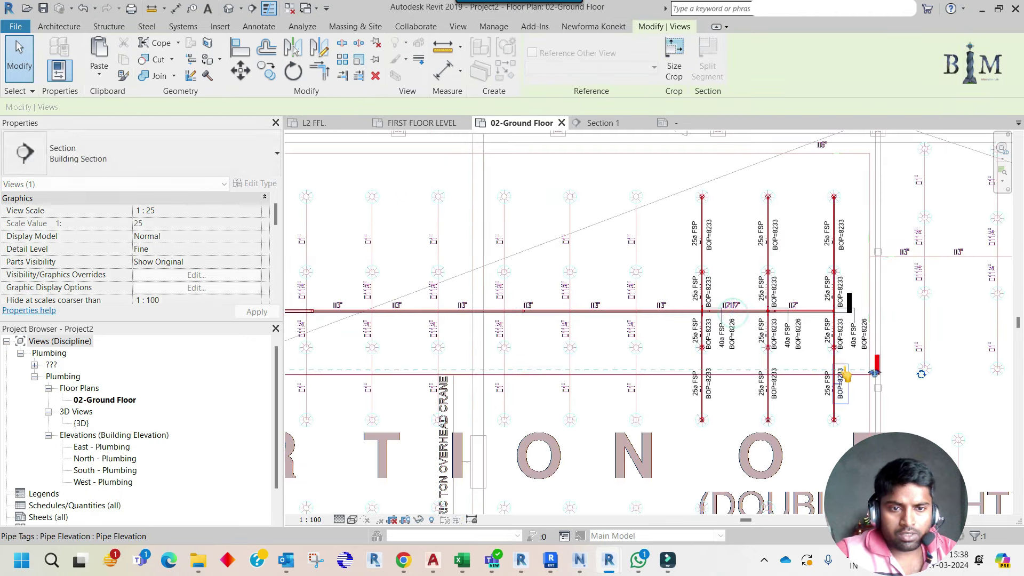
scroll(848, 367, "down", 2)
scroll(867, 378, "down", 2)
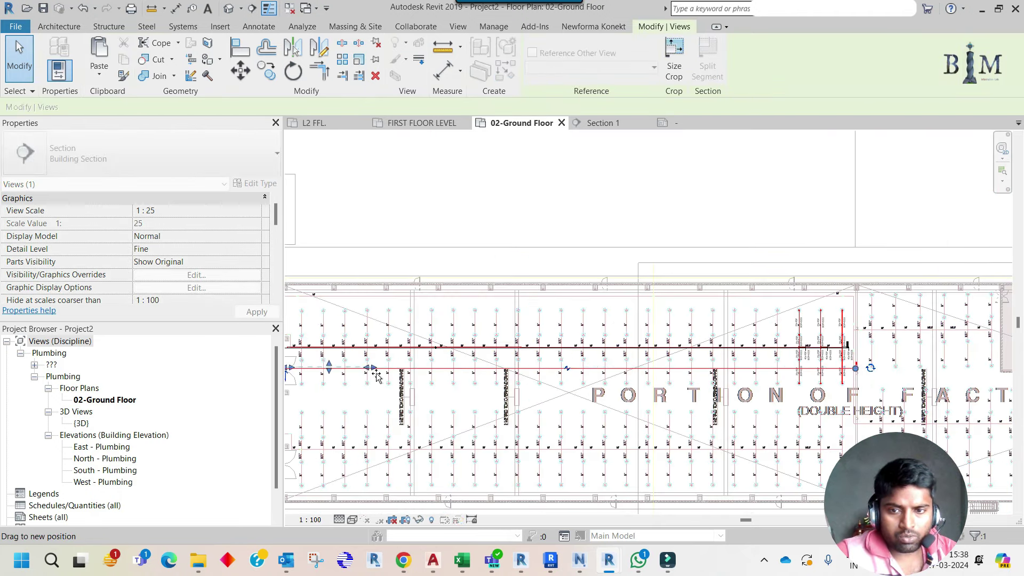
left_click(389, 368)
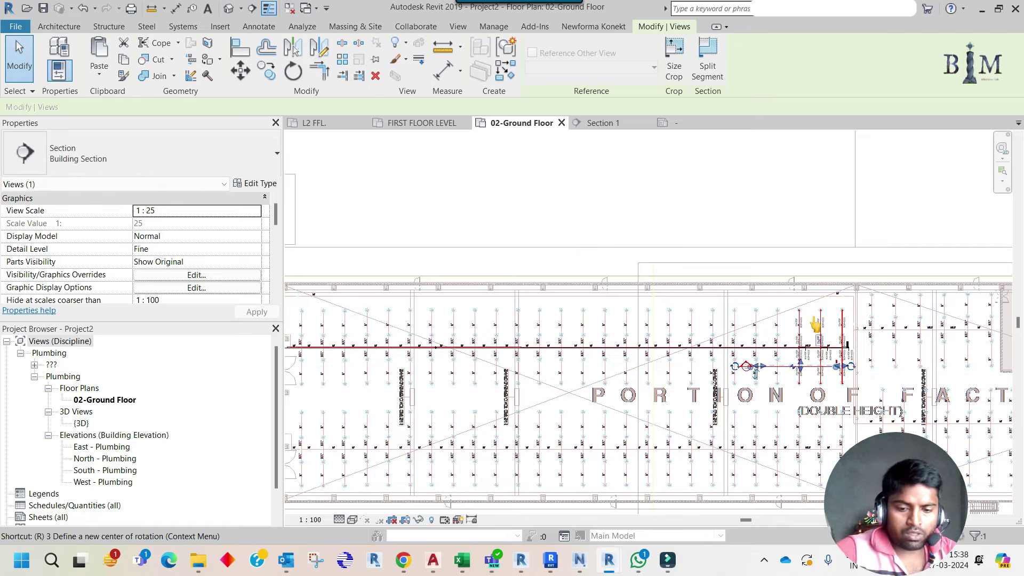
key("r")
key("o")
left_click(826, 367)
scroll(825, 367, "up", 3)
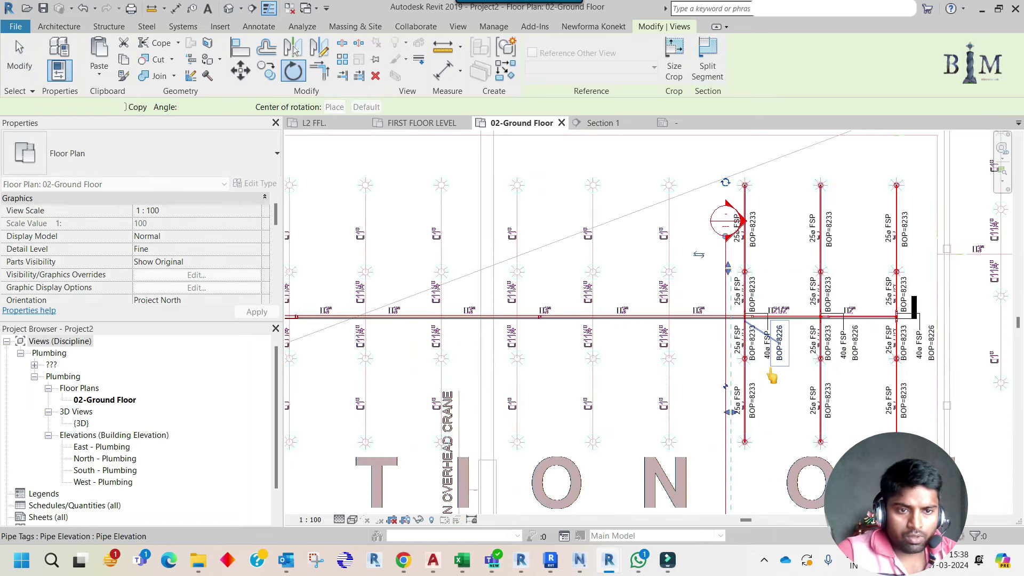
scroll(774, 373, "up", 3)
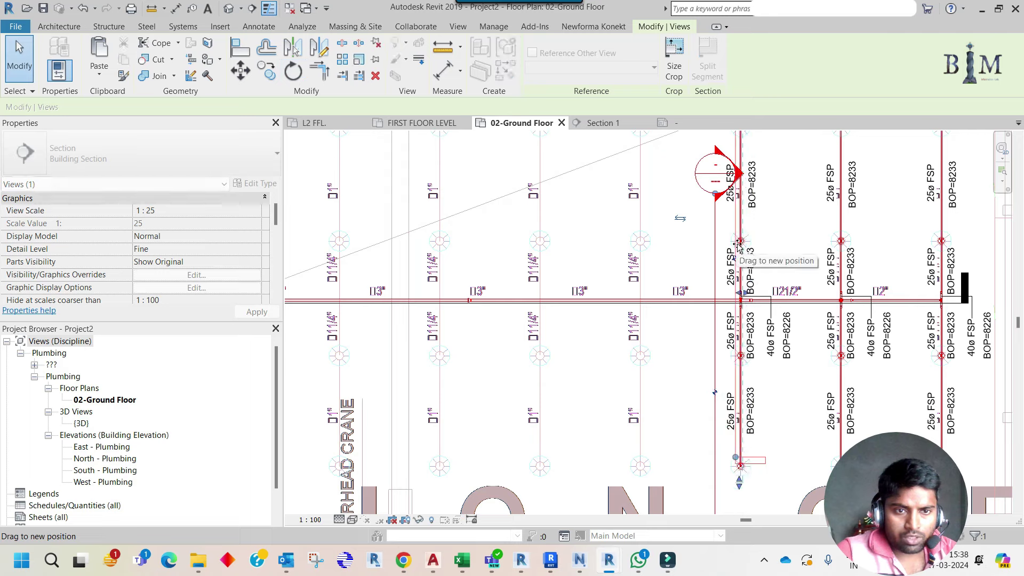
left_click_drag(738, 234, 738, 233)
In Section 2, rotate the tee 90 degrees
right_click(736, 203)
left_click(741, 256)
scroll(655, 203, "up", 3)
scroll(661, 213, "up", 2)
scroll(665, 213, "up", 2)
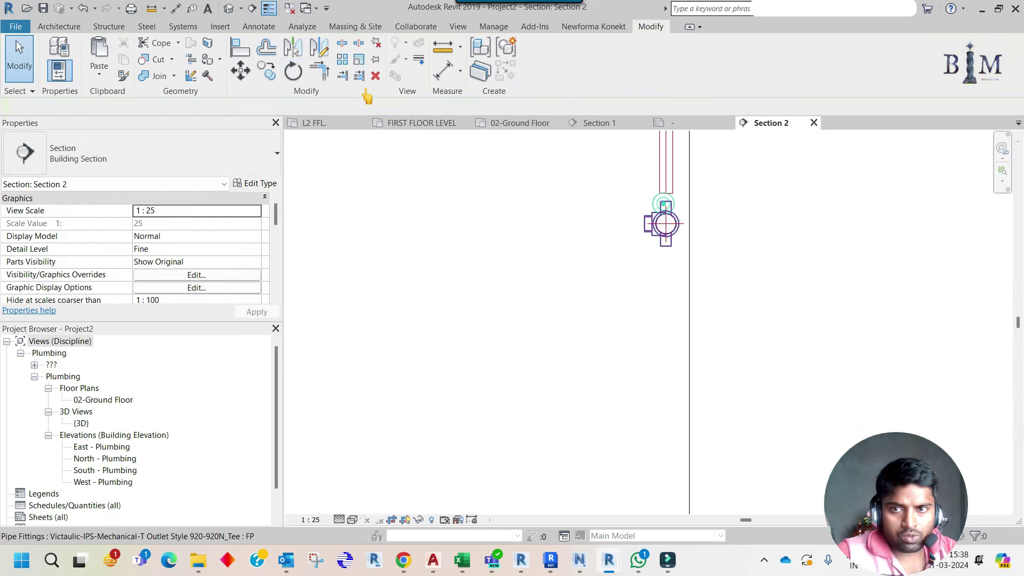
left_click(293, 71)
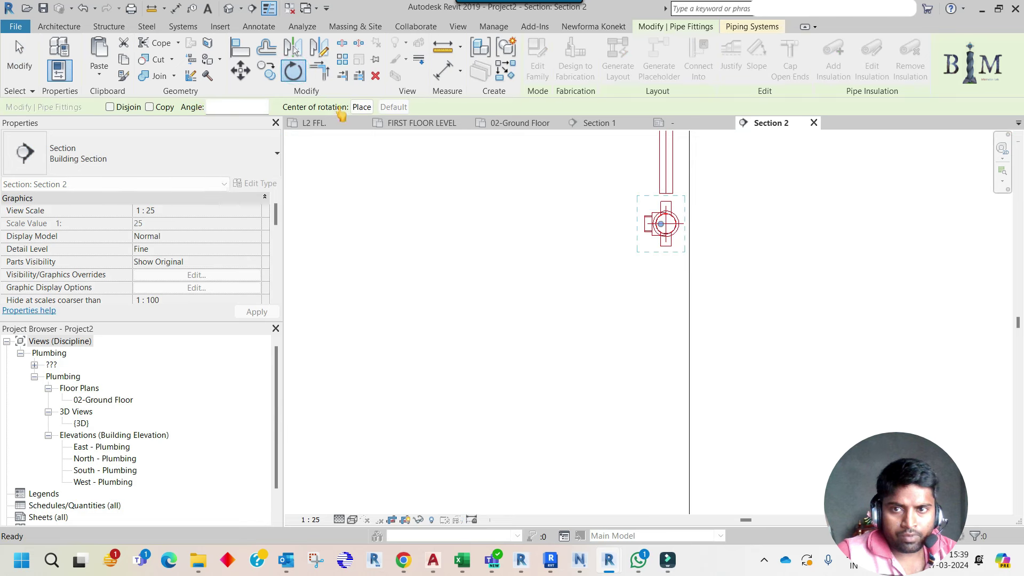
scroll(666, 227, "up", 2)
left_click(631, 229)
type("90")
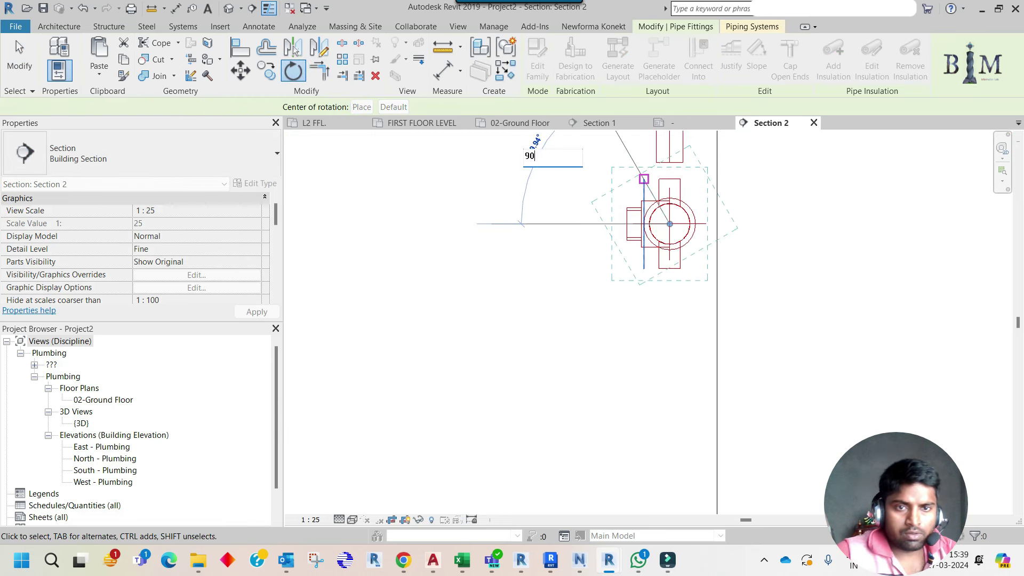
key("Return")
key("Escape")
Connect the pipe end to the tee's top outlet and return to 02-Ground Floor
left_click_drag(670, 173, 701, 209)
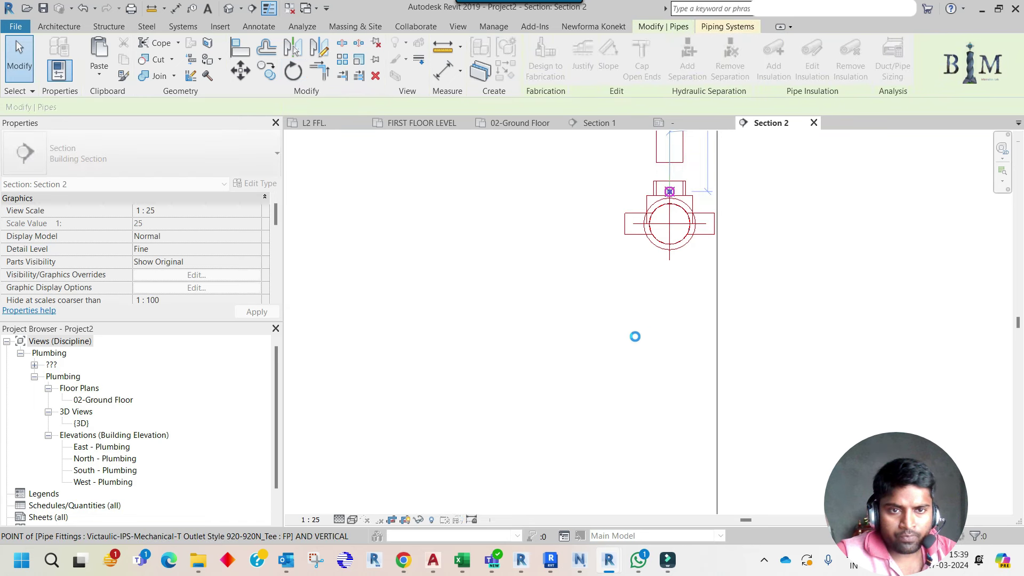
scroll(635, 337, "down", 3)
scroll(635, 336, "down", 2)
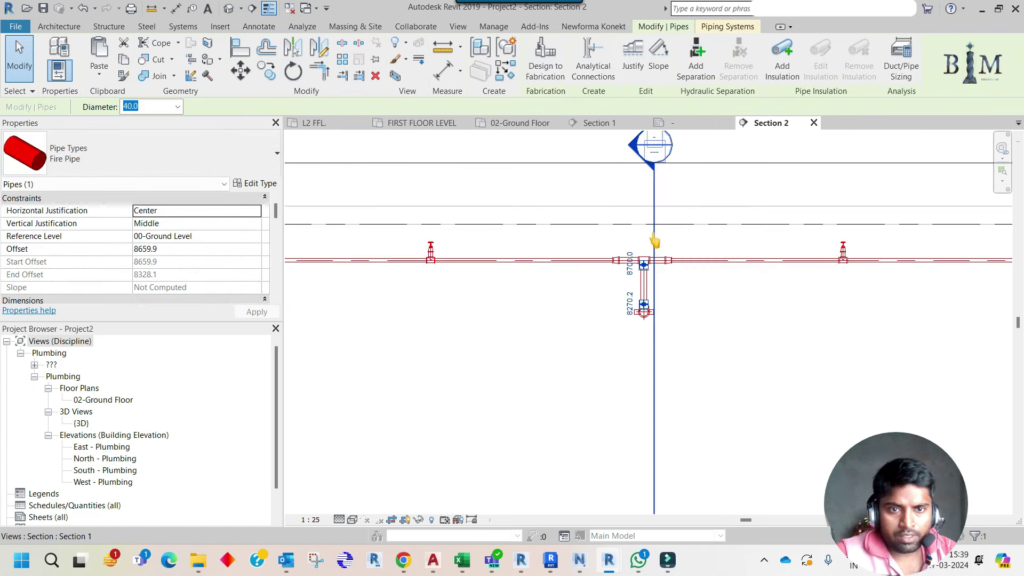
key("Escape")
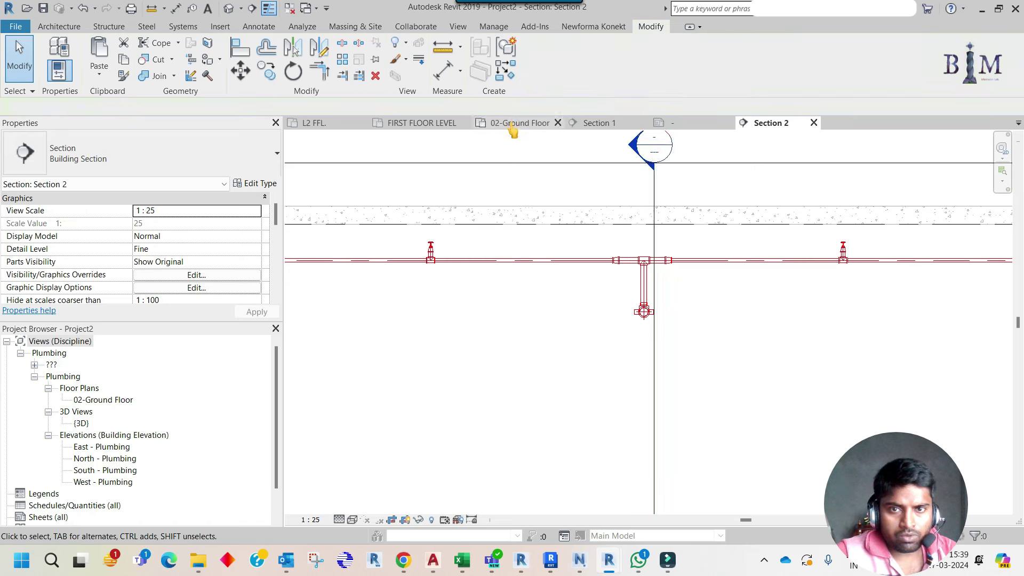
left_click(517, 124)
scroll(654, 277, "down", 2)
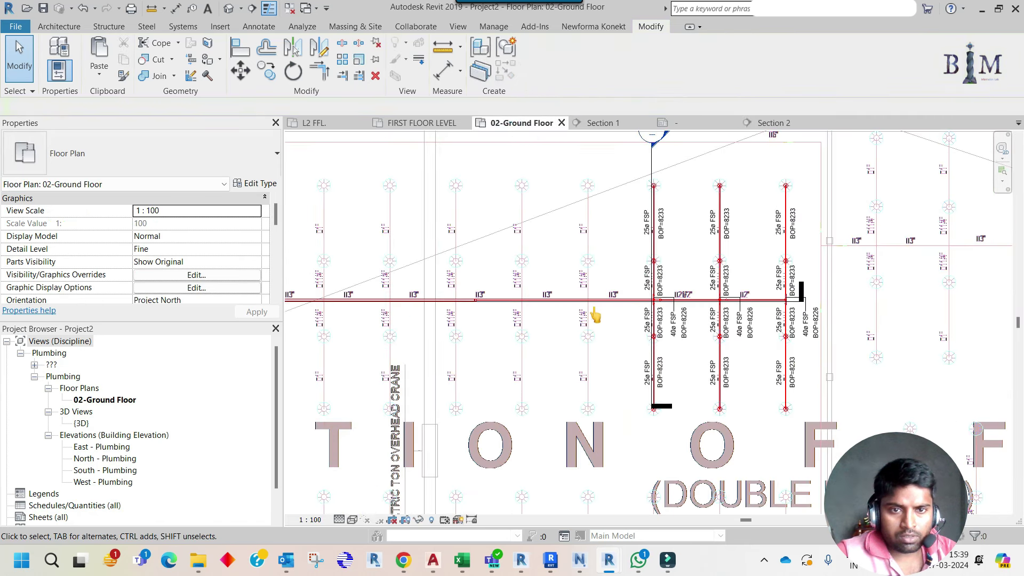
Select the whole sprinkler network and review its fitting, pipe and sprinkler counts
left_click(656, 253)
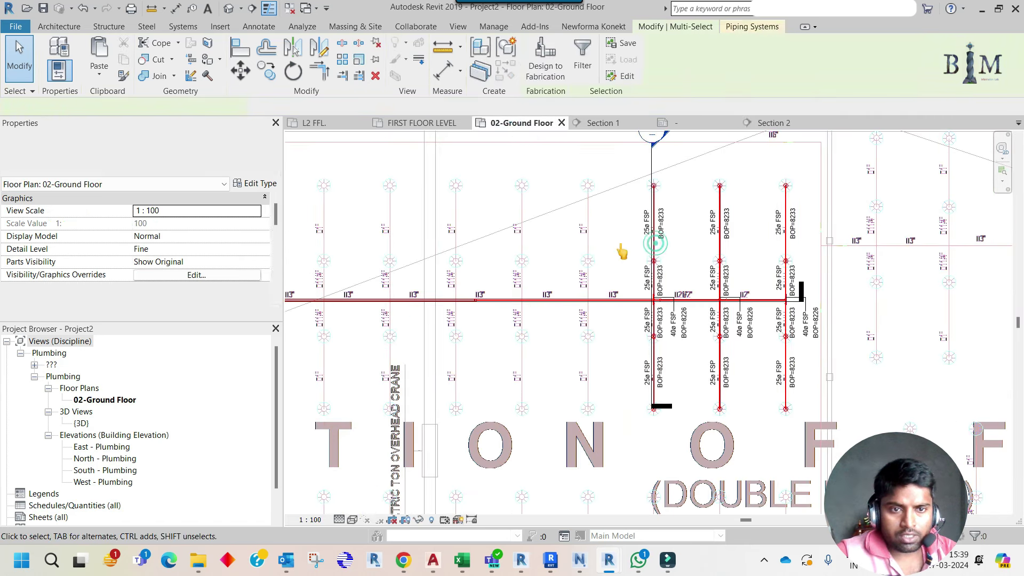
left_click(586, 72)
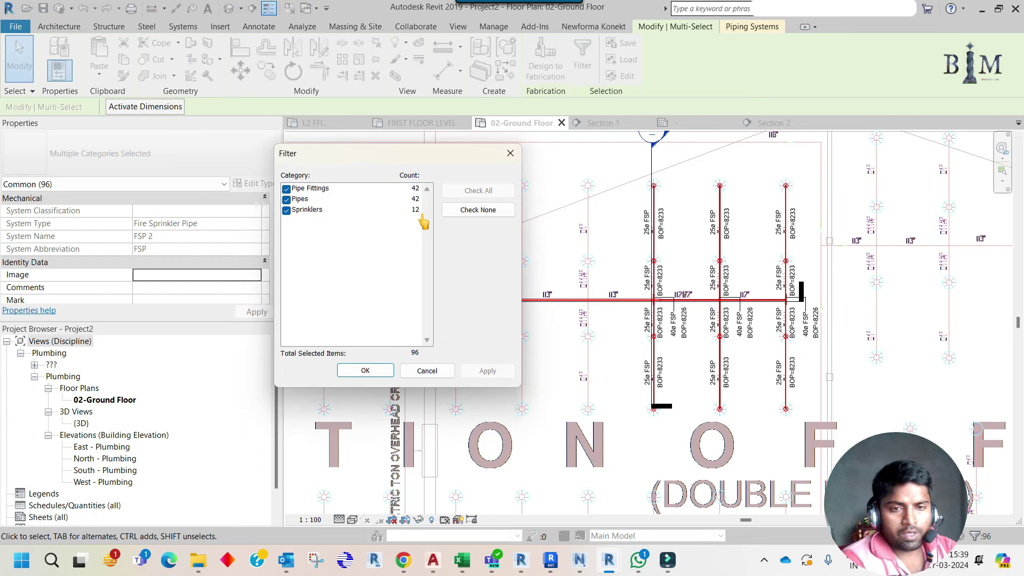
mouse_move(432, 560)
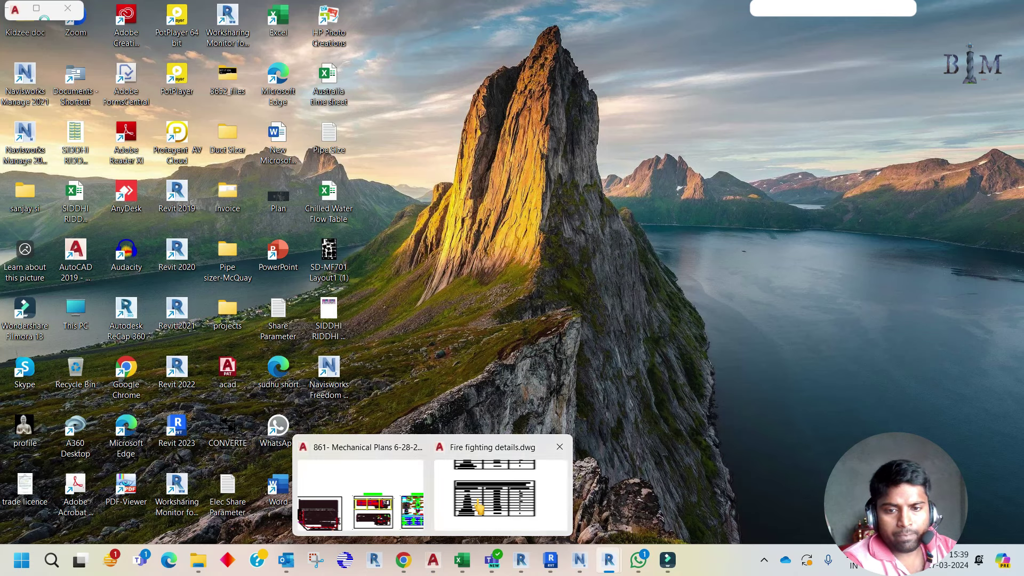
left_click(479, 506)
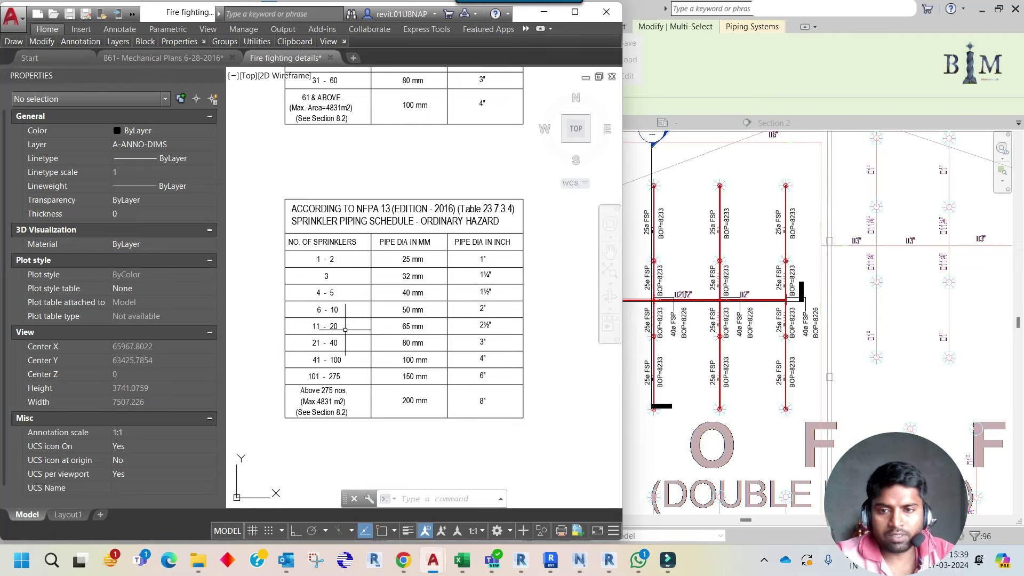
left_click(739, 275)
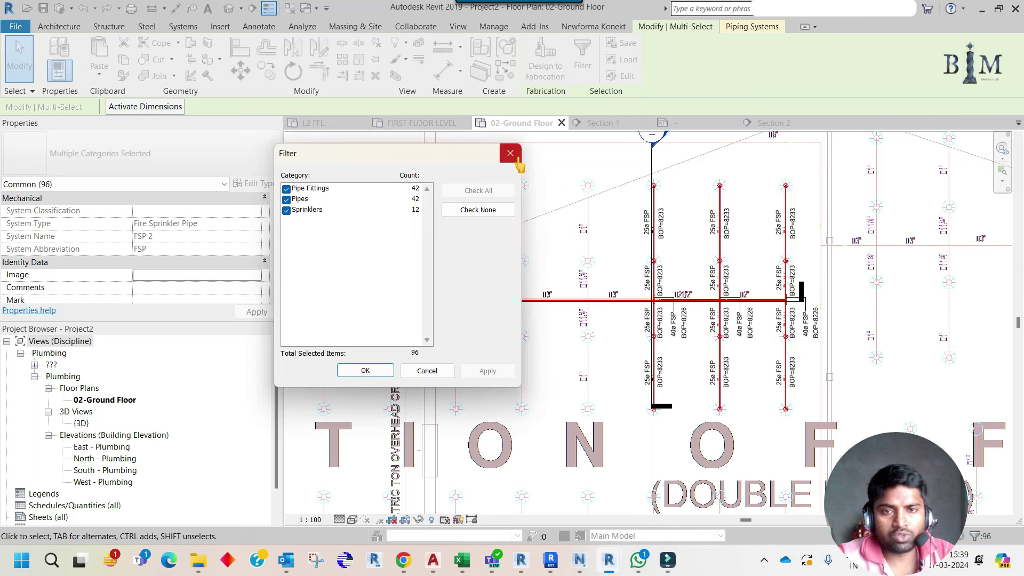
left_click(451, 370)
key("Escape")
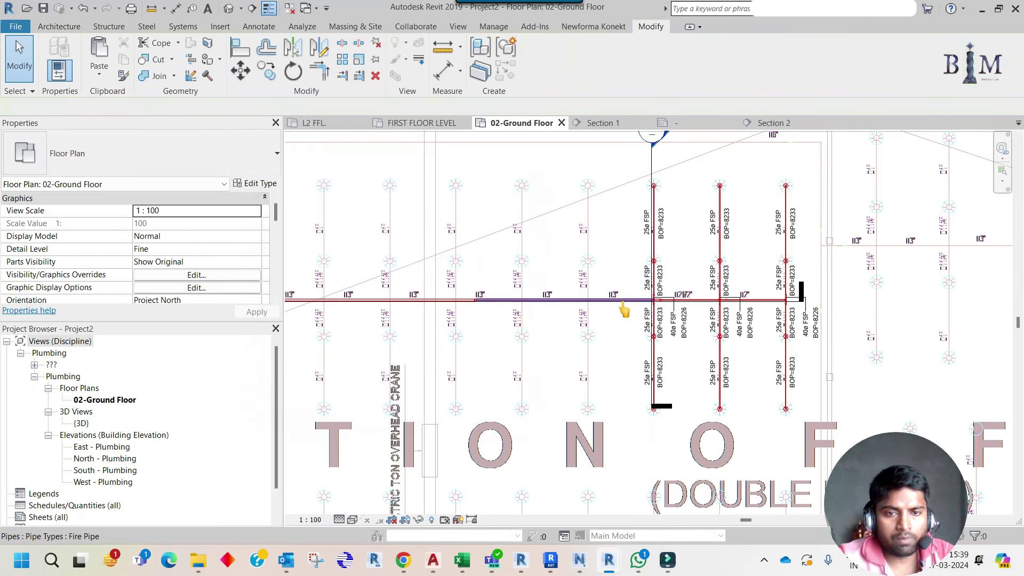
scroll(593, 309, "up", 2)
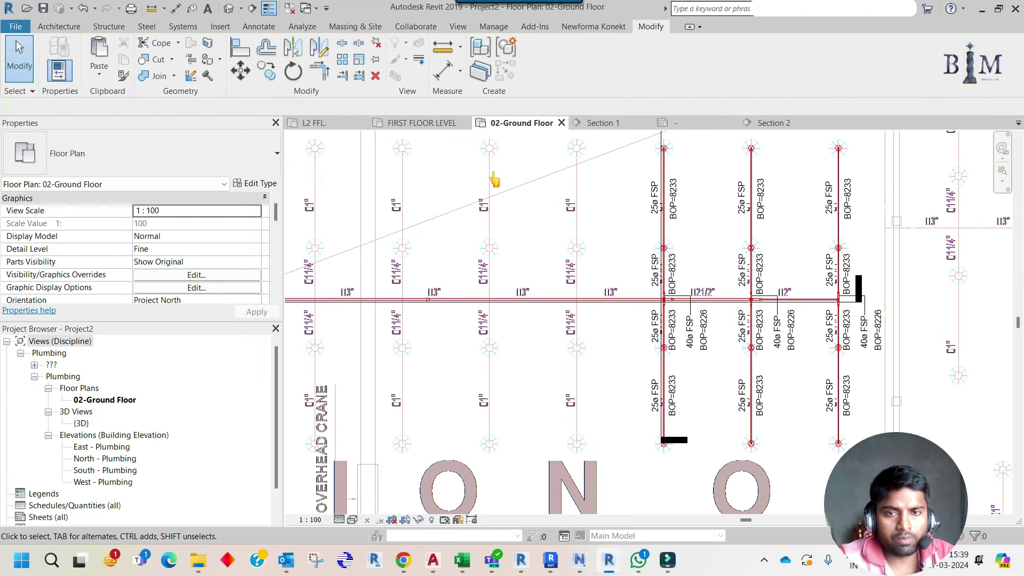
In Section 1, split the main left of the tee and extend the left segment
right_click(625, 316)
left_click(665, 278)
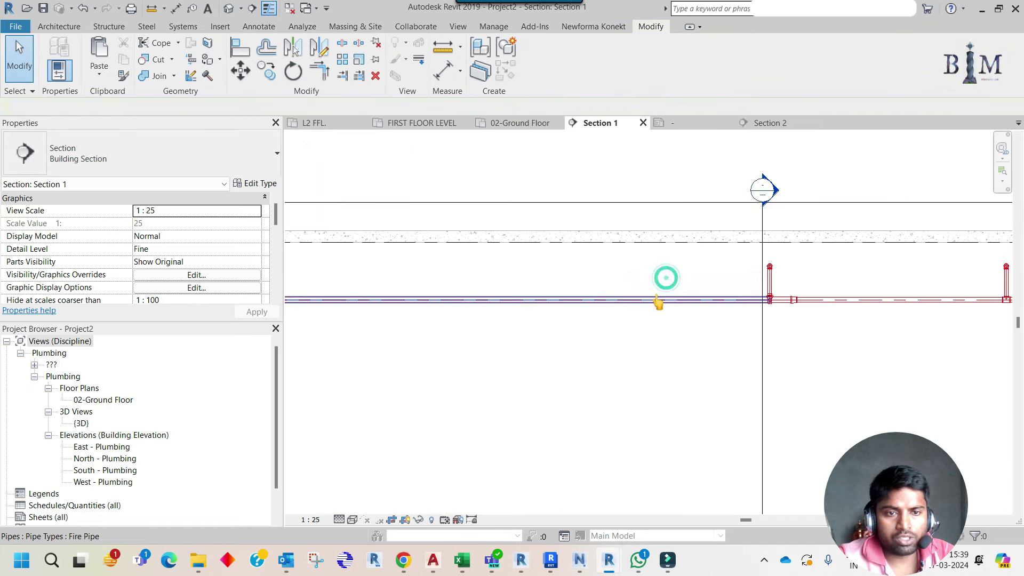
scroll(777, 300, "up", 2)
scroll(791, 302, "up", 2)
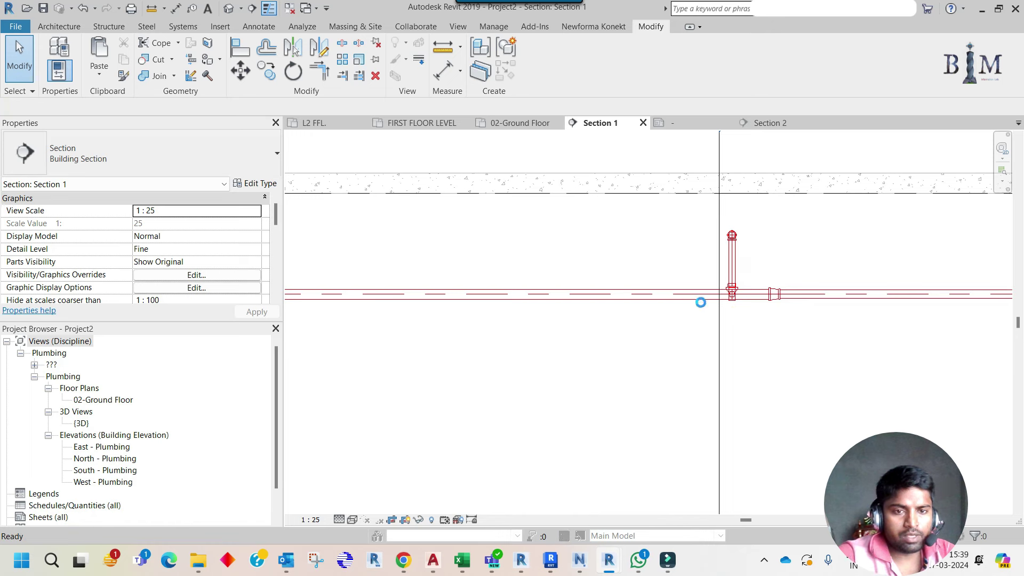
key("Escape")
left_click(691, 294)
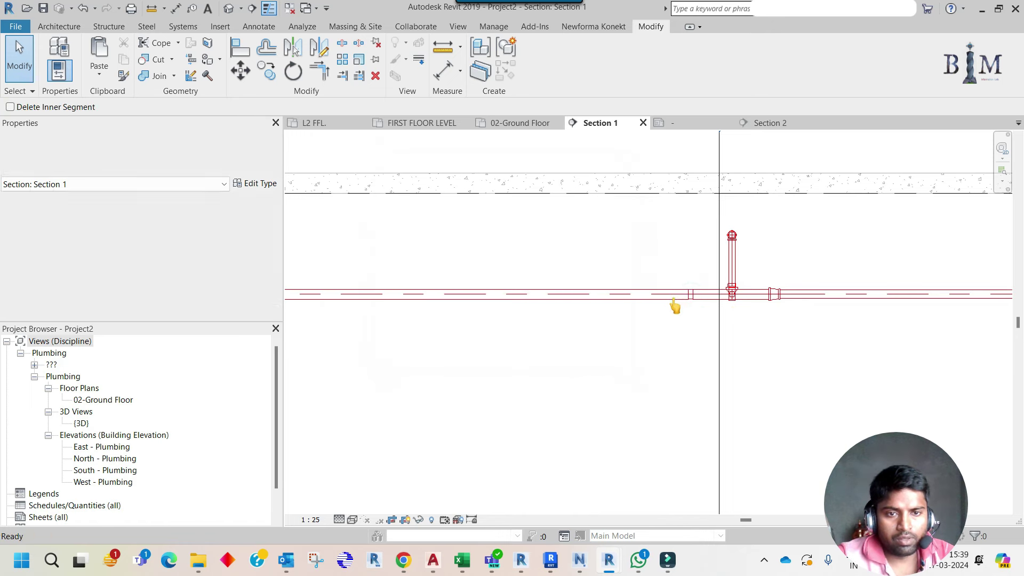
key("Escape")
left_click_drag(687, 296, 671, 294)
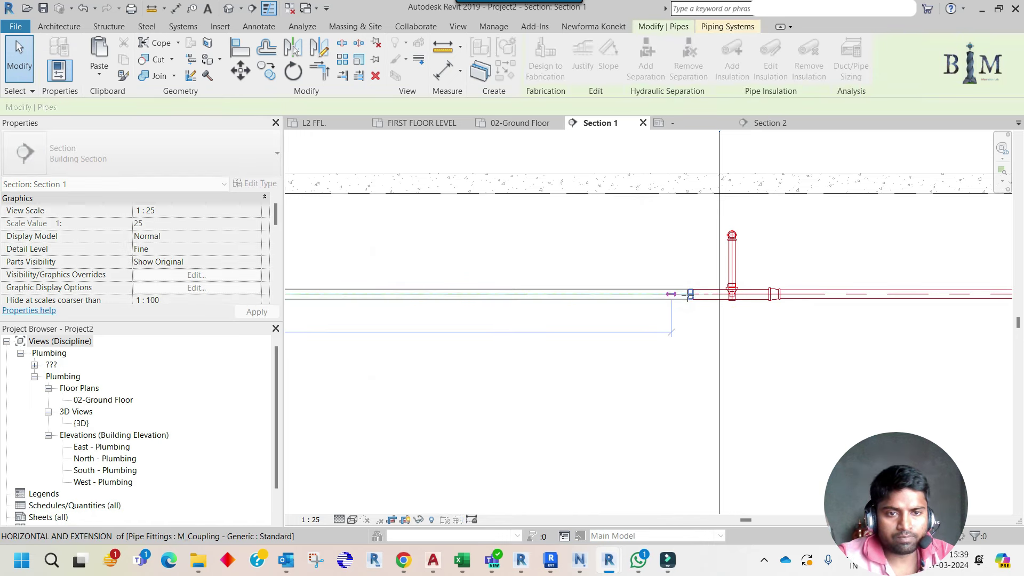
key("Escape")
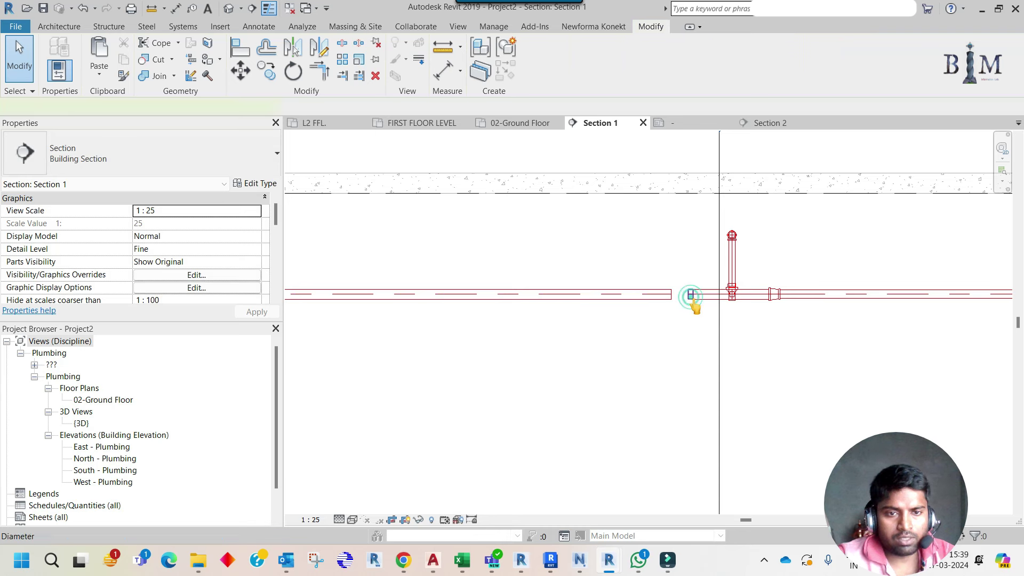
Inspect the main pipe, then delete and restore the reducing socket
scroll(732, 306, "down", 2)
scroll(732, 307, "up", 1)
scroll(732, 308, "up", 2)
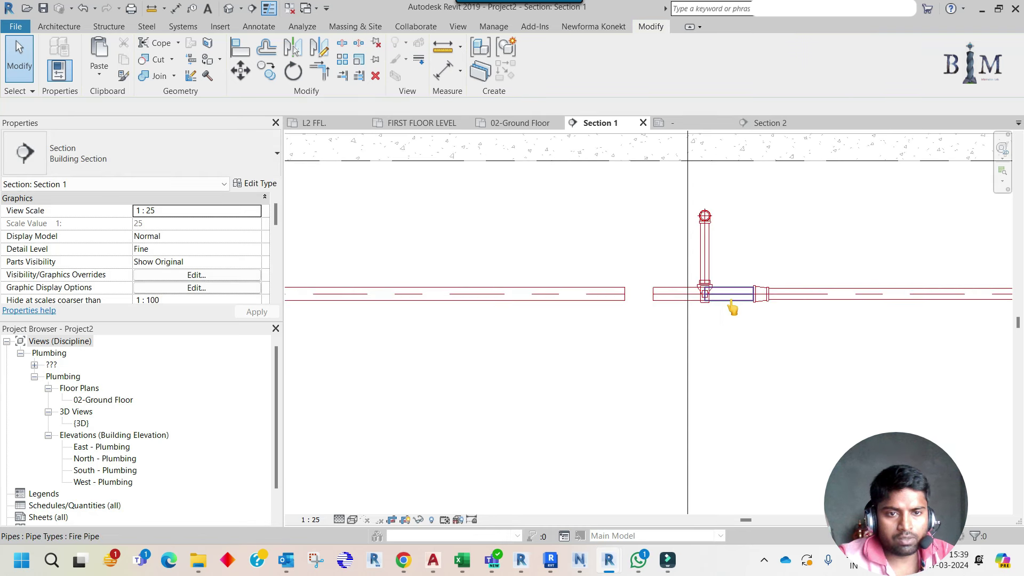
scroll(822, 323, "down", 1)
scroll(868, 325, "down", 2)
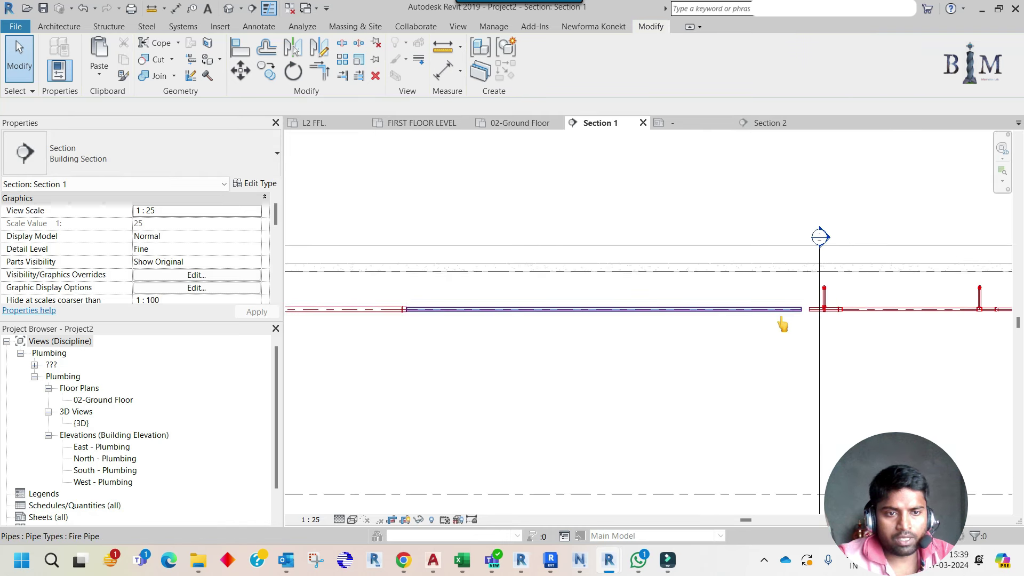
left_click(634, 310)
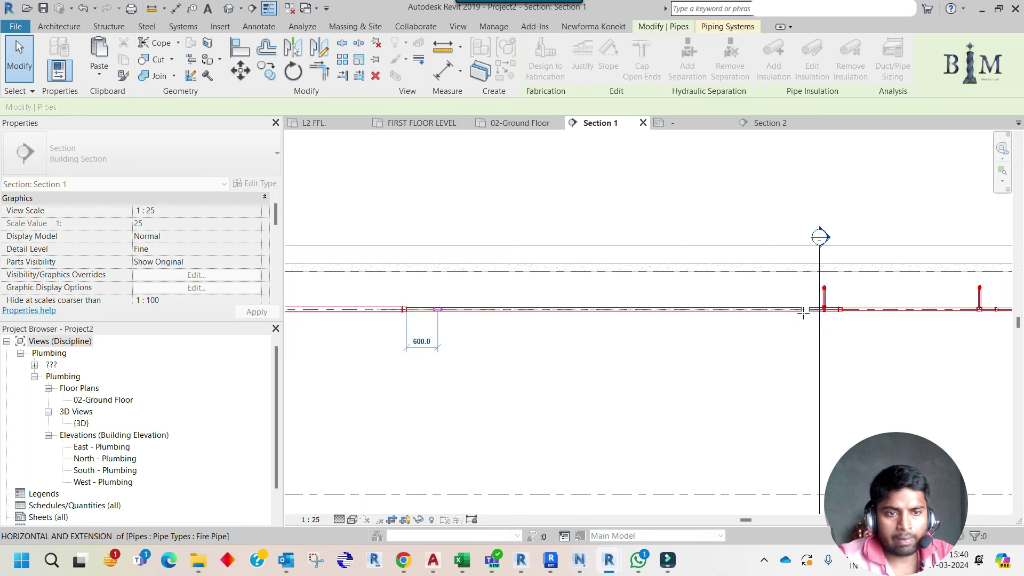
key("Escape")
scroll(826, 314, "up", 2)
scroll(805, 305, "up", 2)
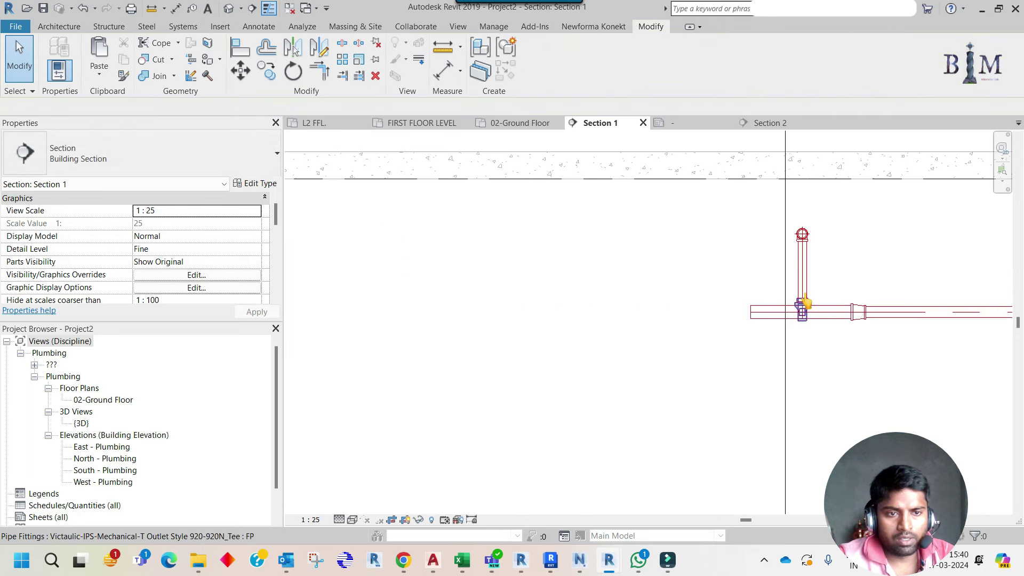
left_click(858, 319)
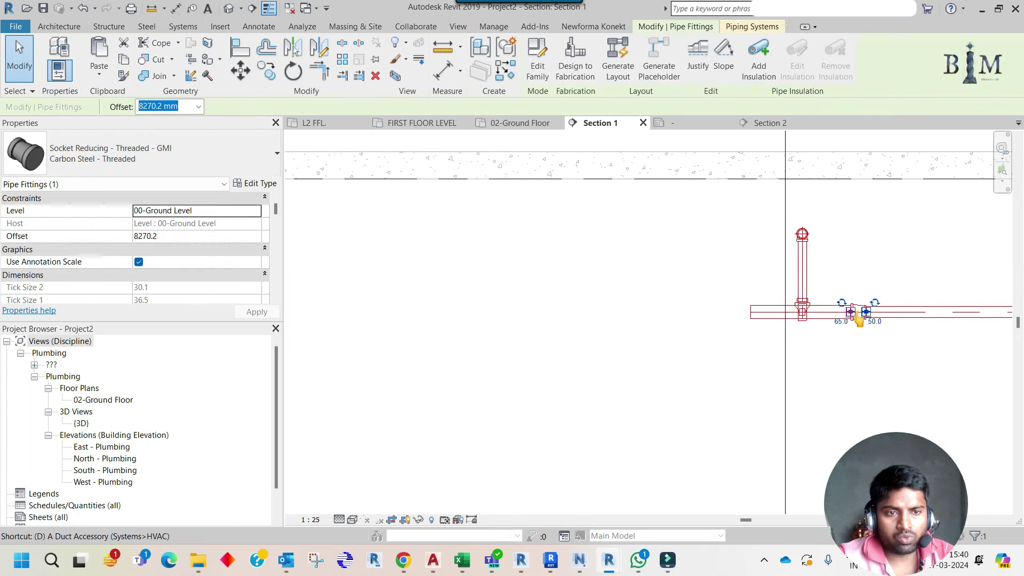
key("Delete")
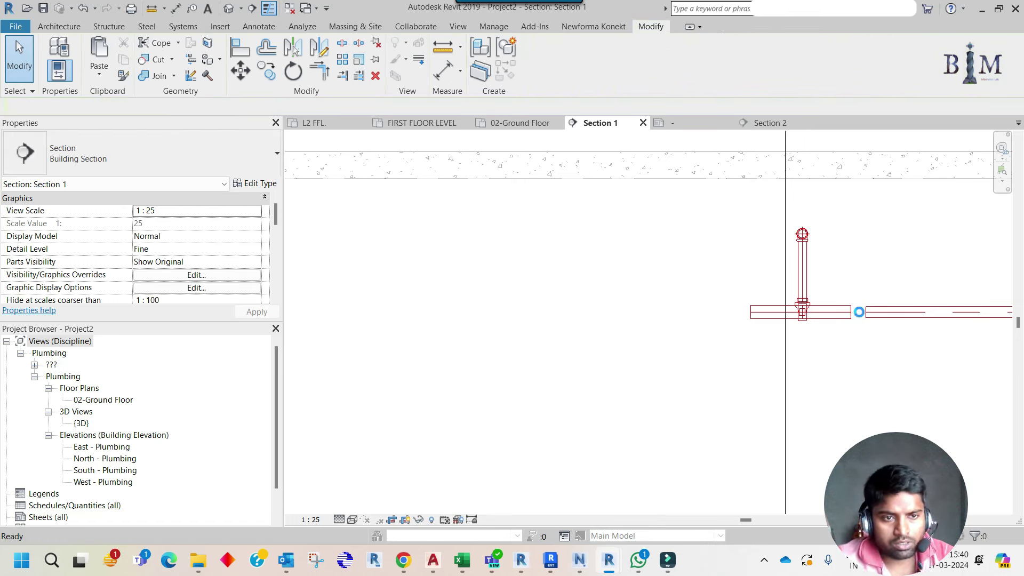
key("ctrl+z")
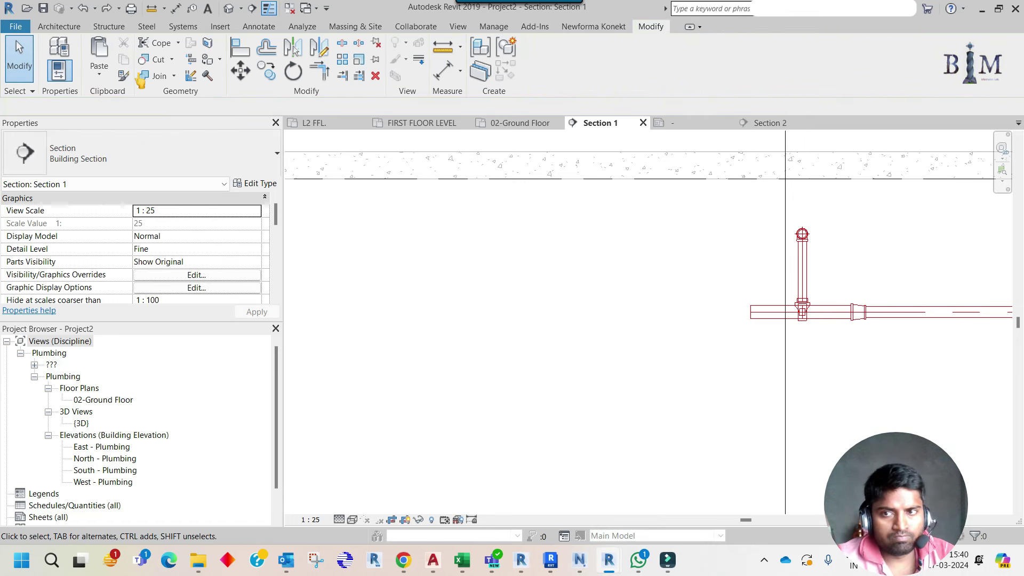
Change the reducing socket to Victaulic Reducer SP and verify the 200.0 short pipe
left_click(852, 315)
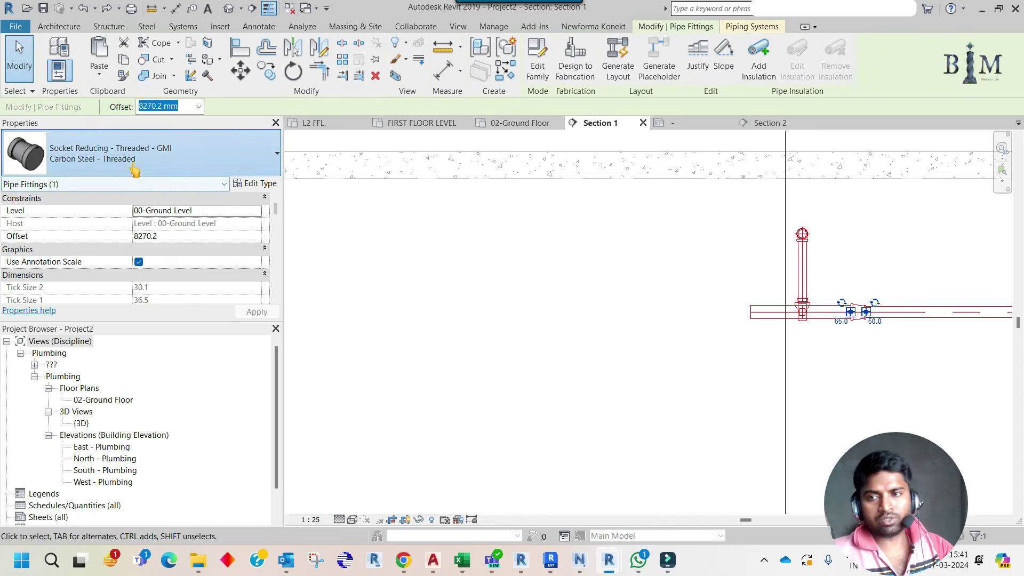
left_click(133, 155)
left_click(60, 363)
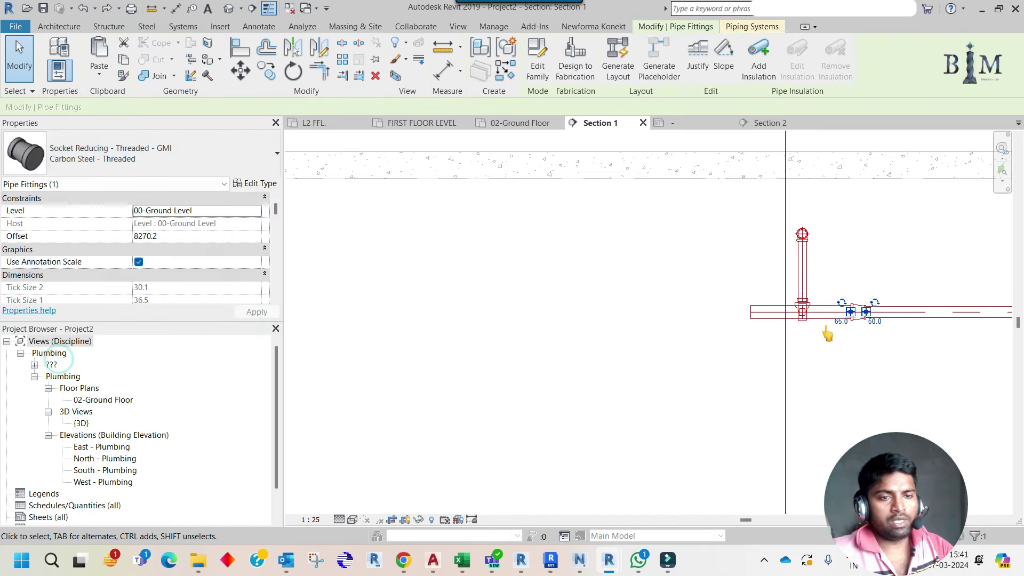
key("Escape")
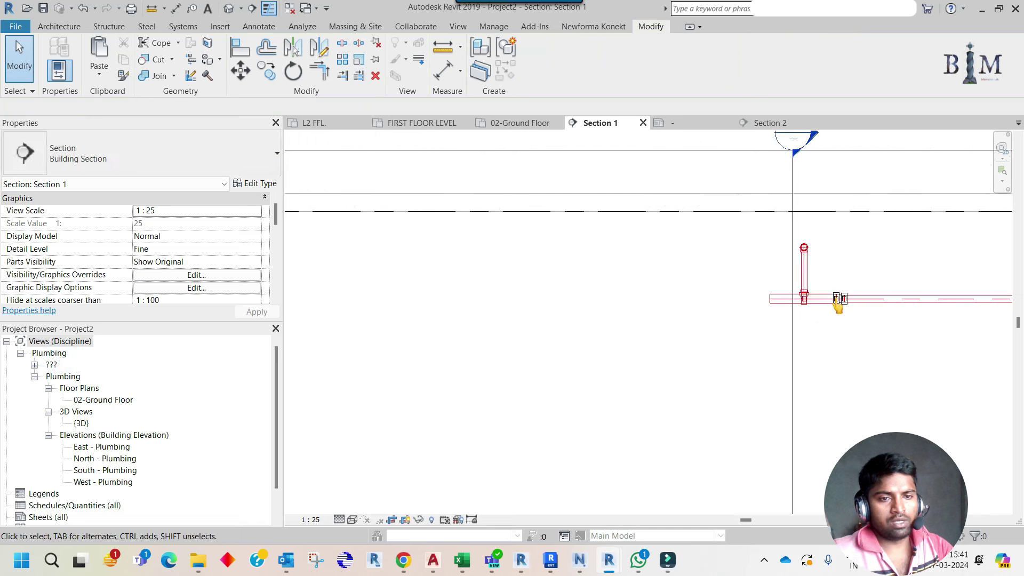
scroll(826, 302, "up", 3)
left_click(833, 302)
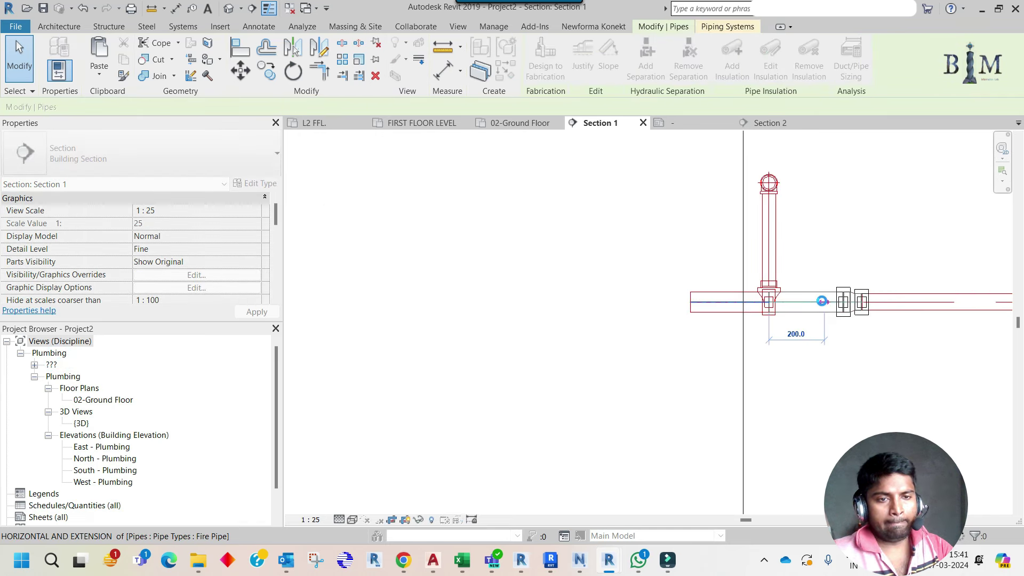
key("Escape")
left_click(501, 123)
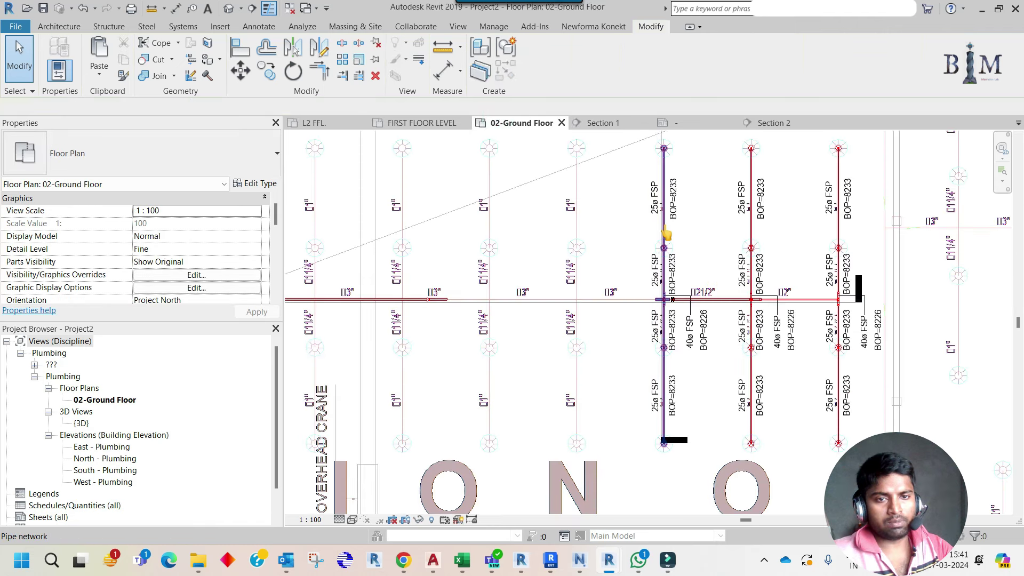
Select the first branch's pipes plus its 25ø FSP, 40ø FSP and BOP tags
left_click(666, 233)
key("Tab")
left_click(658, 276)
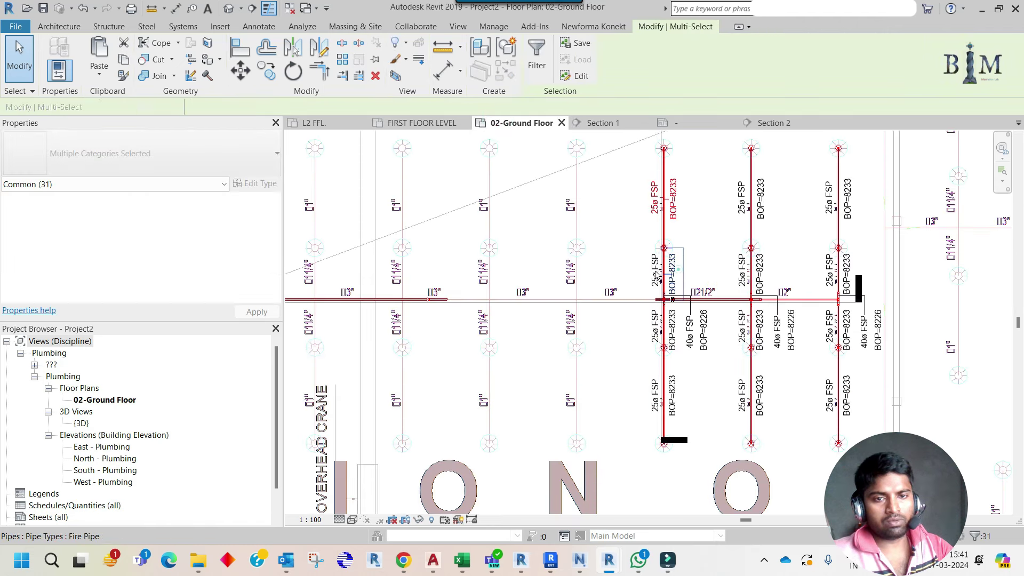
left_click(656, 272, "ctrl")
left_click(656, 328, "ctrl")
left_click(660, 410, "ctrl")
left_click(673, 395, "ctrl")
left_click(689, 333, "ctrl")
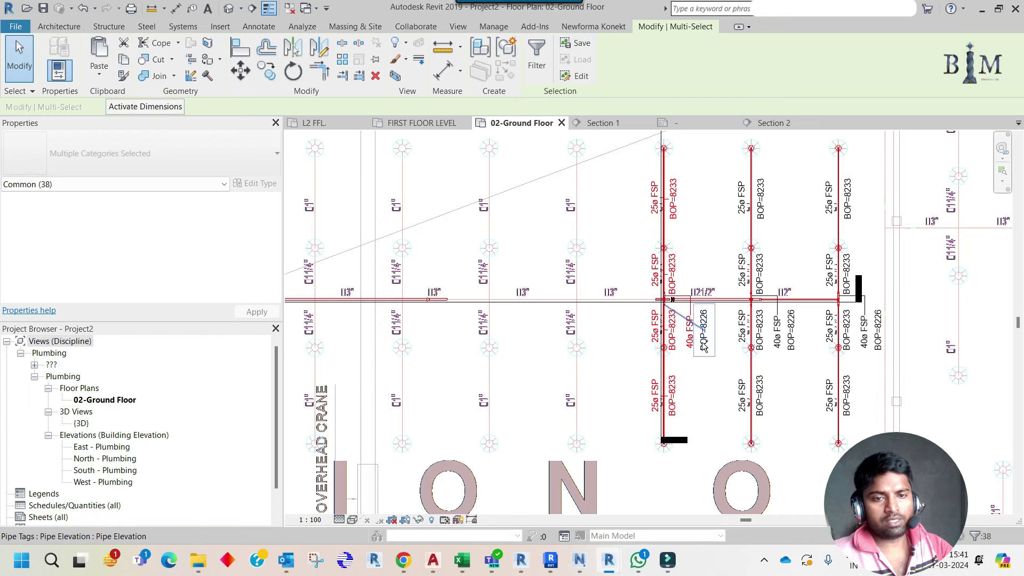
Copy the branch group to the next location along the main and open Section 1
left_click(269, 74)
scroll(661, 249, "up", 3)
scroll(662, 249, "up", 3)
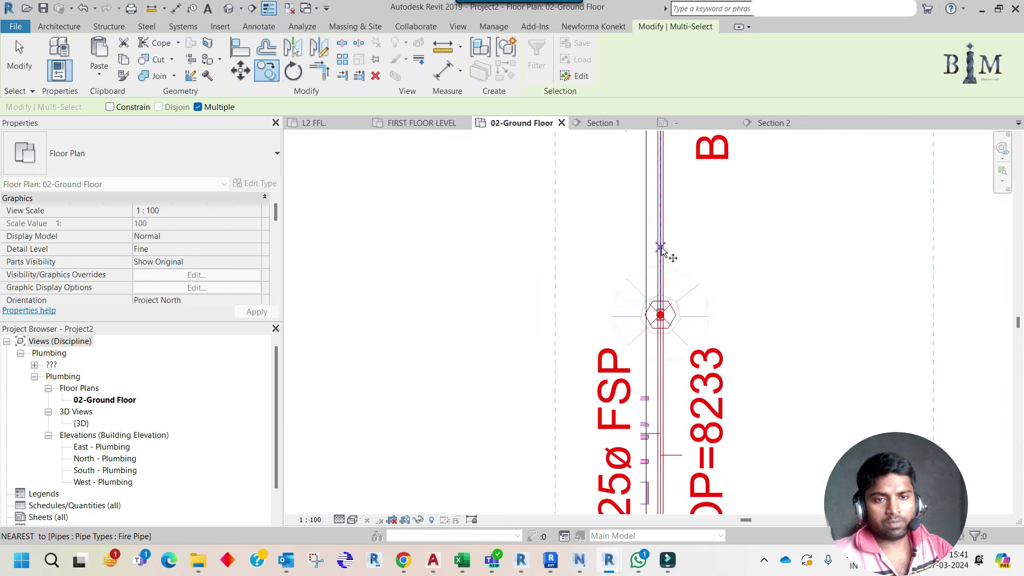
scroll(642, 249, "down", 3)
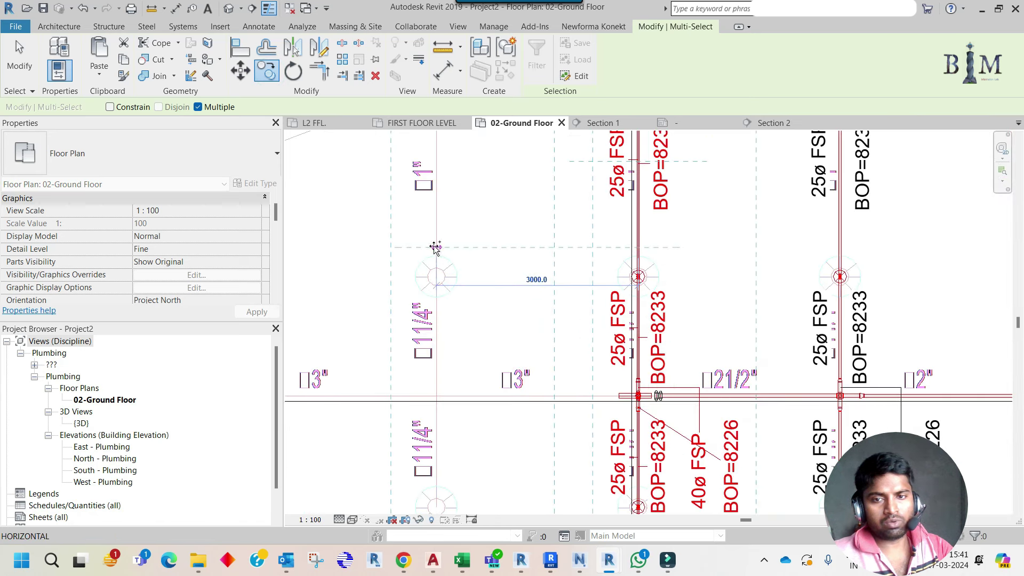
left_click(433, 243)
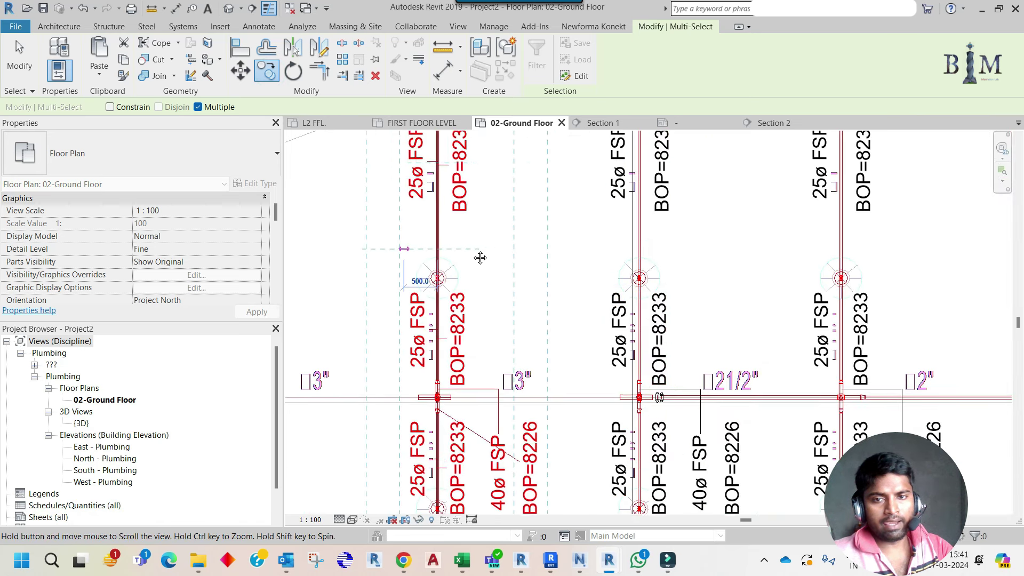
middle_click_drag(523, 254, 679, 258)
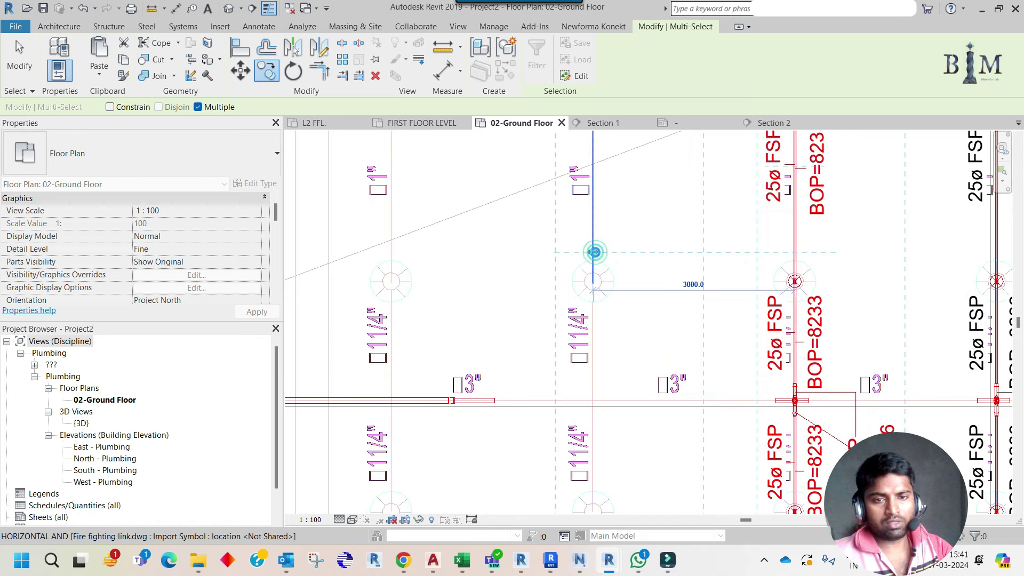
scroll(326, 250, "down", 3)
key("Escape")
right_click(555, 339)
left_click(576, 380)
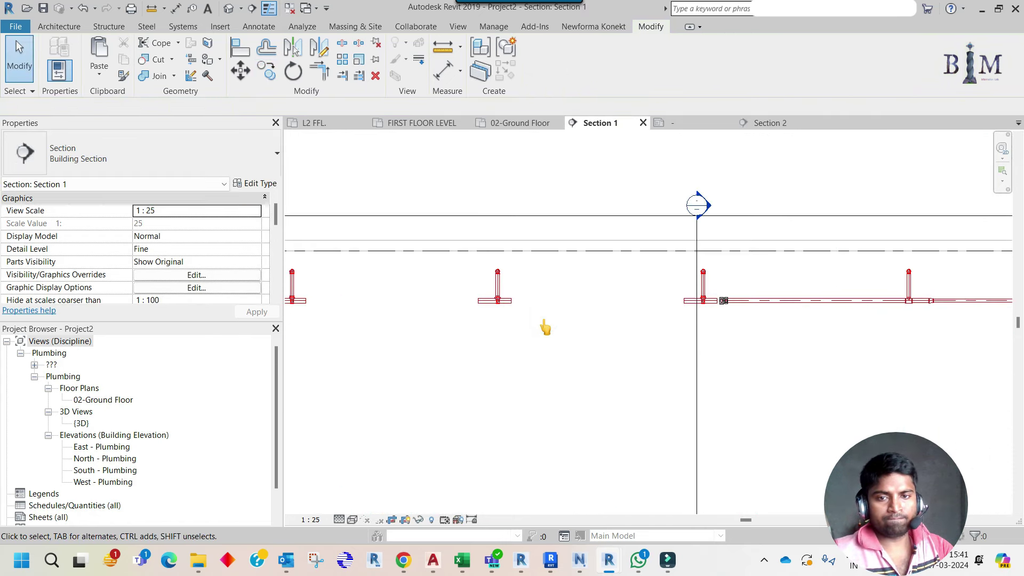
Join the main pipe segments with Trim/Extend (TR) to close the gaps
key("t")
key("r")
left_click(839, 297)
left_click(638, 294)
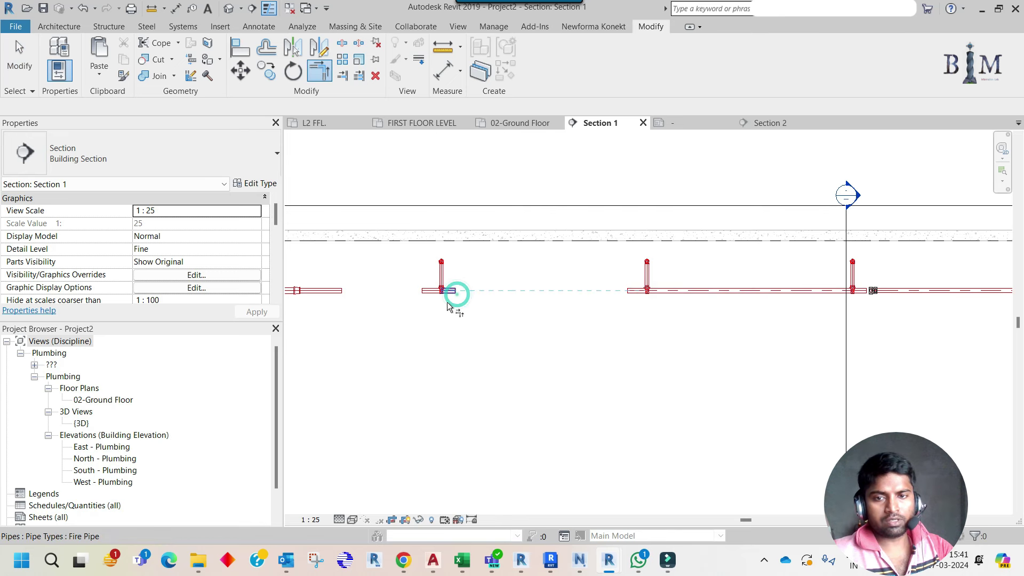
left_click(434, 290)
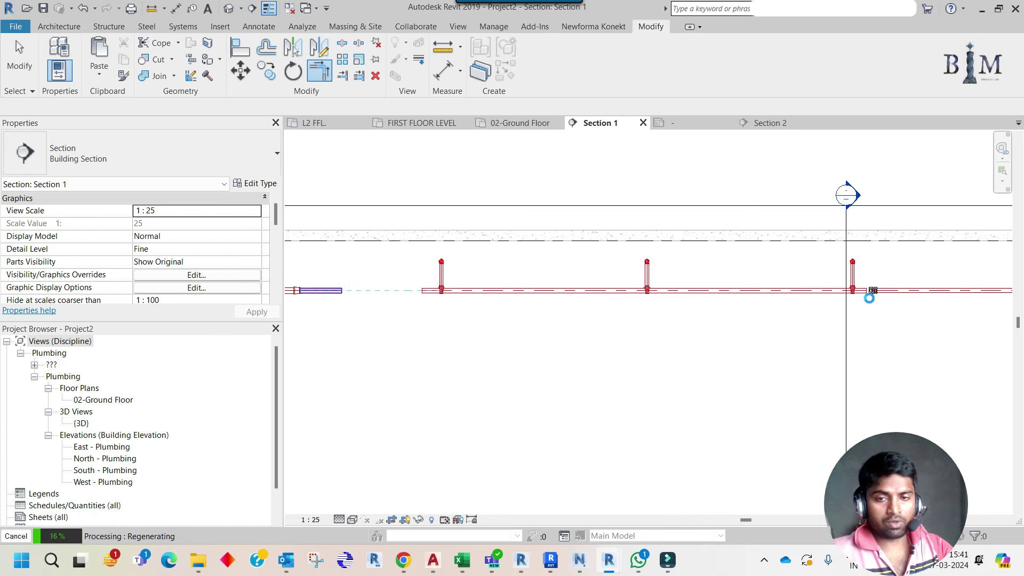
scroll(869, 298, "up", 5)
key("Escape")
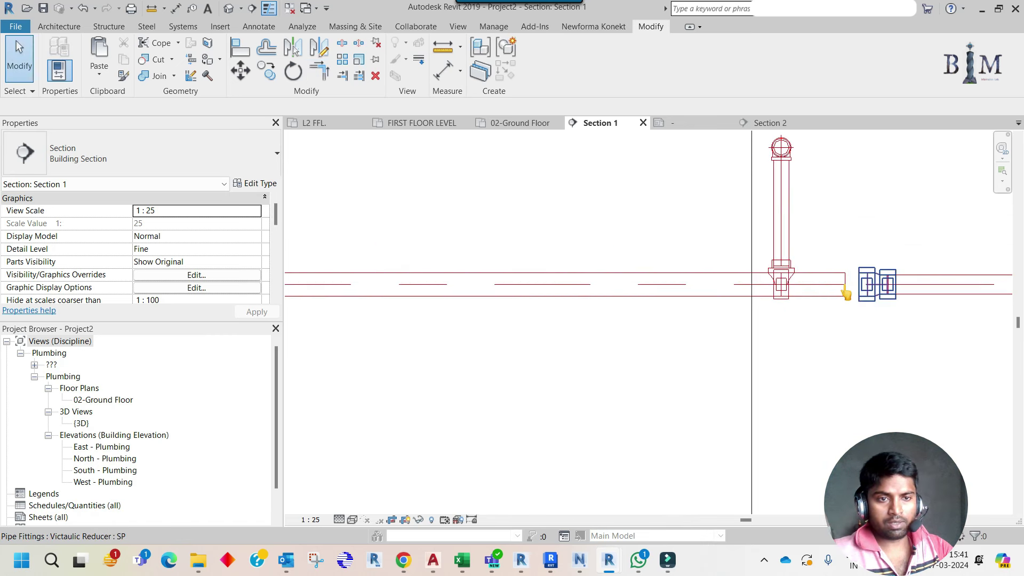
scroll(846, 293, "up", 1)
Check the Victaulic Reducer SP's 65 to 50 sizes on the main
left_click(873, 292)
scroll(874, 292, "up", 1)
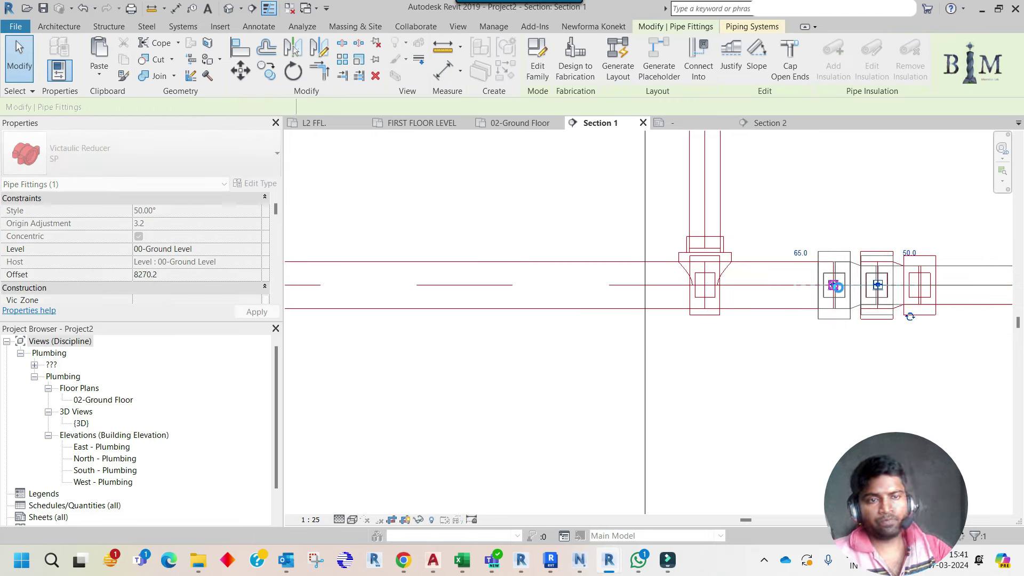
scroll(673, 343, "down", 2)
scroll(673, 343, "down", 2)
scroll(673, 343, "down", 2)
scroll(673, 343, "down", 1)
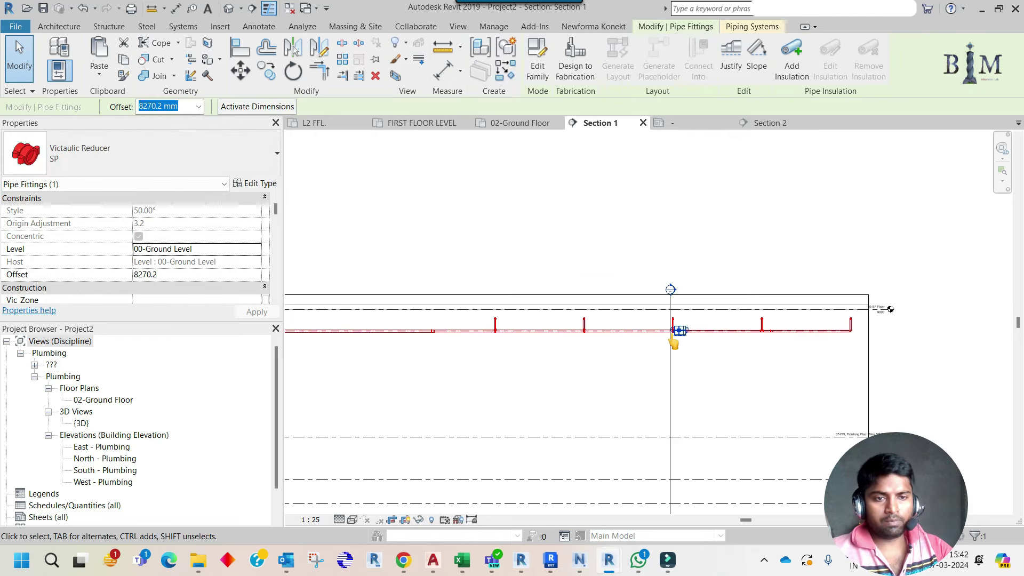
key("Escape")
Tab-select the whole fire pipe network in 02-Ground Floor and read its Filter category counts
left_click(522, 121)
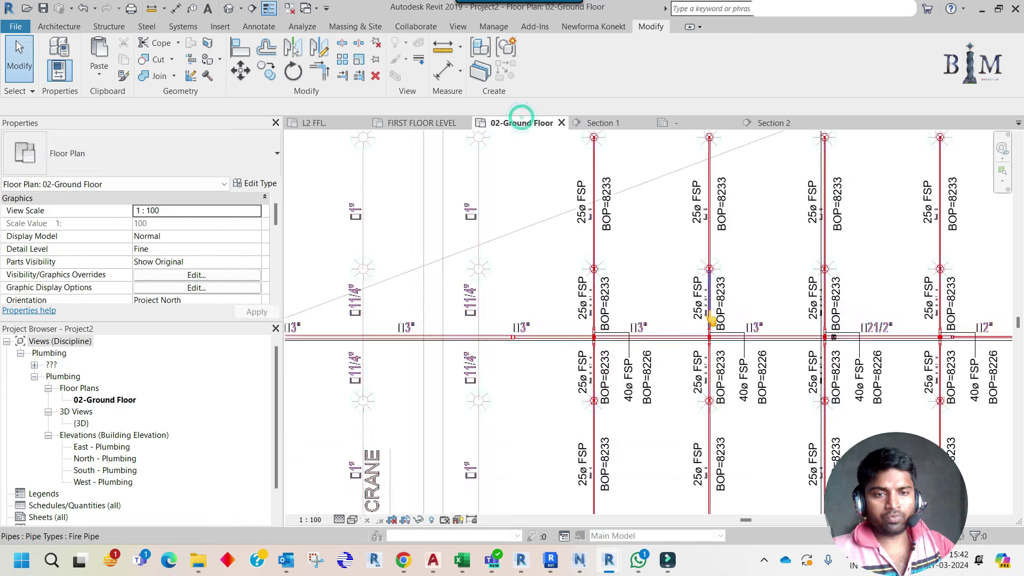
scroll(710, 319, "down", 3)
key("Tab")
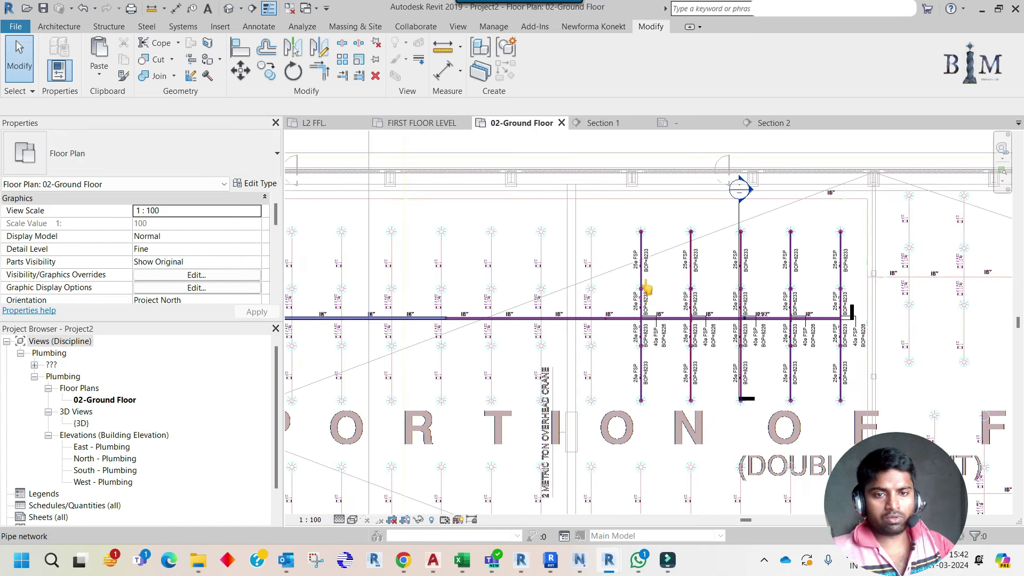
left_click(647, 288)
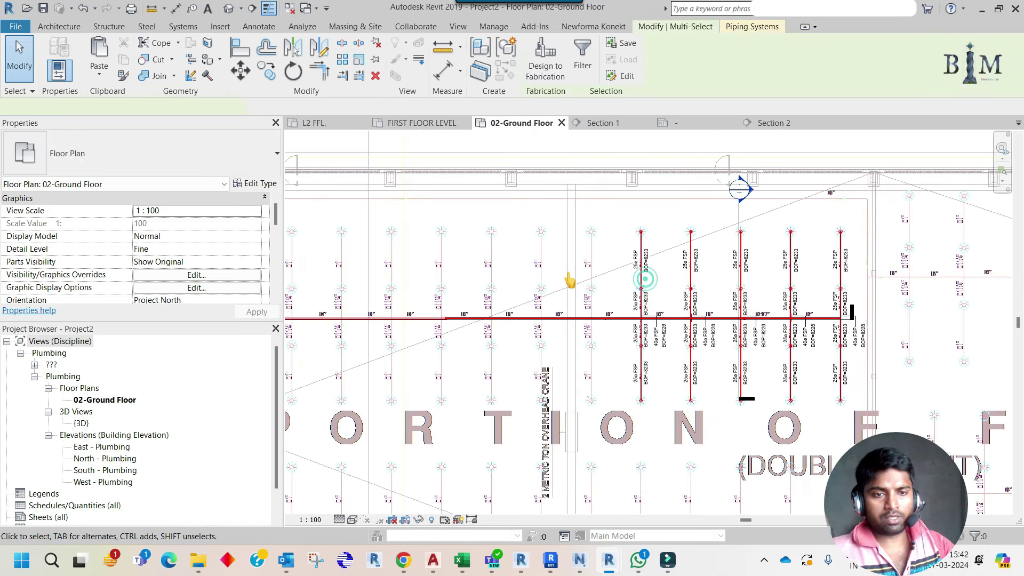
left_click(581, 72)
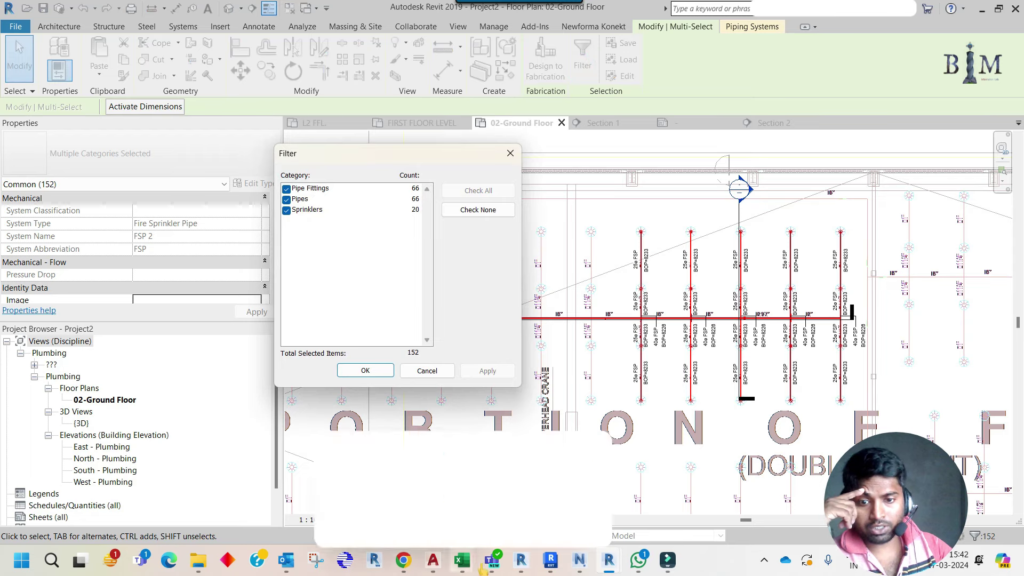
Compare the 66 fittings, 66 pipes and 20 sprinklers with the AutoCAD sprinkler piping schedule
left_click(461, 560)
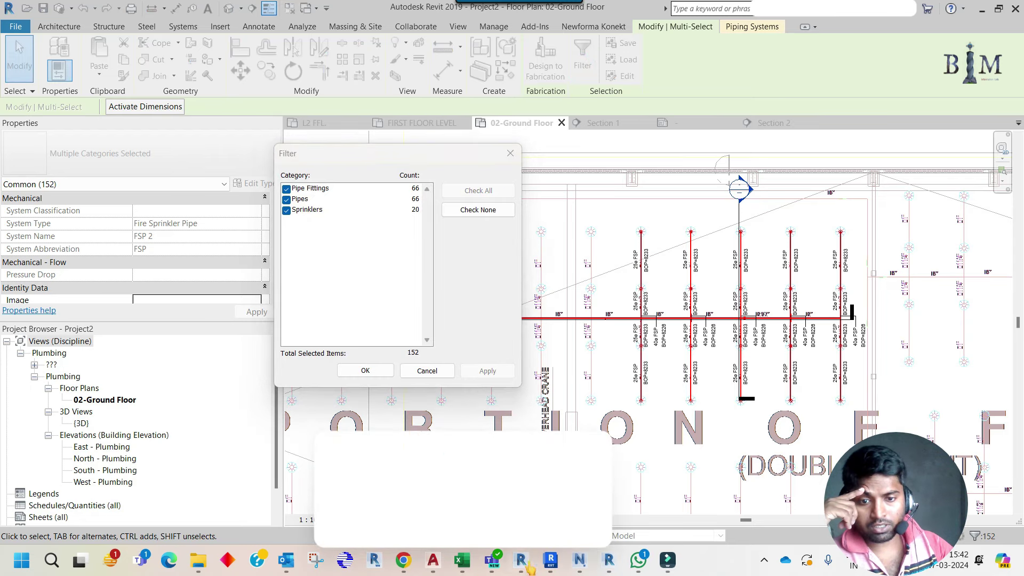
left_click(433, 560)
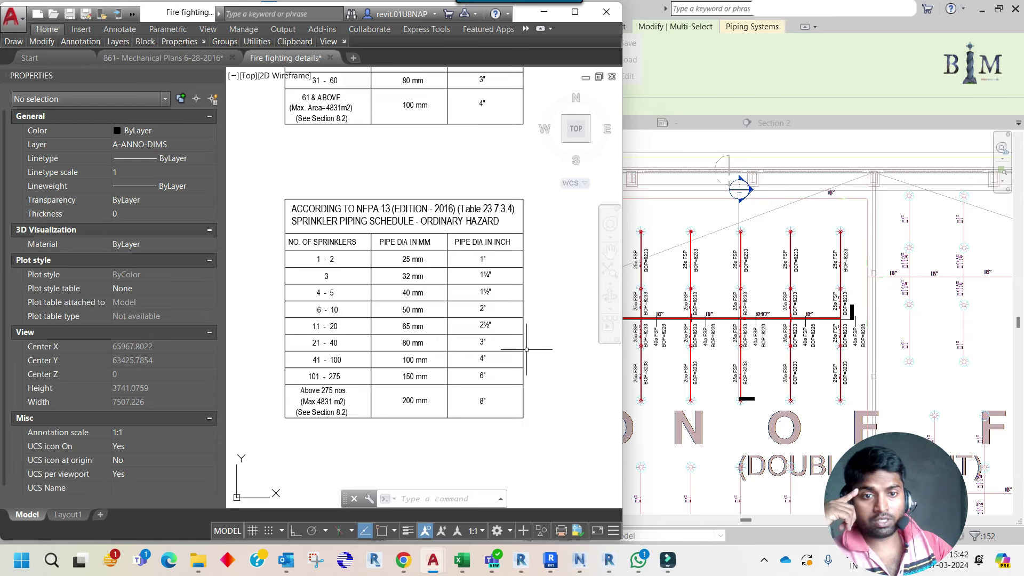
left_click(660, 288)
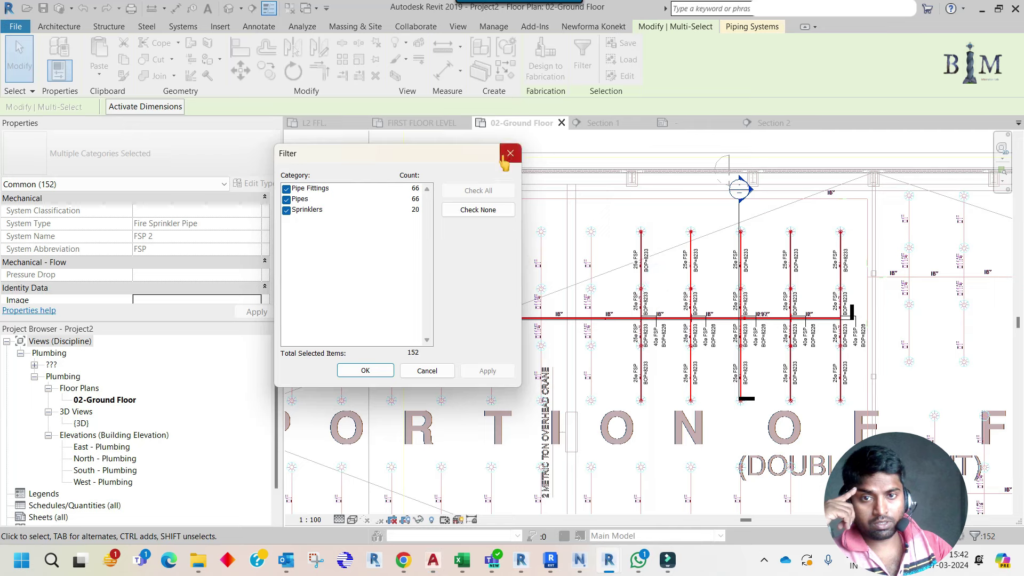
Close the item count list, clear the network selection and check a main pipe segment
left_click(508, 154)
key("Escape")
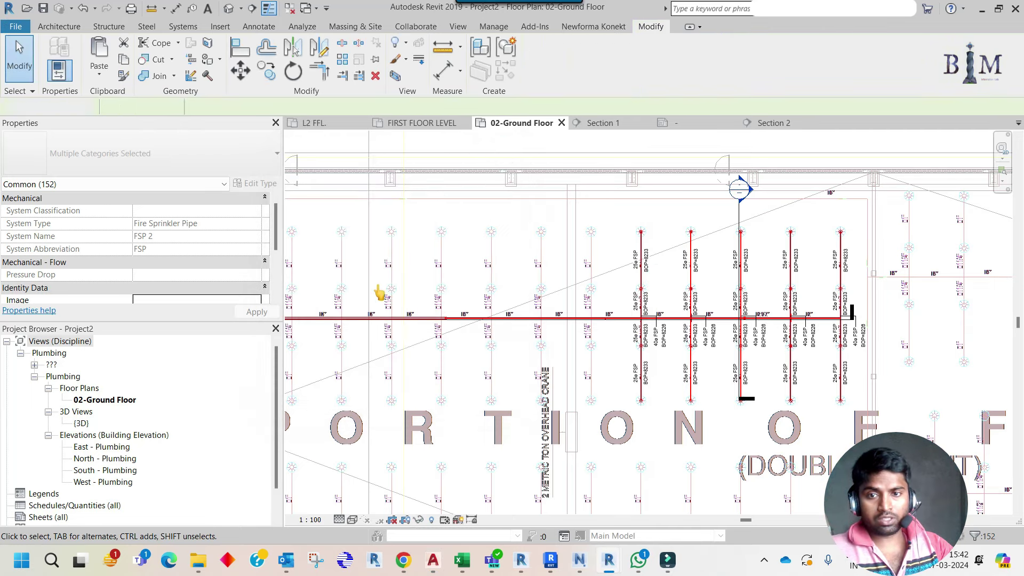
left_click(483, 318)
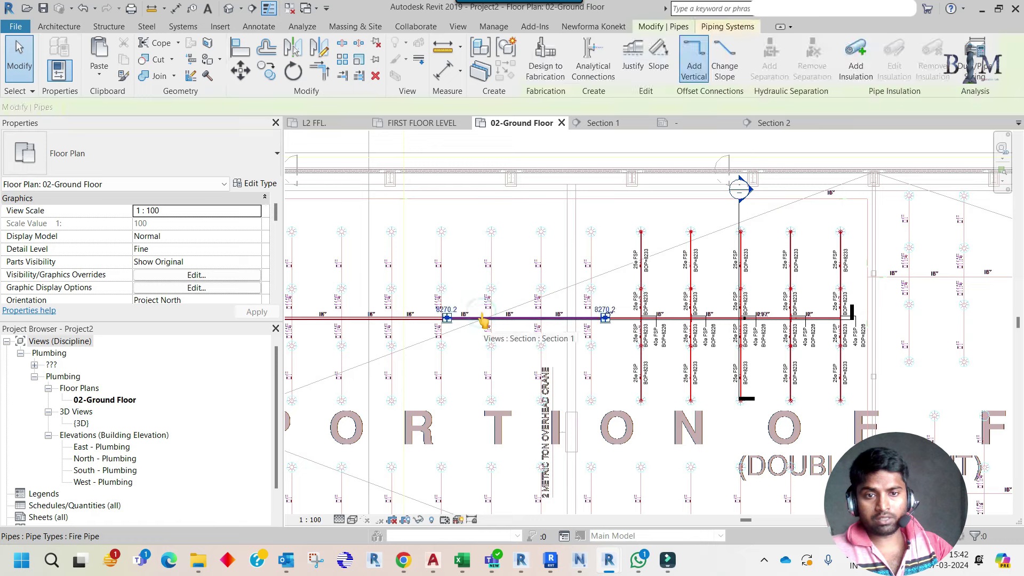
key("Escape")
Nudge the main's socket reducing fitting a few steps left along the main
scroll(455, 327, "up", 3)
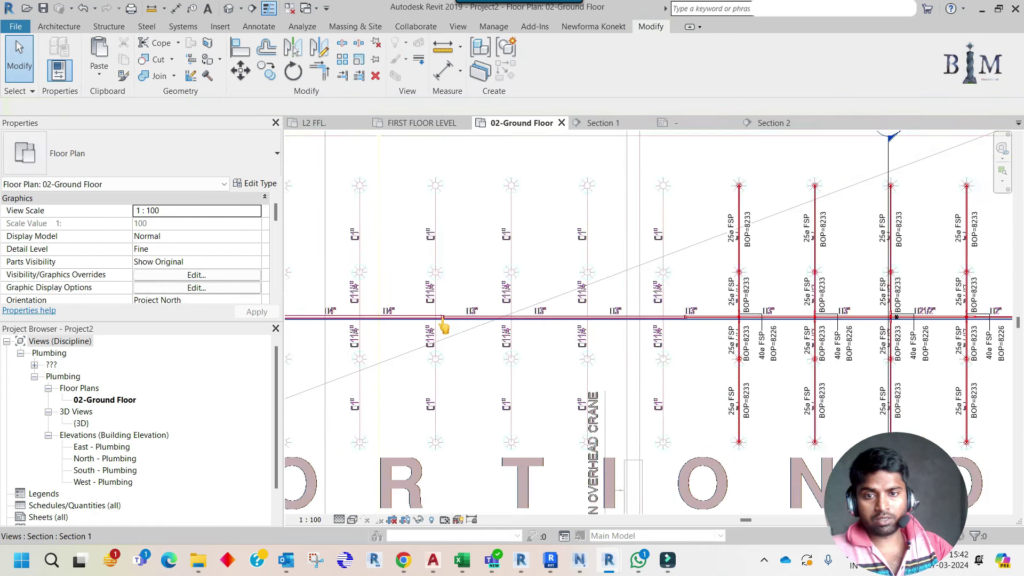
scroll(455, 327, "up", 2)
middle_click_drag(455, 327, 564, 335)
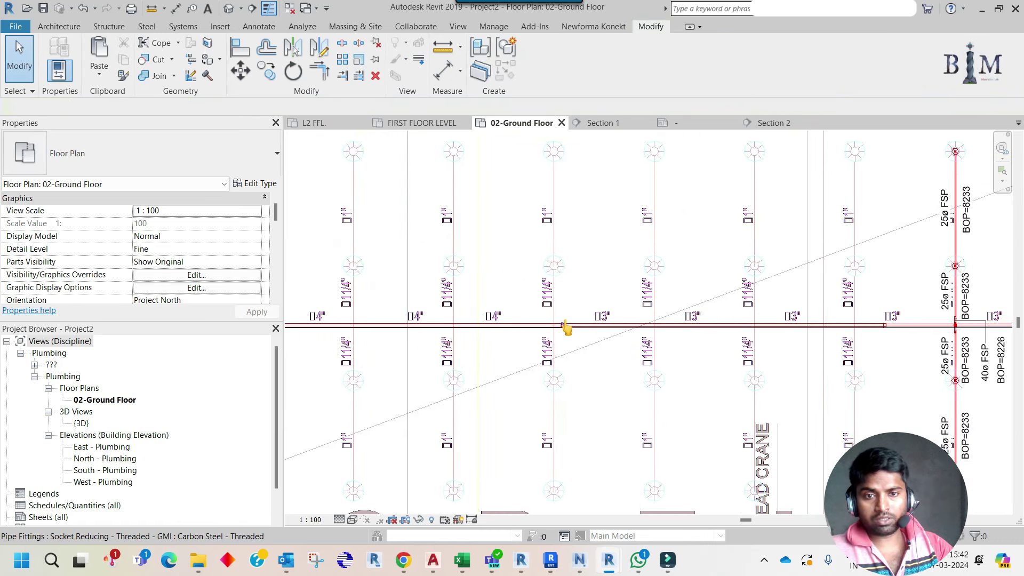
left_click(565, 327)
scroll(574, 352, "down", 1)
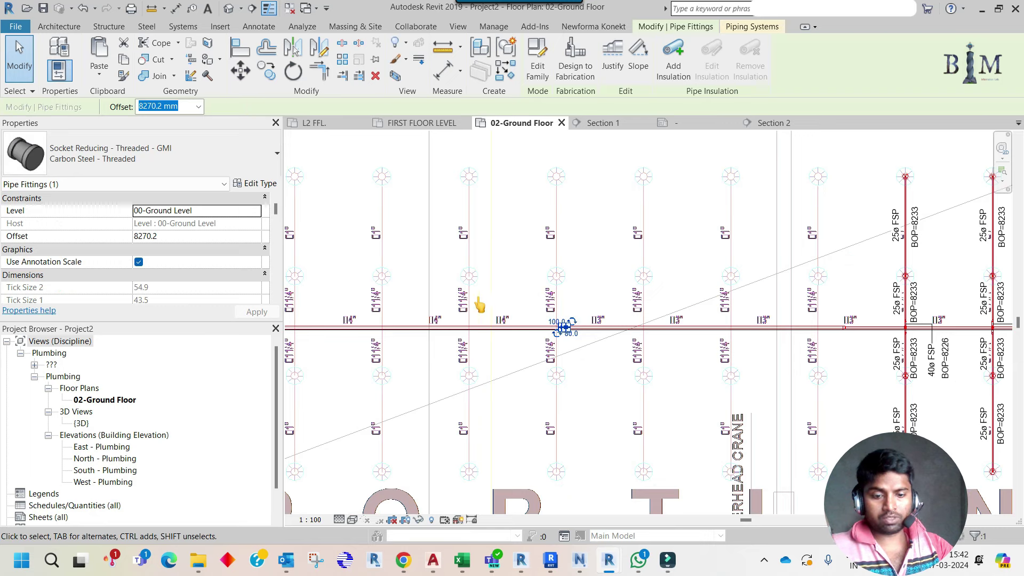
key("Left")
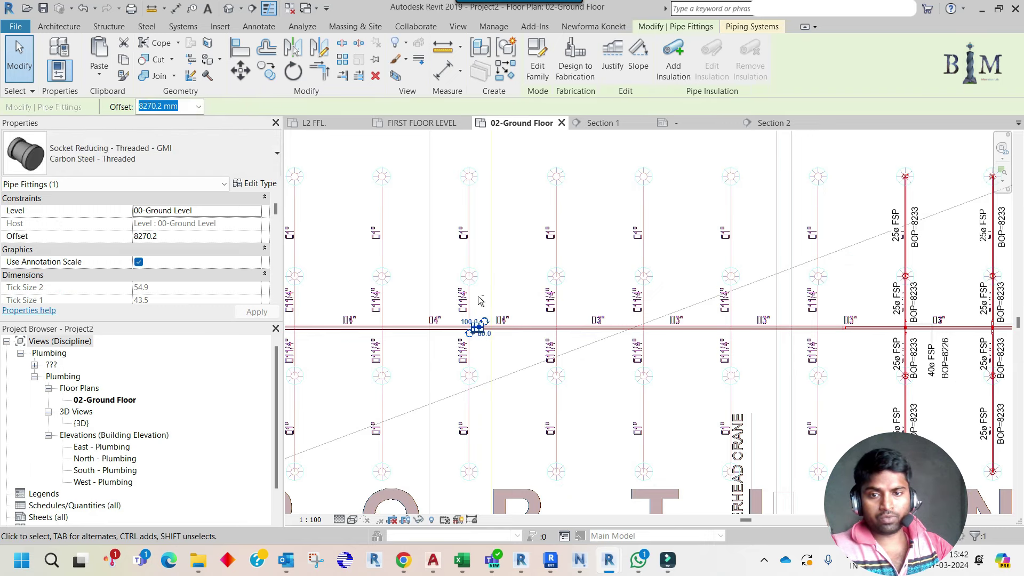
key("Left")
key("Left")
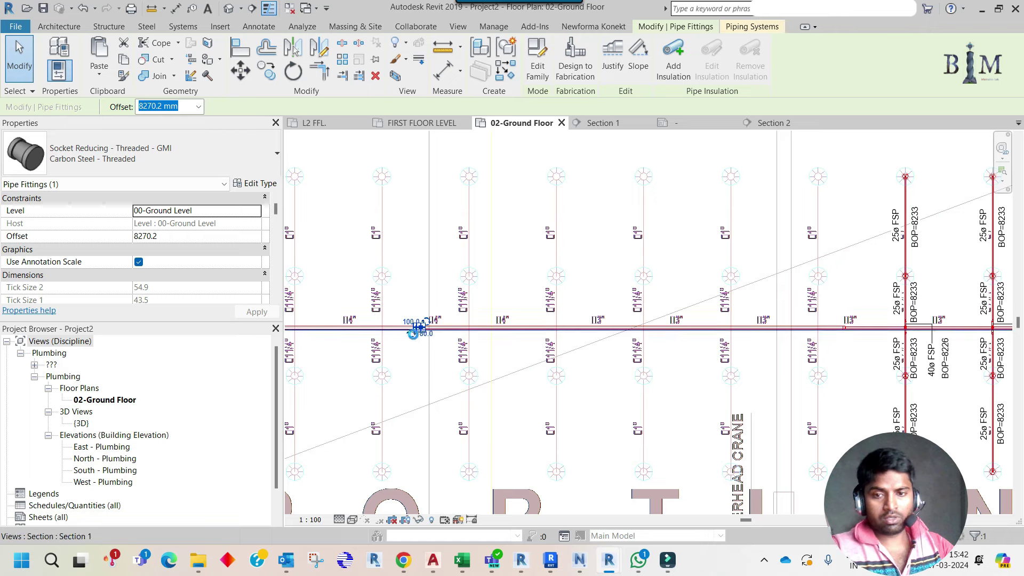
key("Left")
key("Right")
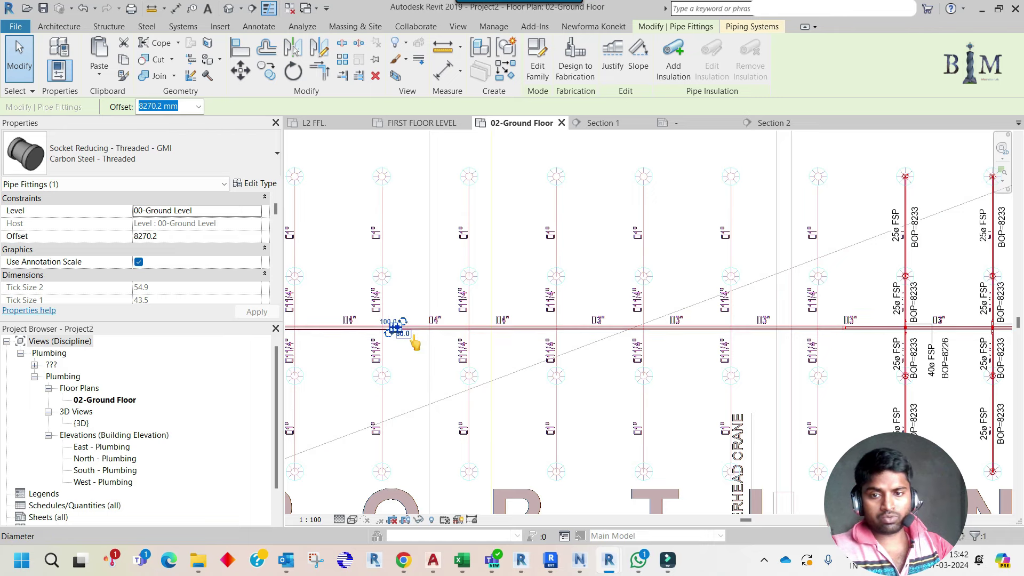
key("Escape")
Reselect the socket reducing fitting to check its new position, then deselect it
scroll(847, 332, "up", 2)
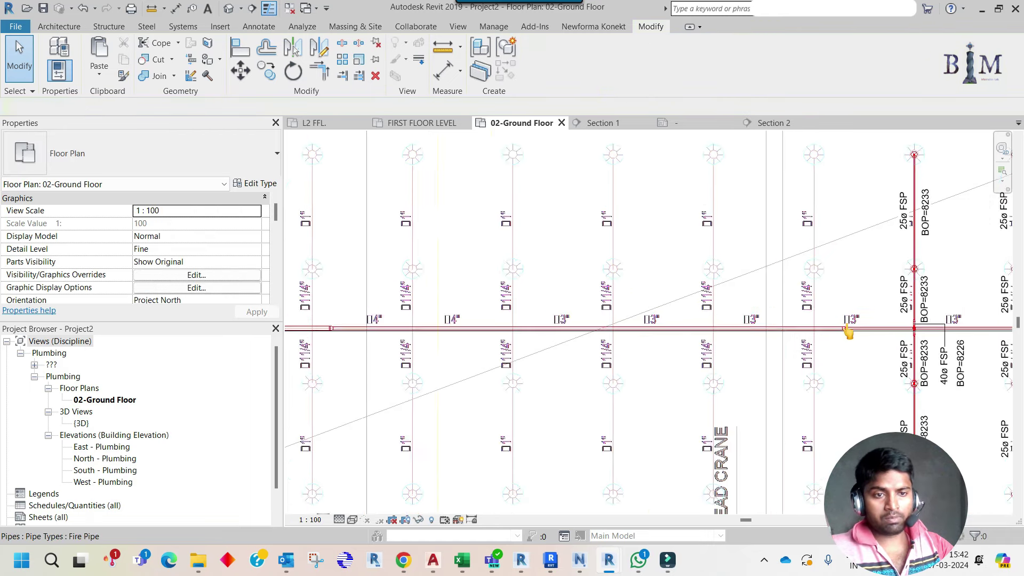
scroll(845, 331, "up", 4)
left_click(842, 334)
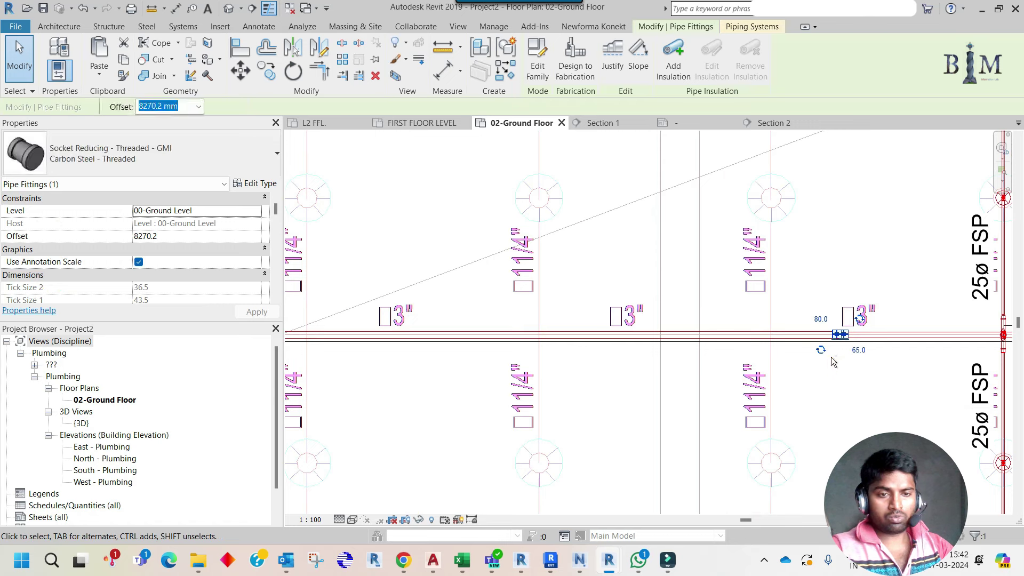
scroll(803, 341, "down", 2)
scroll(709, 342, "down", 2)
scroll(688, 336, "down", 2)
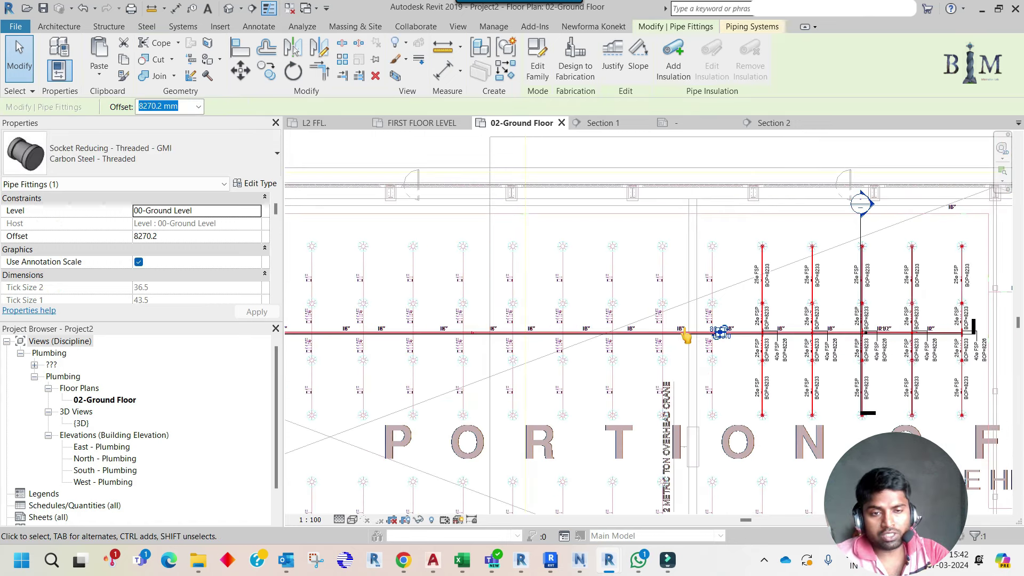
key("Escape")
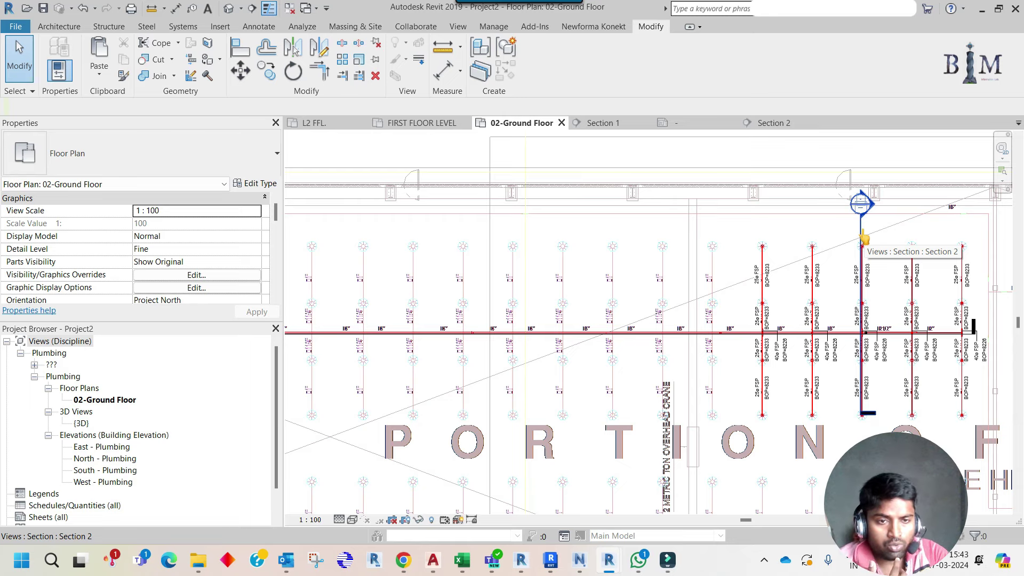
Check the section line and main pipe, then open the Section 1 view
scroll(739, 344, "up", 1)
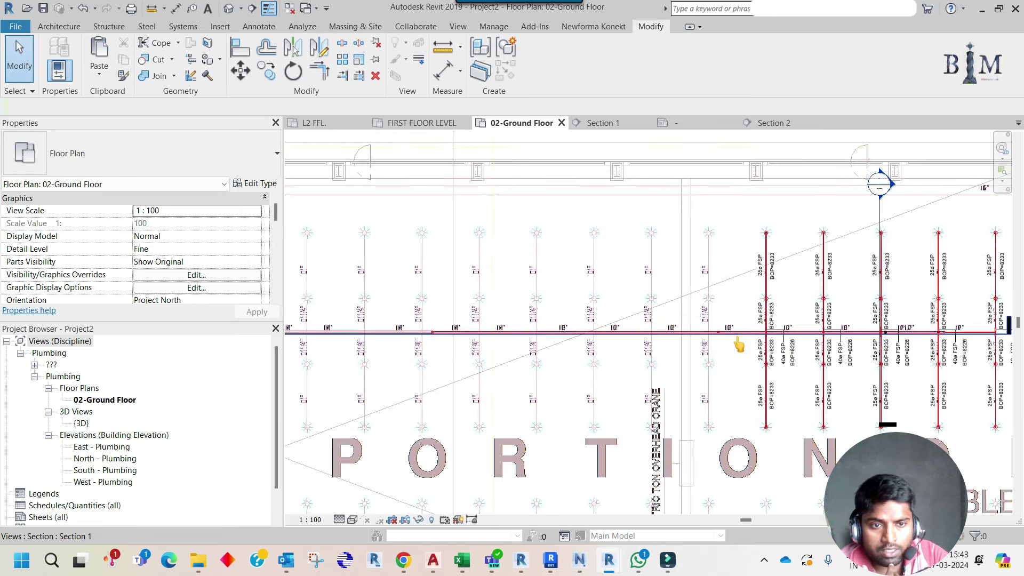
scroll(739, 345, "up", 1)
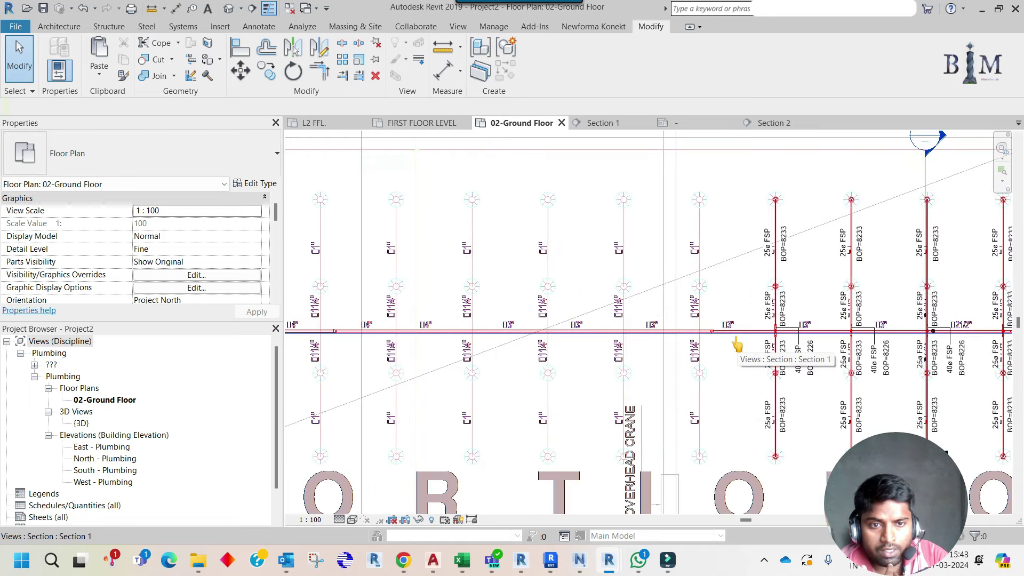
right_click(633, 344)
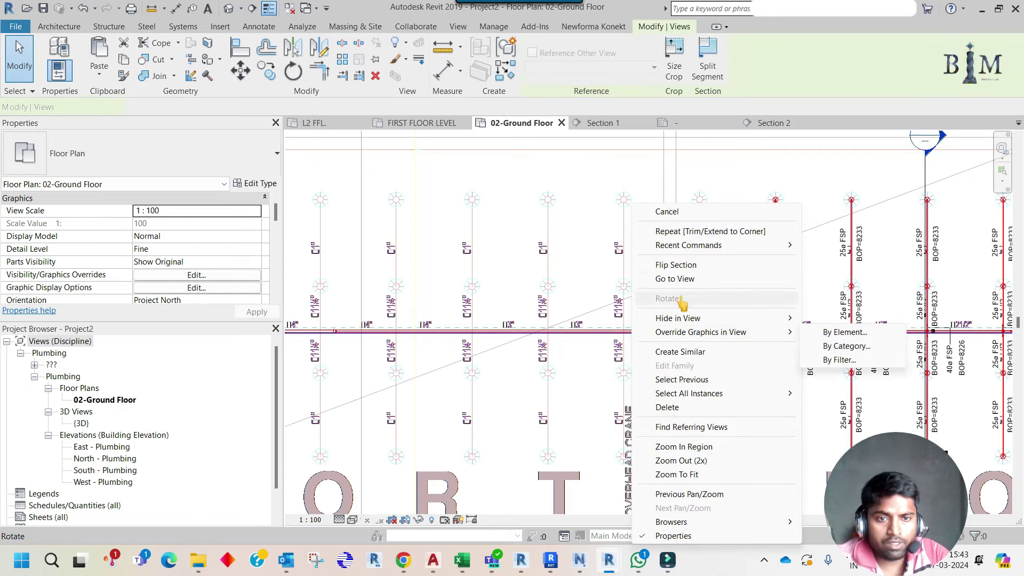
key("Escape")
key("Escape")
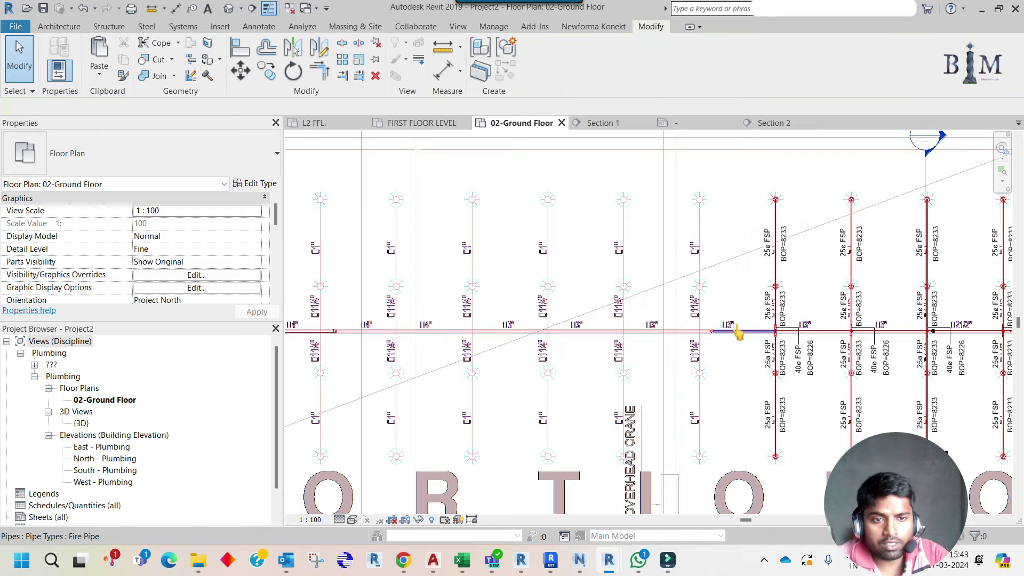
scroll(723, 342, "up", 1)
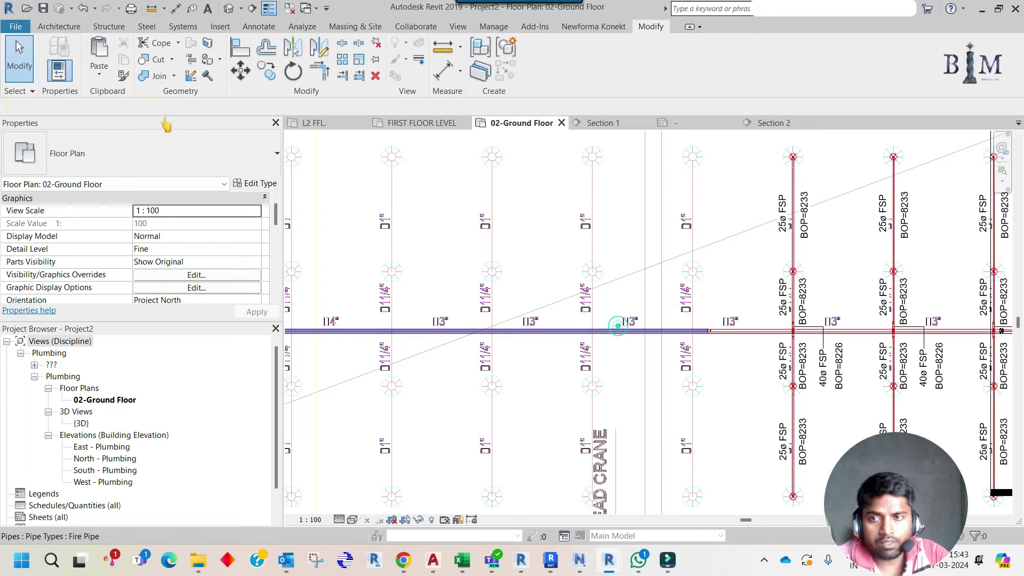
left_click(617, 325)
key("Escape")
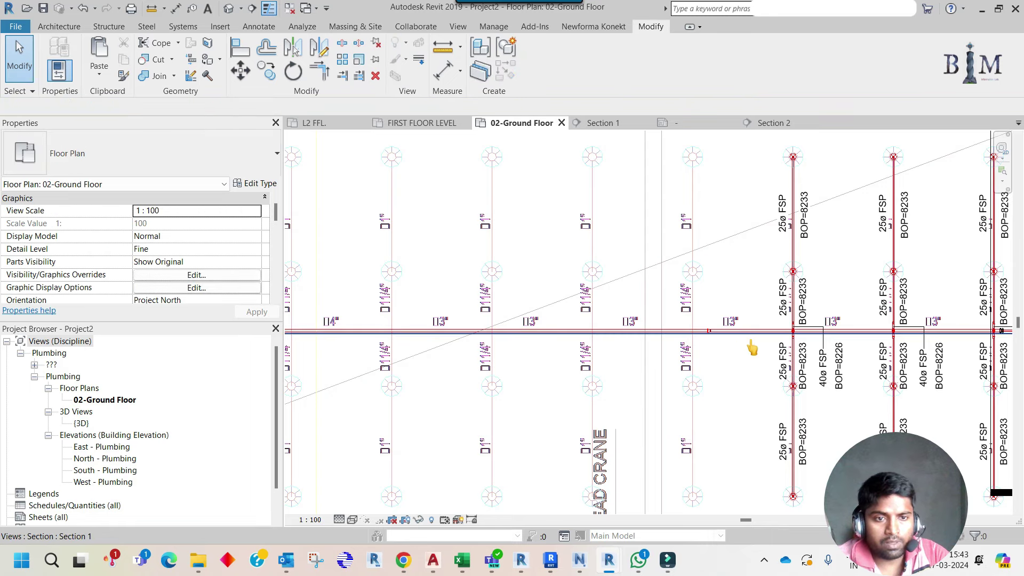
double_click(751, 342)
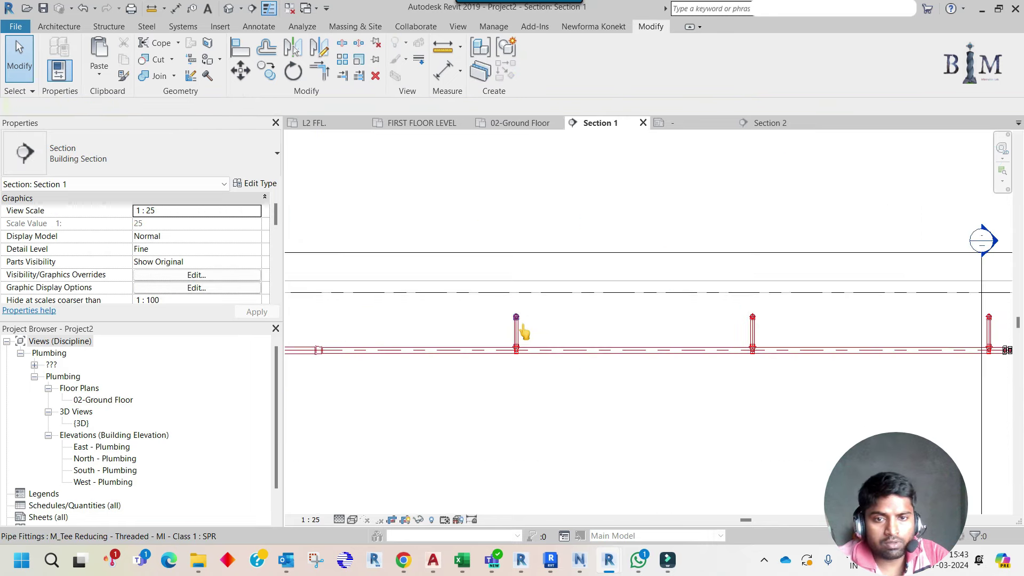
Inspect the pipe and the riser's size and offsets in Section 1
scroll(524, 332, "up", 2)
left_click(515, 356)
key("Escape")
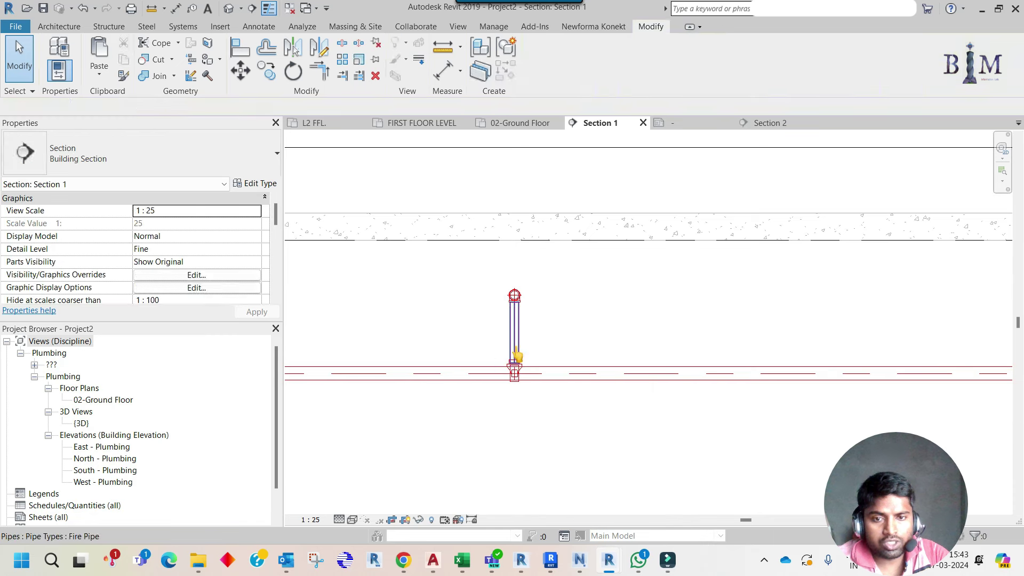
scroll(516, 309, "up", 2)
left_click(516, 309)
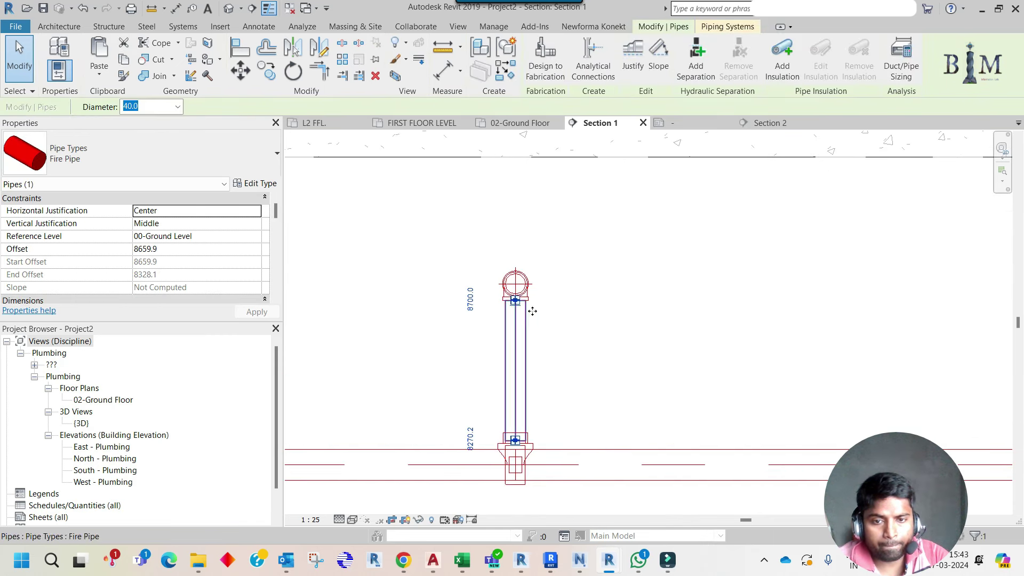
left_click(587, 328)
scroll(587, 329, "down", 1)
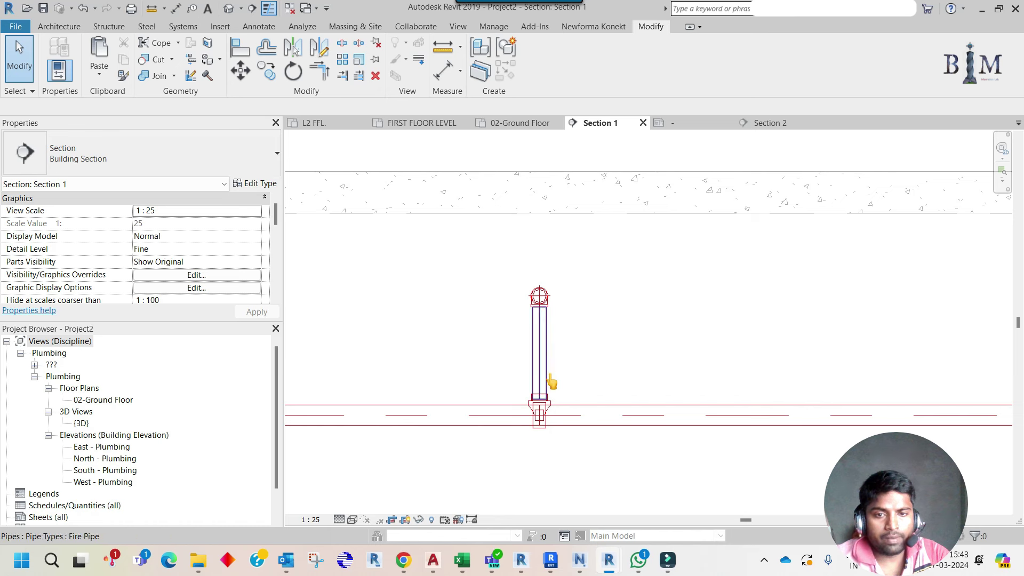
Stretch the horizontal main pipe's end back to the riser's tee, then return to 02-Ground Floor
left_click(512, 405)
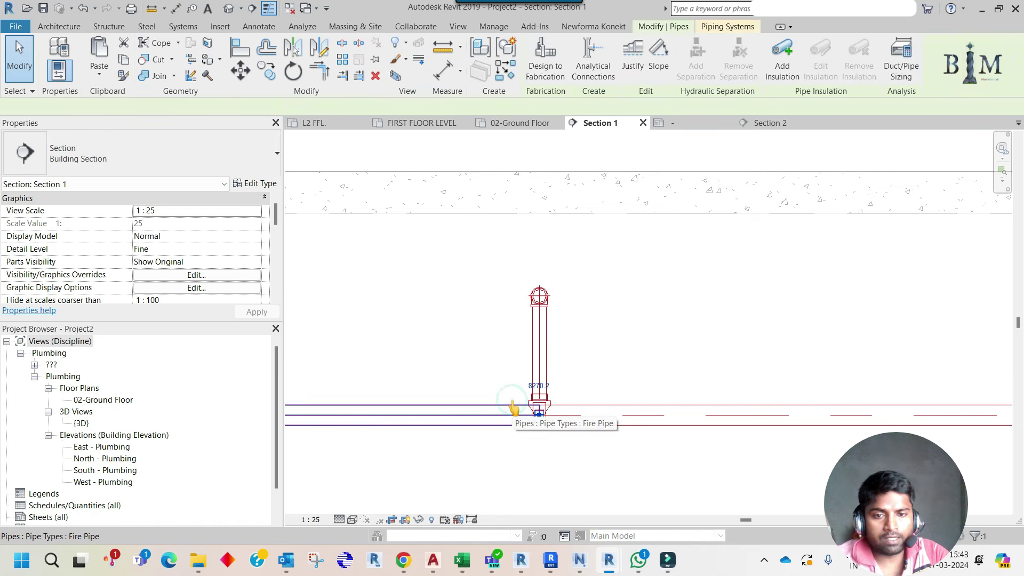
mouse_move(540, 421)
left_mouse_down()
mouse_move(572, 409)
mouse_move(566, 415)
left_mouse_up()
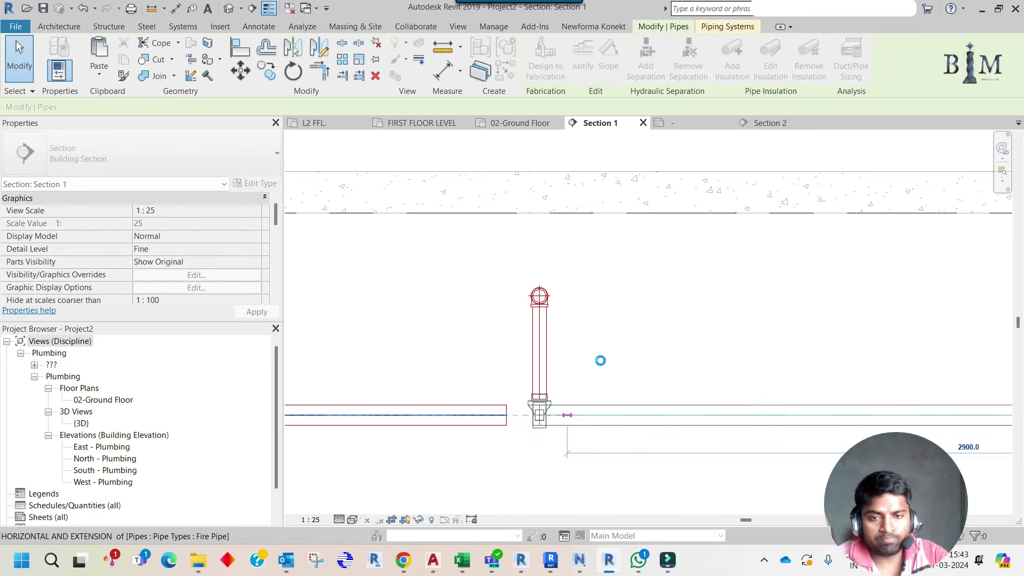
scroll(601, 366, "down", 2)
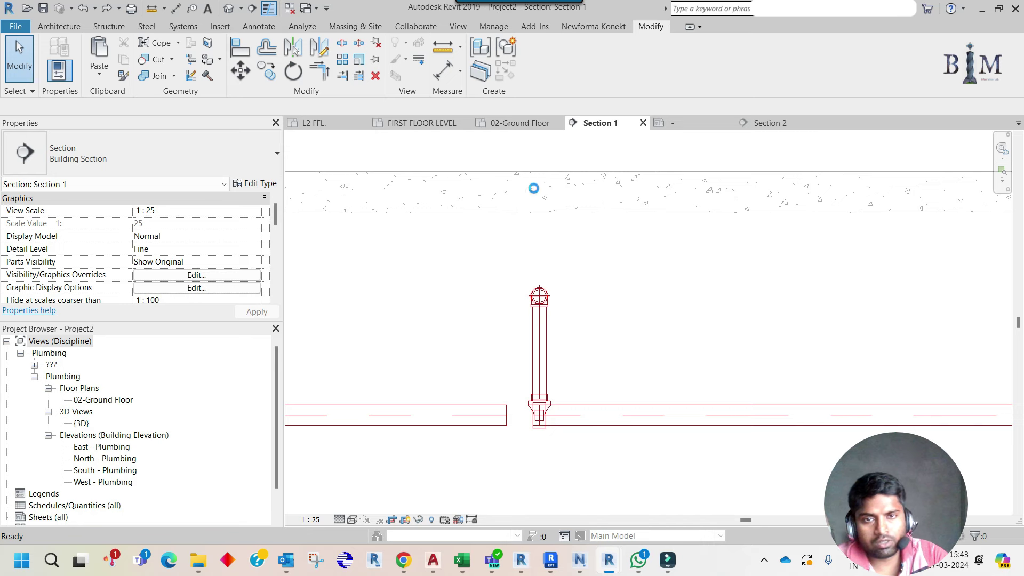
left_click(517, 126)
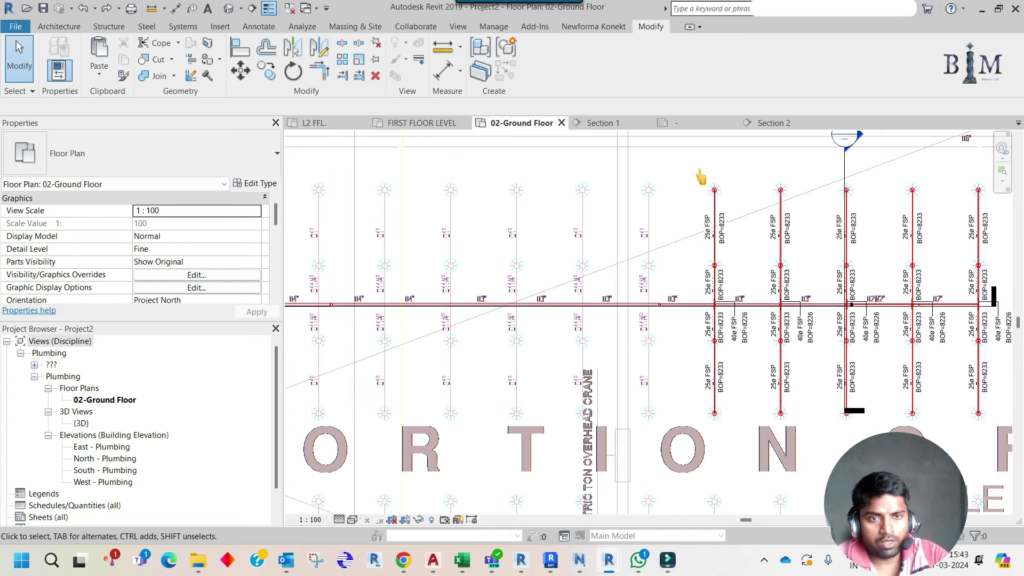
Window-select one sprinkler branch with its pipes and tags, restoring the 37-item selection
left_click_drag(699, 169, 754, 451)
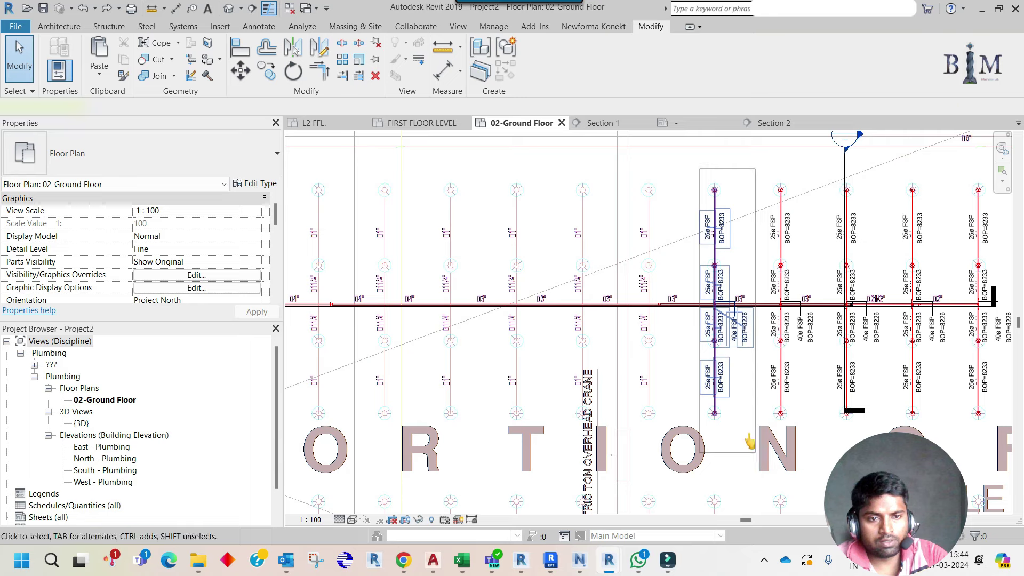
scroll(694, 315, "up", 1)
scroll(694, 315, "up", 1)
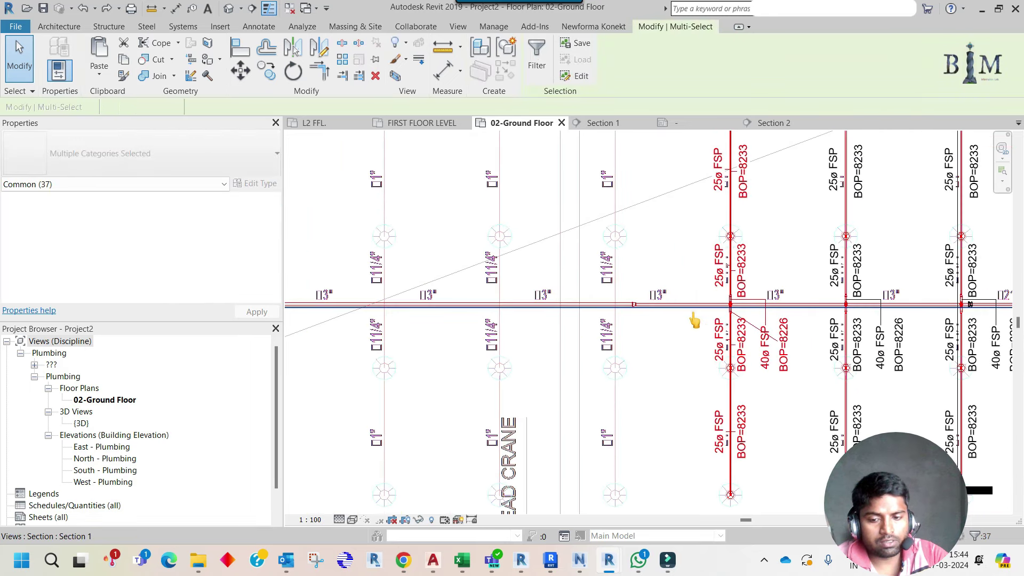
key("ctrl+Tab")
right_click(653, 310)
left_click(696, 369)
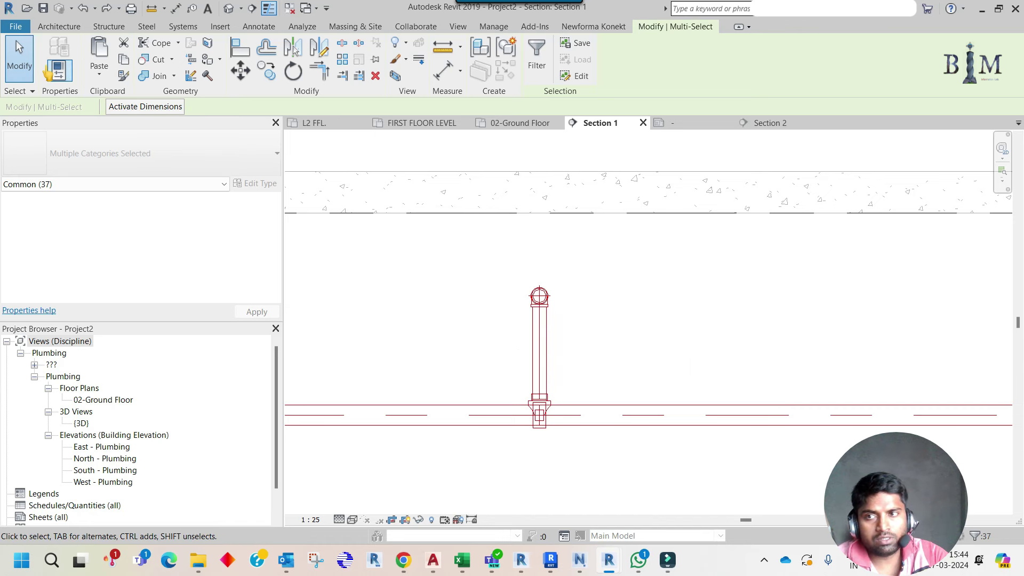
Set the Graphics selection colour to blue in Revit Options
left_click(16, 27)
left_click(204, 364)
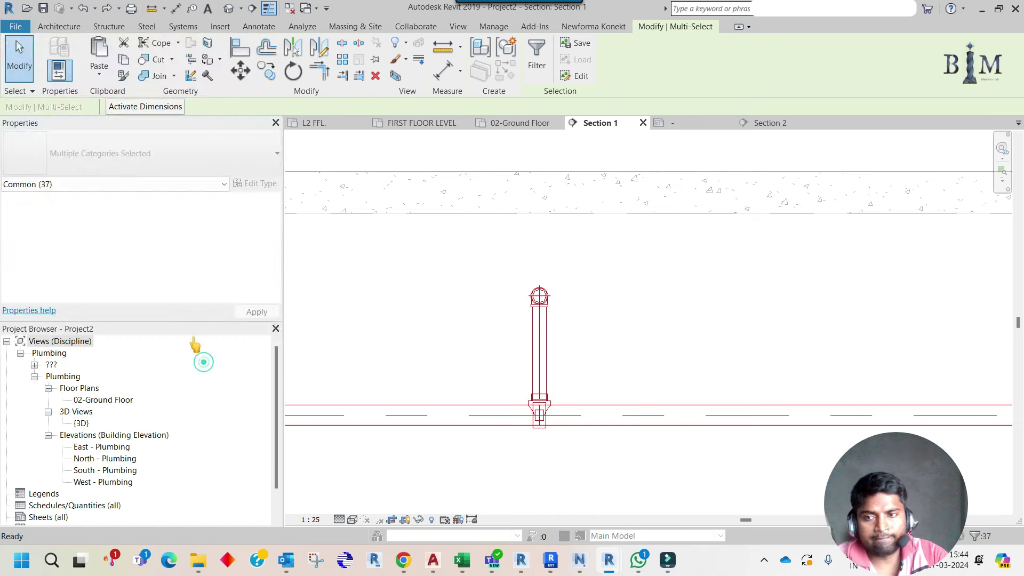
left_click(175, 118)
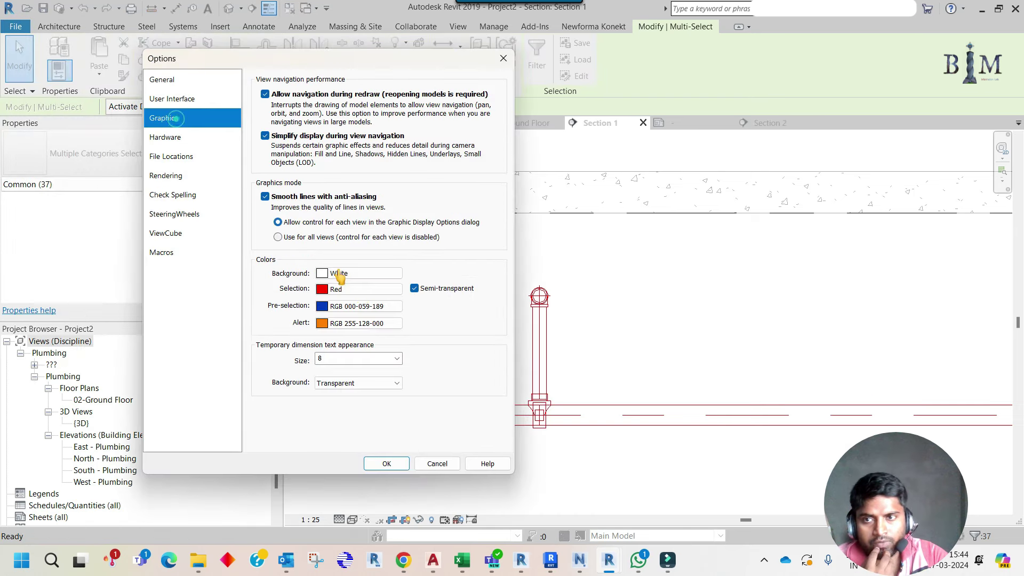
left_click(343, 290)
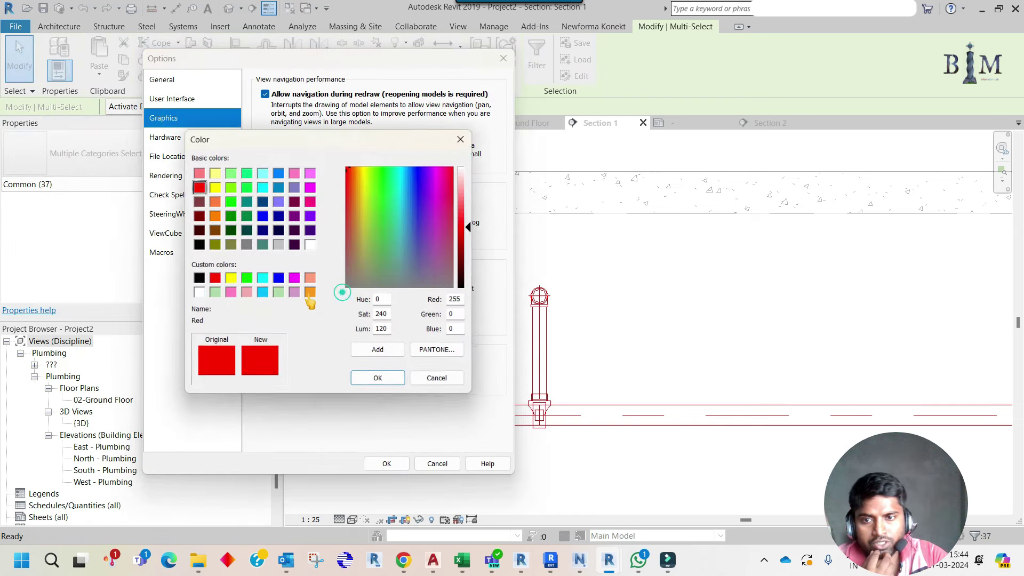
left_click(277, 278)
left_click(376, 379)
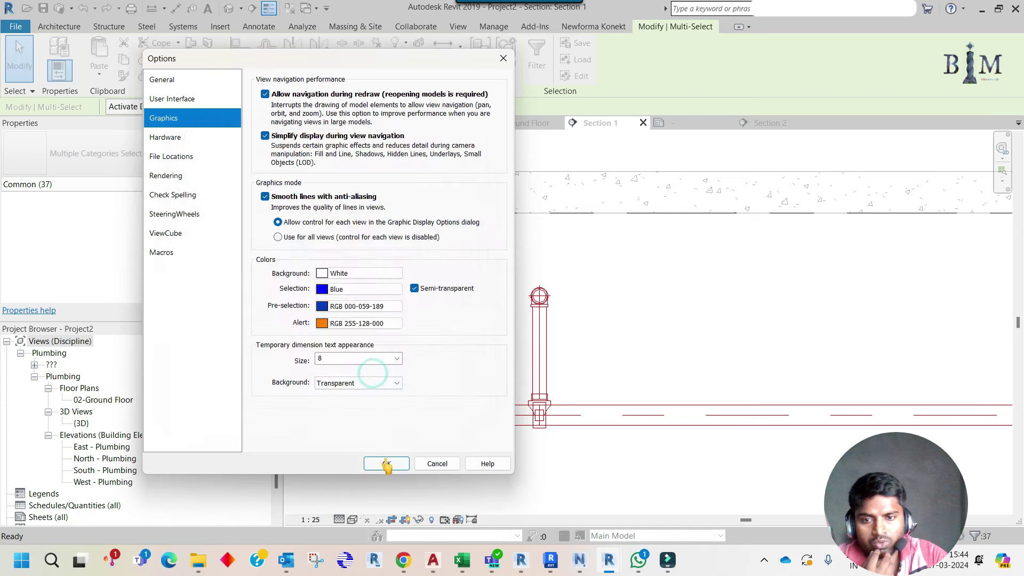
left_click(386, 464)
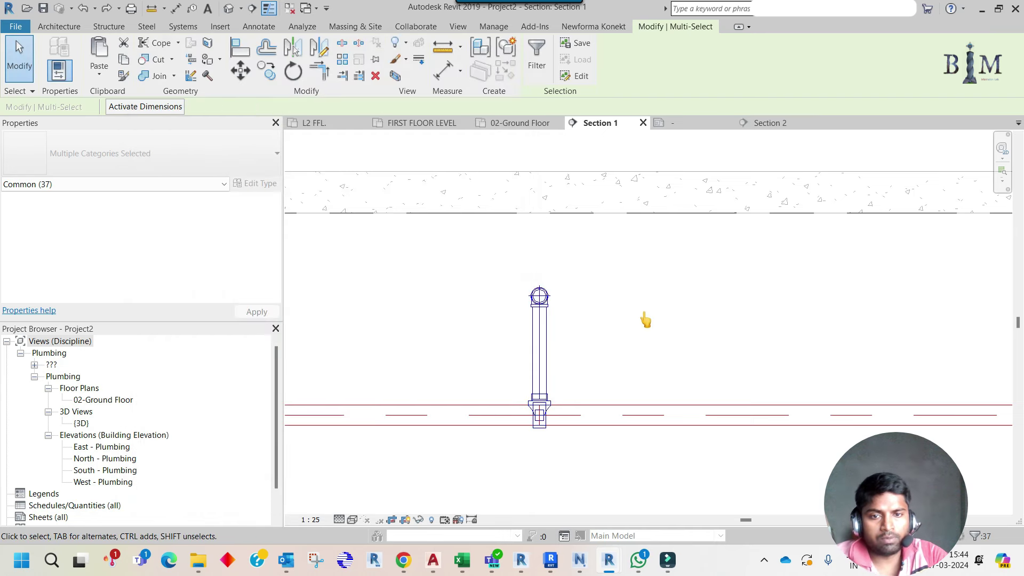
scroll(642, 319, "down", 2)
scroll(625, 328, "down", 2)
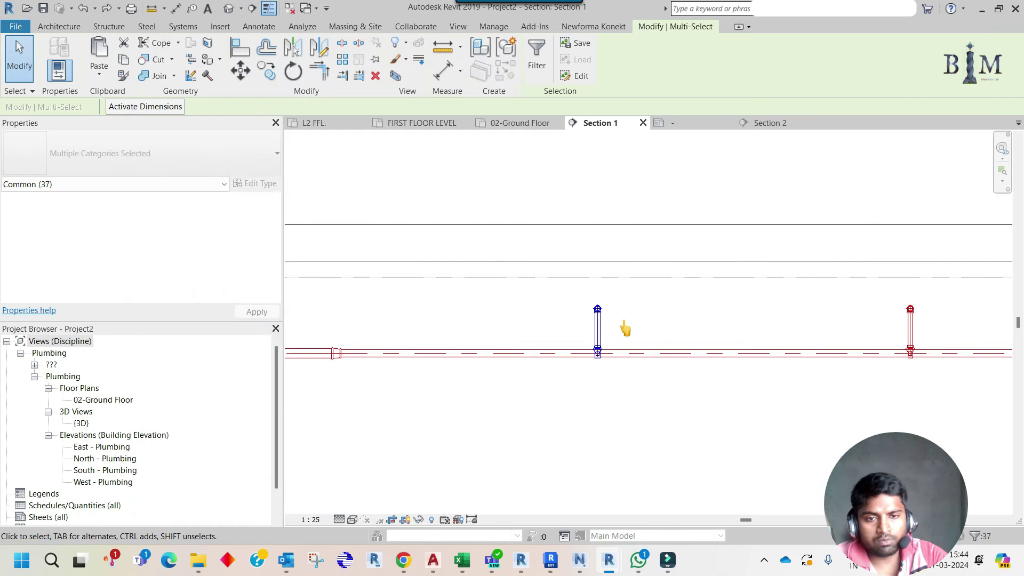
scroll(625, 329, "down", 2)
Copy the branch group 3000 mm along the main in plan, then open Section 1 to check it
left_click(525, 123)
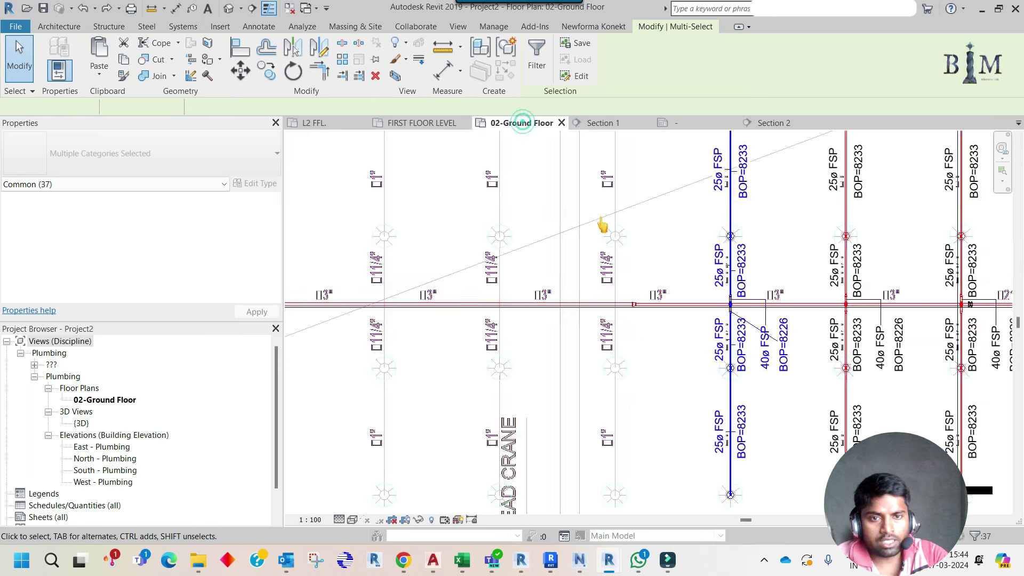
scroll(733, 324, "down", 2)
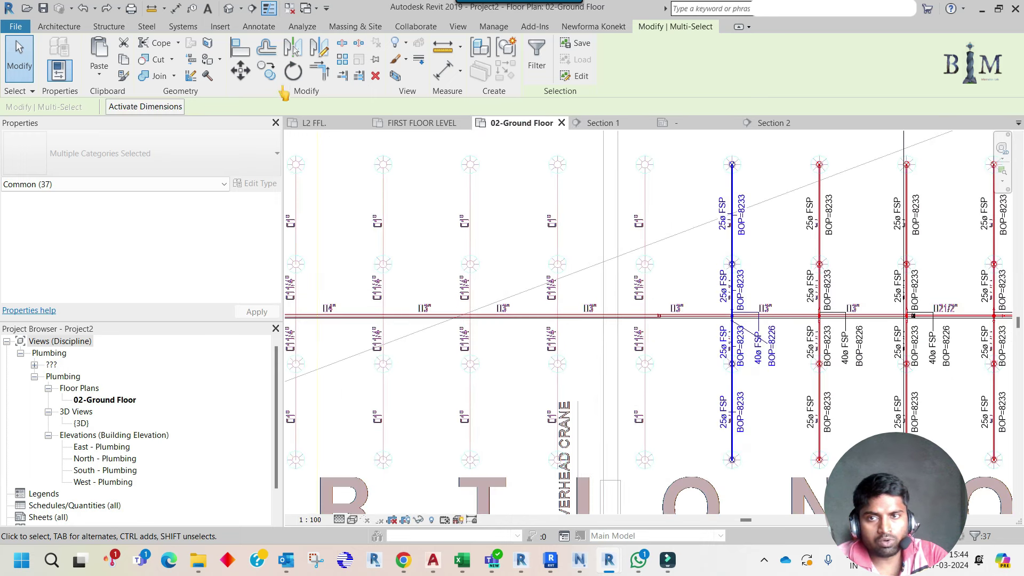
left_click(267, 71)
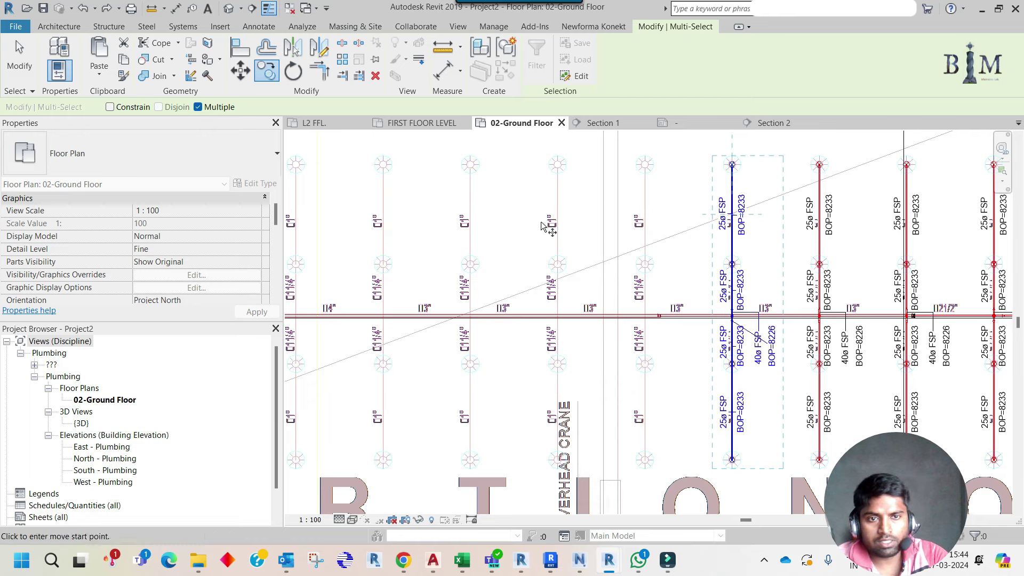
scroll(731, 213, "up", 2)
scroll(733, 206, "up", 2)
left_click(723, 204)
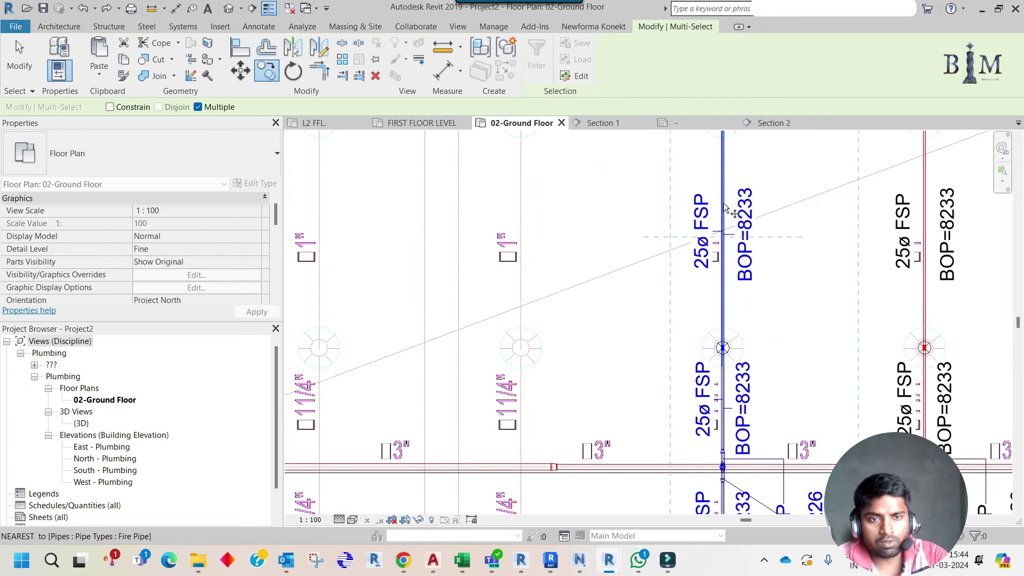
scroll(722, 203, "up", 2)
middle_click_drag(456, 203, 613, 201)
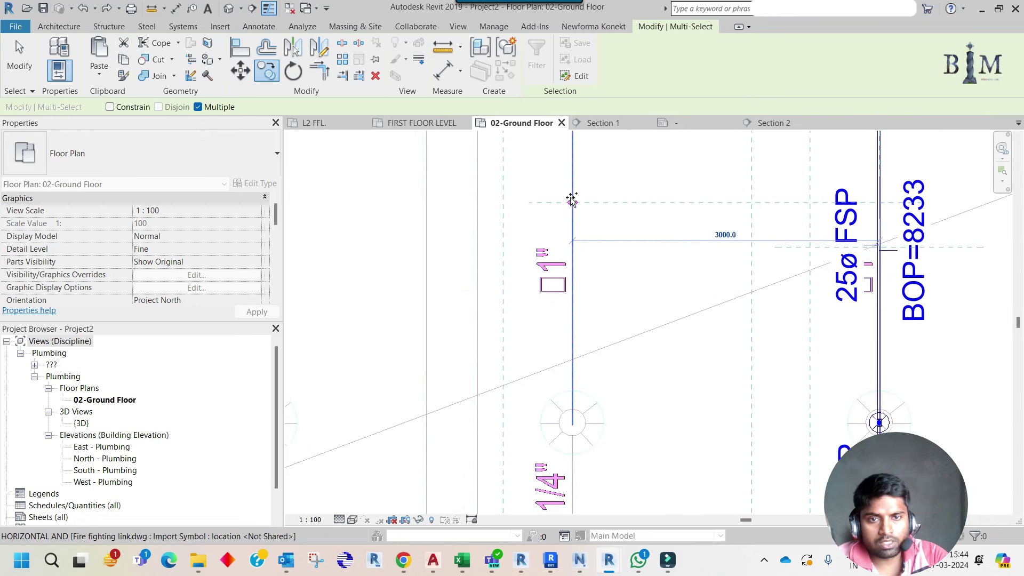
left_click(570, 199)
scroll(570, 198, "down", 5)
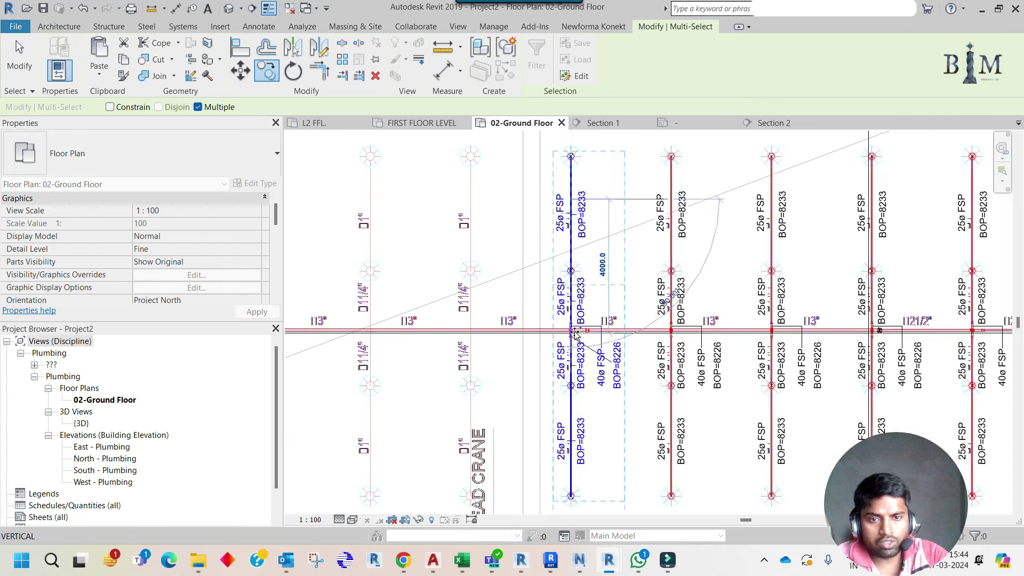
key("Escape")
key("Escape")
double_click(612, 344)
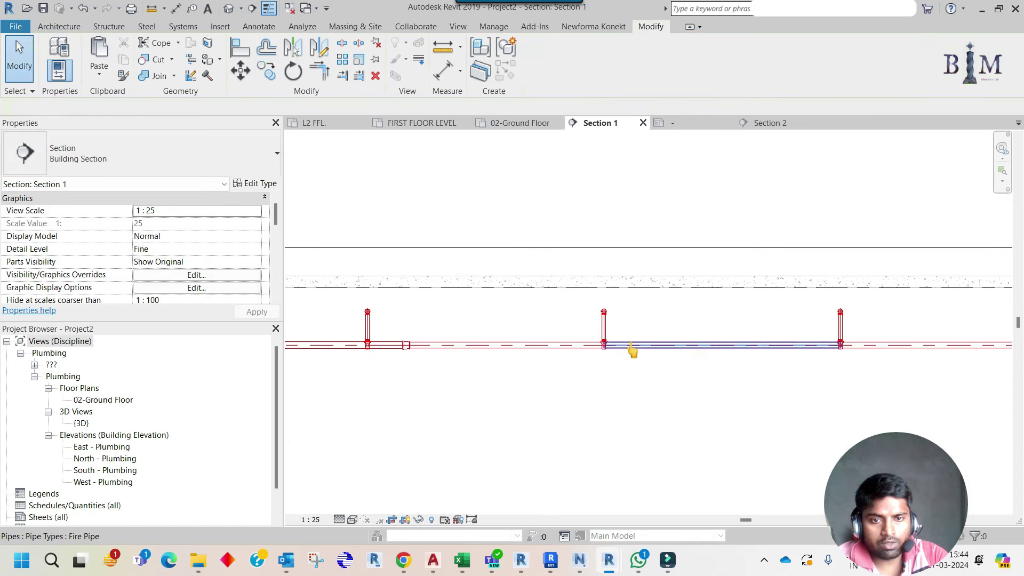
Change the Victaulic tee's main size from 65 to 80
scroll(627, 323, "up", 5)
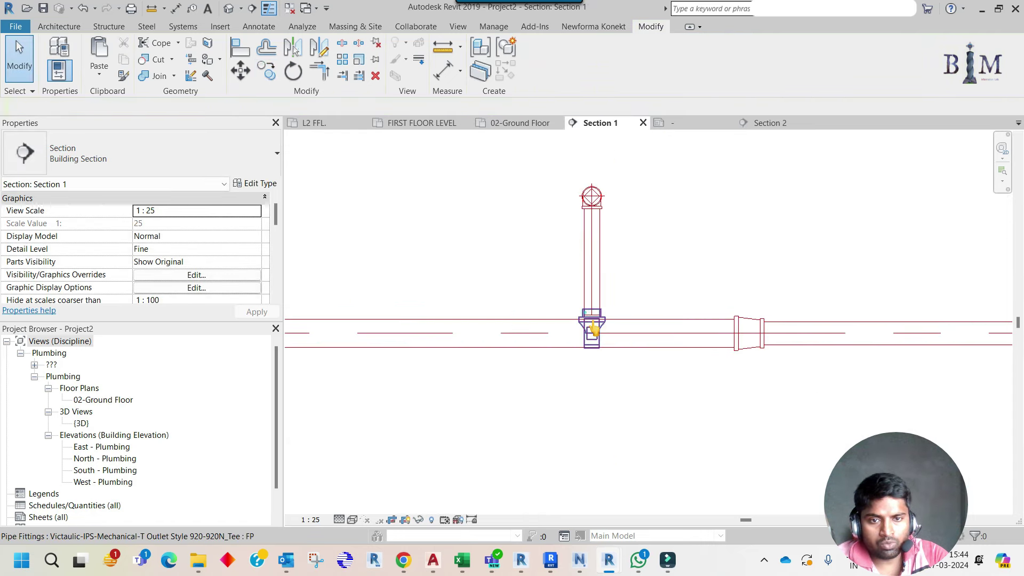
left_click(571, 323)
left_click(571, 320)
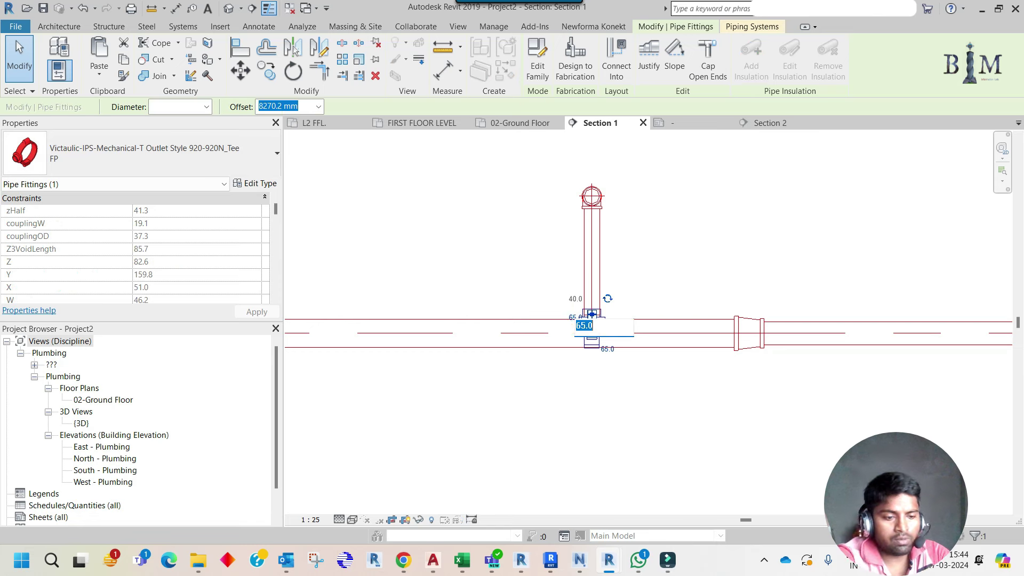
key("Return")
key("Escape")
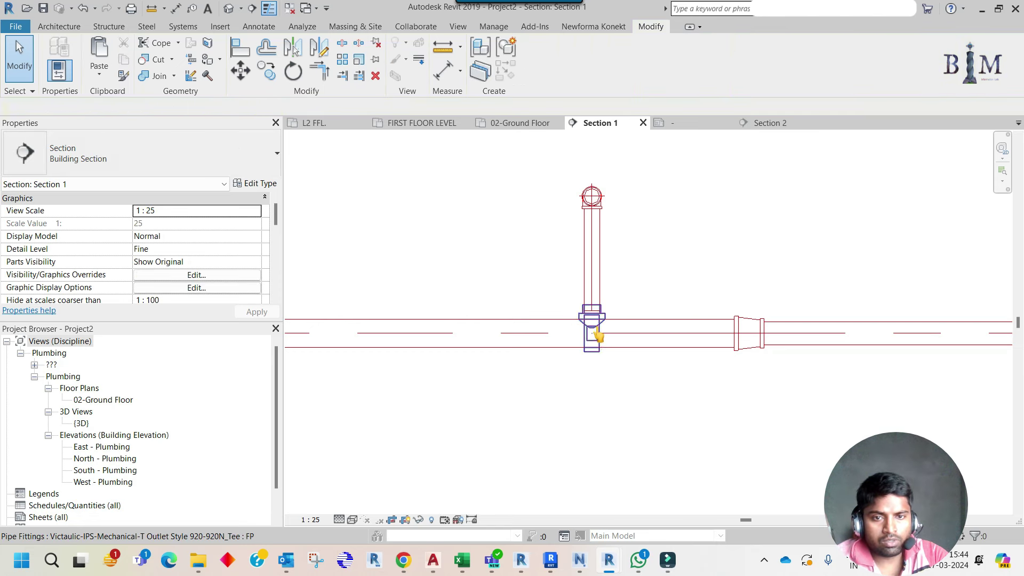
Split the main pipe beside the tee with SL and delete the inserted coupling
key("s")
key("l")
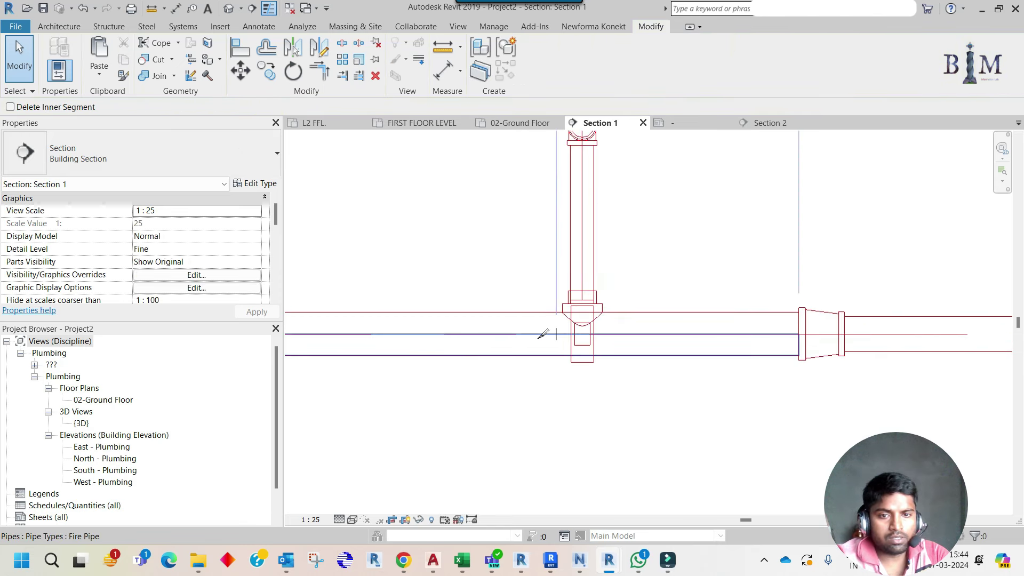
left_click(528, 335)
key("Escape")
left_click(528, 343)
key("Delete")
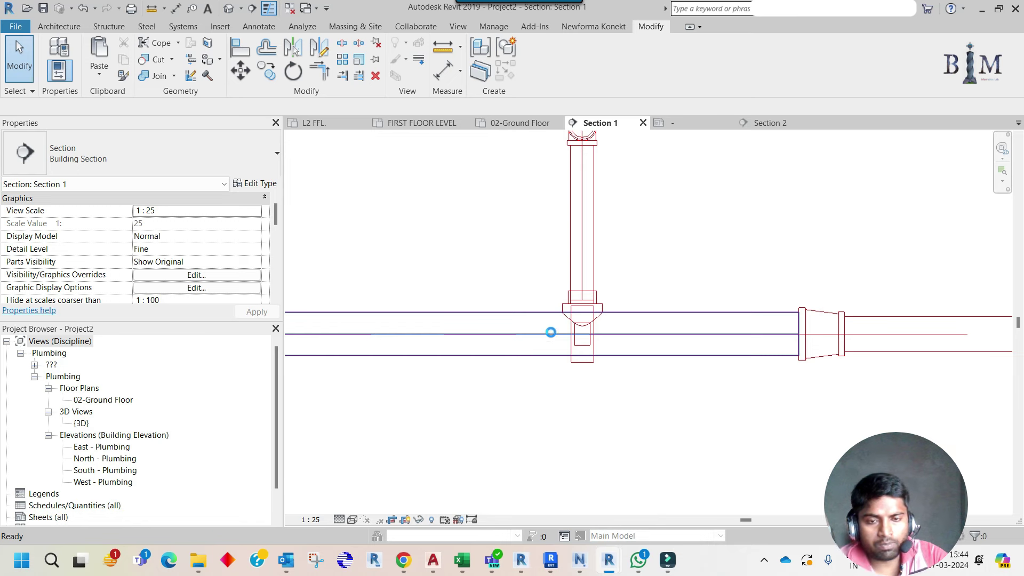
Pull the right main pipe's end back toward the tee, dismissing the cannot-connect error
left_click(552, 334)
left_click_drag(537, 331, 633, 334)
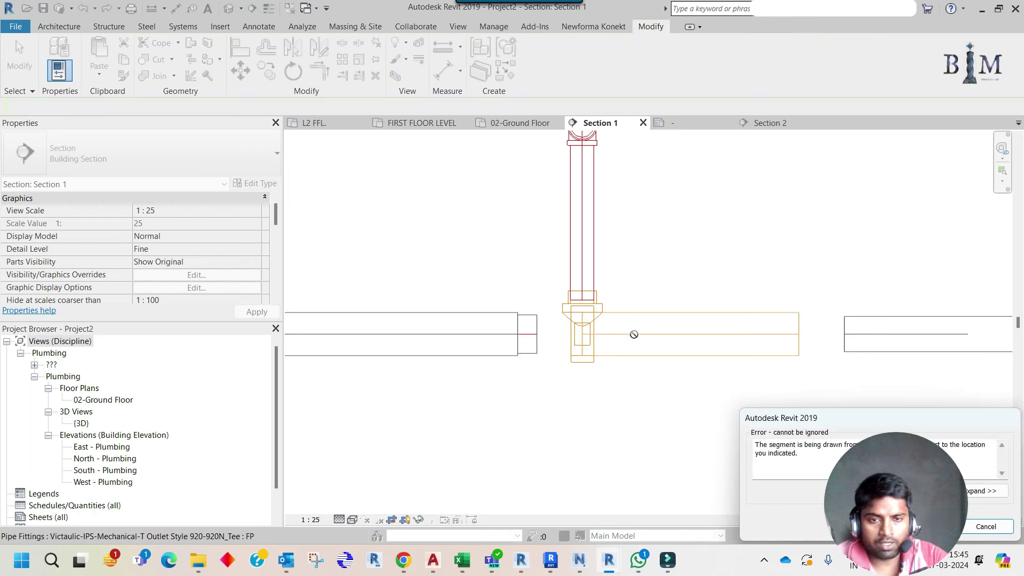
key("Escape")
left_click_drag(537, 334, 622, 334)
left_click(605, 342)
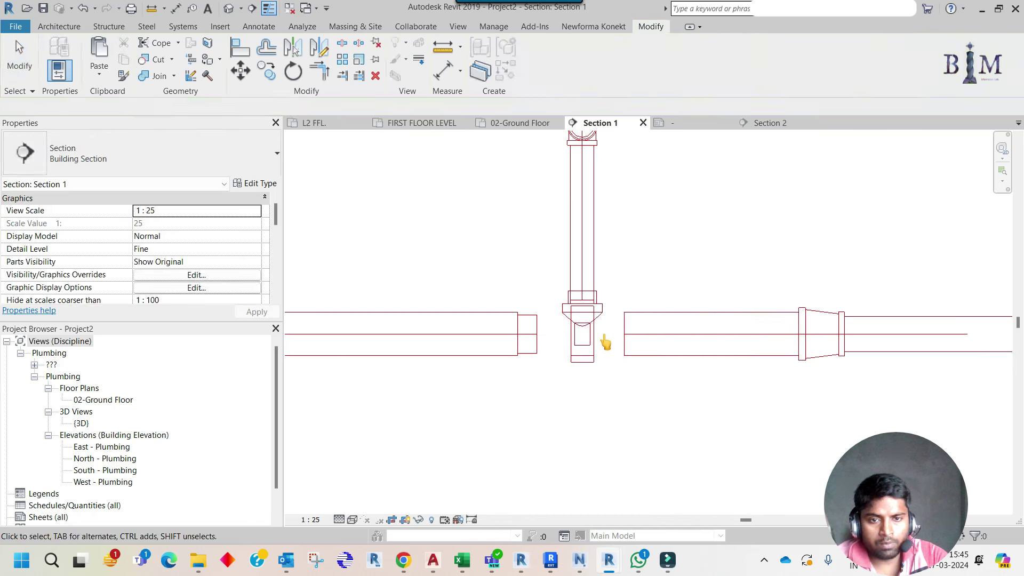
Try Align (AL) and a detail reference line (DL), cancelling both
key("a")
key("l")
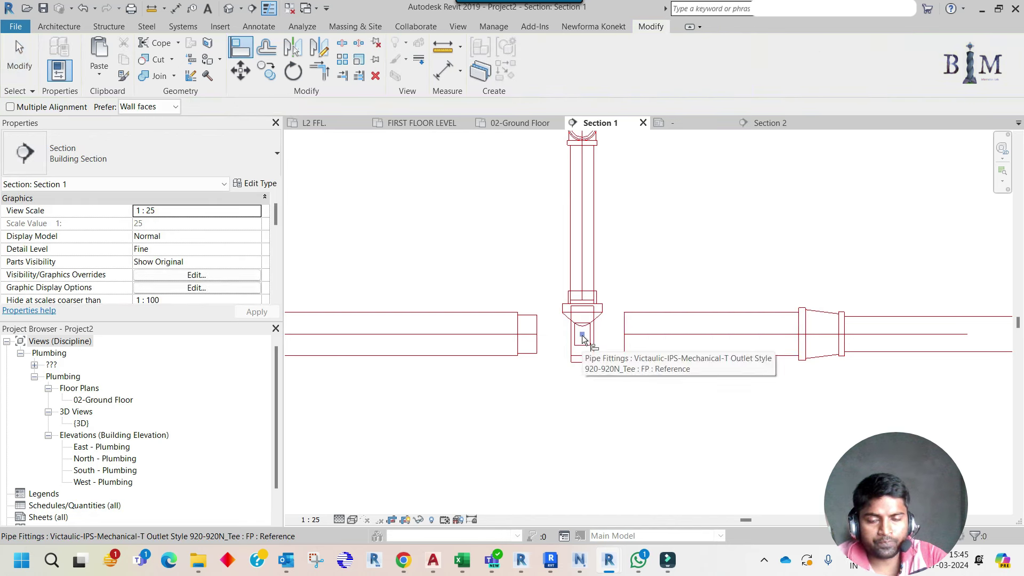
key("Escape")
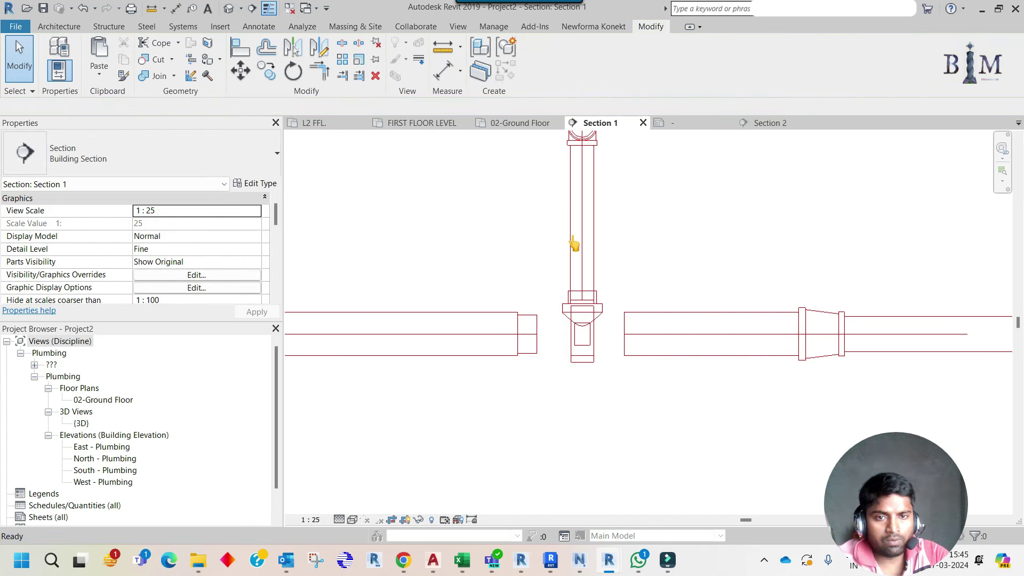
key("d")
key("l")
left_click(582, 223)
key("Escape")
key("Escape")
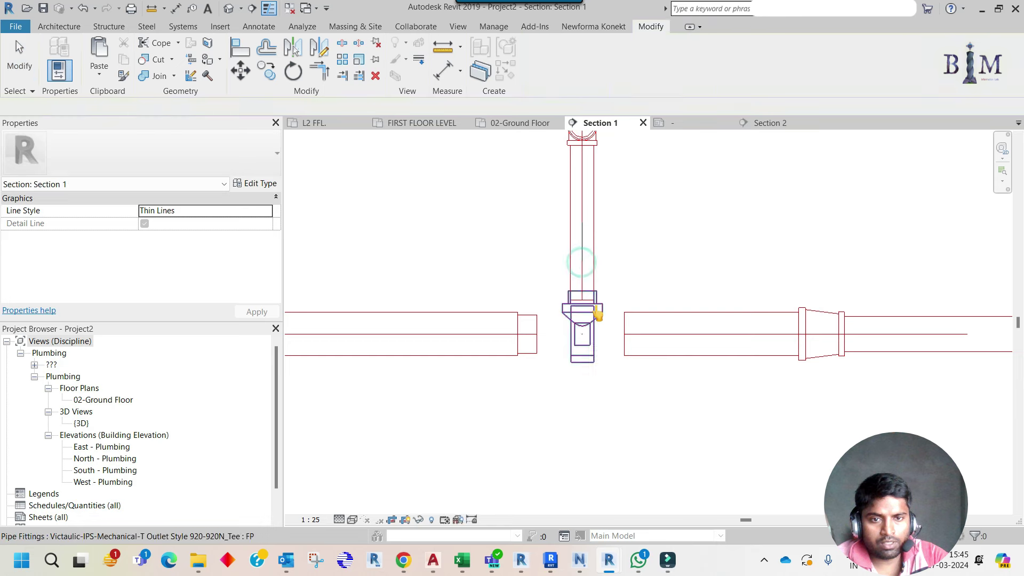
Move the tee and riser right, align them to the dashed reference, then undo the alignment
left_click(595, 332)
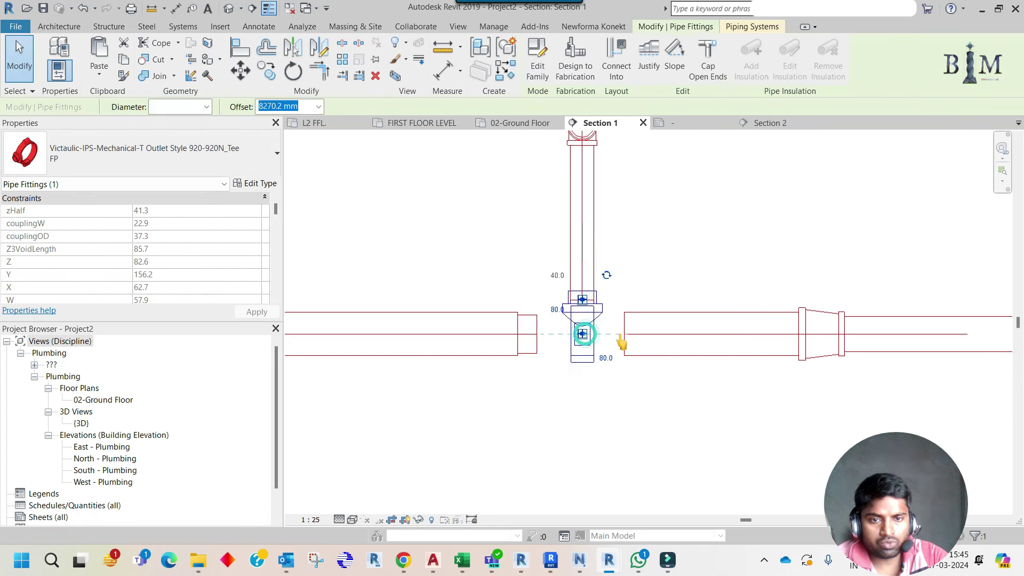
left_click_drag(575, 336, 617, 337)
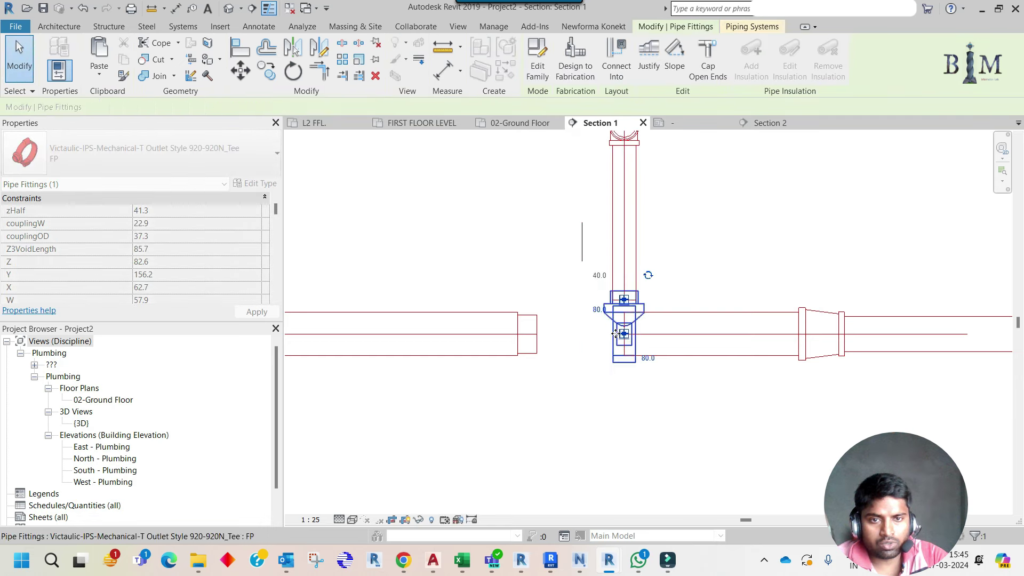
key("a")
key("l")
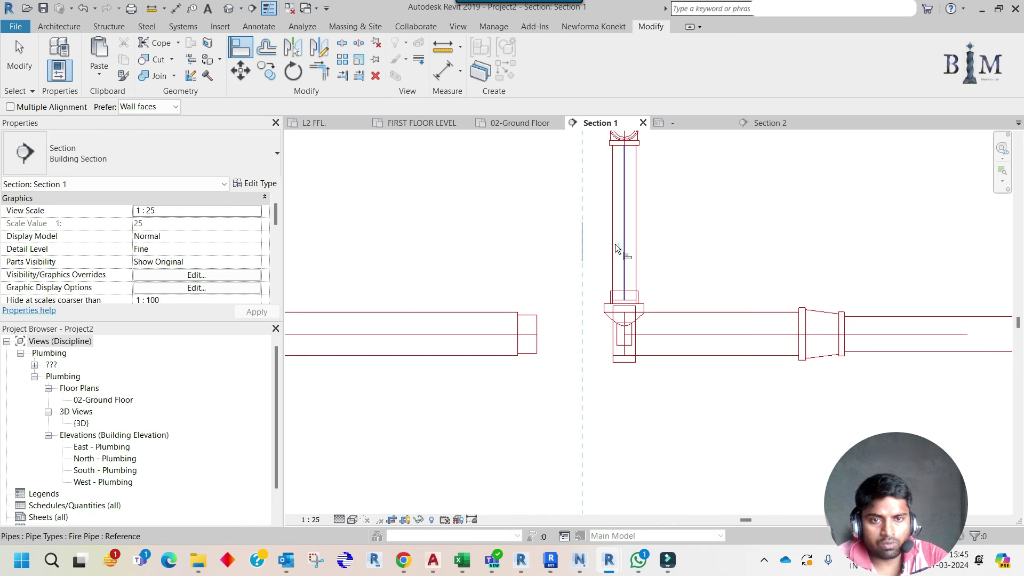
left_click(615, 246)
key("Escape")
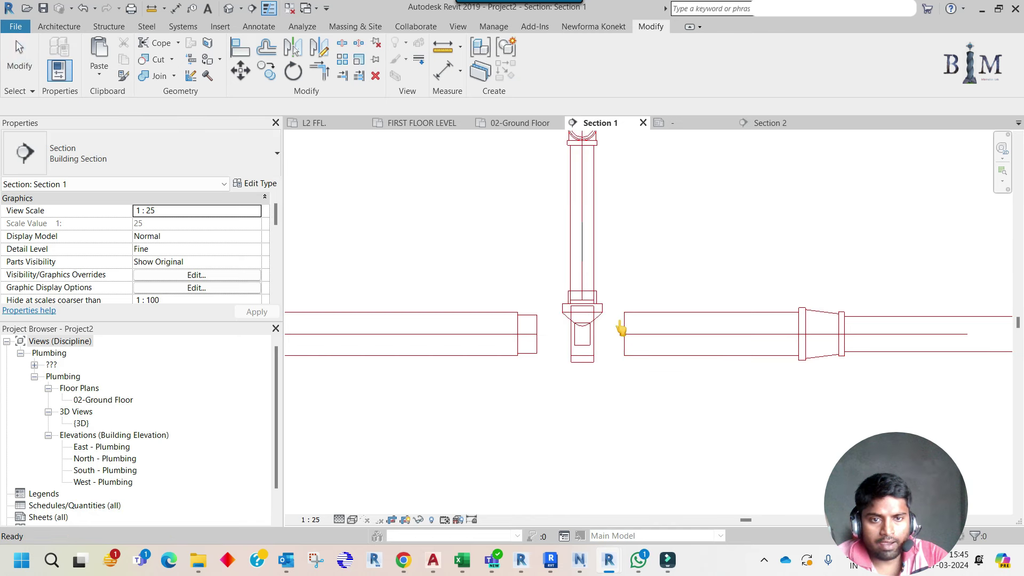
key("ctrl+z")
Check the tee and delete the leftover fitting on the left pipe's end
left_click(628, 342)
scroll(626, 342, "up", 2)
scroll(623, 341, "up", 2)
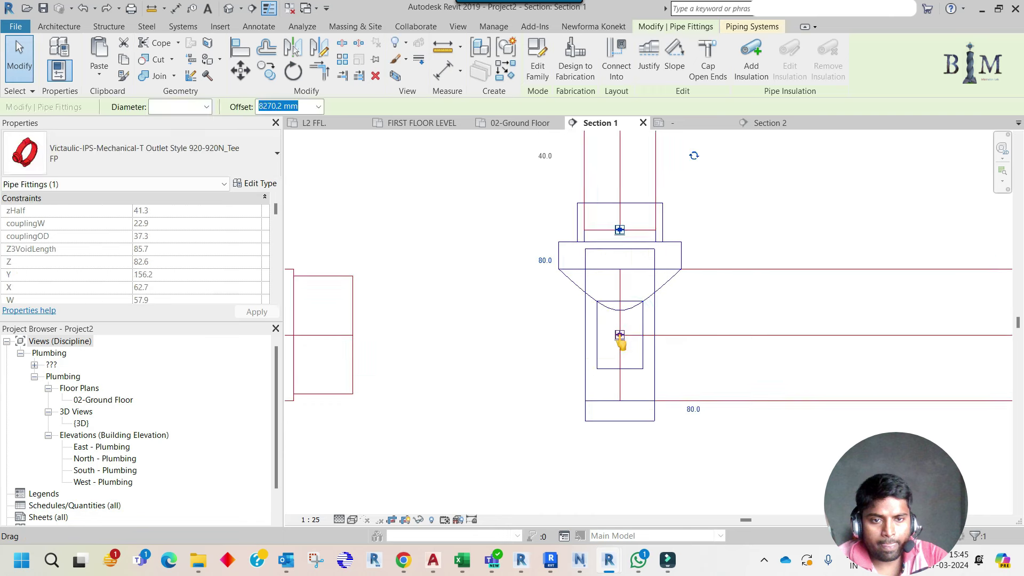
key("Escape")
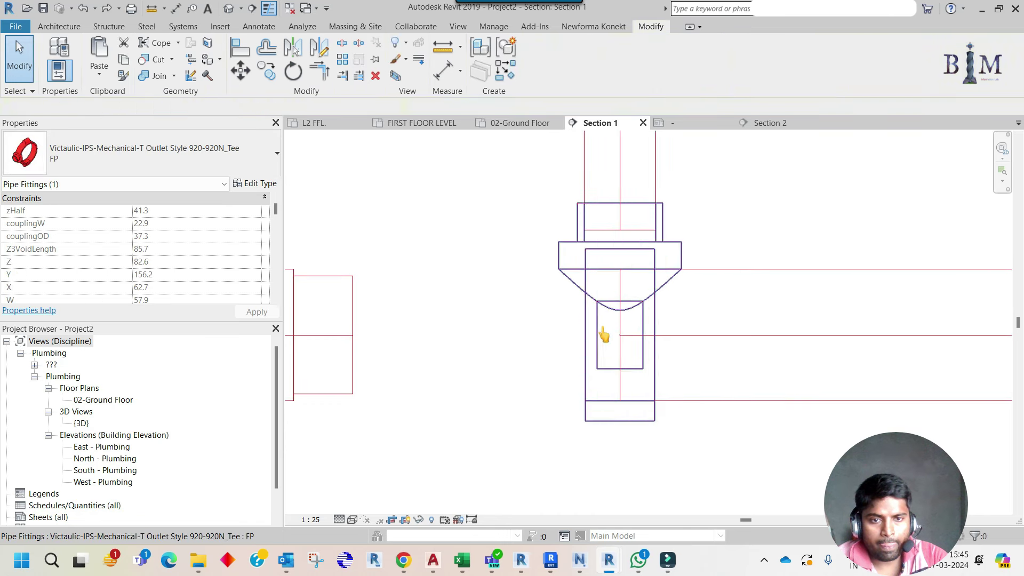
scroll(603, 334, "down", 3)
scroll(533, 341, "down", 1)
left_click(520, 337)
key("Delete")
Extend and reconnect both the left and right main pipe ends to the tee
left_click(502, 331)
left_click_drag(501, 331, 607, 329)
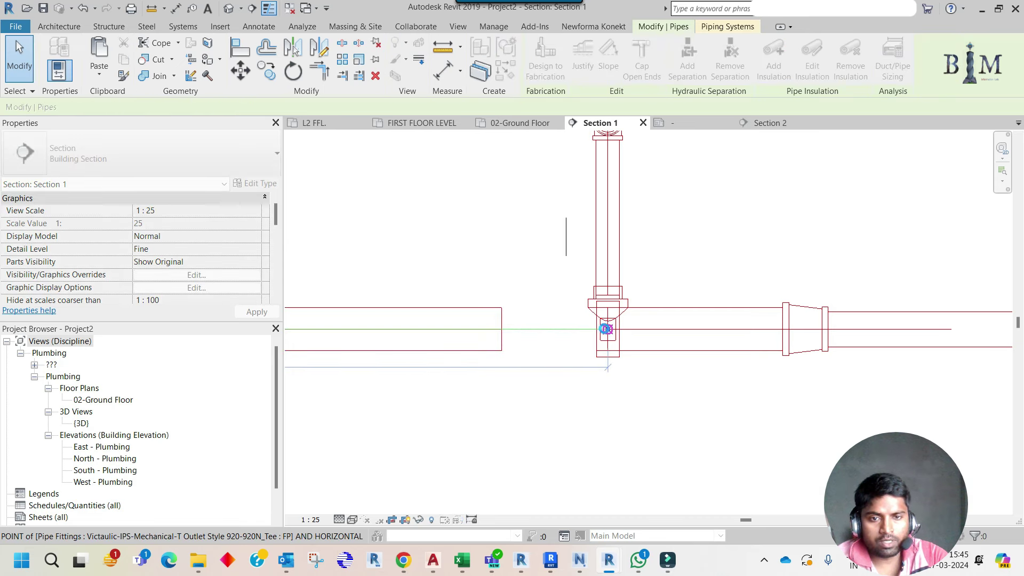
left_click_drag(605, 329, 606, 330)
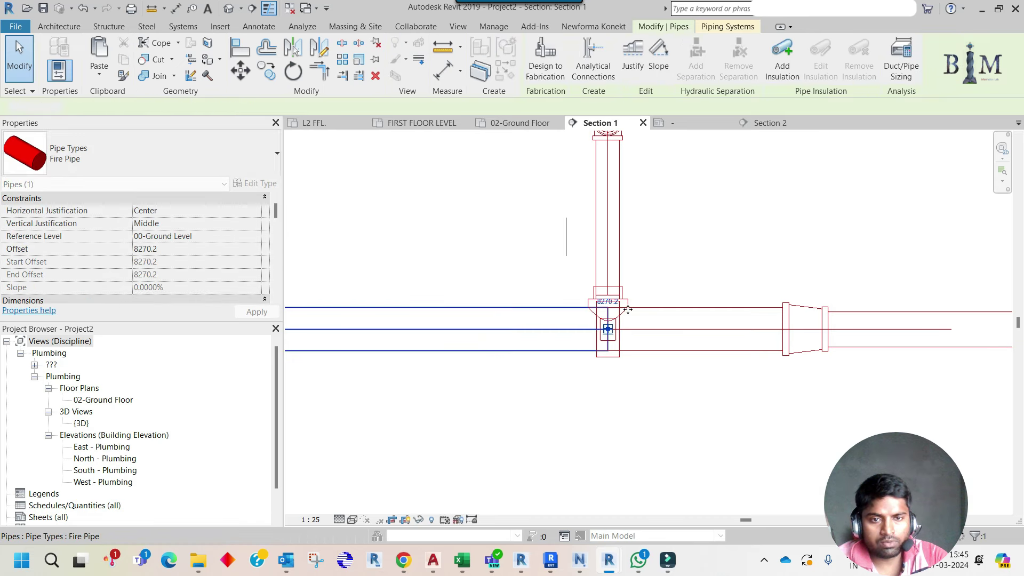
key("Escape")
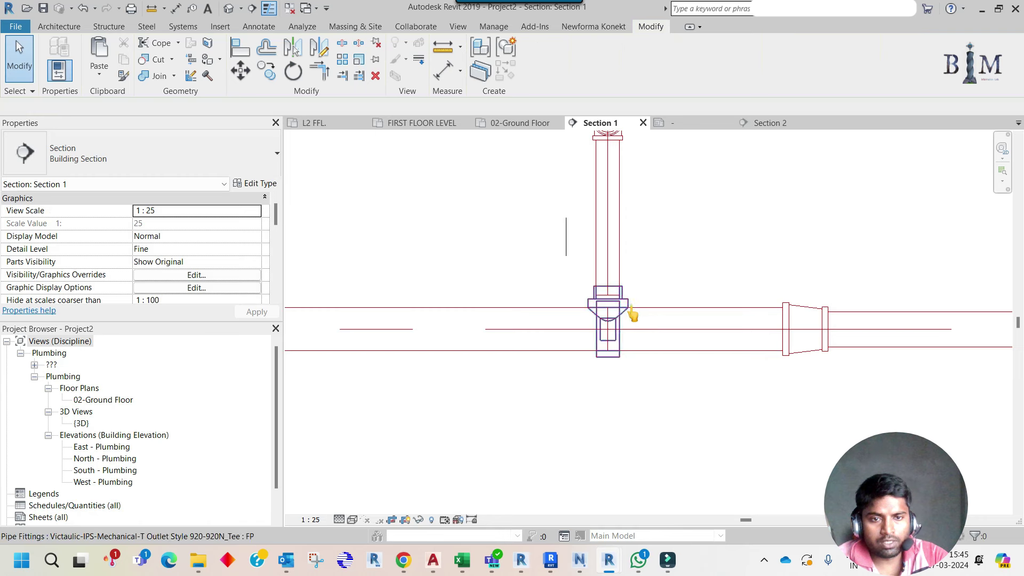
left_click(610, 328)
scroll(609, 328, "up", 2)
scroll(610, 328, "up", 1)
key("Escape")
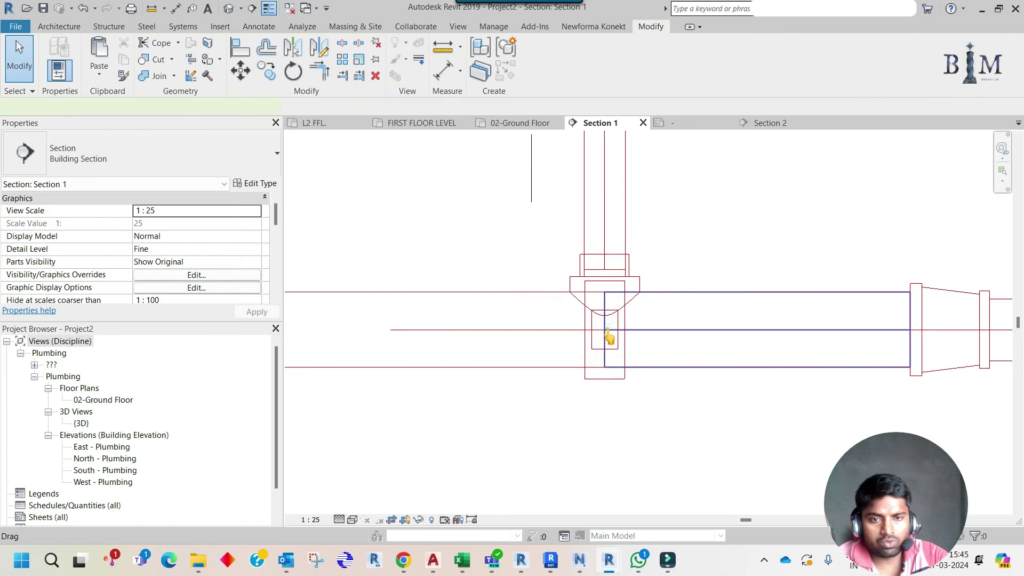
left_click_drag(610, 336, 605, 329)
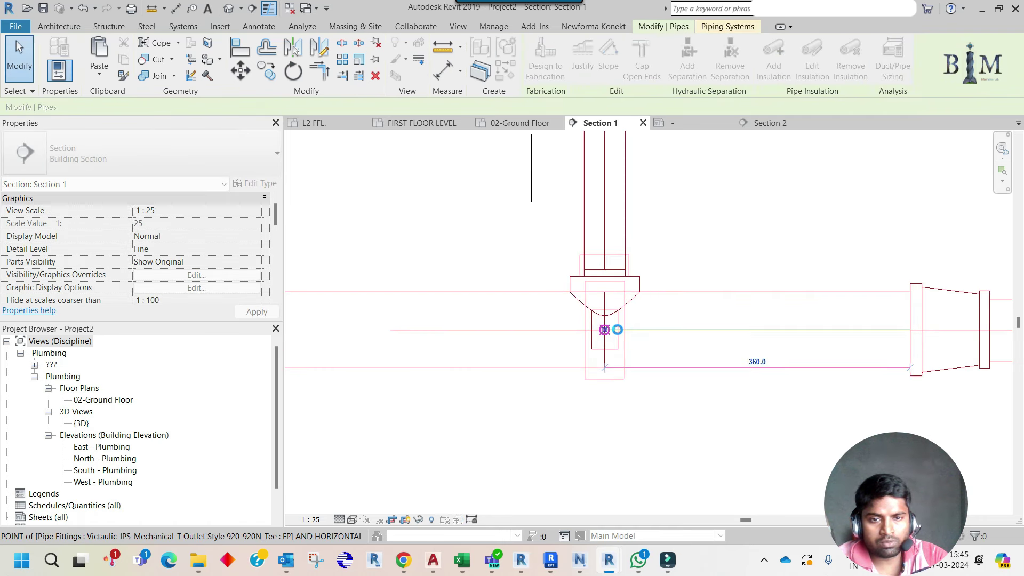
left_click_drag(605, 329, 605, 329)
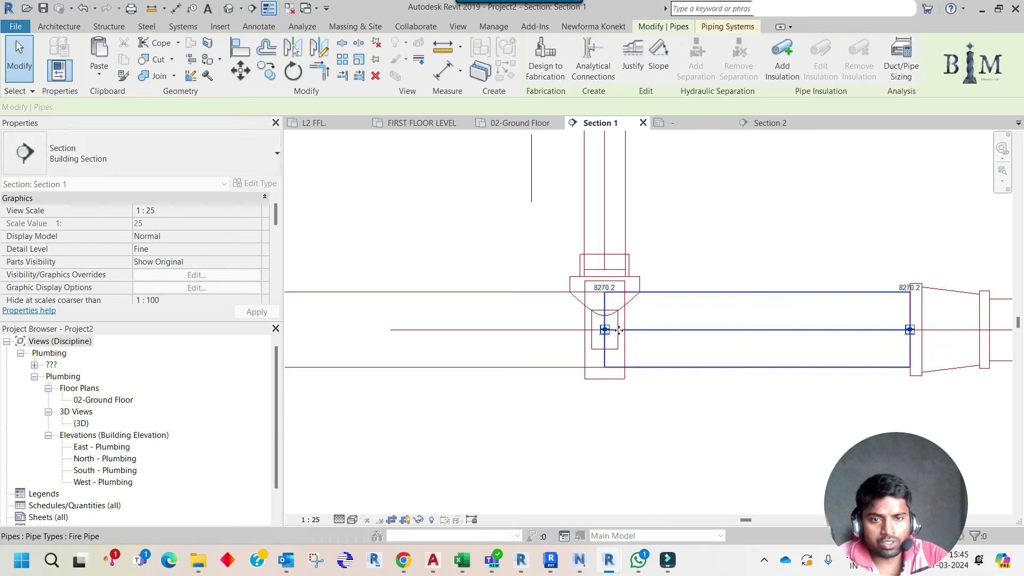
key("Escape")
scroll(605, 325, "down", 3)
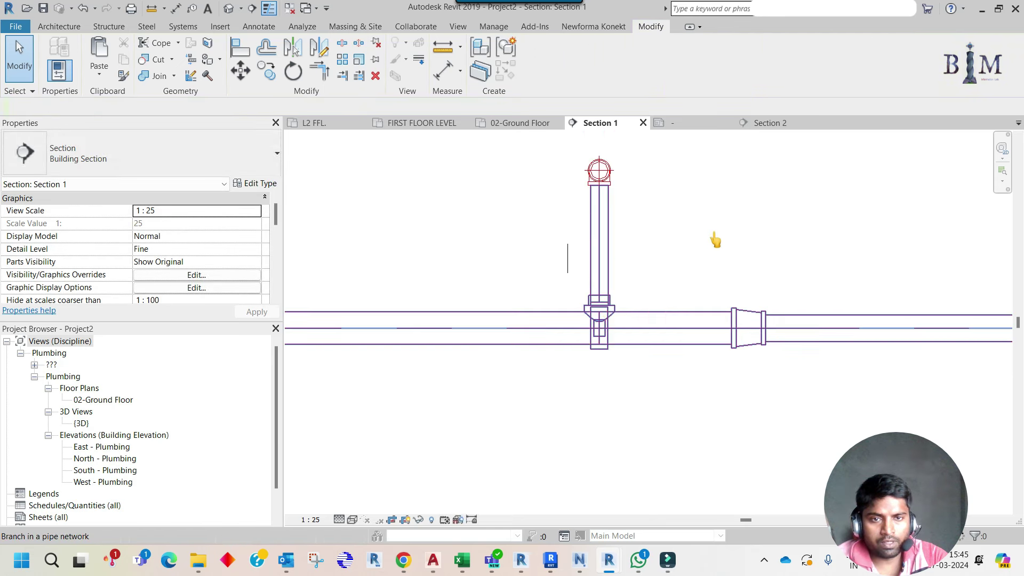
Align the vertical branch riser to the reference line with AL, then Tab-select the network
key("a")
key("l")
left_click(568, 261)
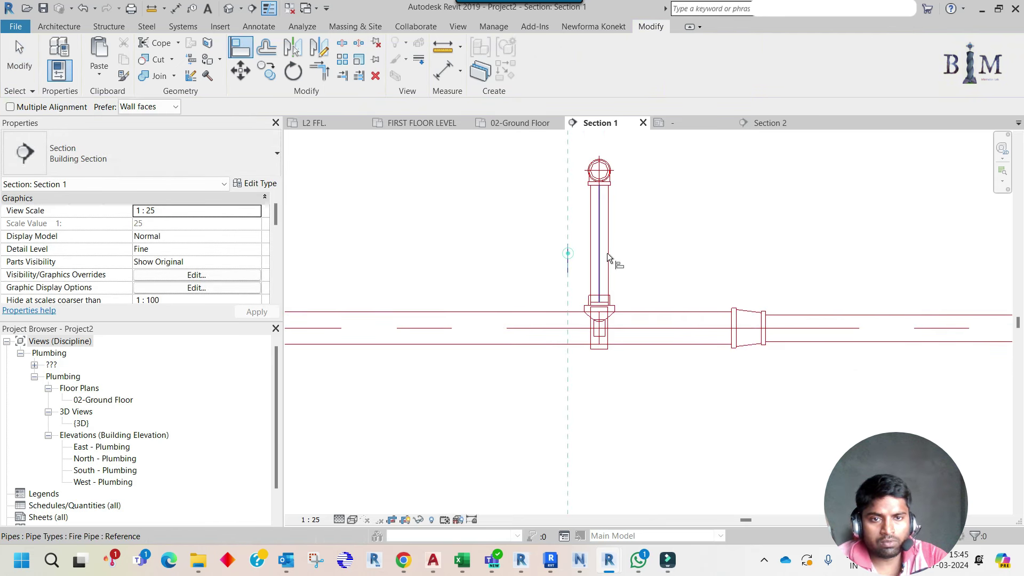
left_click(607, 256)
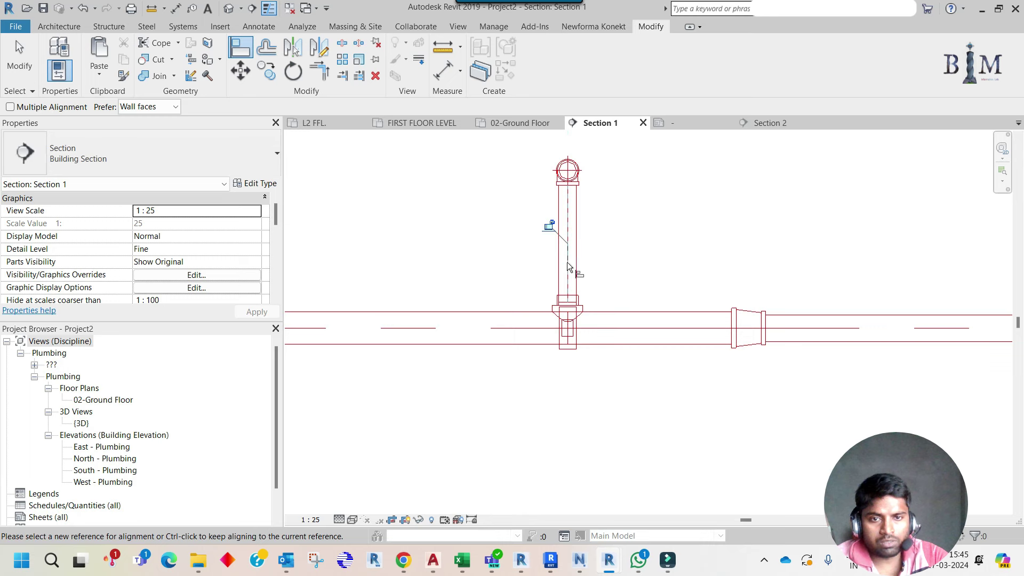
key("Escape")
key("Tab")
scroll(577, 313, "down", 2)
scroll(628, 256, "down", 2)
scroll(628, 256, "down", 2)
scroll(559, 300, "down", 2)
scroll(710, 295, "down", 2)
scroll(718, 297, "down", 1)
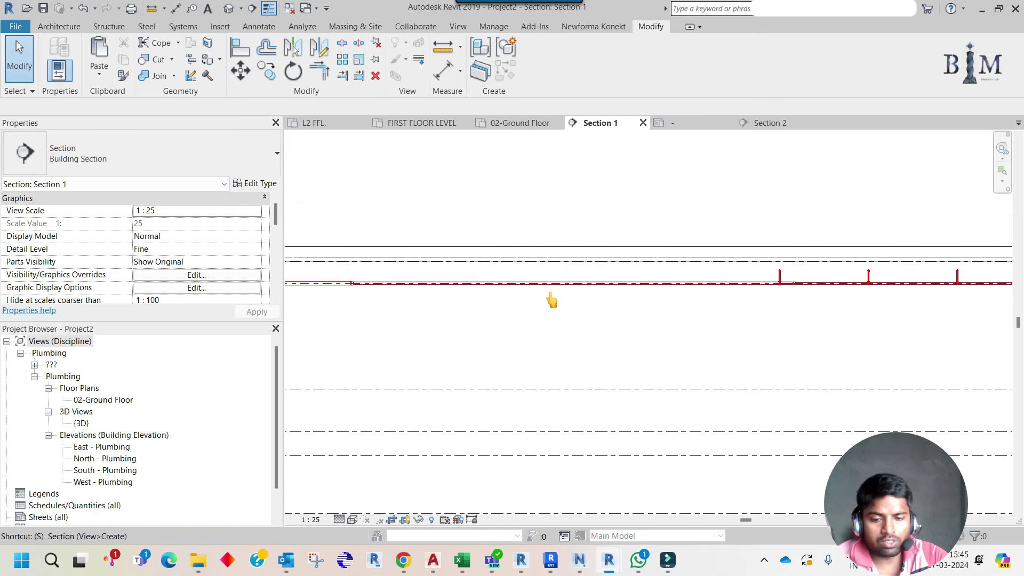
Shorten the main pipe in Section 1 by dragging its end leftward
scroll(739, 285, "up", 1)
scroll(739, 285, "up", 1)
left_click(731, 286)
key("Escape")
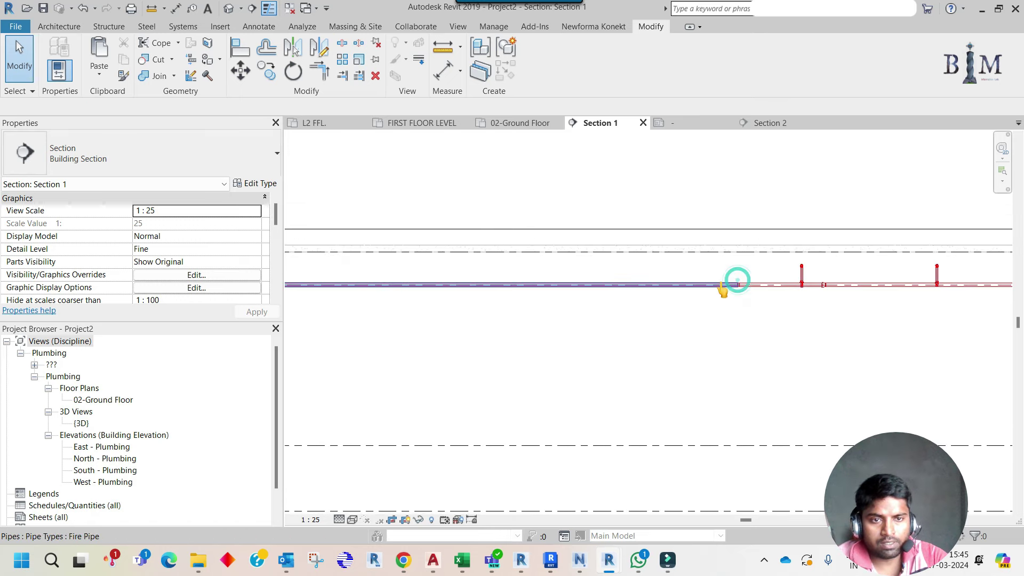
left_click_drag(739, 293, 349, 292)
key("p")
key("i")
left_click(350, 292)
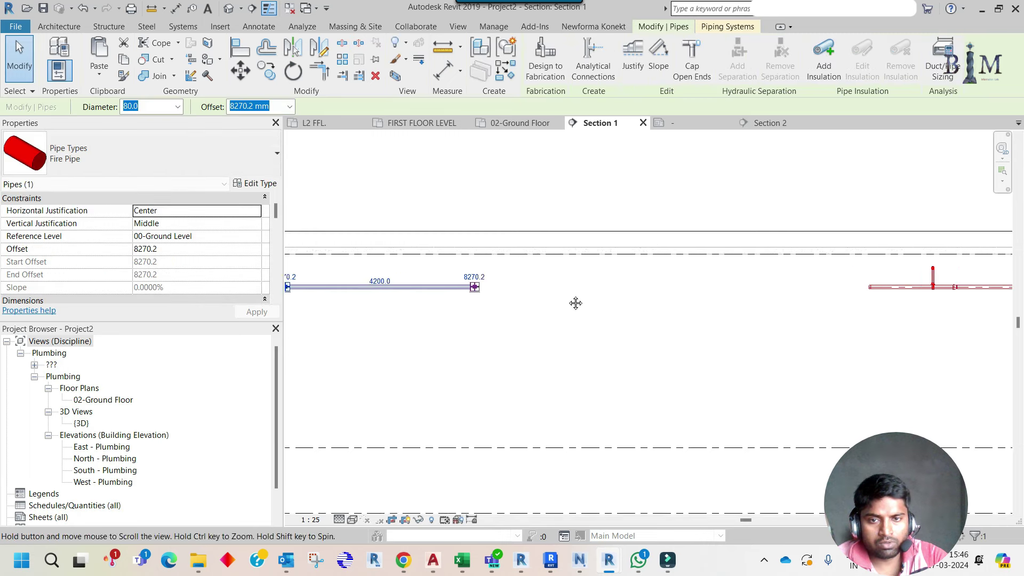
key("Escape")
key("Escape")
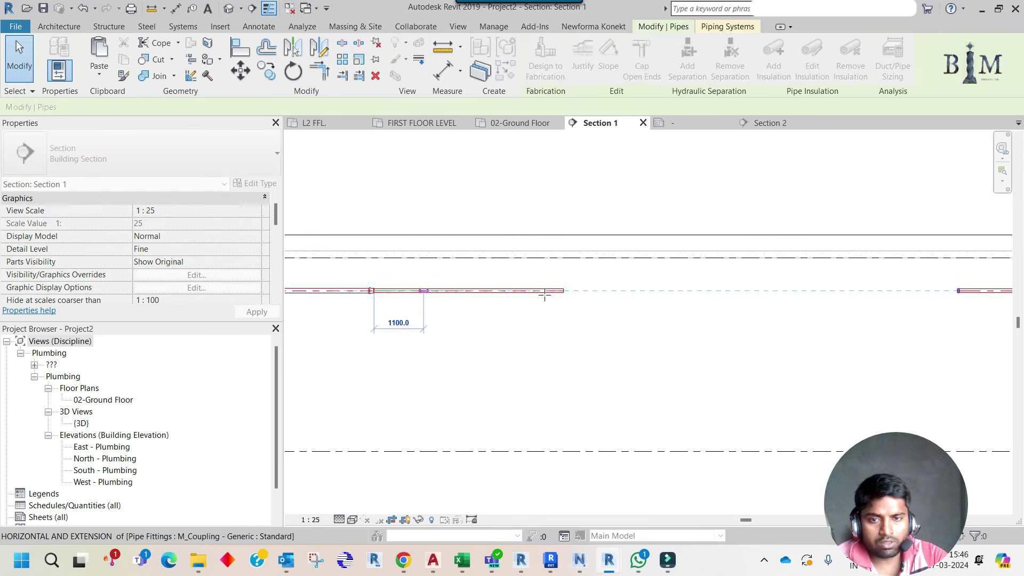
left_click_drag(544, 294, 424, 292)
Check the coupling fitting's type in Properties
left_click(368, 293)
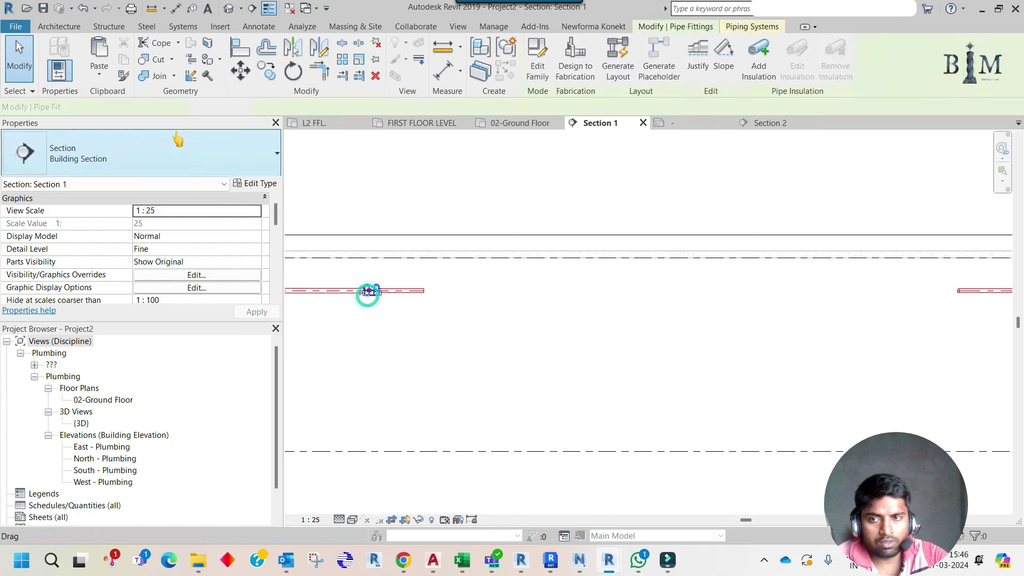
left_click(178, 140)
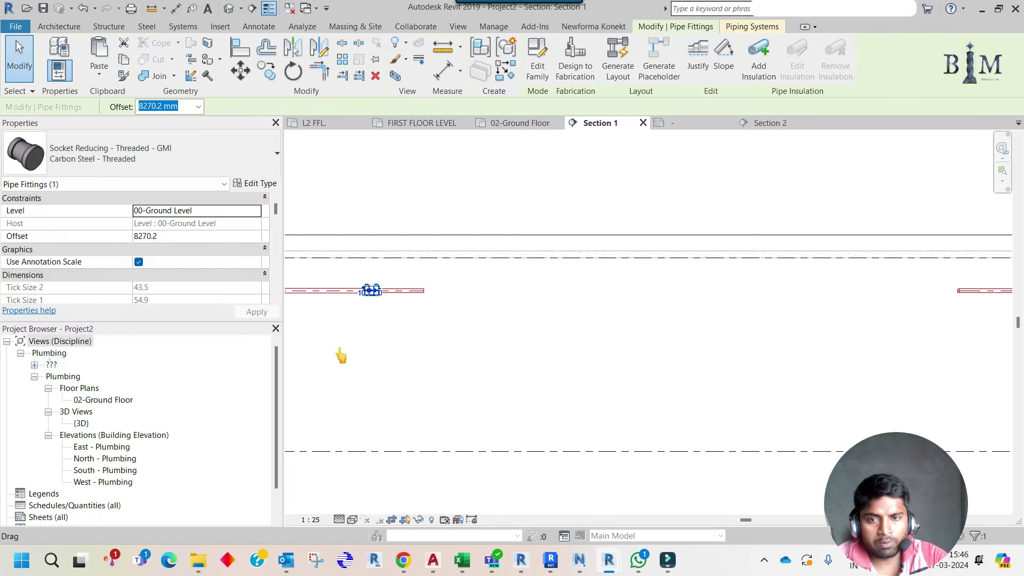
left_click(878, 324)
Delete the short pipe stub left of the riser tee
middle_click_drag(885, 332, 629, 339)
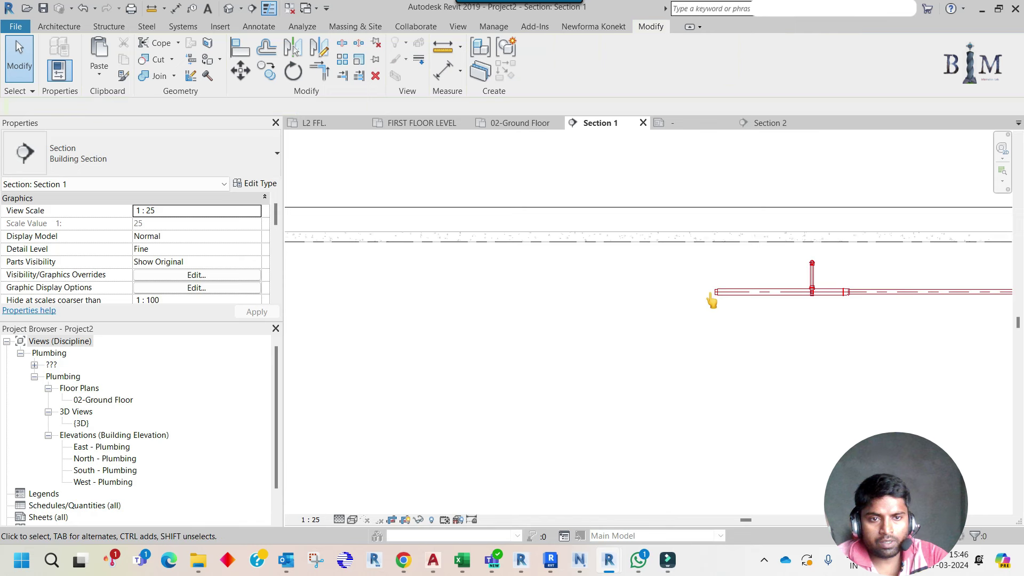
left_click(713, 294)
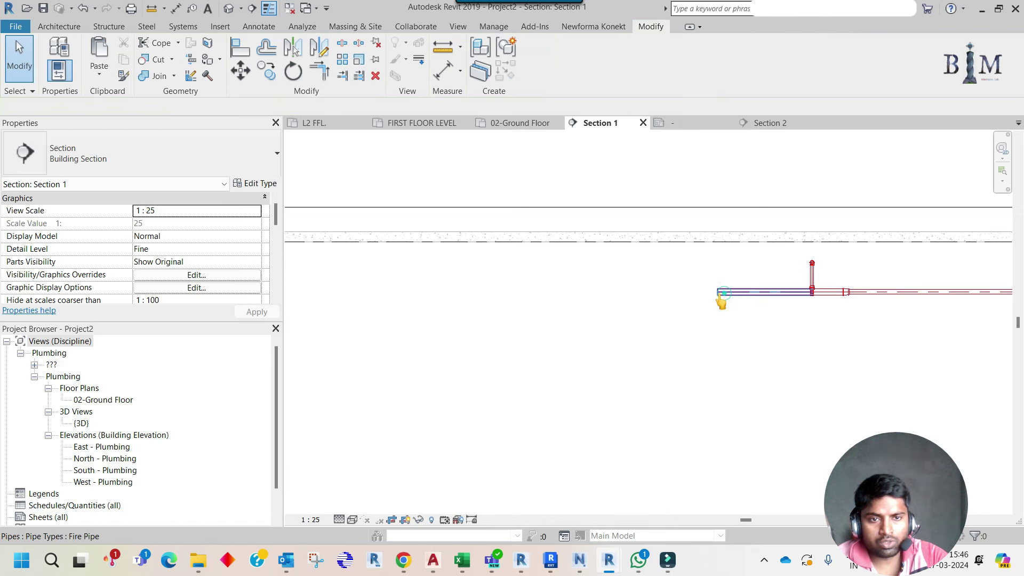
left_click(719, 293)
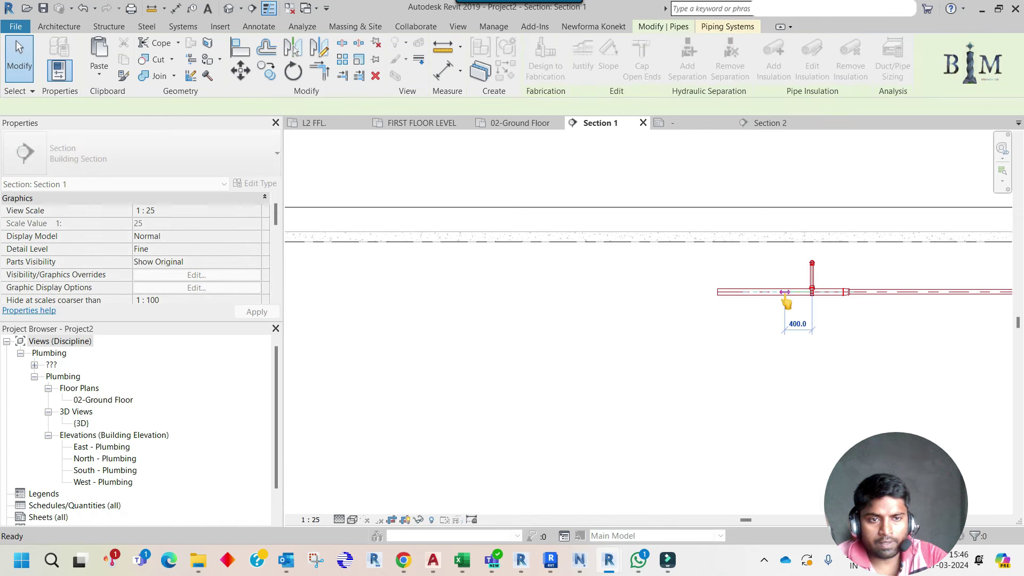
key("Delete")
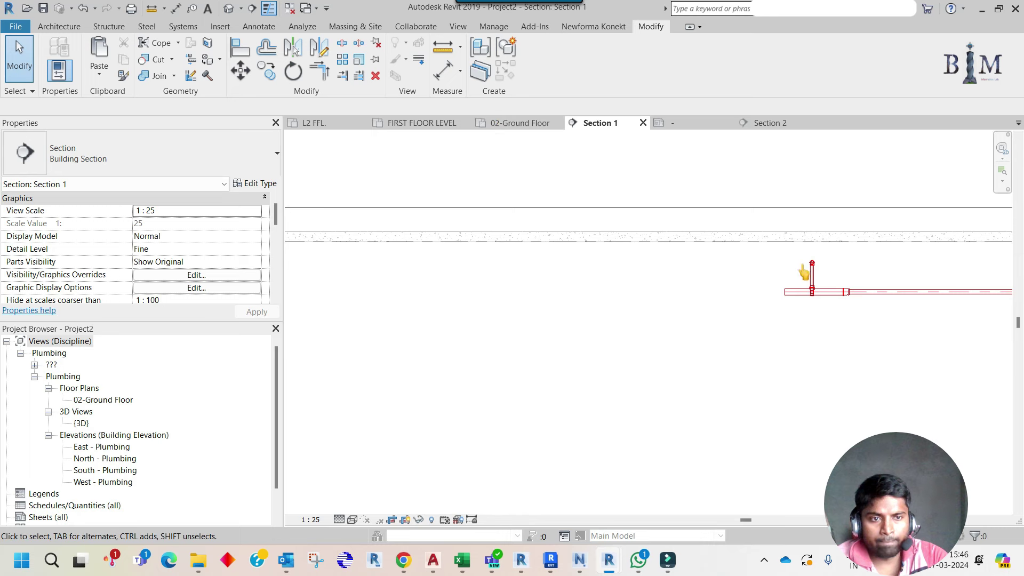
Confirm the reducer fitting stays as the Victaulic Reducer type
left_click(848, 294)
left_click(221, 150)
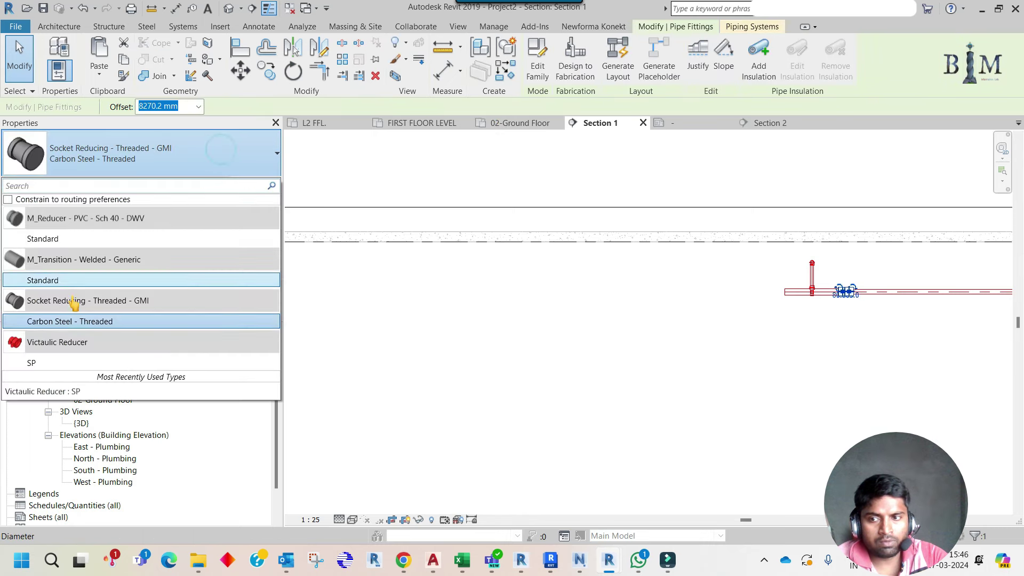
left_click(49, 361)
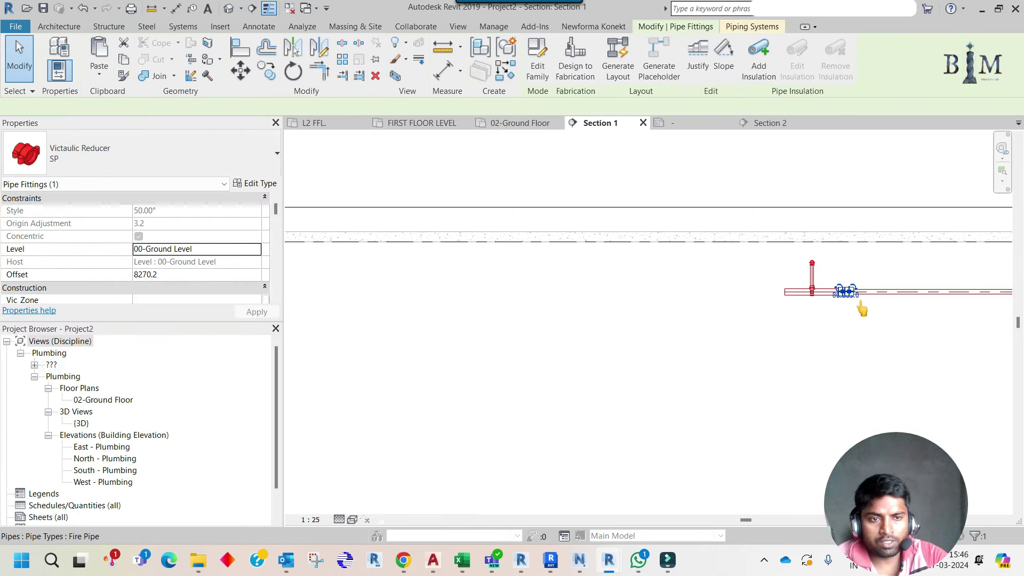
key("Escape")
scroll(865, 291, "up", 2)
On 02-Ground Floor, window-select the branch pipe and tags, excluding the reducer
left_click(522, 122)
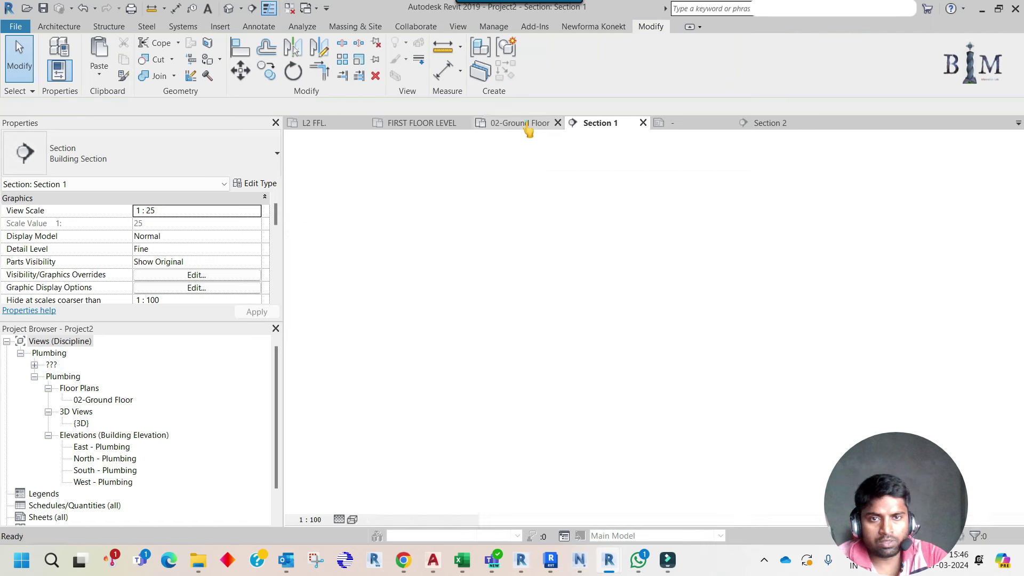
scroll(563, 159, "down", 1)
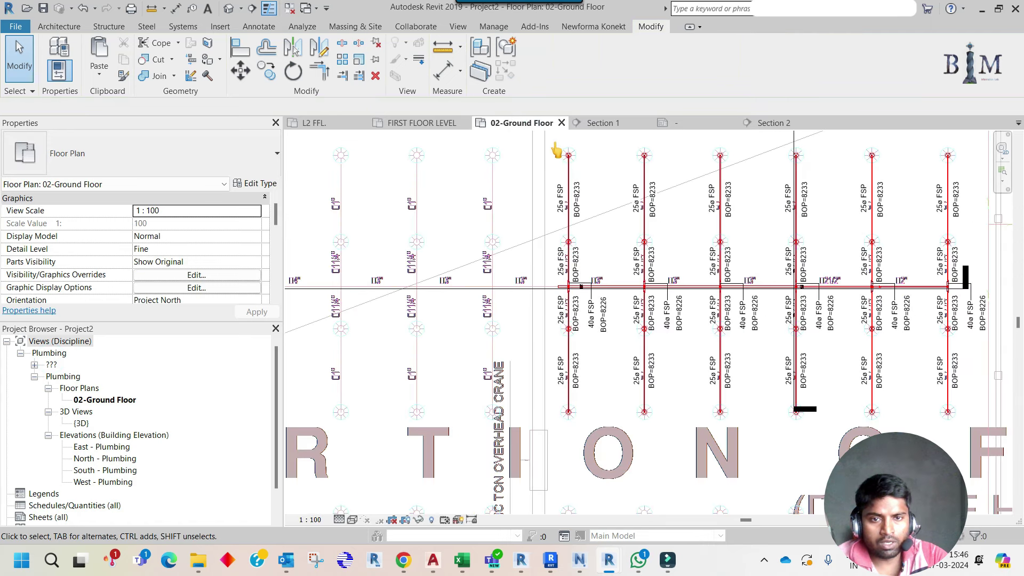
mouse_move(554, 138)
left_mouse_down()
mouse_move(580, 427)
mouse_move(590, 450)
mouse_move(617, 463)
left_mouse_up()
scroll(556, 276, "up", 2)
scroll(556, 276, "up", 3)
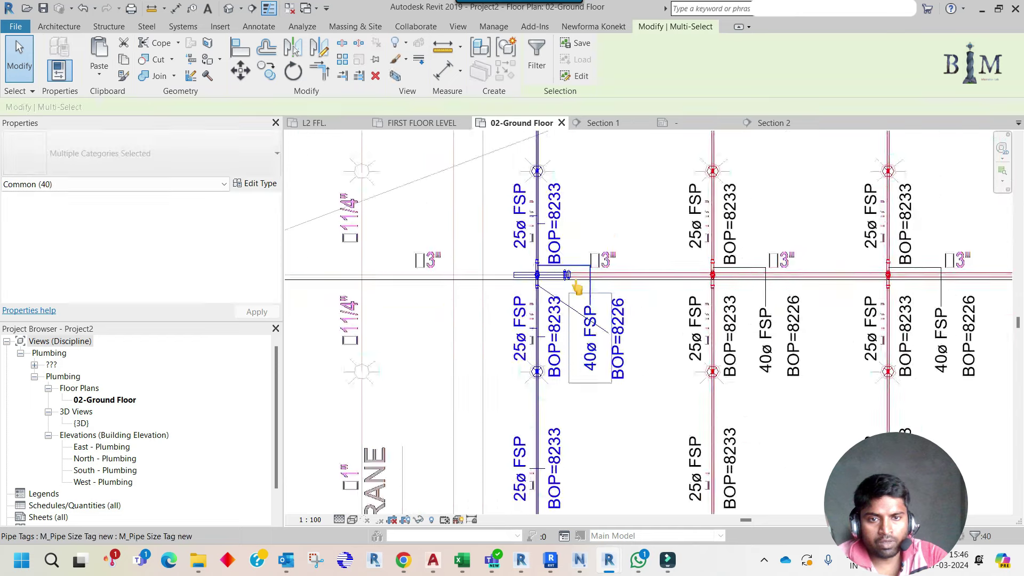
scroll(556, 277, "up", 1)
left_click(557, 276, "shift")
scroll(581, 290, "down", 1)
scroll(697, 292, "down", 1)
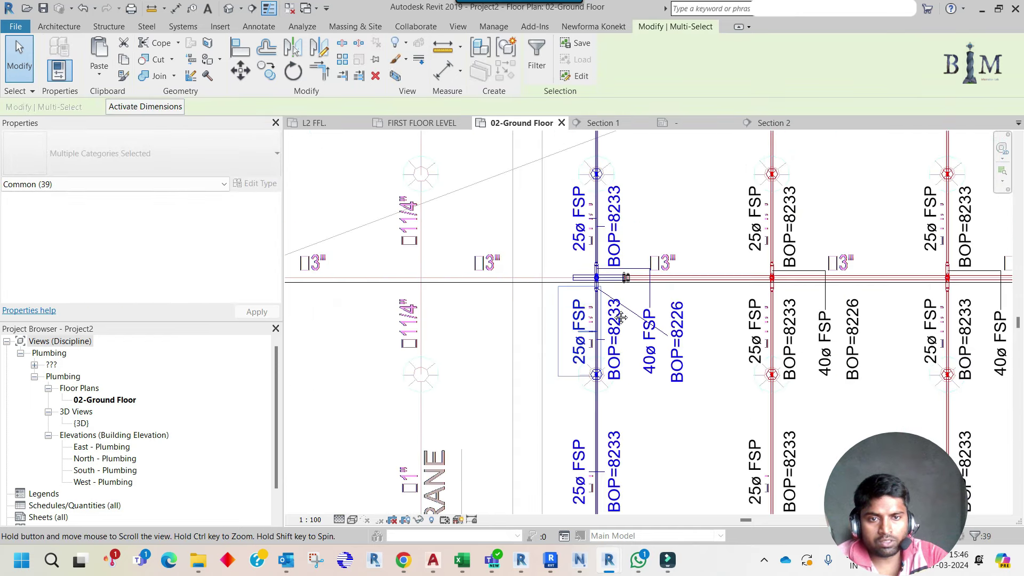
middle_click_drag(552, 301, 716, 306)
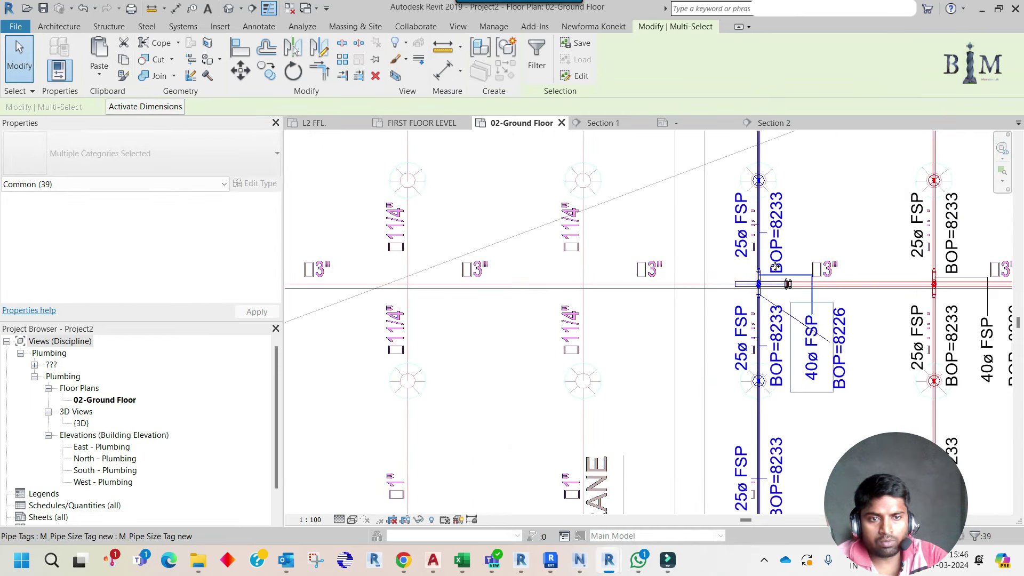
scroll(693, 295, "down", 2)
Copy the branch group along the main at 3000 mm, then reopen Section 1
left_click(266, 71)
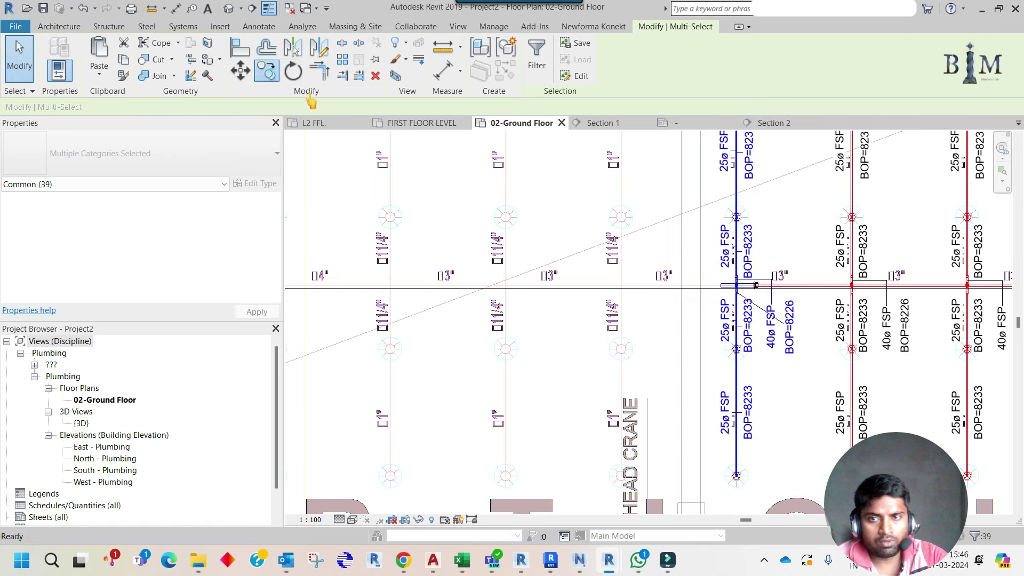
scroll(736, 219, "up", 2)
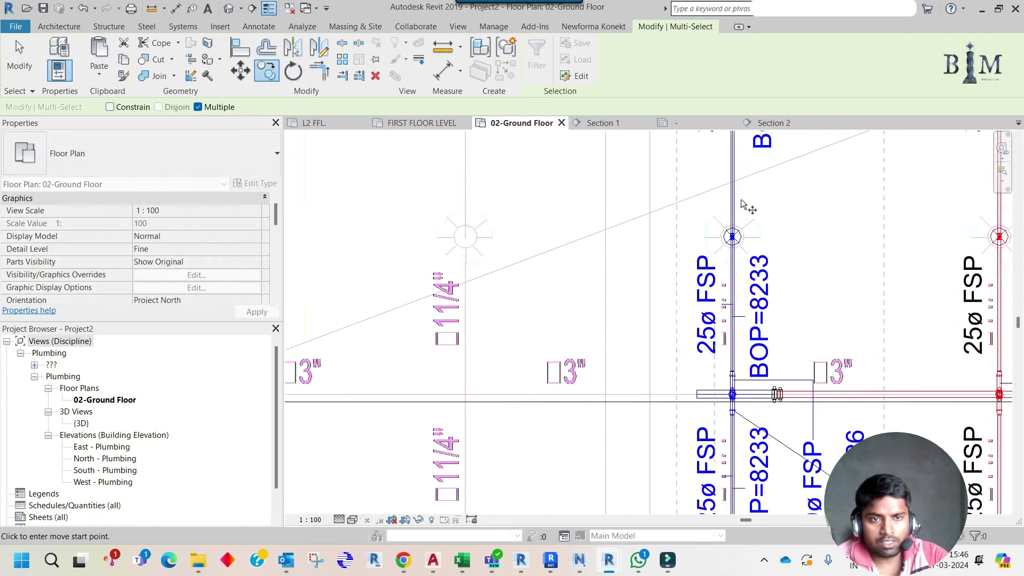
scroll(736, 216, "up", 2)
left_click(736, 207)
scroll(725, 202, "down", 2)
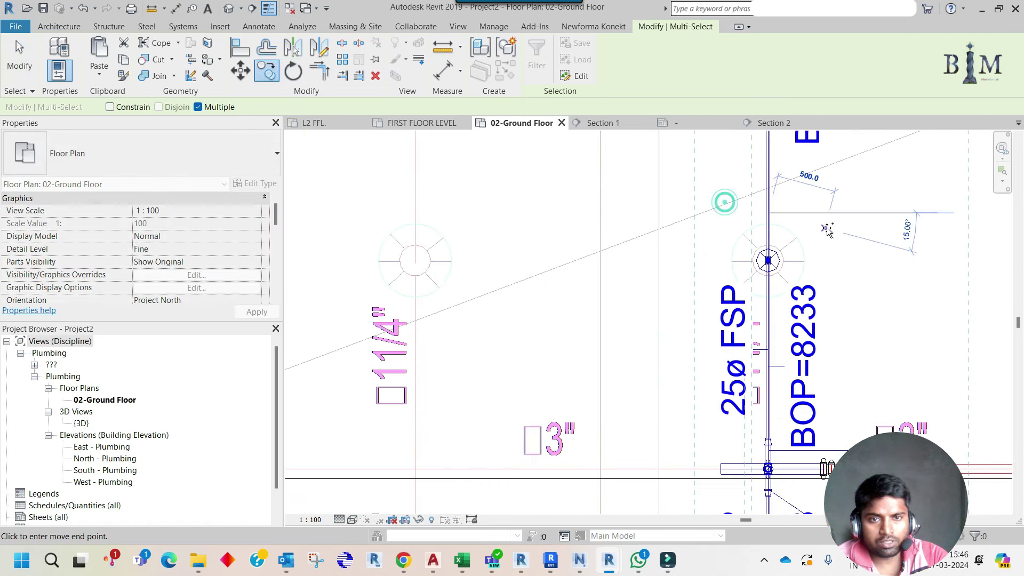
scroll(693, 208, "down", 2)
scroll(650, 224, "up", 2)
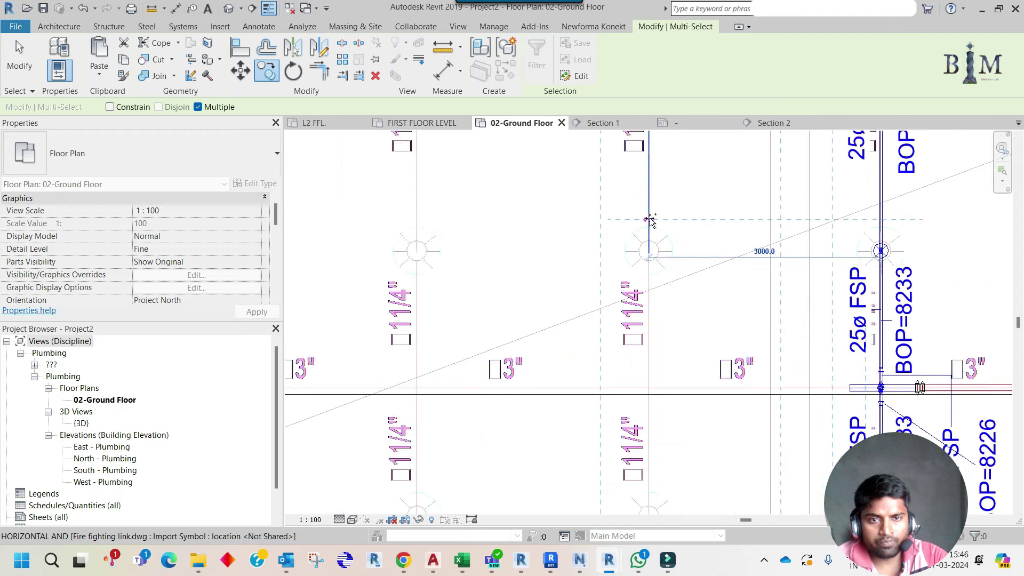
scroll(648, 220, "up", 1)
scroll(649, 220, "down", 2)
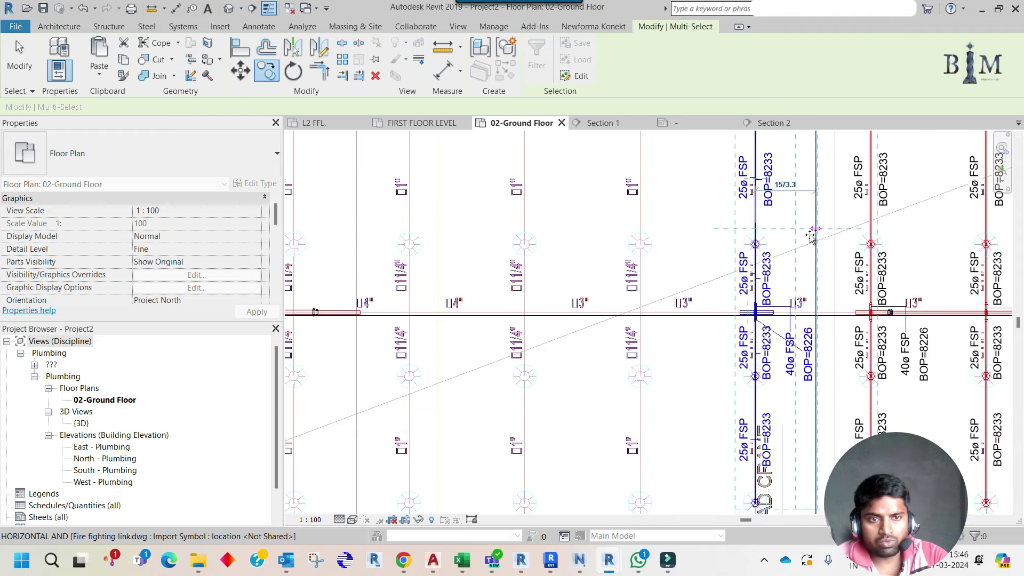
scroll(641, 229, "up", 2)
scroll(641, 230, "up", 1)
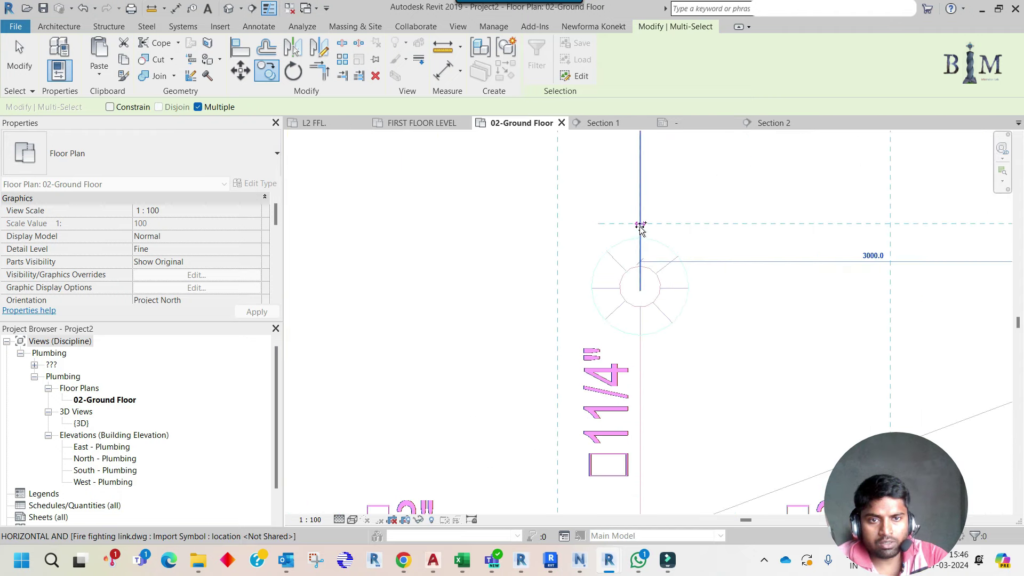
scroll(640, 229, "down", 2)
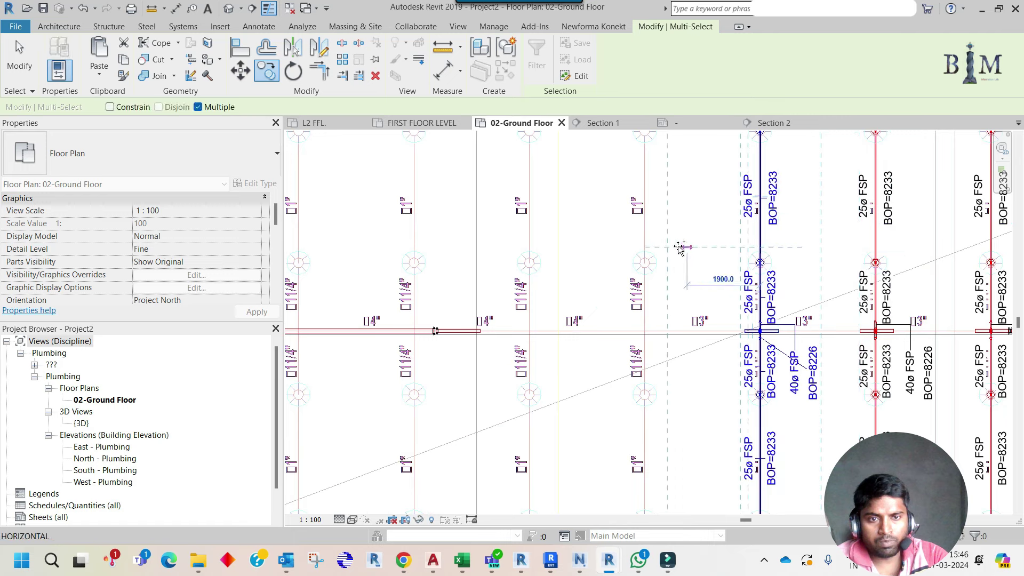
scroll(645, 248, "up", 2)
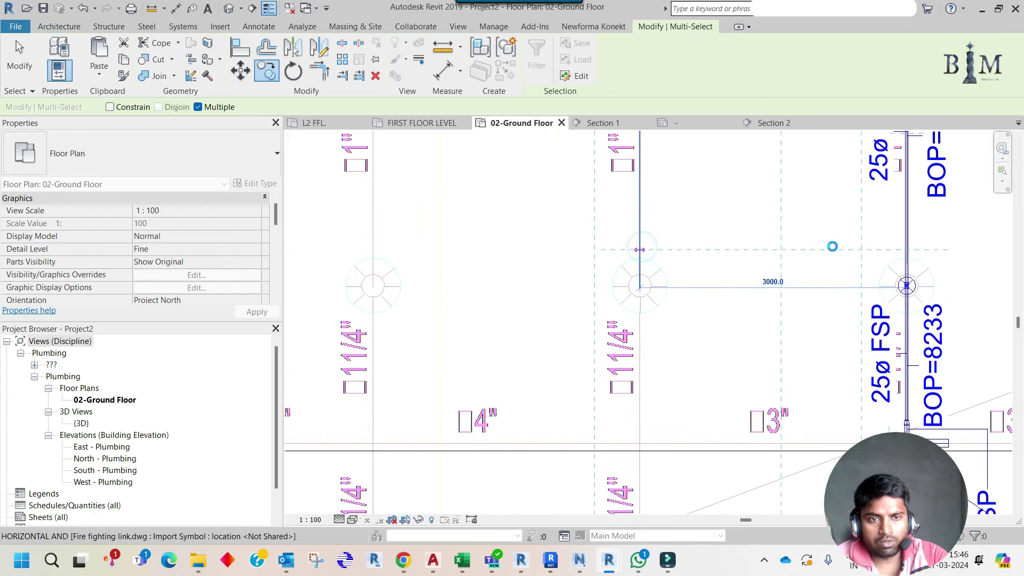
scroll(635, 247, "down", 3)
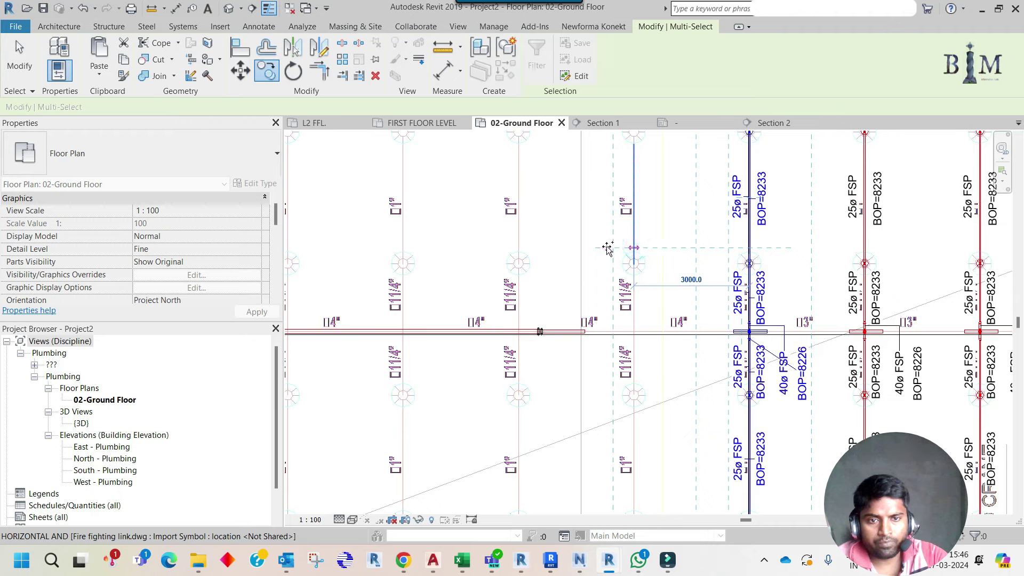
scroll(602, 247, "down", 2)
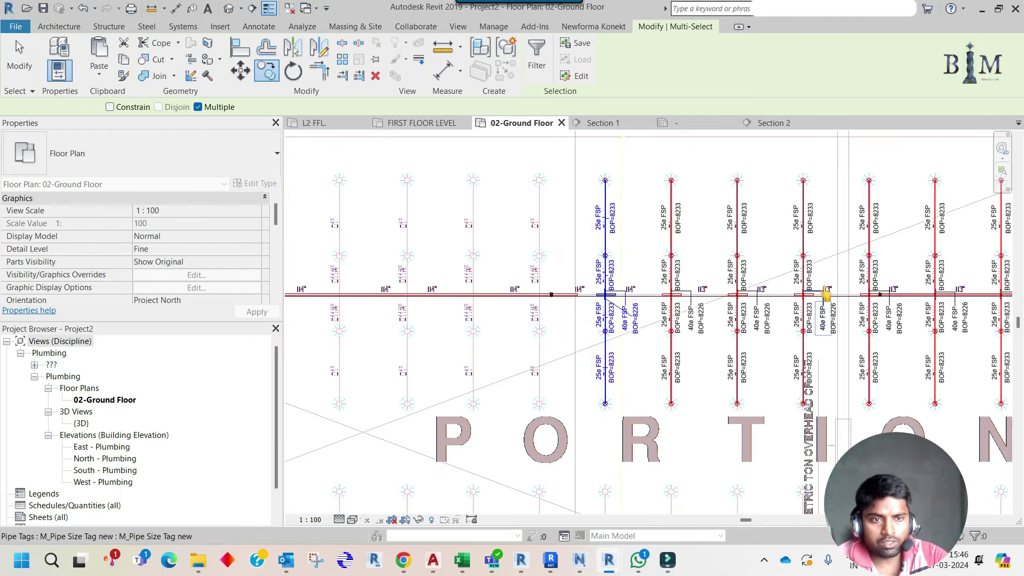
left_click(824, 297)
scroll(783, 305, "up", 1)
double_click(782, 303)
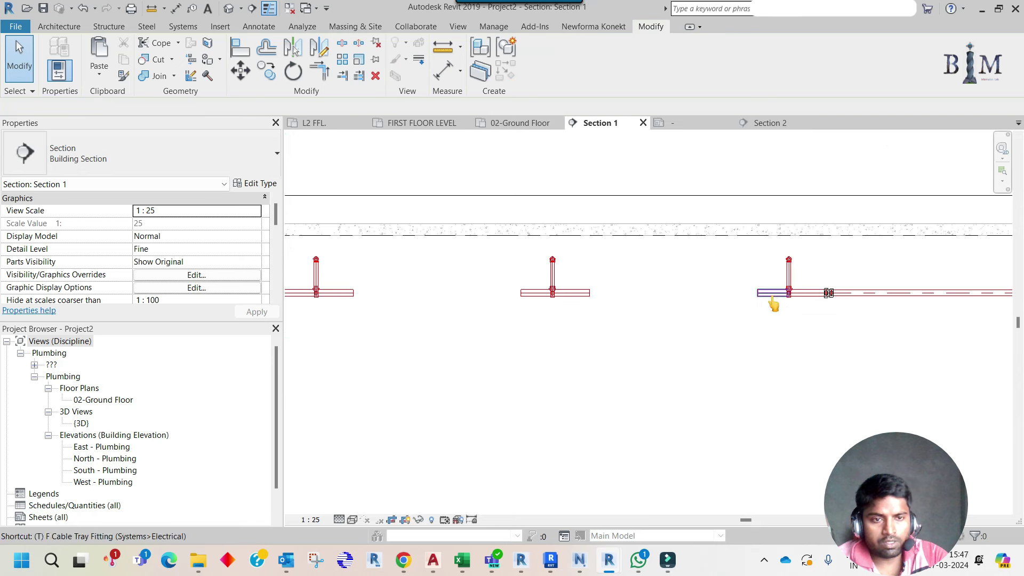
Join the main's pipe pieces between the tees with Trim/Extend to Corner (TR)
key("t")
key("r")
left_click(771, 294)
left_click(523, 294)
left_click(346, 294)
key("ctrl+z")
mouse_move(539, 334)
middle_mouse_down()
mouse_move(517, 336)
mouse_move(590, 309)
middle_mouse_up()
left_click(557, 295)
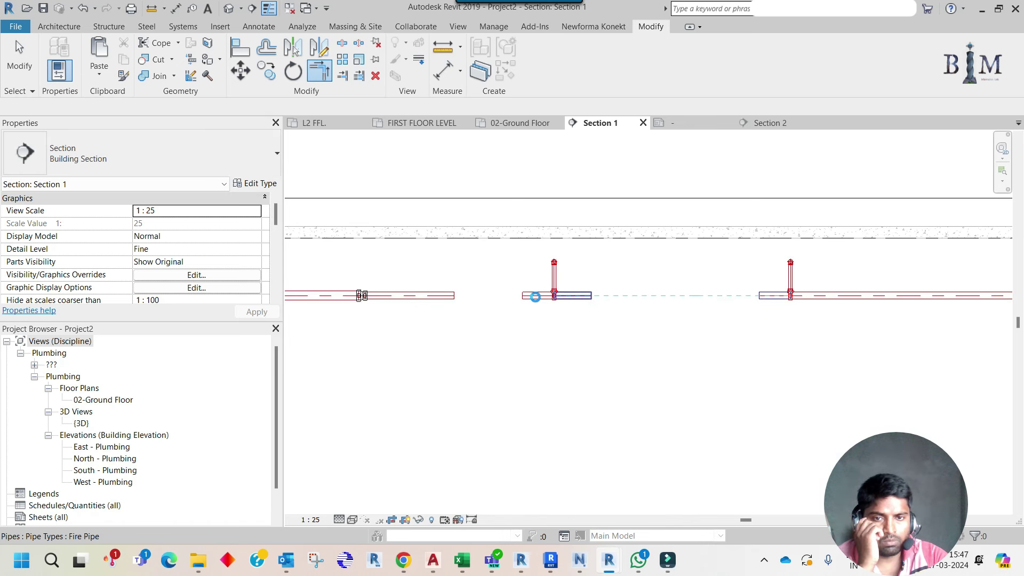
left_click(441, 298)
scroll(441, 298, "down", 2)
key("Escape")
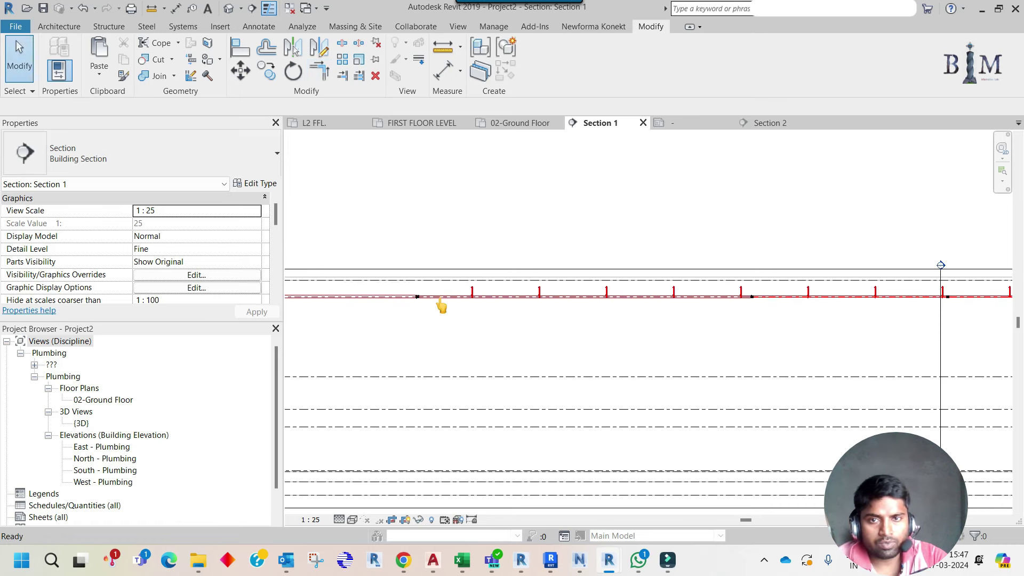
Return to the 02-Ground Floor plan and view the left part of the main
left_click(511, 125)
scroll(576, 320, "down", 2)
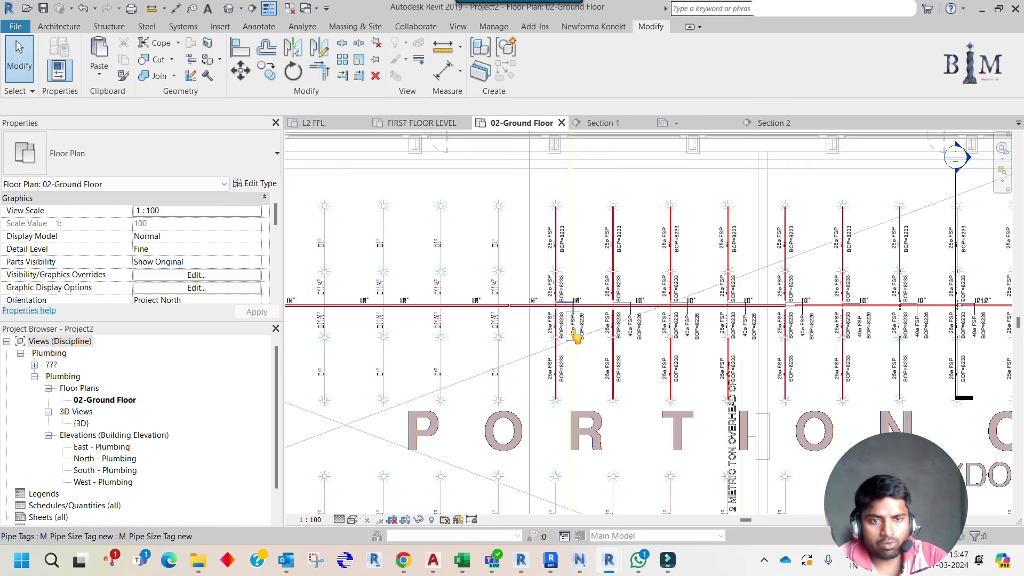
scroll(555, 341, "down", 2)
middle_click_drag(592, 349, 560, 355)
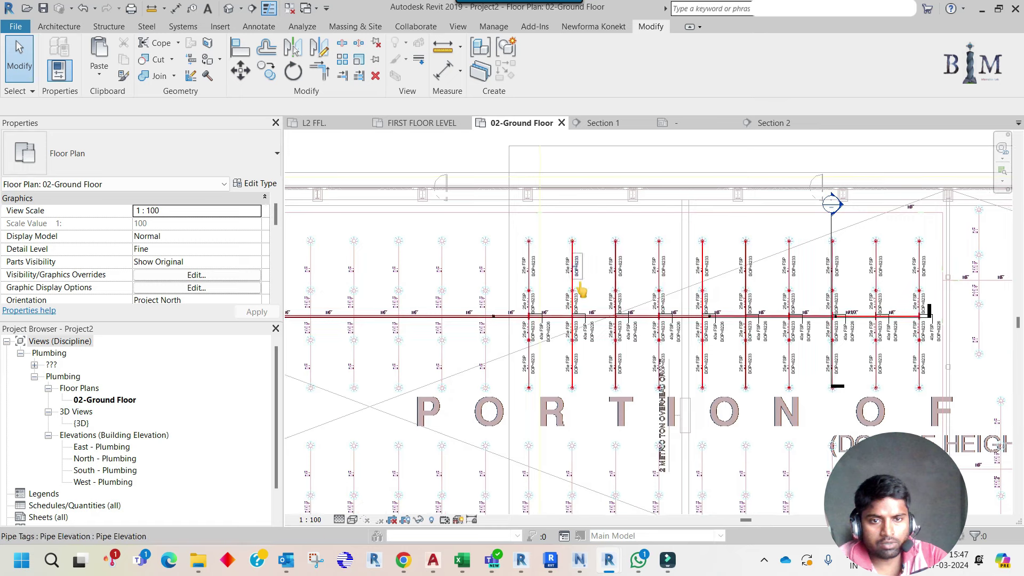
Select the whole sprinkler network, review its 292-item count against the piping schedule, then deselect
key("Tab")
left_click(575, 291)
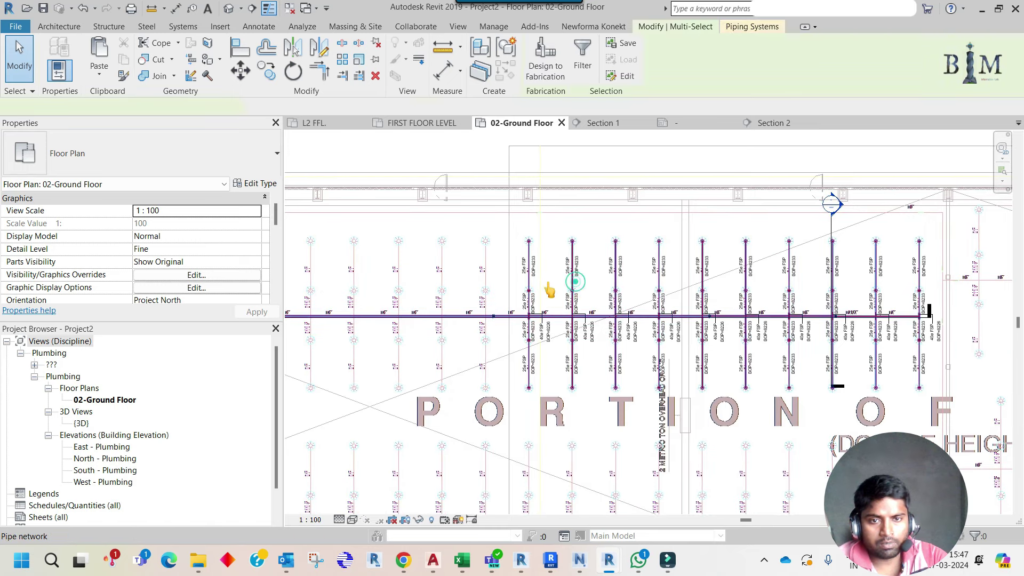
left_click(582, 58)
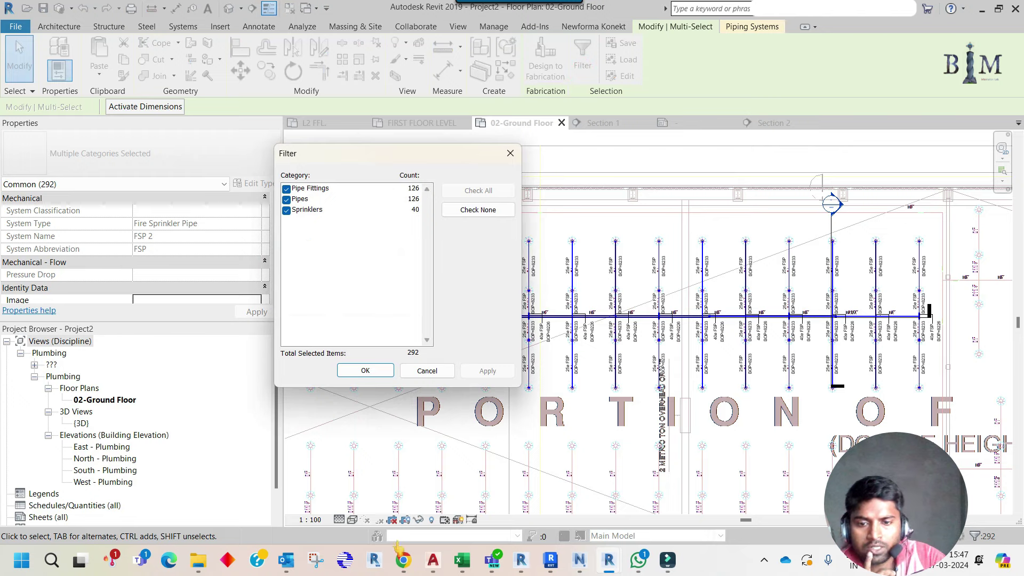
mouse_move(432, 559)
left_click(499, 469)
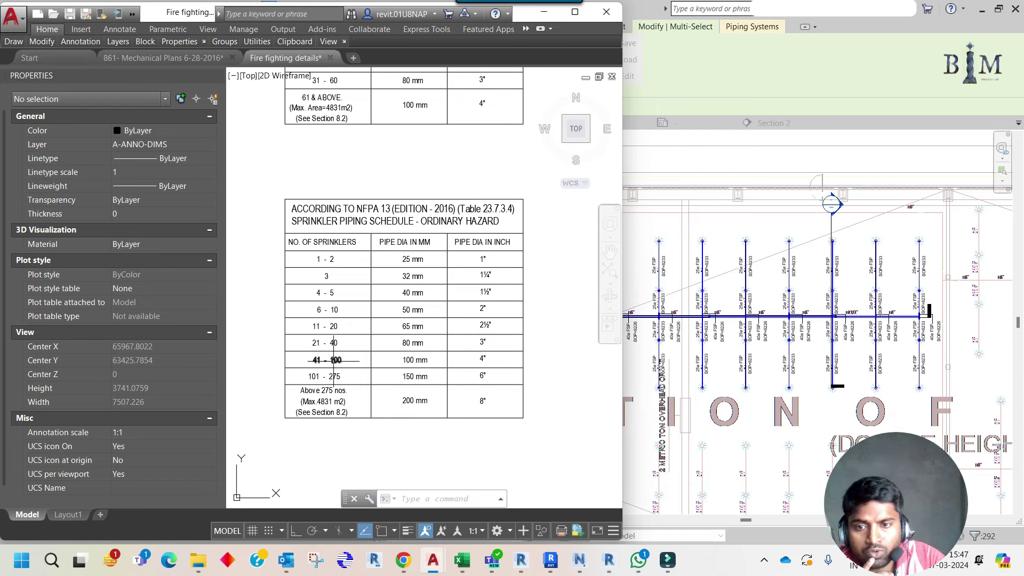
left_click(638, 362)
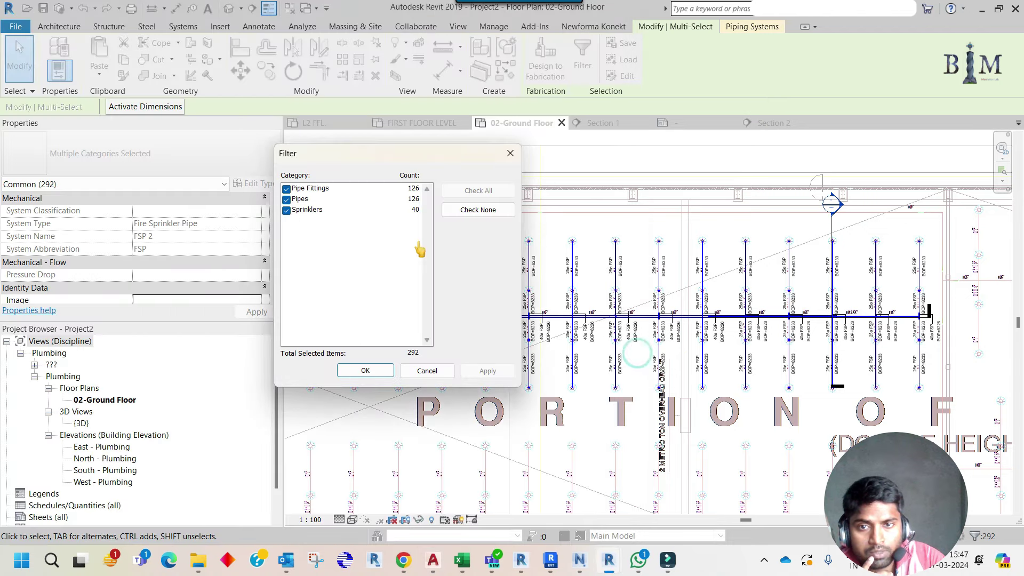
left_click(510, 154)
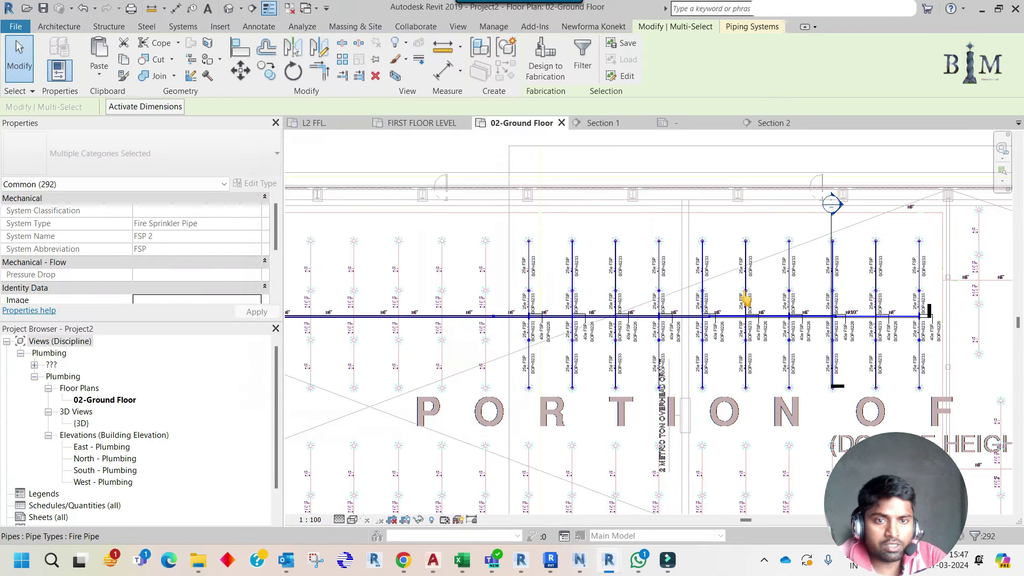
key("Escape")
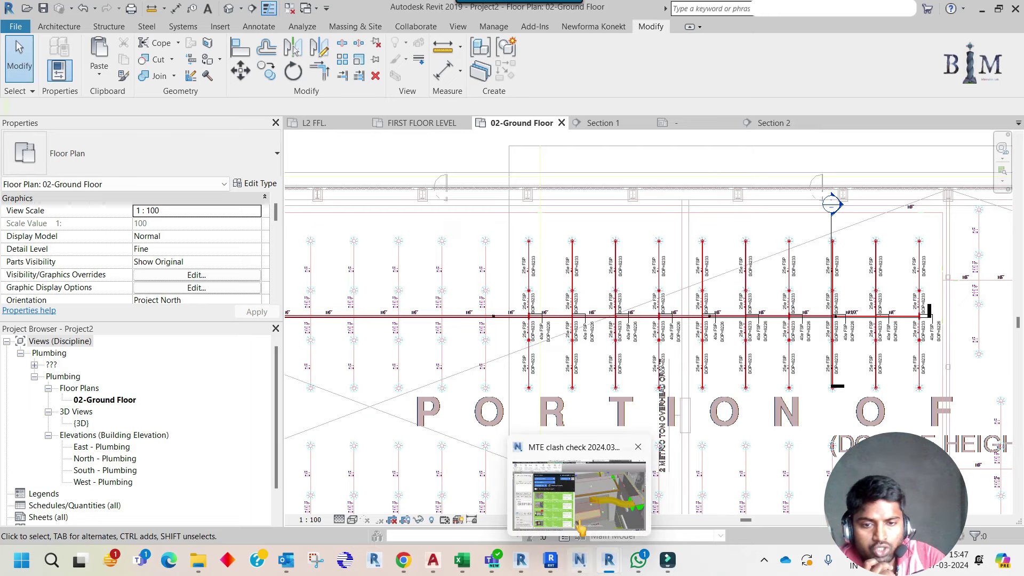
scroll(712, 373, "down", 1)
middle_click_drag(519, 380, 677, 371)
scroll(679, 368, "down", 1)
scroll(672, 372, "down", 1)
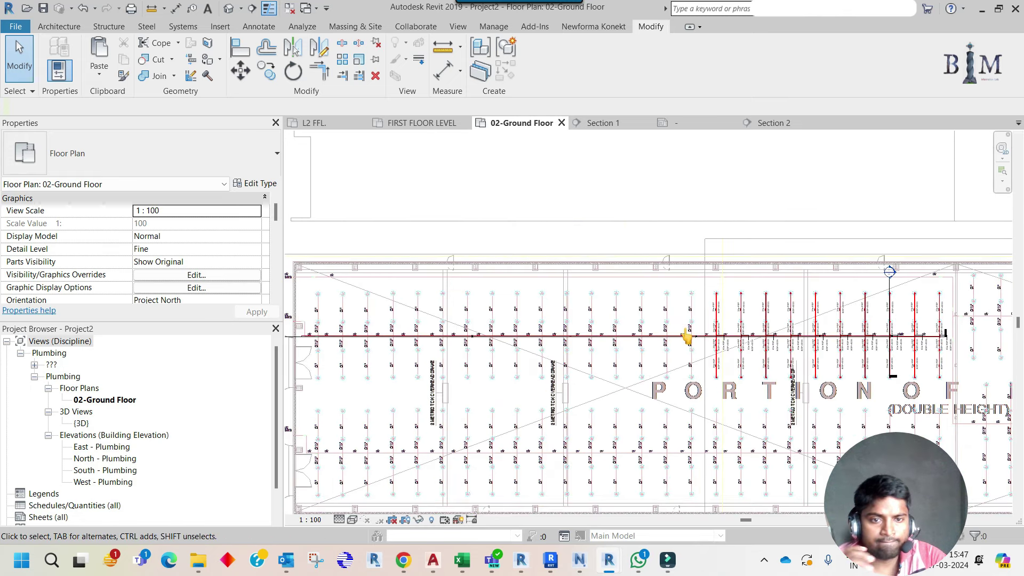
key("Tab")
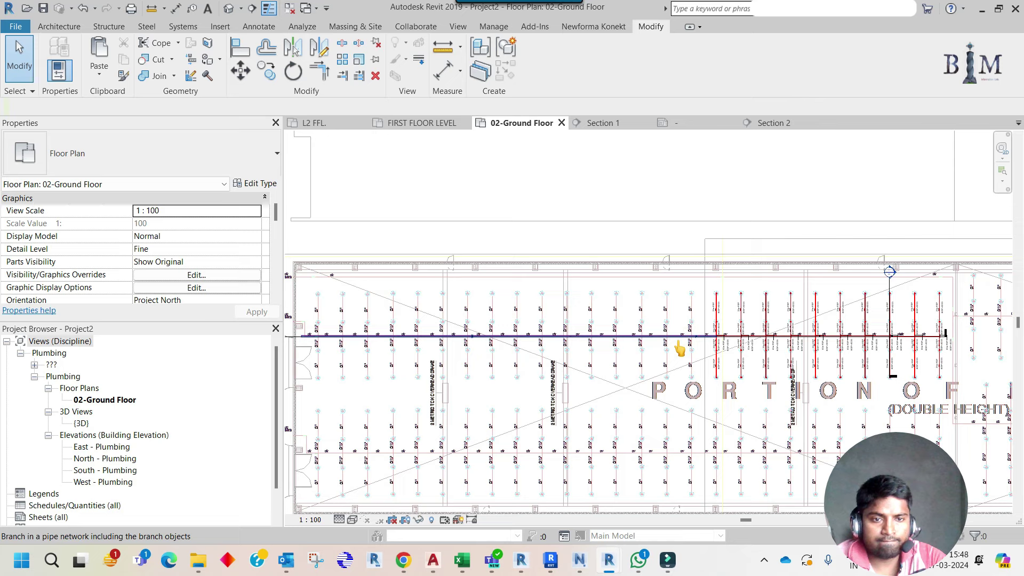
key("Tab")
left_click(680, 349)
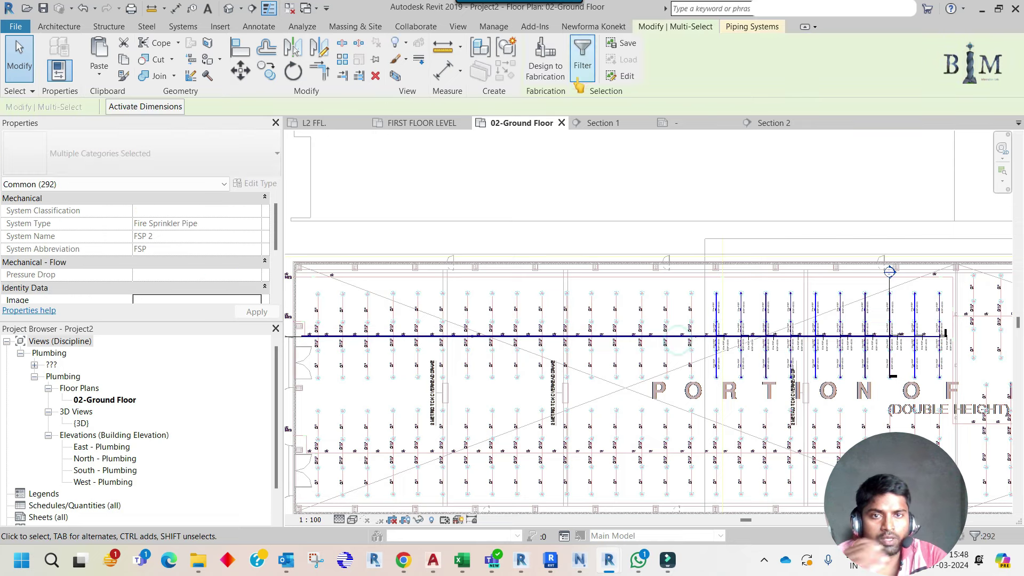
left_click(576, 75)
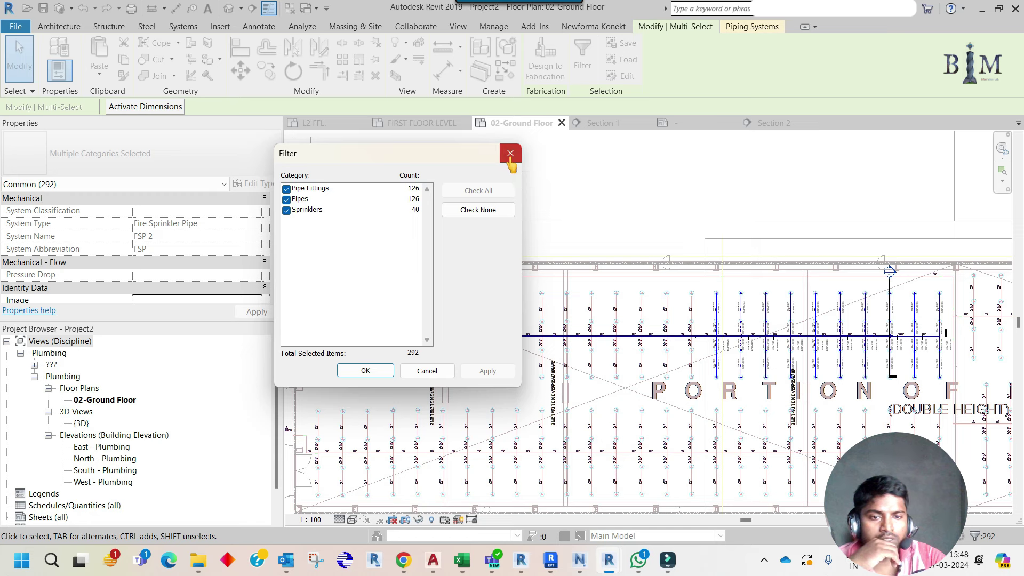
left_click(510, 155)
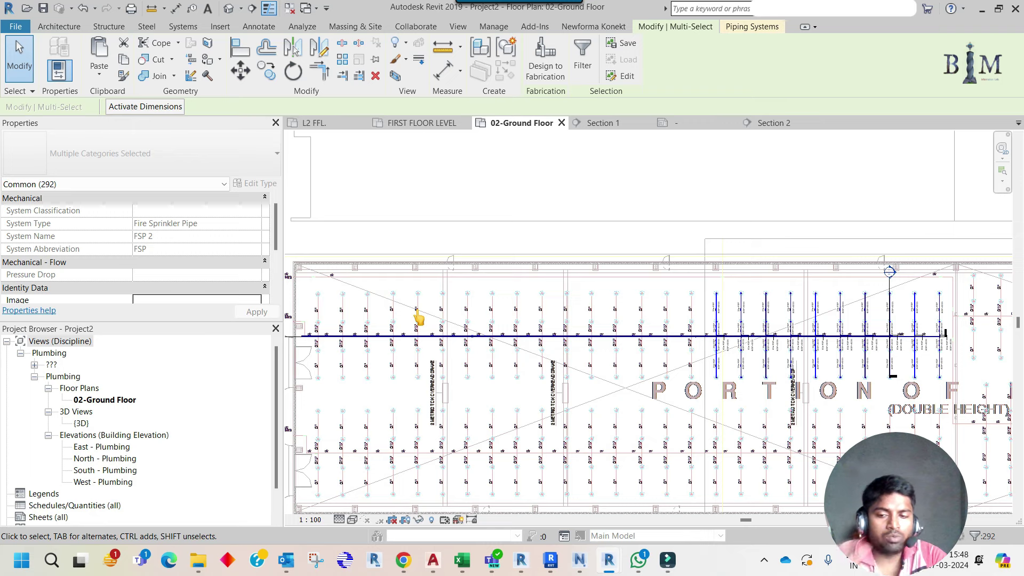
key("Escape")
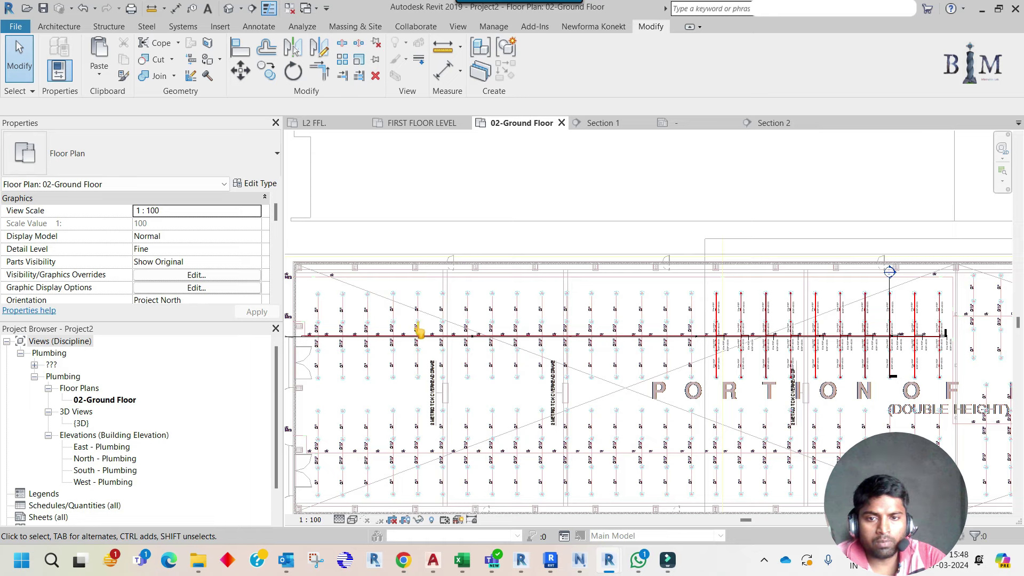
scroll(418, 344, "up", 2)
scroll(418, 344, "up", 4)
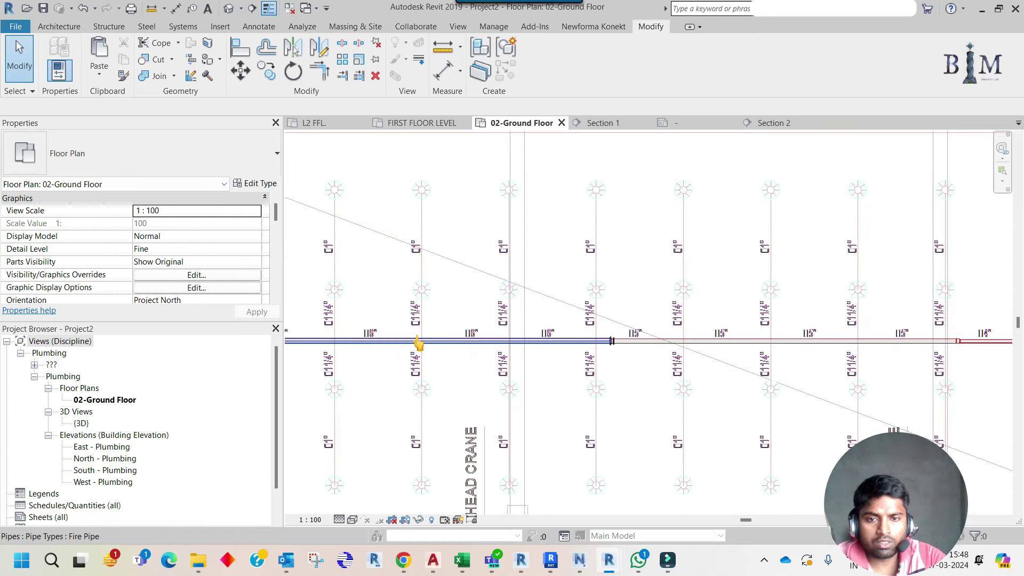
Nudge the Victaulic reducer two steps left along the main
left_click(612, 342)
key("Left")
key("Left")
key("Left")
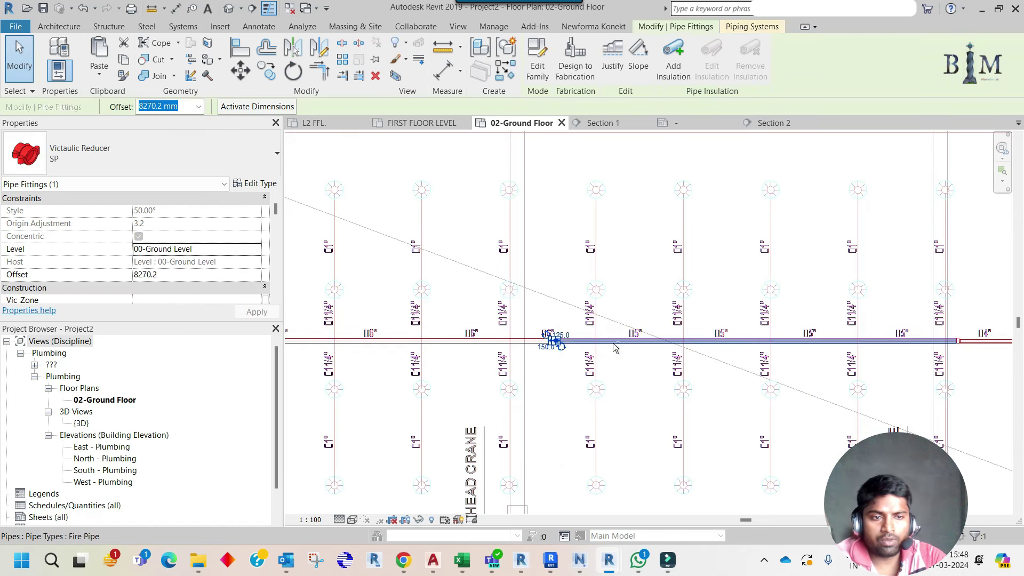
key("Left")
key("Left")
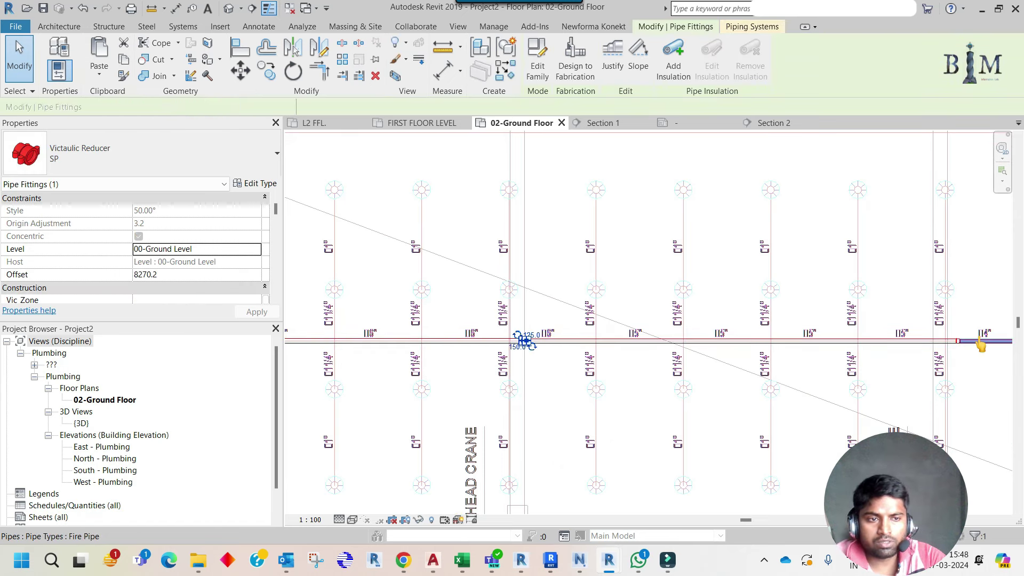
left_click(987, 344)
scroll(579, 304, "down", 2)
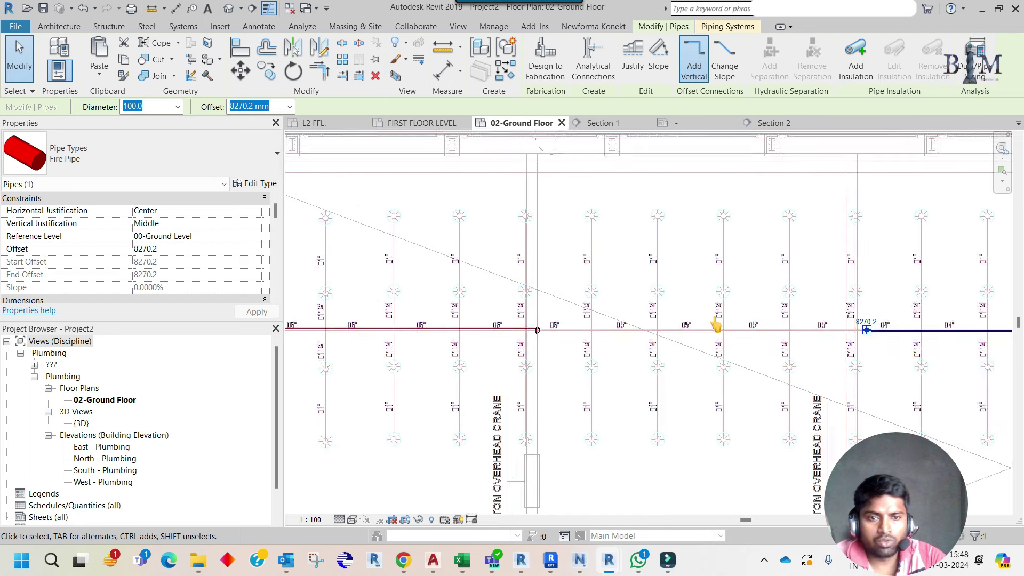
key("Escape")
Box-select the socket reducing fitting and nudge it two steps left
left_click_drag(493, 303, 871, 377)
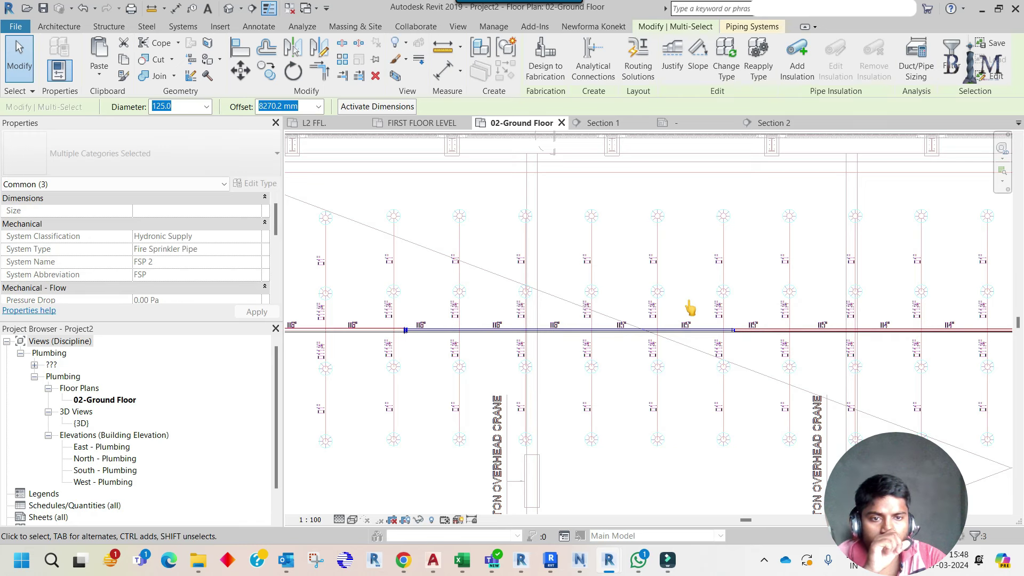
left_click_drag(687, 299, 753, 354)
key("Left")
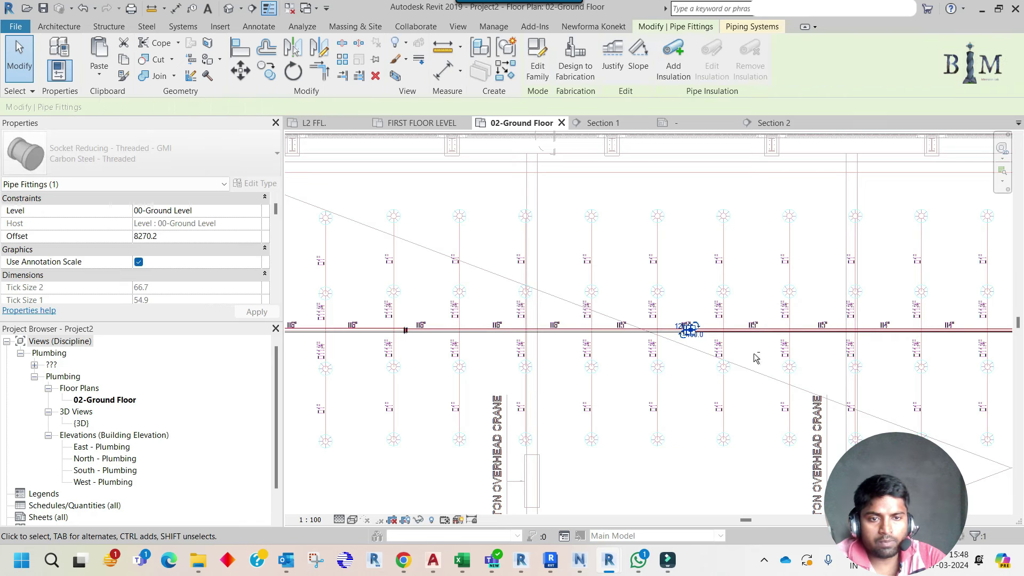
key("Left")
key("Left")
key("Left")
key("Left")
key("Left")
key("Left")
scroll(423, 367, "down", 1)
scroll(423, 367, "down", 1)
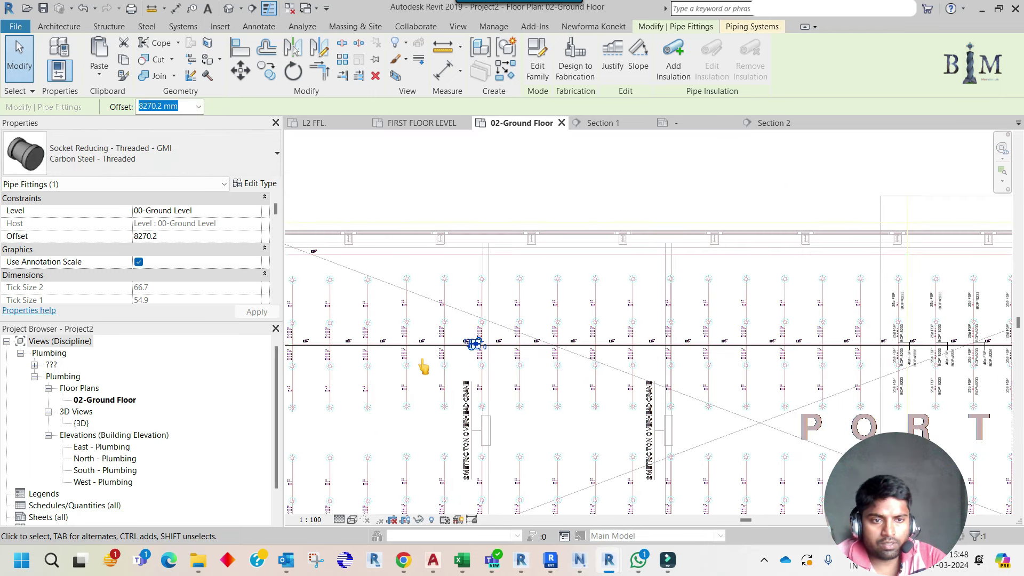
left_click(860, 322)
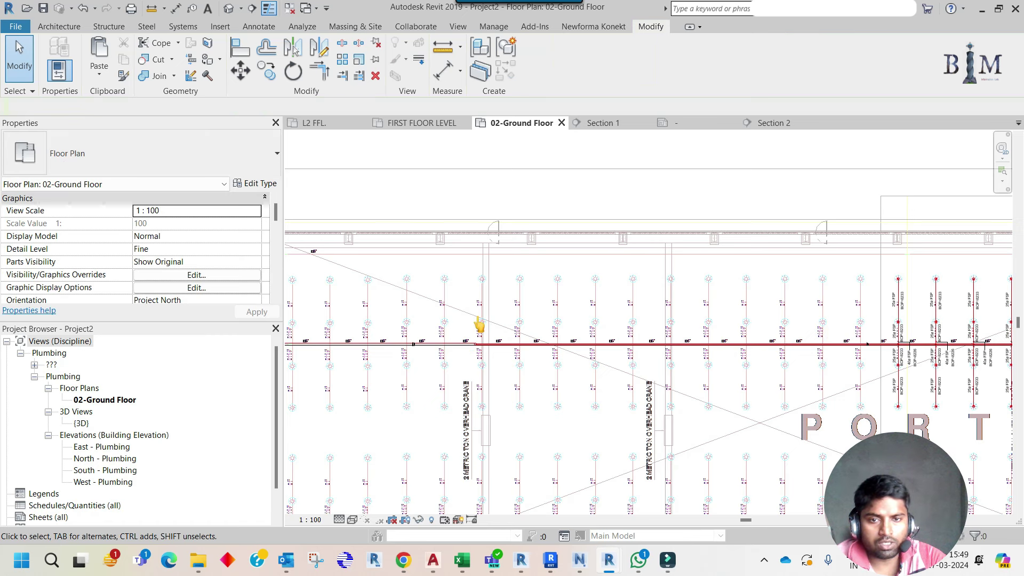
Slide the socket reducing fitting further left along the main
scroll(444, 330, "up", 2)
scroll(442, 338, "up", 2)
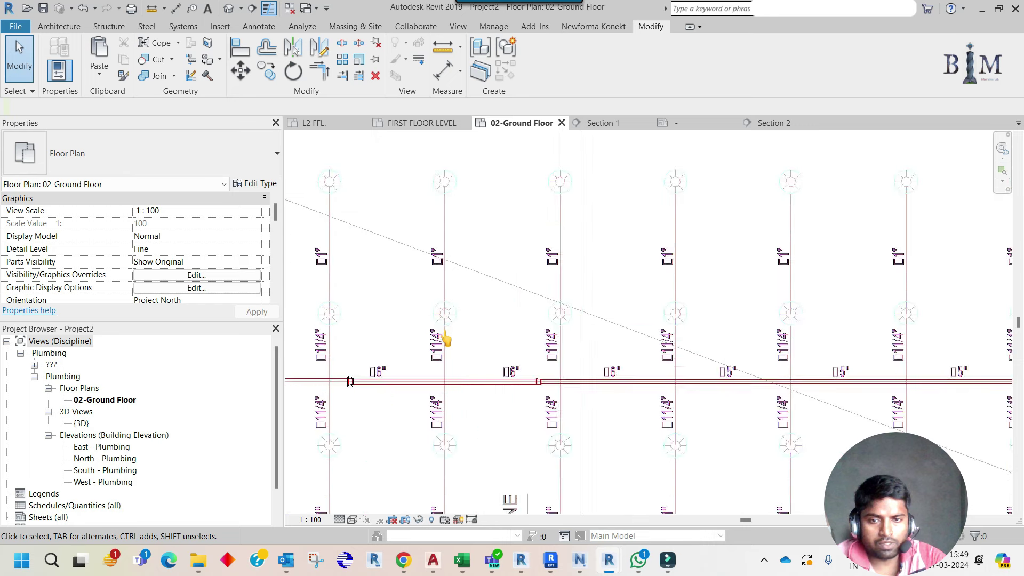
scroll(568, 403, "up", 1)
left_click(569, 398)
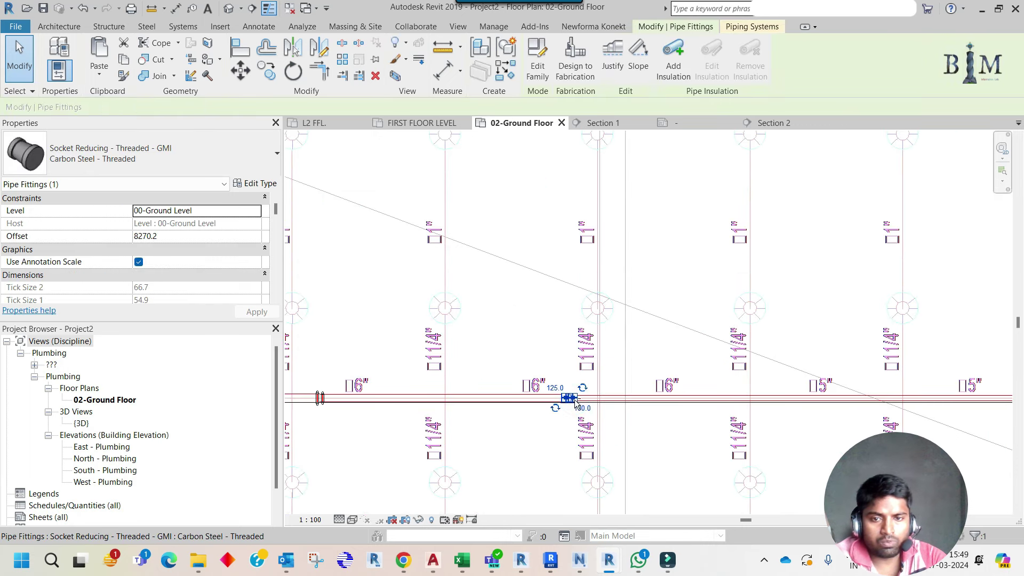
left_click_drag(569, 399, 478, 399)
key("Left")
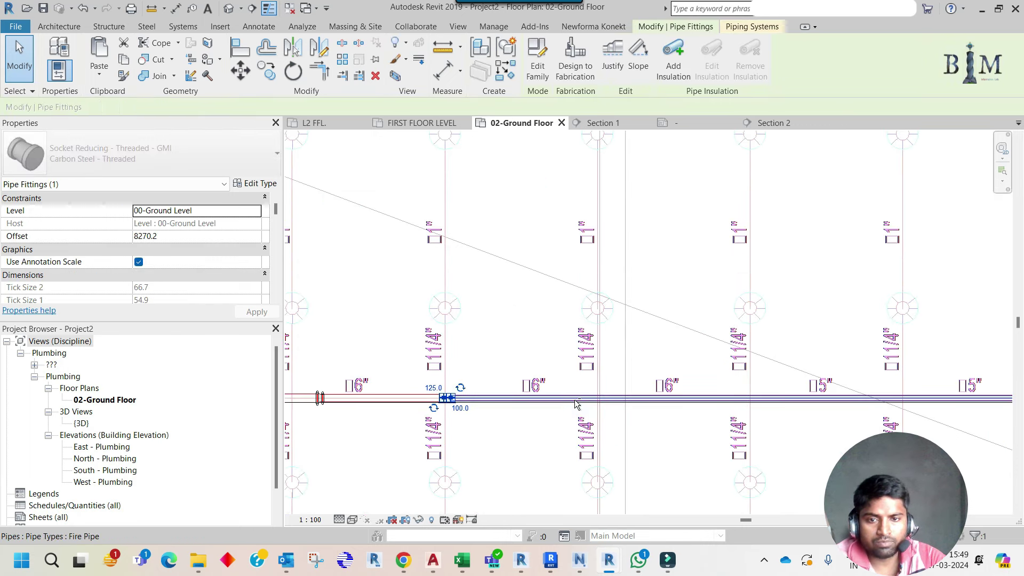
key("Left")
key("Left")
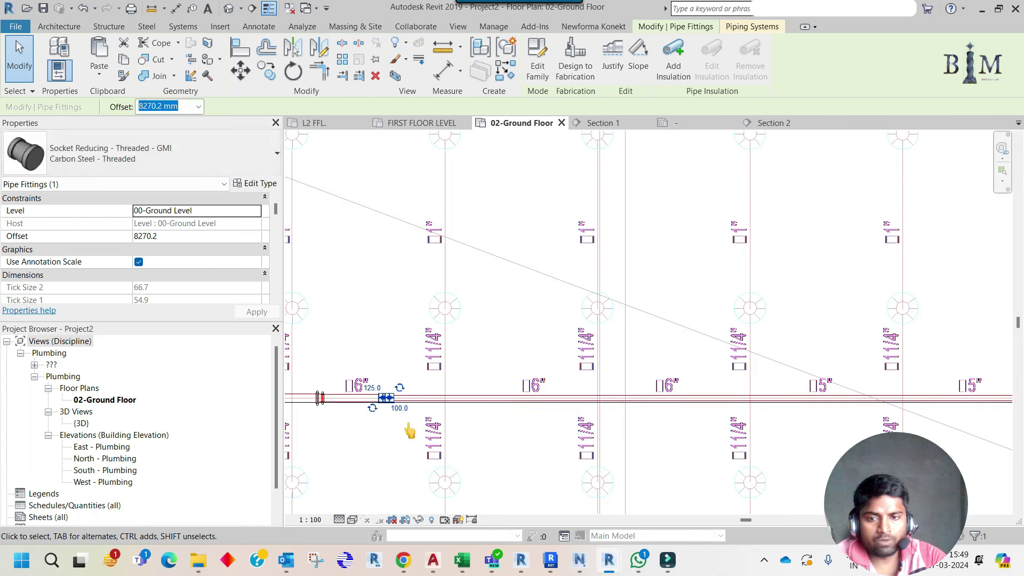
scroll(533, 405, "down", 1)
key("Escape")
Check the main pipe's diameter against the sprinkler piping schedule
scroll(543, 375, "down", 1)
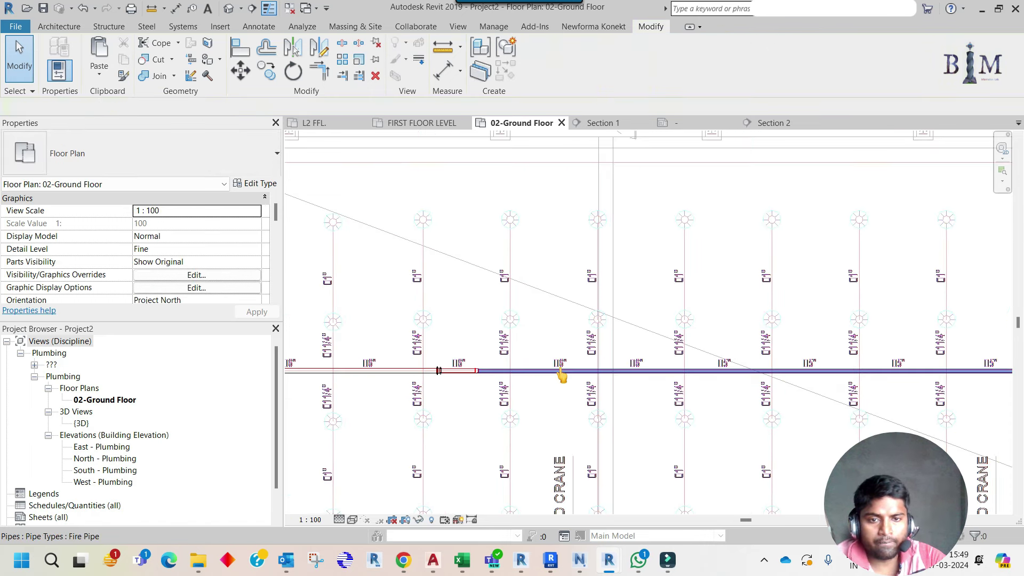
left_click(559, 368)
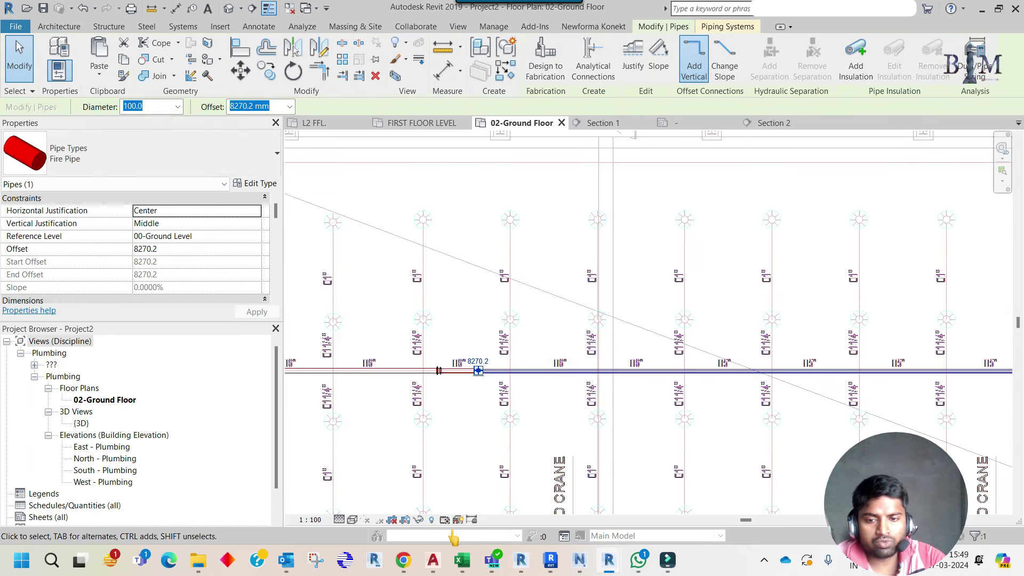
left_click(474, 520)
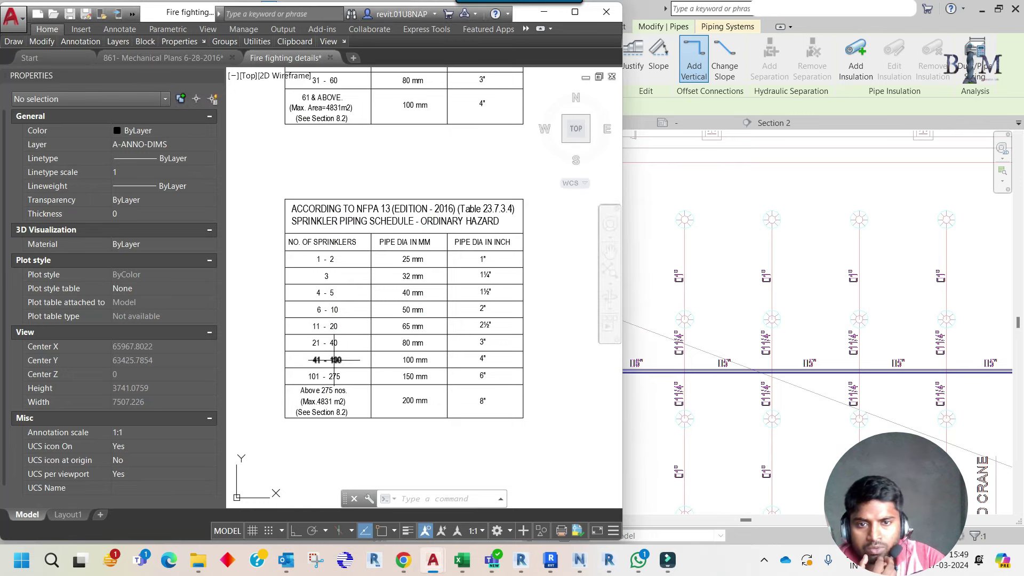
left_click(709, 295)
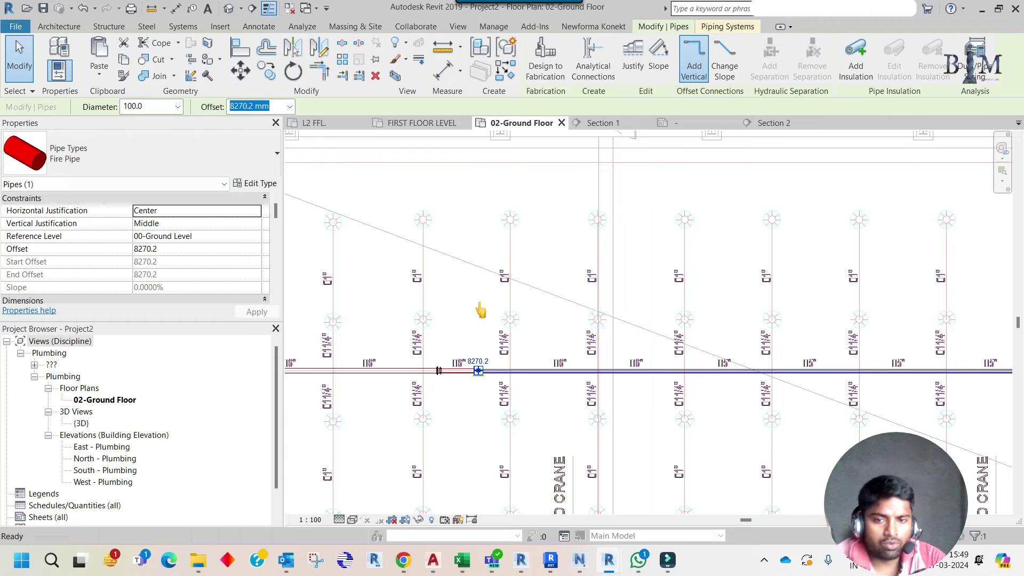
key("Escape")
Change the Socket Reducing - Threaded fitting to Victaulic Reducer SP
left_click(477, 375)
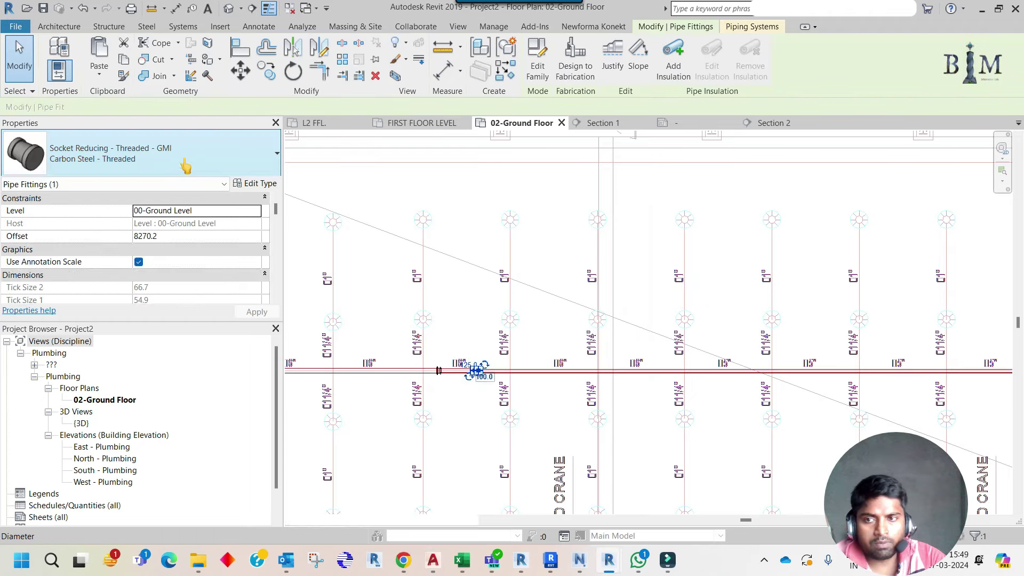
left_click(183, 155)
left_click(62, 365)
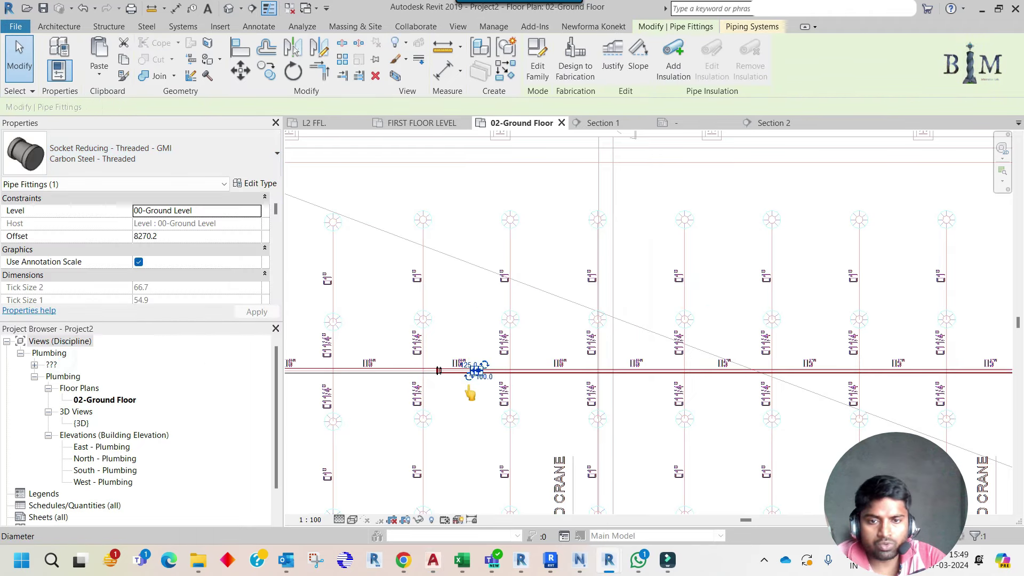
key("Escape")
scroll(498, 389, "down", 2)
mouse_move(656, 411)
middle_mouse_down()
mouse_move(663, 359)
mouse_move(759, 363)
middle_mouse_up()
scroll(760, 357, "down", 1)
Window-select the branch pipe run and its size tags
scroll(798, 348, "down", 1)
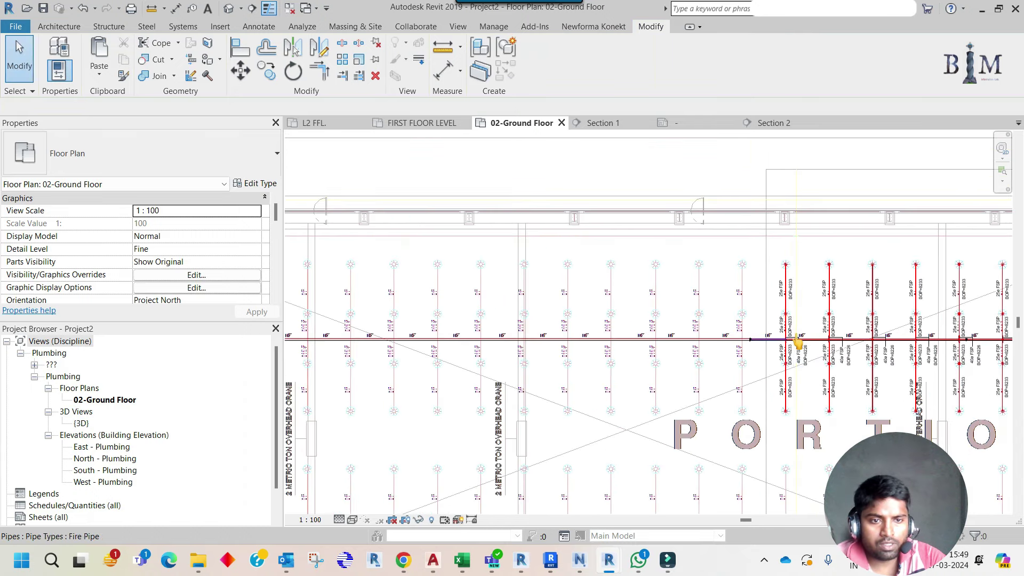
scroll(782, 283, "up", 2)
left_click_drag(753, 201, 812, 465)
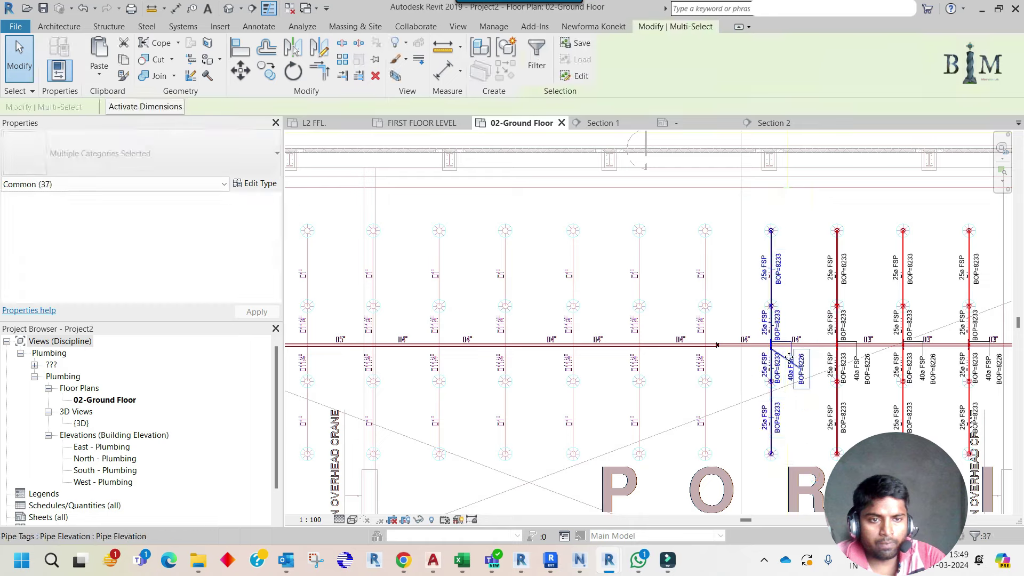
scroll(779, 344, "up", 3)
scroll(779, 344, "up", 2)
Copy the branch group 3000 mm left along the main
left_click(266, 71)
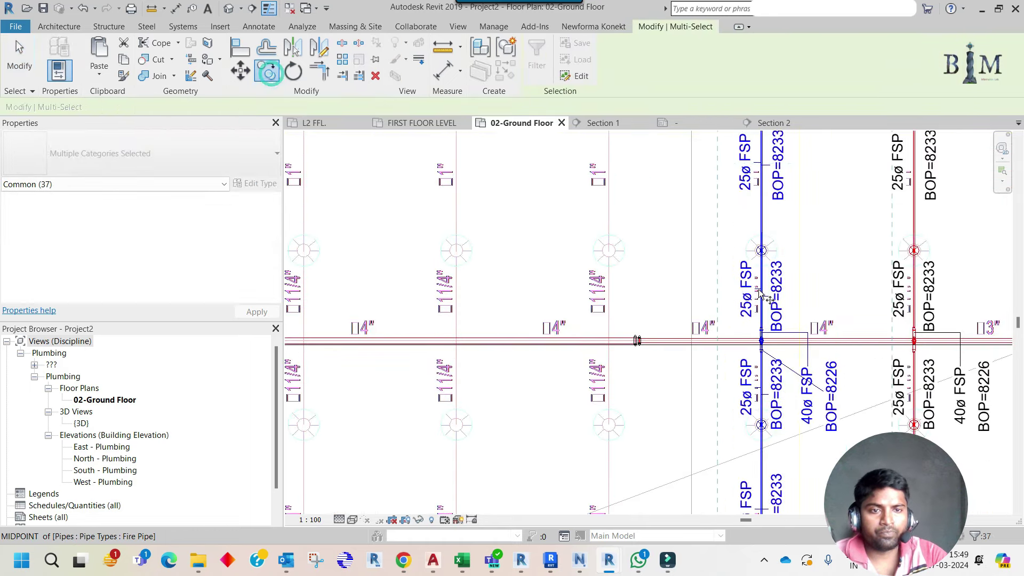
scroll(765, 300, "up", 3)
scroll(766, 300, "up", 2)
left_click(766, 300)
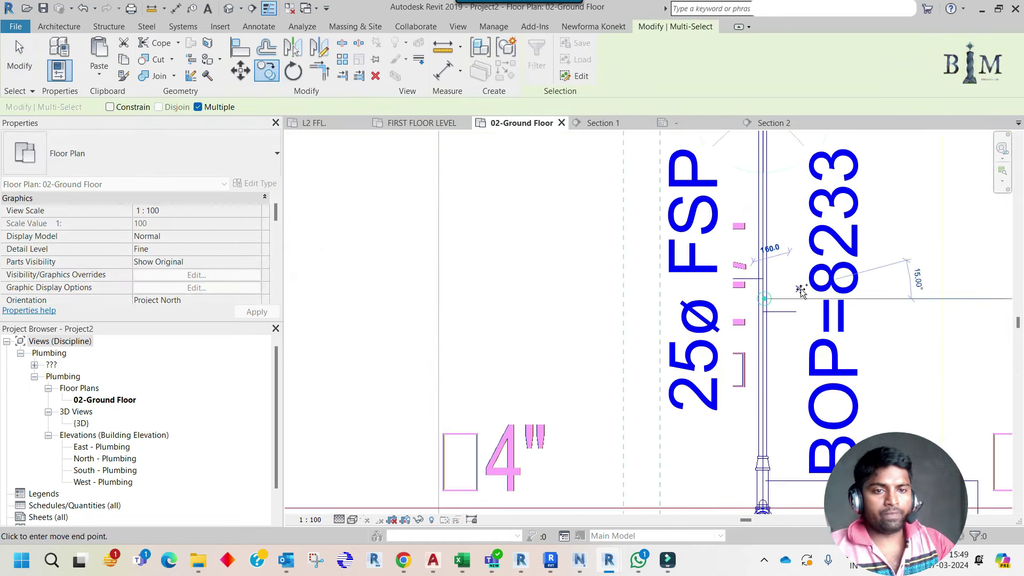
scroll(765, 300, "down", 3)
scroll(766, 300, "down", 2)
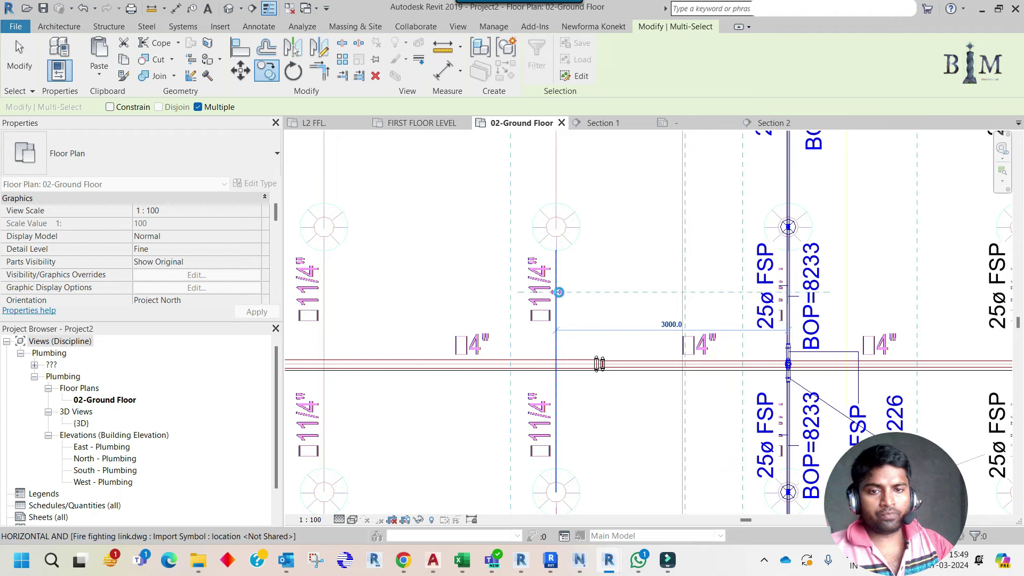
left_click(559, 292)
scroll(533, 342, "down", 1)
scroll(528, 350, "down", 1)
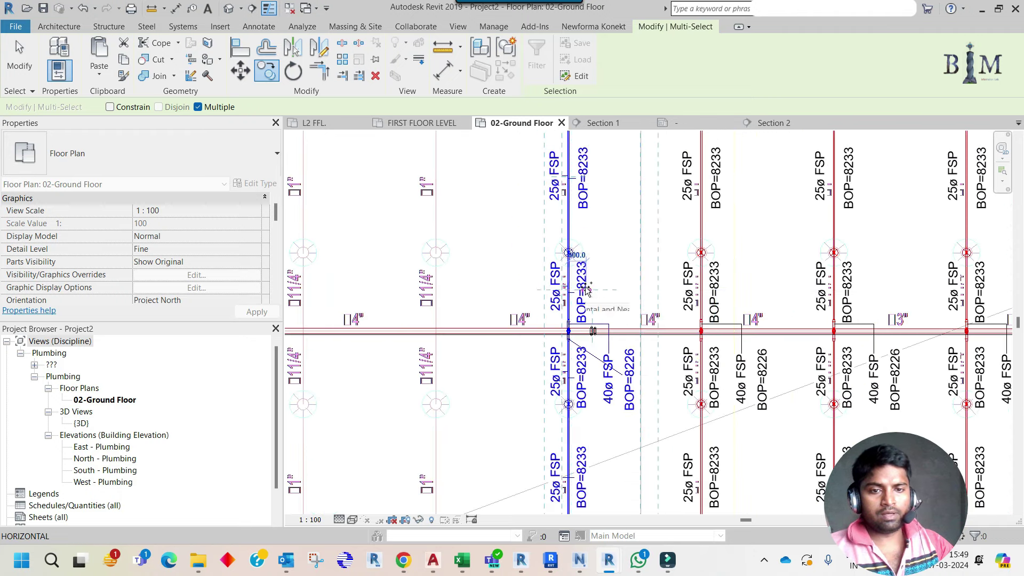
key("Escape")
left_click(527, 344)
Open the Section 1 view from the section line and zoom in on the branch tee
right_click(528, 344)
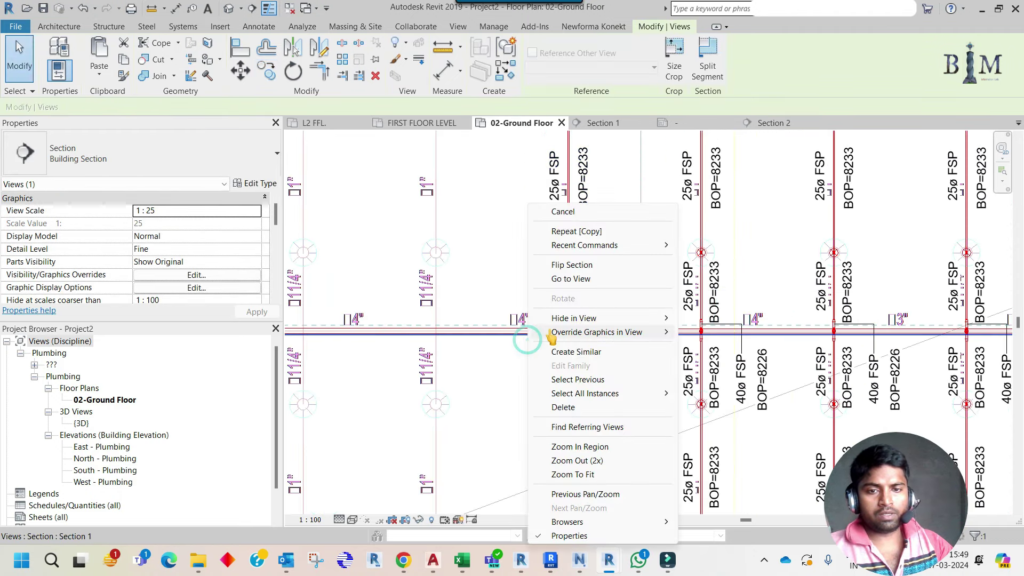
left_click(568, 281)
scroll(400, 309, "up", 1)
scroll(409, 301, "up", 2)
scroll(549, 308, "up", 2)
scroll(572, 308, "up", 1)
scroll(579, 309, "up", 1)
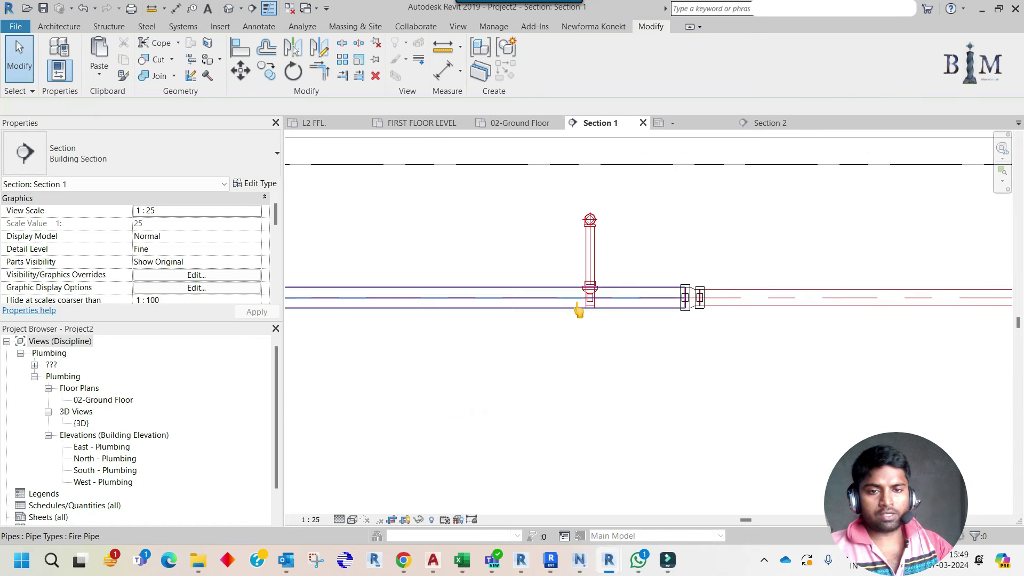
Shift the branch tee by setting its temporary offset dimension to 100
left_click(556, 293)
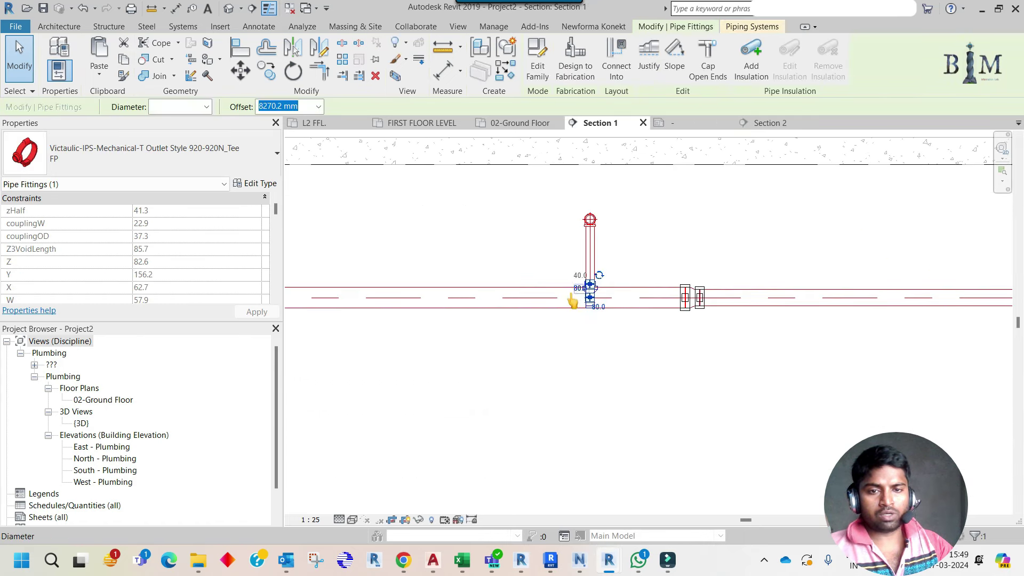
scroll(567, 302, "up", 1)
left_click(594, 294)
type("100")
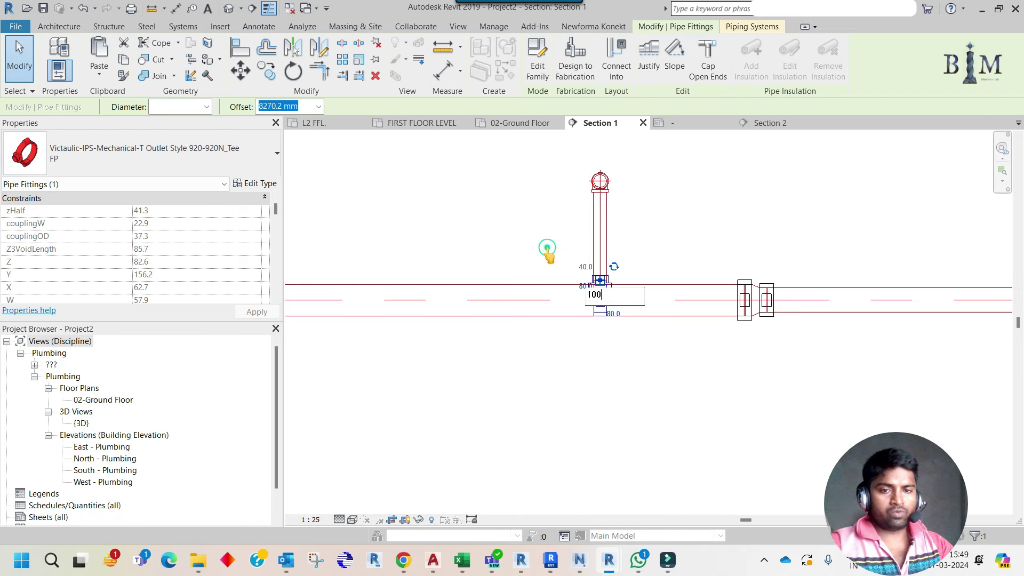
key("Return")
key("Escape")
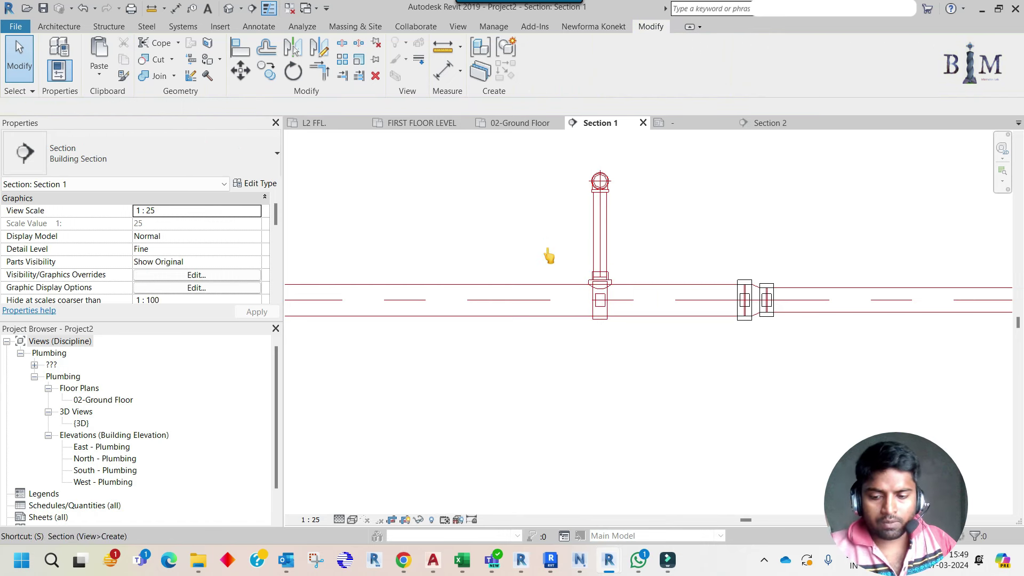
Split the main pipe left of the tee with SL and delete the resulting coupling
key("s")
key("l")
left_click(561, 300)
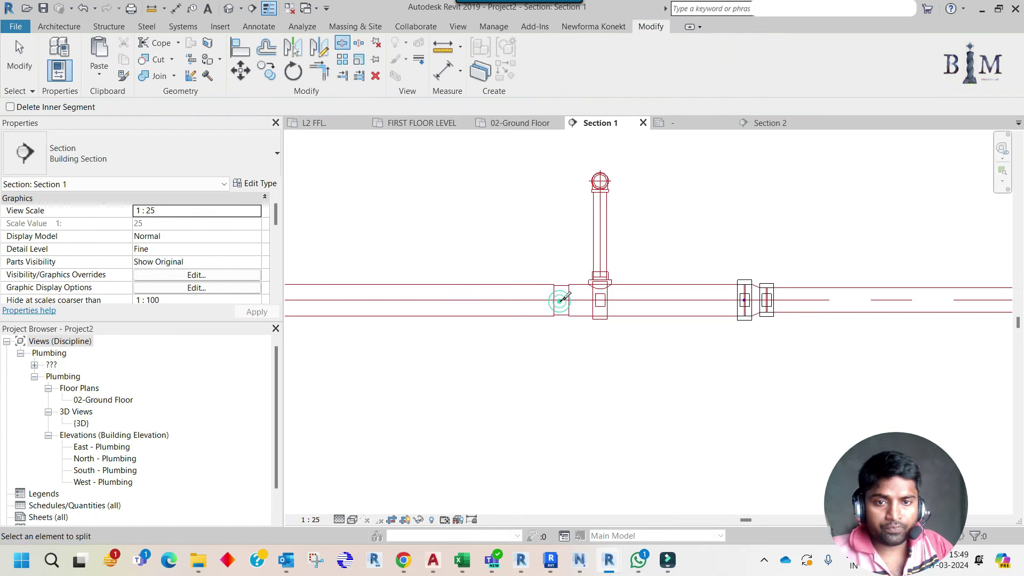
key("Escape")
left_click(561, 301)
key("Delete")
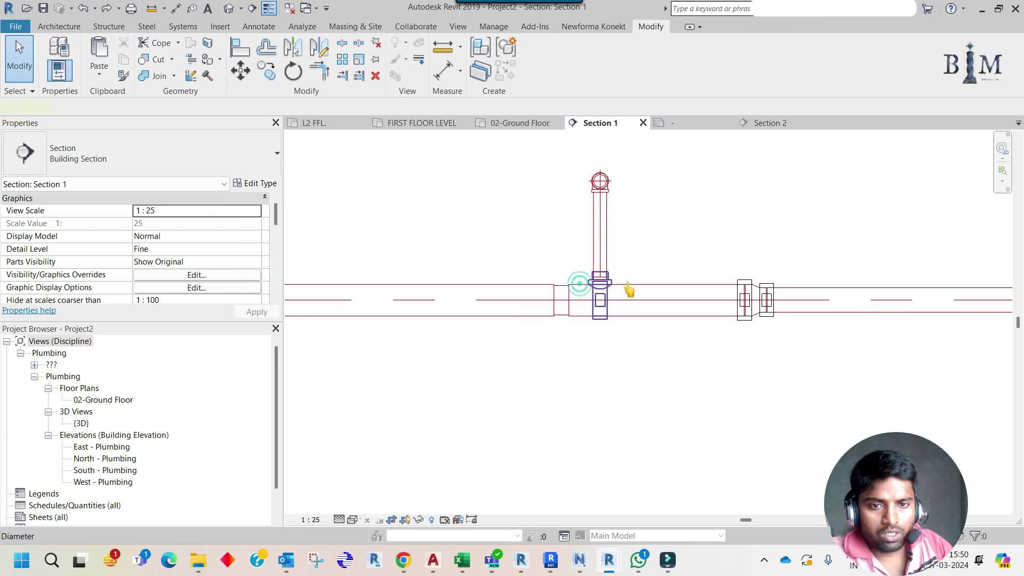
Delete the gap pipe segment to the right of the tee
left_click(579, 309)
left_click(628, 300)
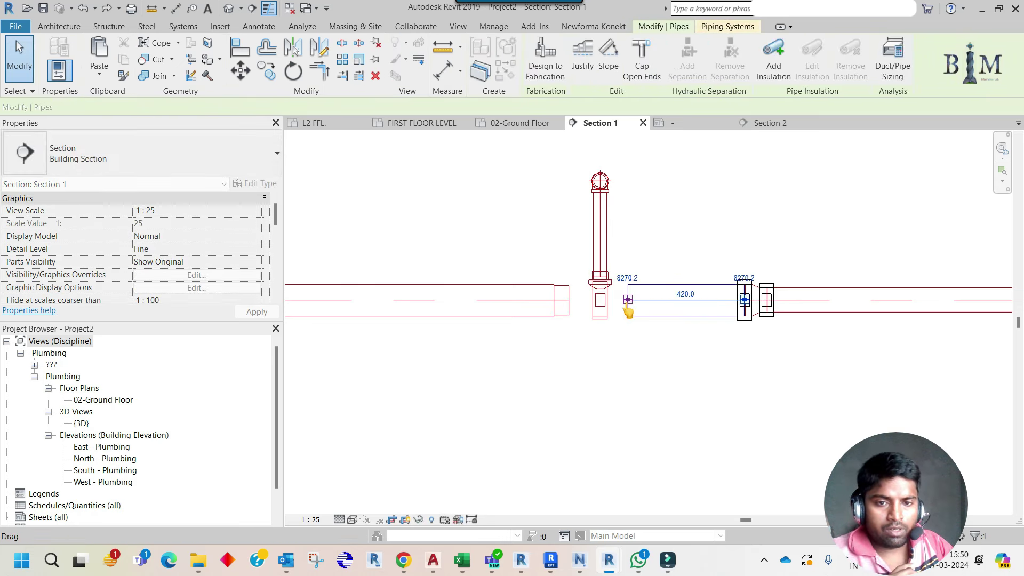
key("Delete")
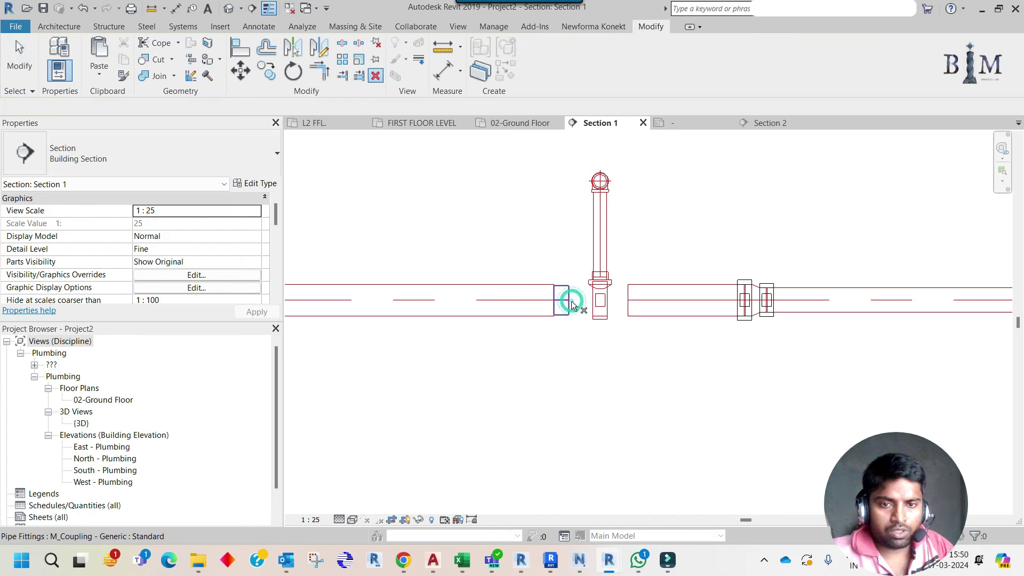
left_click(565, 303)
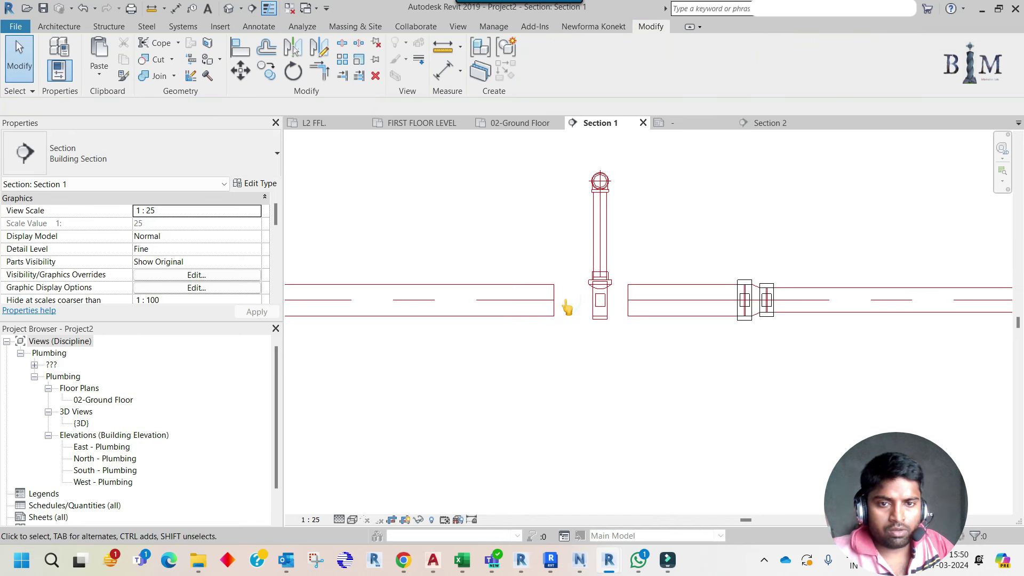
Drag the left and right main pipe ends back to connect into the moved tee
key("d")
key("l")
left_click(601, 220)
key("Escape")
key("Escape")
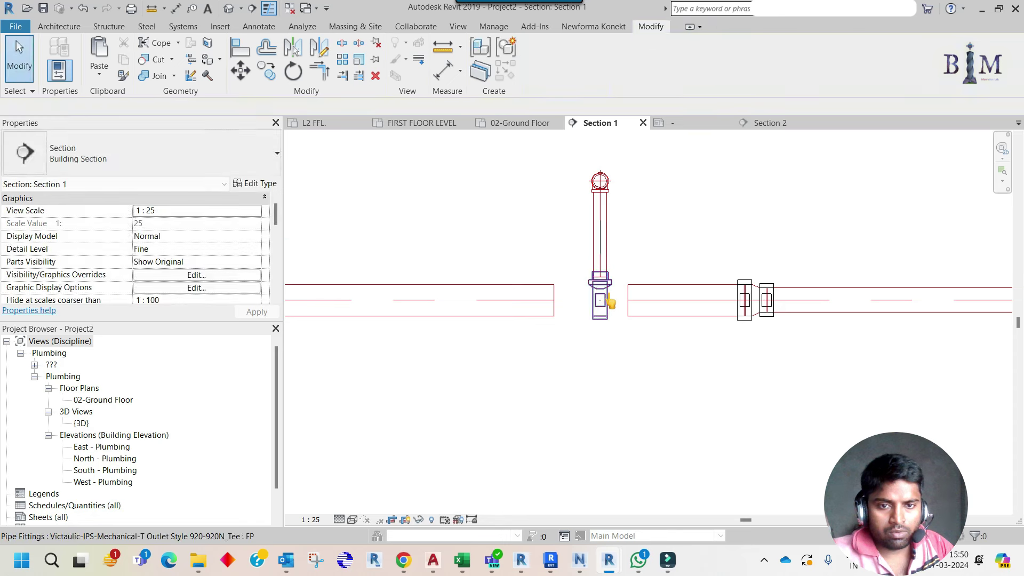
left_click(604, 304)
scroll(603, 307, "up", 2)
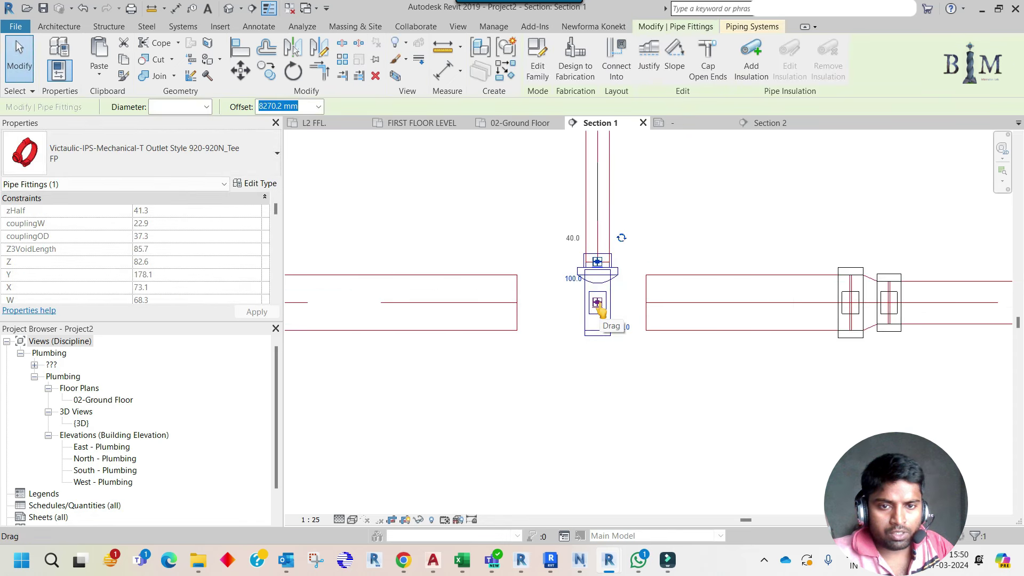
left_click_drag(515, 304, 597, 302)
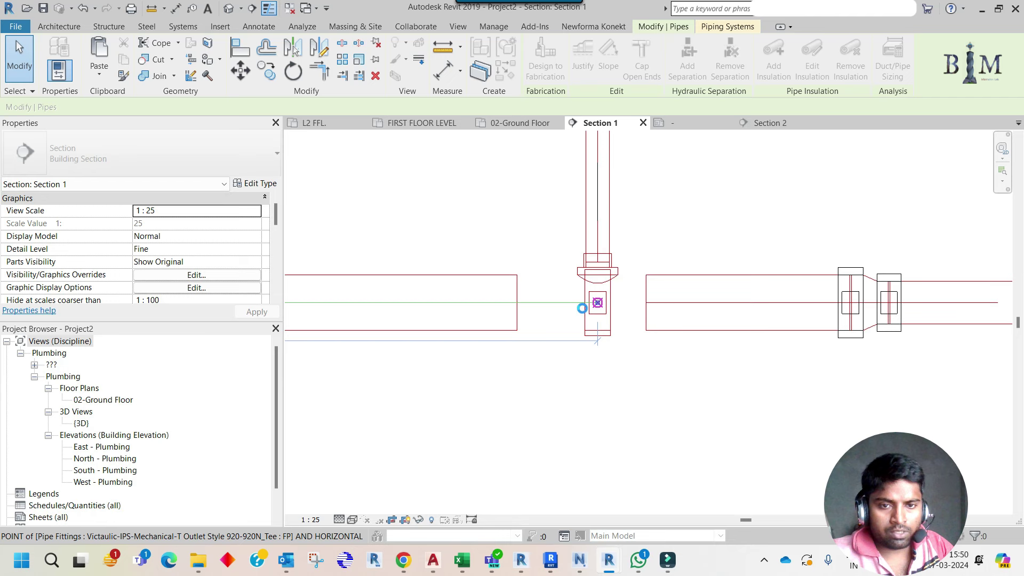
left_click_drag(581, 308, 613, 304)
left_click(622, 301)
left_click(645, 304)
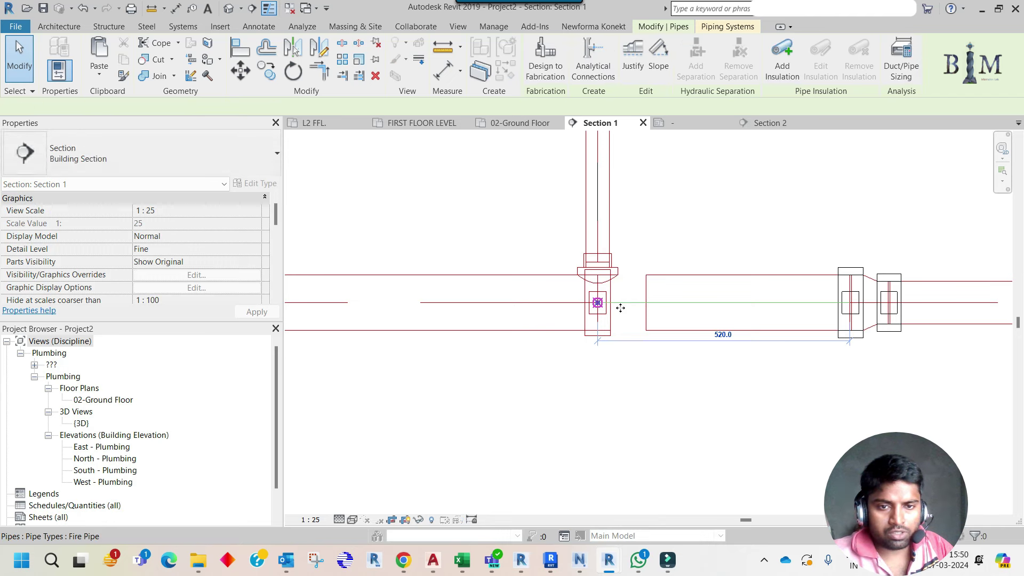
scroll(616, 298, "down", 3)
Tab-preview the connected pipe network and pan along the fire main
key("Escape")
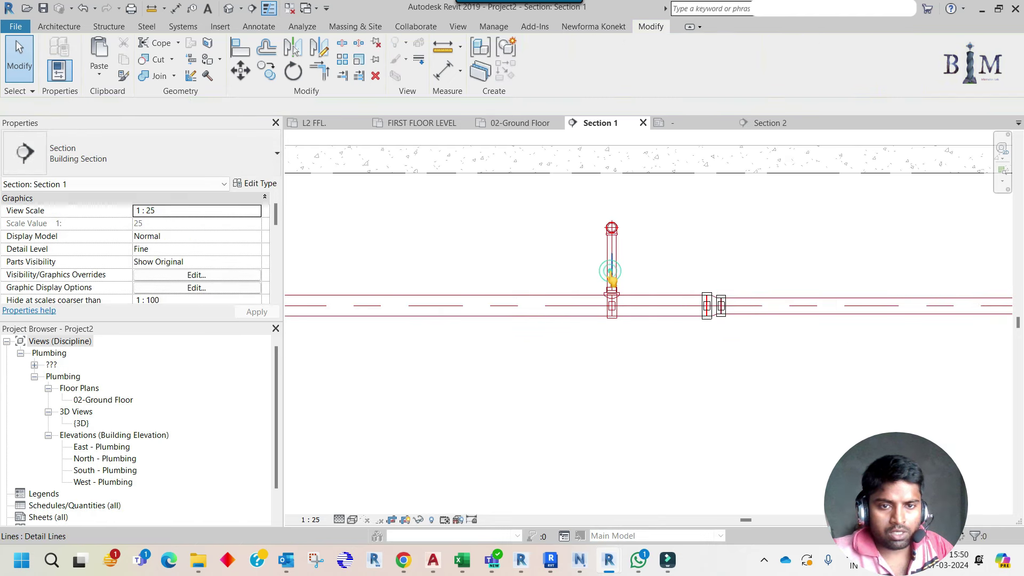
key("Tab")
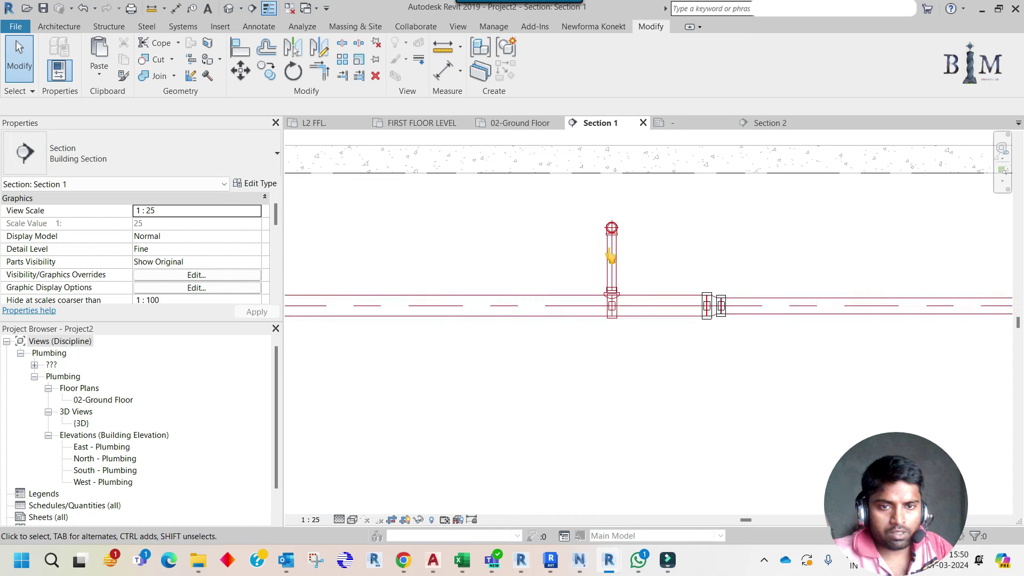
key("Tab")
scroll(768, 272, "down", 3)
scroll(789, 274, "down", 2)
scroll(788, 273, "down", 2)
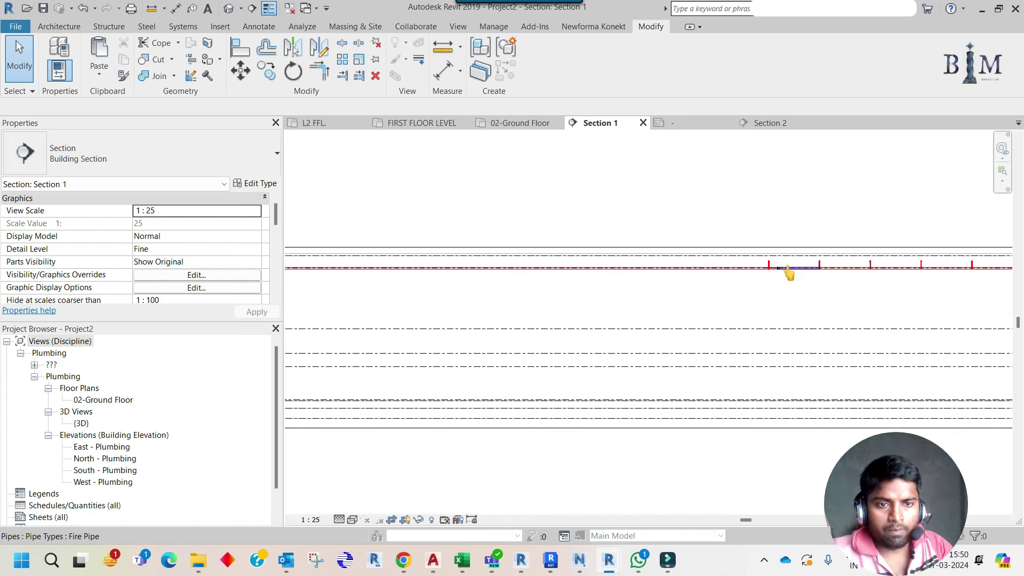
mouse_move(606, 270)
middle_mouse_down()
mouse_move(793, 266)
mouse_move(768, 262)
middle_mouse_up()
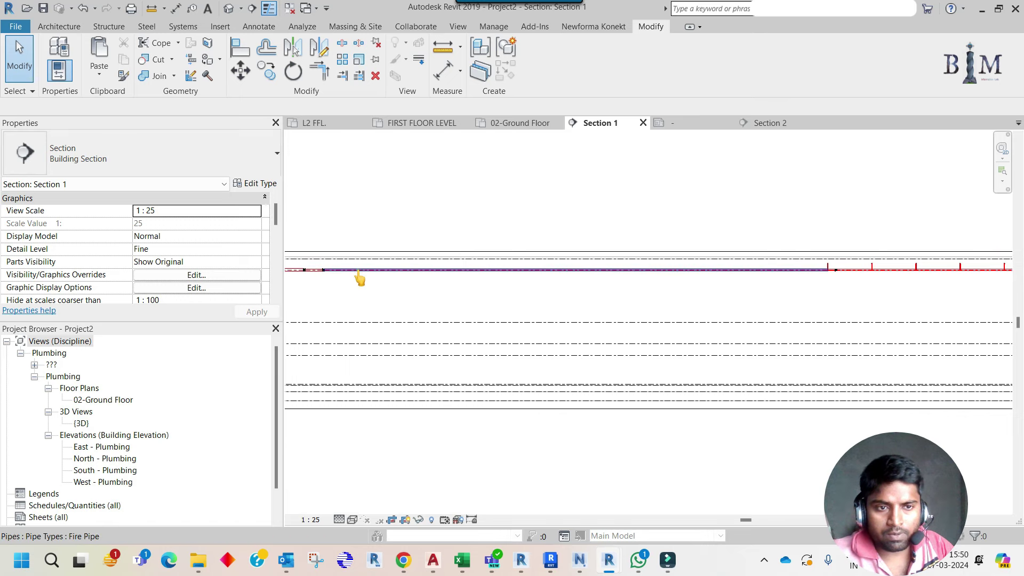
Split the fire main near the branches and pull the segment end 900 to the left
key("s")
key("l")
left_click(821, 270)
key("Escape")
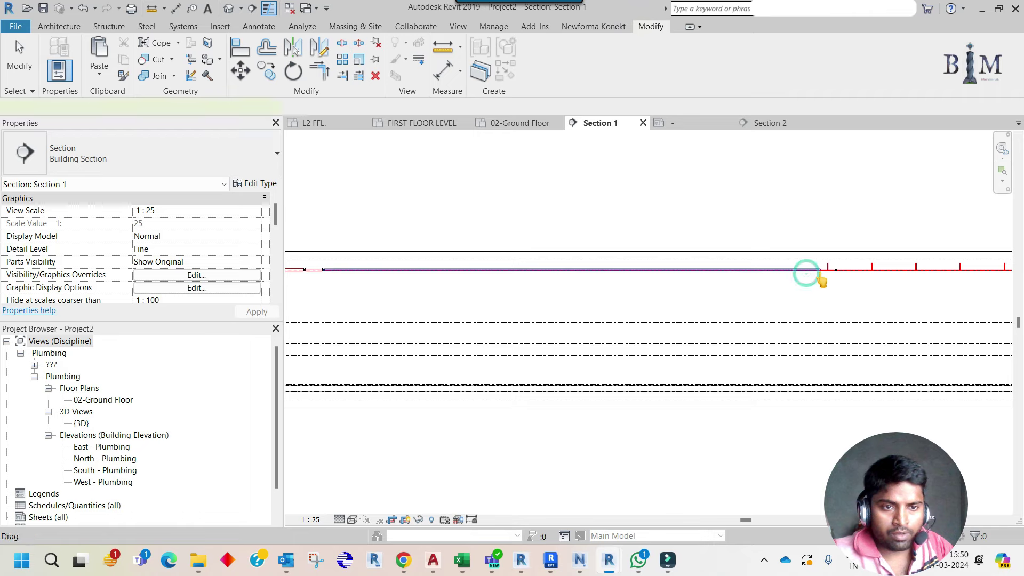
left_click(804, 270)
mouse_move(813, 270)
left_mouse_down()
mouse_move(338, 270)
mouse_move(403, 279)
left_mouse_up()
key("Escape")
scroll(800, 275, "up", 3)
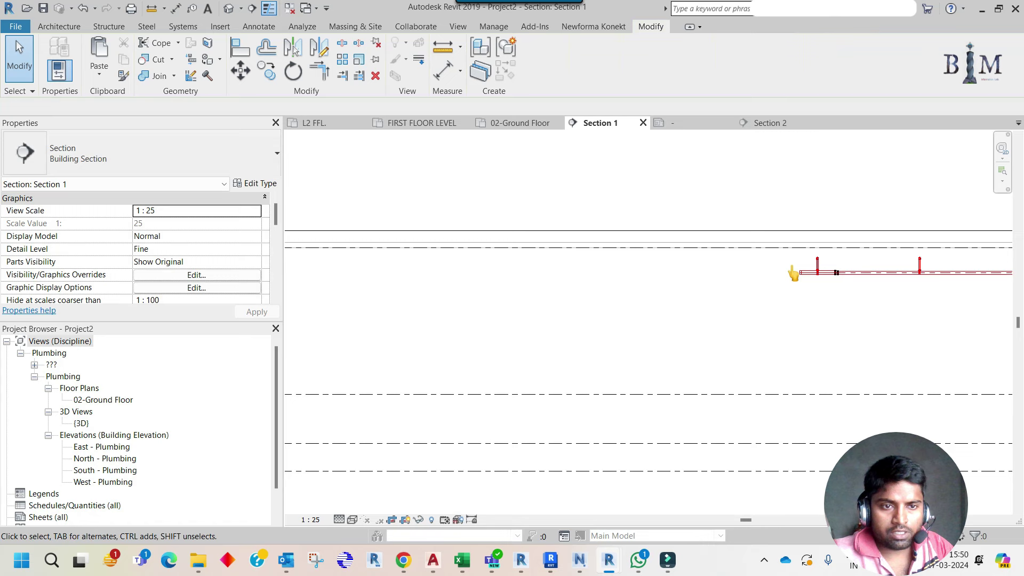
Return to the 02-Ground Floor plan and select the left branch run with its tags
scroll(800, 279, "up", 2)
scroll(792, 277, "up", 2)
left_click_drag(783, 260, 750, 272)
left_click(540, 122)
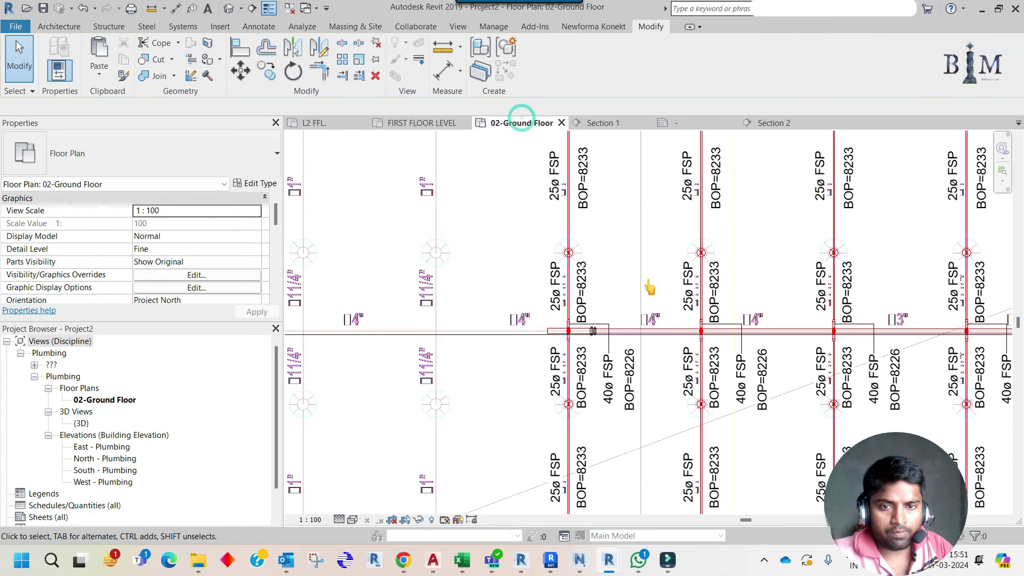
scroll(649, 286, "down", 3)
scroll(589, 200, "down", 2)
left_click_drag(585, 182, 656, 408)
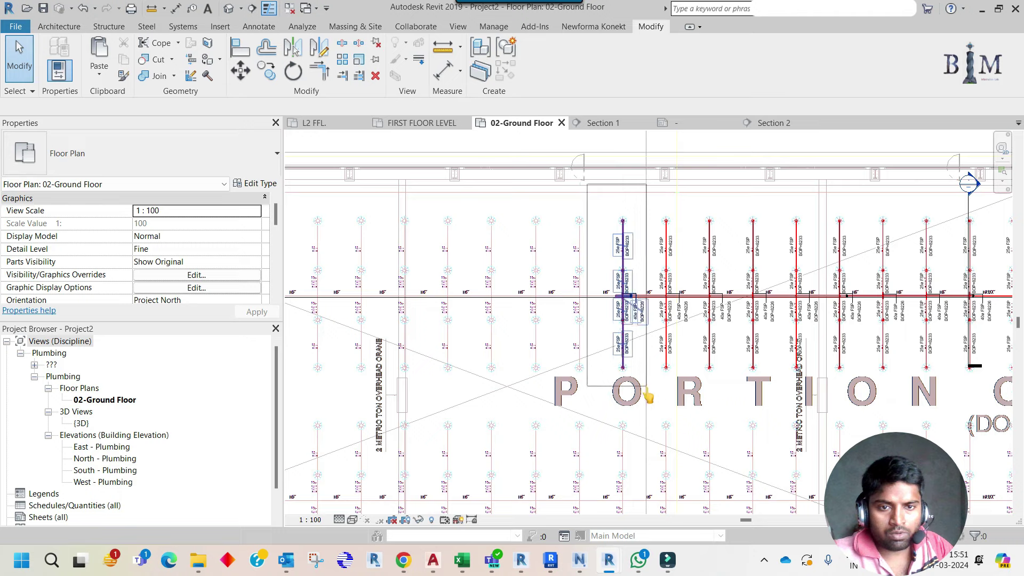
scroll(629, 296, "up", 3)
scroll(628, 296, "up", 2)
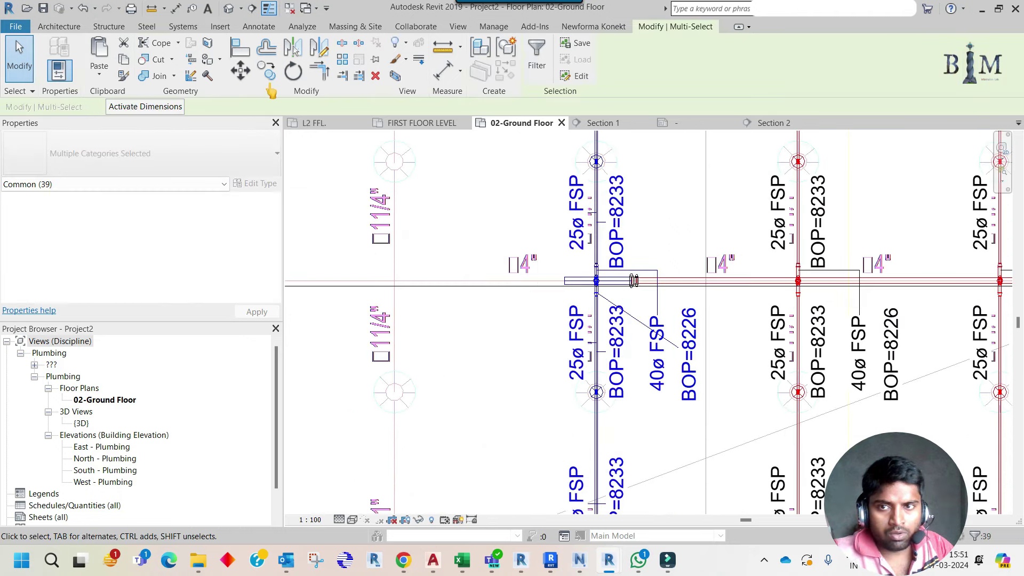
Copy the branch group along the main with Multiple, placing the first copies 3000 apart
left_click(266, 71)
scroll(611, 224, "up", 3)
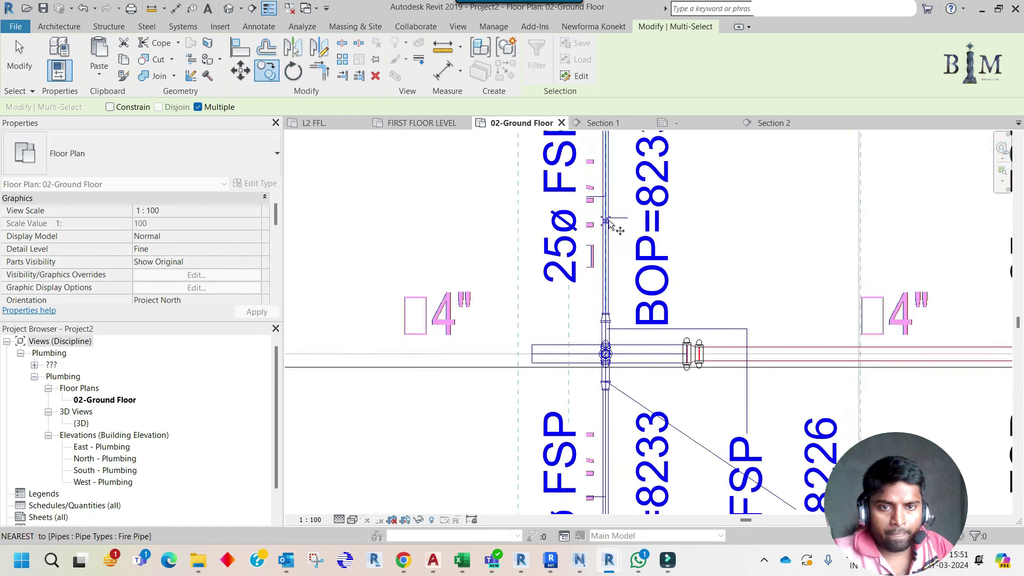
left_click(607, 235)
scroll(608, 245, "down", 3)
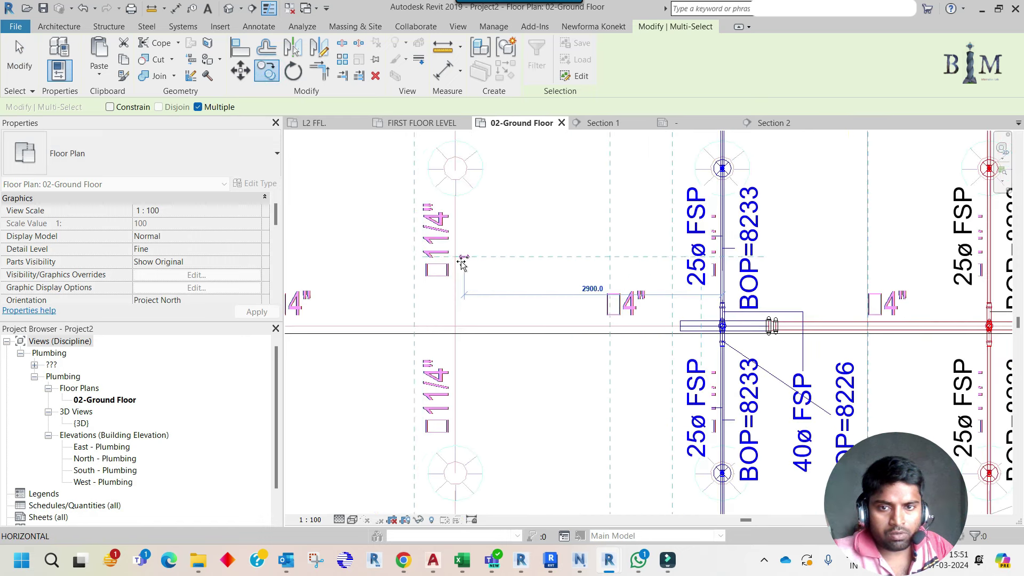
scroll(455, 257, "down", 3)
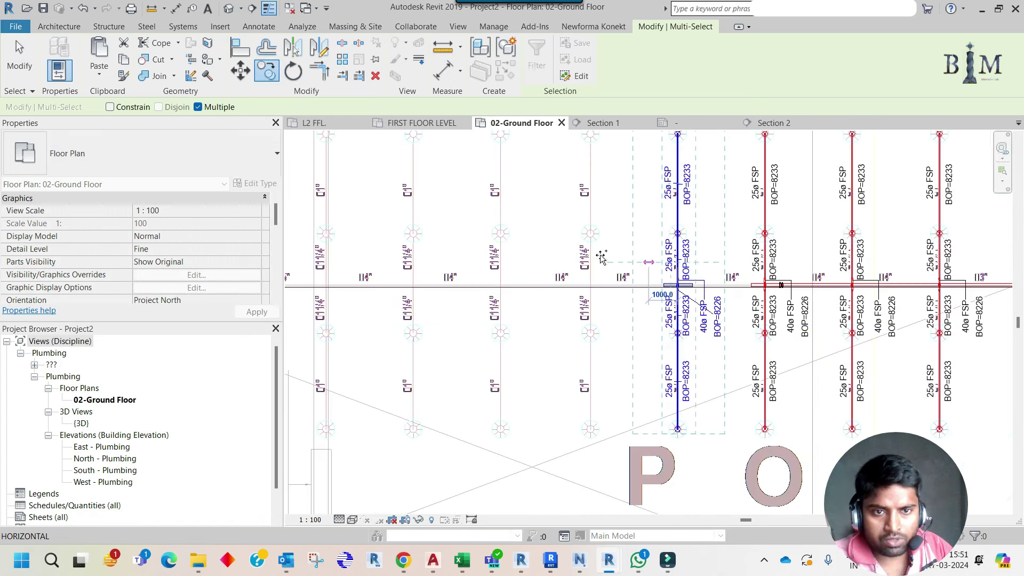
scroll(590, 263, "up", 2)
left_click(591, 262)
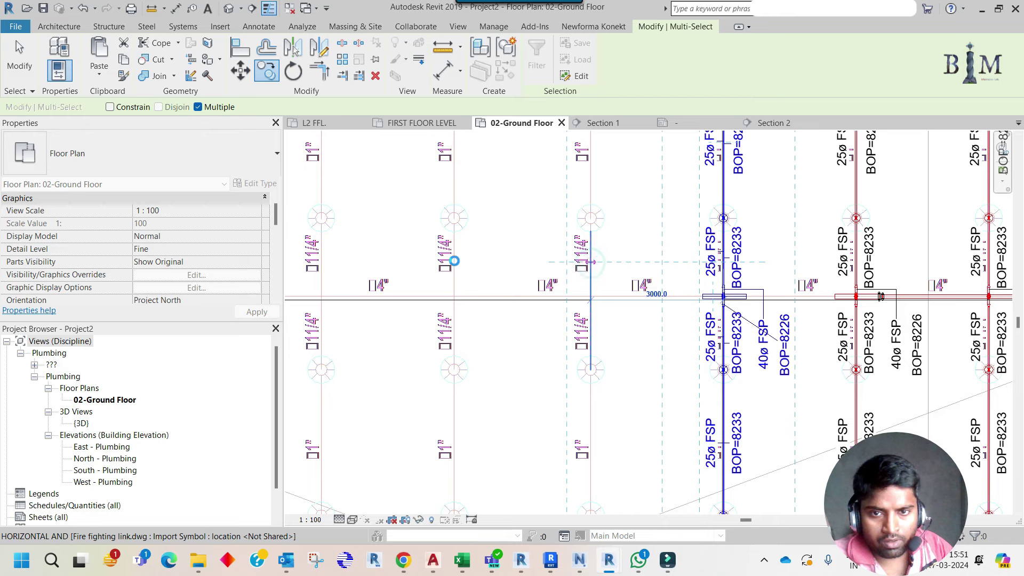
left_click(322, 262)
Place further branch group copies at 3000 spacing farther left along the main
middle_click_drag(322, 262, 570, 261)
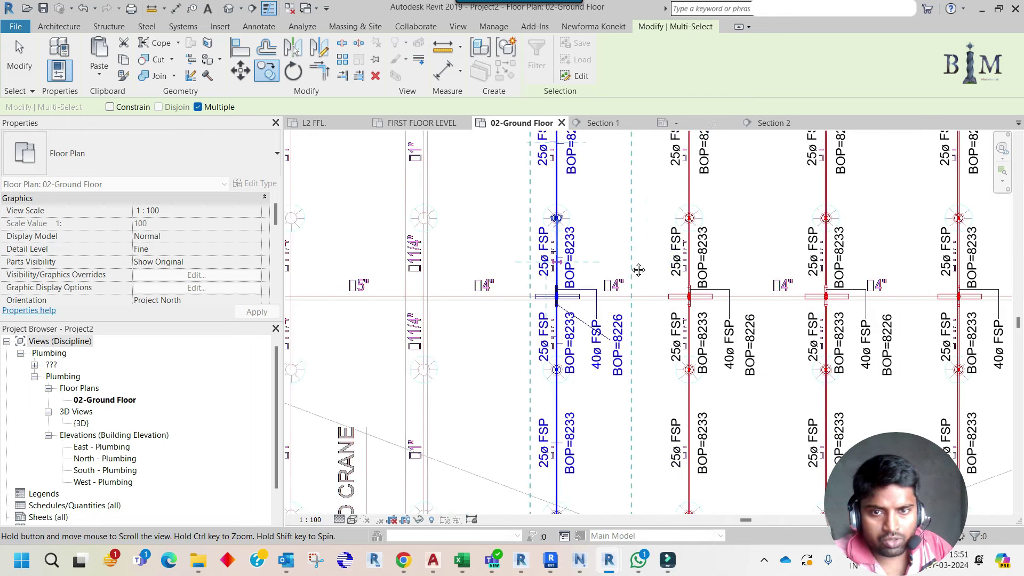
left_click(569, 260)
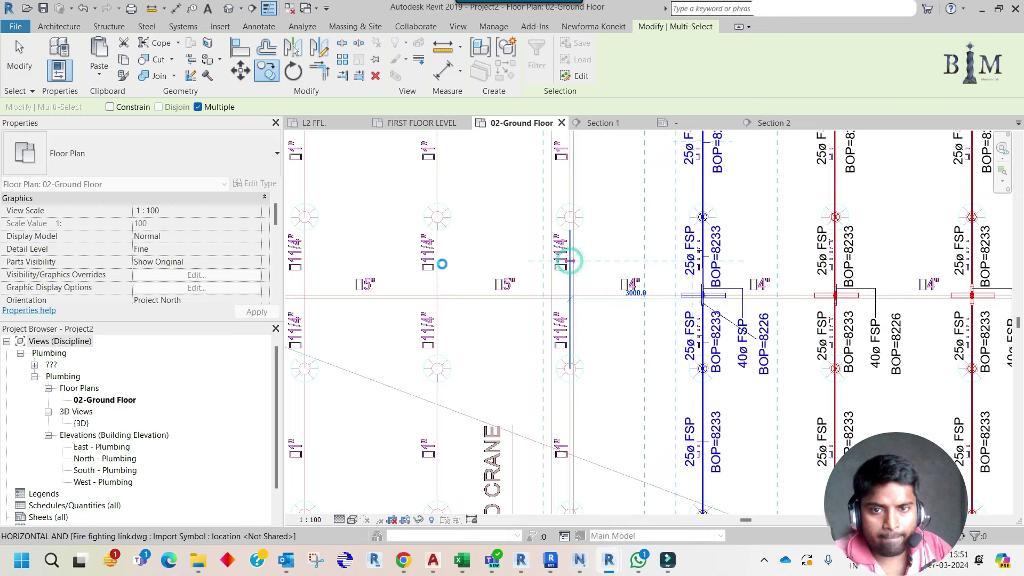
left_click(437, 262)
middle_click_drag(437, 262, 759, 262)
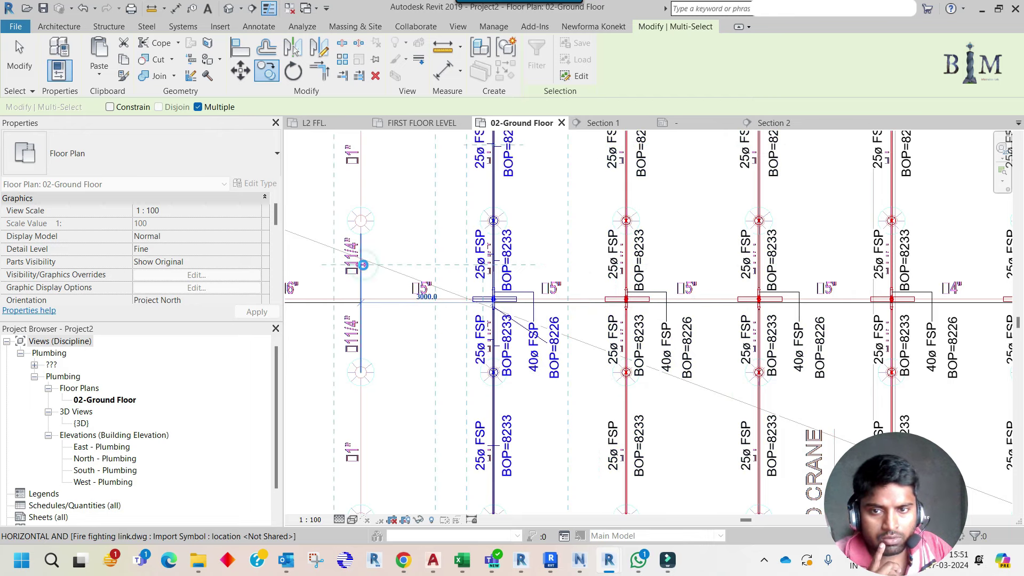
middle_click_drag(363, 265, 611, 273)
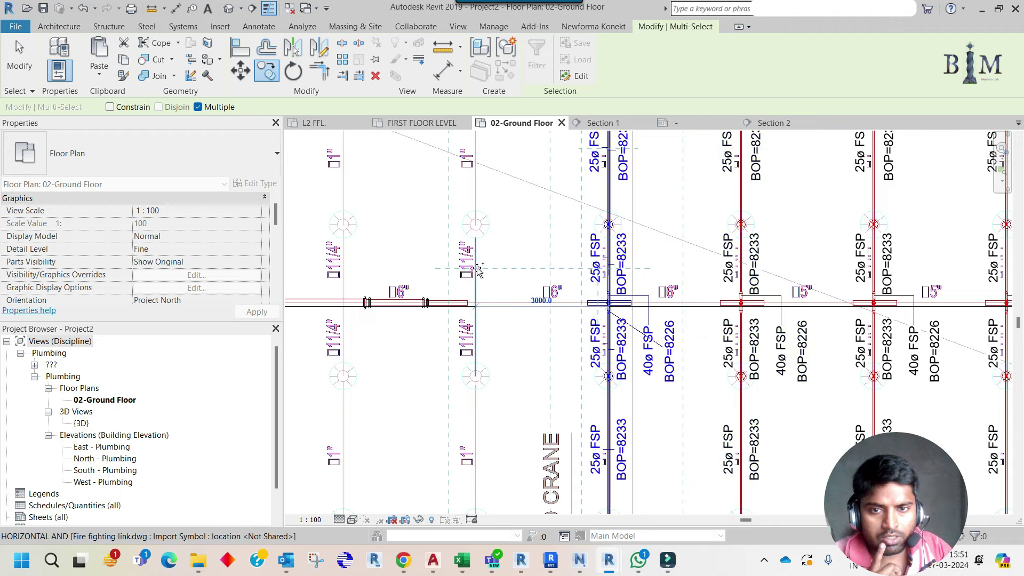
scroll(466, 270, "down", 4)
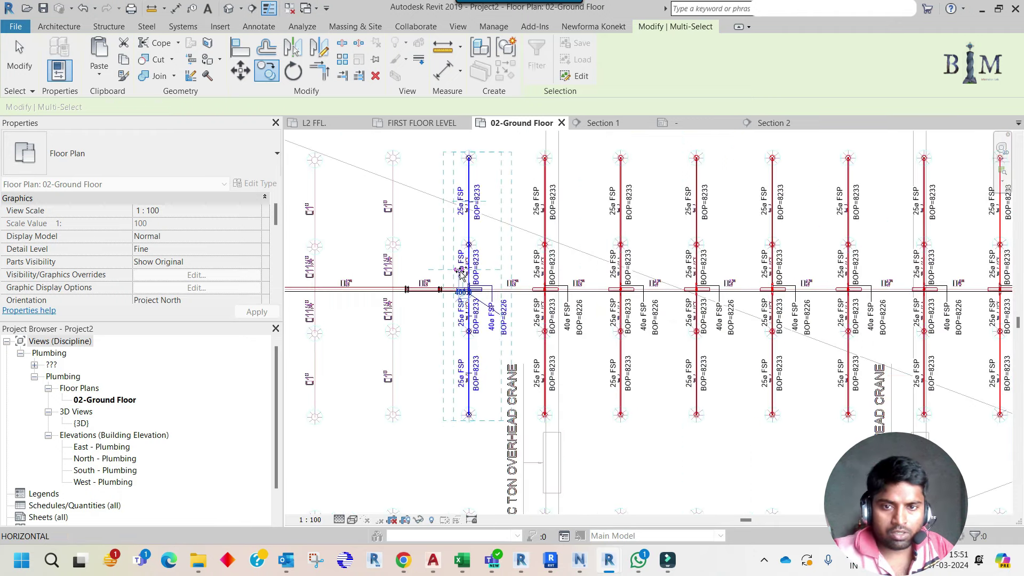
left_click(460, 272)
key("Escape")
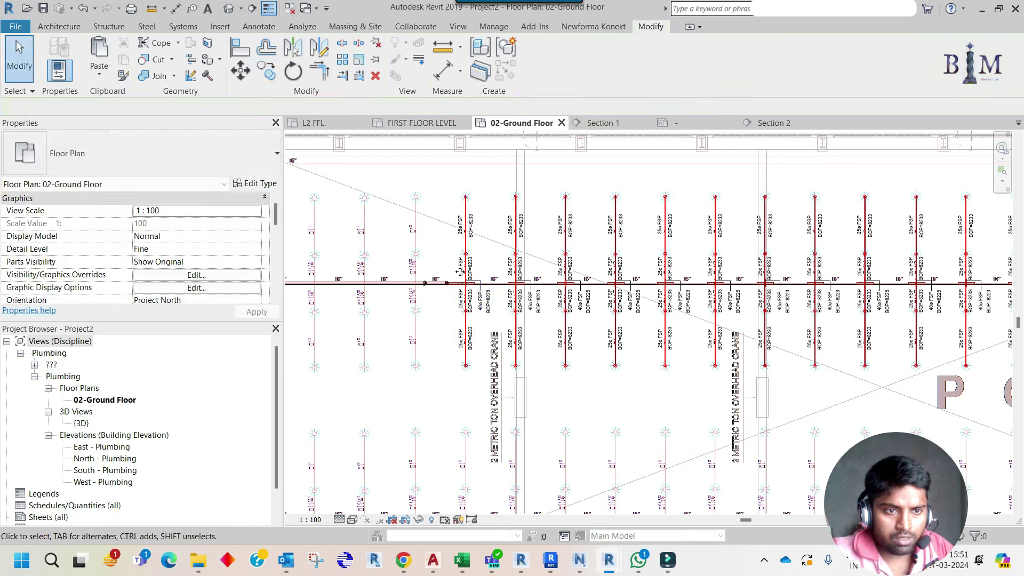
scroll(460, 272, "down", 2)
Open the Section 1 view from the section line
right_click(716, 281)
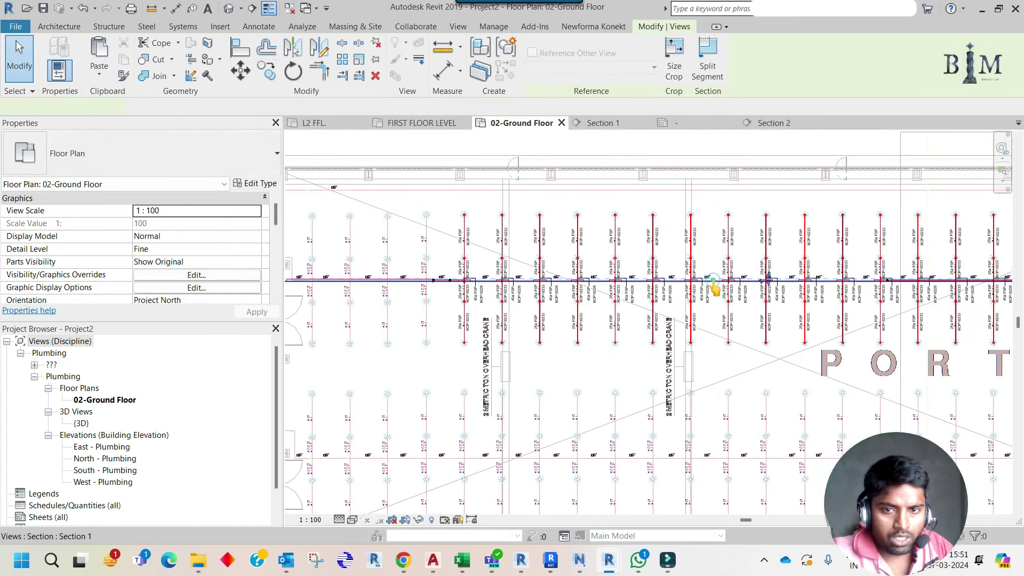
left_click(743, 279)
scroll(843, 304, "down", 2)
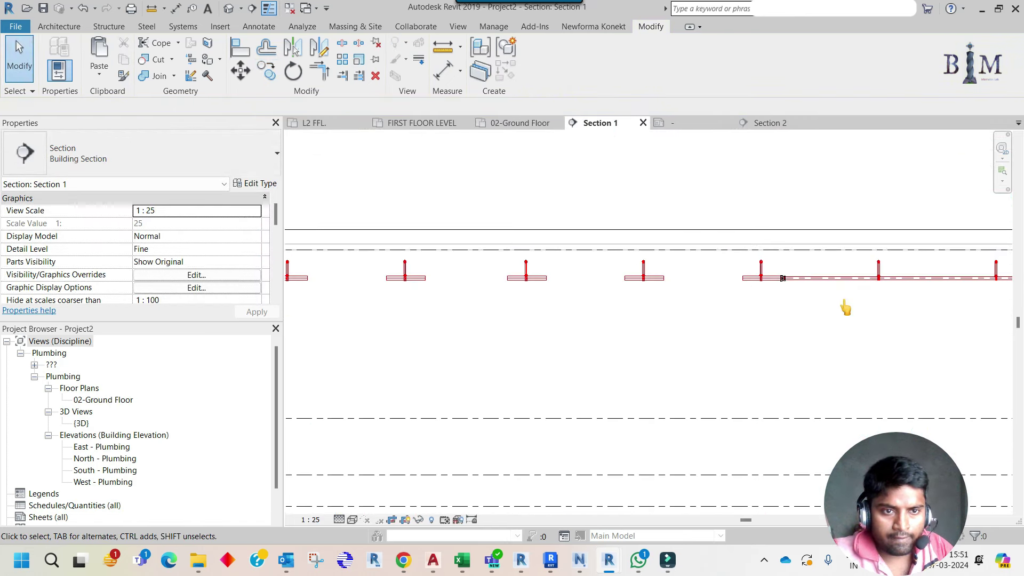
scroll(729, 309, "down", 1)
Use Trim/Extend to Corner (TR) to close the first gaps between main pipes
key("t")
key("r")
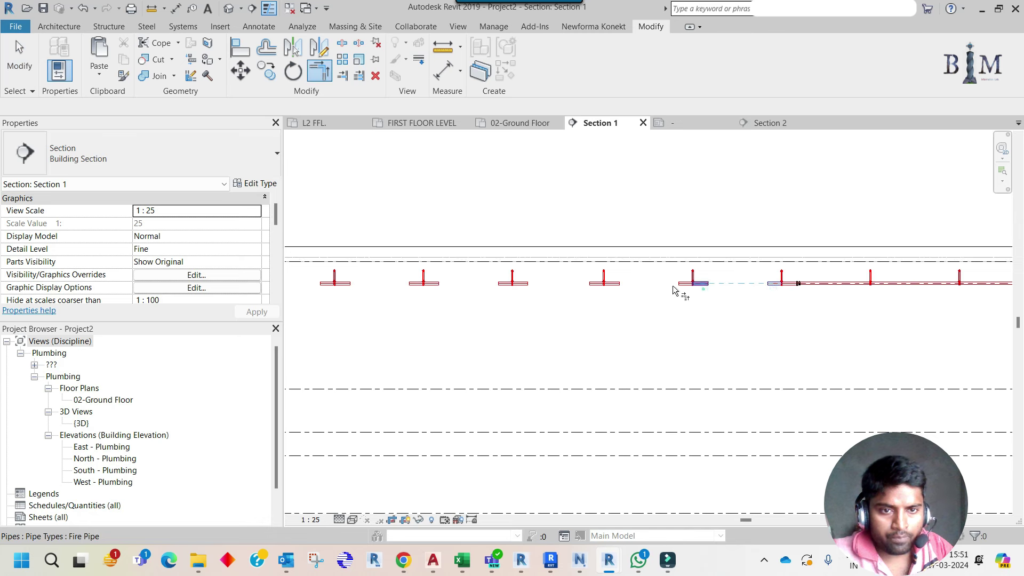
left_click(598, 284)
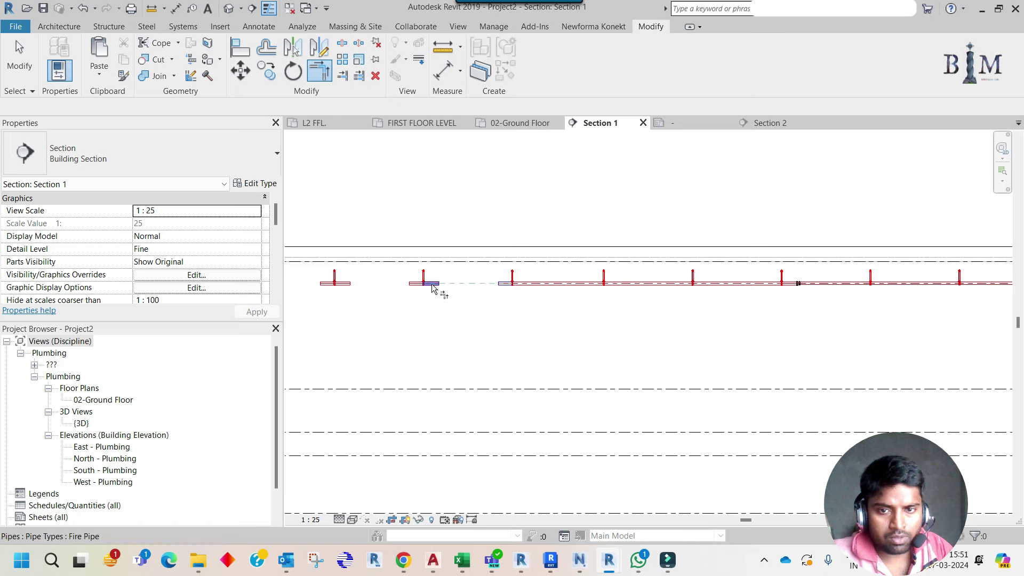
middle_click_drag(558, 296, 784, 299)
left_click(731, 295)
left_click(641, 291)
left_click(570, 288)
Join the remaining main pipes into one continuous run, redoing the joins after an undo
left_click(478, 287)
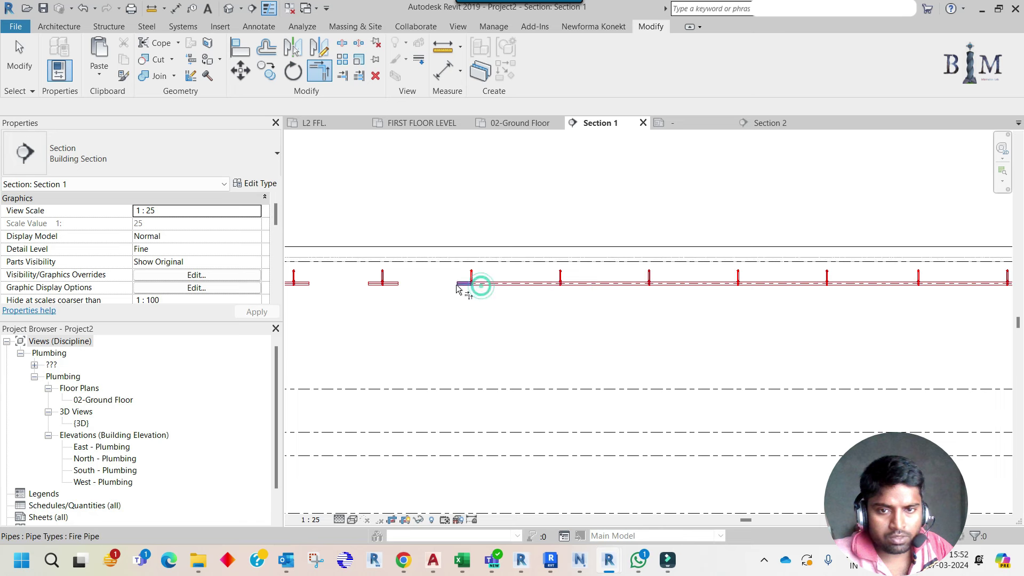
left_click(454, 287)
left_click(404, 288)
key("ctrl+z")
key("ctrl+z")
key("ctrl+z")
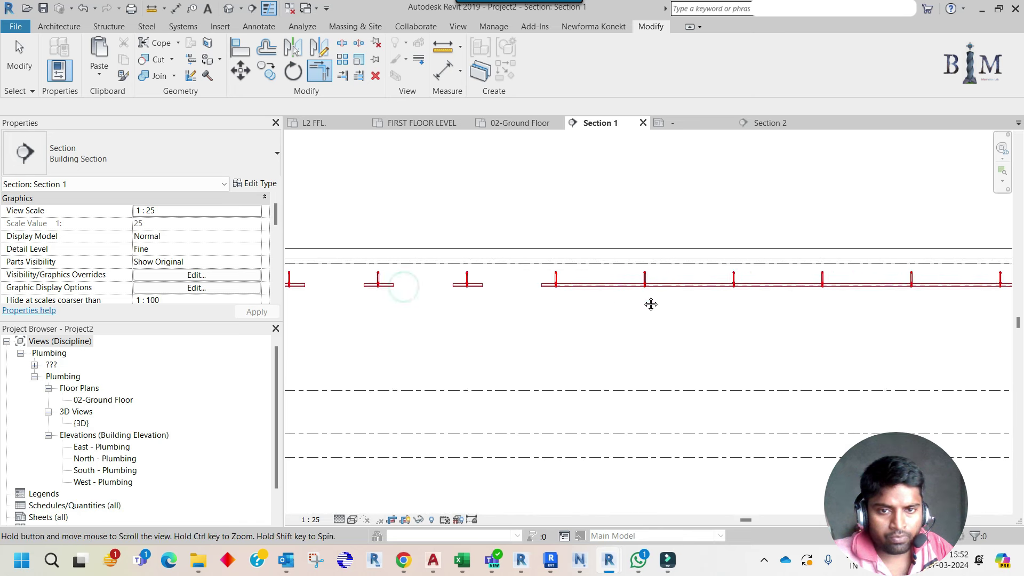
left_click(577, 292)
left_click(494, 291)
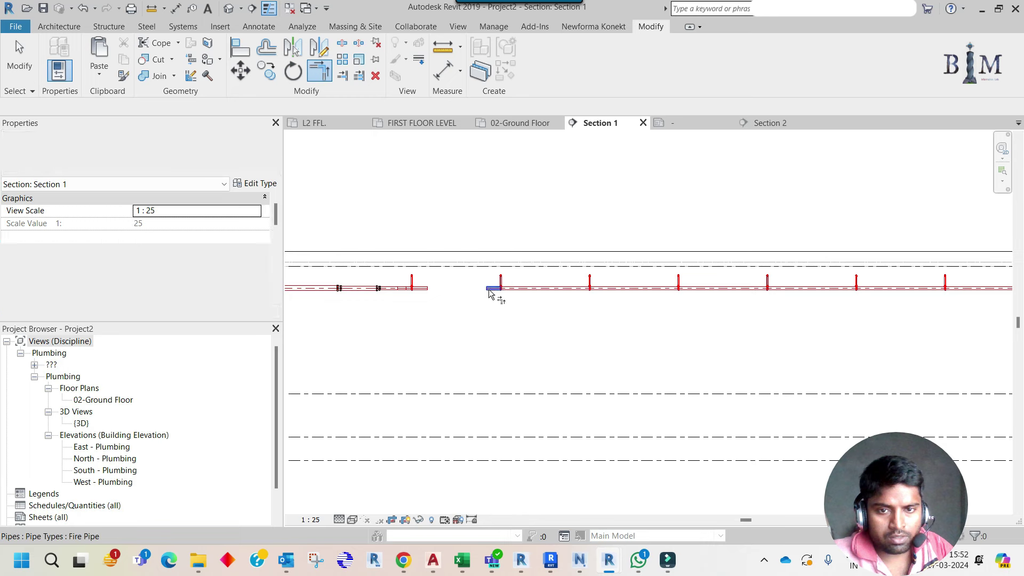
left_click(400, 297)
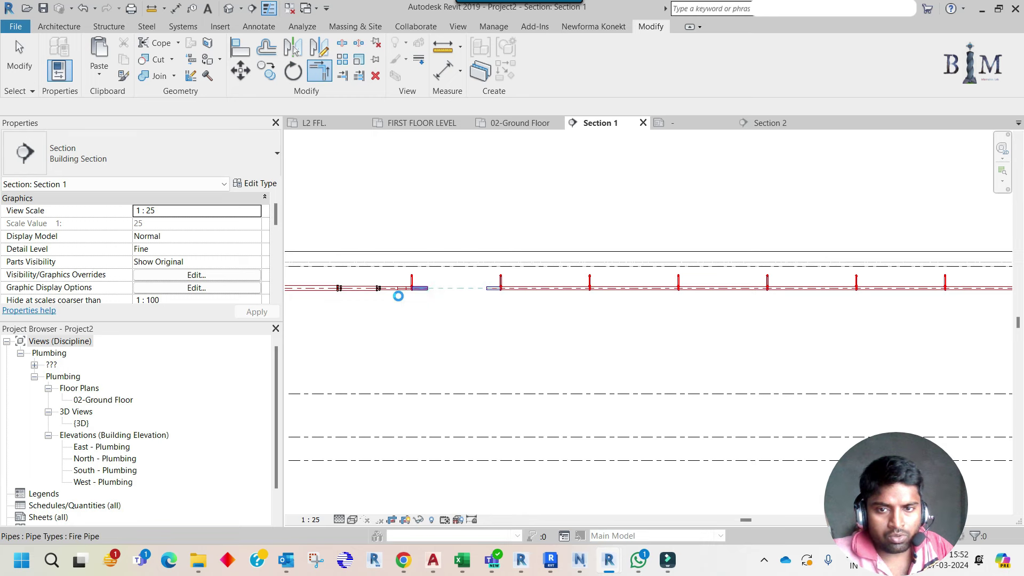
Shorten the short left-end pipe by dragging its end grip to the 615.7 point
scroll(398, 296, "up", 2)
scroll(394, 291, "up", 1)
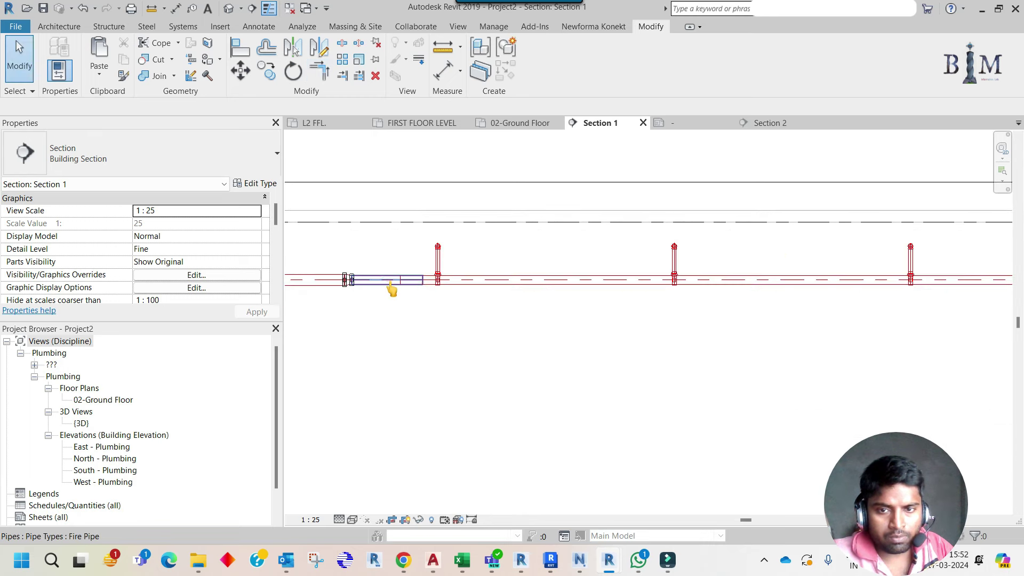
left_click(420, 283)
left_click_drag(423, 280, 401, 280)
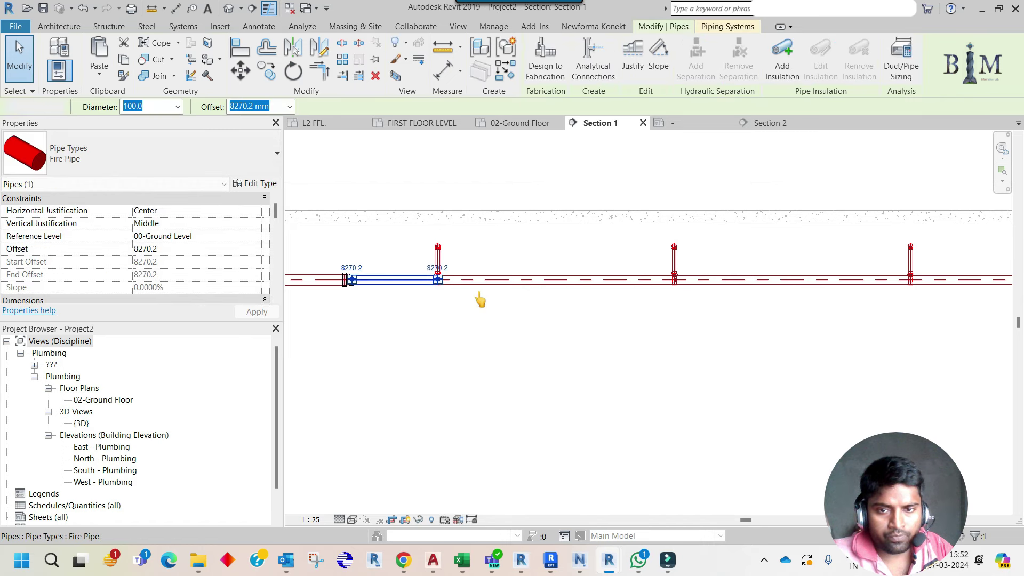
key("Escape")
scroll(550, 296, "down", 2)
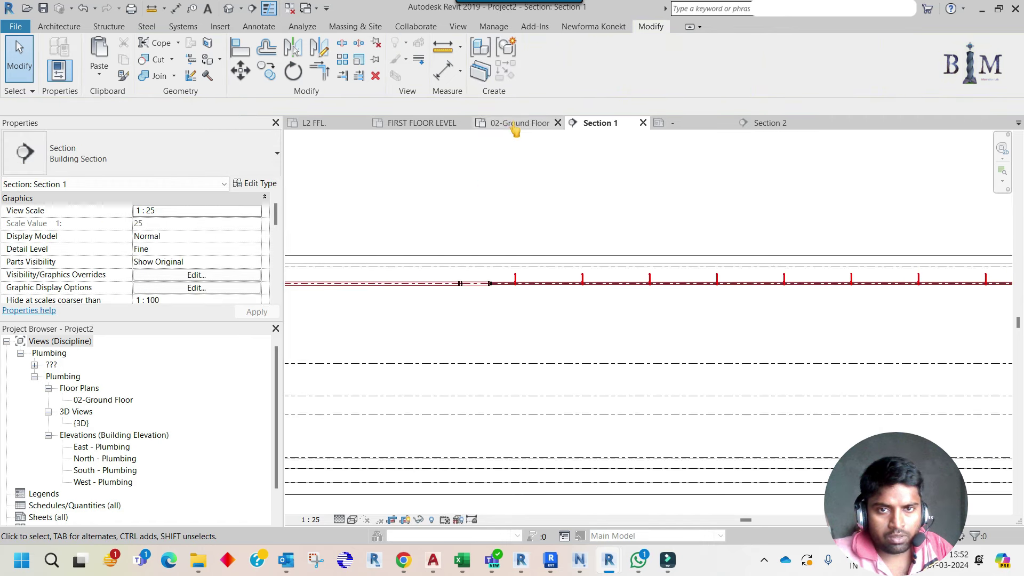
Select the whole 02-Ground Floor pipe network and confirm 270 fittings, 270 pipes, 88 sprinklers in Filter
left_click(509, 123)
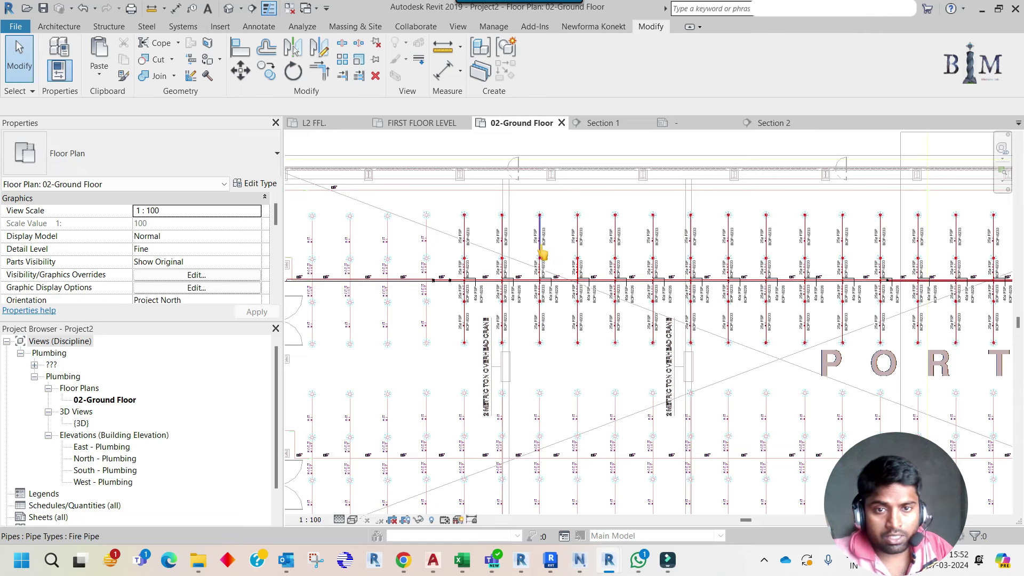
key("Tab")
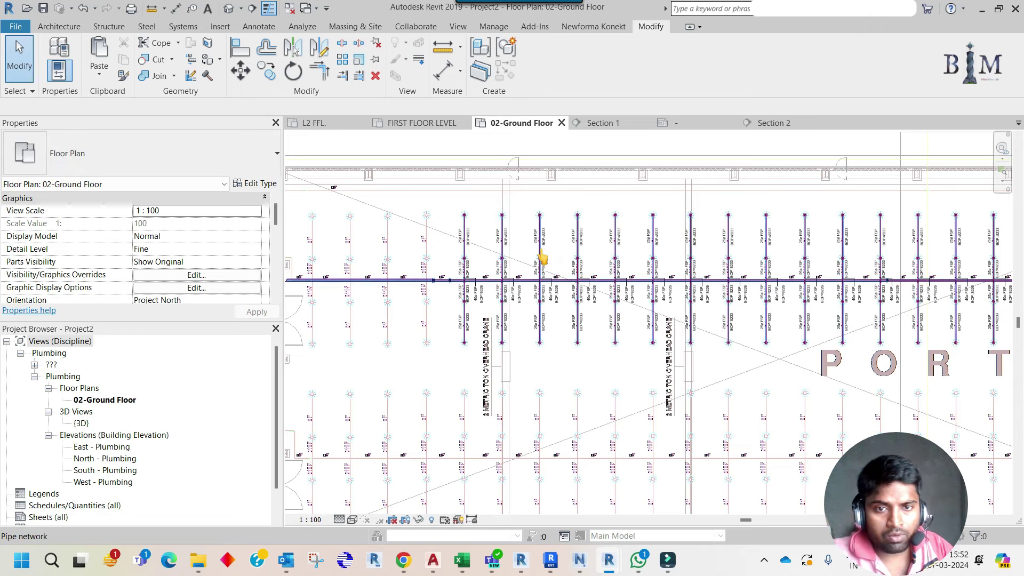
left_click(542, 258)
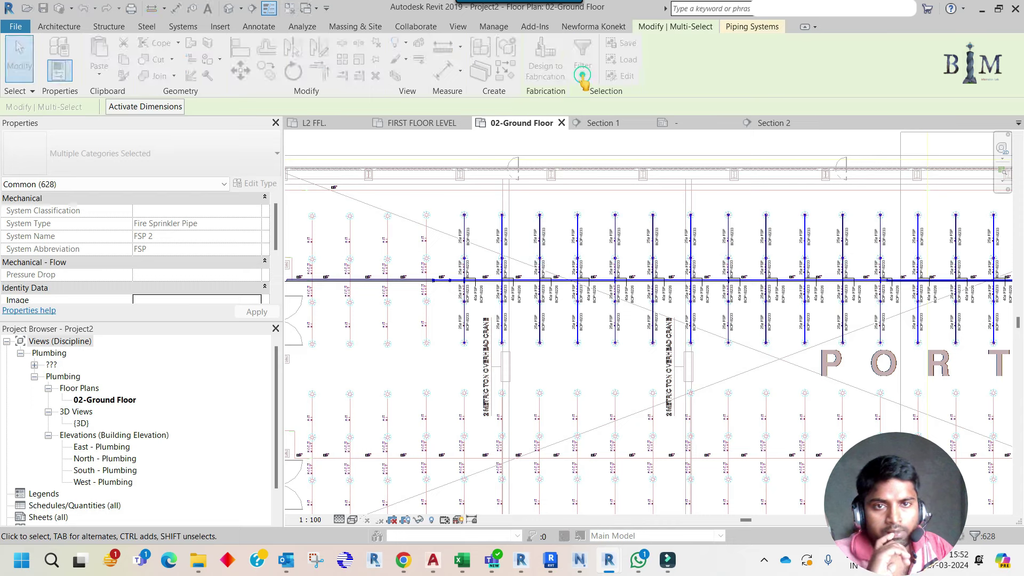
left_click(583, 75)
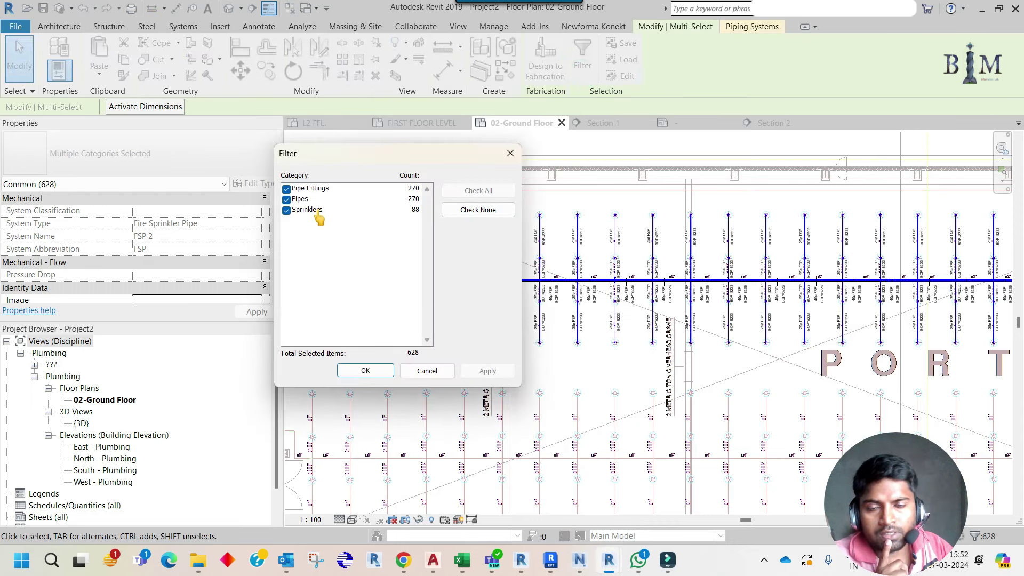
left_click_drag(436, 149, 783, 127)
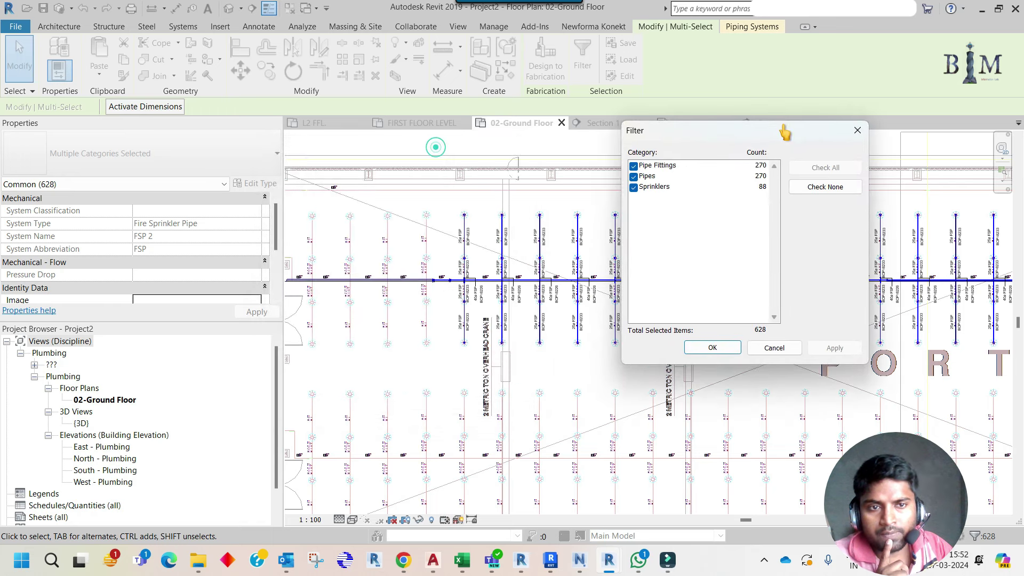
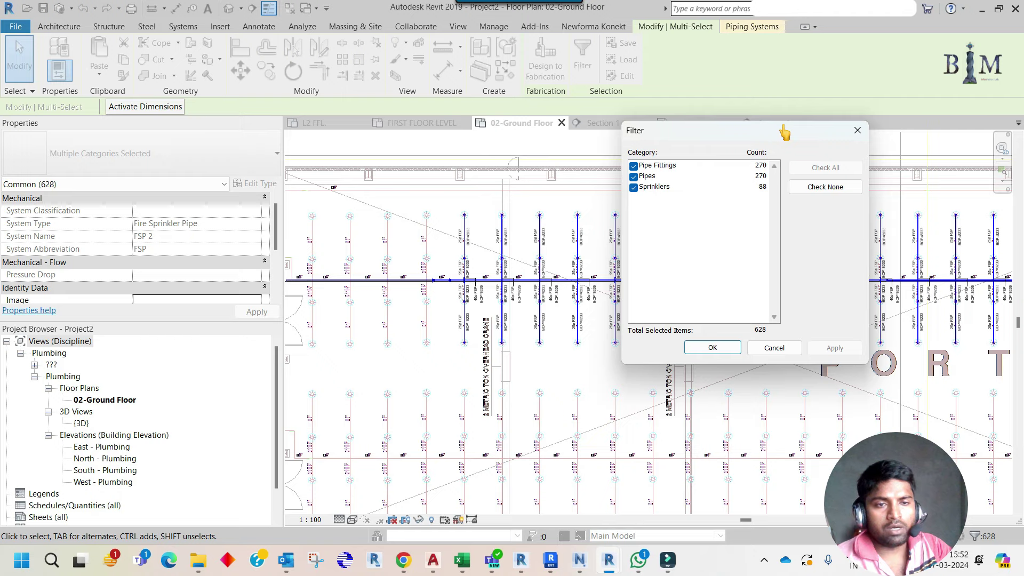
Close the Filter dialog and review the sprinkler main near the first branch
left_click(857, 130)
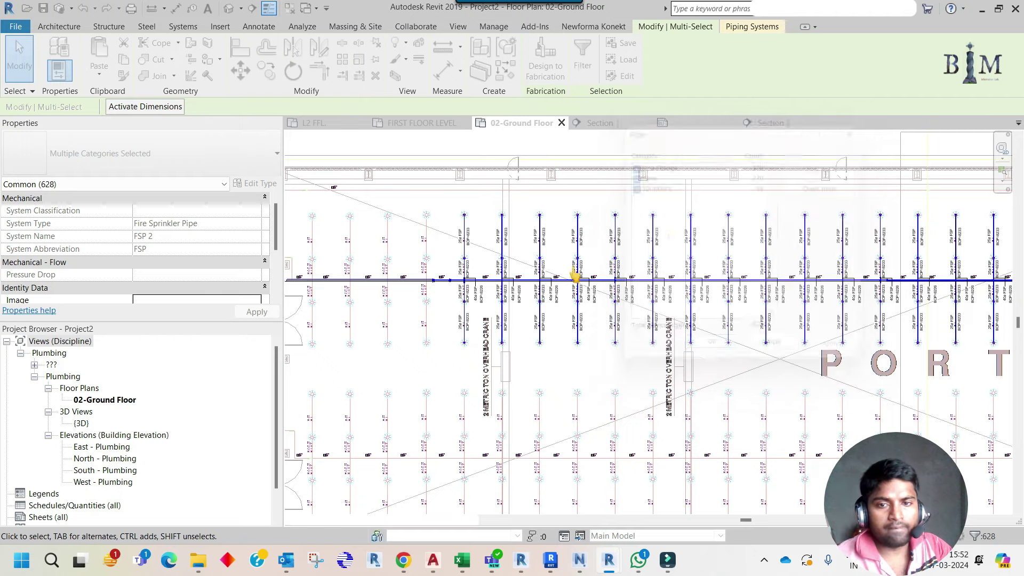
middle_click_drag(476, 290, 575, 286)
key("Escape")
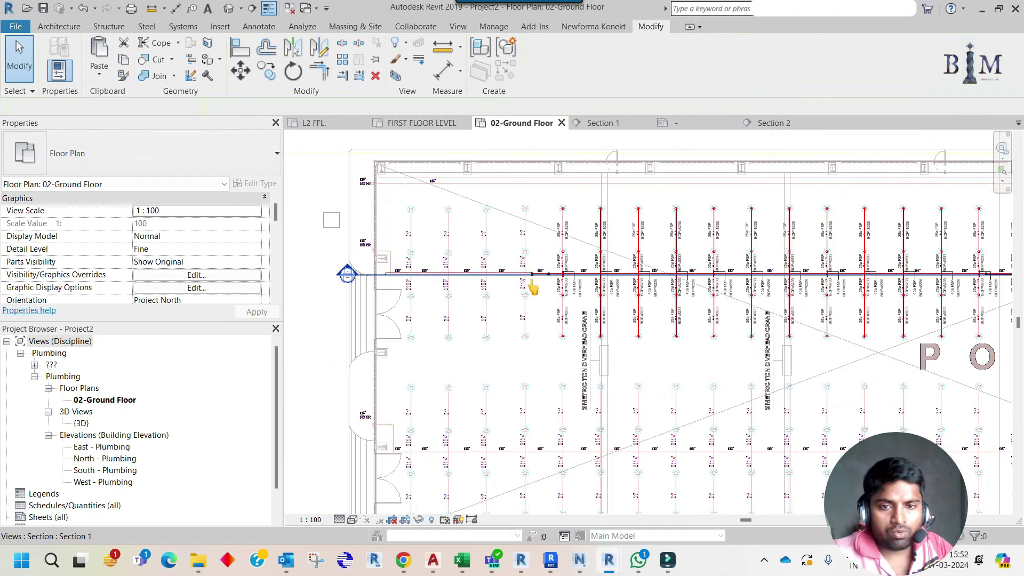
scroll(528, 283, "up", 4)
scroll(517, 274, "up", 1)
left_click_drag(496, 248, 597, 293)
scroll(597, 294, "down", 2)
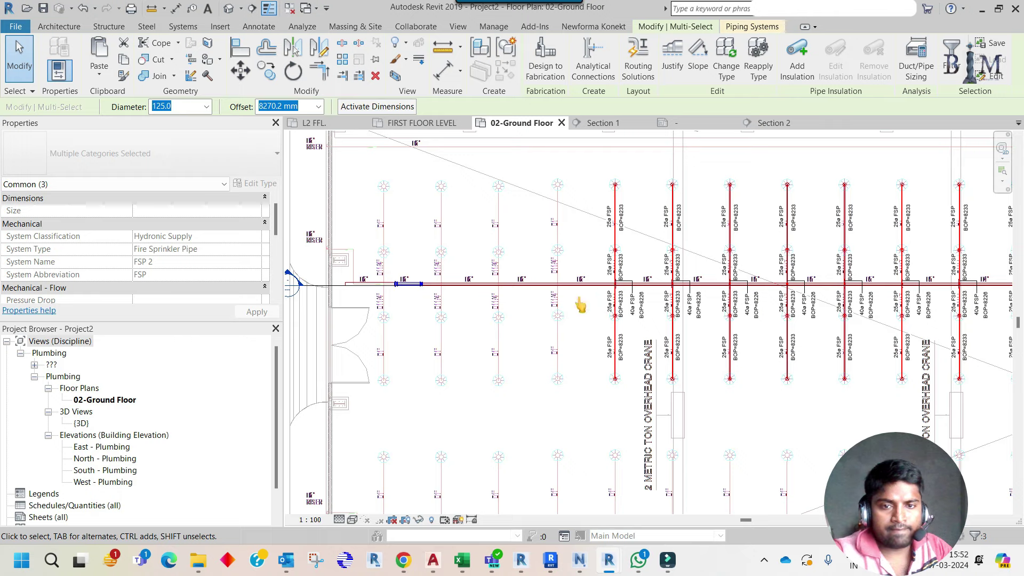
key("Escape")
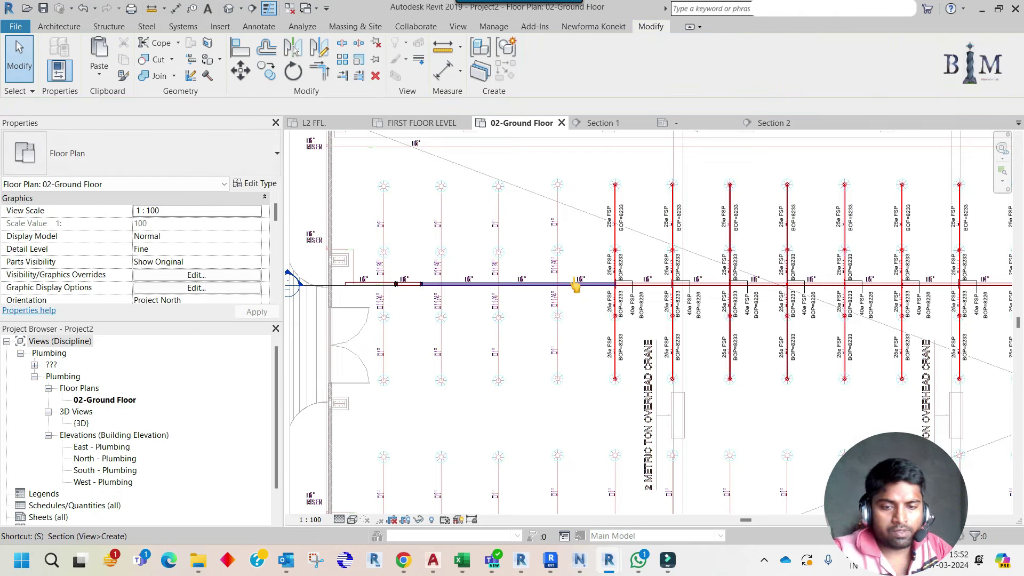
scroll(576, 285, "up", 3)
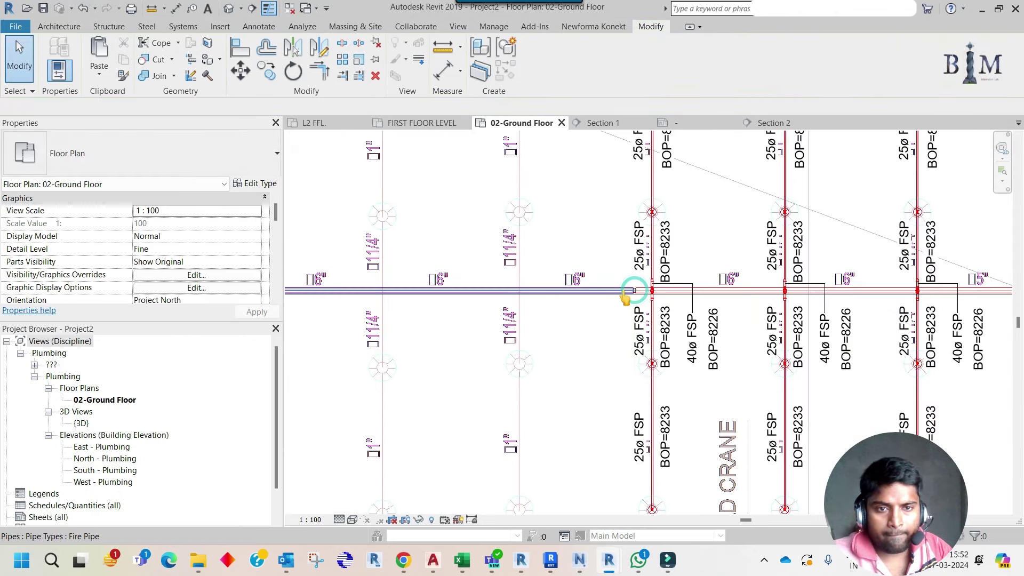
Drag the main pipe's left end further left and check the first branch line
left_click(633, 299)
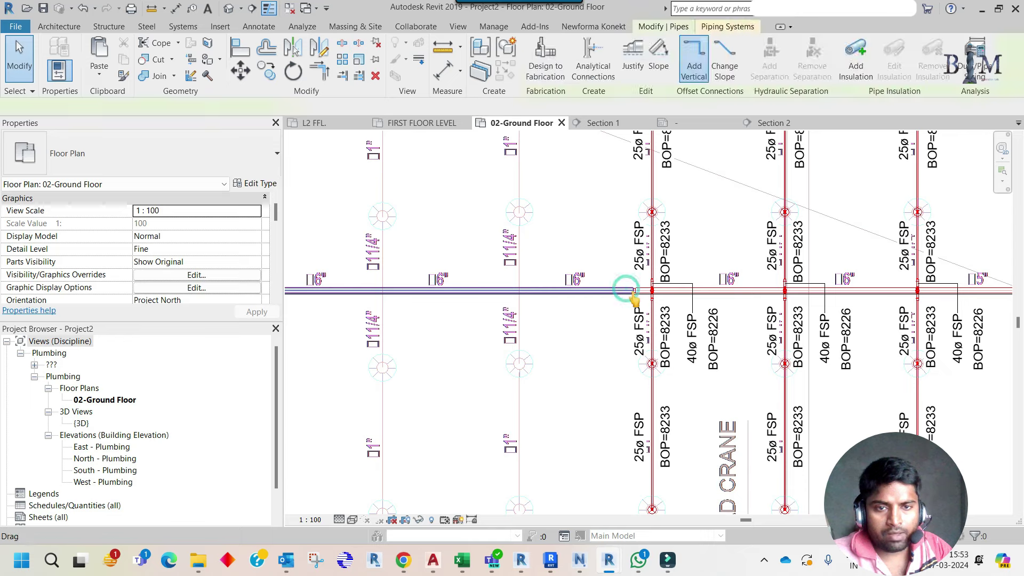
scroll(633, 298, "down", 2)
mouse_move(633, 299)
left_mouse_down()
mouse_move(327, 293)
mouse_move(352, 292)
left_mouse_up()
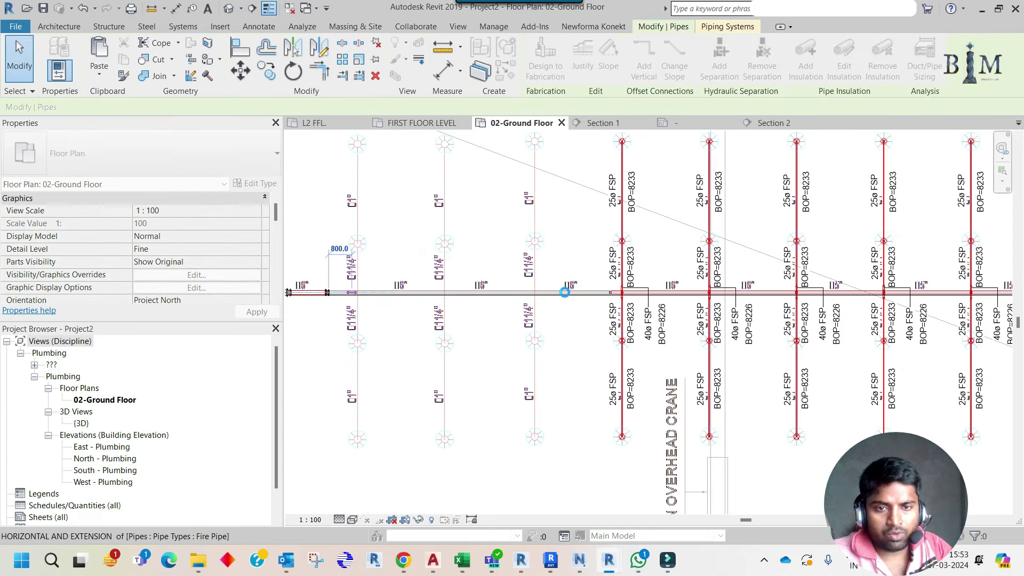
left_click_drag(351, 292, 351, 292)
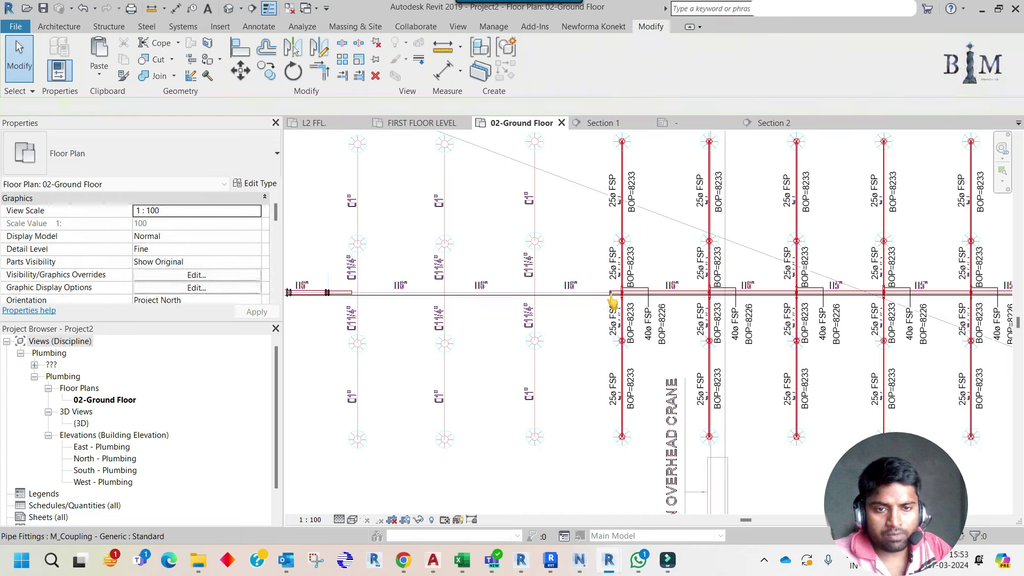
left_click(612, 301)
key("Escape")
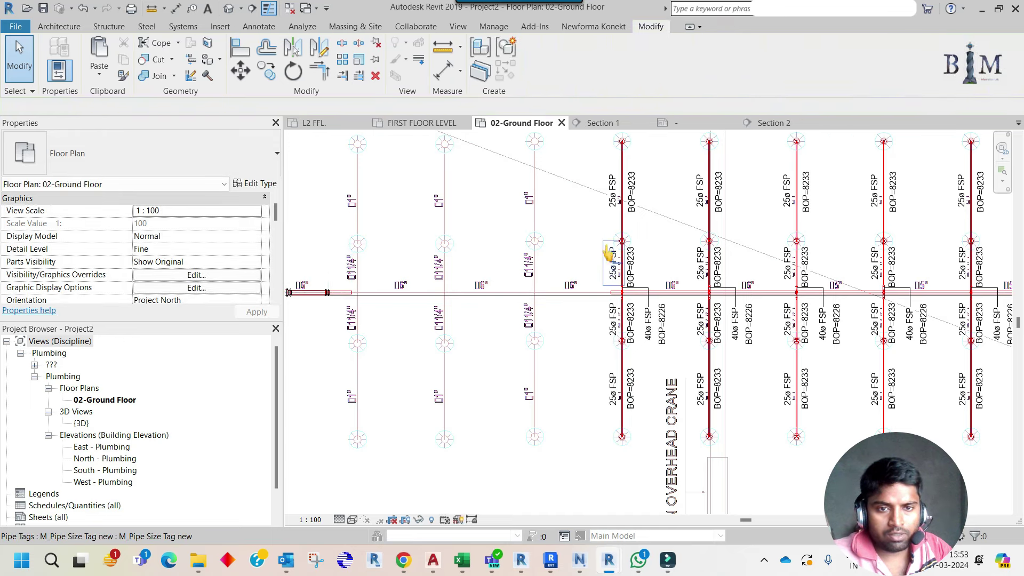
scroll(608, 253, "down", 2)
left_click_drag(596, 159, 651, 410)
scroll(662, 282, "up", 2)
scroll(664, 284, "up", 2)
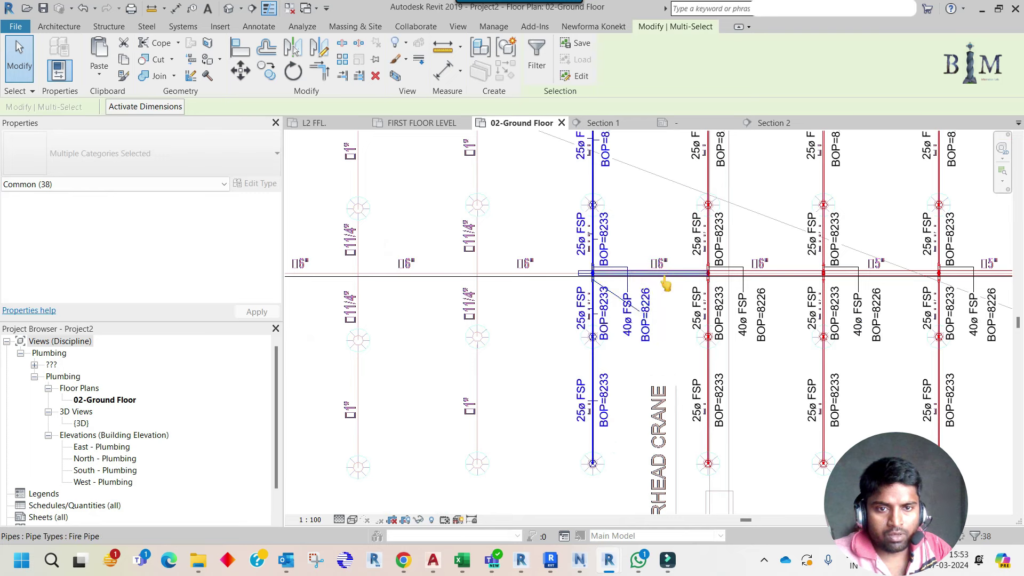
key("Escape")
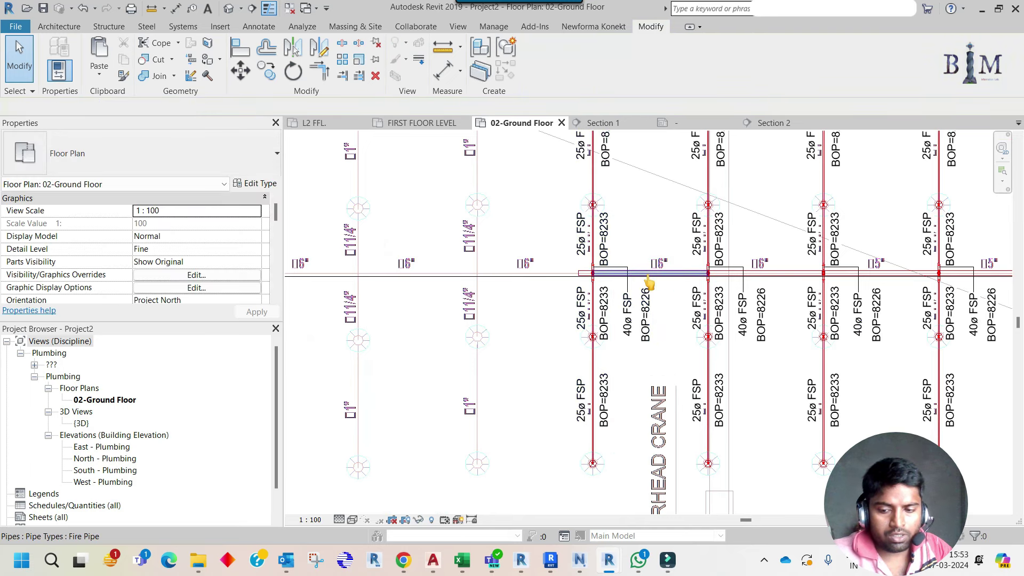
Split the main twice around the first branch and select the short piece between
key("s")
key("l")
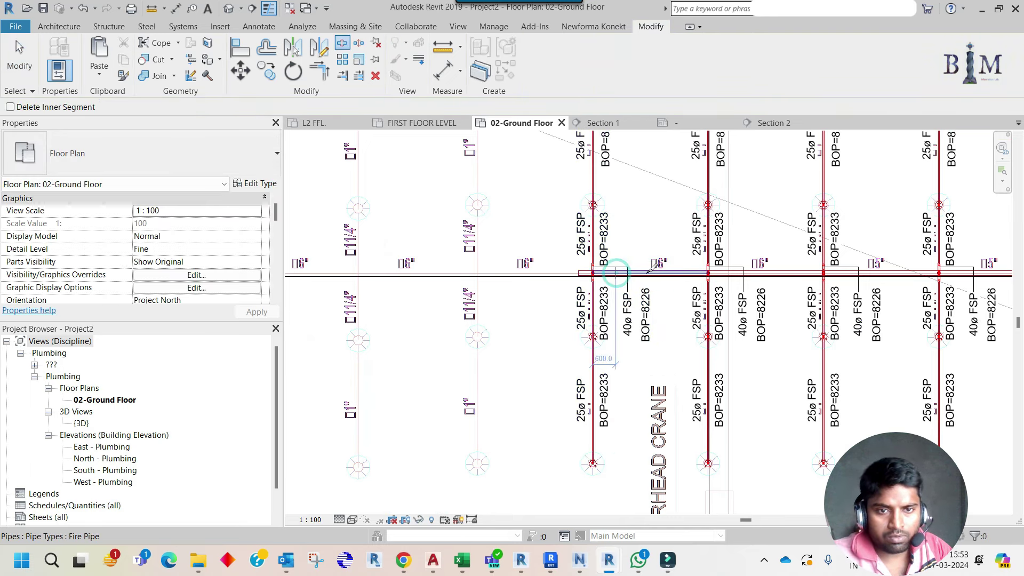
left_click(651, 269)
key("Escape")
key("s")
key("l")
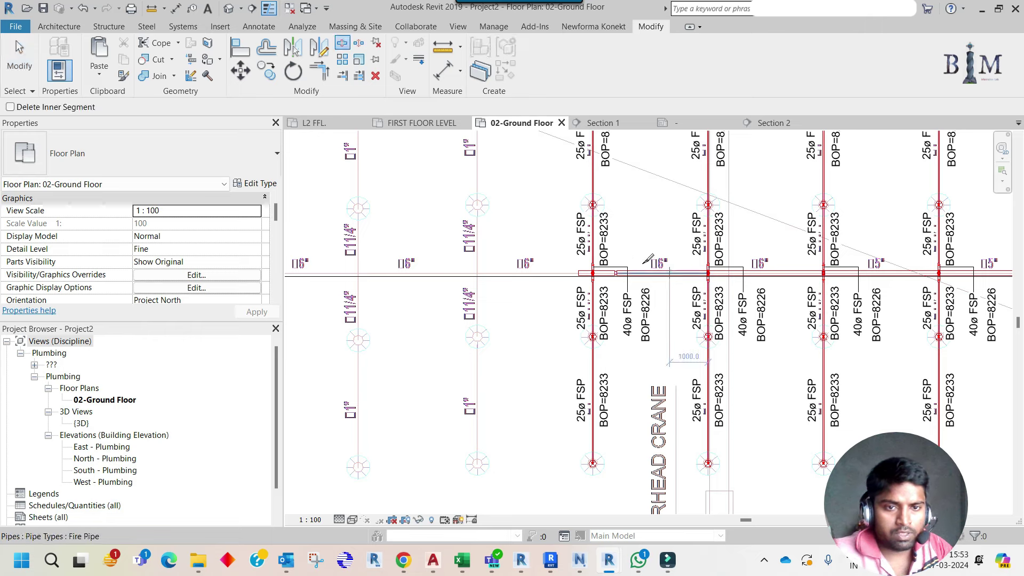
left_click(669, 273)
key("Escape")
left_click_drag(606, 195, 676, 287)
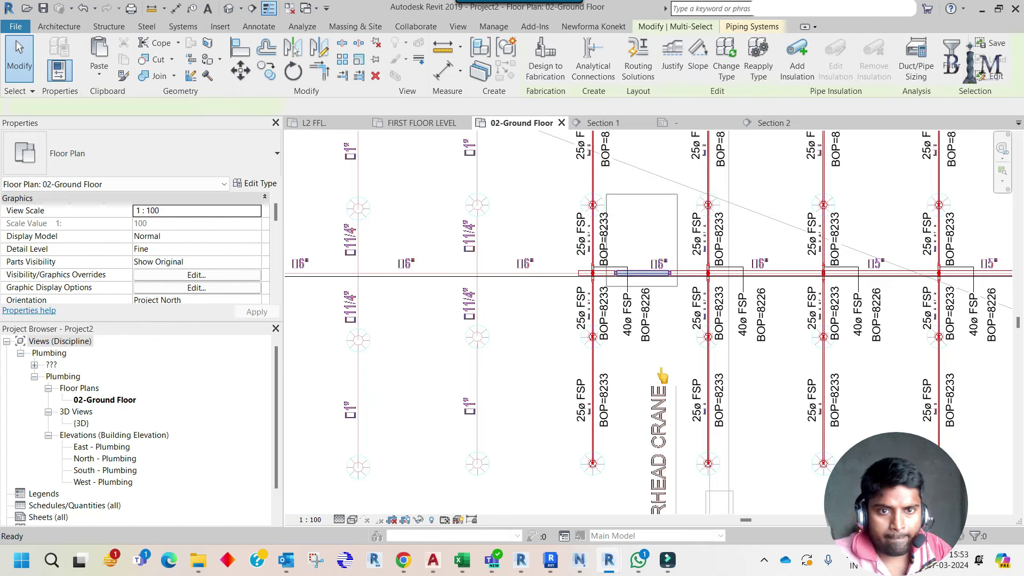
Delete the cut-out pipe piece and window-select a branch line with its tags
key("Delete")
scroll(660, 368, "down", 3)
left_click_drag(596, 183, 668, 468)
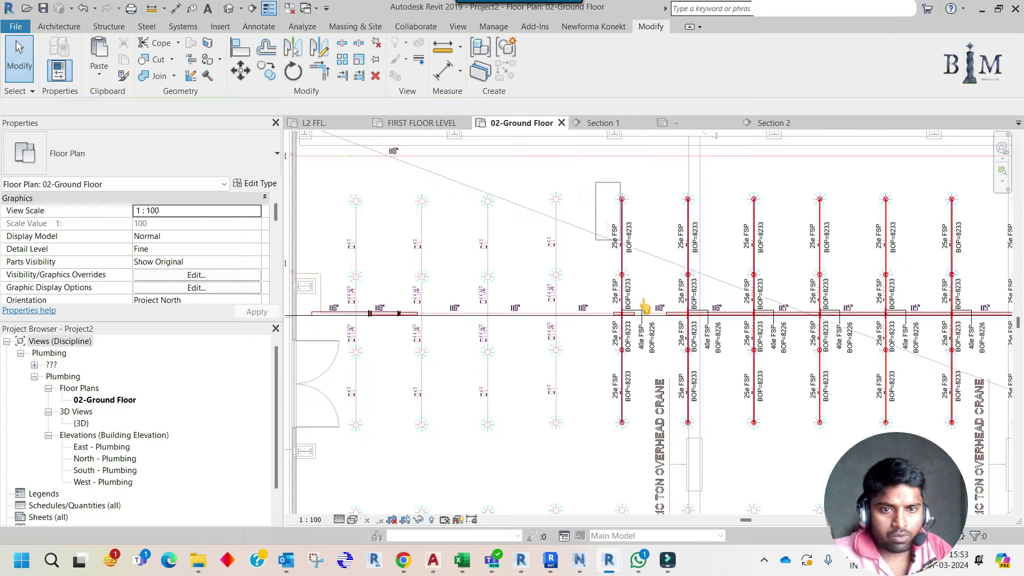
left_click_drag(652, 422, 648, 416)
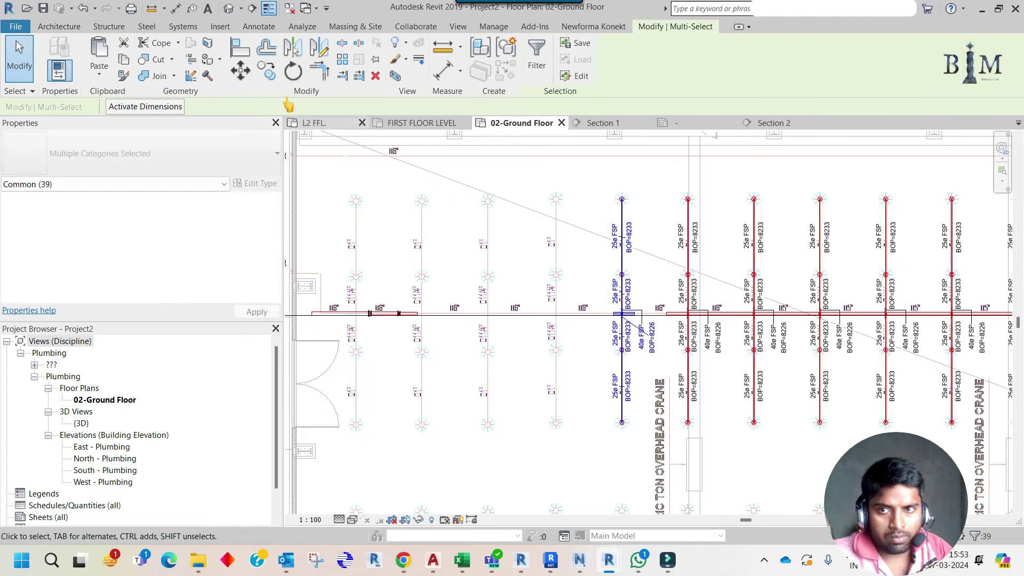
Copy the tagged branch line 3000 mm left along the main, then open Section 1
left_click(267, 69)
scroll(610, 325, "up", 3)
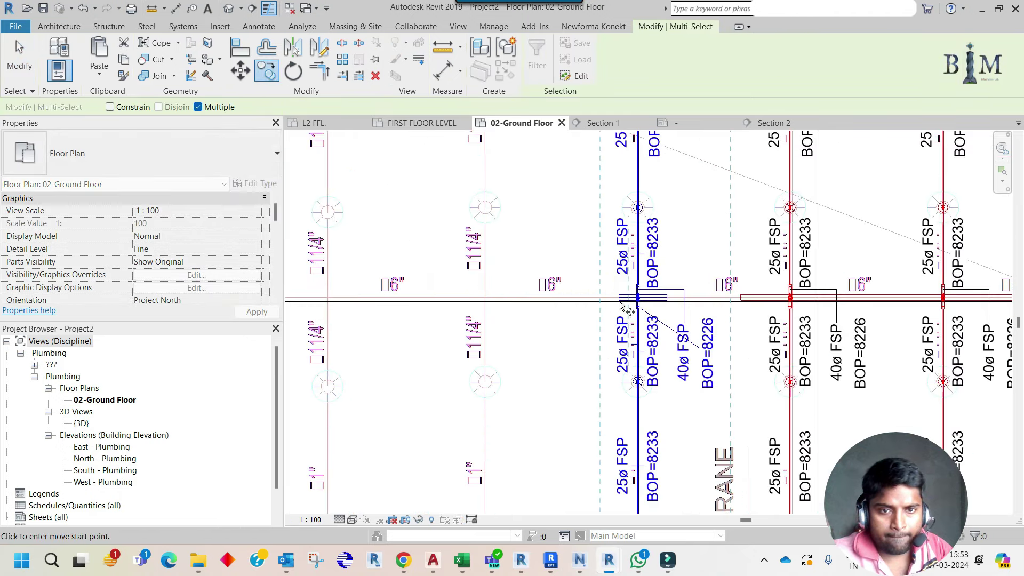
scroll(642, 262, "up", 2)
scroll(642, 261, "up", 2)
left_click(643, 268)
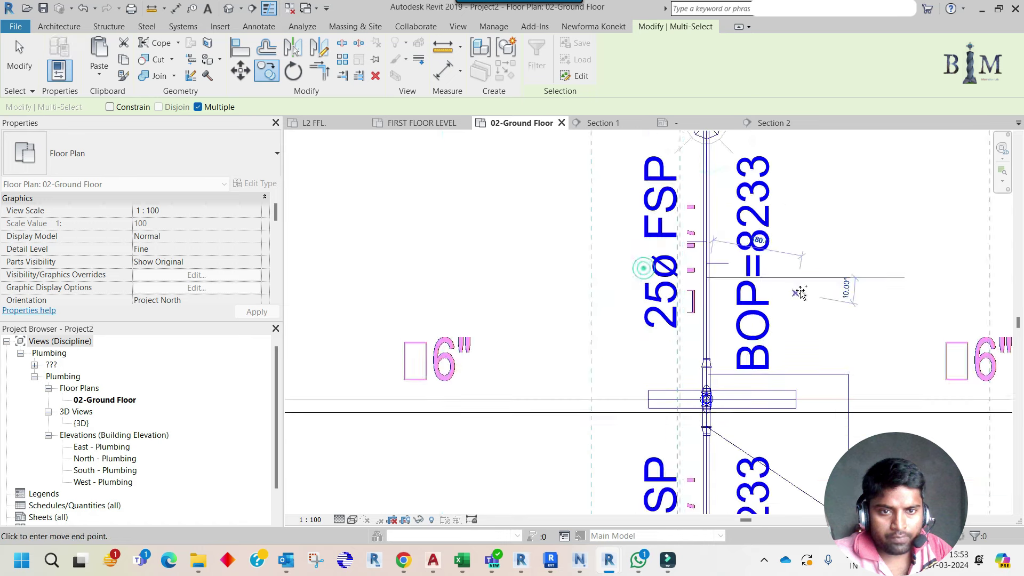
scroll(800, 293, "down", 2)
scroll(800, 293, "down", 3)
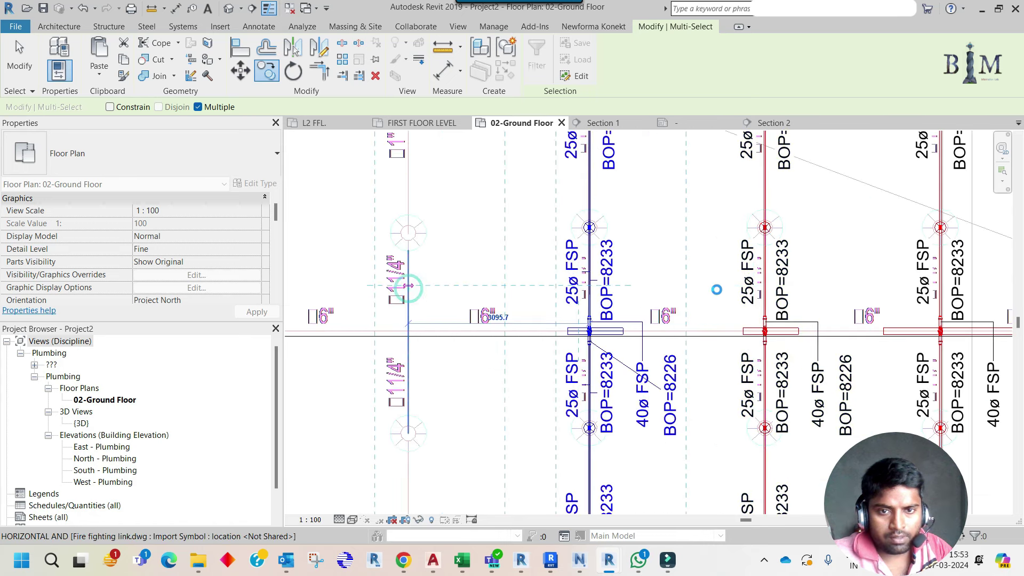
scroll(716, 290, "down", 3)
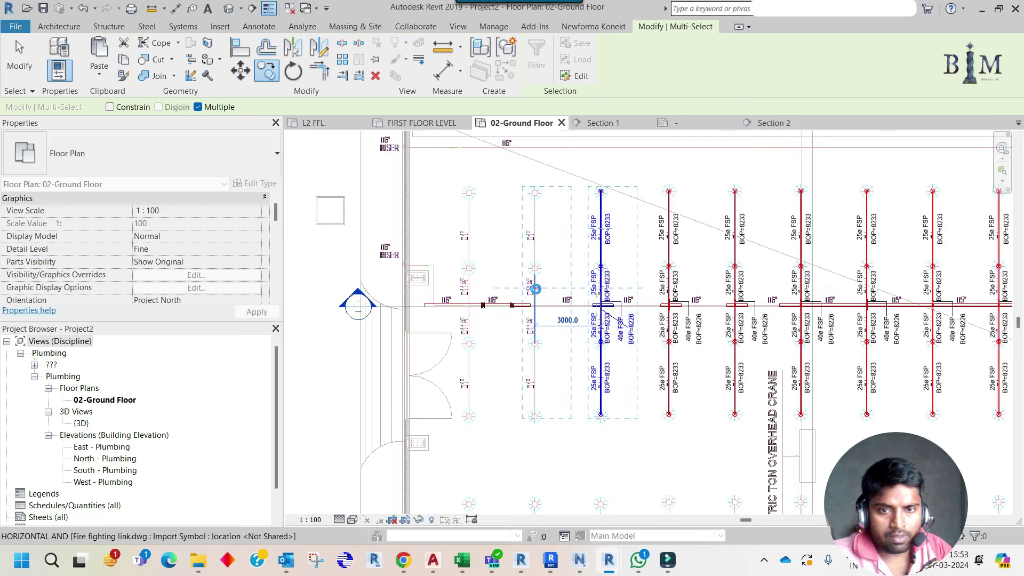
left_click(535, 289)
key("Escape")
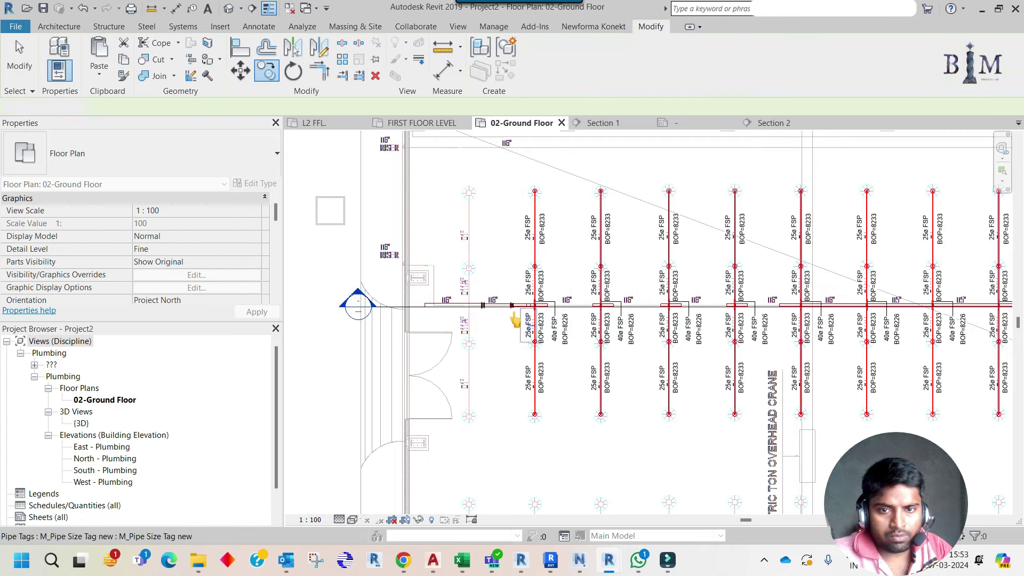
key("Escape")
double_click(463, 318)
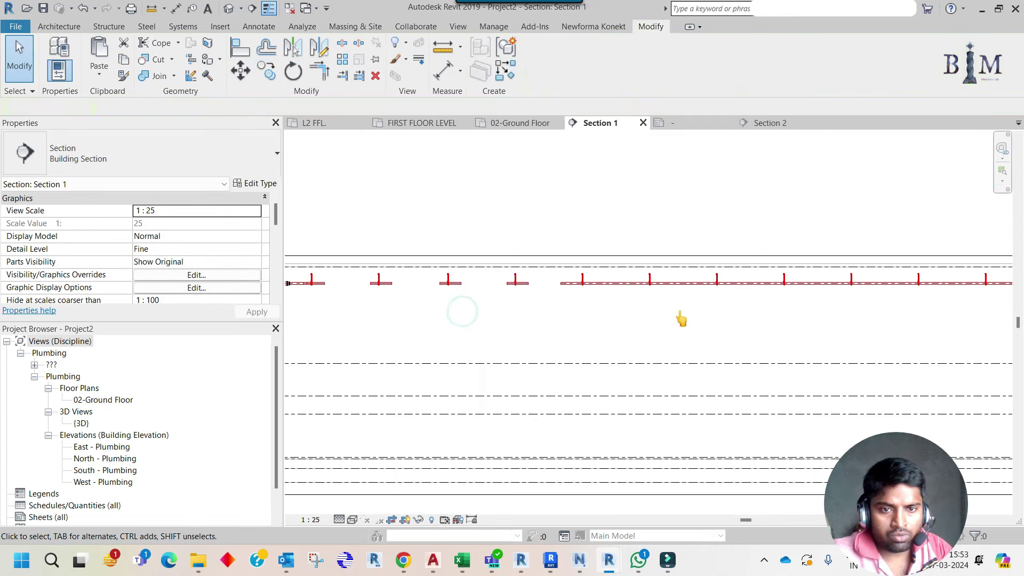
Rejoin the broken pipe pieces in Section 1 with Trim/Extend to Corner (TR)
scroll(513, 301, "up", 2)
key("t")
key("r")
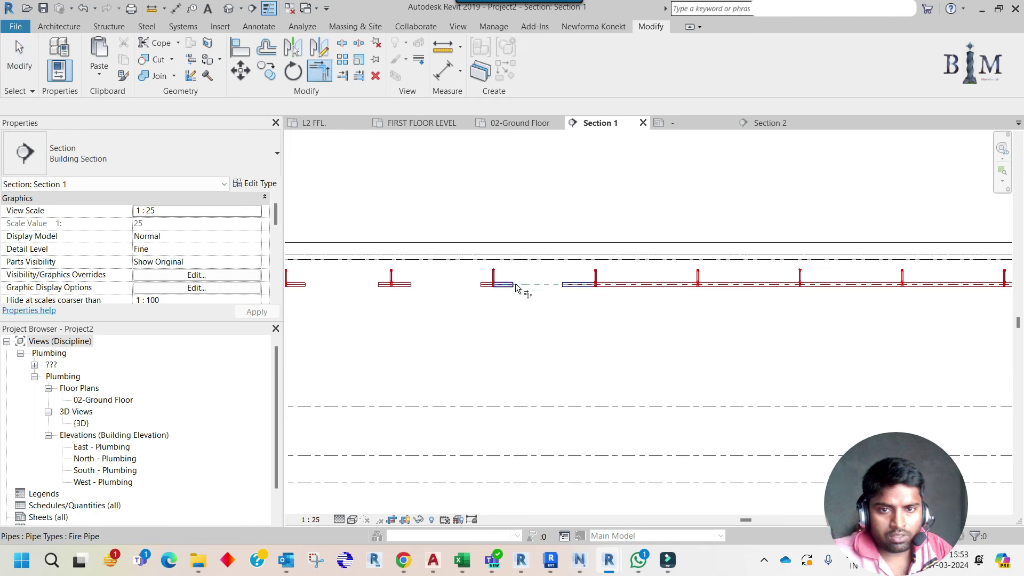
left_click(484, 292)
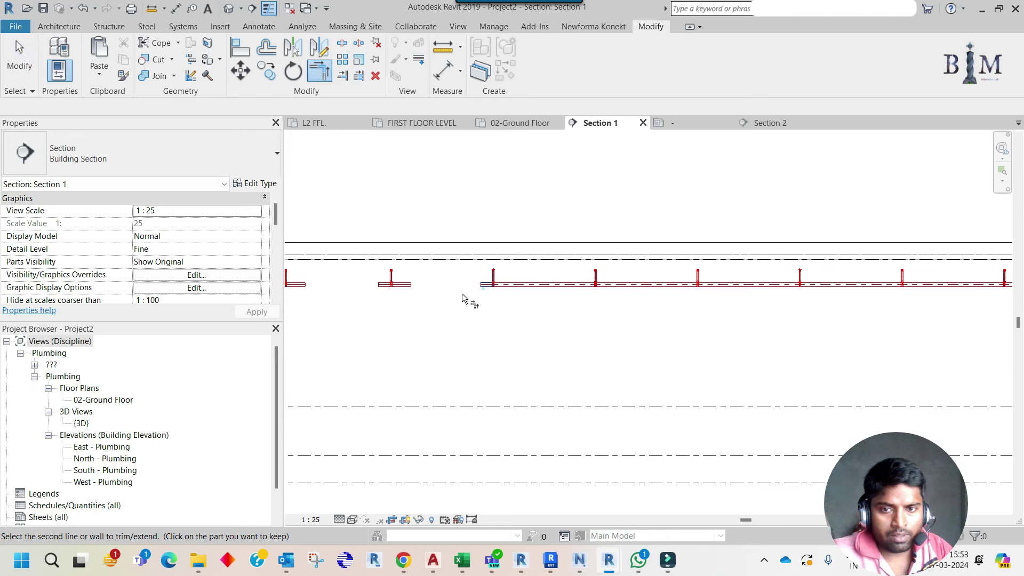
left_click(408, 296)
left_click(674, 288)
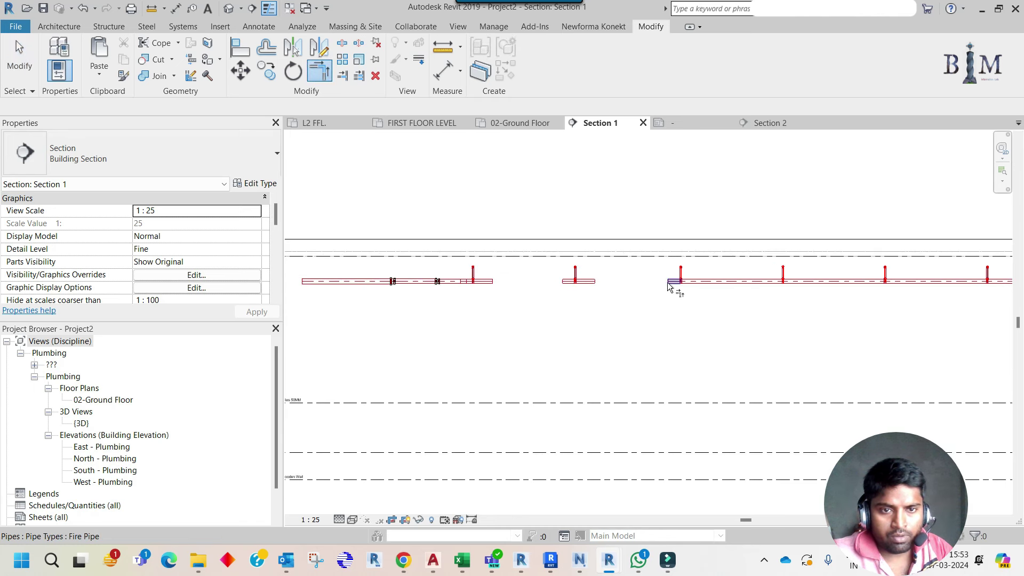
left_click(563, 282)
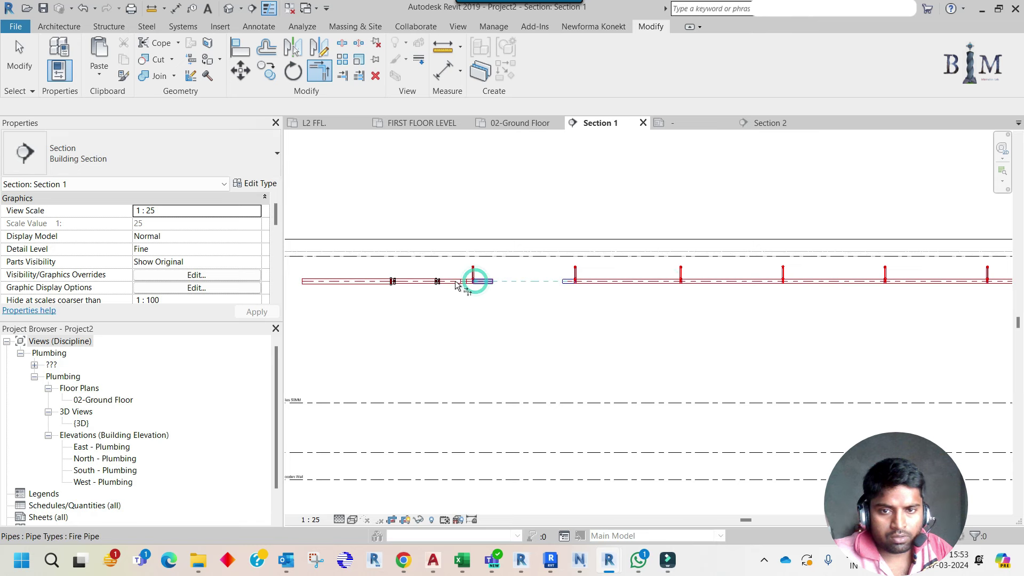
scroll(455, 281, "up", 3)
key("Escape")
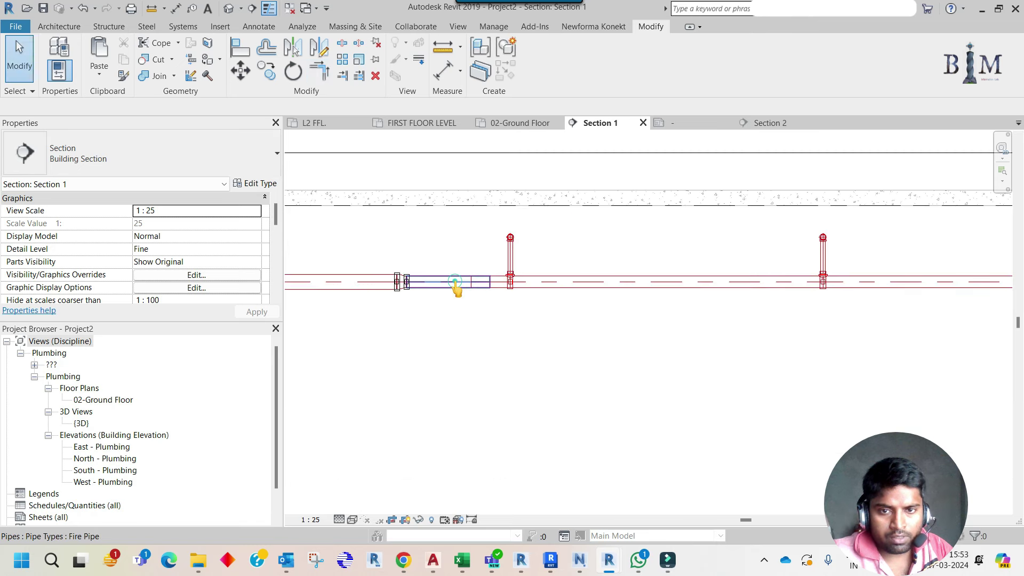
Drag the left pipe end so the gap reads 400, then return to 02-Ground Floor
left_click(453, 283)
left_click_drag(453, 283, 451, 282)
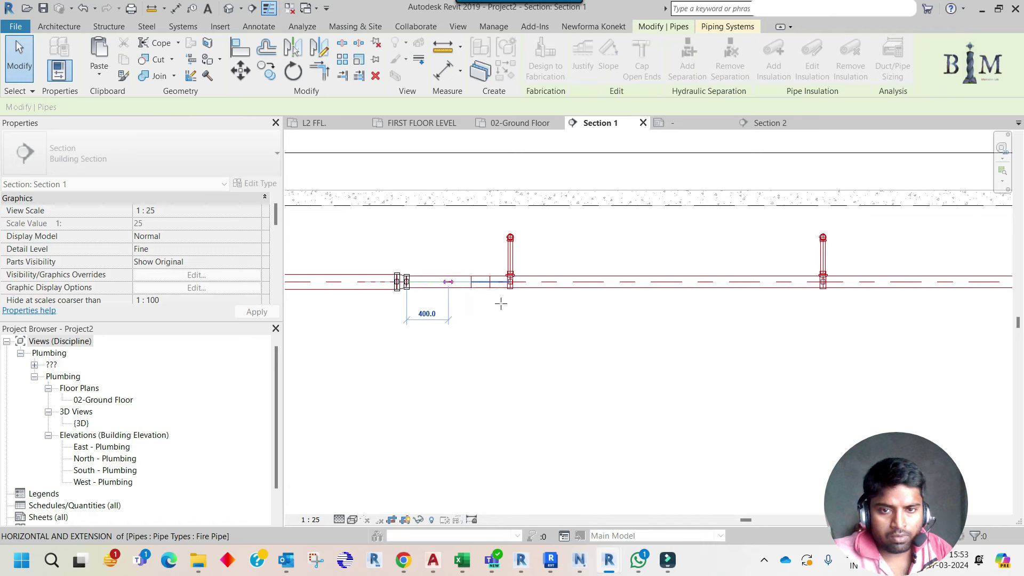
key("Escape")
scroll(503, 305, "down", 3)
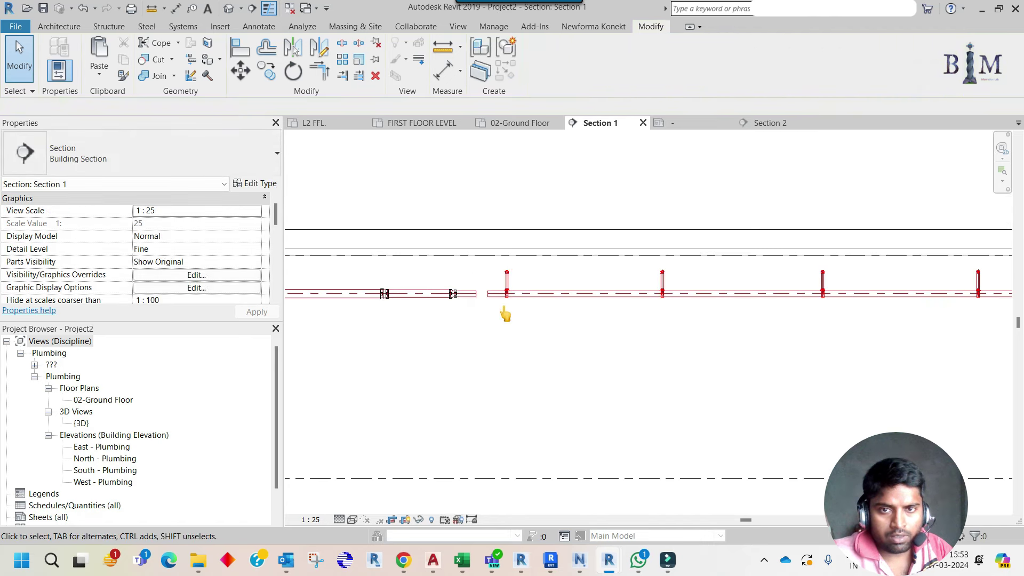
left_click(515, 124)
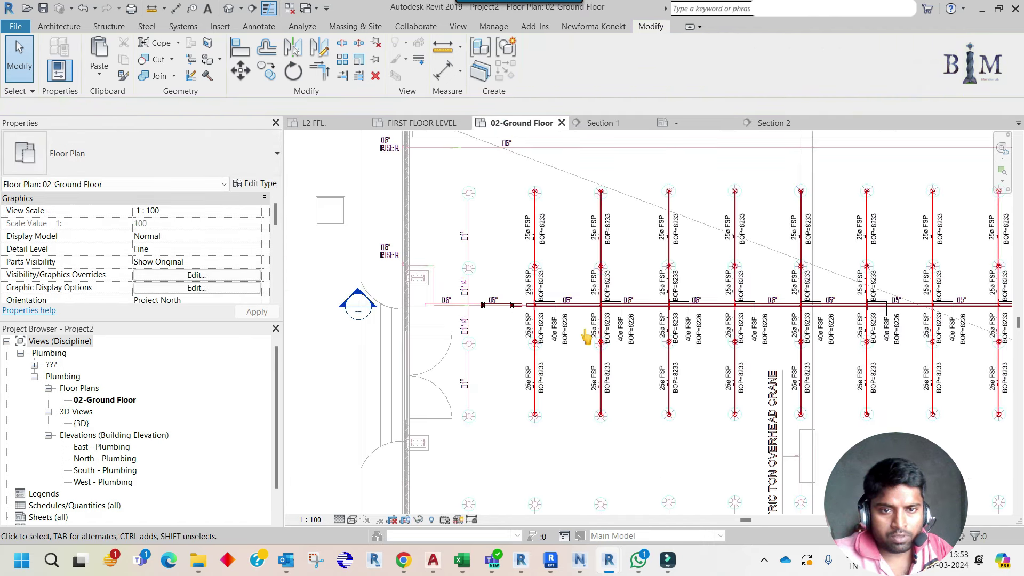
scroll(494, 359, "up", 2)
scroll(494, 361, "up", 1)
scroll(494, 362, "down", 2)
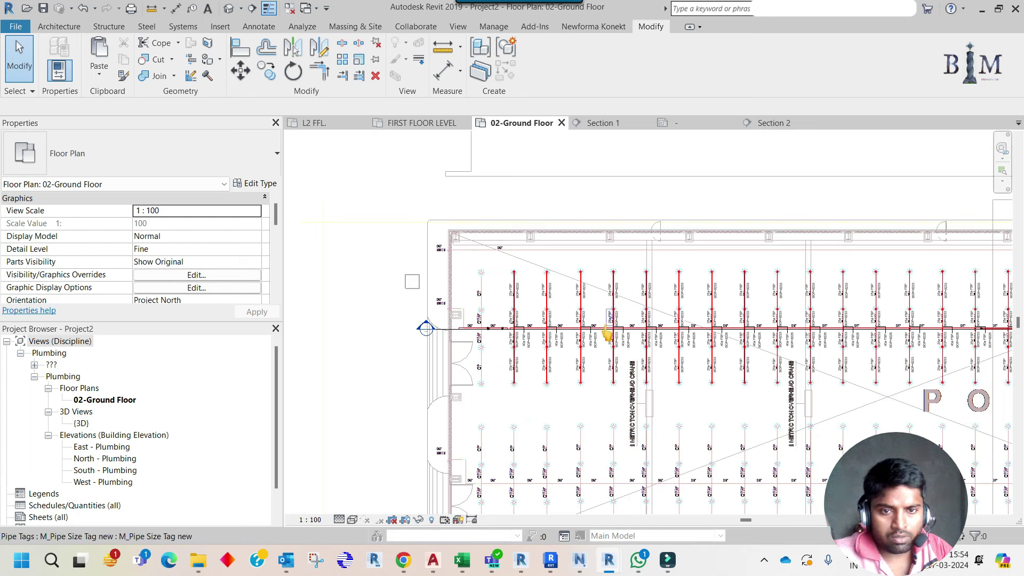
key("Tab")
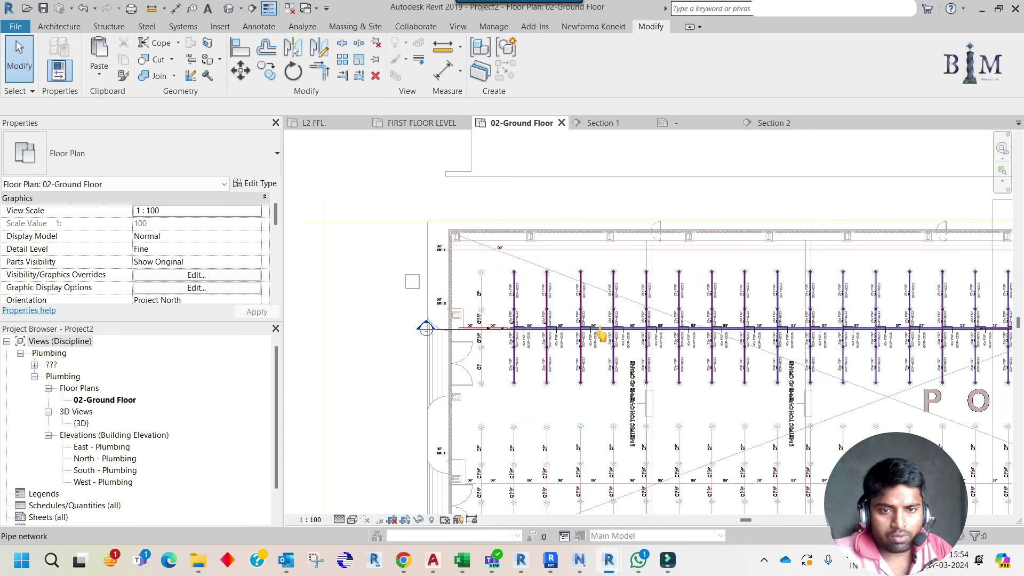
left_click(601, 334)
scroll(350, 340, "down", 2)
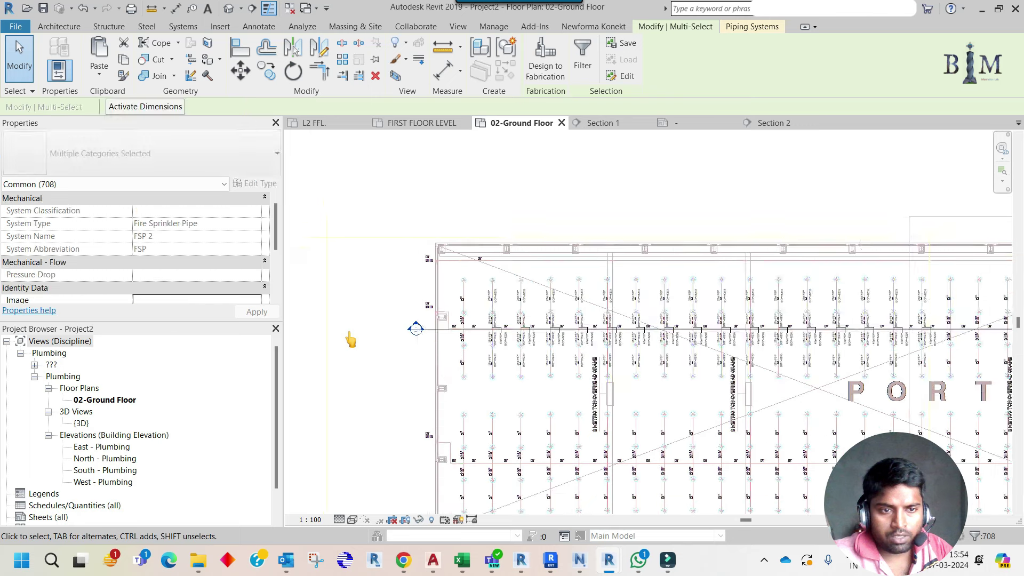
scroll(351, 340, "down", 1)
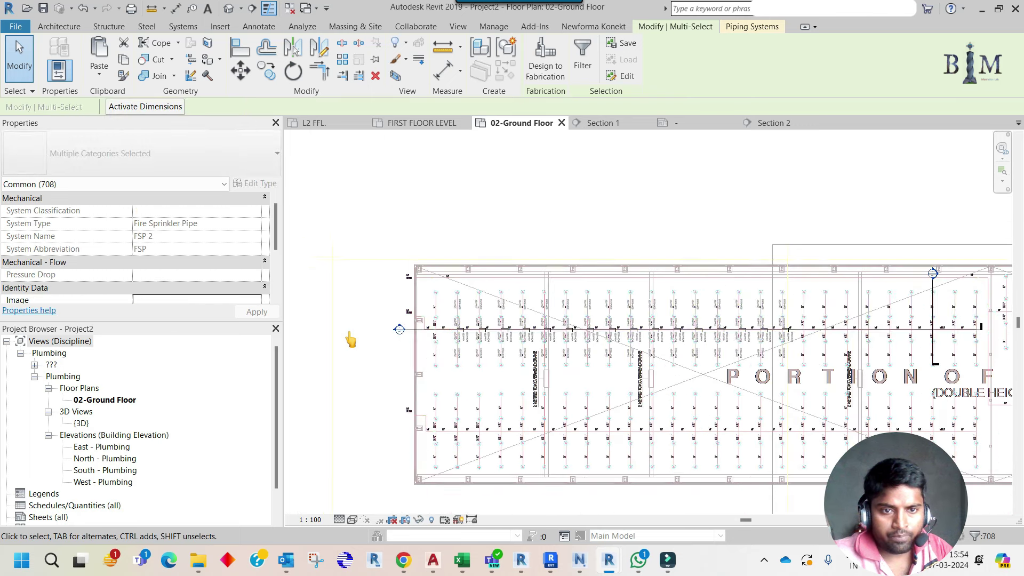
left_click(579, 74)
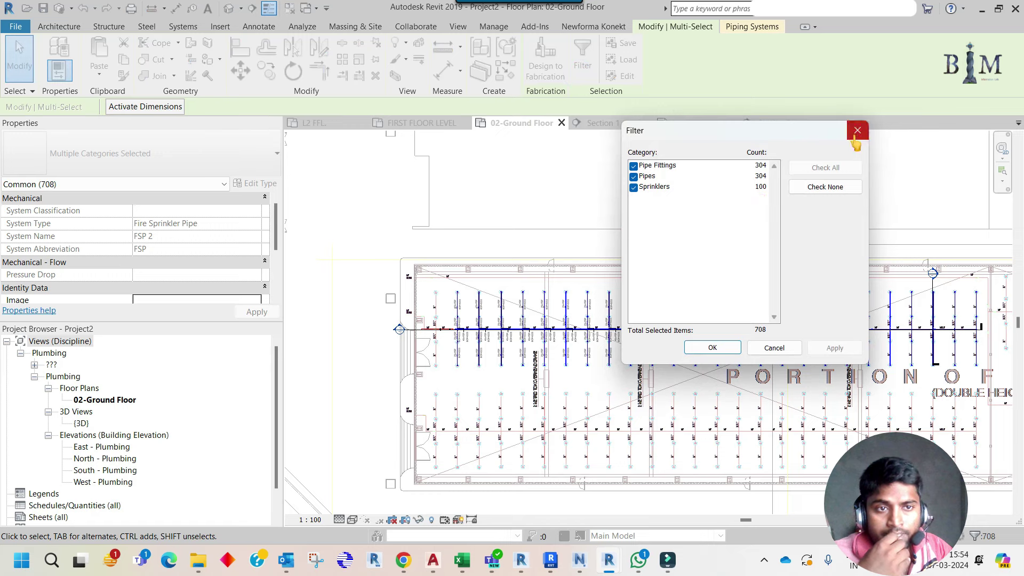
left_click(855, 137)
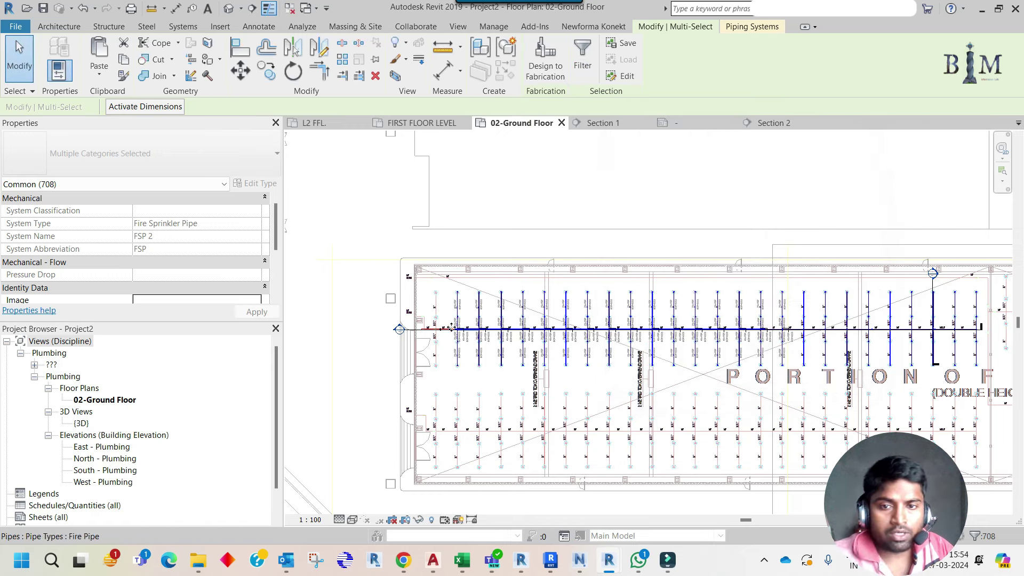
scroll(447, 335, "up", 1)
key("Escape")
scroll(447, 335, "up", 3)
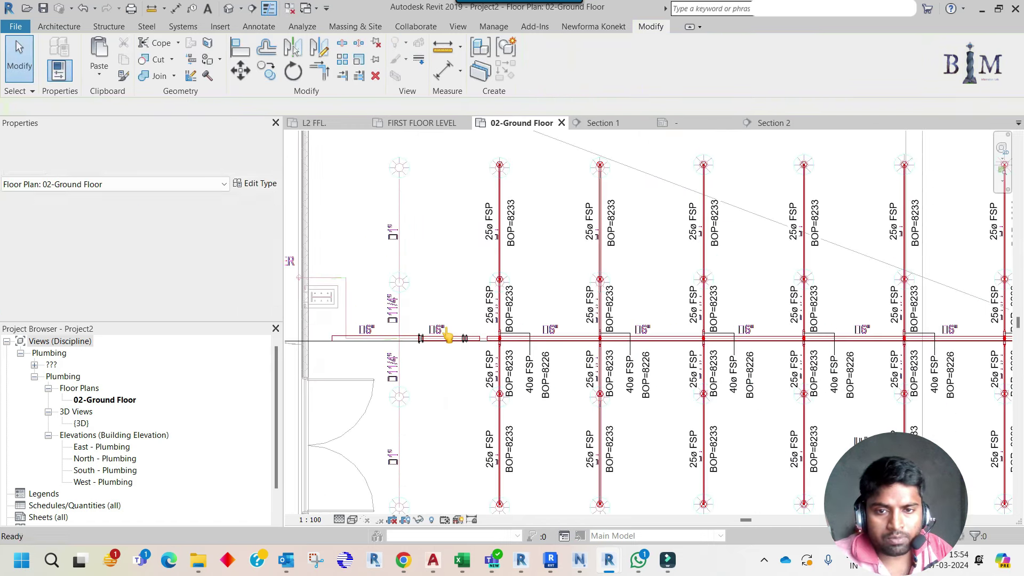
middle_click_drag(453, 354, 572, 358)
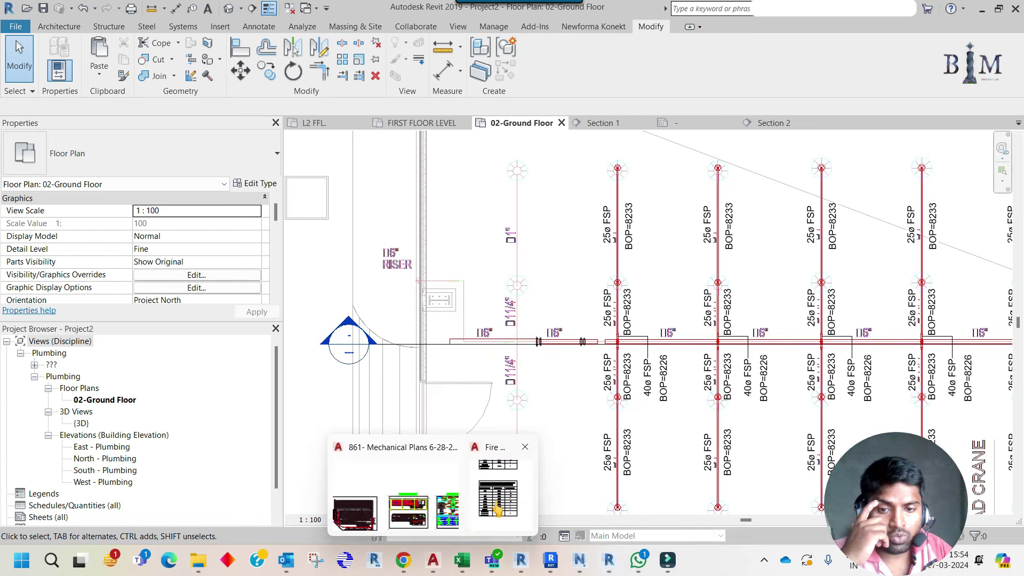
Glance at the fire fighting details drawing, then inspect the coupled pipe piece by the riser
mouse_move(432, 560)
left_click(497, 509)
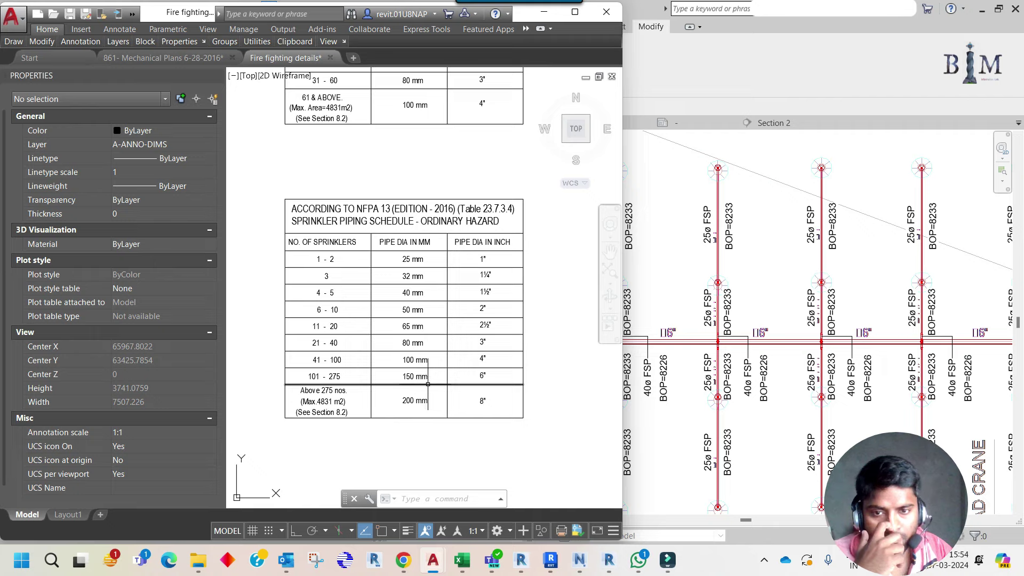
left_click(696, 363)
scroll(563, 343, "up", 2)
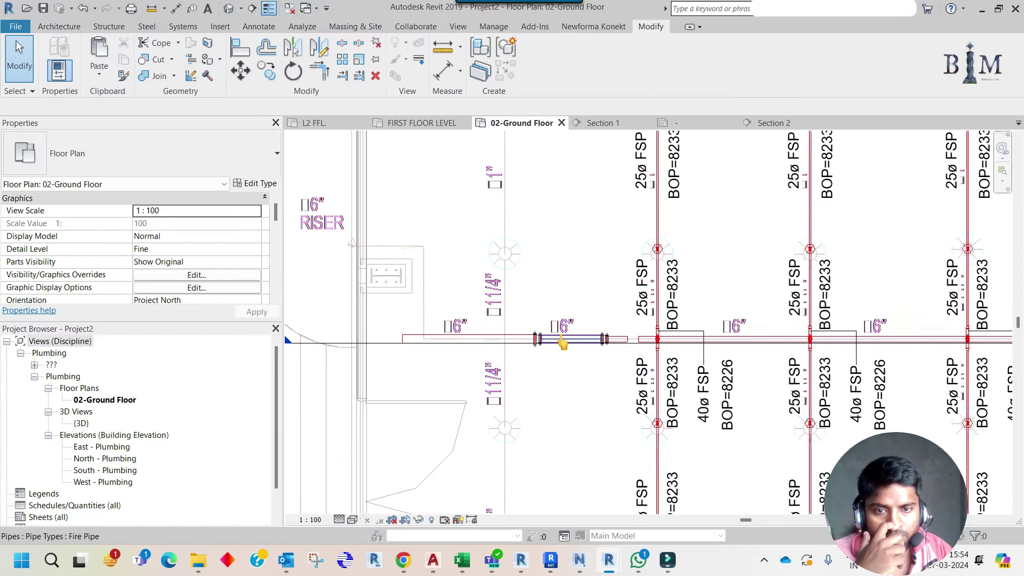
scroll(562, 343, "up", 1)
left_click(563, 344)
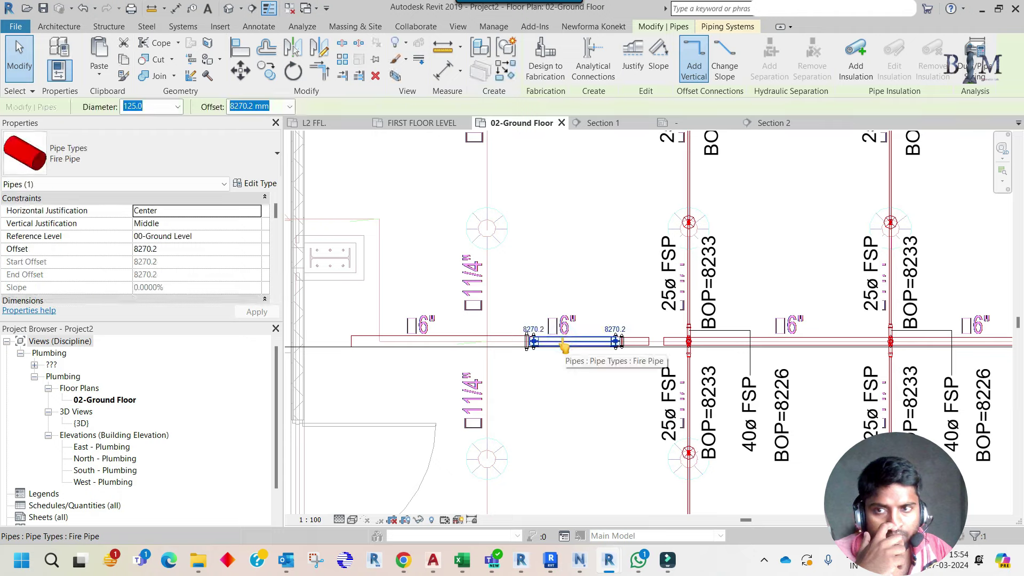
left_click(577, 317)
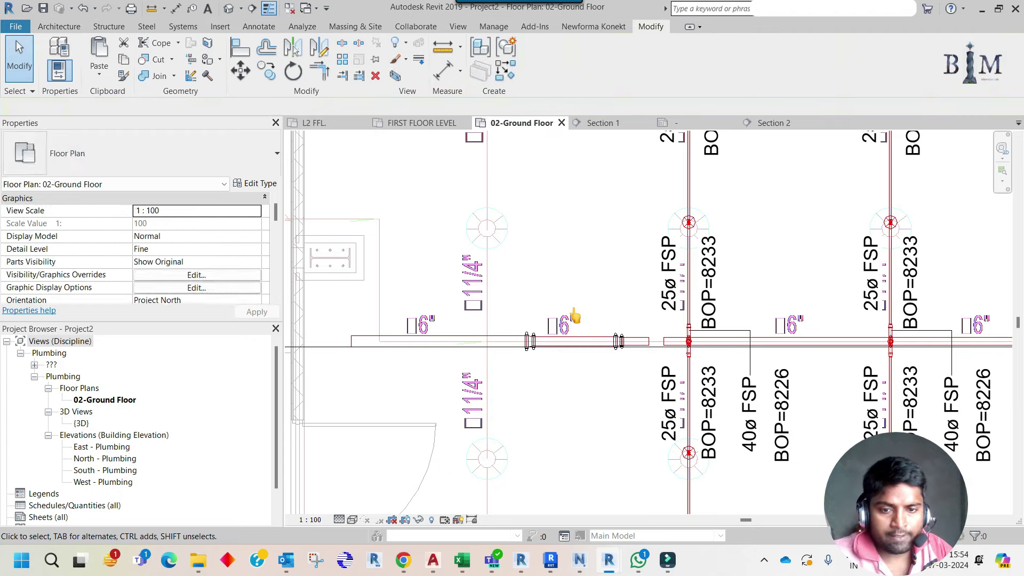
View the full NFPA 13 ordinary hazard piping schedule, then return to the plan
left_click(492, 514)
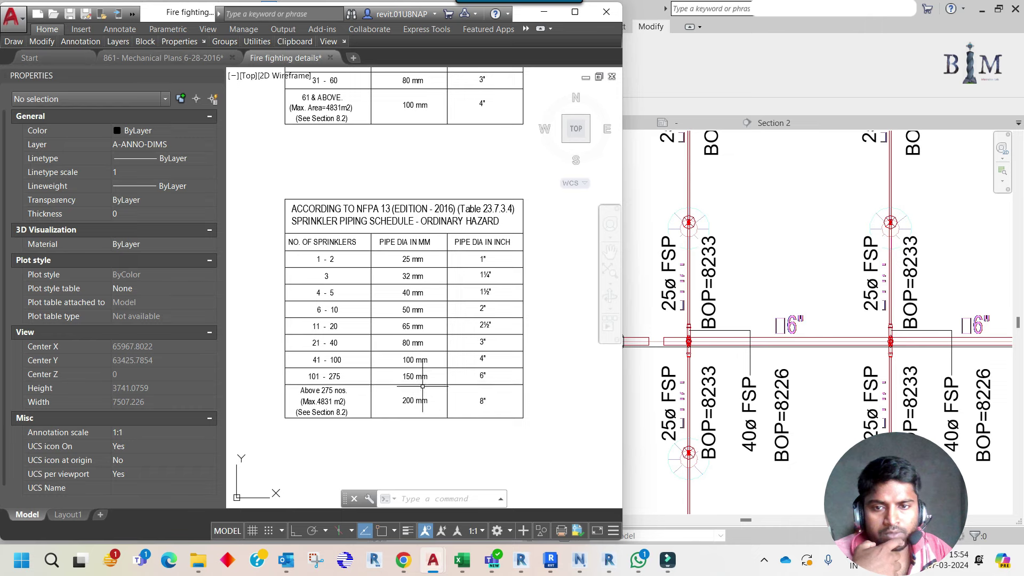
scroll(423, 387, "down", 2)
scroll(421, 201, "up", 2)
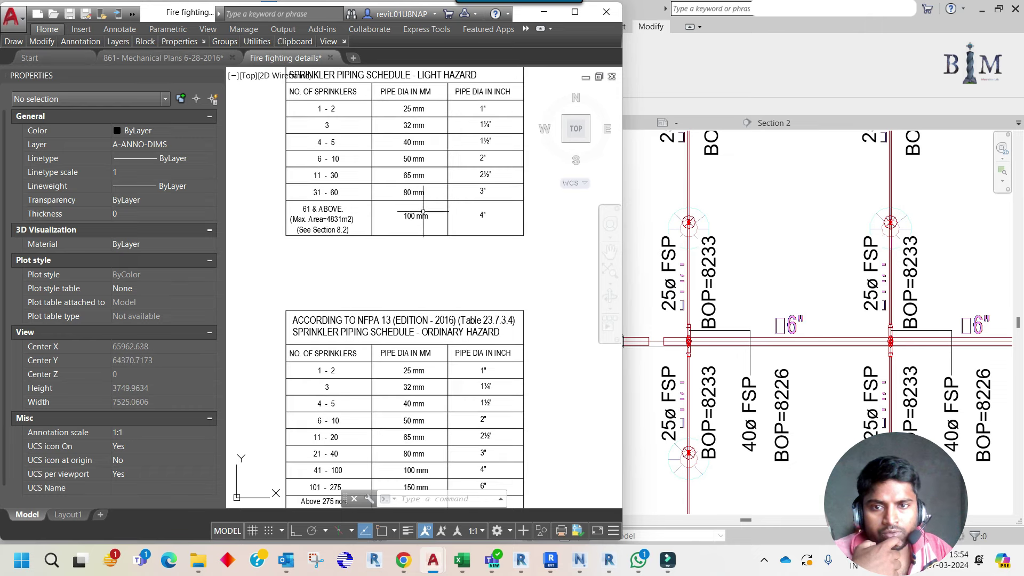
middle_click_drag(420, 220, 436, 137)
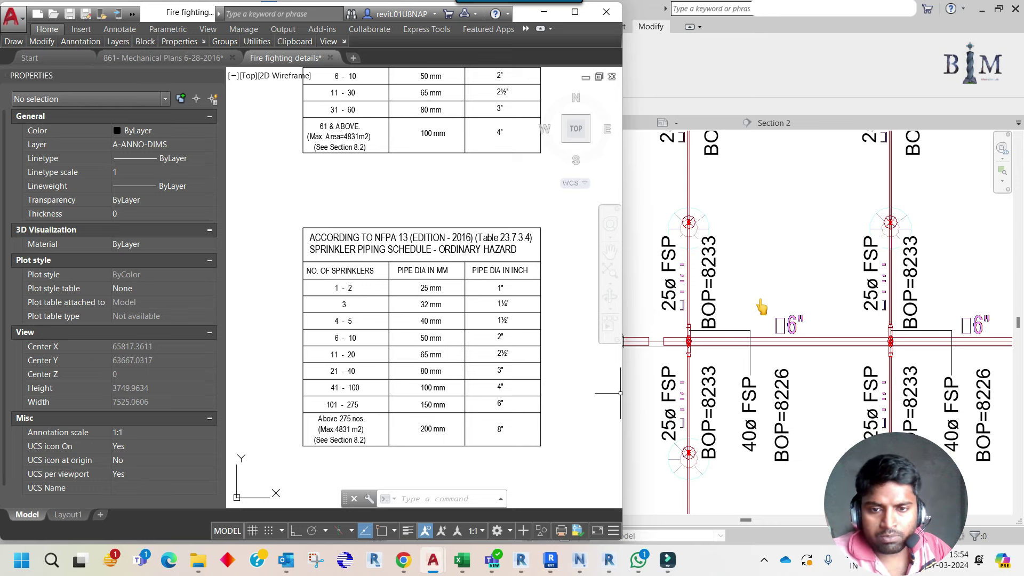
left_click(761, 306)
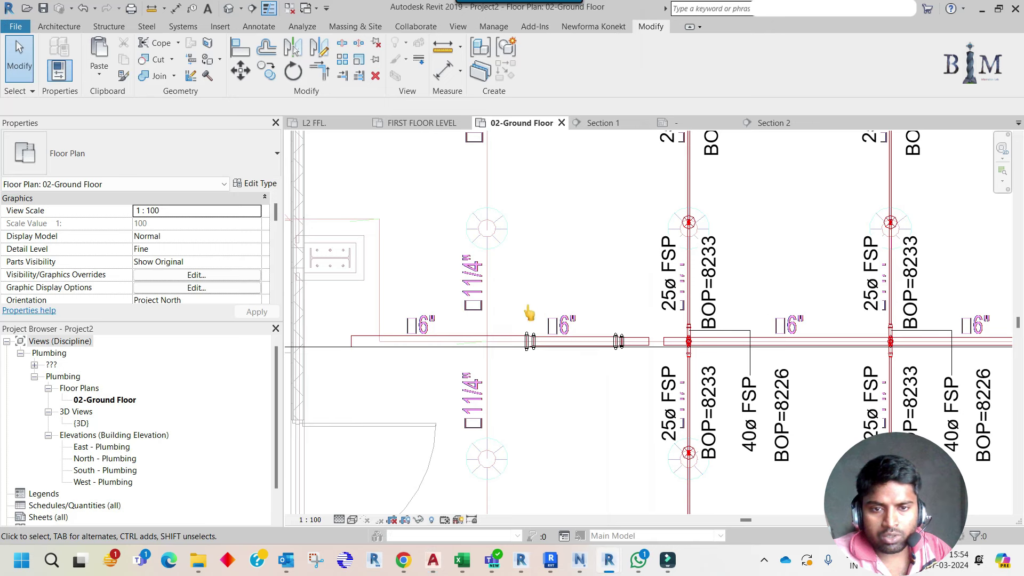
Delete the coupled pipe piece, its fittings and stub, and reconnect the pipe end to the main
left_click_drag(518, 304, 627, 367)
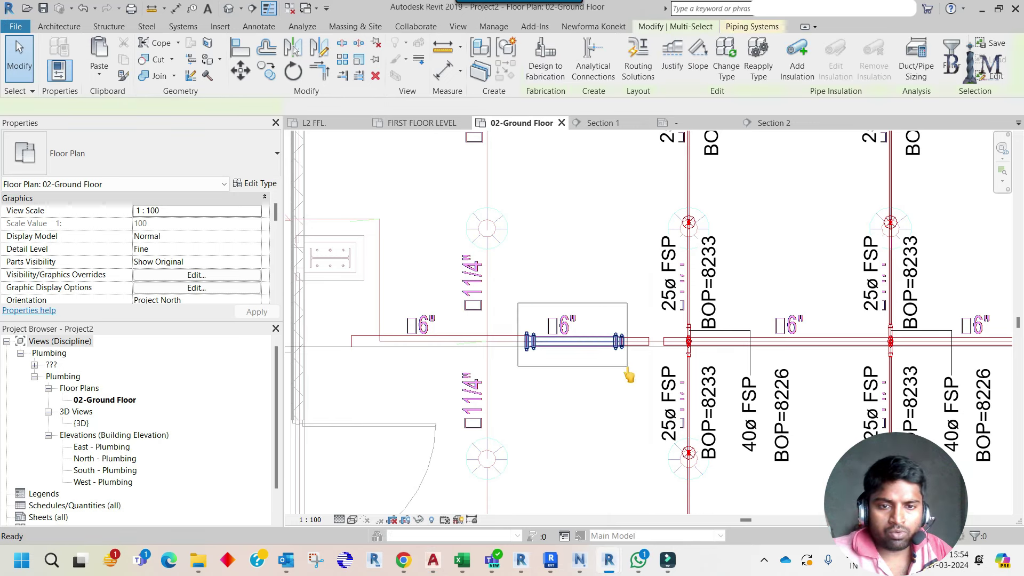
key("Delete")
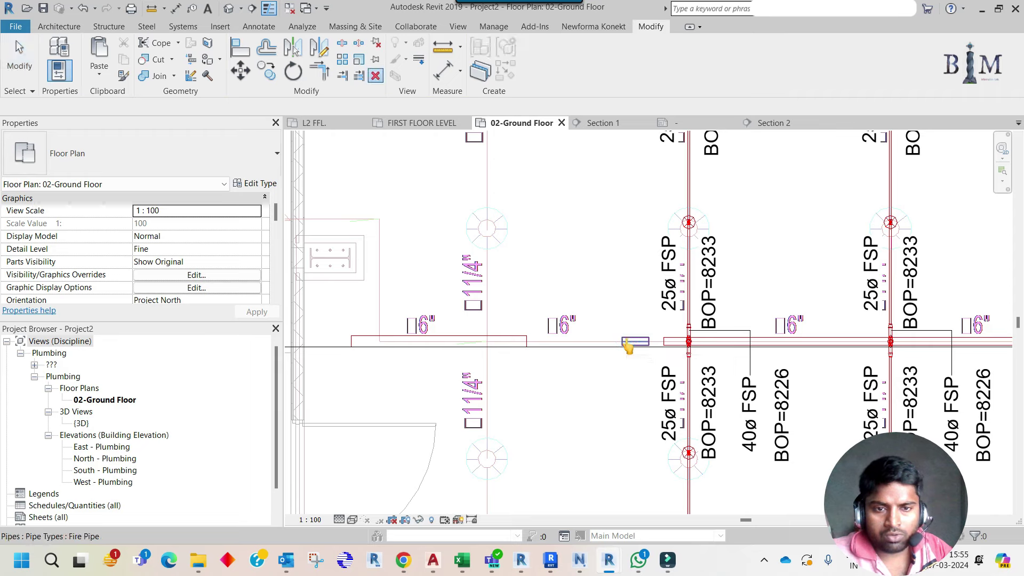
left_click(631, 345)
key("Delete")
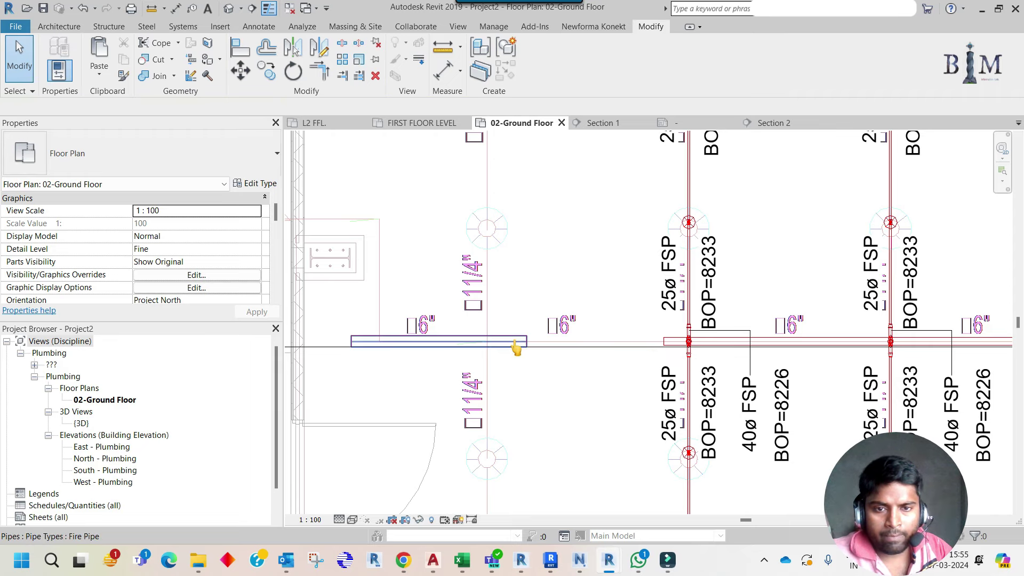
left_click(520, 341)
key("Escape")
left_click(525, 342)
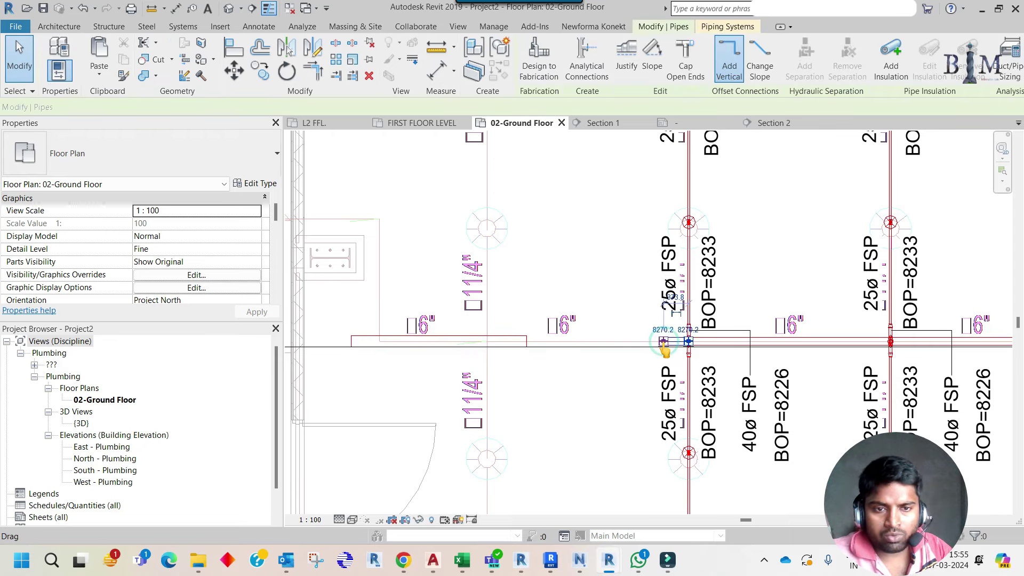
key("Escape")
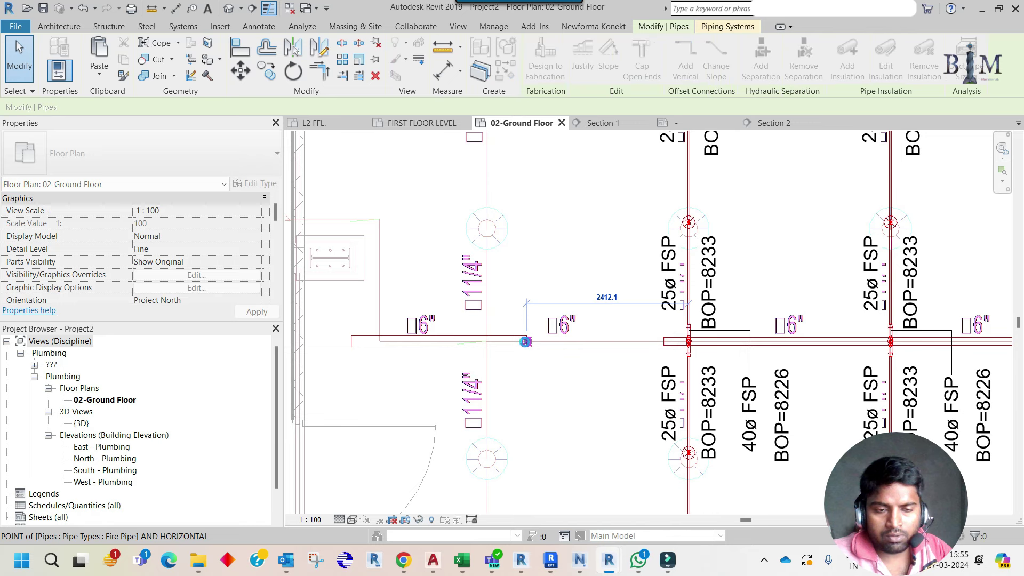
Change the new reducing fitting to the Victaulic Reducer SP type
left_click(525, 342)
left_click(530, 344)
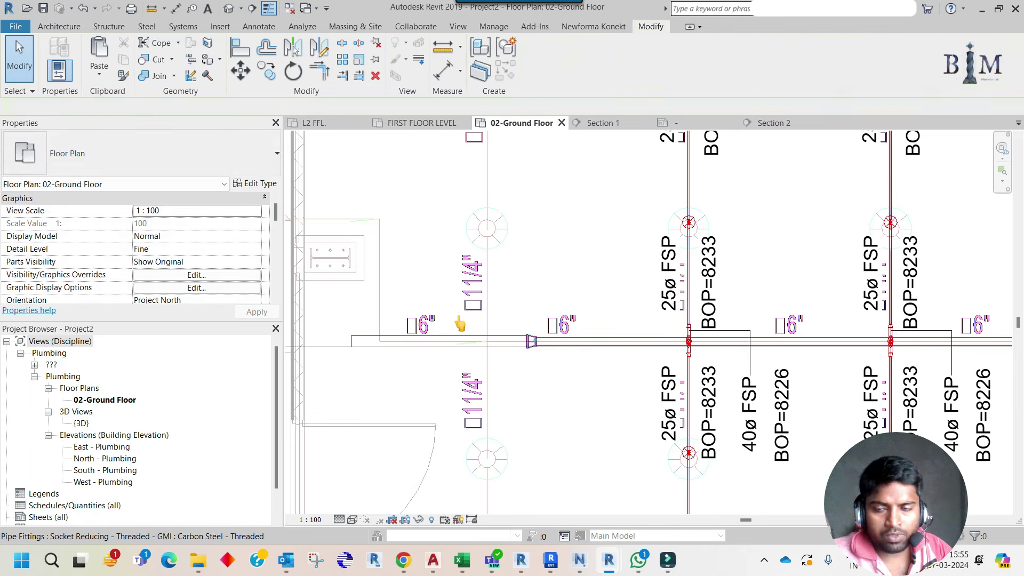
left_click(144, 153)
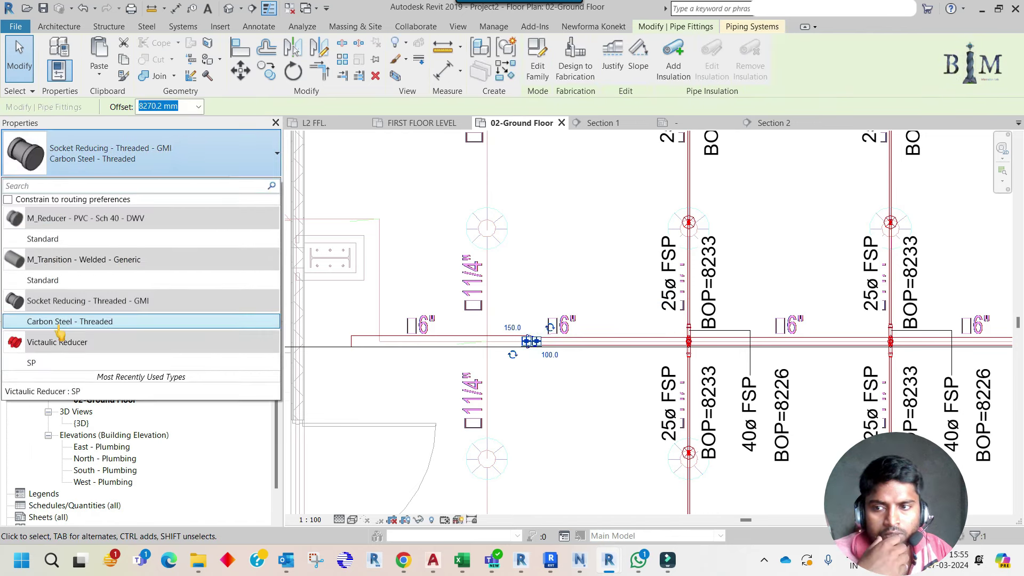
left_click(53, 366)
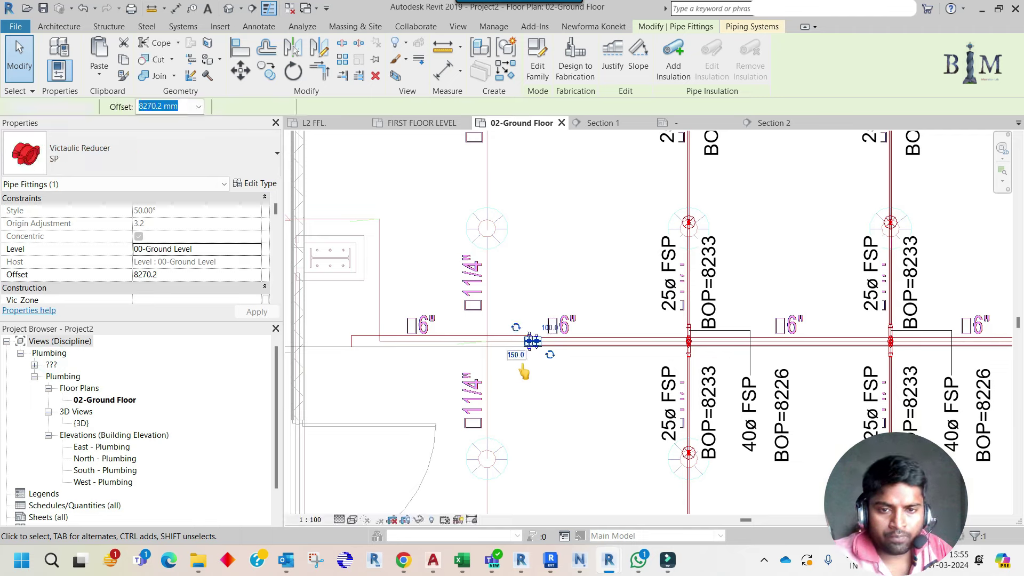
left_click(498, 355)
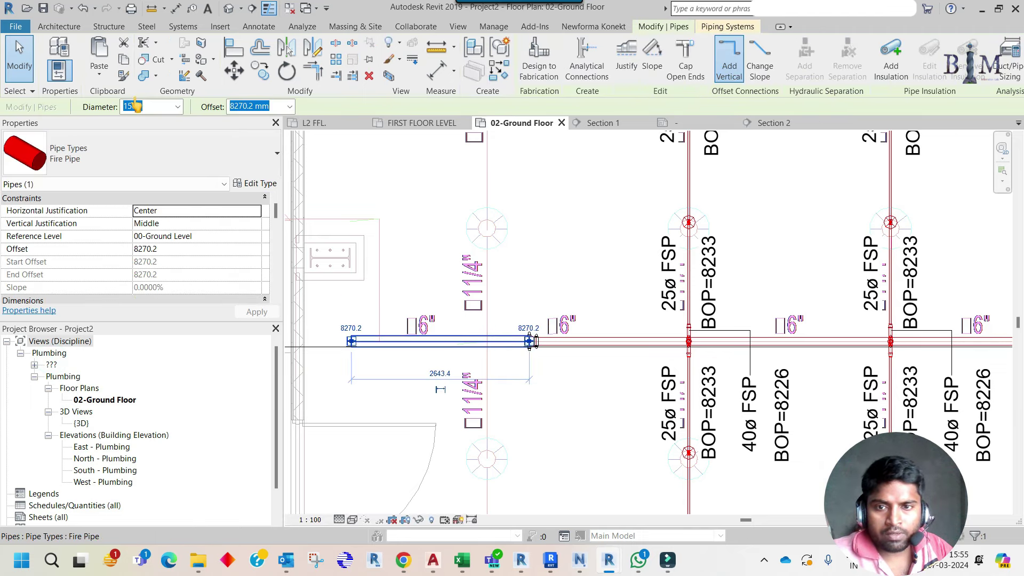
middle_click_drag(380, 358, 474, 367)
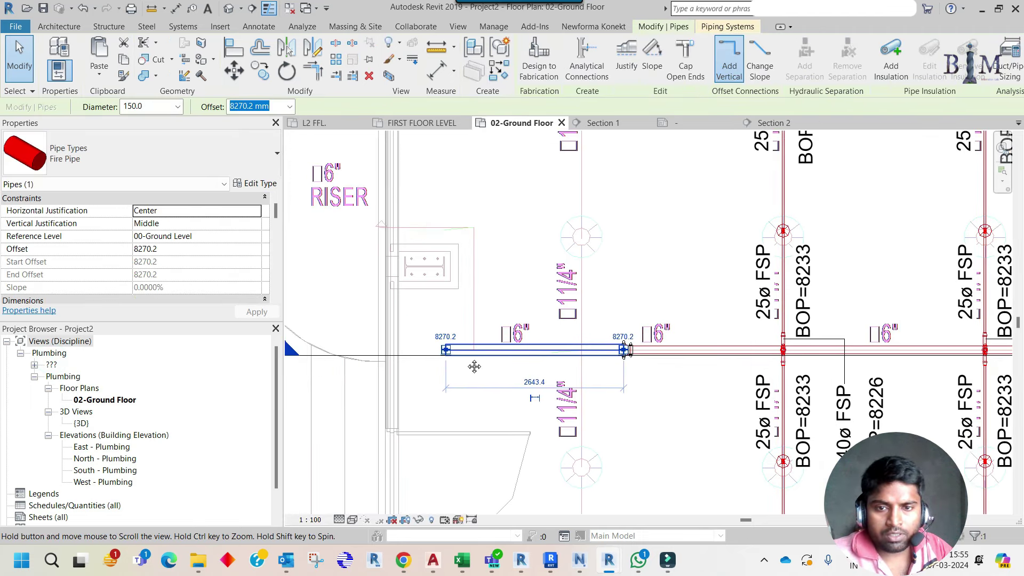
right_click(450, 354)
Draw a pipe from the pipe end to the riser and align it with the reference line
left_click(491, 64)
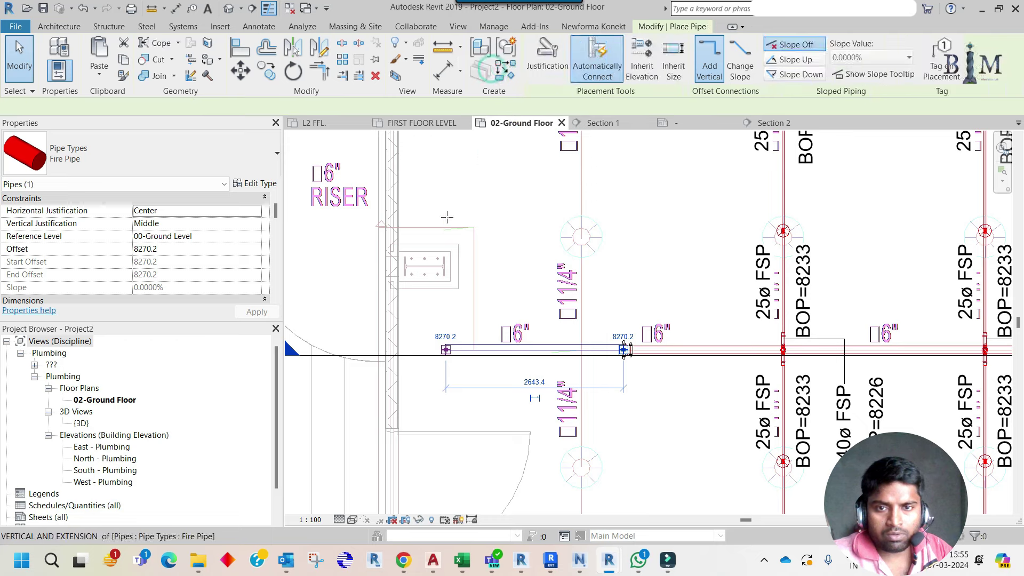
left_click(361, 219)
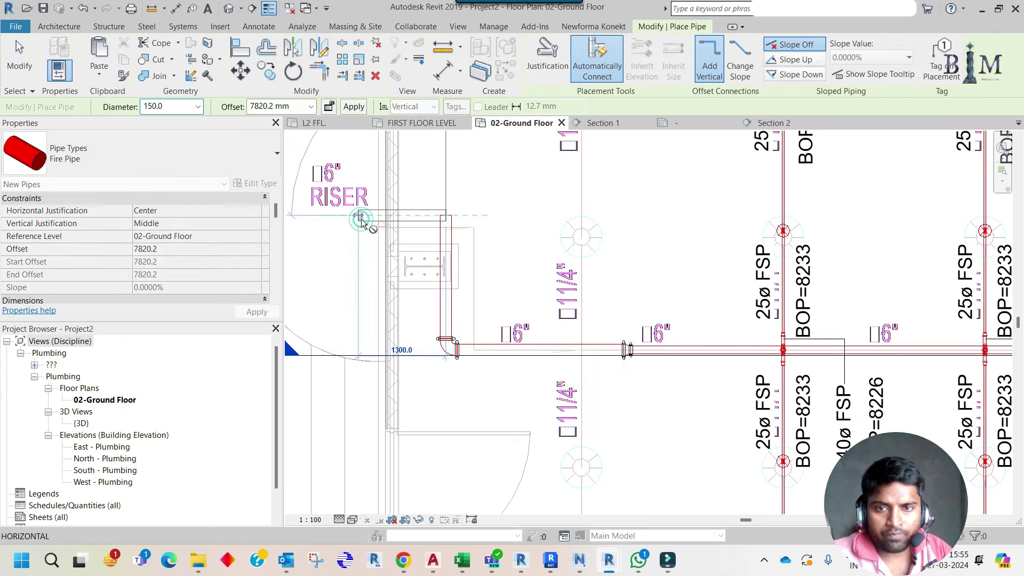
left_click(360, 217)
key("Escape")
key("Escape")
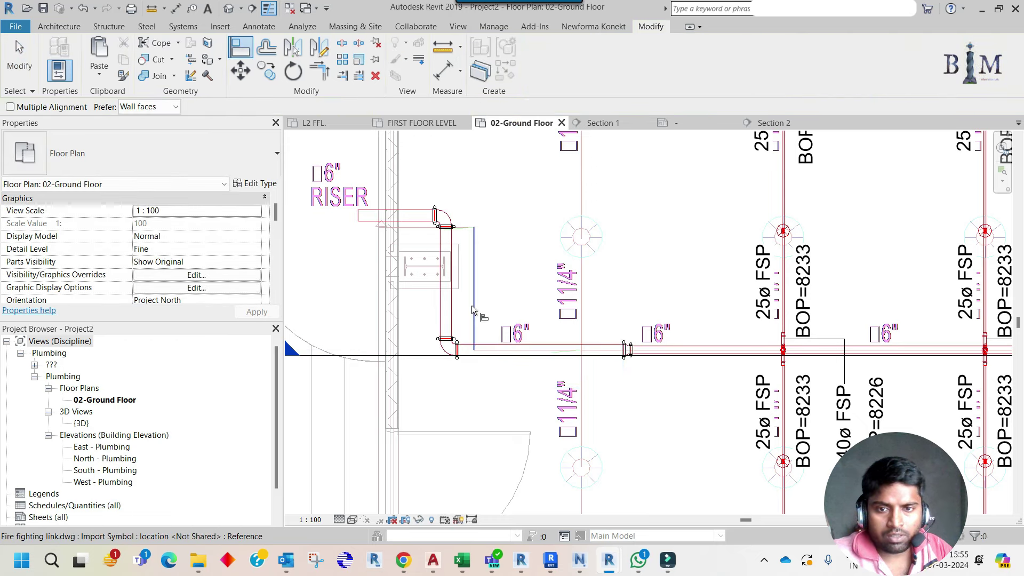
left_click(445, 299)
left_click(429, 228)
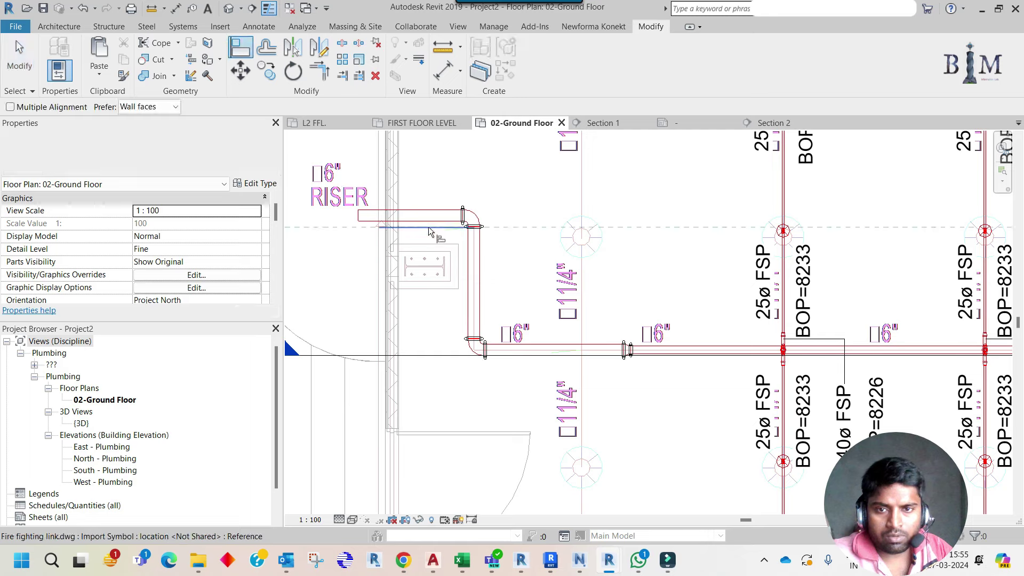
left_click(430, 223)
key("Escape")
key("Escape")
Copy the tagged branch line one bay left to the left sprinkler row
scroll(462, 368, "down", 1)
scroll(462, 368, "down", 3)
left_click_drag(539, 219, 623, 505)
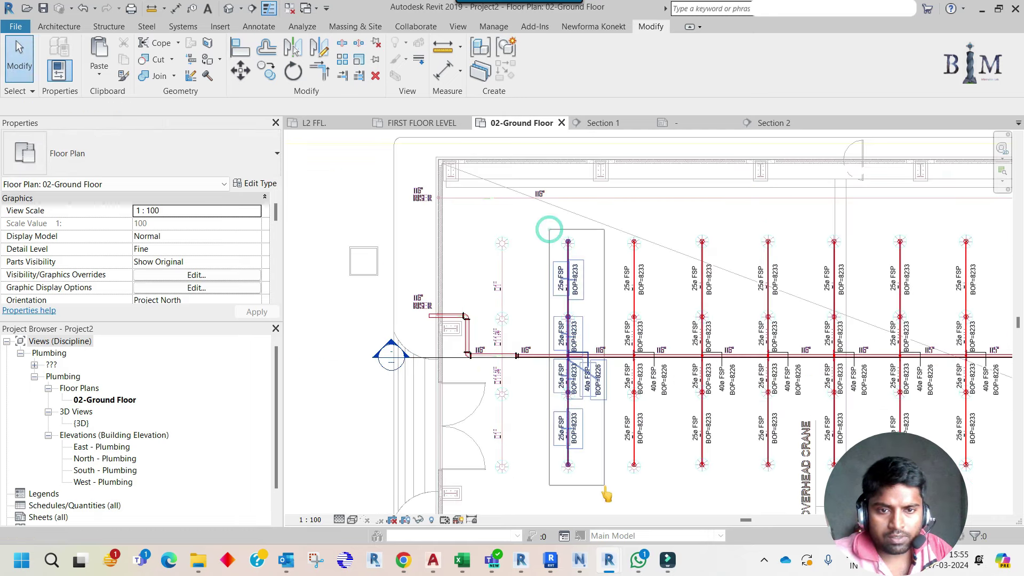
scroll(640, 358, "up", 2)
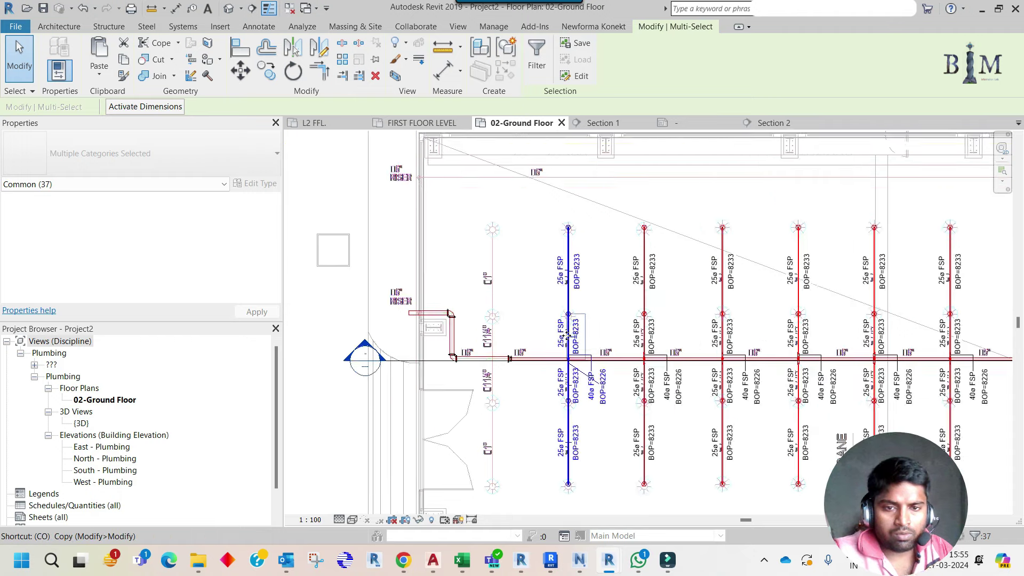
scroll(569, 347, "up", 1)
scroll(569, 341, "up", 2)
left_click(266, 69)
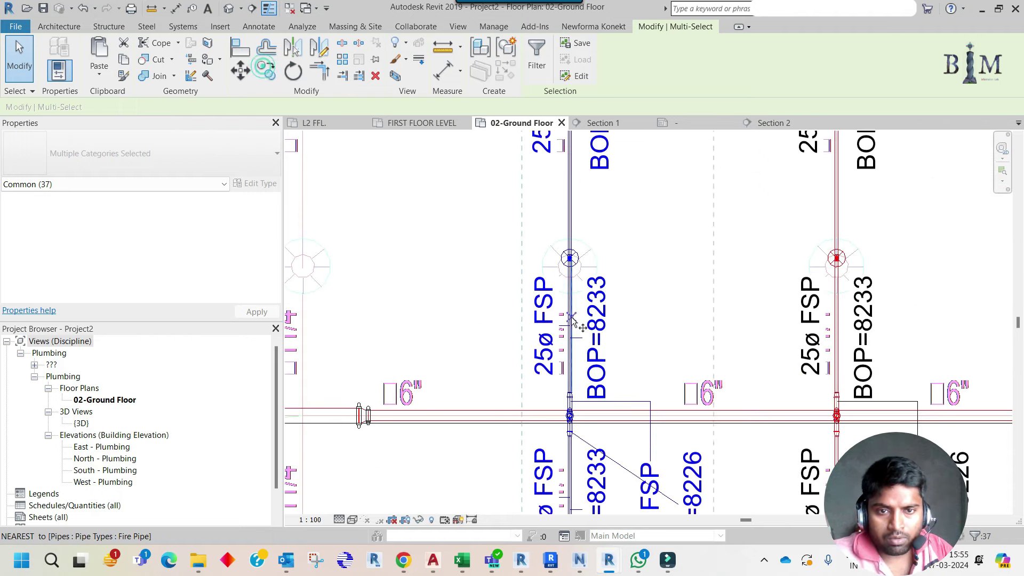
scroll(567, 315, "up", 2)
left_click(567, 316)
scroll(693, 342, "down", 2)
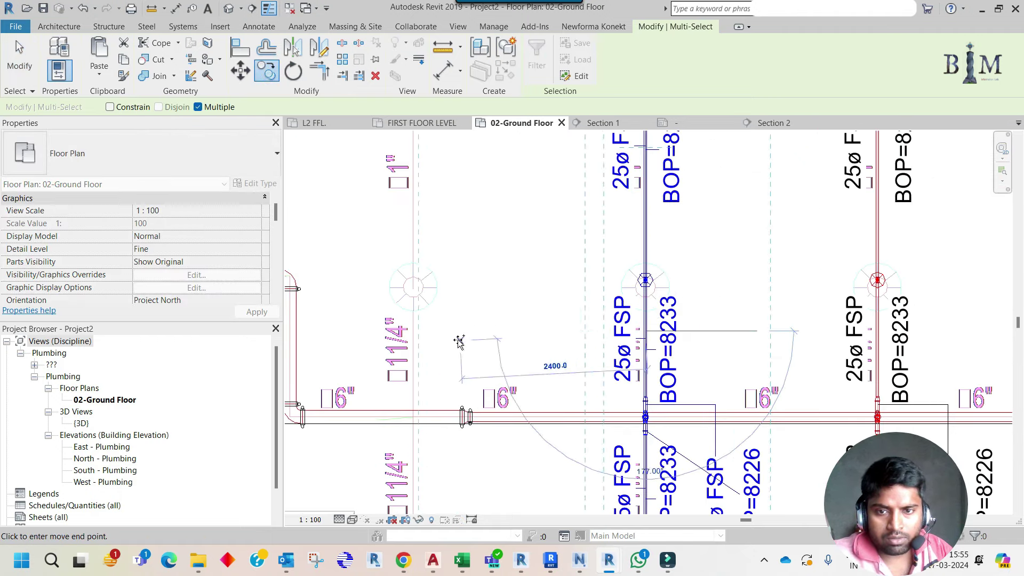
left_click(521, 323)
scroll(521, 323, "down", 2)
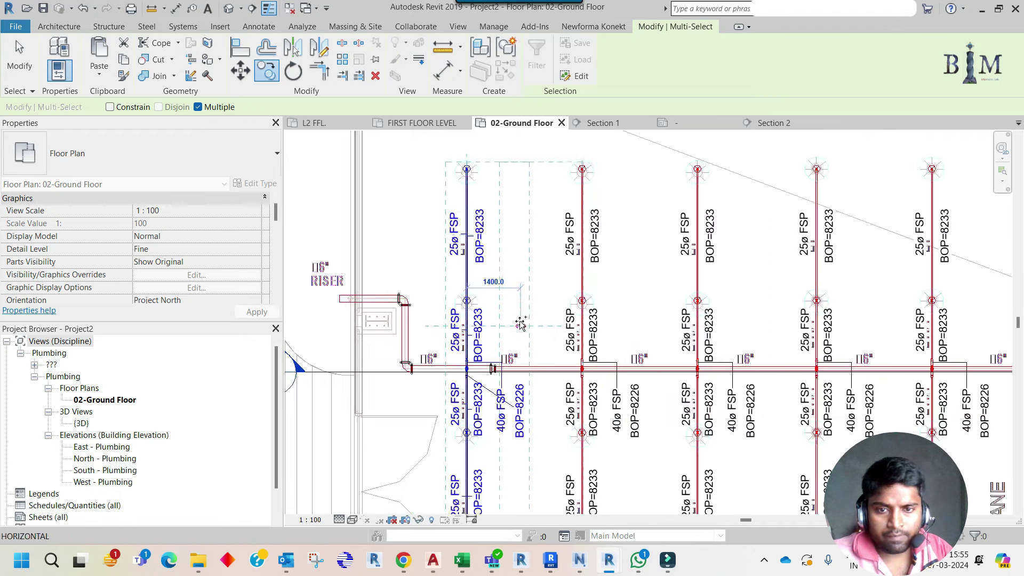
key("Escape")
key("Escape")
Open Section 1 and set the branch tee's dimension to 150
double_click(384, 384)
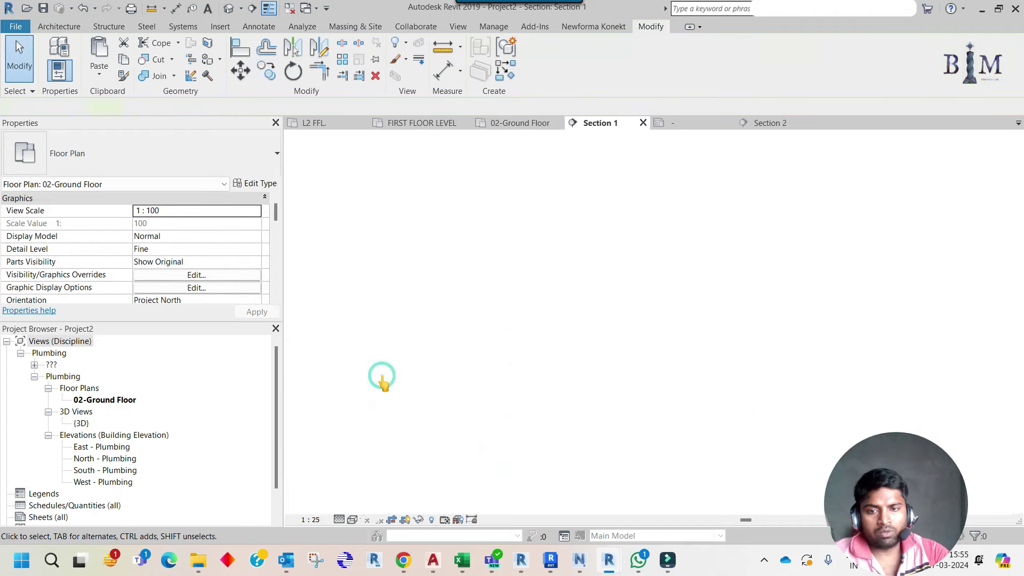
scroll(851, 336, "up", 2)
scroll(808, 322, "up", 2)
scroll(800, 315, "up", 3)
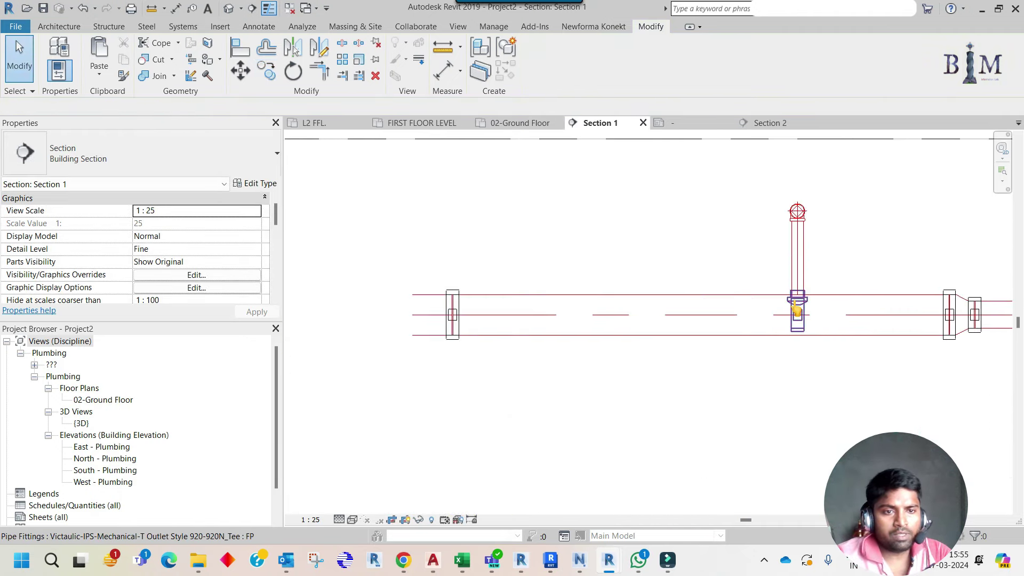
left_click(748, 299)
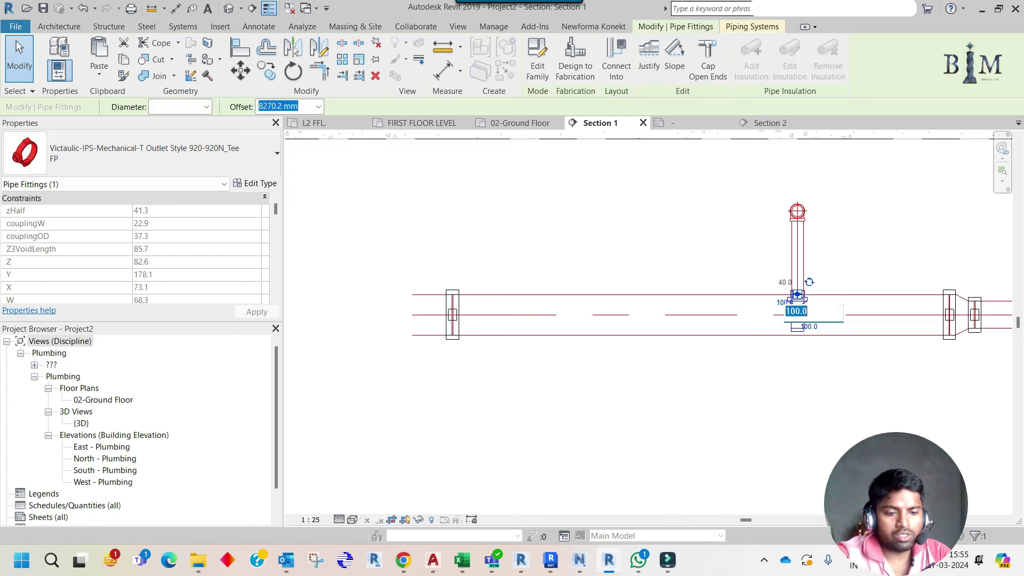
type("150")
key("Return")
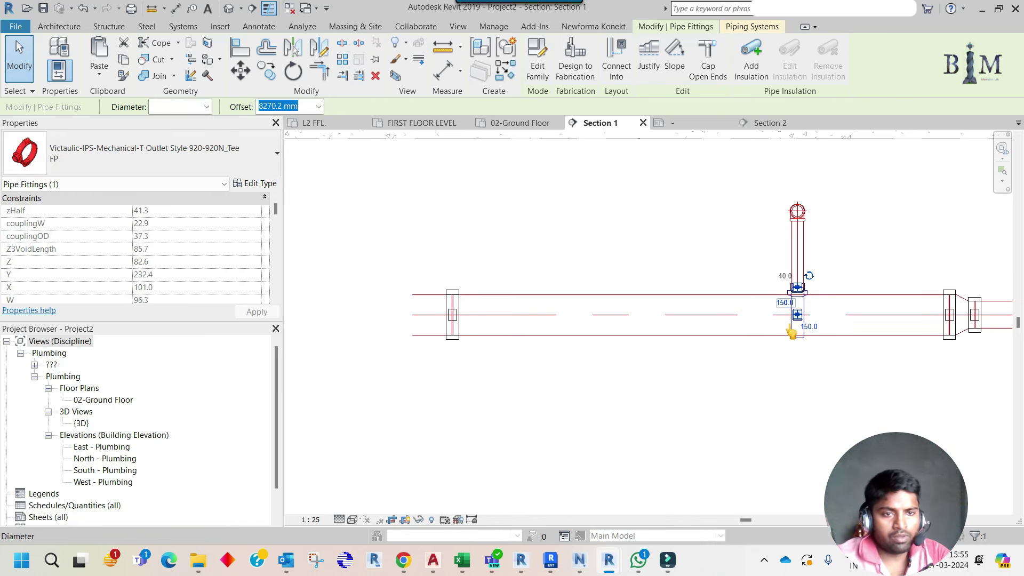
middle_click_drag(796, 342, 632, 340)
left_click(654, 352)
Split the main beside the tee, delete the coupling piece, and stretch both pipe ends to the tee
key("s")
key("l")
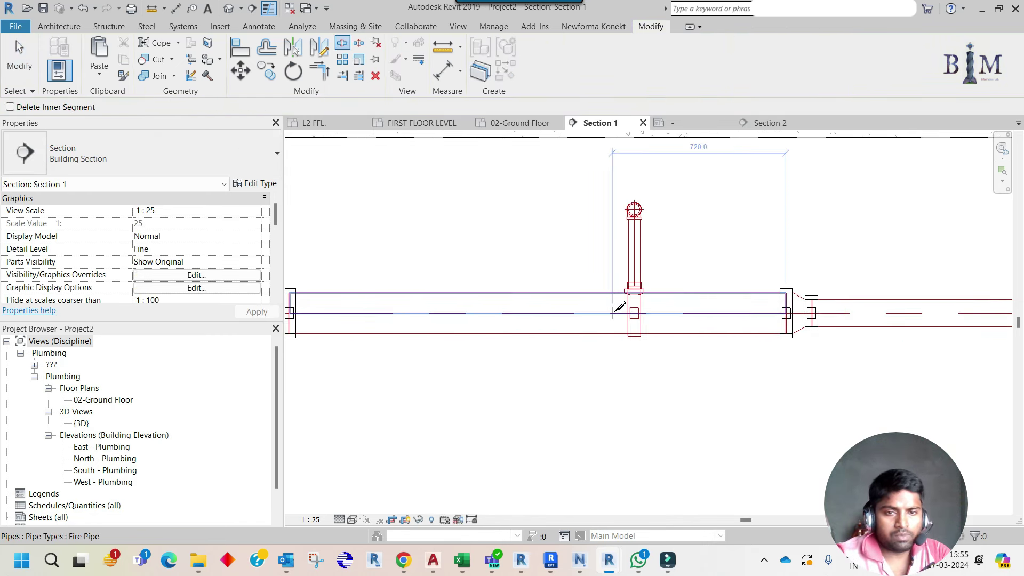
left_click(656, 313)
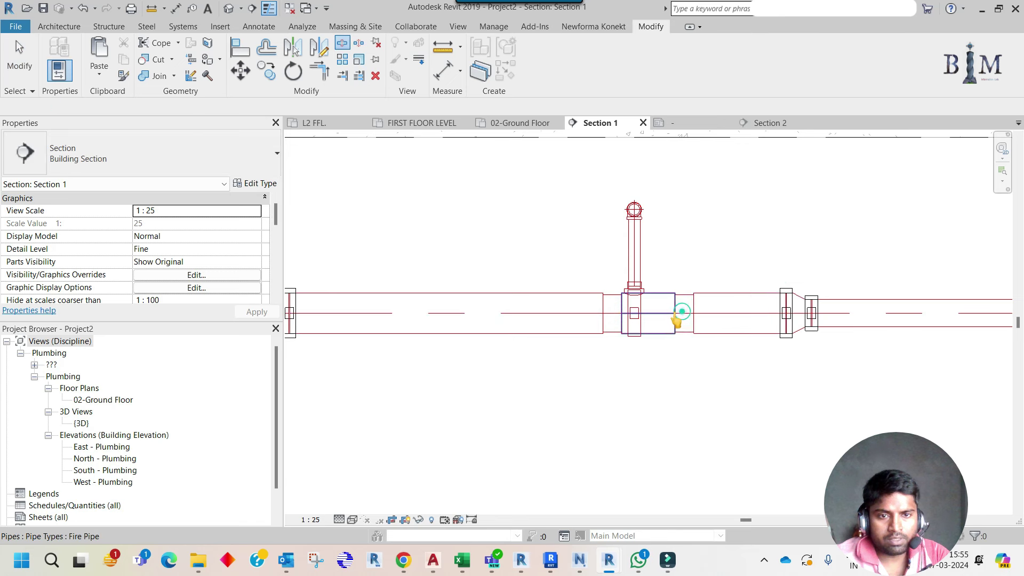
left_click(685, 319)
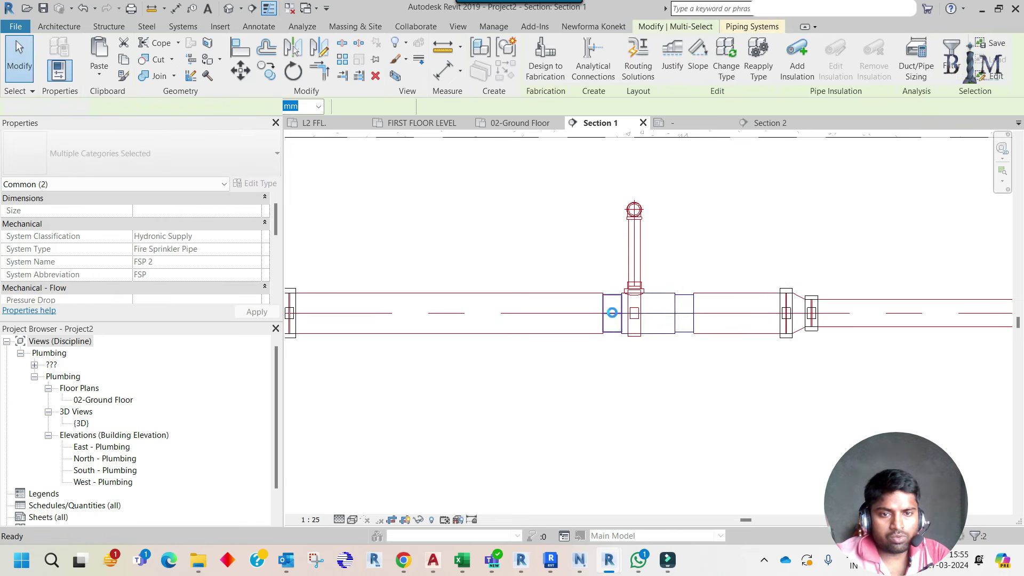
key("Delete")
left_click(598, 314)
left_click_drag(602, 313, 643, 313)
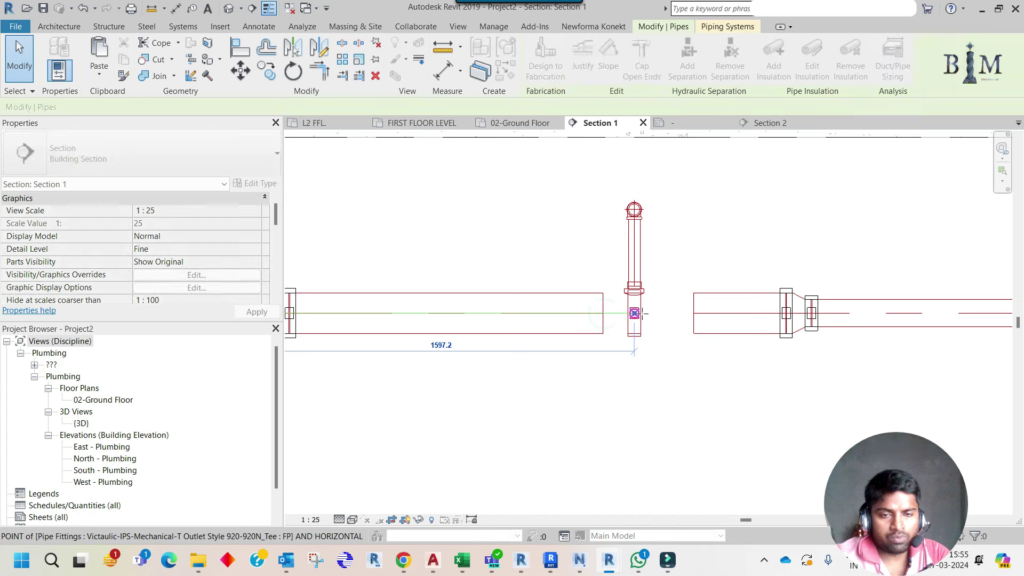
left_click(694, 314)
left_click_drag(693, 313, 635, 313)
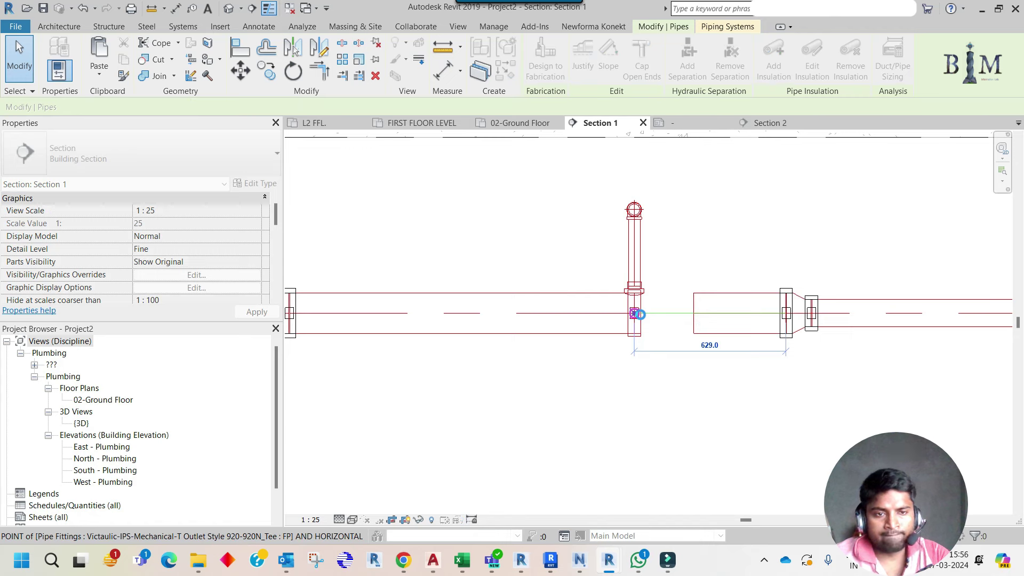
Nudge the reducer left toward the tee and return to 02-Ground Floor
left_click(800, 308)
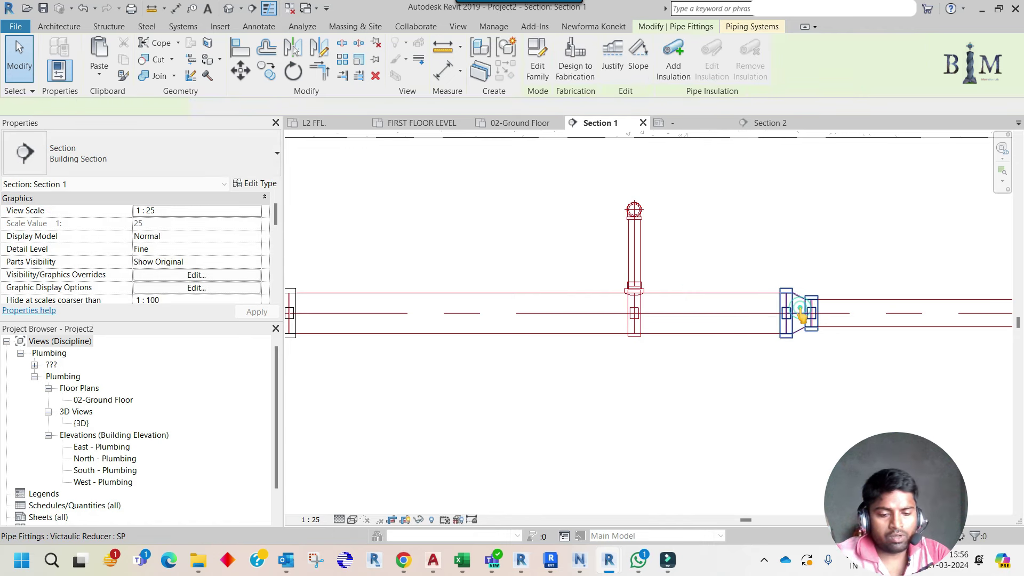
key("Left")
key("Left")
key("Left")
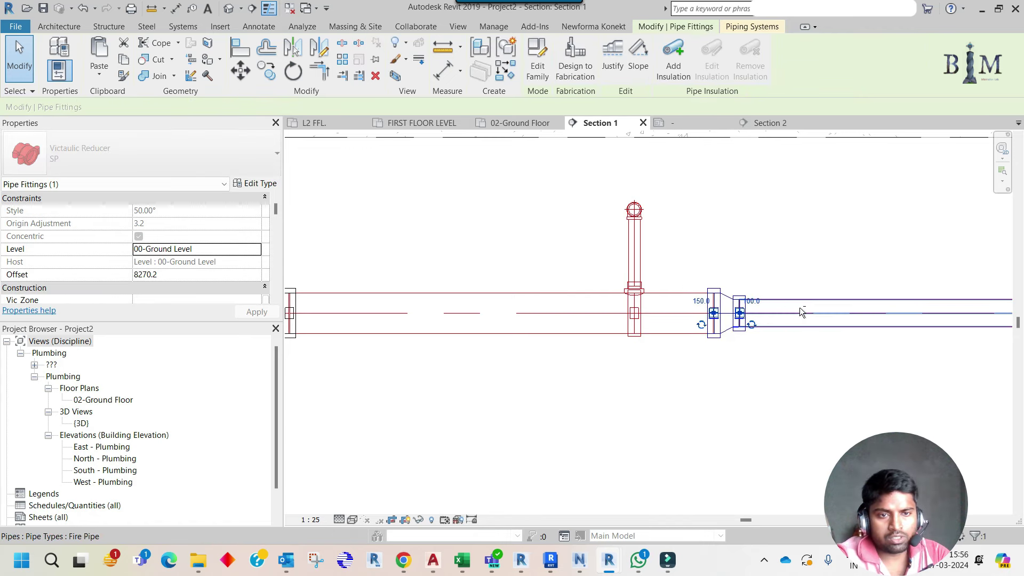
scroll(522, 254, "down", 2)
scroll(521, 254, "down", 4)
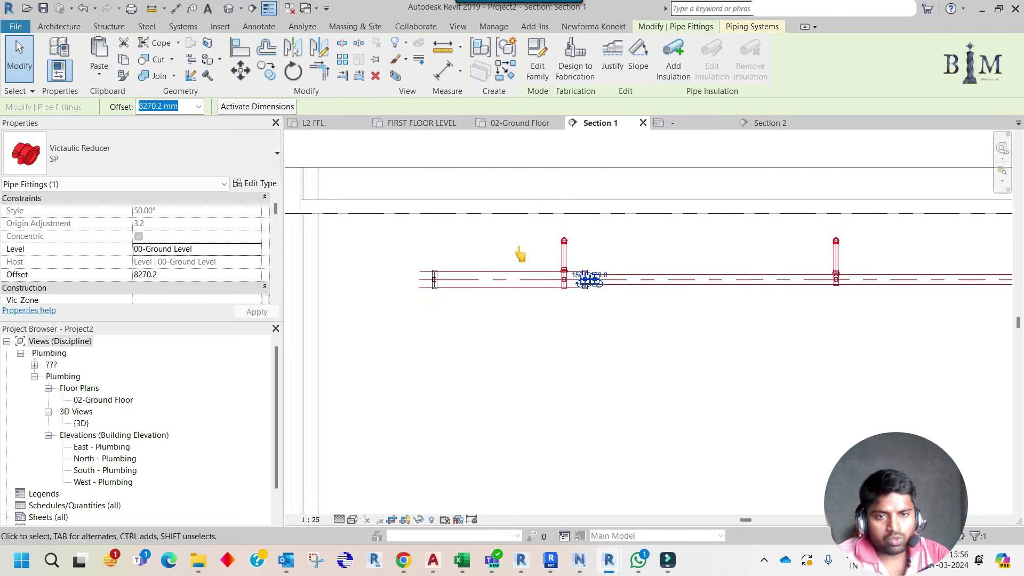
scroll(520, 254, "down", 1)
key("Escape")
scroll(437, 263, "down", 2)
scroll(446, 270, "down", 2)
scroll(446, 270, "down", 2)
middle_click_drag(494, 297, 485, 297)
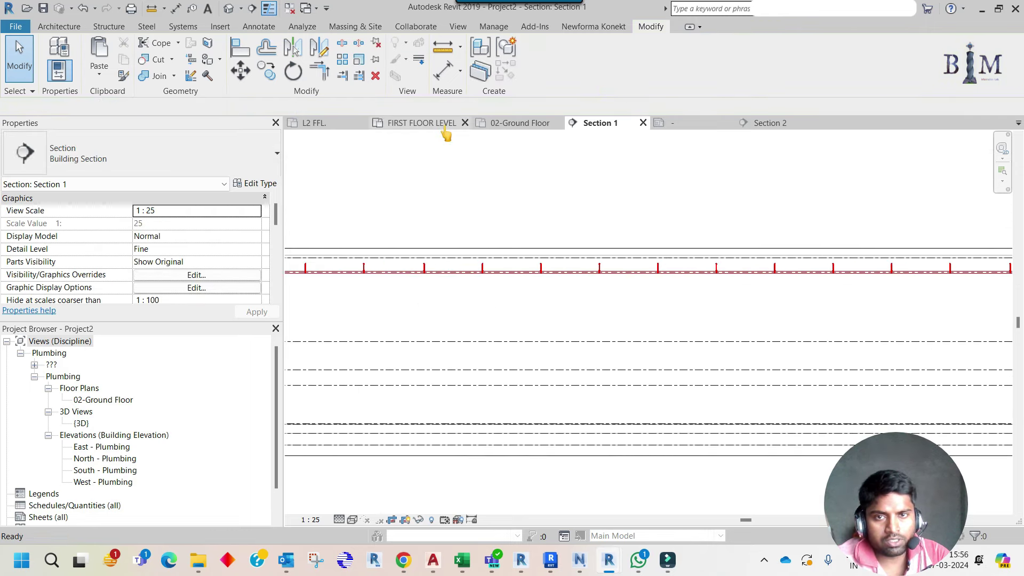
left_click(539, 123)
Save the project as a new .rvt file named 'Firefor'
scroll(526, 283, "down", 3)
scroll(525, 283, "down", 2)
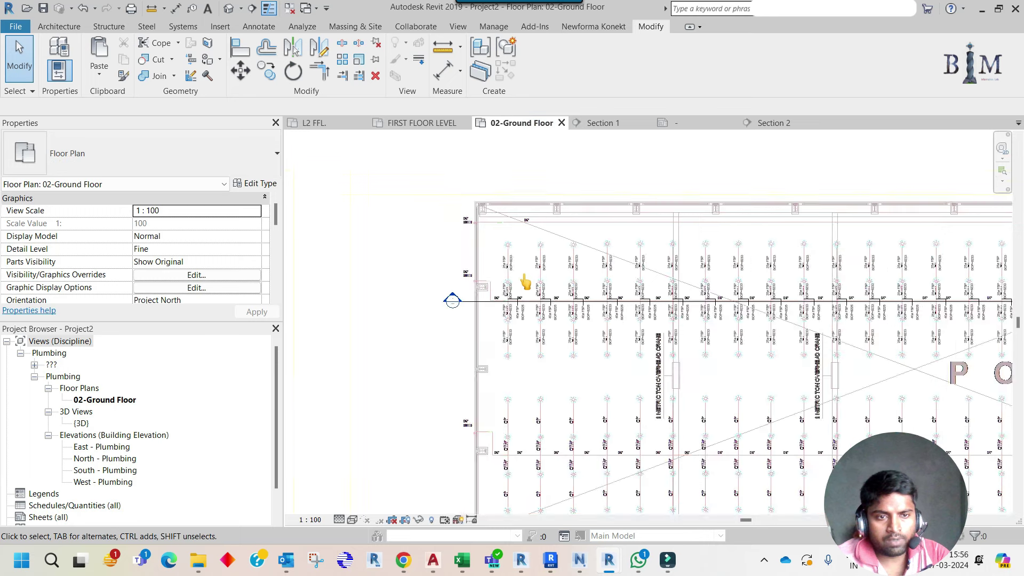
left_click(15, 30)
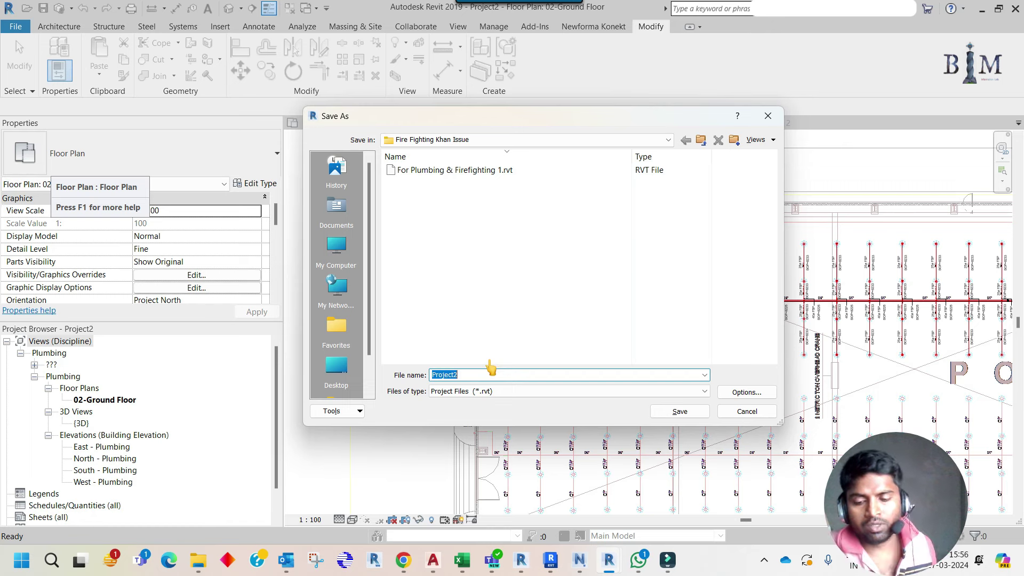
type("Fire fighting details.bak")
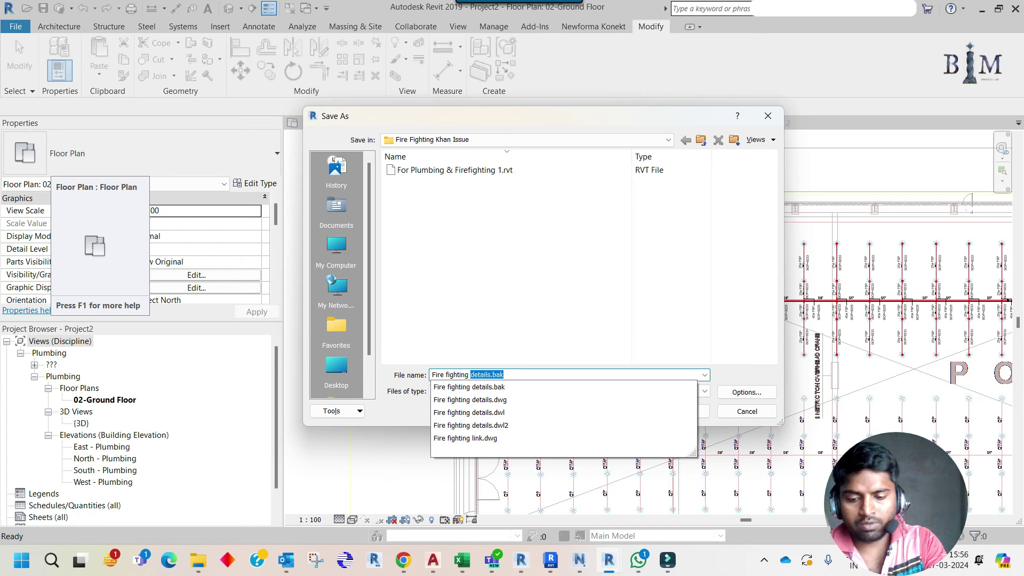
type("for Khan Sir")
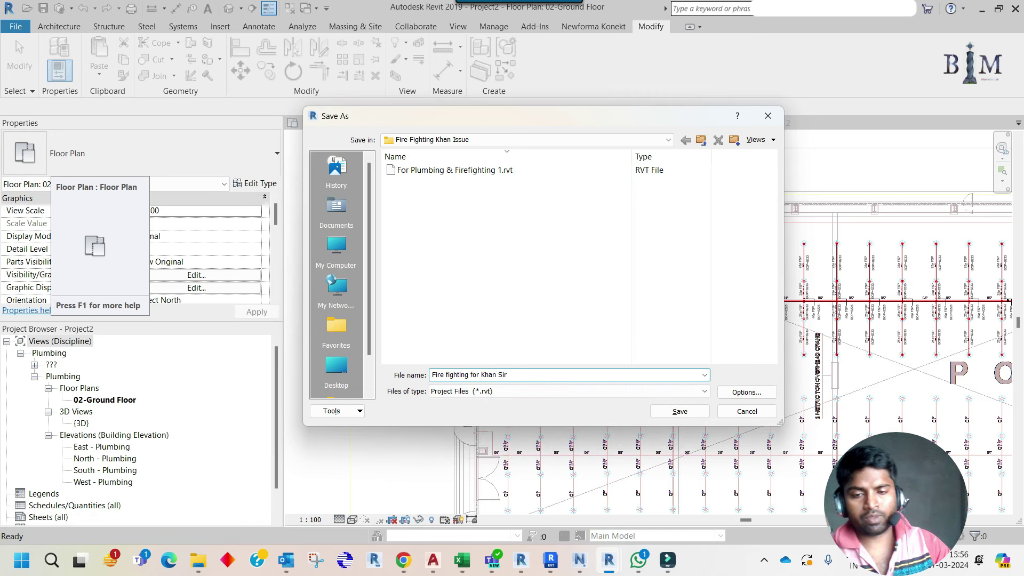
left_click(669, 412)
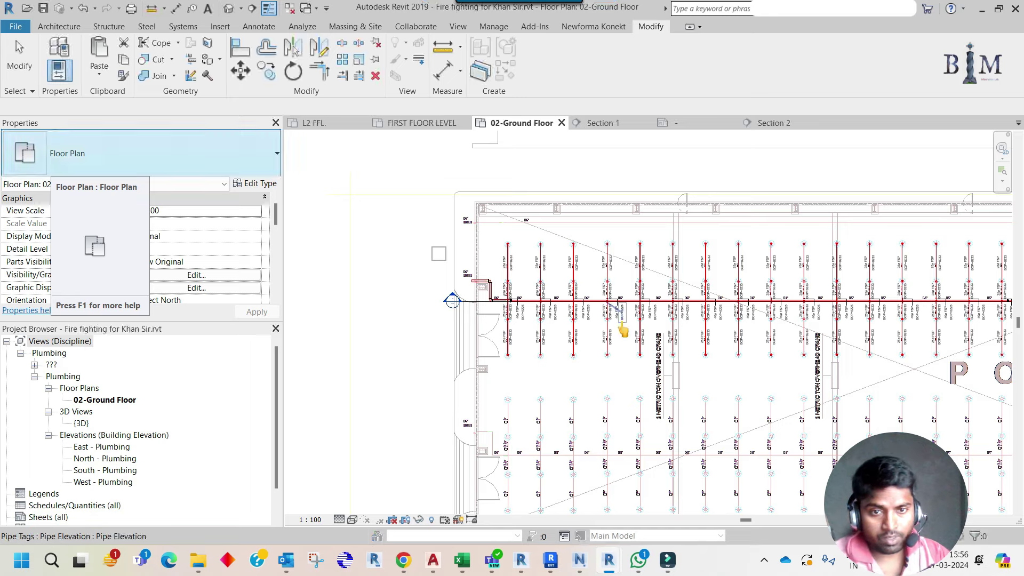
Try turning the 100ø FSP tag horizontal and moving it onto the main, then undo
middle_click_drag(788, 319, 468, 297)
scroll(469, 315, "down", 1)
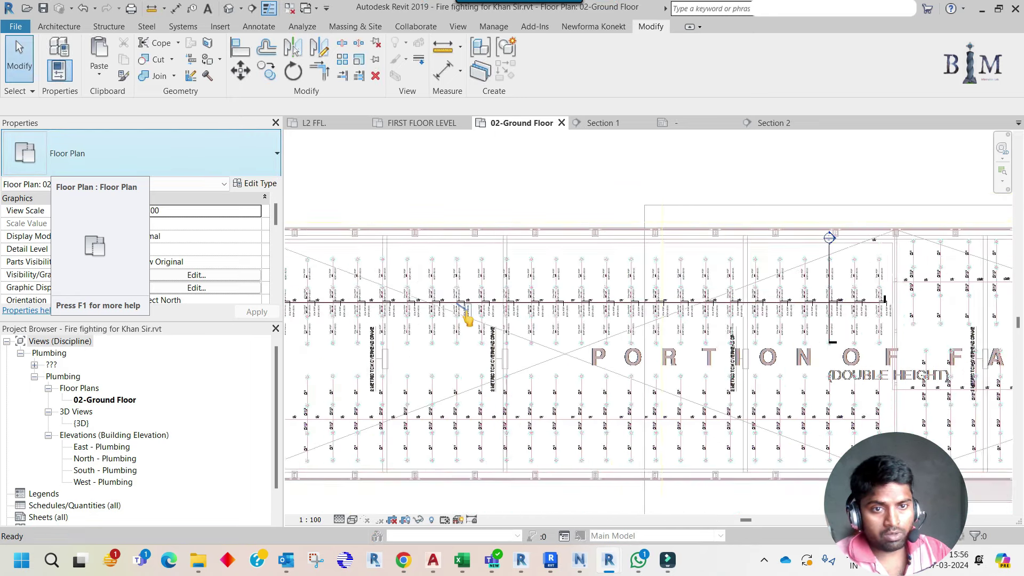
scroll(467, 319, "down", 1)
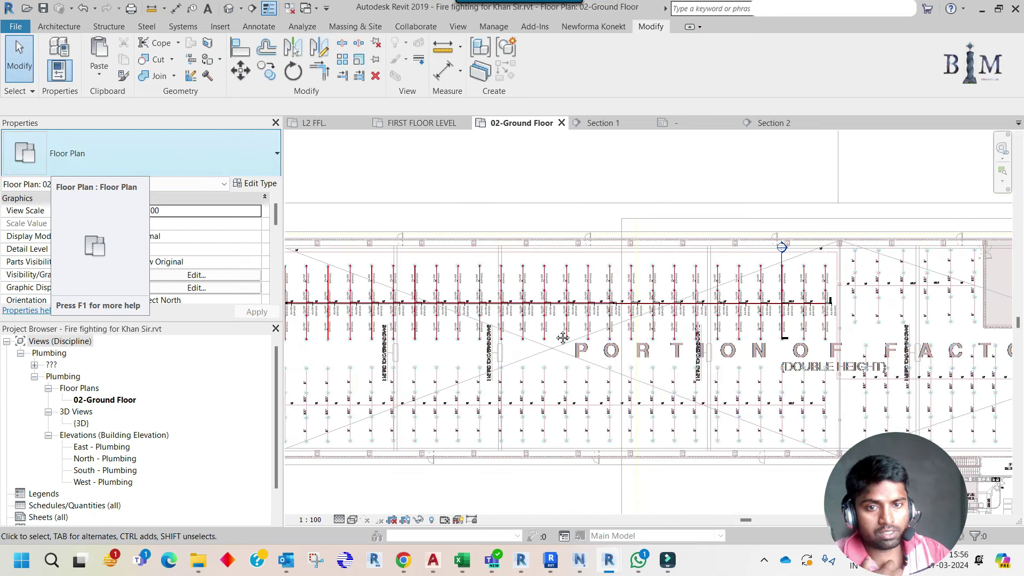
middle_click_drag(564, 337, 842, 338)
scroll(638, 320, "up", 2)
scroll(556, 286, "up", 2)
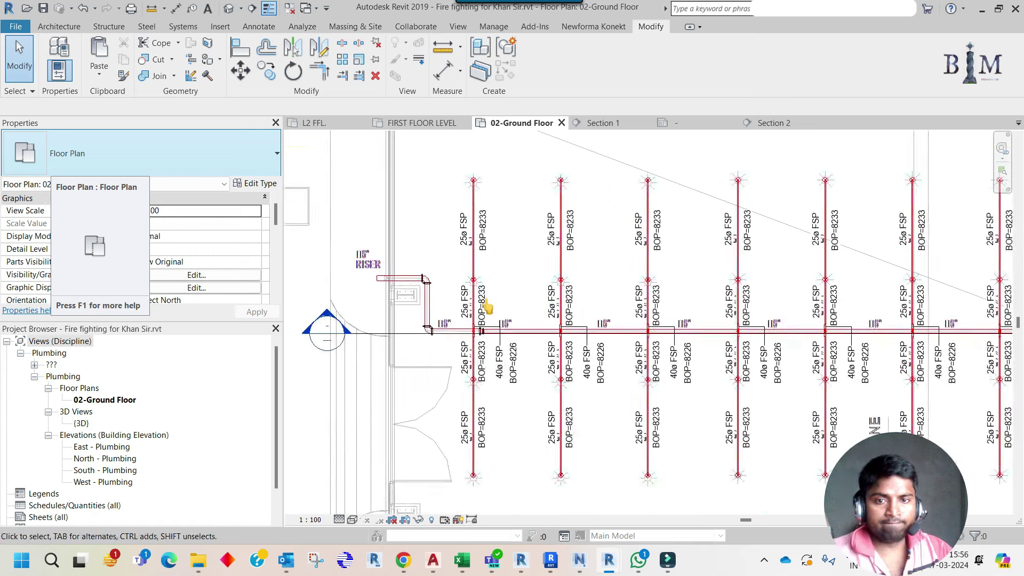
left_click(487, 307)
scroll(504, 326, "up", 2)
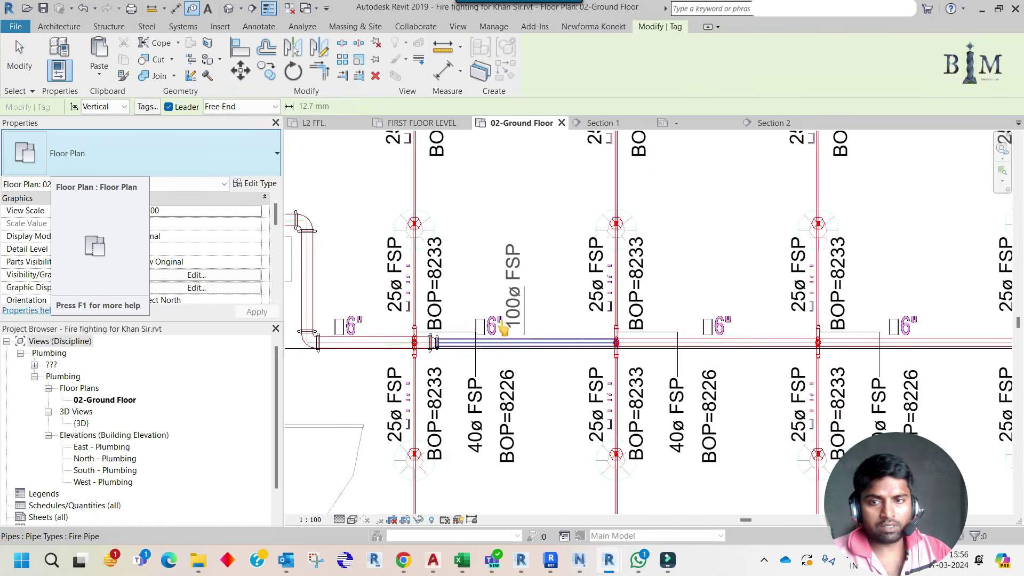
key("space")
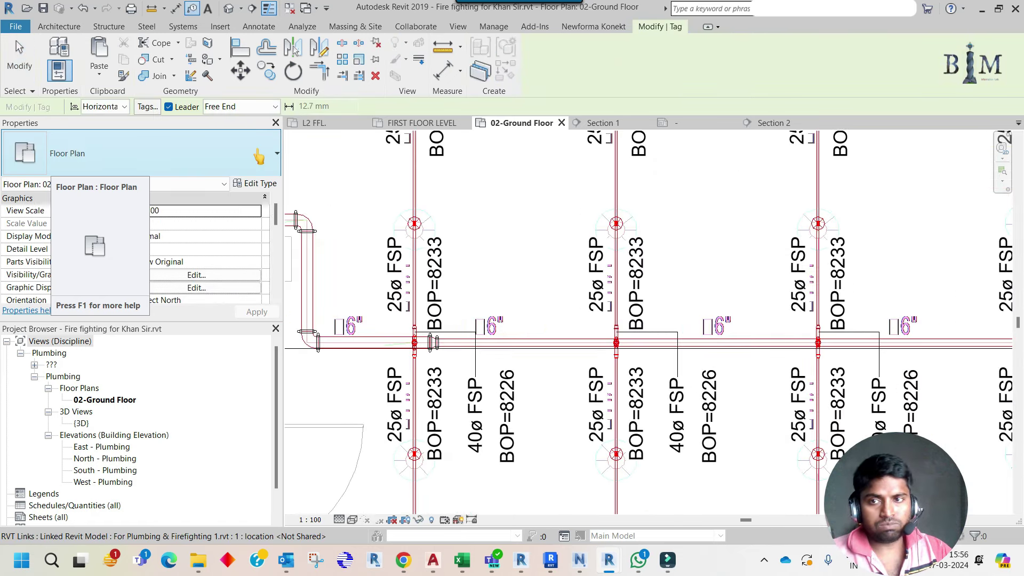
left_click_drag(516, 341, 768, 358)
key("ctrl+z")
Try moving the 150ø FSP tag beside the horizontal pipe, then restore it
scroll(509, 331, "down", 2)
middle_click_drag(510, 331, 779, 336)
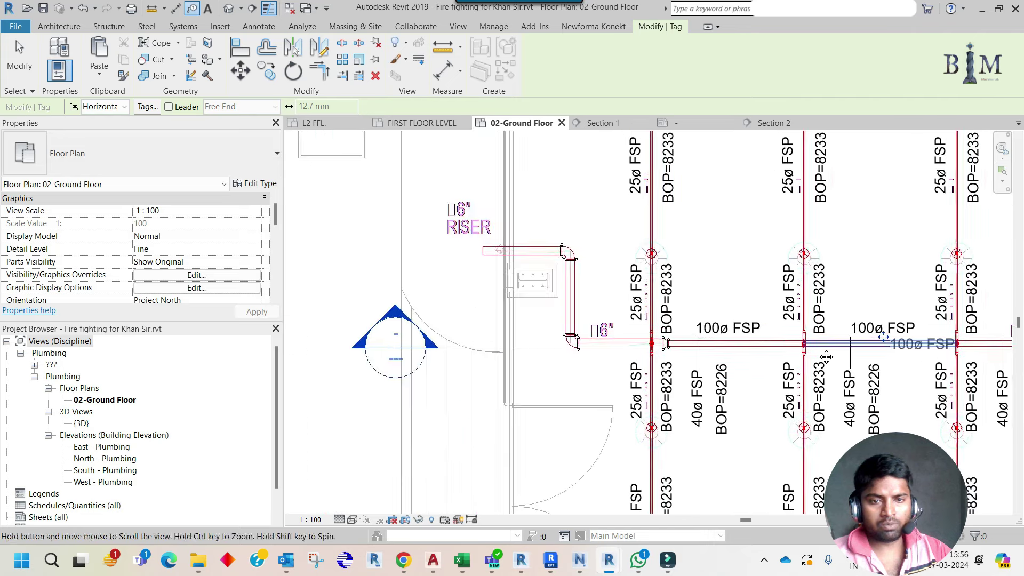
scroll(534, 320, "up", 2)
left_click_drag(571, 306, 605, 354)
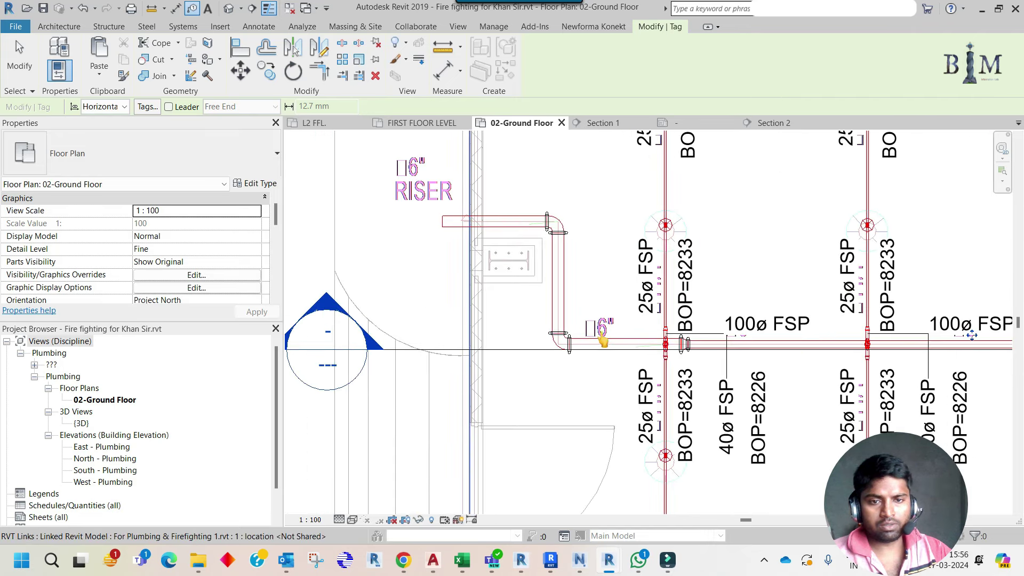
scroll(617, 368, "up", 1)
key("ctrl+z")
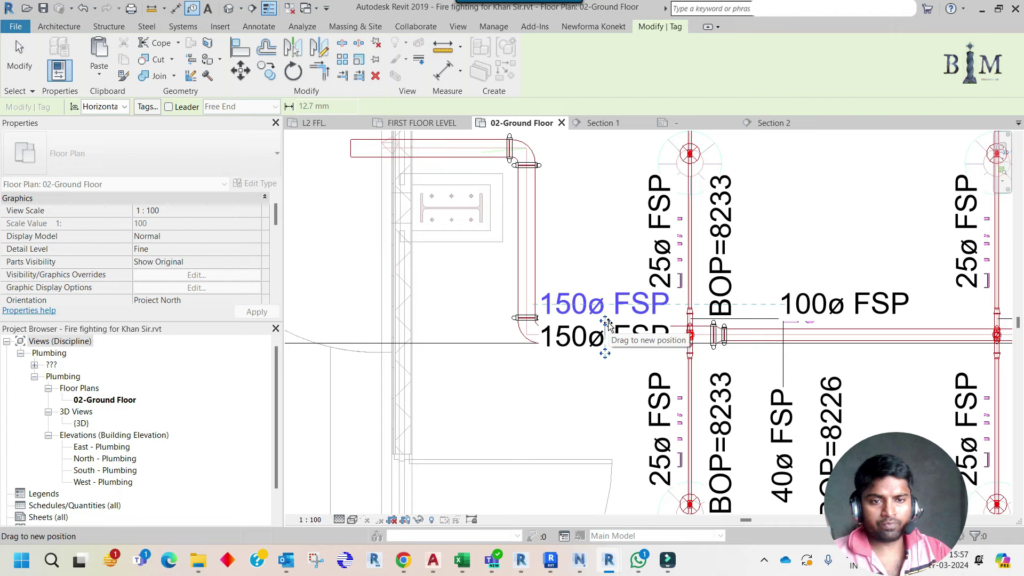
Nudge the vertical 25ø FSP and BOP=8233 branch tags slightly upward
left_click(660, 240)
left_click(728, 256, "ctrl")
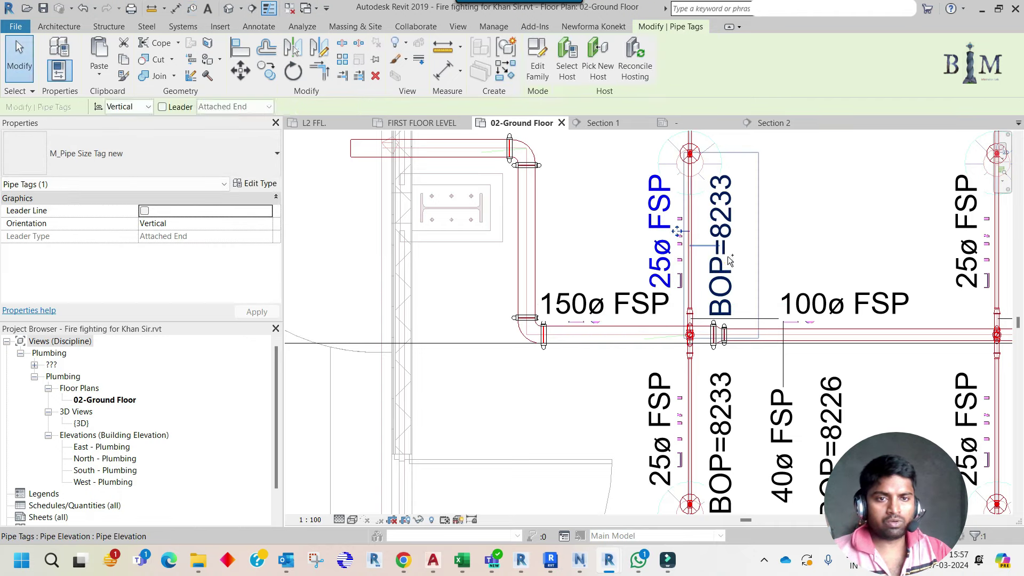
left_click_drag(728, 256, 727, 213)
scroll(566, 273, "down", 2)
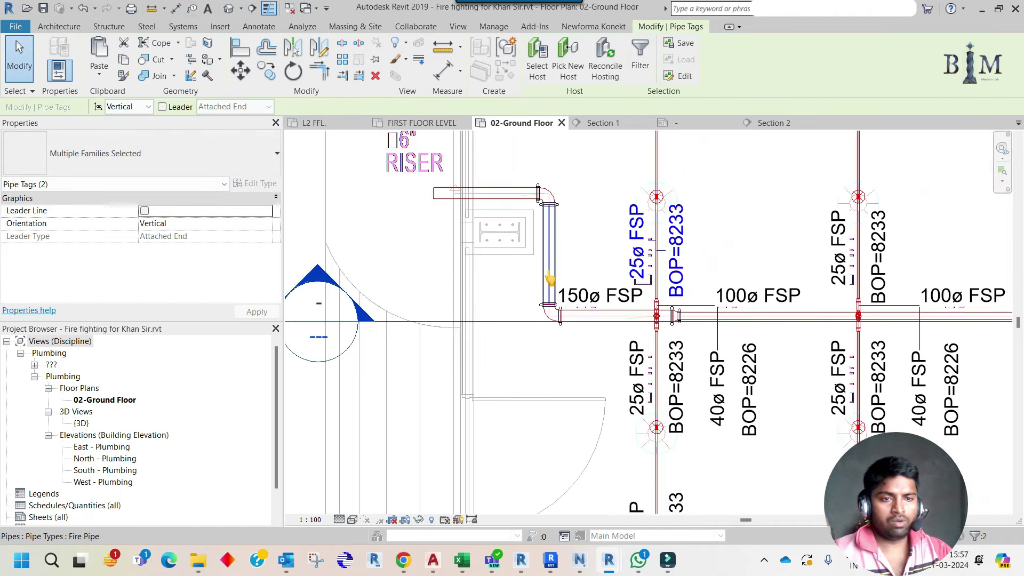
scroll(566, 273, "down", 2)
key("Escape")
left_click(788, 284)
middle_click_drag(788, 285, 546, 286)
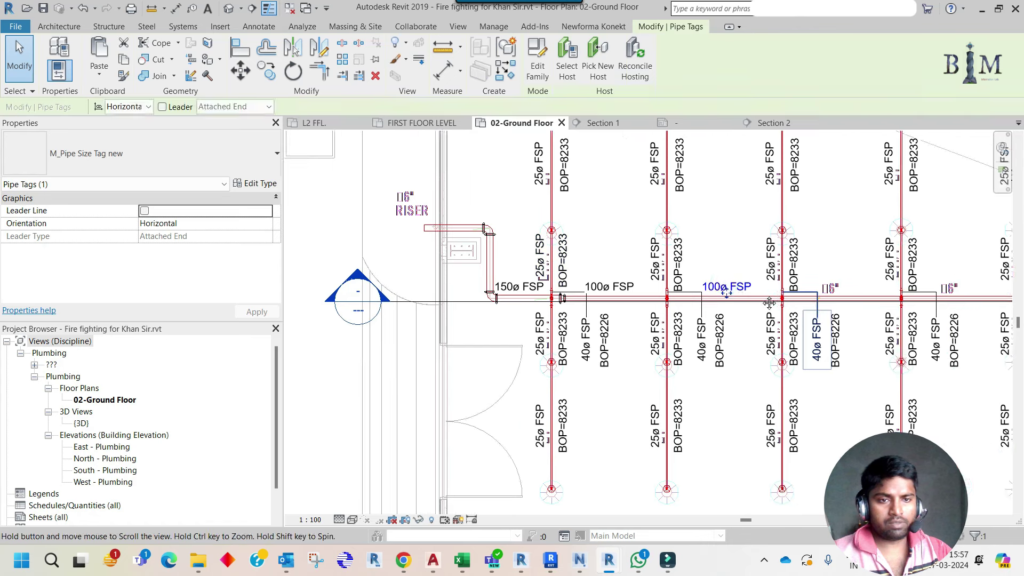
key("Escape")
Place 100ø FSP size tags on the main with Tag by Category (TG), lifting them above the pipe
key("t")
key("g")
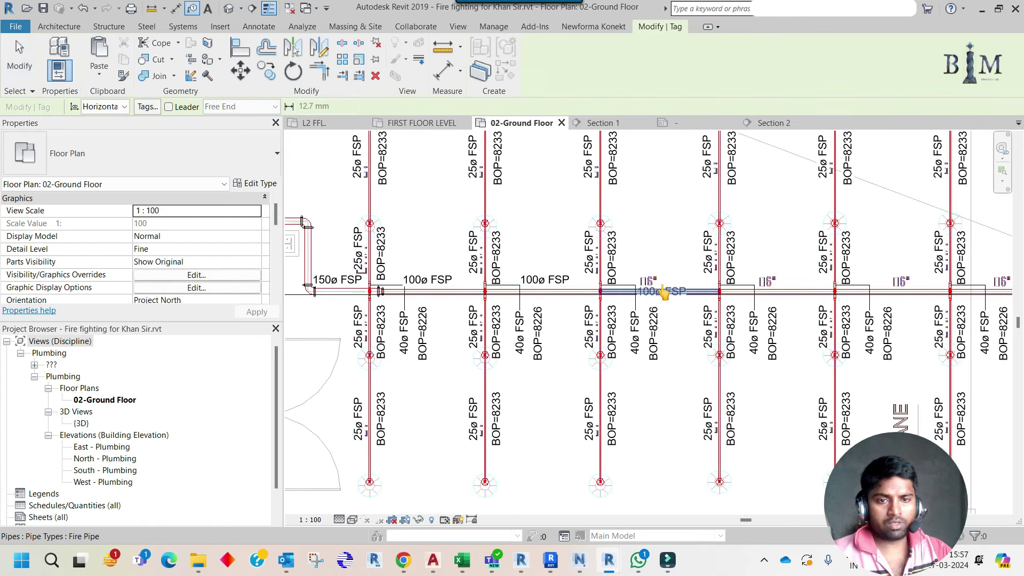
scroll(661, 296, "up", 2)
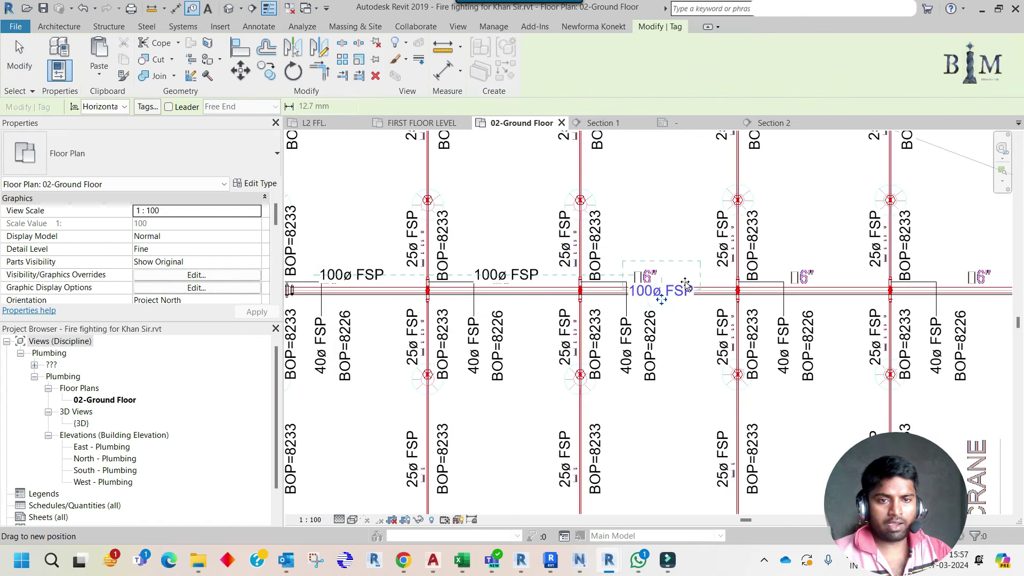
left_click(685, 283)
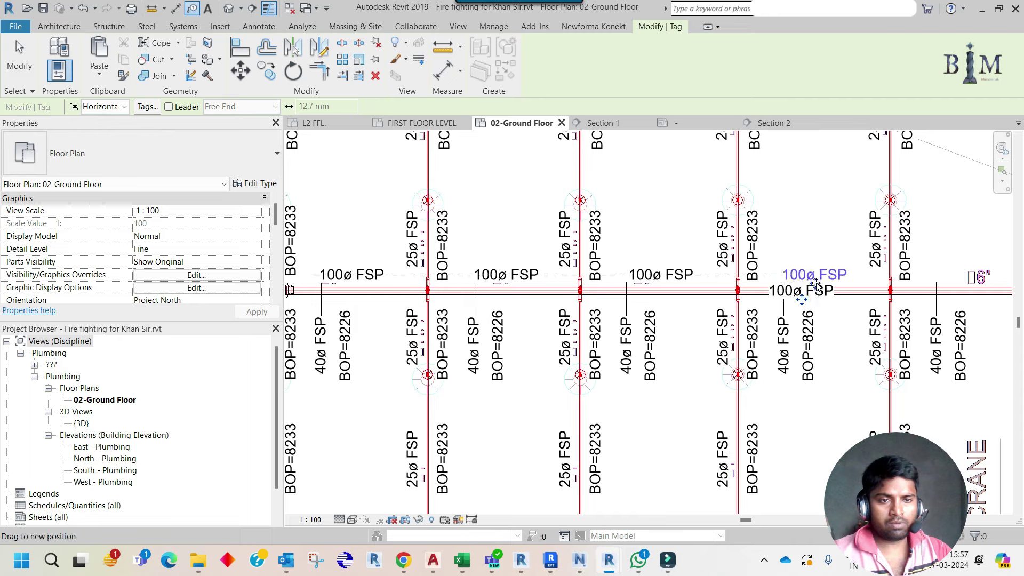
left_click(816, 284)
middle_click_drag(971, 297, 845, 297)
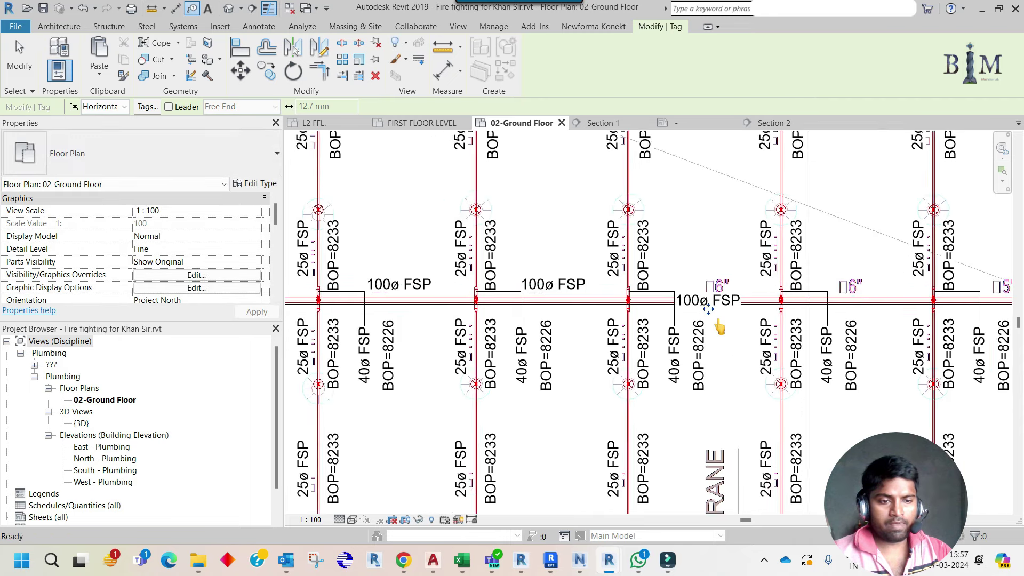
scroll(715, 324, "up", 1)
left_click_drag(704, 302, 704, 288)
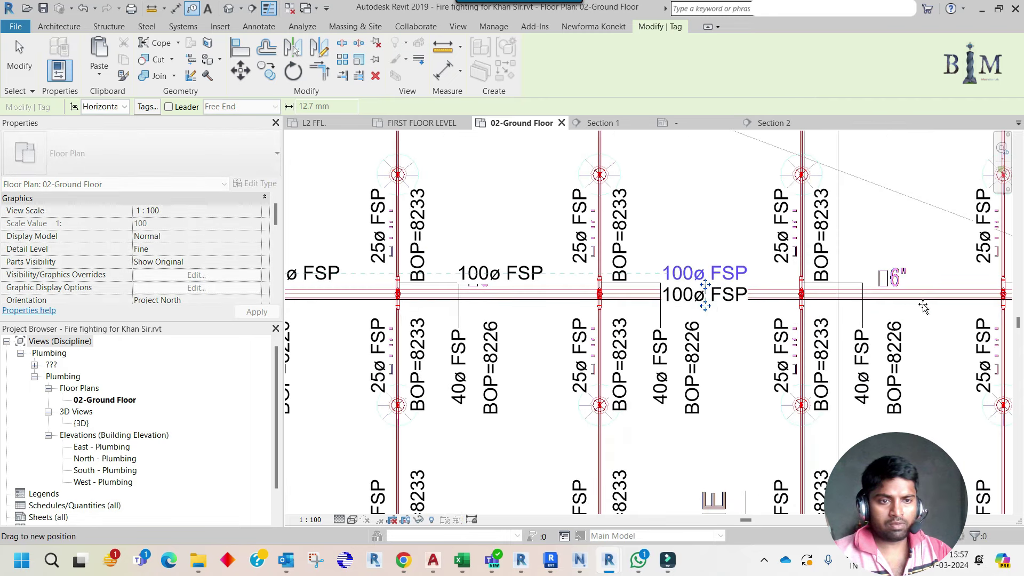
left_click_drag(924, 308, 912, 315)
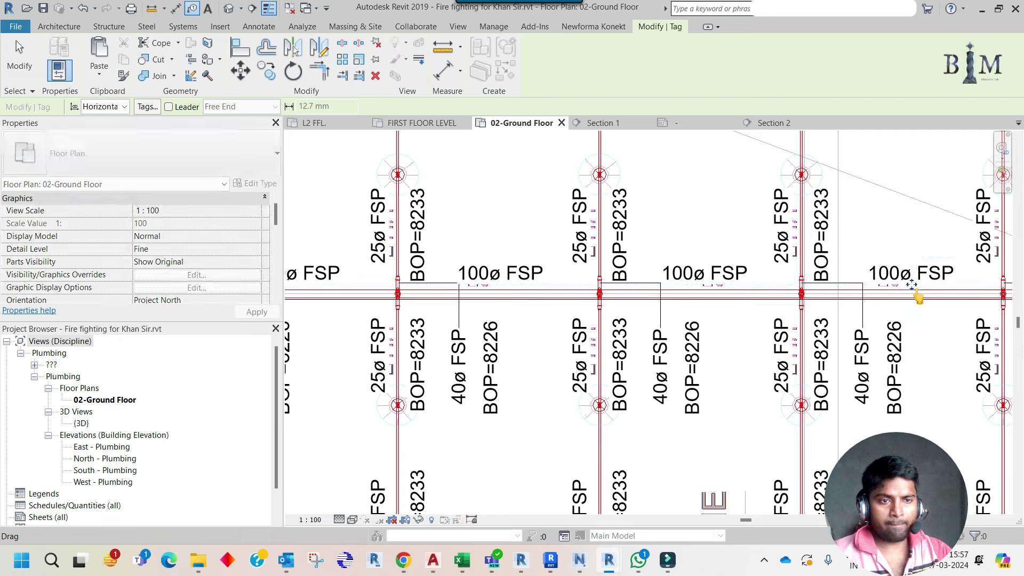
Slide two 100ø FSP tags along the main pipe to new positions
middle_click_drag(914, 293, 847, 277)
left_click(644, 271)
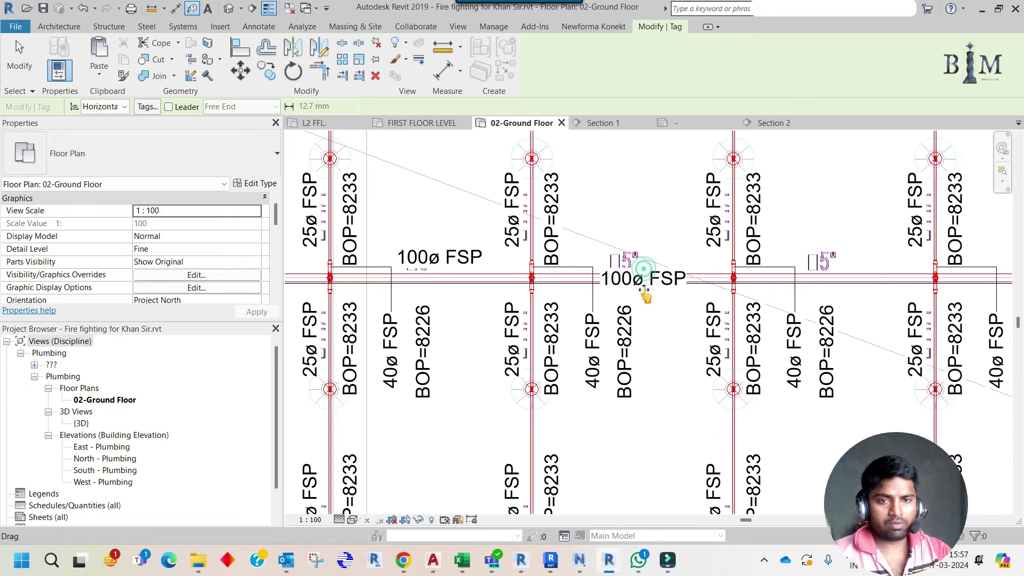
mouse_move(643, 271)
left_mouse_down()
mouse_move(831, 293)
mouse_move(835, 273)
left_mouse_up()
scroll(853, 285, "down", 2)
scroll(498, 288, "up", 1)
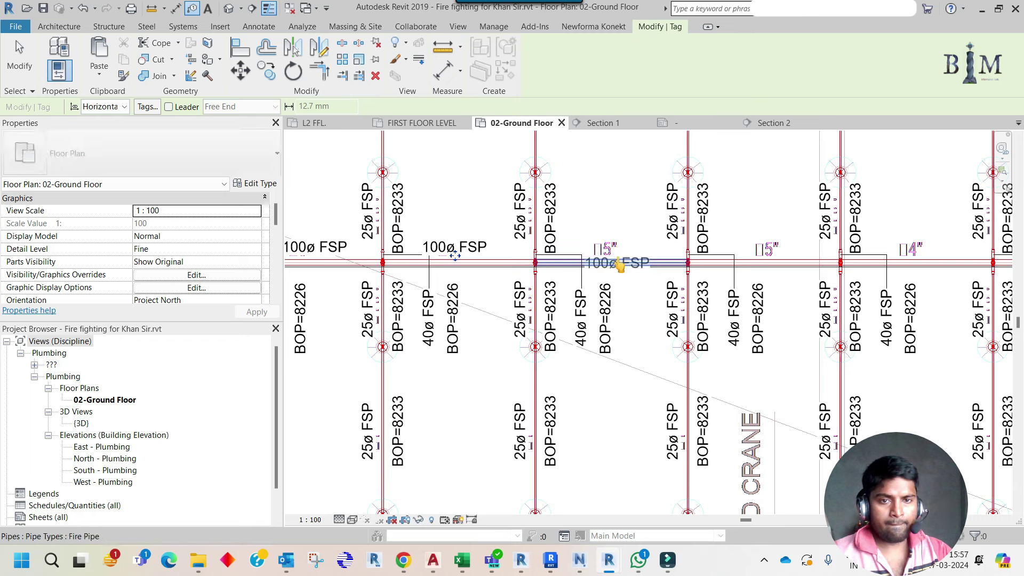
mouse_move(617, 256)
left_mouse_down()
mouse_move(906, 275)
mouse_move(928, 261)
left_mouse_up()
Move the remaining 100ø FSP tags so they sit above the main pipe
middle_click_drag(928, 262, 600, 282)
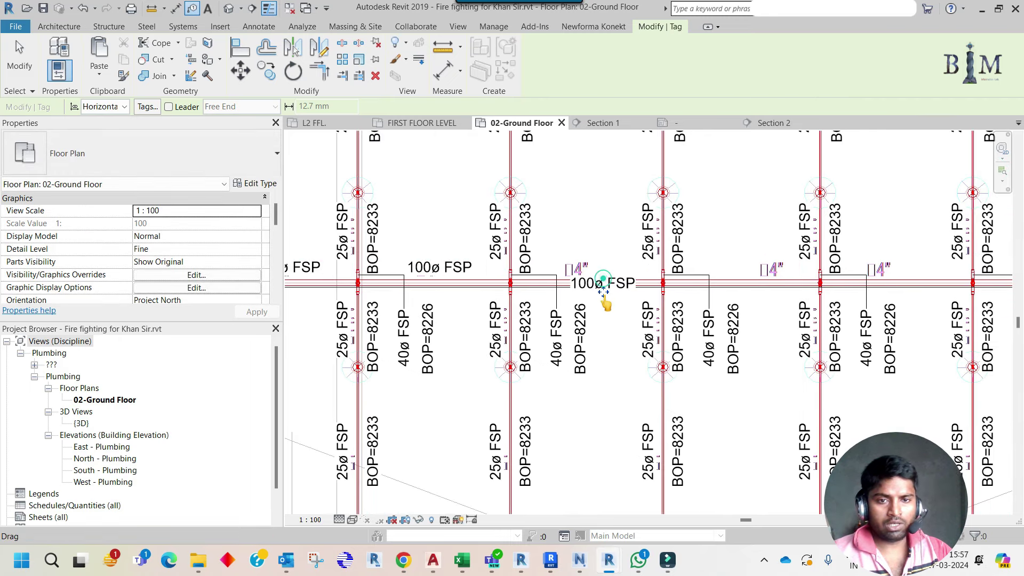
scroll(602, 288, "up", 2)
left_click_drag(602, 283, 585, 270)
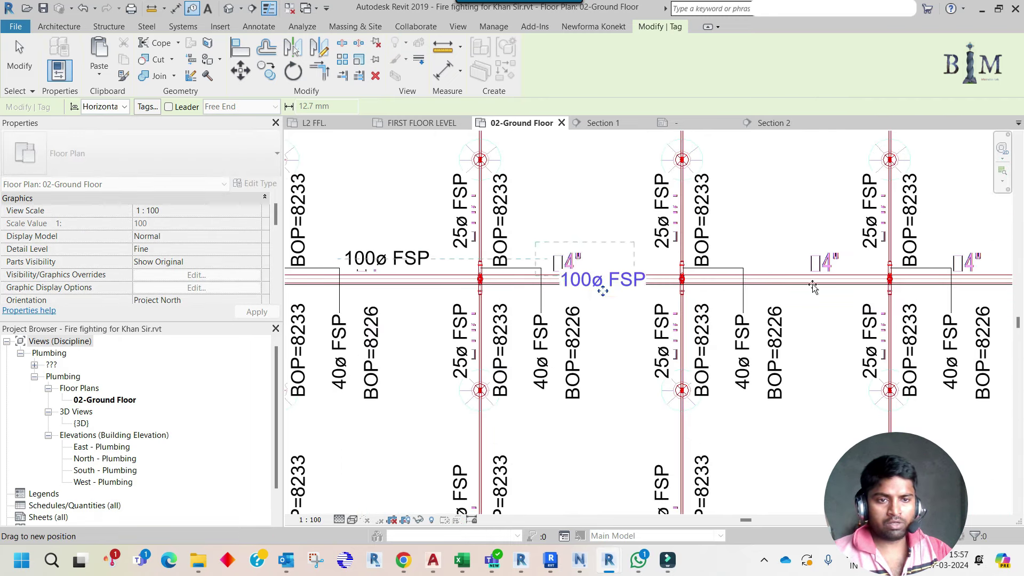
left_click_drag(800, 288, 788, 271)
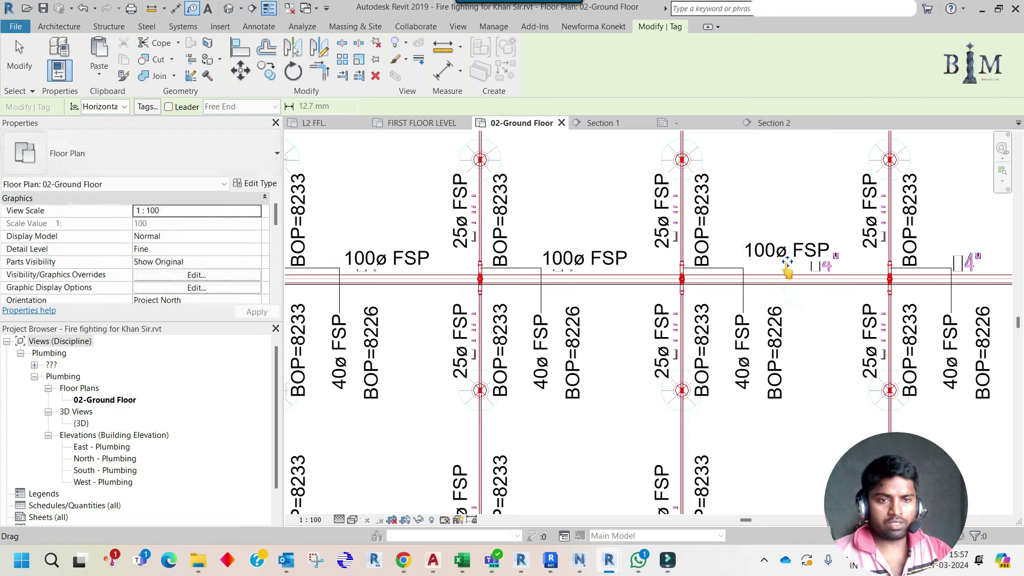
scroll(788, 271, "down", 2)
middle_click_drag(788, 271, 624, 288)
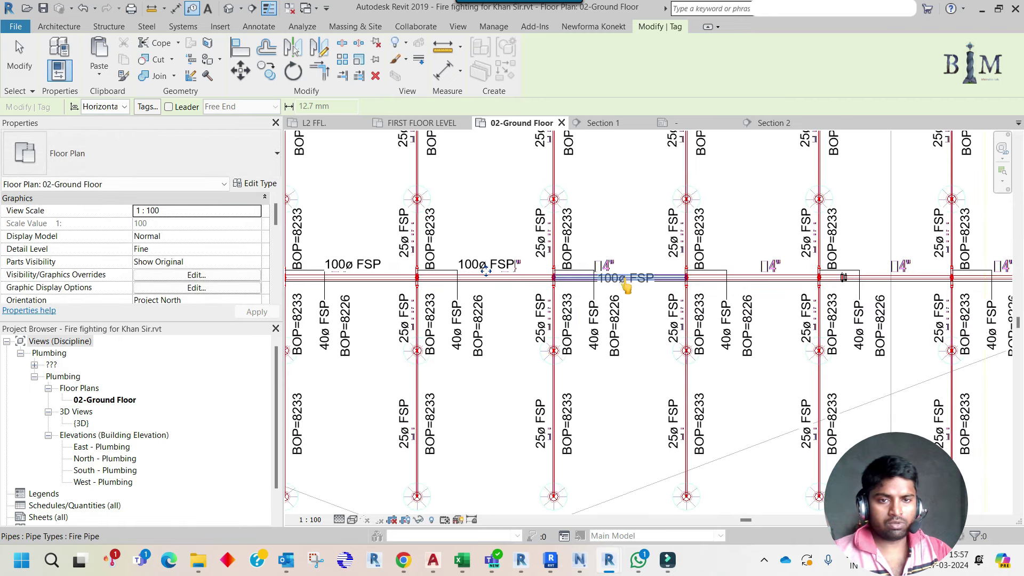
left_click_drag(631, 262, 635, 276)
scroll(757, 285, "up", 2)
left_click_drag(760, 288, 765, 266)
middle_click_drag(765, 267, 621, 269)
Move each 80ø FSP tag so it sits above the main pipe
mouse_move(618, 272)
left_mouse_down()
mouse_move(619, 288)
mouse_move(625, 243)
left_mouse_up()
left_click(850, 282)
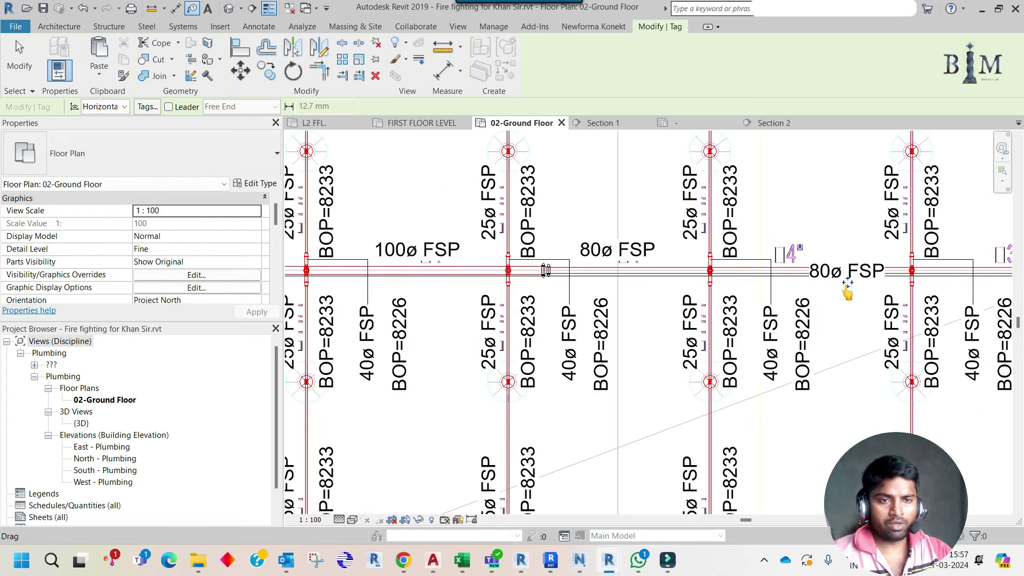
left_click_drag(828, 261, 828, 260)
middle_click_drag(454, 260, 485, 279)
left_click_drag(661, 286, 656, 255)
left_click(868, 291)
left_click_drag(869, 302, 871, 280)
middle_click_drag(871, 279, 978, 295)
mouse_move(758, 295)
left_mouse_down()
mouse_move(759, 316)
mouse_move(747, 314)
left_mouse_up()
Position the 65ø and 50ø FSP tags, then add a 40ø FSP tag above the last segment
middle_click_drag(747, 314, 593, 298)
mouse_move(613, 290)
left_mouse_down()
mouse_move(616, 307)
mouse_move(614, 298)
left_mouse_up()
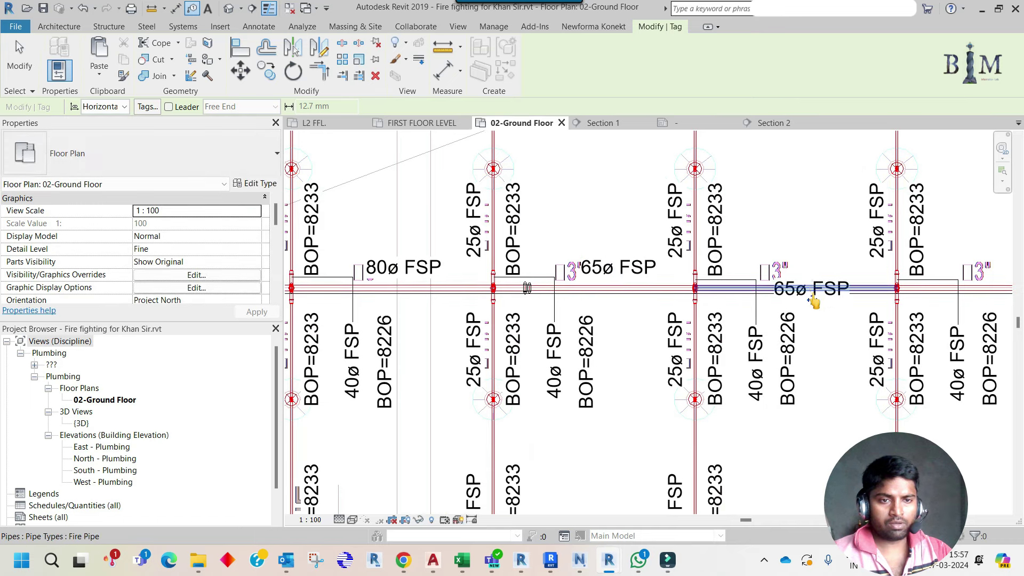
middle_click_drag(821, 286, 675, 300)
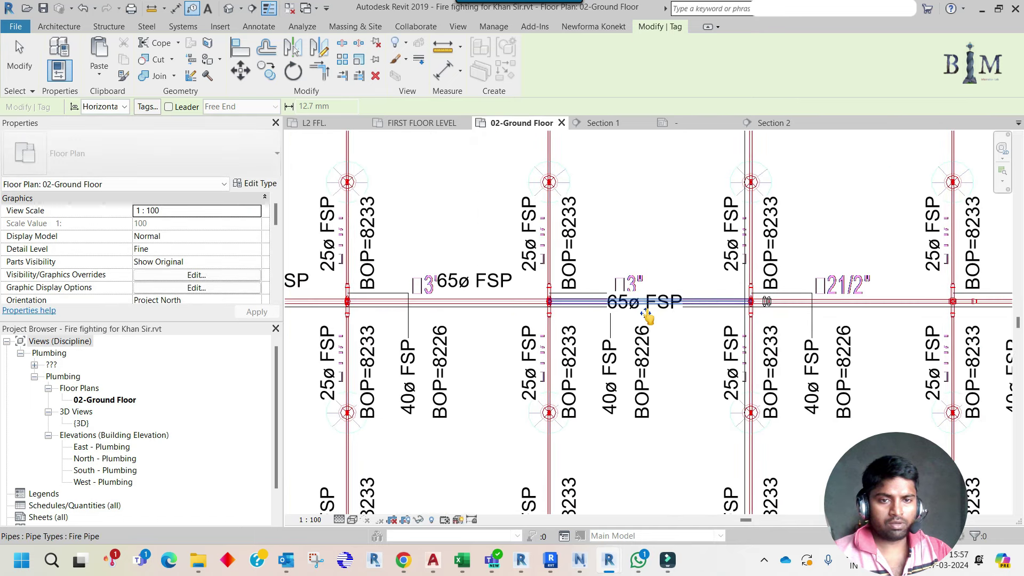
left_click_drag(665, 298, 687, 276)
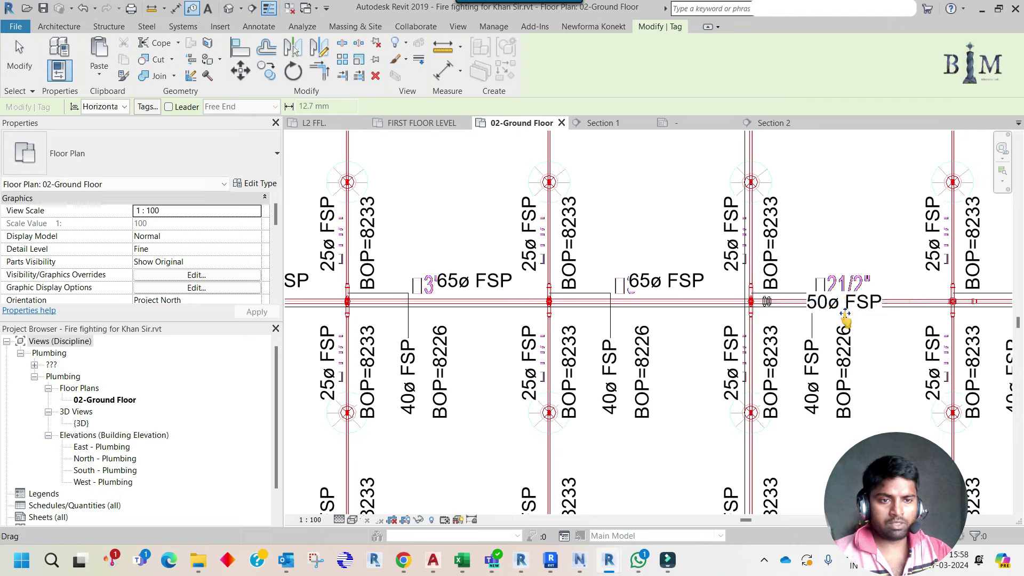
left_click_drag(869, 292, 870, 293)
middle_click_drag(870, 292, 508, 314)
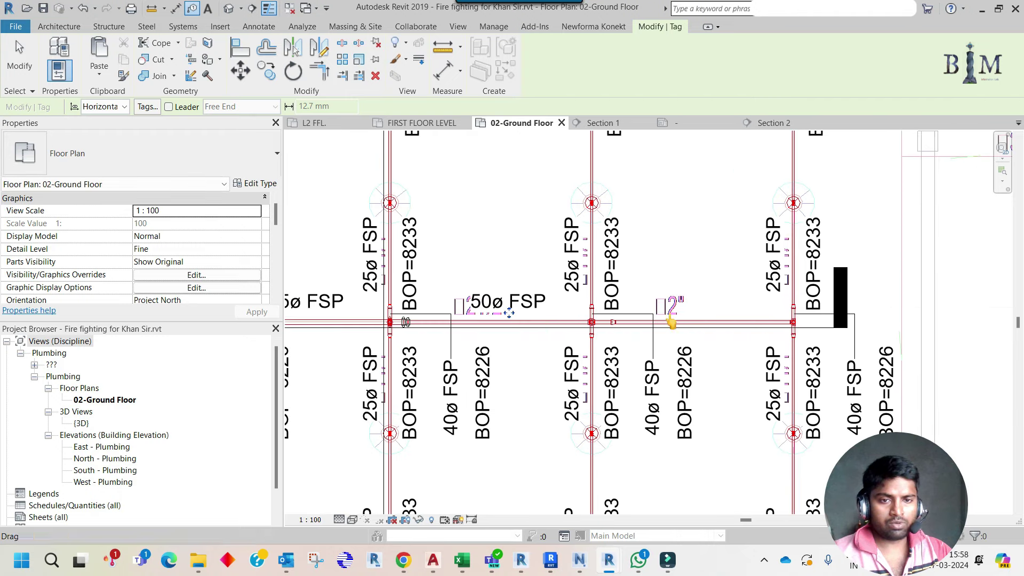
left_click(694, 327)
left_click_drag(713, 319, 714, 320)
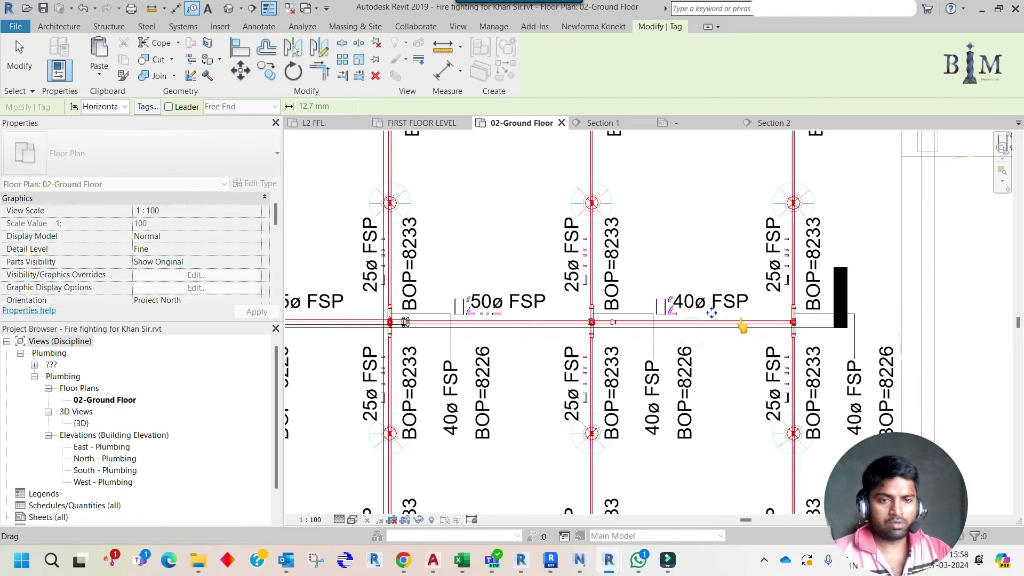
scroll(810, 323, "down", 4)
scroll(811, 323, "down", 2)
Tag the 150ø FSP riser pipe with a BOP=8186 elevation tag just below it
key("Escape")
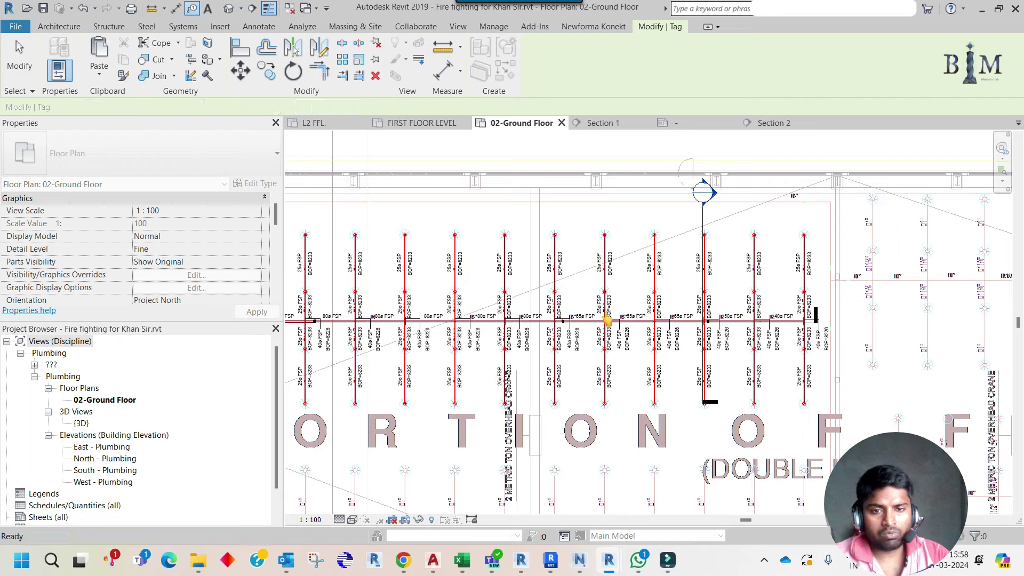
scroll(495, 368, "up", 2)
middle_click_drag(495, 368, 877, 341)
middle_click_drag(526, 348, 617, 326)
scroll(617, 323, "up", 3)
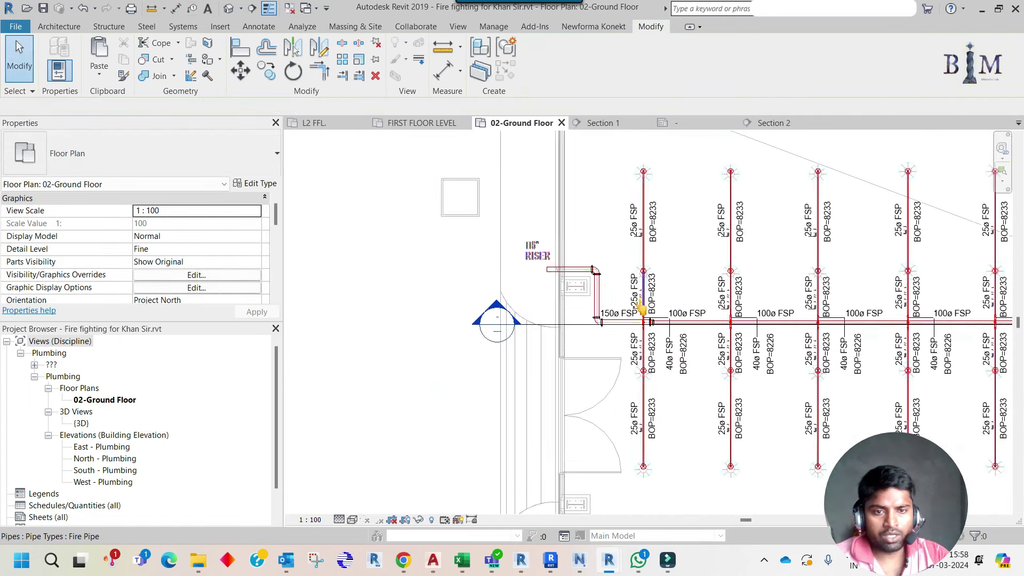
scroll(617, 323, "up", 1)
left_click(656, 309)
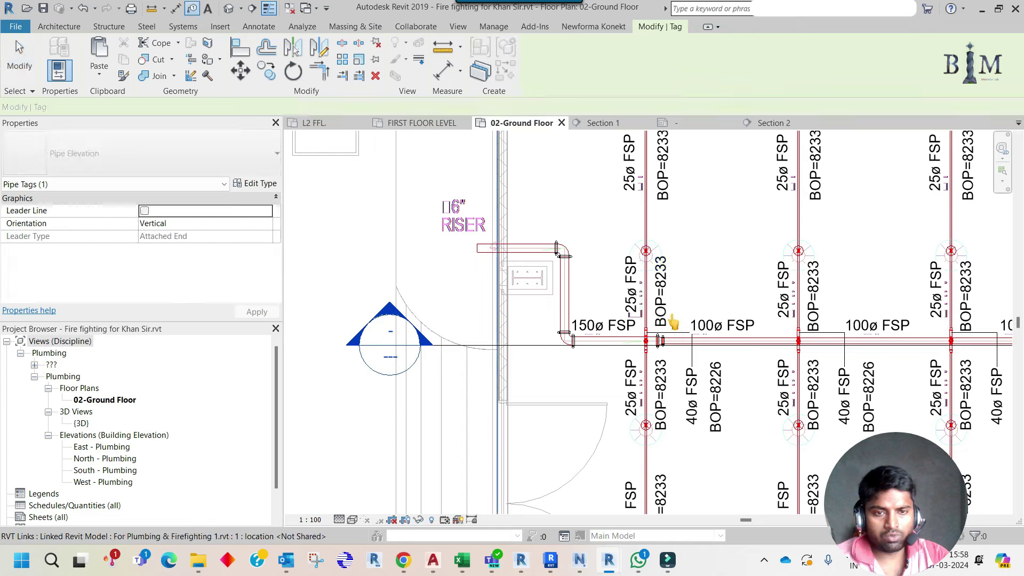
key("t")
key("g")
left_click(597, 344)
scroll(600, 349, "up", 2)
left_click_drag(595, 351, 583, 374)
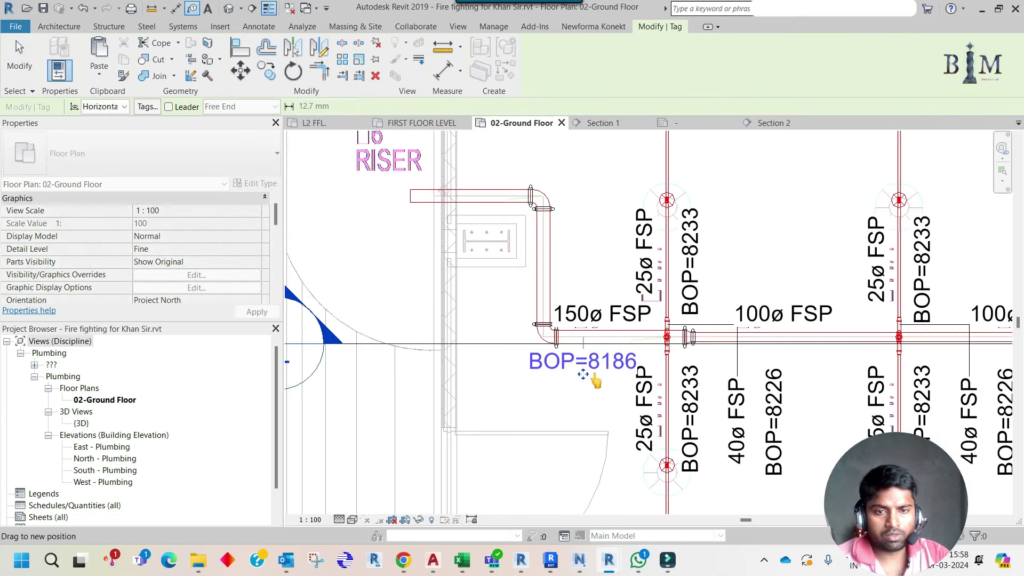
scroll(576, 379, "down", 1)
key("Escape")
Add a BOP=8213 elevation tag on the main and place it above the pipe
left_click(628, 397)
scroll(632, 398, "up", 1)
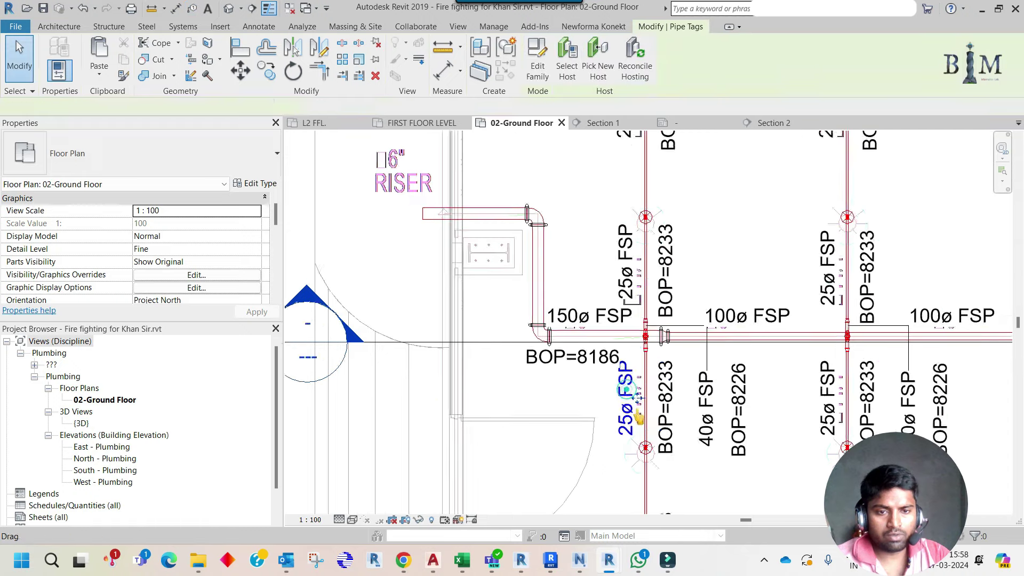
scroll(634, 395, "up", 1)
left_click(669, 399, "ctrl")
scroll(668, 399, "down", 1)
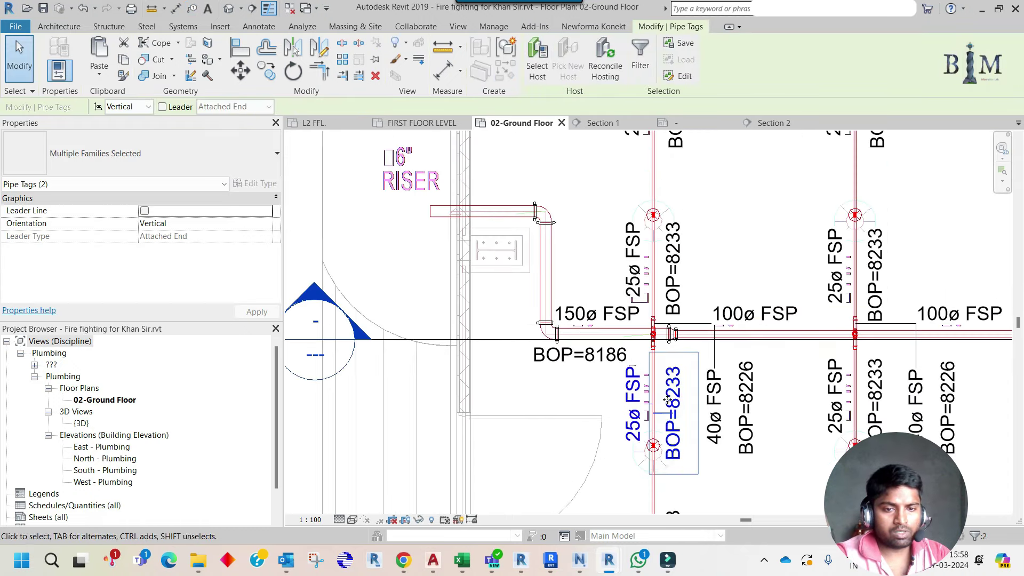
middle_click_drag(635, 347, 428, 342)
scroll(428, 341, "down", 1)
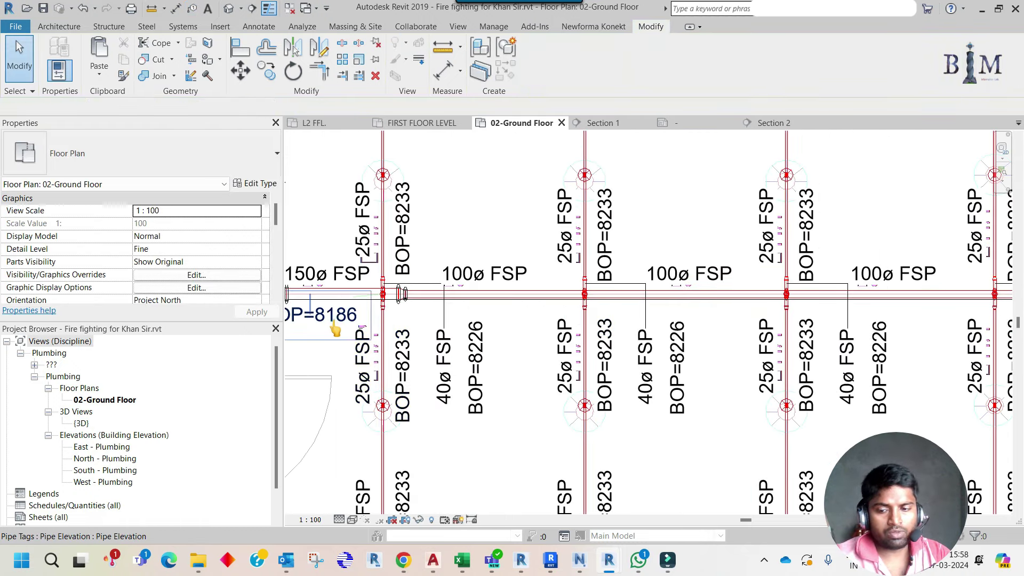
left_click(334, 323)
scroll(579, 324, "down", 1)
scroll(592, 319, "up", 1)
scroll(614, 317, "up", 1)
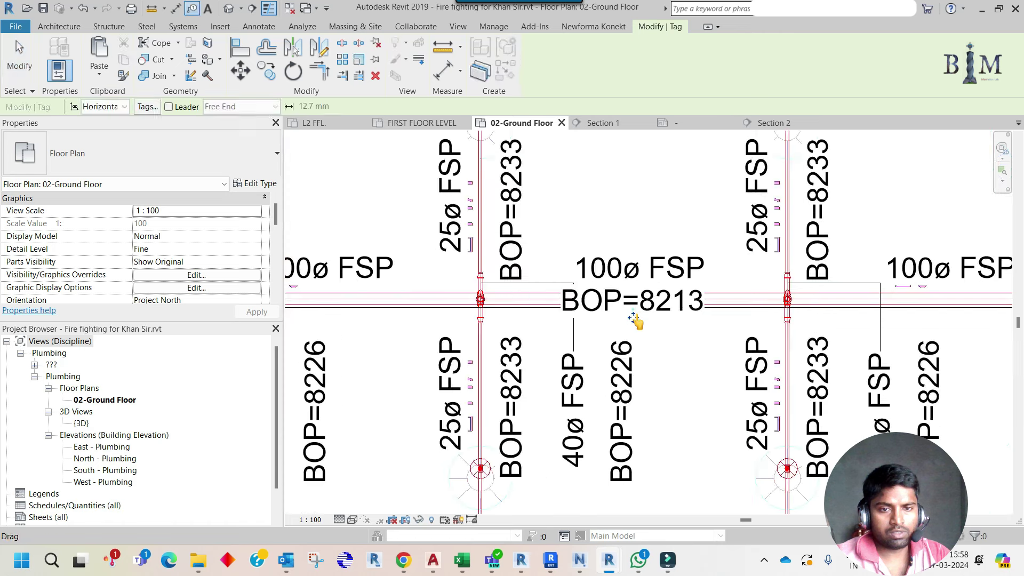
left_click_drag(633, 317, 647, 256)
Move the 100ø FSP size tag up above the BOP=8213 tag
scroll(648, 255, "up", 1)
left_click(635, 274)
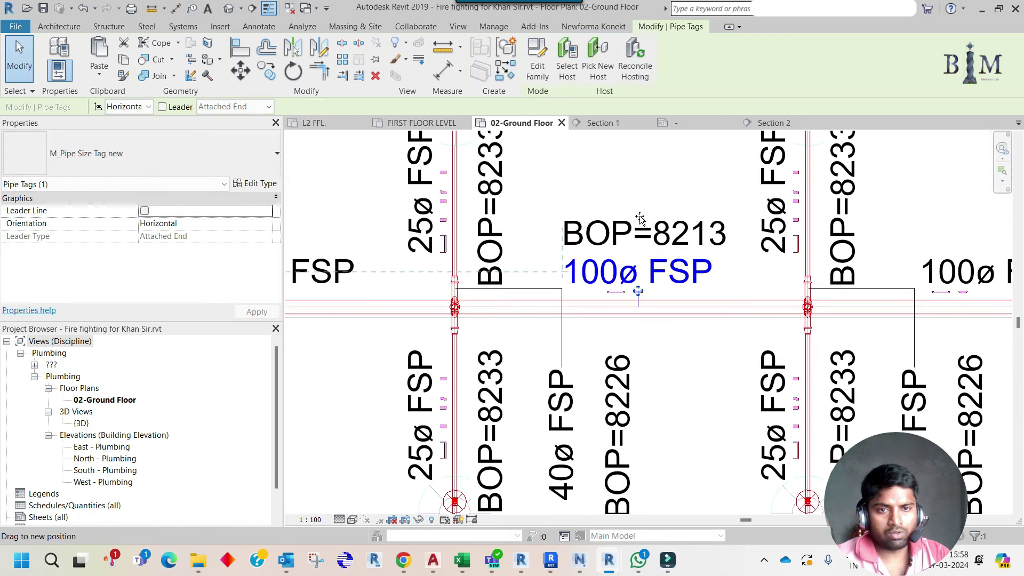
left_click_drag(638, 290, 637, 212)
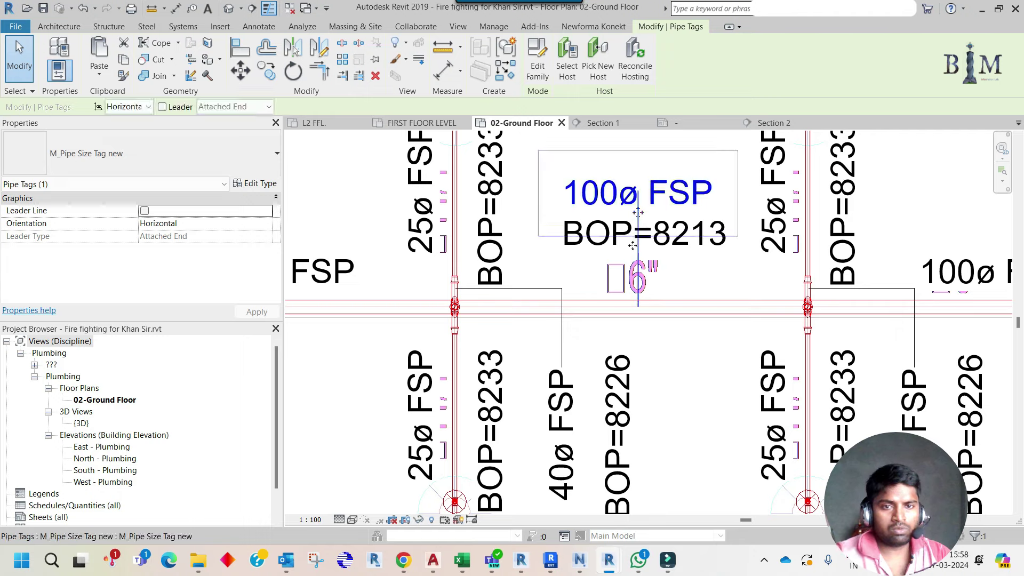
left_click(611, 245, "ctrl")
scroll(612, 245, "down", 1)
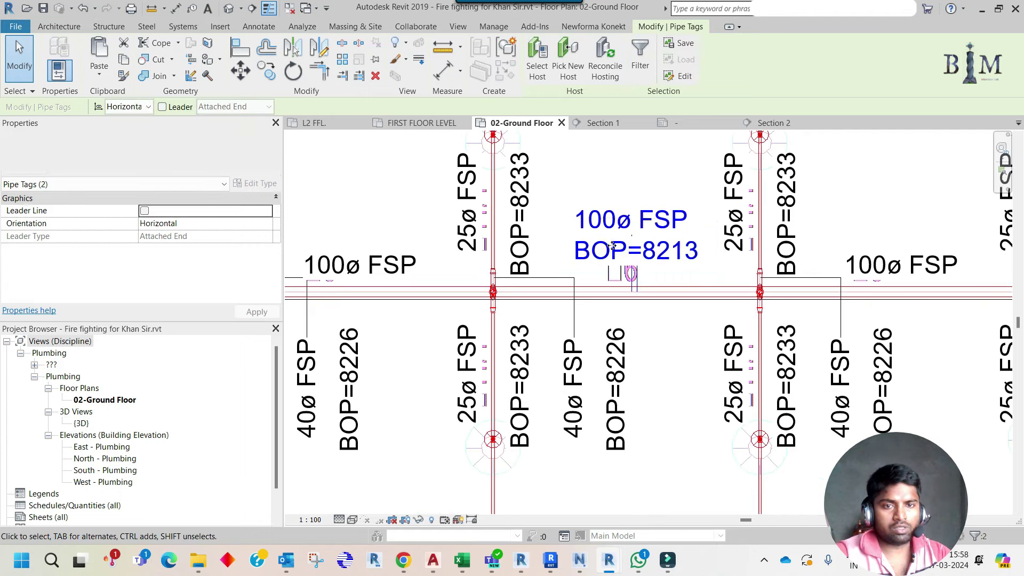
scroll(533, 282, "down", 3)
key("Escape")
Add a BOP=8226 elevation tag under the 80ø FSP size tag
mouse_move(469, 320)
middle_mouse_down()
mouse_move(432, 315)
mouse_move(561, 292)
middle_mouse_up()
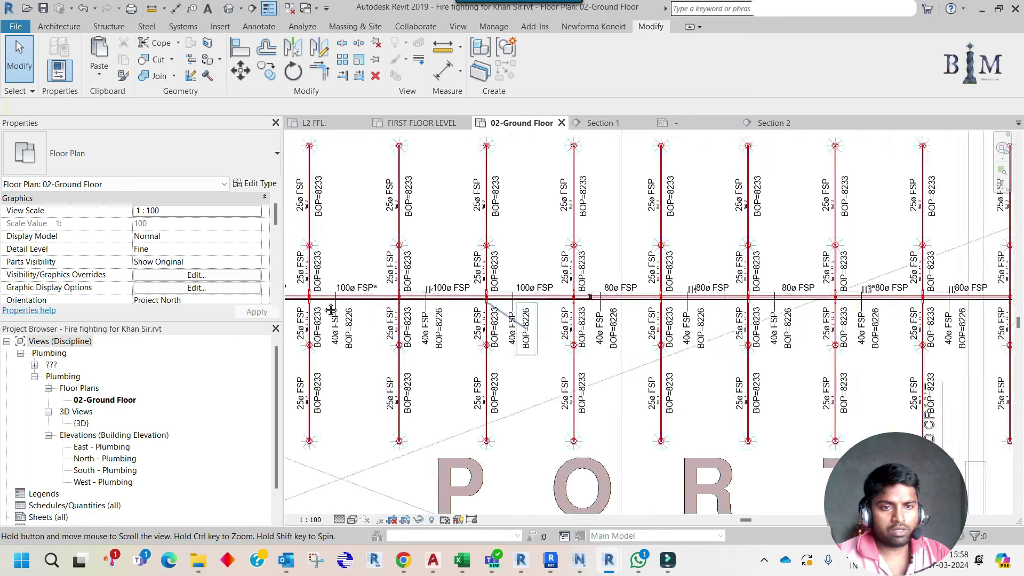
scroll(562, 292, "up", 3)
left_click(721, 281)
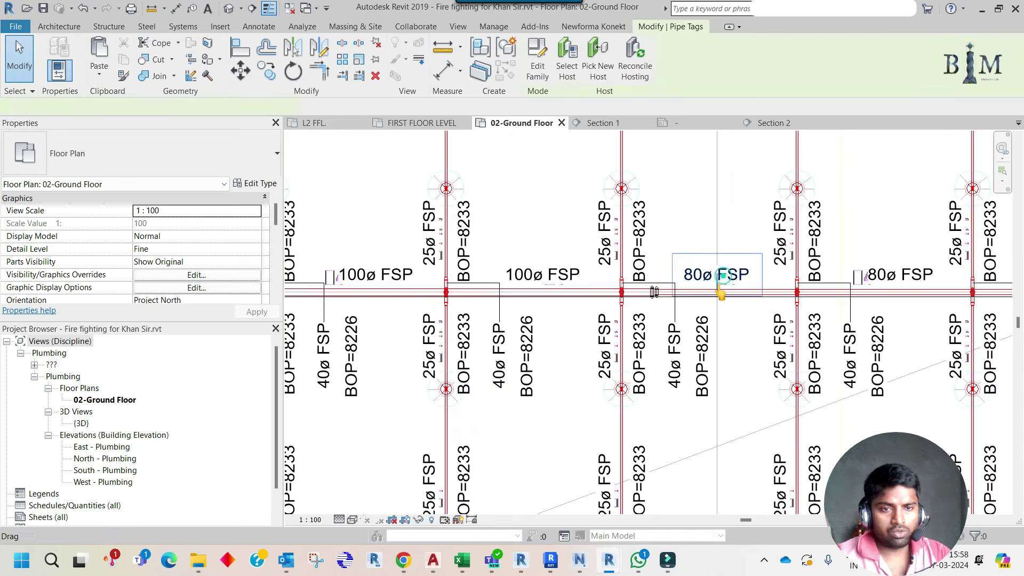
scroll(718, 285, "up", 3)
key("Escape")
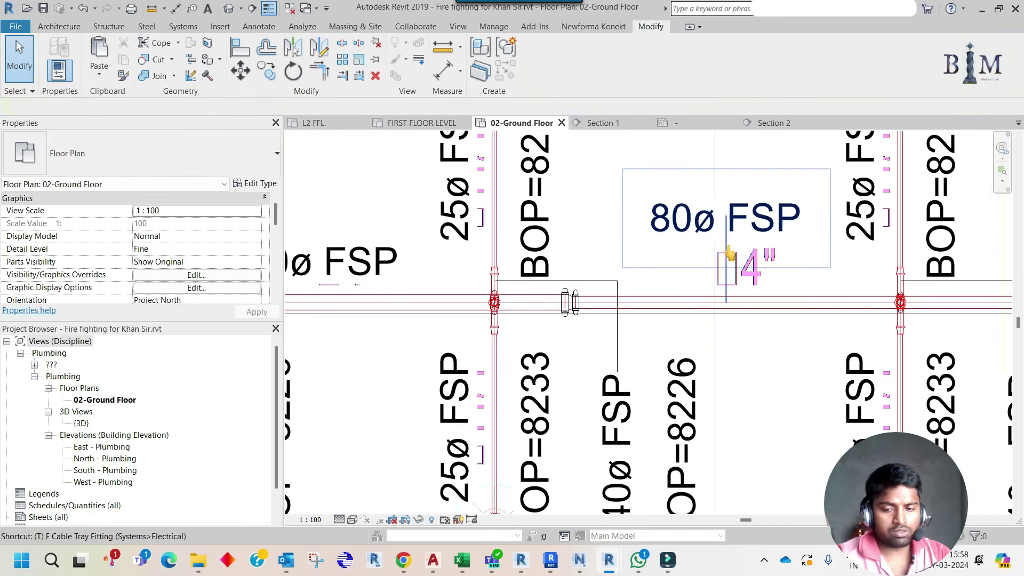
key("t")
key("g")
left_click_drag(729, 327, 729, 286)
scroll(571, 298, "down", 3)
scroll(572, 298, "down", 2)
mouse_move(928, 335)
middle_mouse_down()
mouse_move(513, 308)
mouse_move(531, 299)
middle_mouse_up()
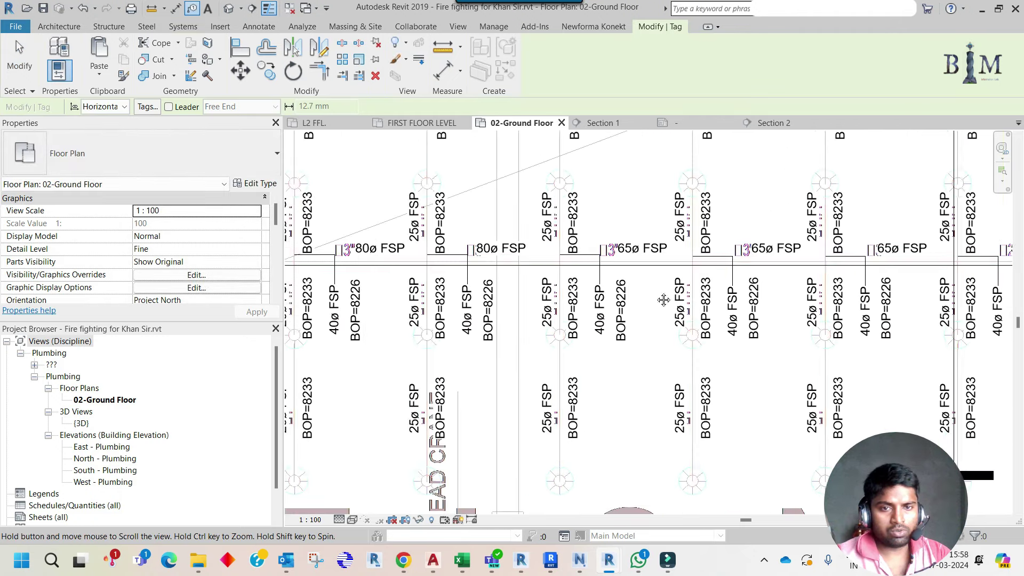
Lift the 65ø FSP tag above the pipe and add a BOP=8234 elevation tag beneath
scroll(563, 243, "up", 3)
left_click(779, 267)
mouse_move(776, 277)
left_mouse_down()
mouse_move(749, 238)
mouse_move(753, 247)
left_mouse_up()
key("t")
key("g")
left_click(749, 296)
scroll(747, 240, "down", 3)
scroll(736, 266, "down", 2)
mouse_move(736, 331)
middle_mouse_down()
mouse_move(475, 331)
mouse_move(666, 298)
middle_mouse_up()
key("Escape")
scroll(683, 288, "up", 2)
key("Escape")
Move the 50ø FSP tag above the pipe and add a BOP=8240 elevation tag under it
scroll(693, 283, "up", 2)
scroll(697, 278, "up", 1)
left_click(693, 271)
left_click_drag(693, 272, 680, 248)
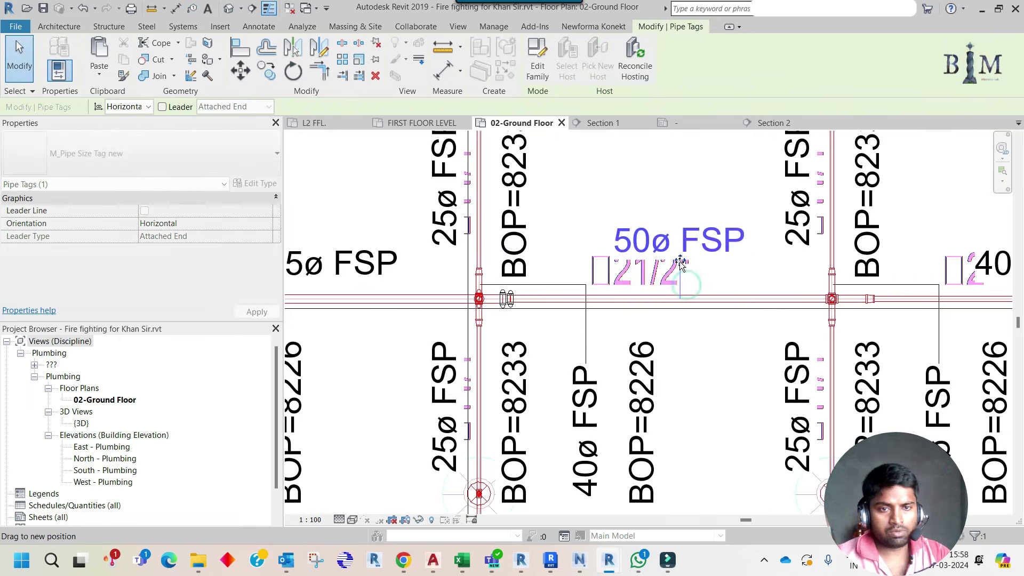
key("t")
key("g")
left_click(678, 319)
key("Escape")
scroll(686, 288, "down", 2)
middle_click_drag(677, 290, 605, 325)
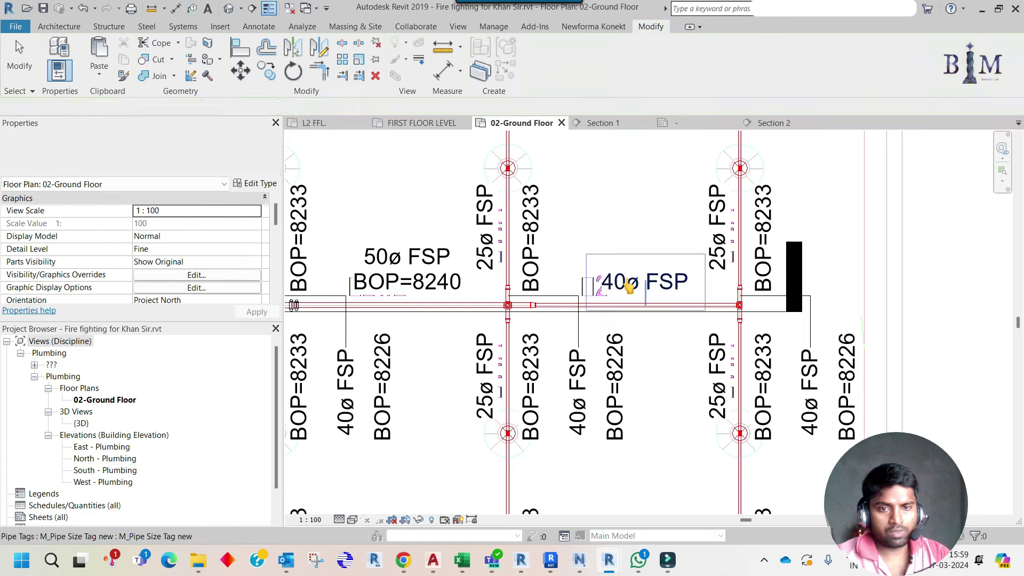
Lift the 40ø FSP tag above the pipe and place a BOP=8246 tag beneath it
left_click(617, 288)
scroll(649, 304, "up", 2)
left_click_drag(650, 304, 638, 271)
key("t")
key("g")
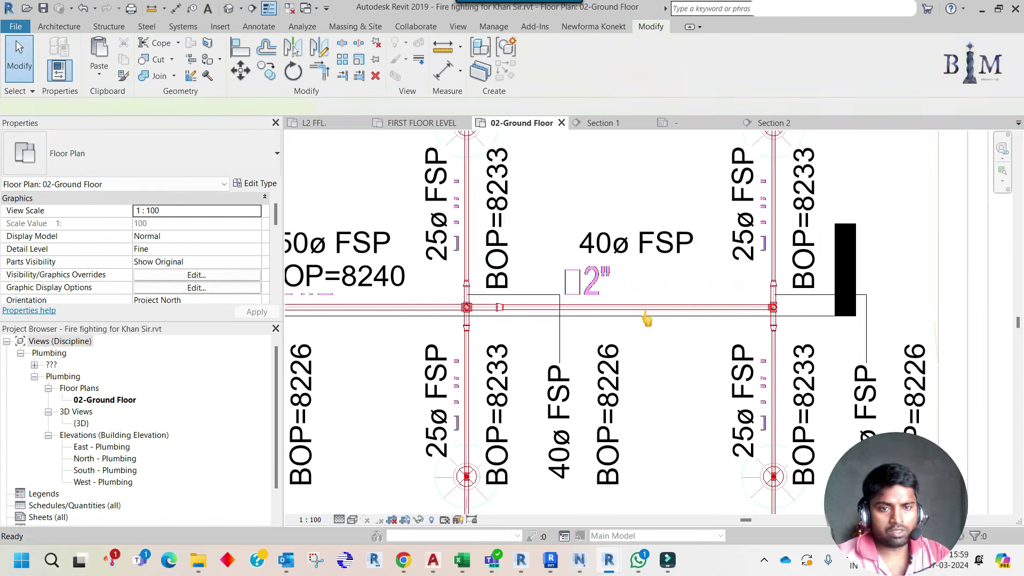
left_click(646, 309)
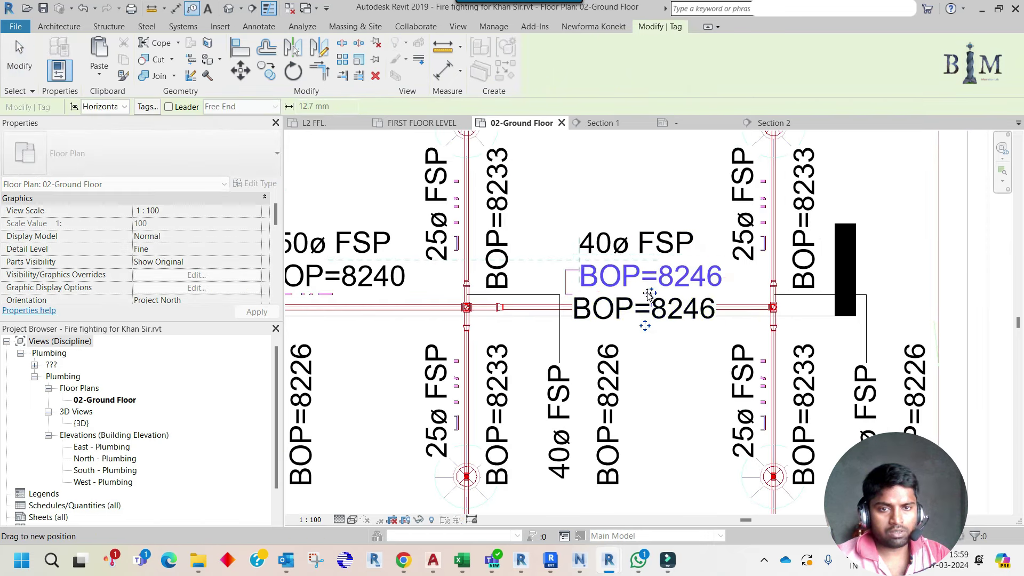
left_click_drag(649, 285, 637, 293)
key("Escape")
scroll(730, 289, "down", 2)
scroll(821, 278, "down", 2)
scroll(843, 288, "down", 2)
scroll(847, 290, "down", 1)
scroll(847, 290, "down", 2)
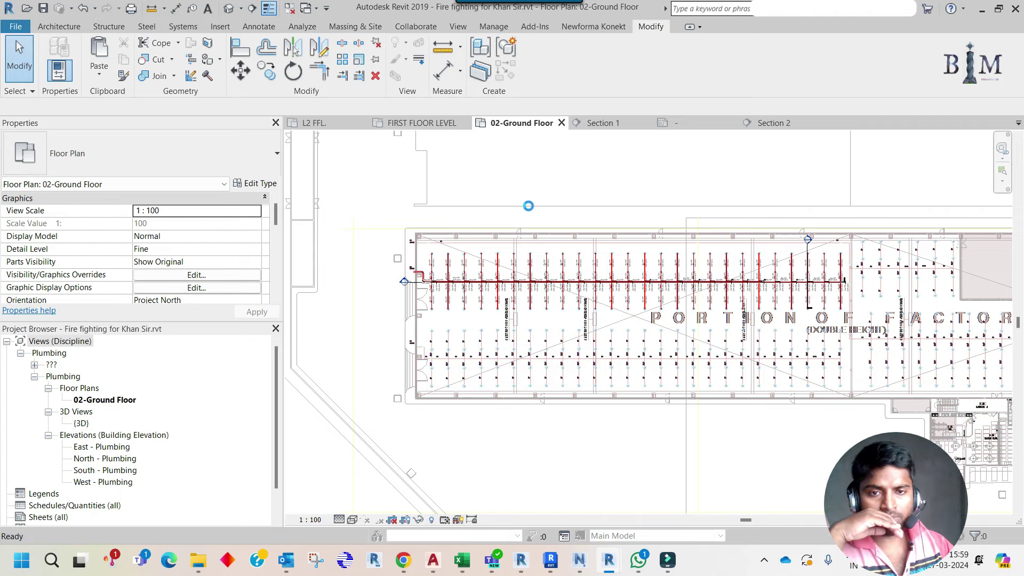
Window-select one sprinkler branch with its pipes, sprinklers and tags
scroll(814, 264, "up", 2)
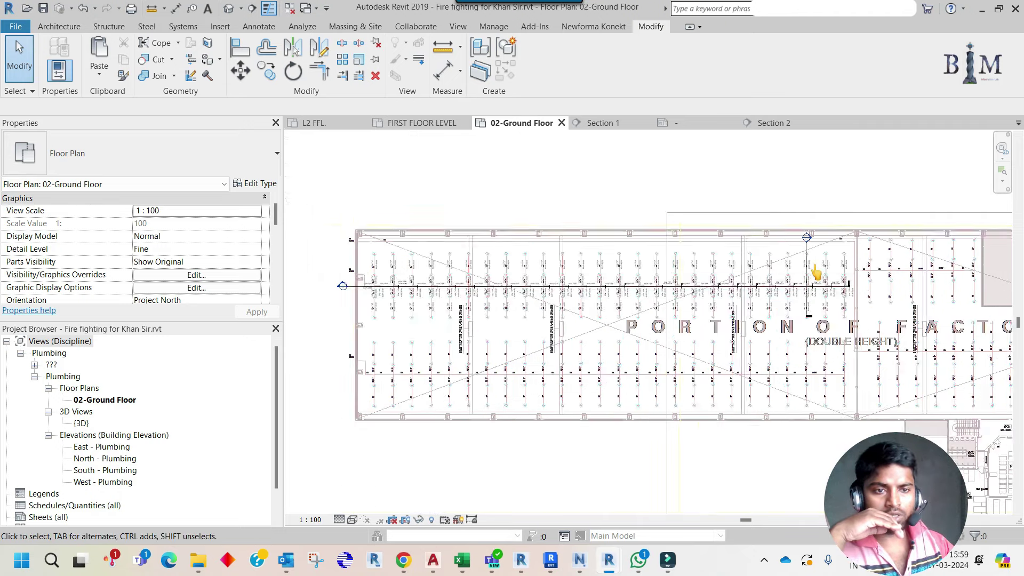
scroll(774, 250, "up", 5)
scroll(725, 240, "up", 2)
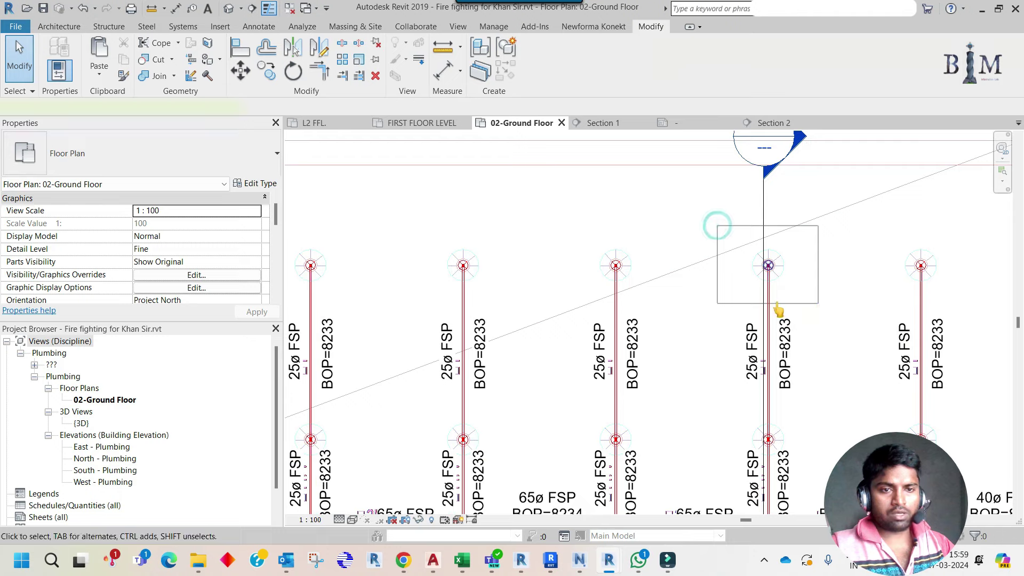
left_click_drag(778, 309, 770, 299)
scroll(721, 234, "down", 2)
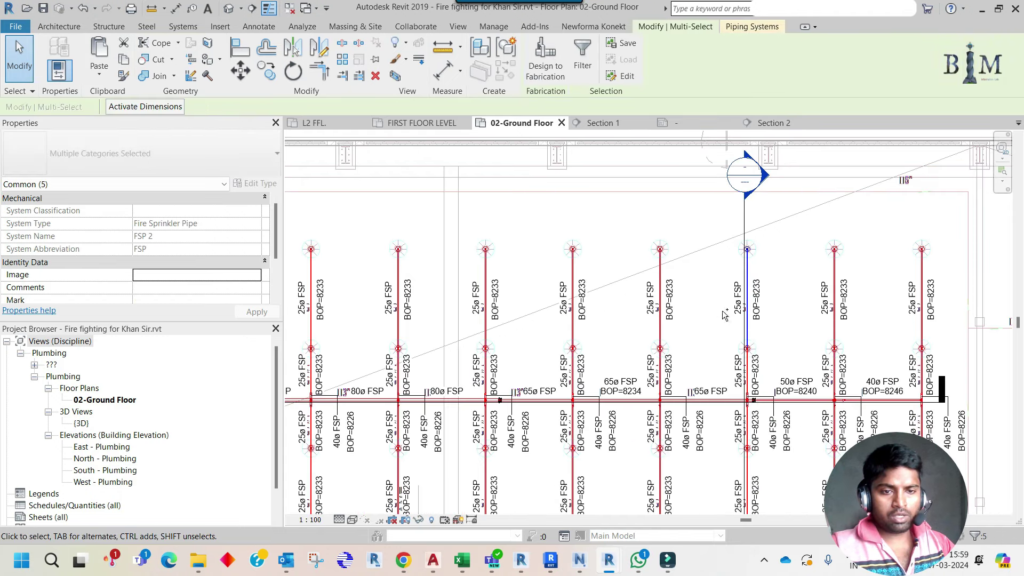
scroll(726, 315, "down", 2)
scroll(729, 316, "down", 1)
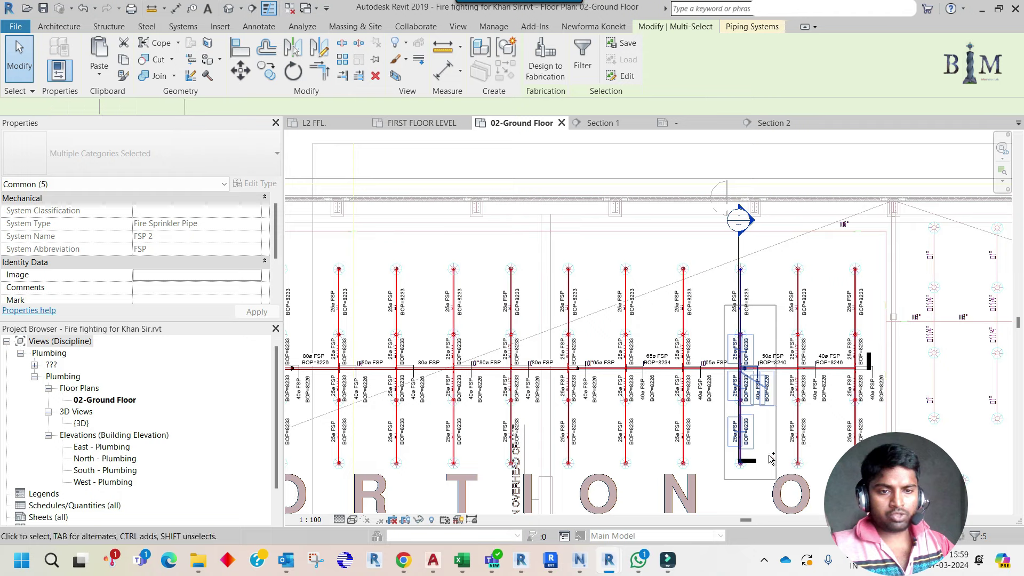
left_click_drag(771, 460, 776, 479, "ctrl")
scroll(739, 363, "up", 3)
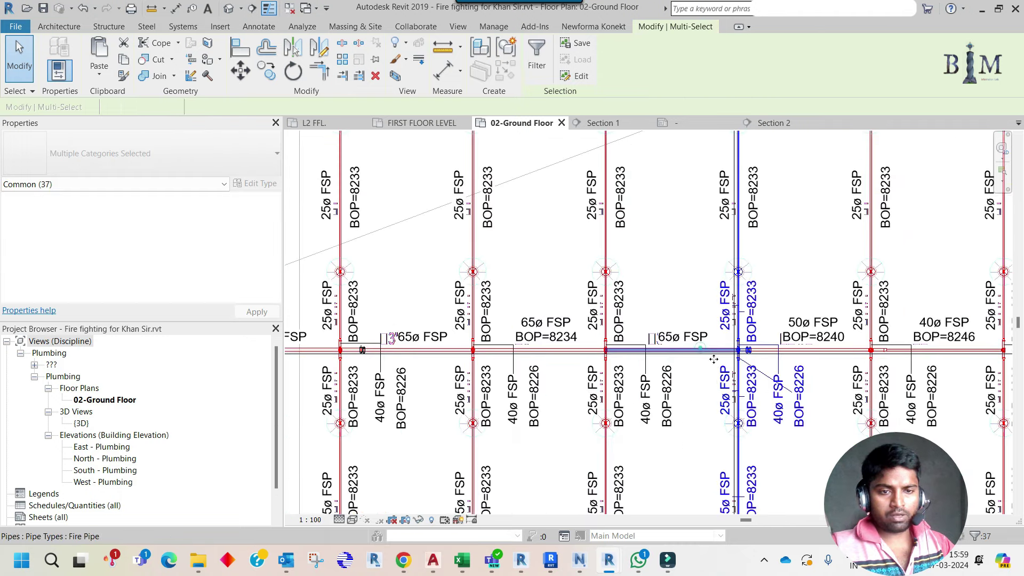
scroll(708, 380, "down", 1)
scroll(708, 381, "down", 2)
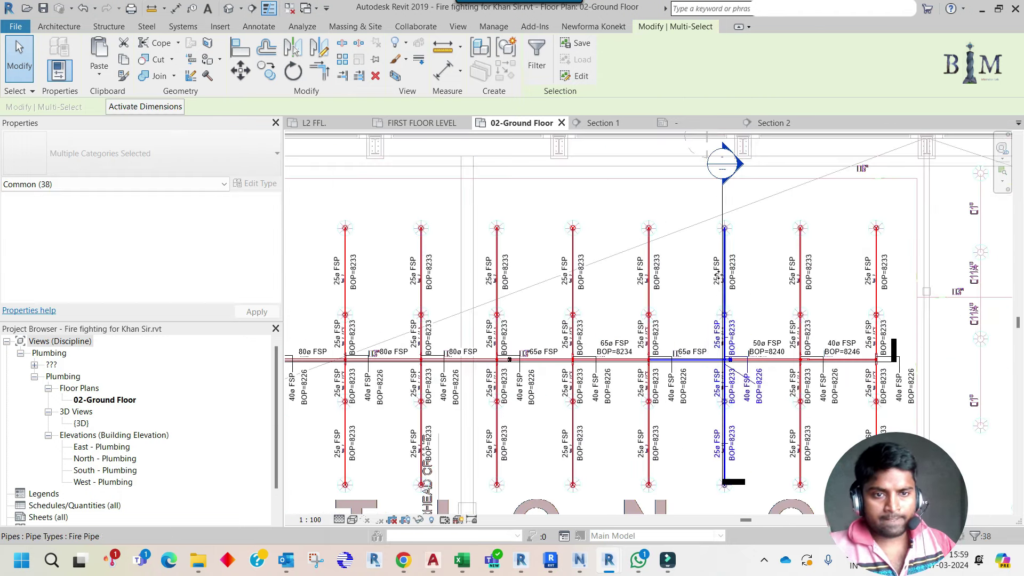
left_click(736, 277, "ctrl")
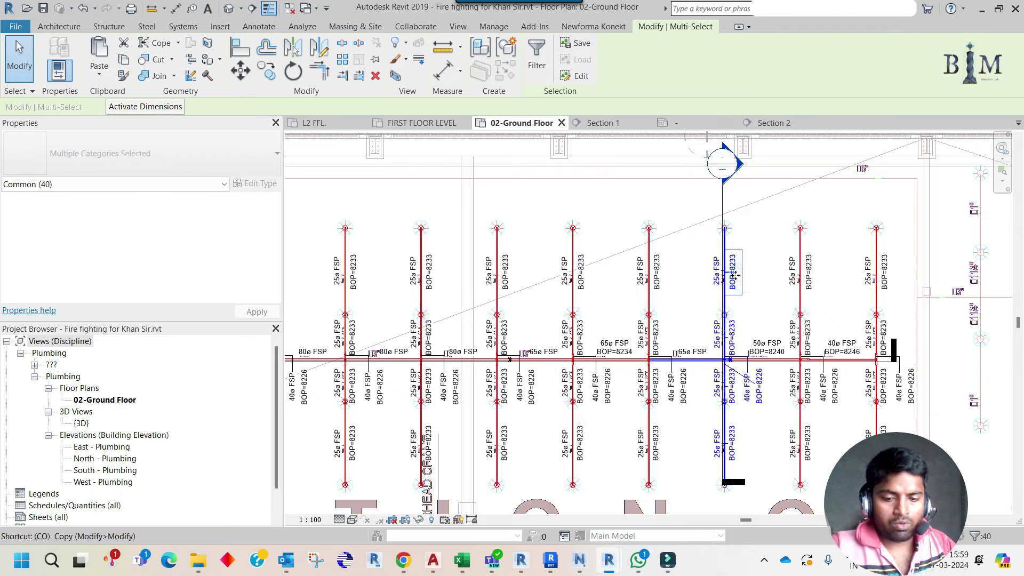
Copy the selected branch to about 19700 mm north, above the building
left_click(266, 71)
scroll(513, 416, "down", 2)
mouse_move(635, 362)
middle_mouse_down()
mouse_move(687, 216)
mouse_move(680, 313)
middle_mouse_up()
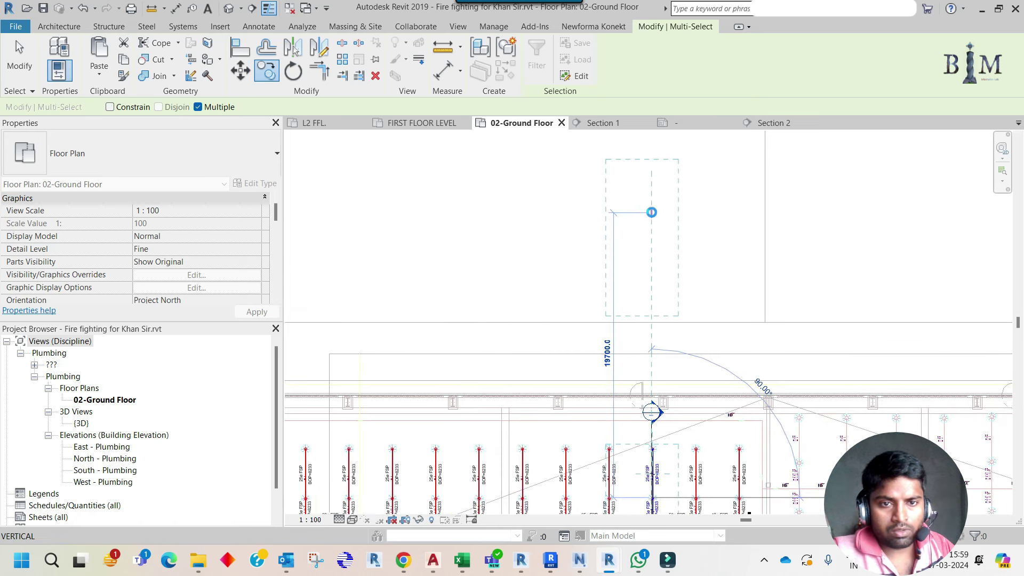
key("Escape")
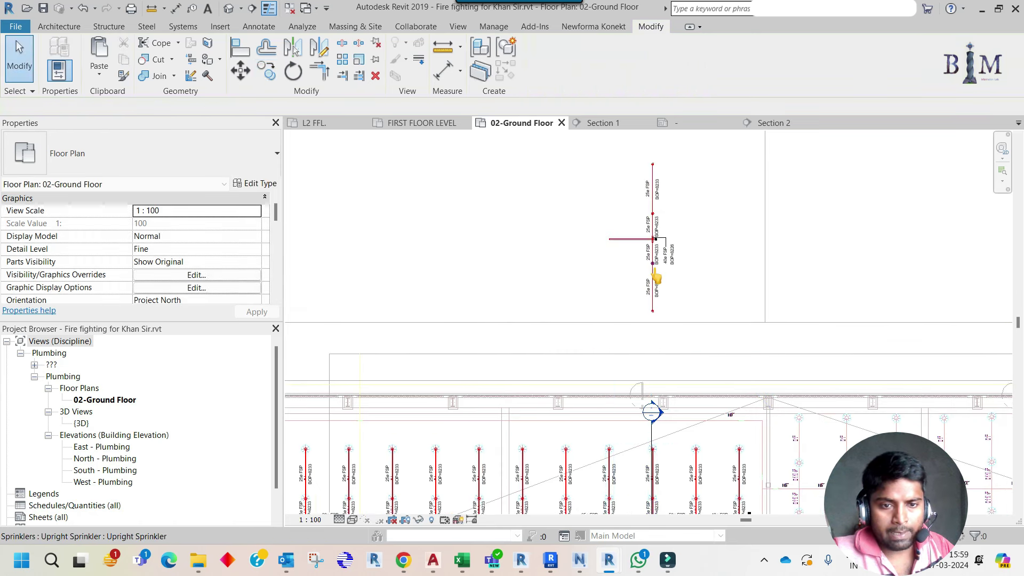
Select the lower pipe run of the copied branch together with its tags
left_click(654, 427)
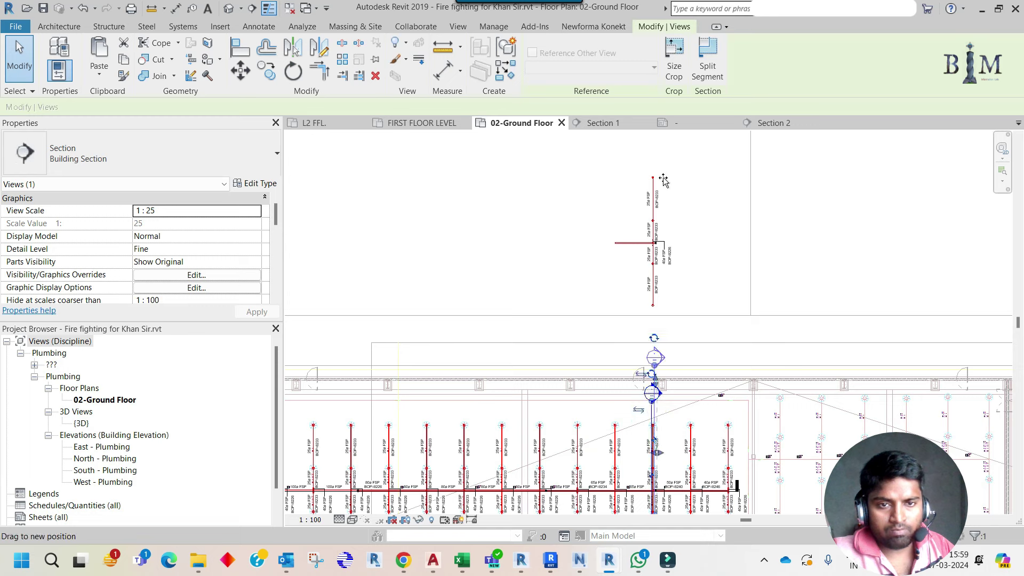
scroll(654, 192, "up", 3)
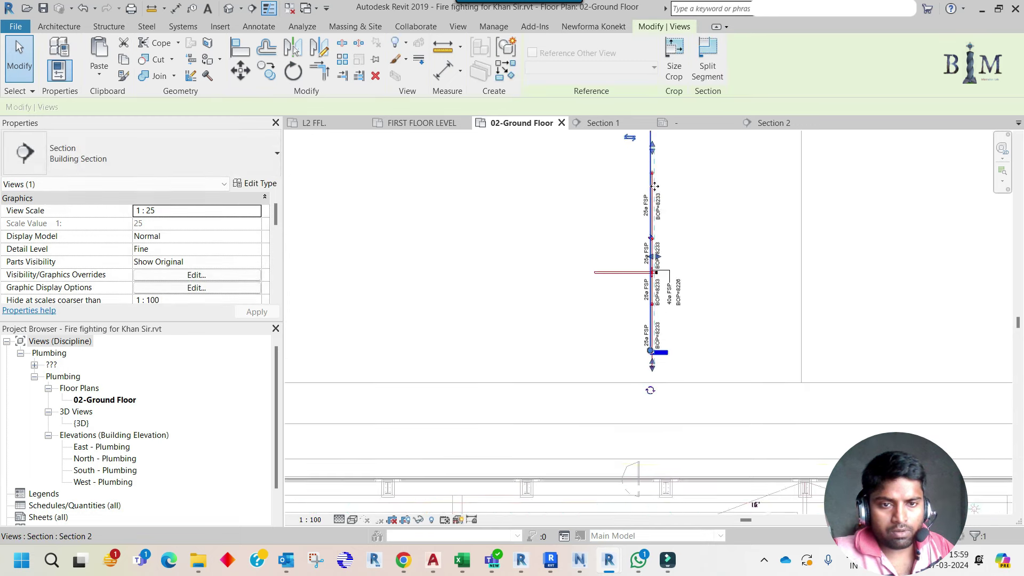
key("Escape")
scroll(661, 289, "up", 2)
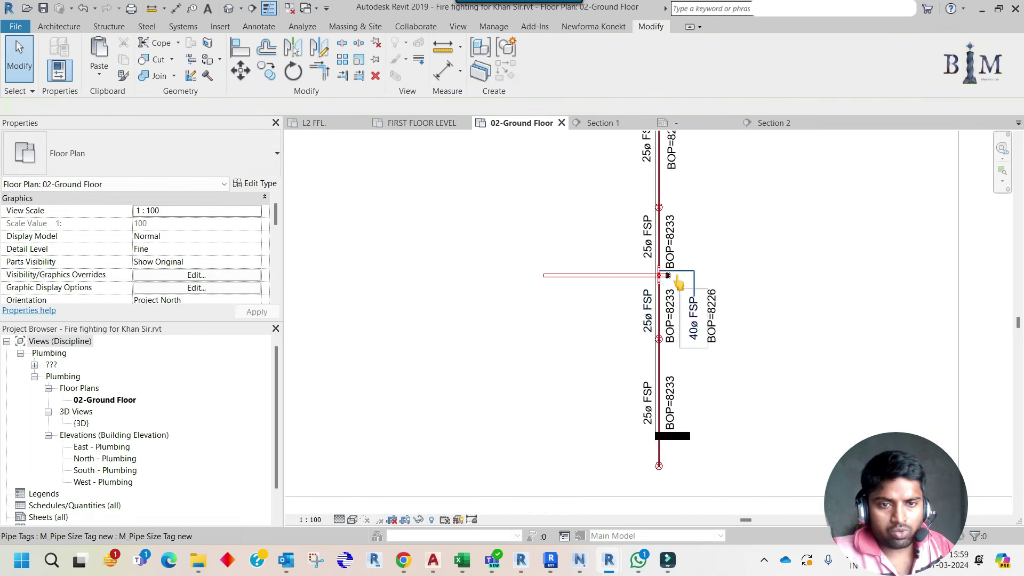
scroll(663, 288, "up", 1)
left_click(639, 295)
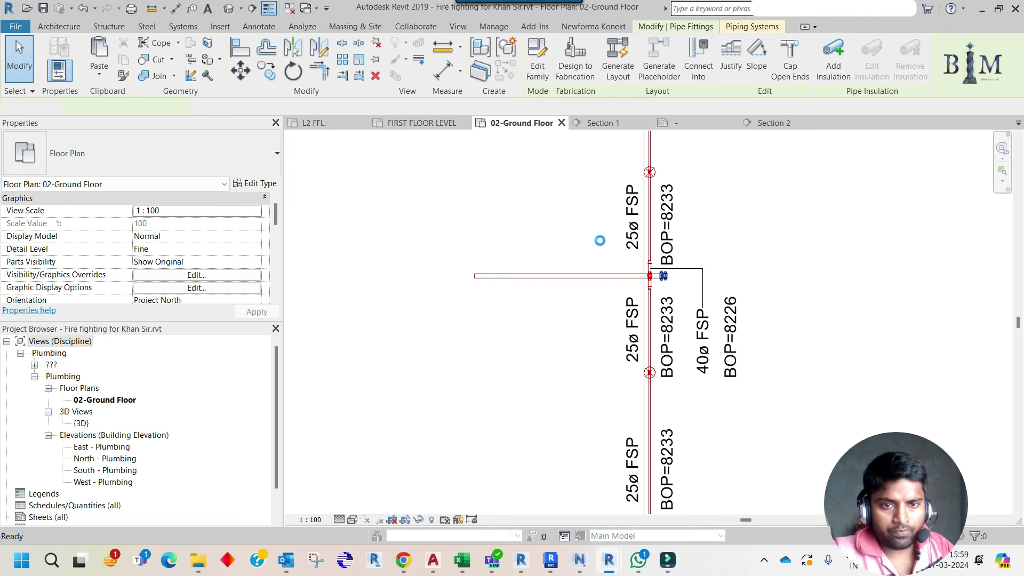
left_click(603, 286)
scroll(603, 286, "down", 2)
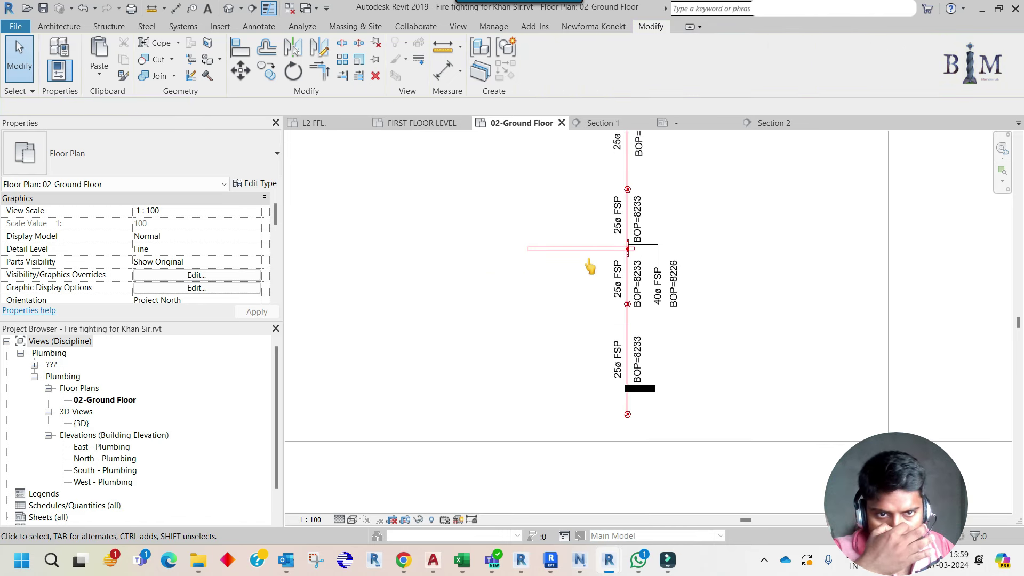
left_click_drag(590, 266, 697, 421)
Draw detail lines from beside the sprinkler down to the lower pipe end
key("l")
scroll(625, 304, "up", 3)
left_click(542, 303)
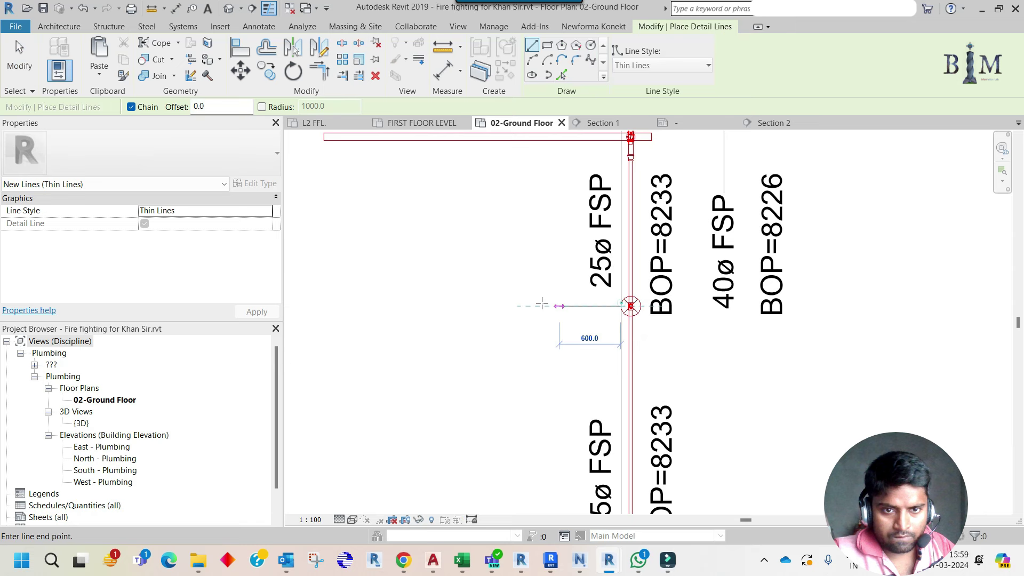
left_click(617, 306)
scroll(617, 305, "down", 1)
scroll(621, 374, "down", 2)
left_click(625, 406)
left_click(556, 400)
scroll(565, 398, "down", 2)
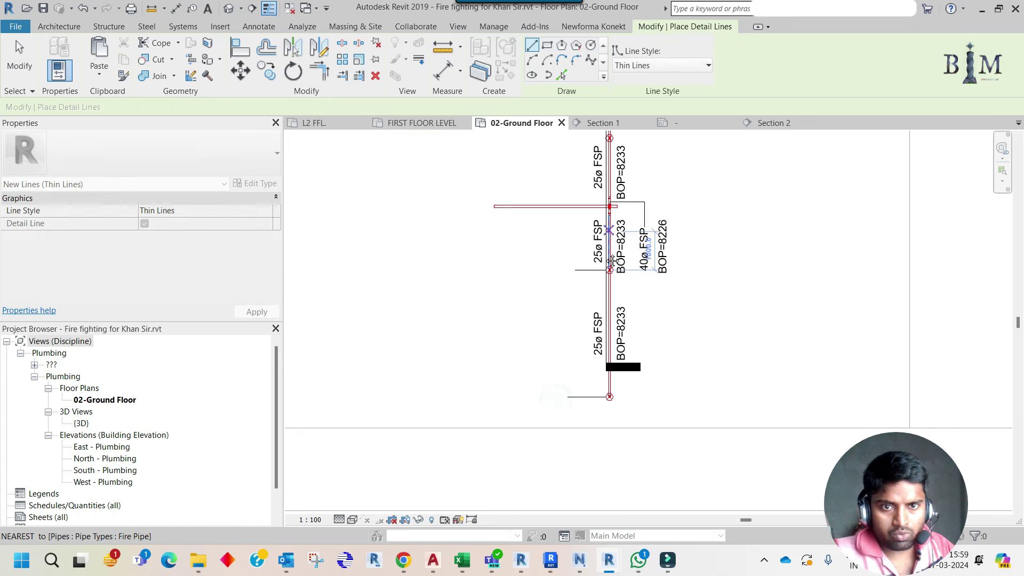
scroll(612, 261, "up", 2)
key("Escape")
scroll(600, 328, "up", 2)
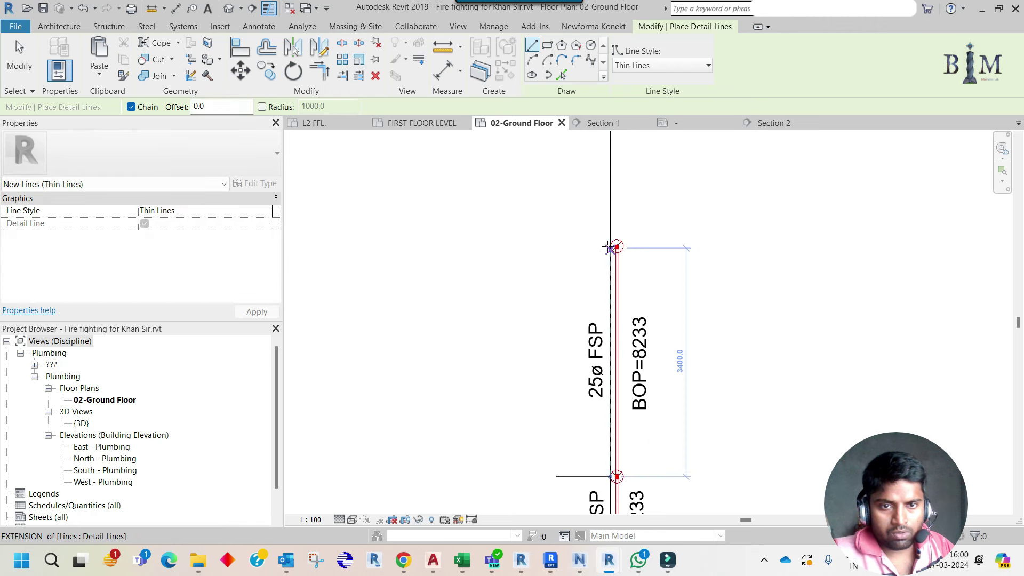
key("Escape")
Zoom on the copied branch to check its 25ø FSP, BOP=8233 and 40ø FSP tags
scroll(612, 203, "down", 2)
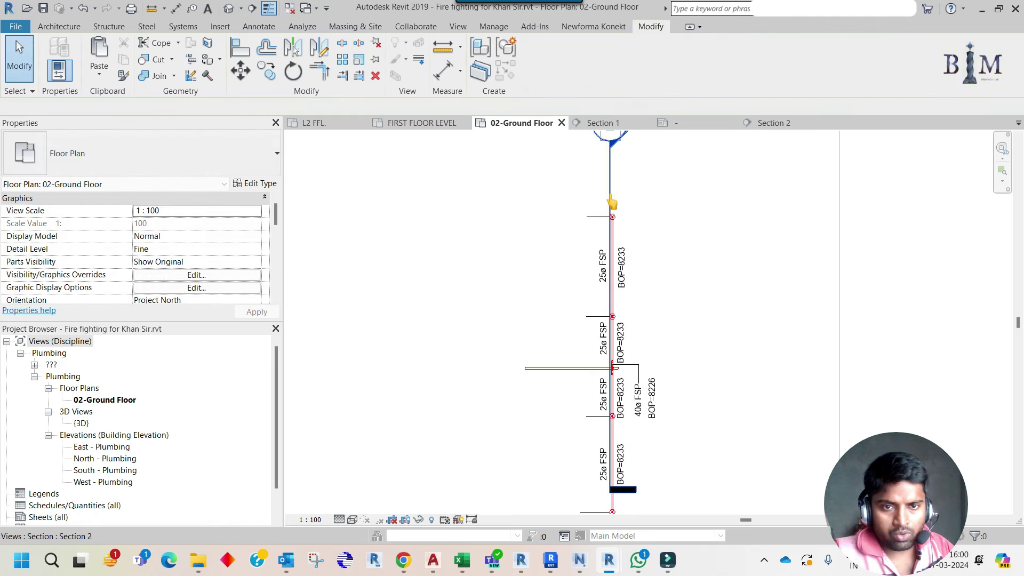
scroll(617, 297, "up", 2)
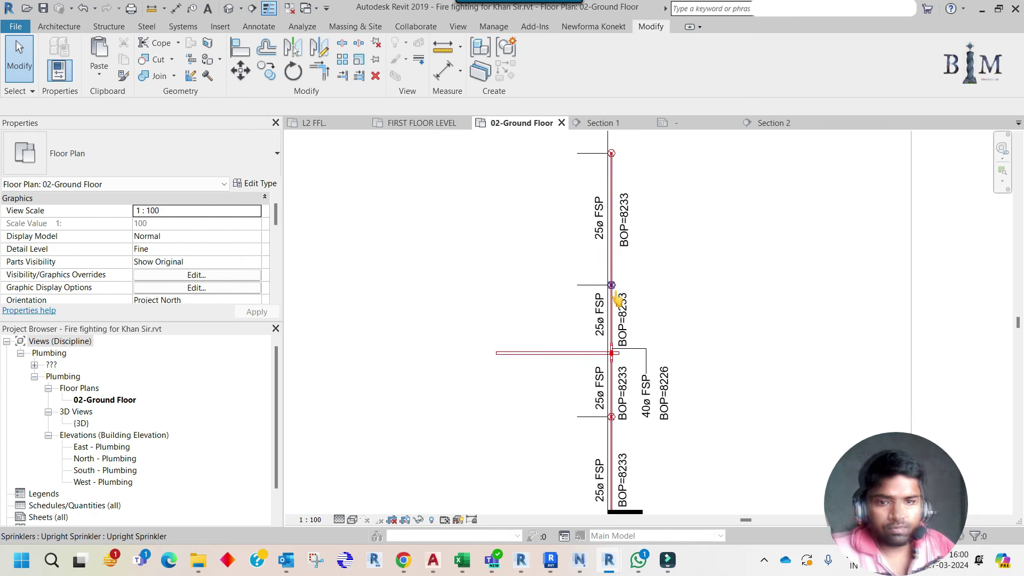
scroll(617, 299, "up", 2)
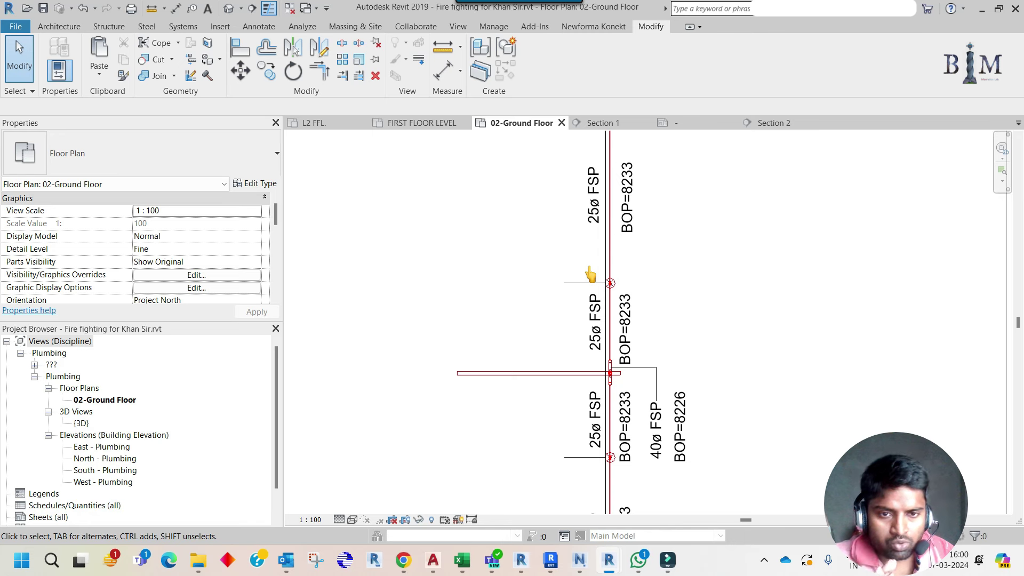
scroll(588, 275, "down", 3)
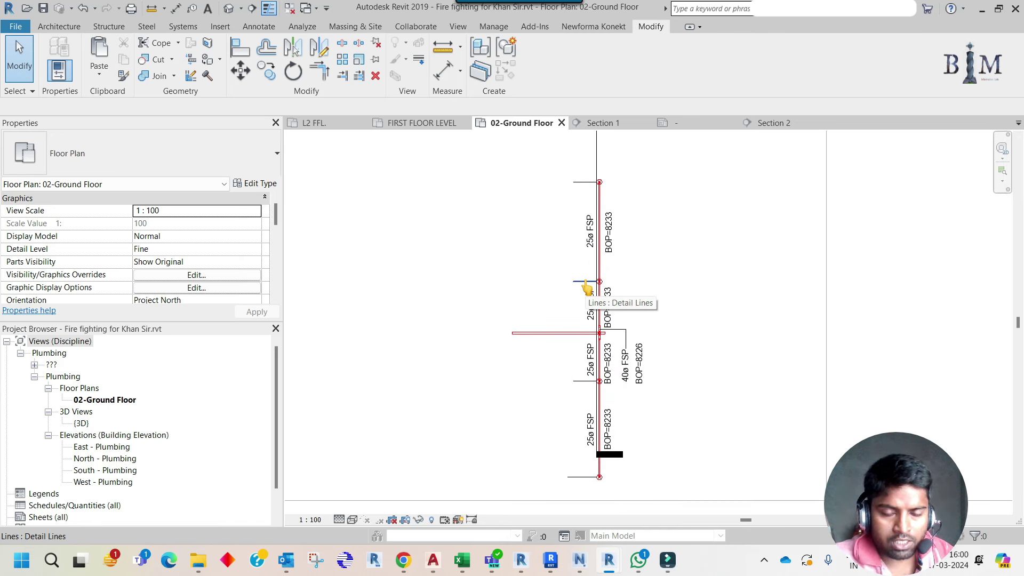
scroll(607, 315, "up", 2)
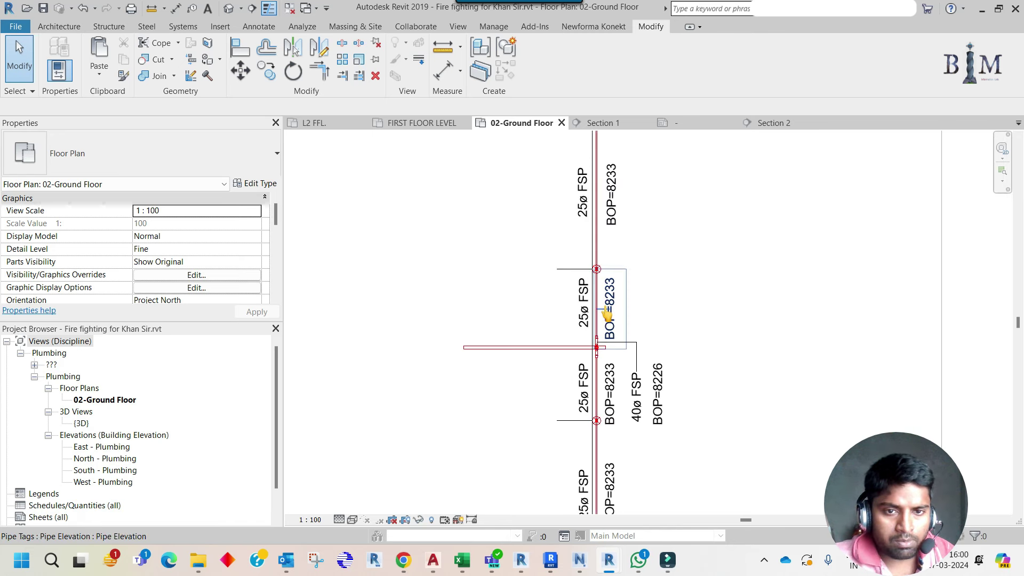
scroll(607, 315, "down", 2)
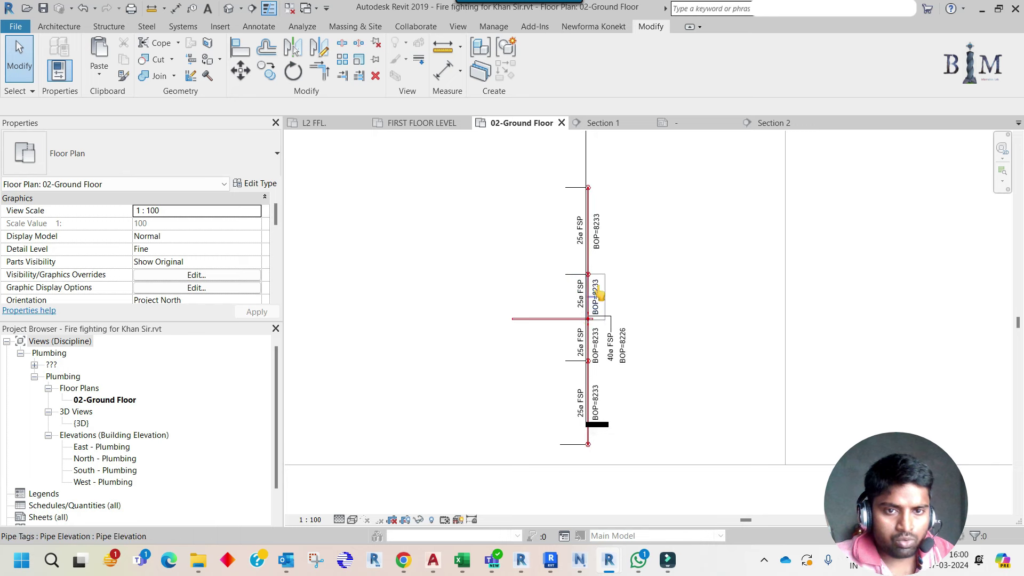
scroll(642, 222, "down", 1)
scroll(632, 223, "down", 1)
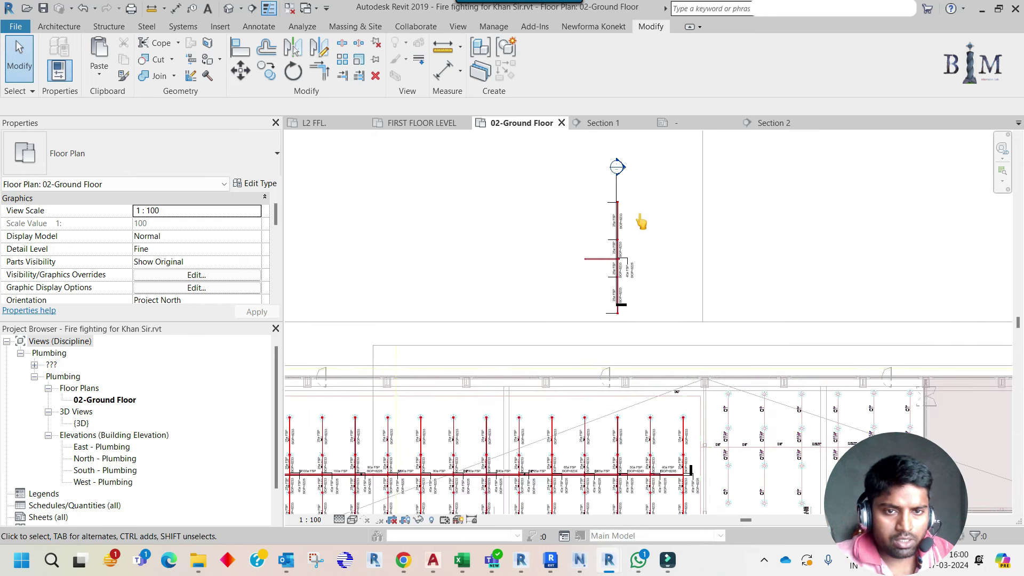
scroll(620, 211, "up", 3)
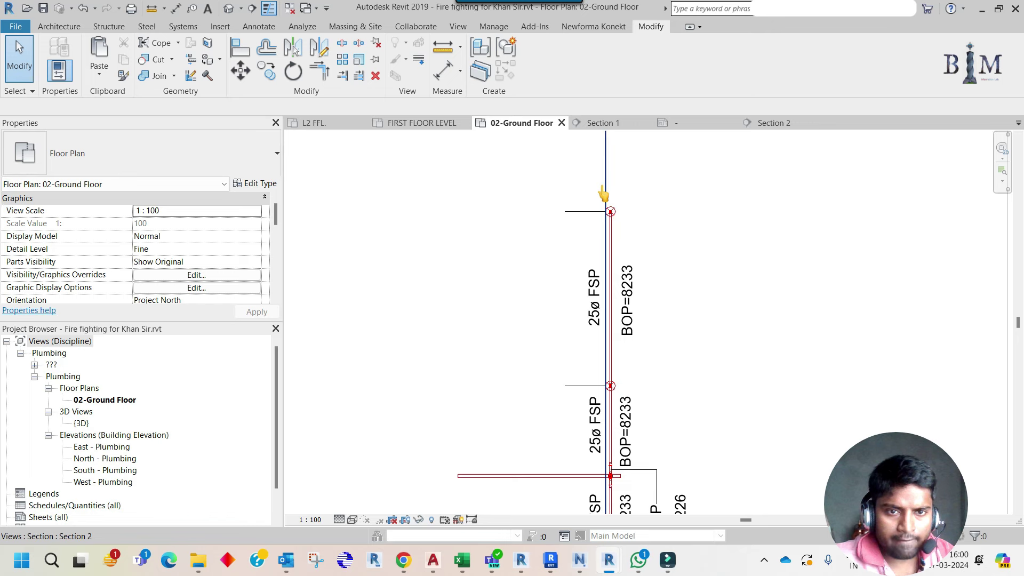
Use Create Similar (CS) on the upright sprinkler to place a Pendent Sprinkler beside it
left_click(603, 195)
scroll(602, 192, "up", 2)
left_click(608, 213)
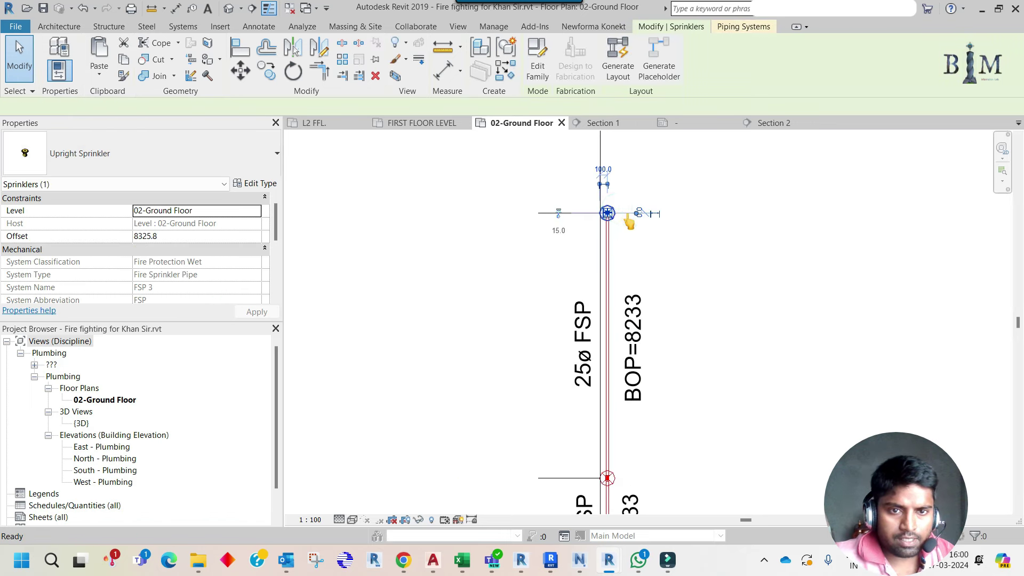
key("c")
key("s")
left_click(157, 157)
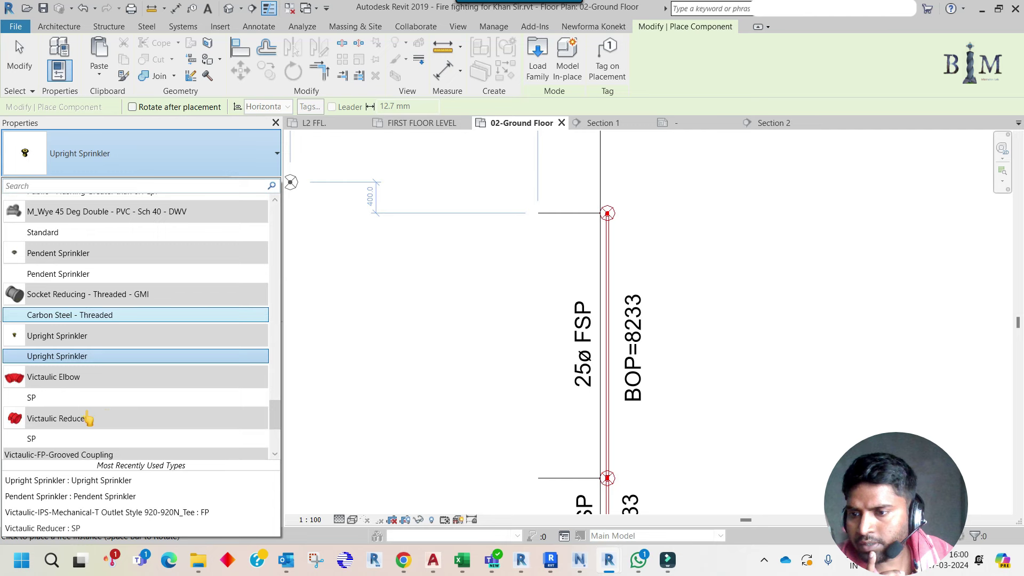
scroll(87, 418, "down", 1)
scroll(88, 411, "down", 1)
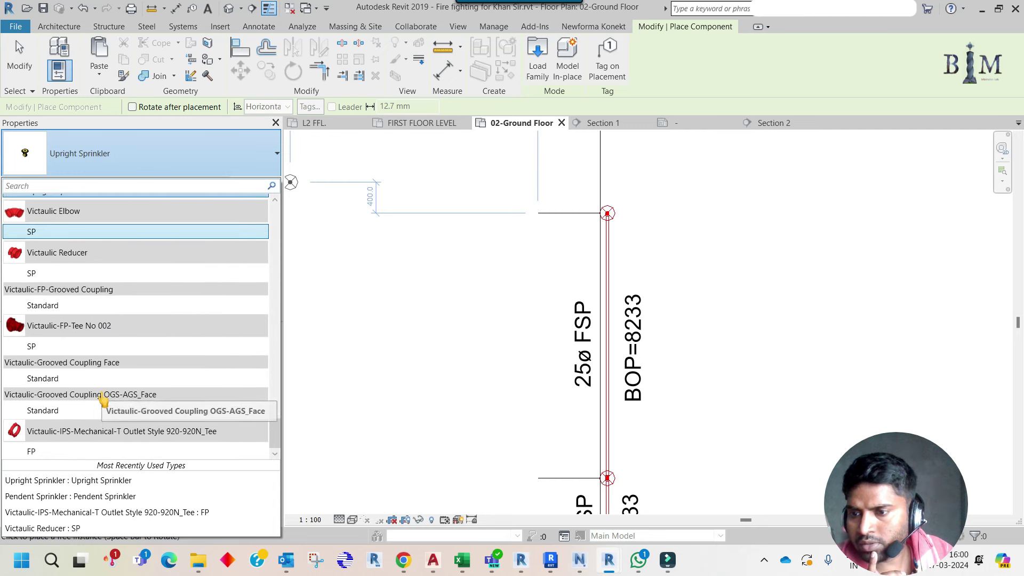
scroll(103, 400, "up", 2)
scroll(103, 398, "up", 2)
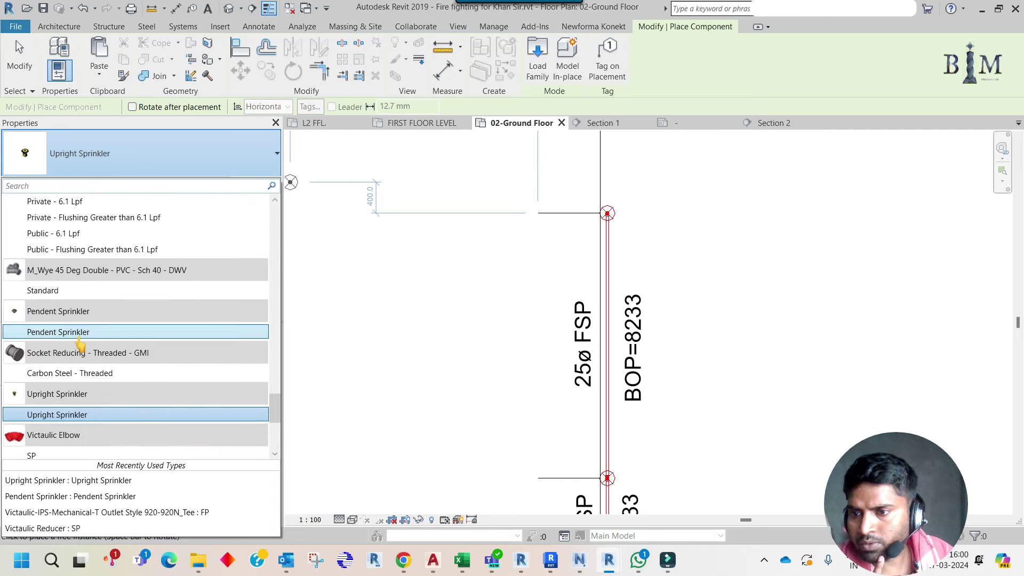
left_click(78, 337)
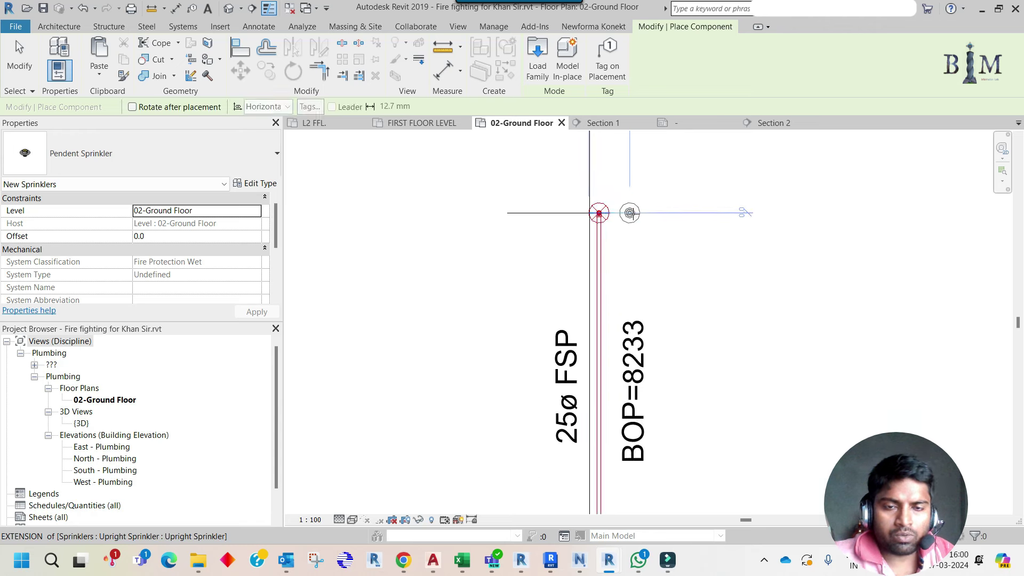
left_click(630, 213)
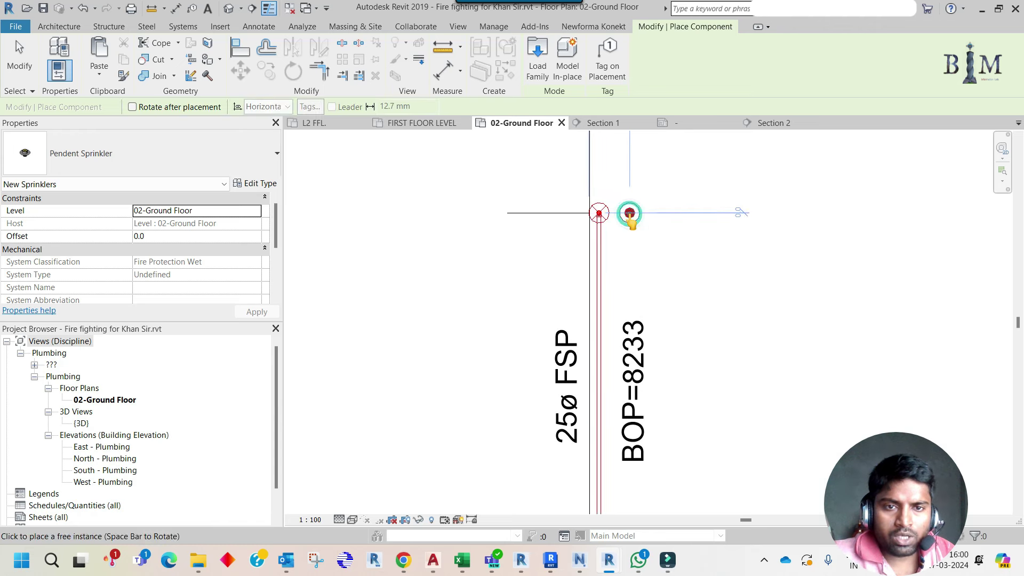
key("Escape")
key("Escape")
Move the new pendent sprinkler directly above the upright sprinkler at the riser's top
scroll(629, 213, "up", 1)
left_click(630, 213)
left_click_drag(630, 213, 607, 185)
left_click(601, 191)
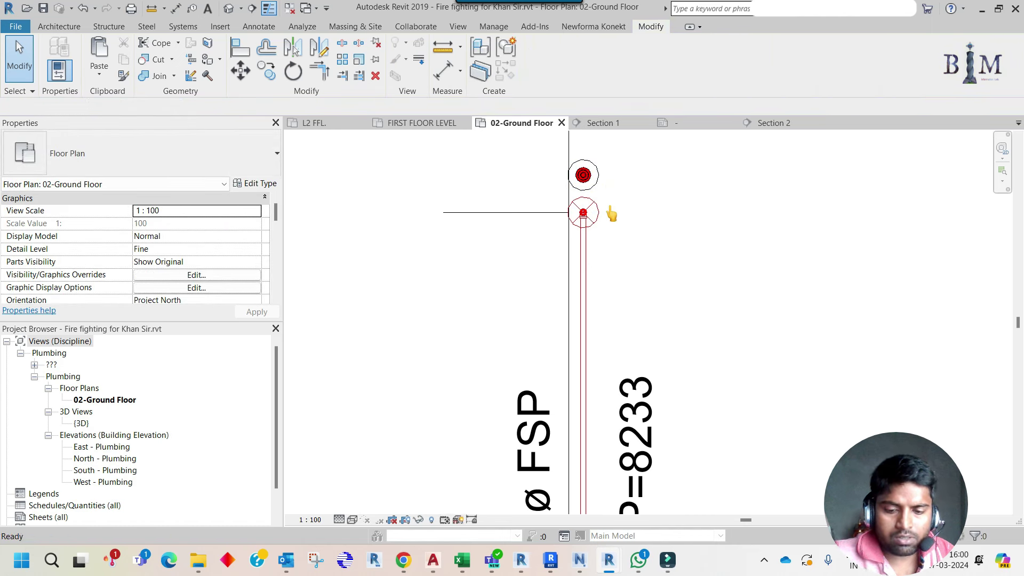
Extend the horizontal detail line to the right and select the Section 2 section line
left_click(564, 222)
left_click_drag(569, 212, 678, 212)
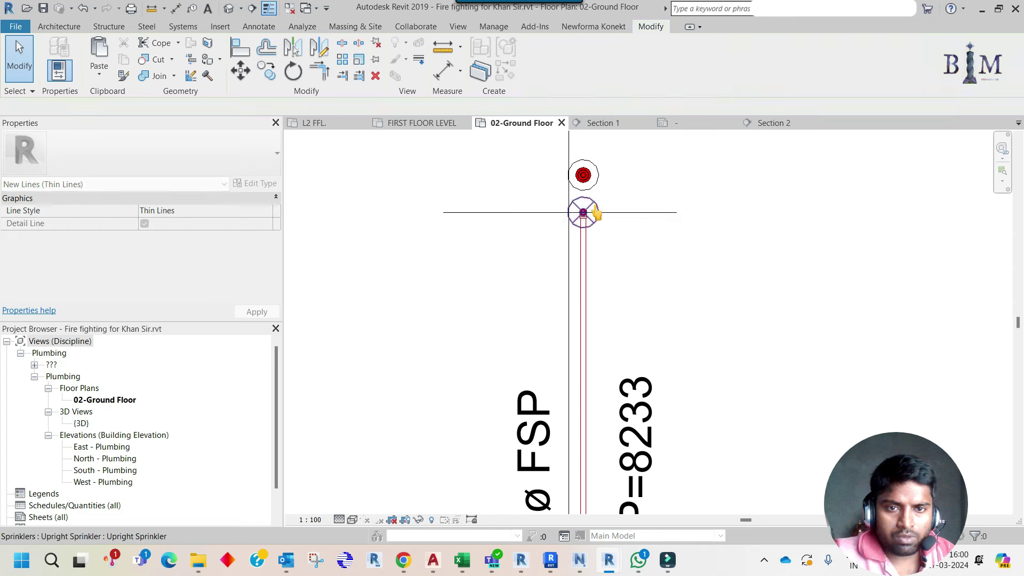
middle_click_drag(607, 210, 609, 263)
left_click(571, 257)
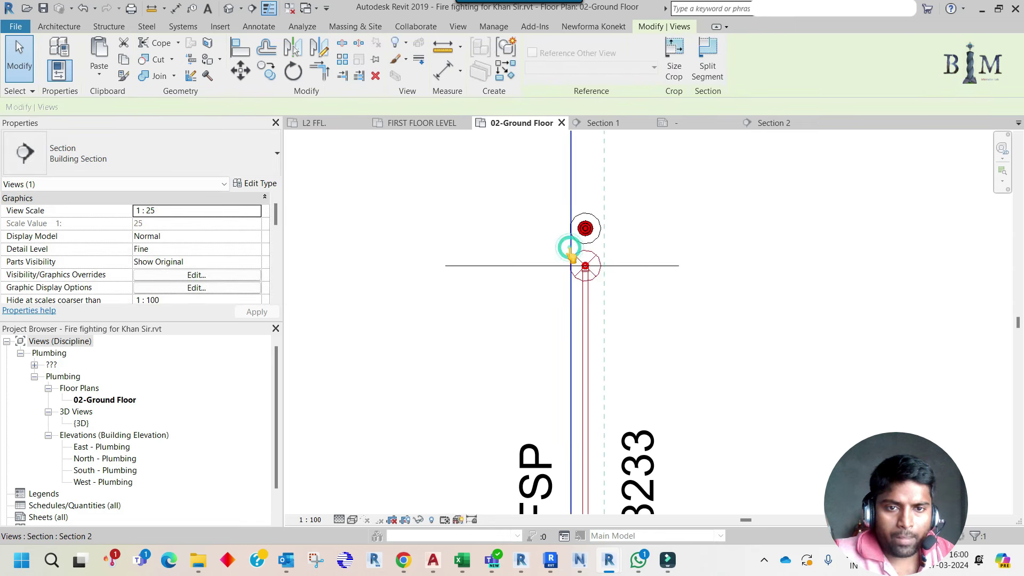
scroll(612, 178, "down", 3)
scroll(613, 178, "down", 3)
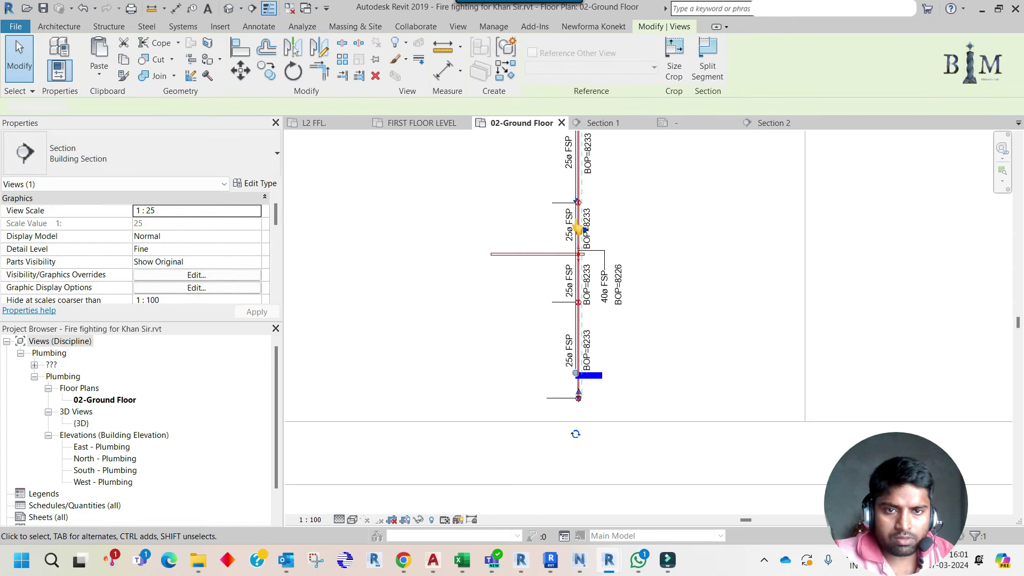
left_click(576, 432)
scroll(576, 432, "up", 2)
In Section 2, lift the pendent sprinkler under the pipe run and set its offset to 7800
double_click(576, 182)
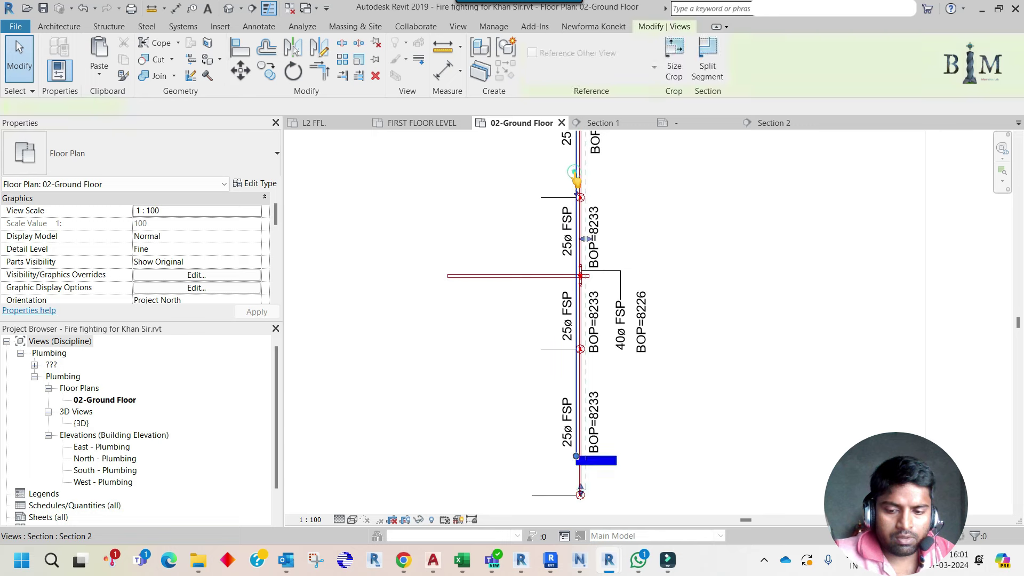
scroll(624, 267, "down", 2)
scroll(581, 334, "down", 1)
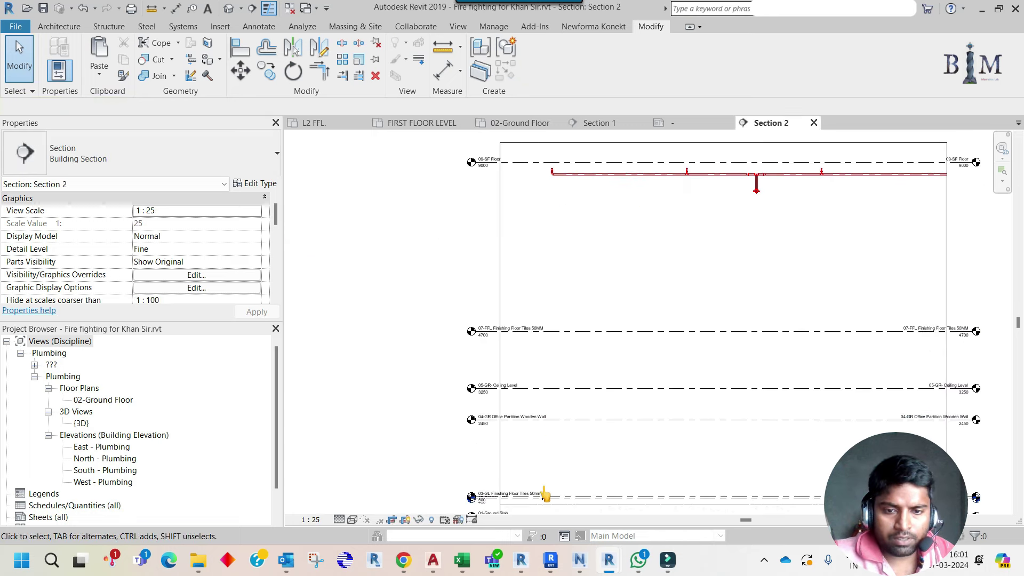
left_click(541, 496)
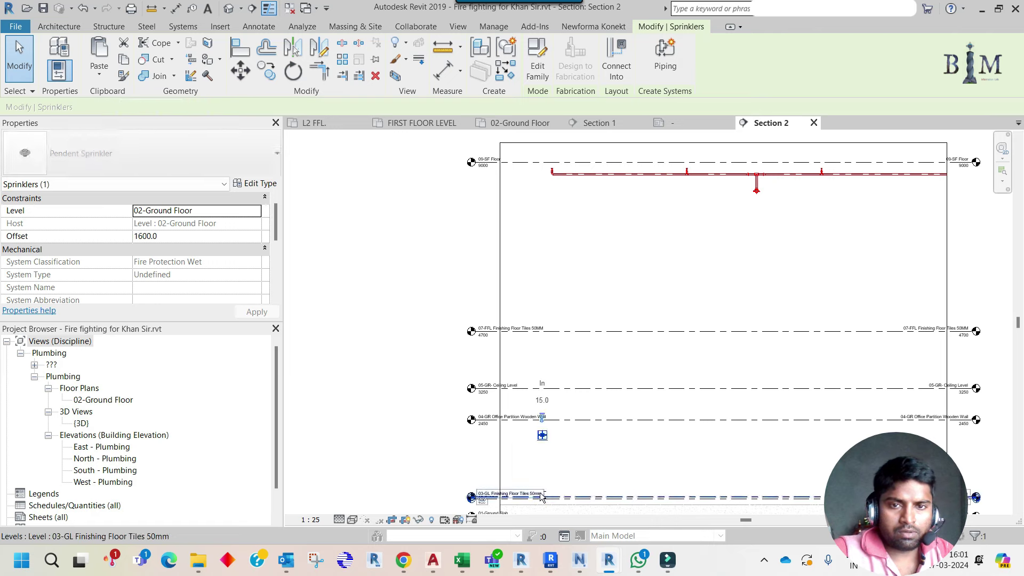
left_click_drag(542, 498, 562, 179)
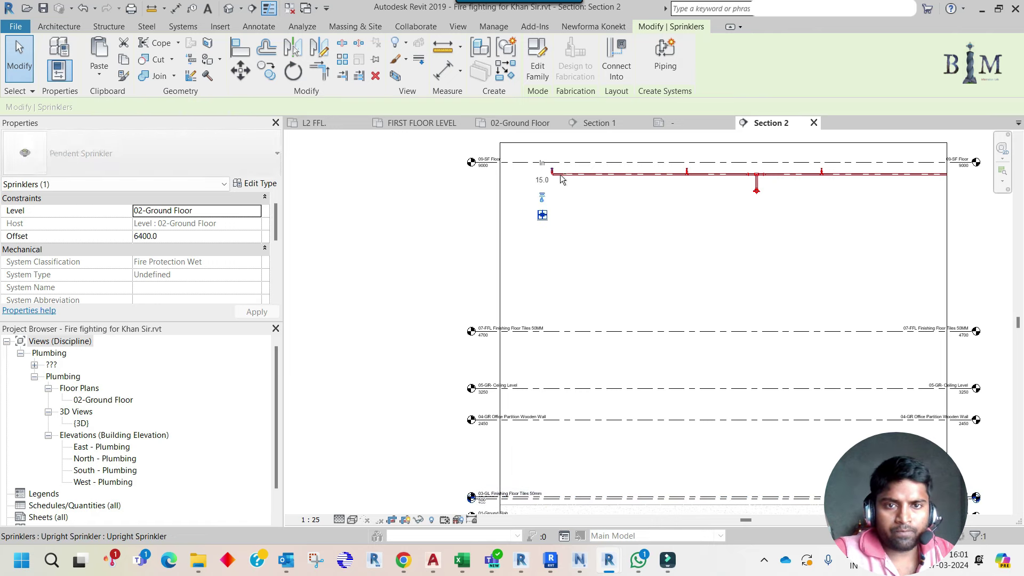
scroll(560, 181, "up", 2)
scroll(558, 207, "up", 2)
key("Down")
key("Down")
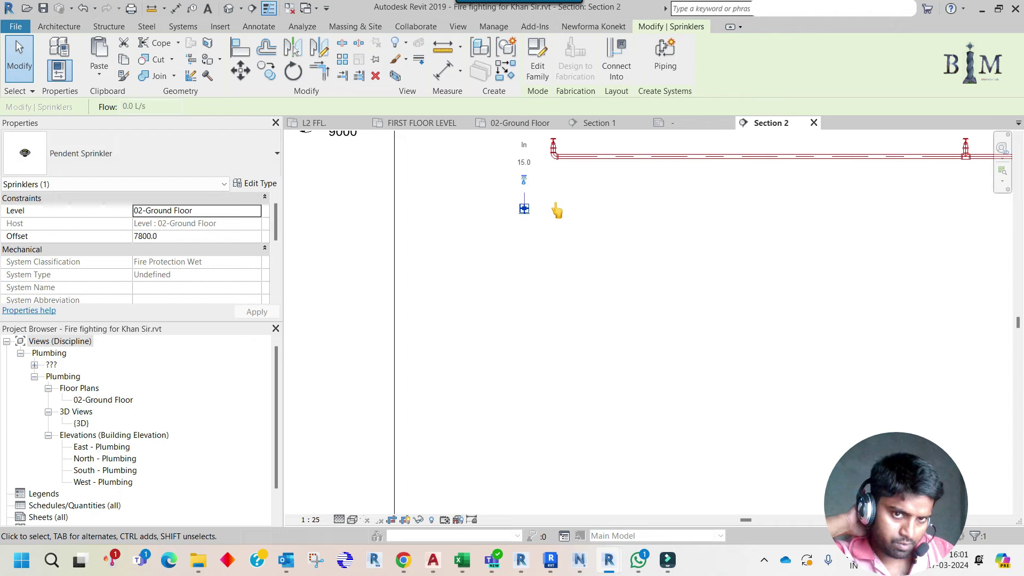
mouse_move(491, 560)
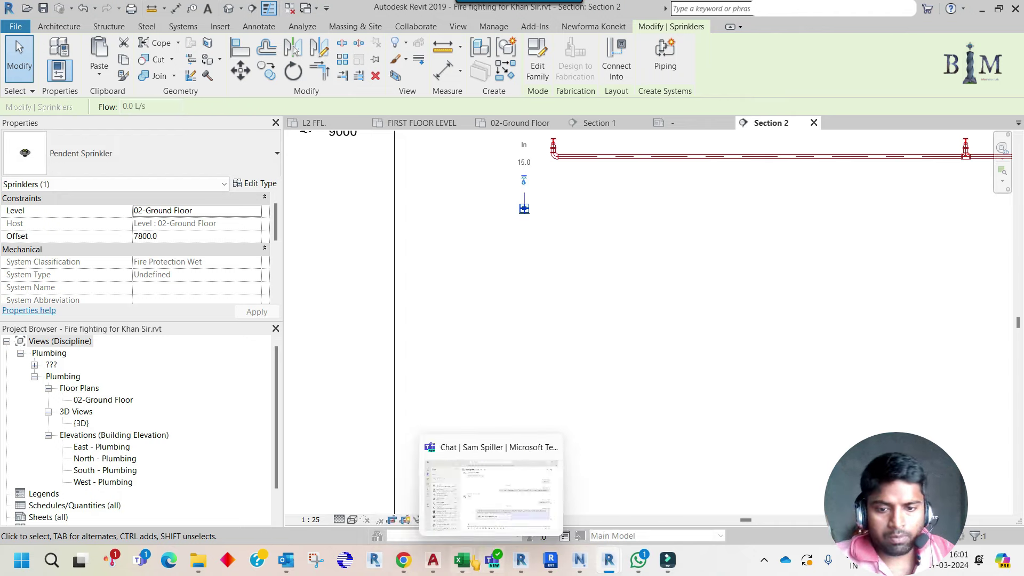
left_click(493, 488)
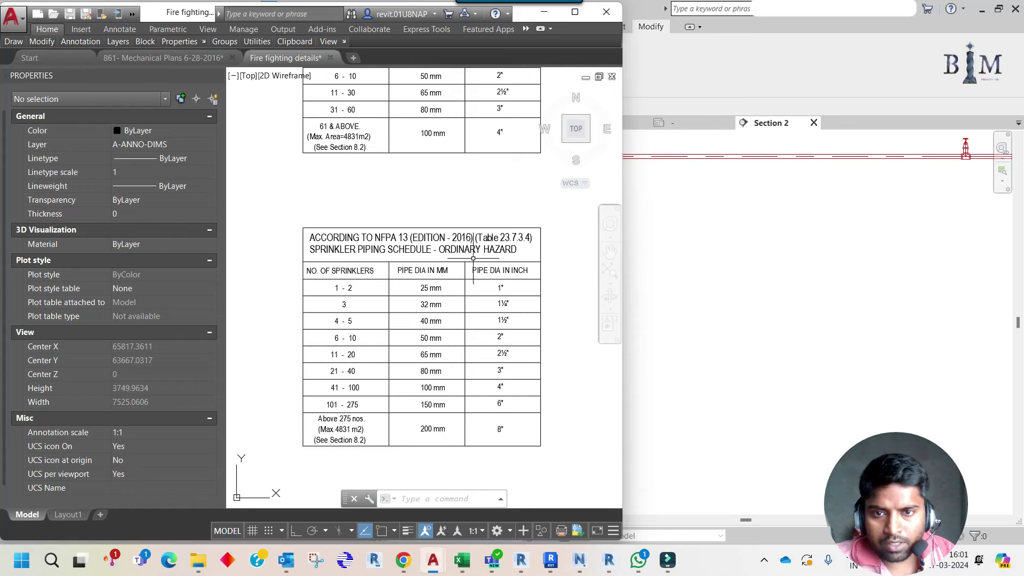
Zoom to the upright/pendent sprinkler detail in the Fire fighting details drawing
scroll(476, 284, "down", 4)
scroll(392, 301, "down", 2)
scroll(406, 341, "up", 3)
scroll(423, 343, "up", 3)
scroll(435, 228, "up", 2)
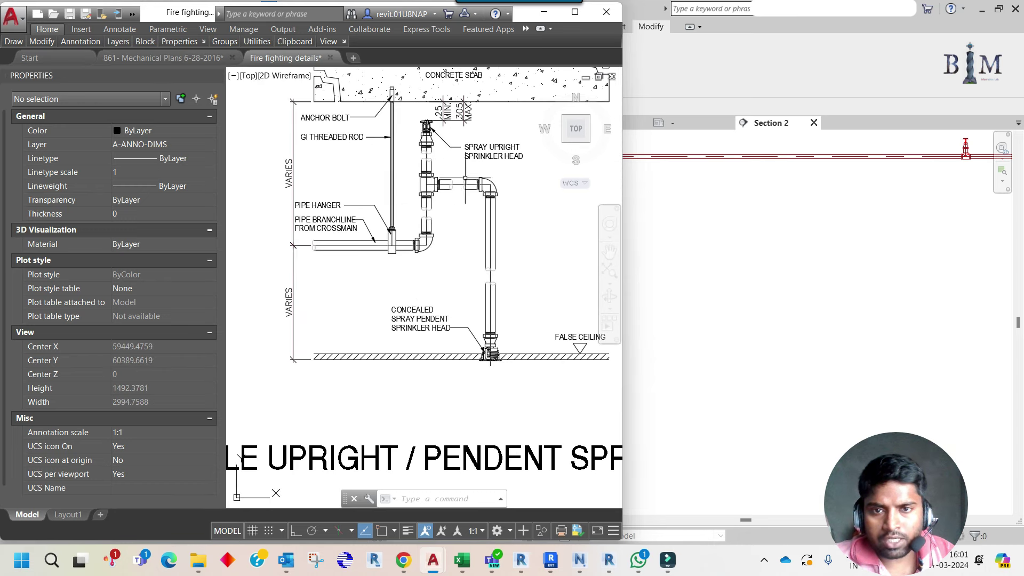
left_click(809, 270)
Nudge the tee and its branch pipe slightly down in Section 2
middle_click_drag(685, 238, 672, 288)
scroll(582, 241, "up", 2)
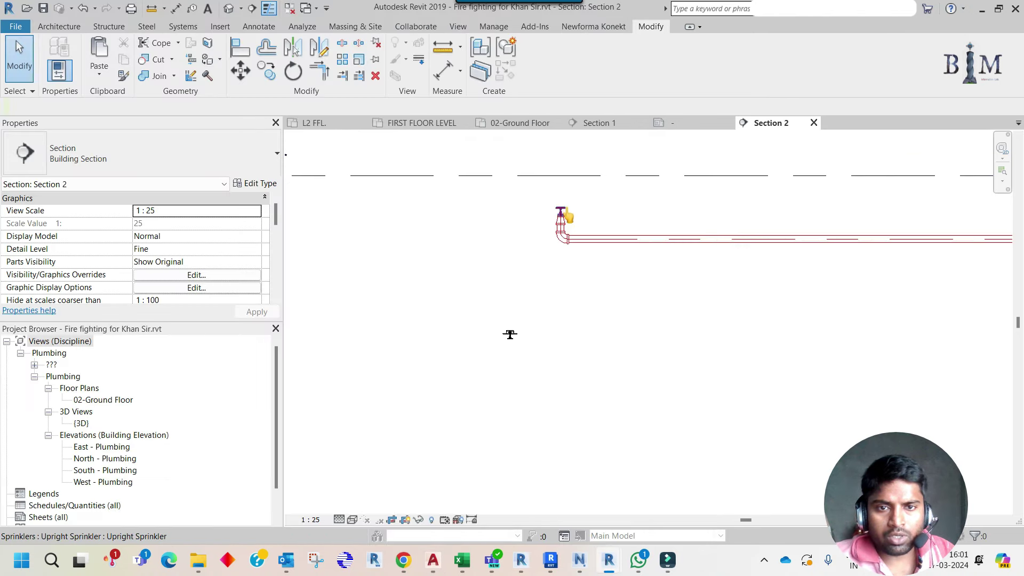
middle_click_drag(555, 194, 493, 237)
scroll(492, 240, "down", 3)
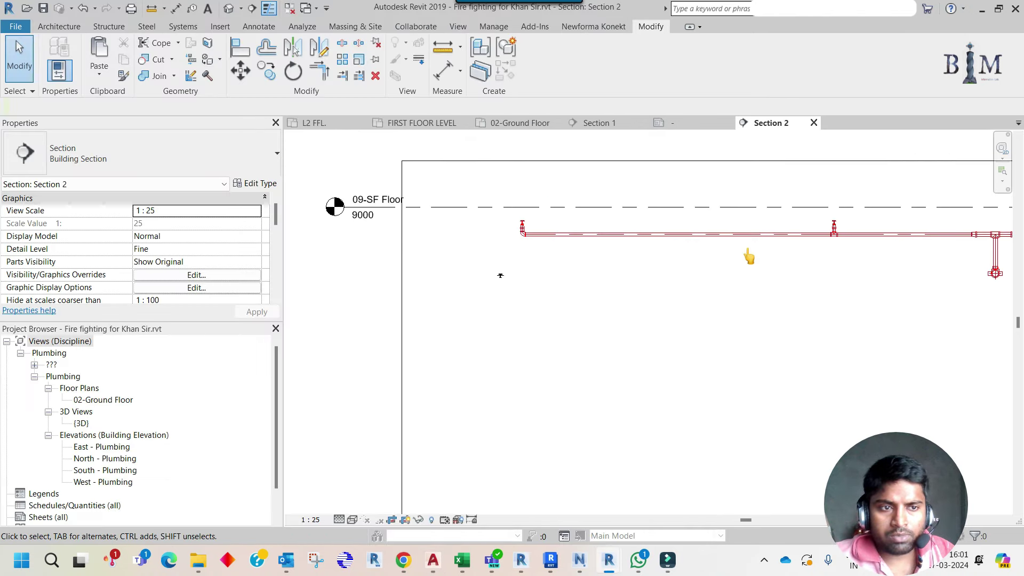
middle_click_drag(985, 246, 743, 235)
scroll(741, 237, "up", 3)
left_click(749, 235)
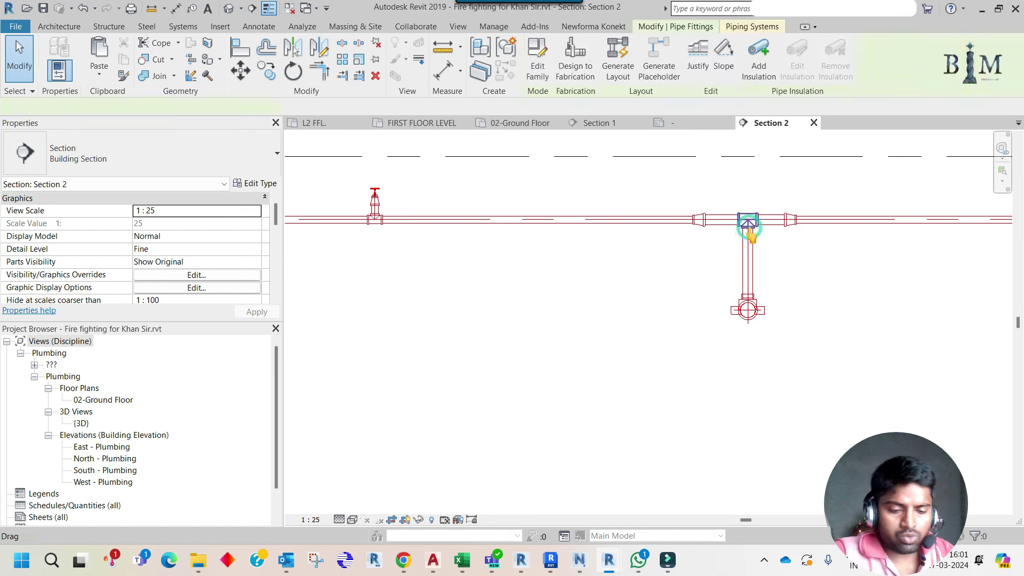
key("Down")
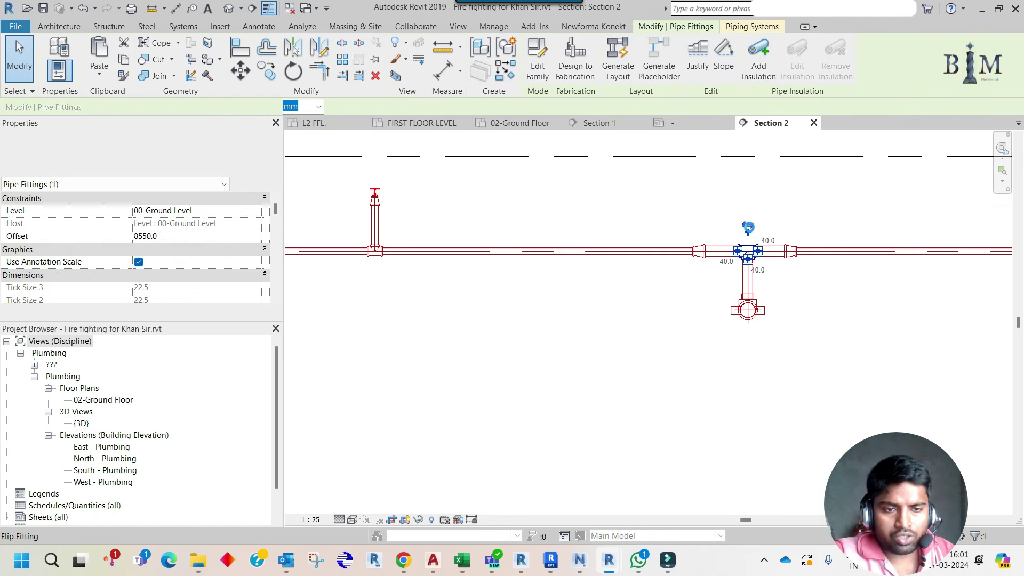
key("Escape")
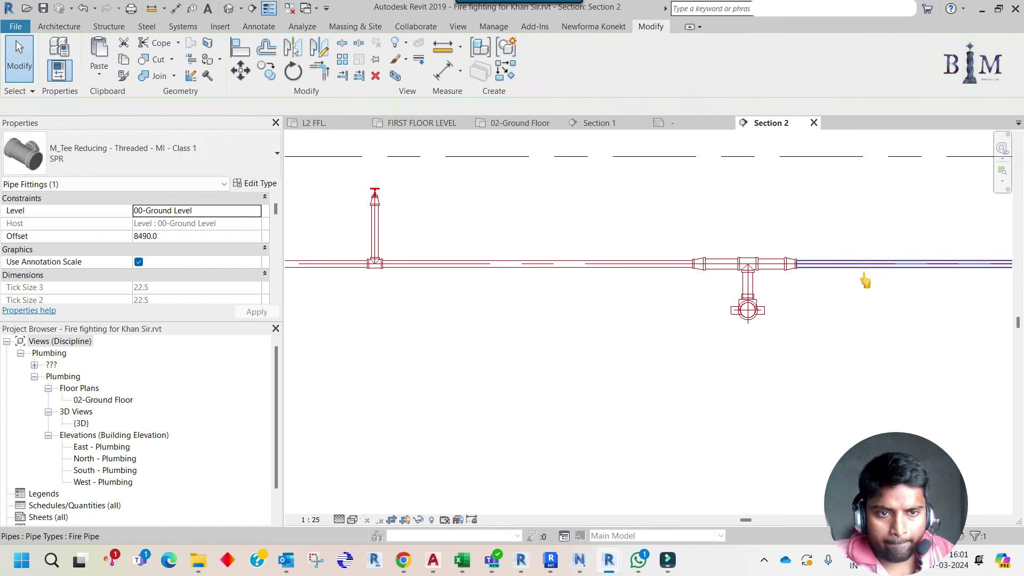
Align the pendent sprinkler directly beneath the left riser with AL
scroll(866, 281, "down", 3)
scroll(559, 283, "down", 2)
scroll(559, 283, "up", 2)
scroll(557, 298, "up", 2)
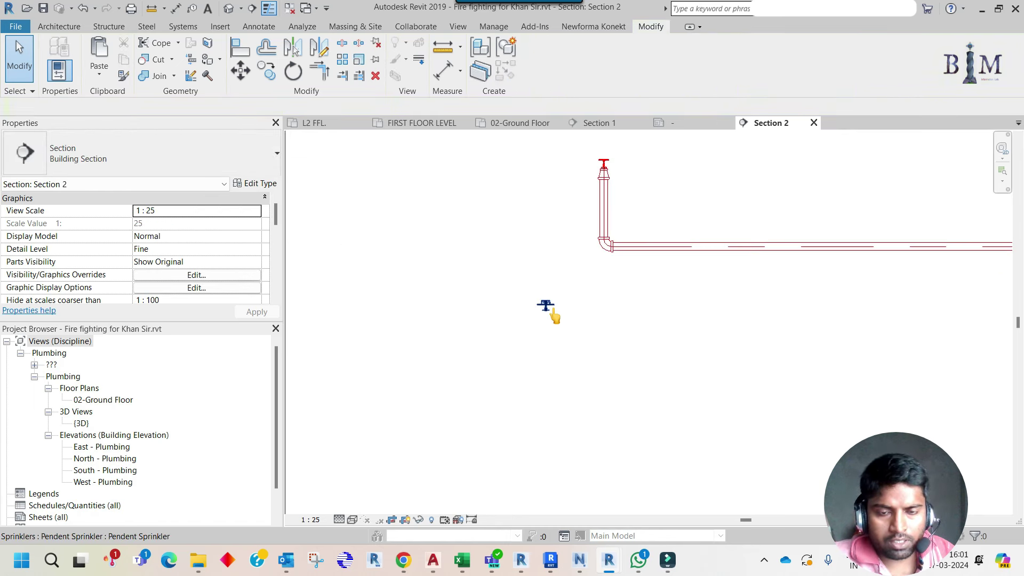
left_click(554, 312)
scroll(552, 317, "up", 2)
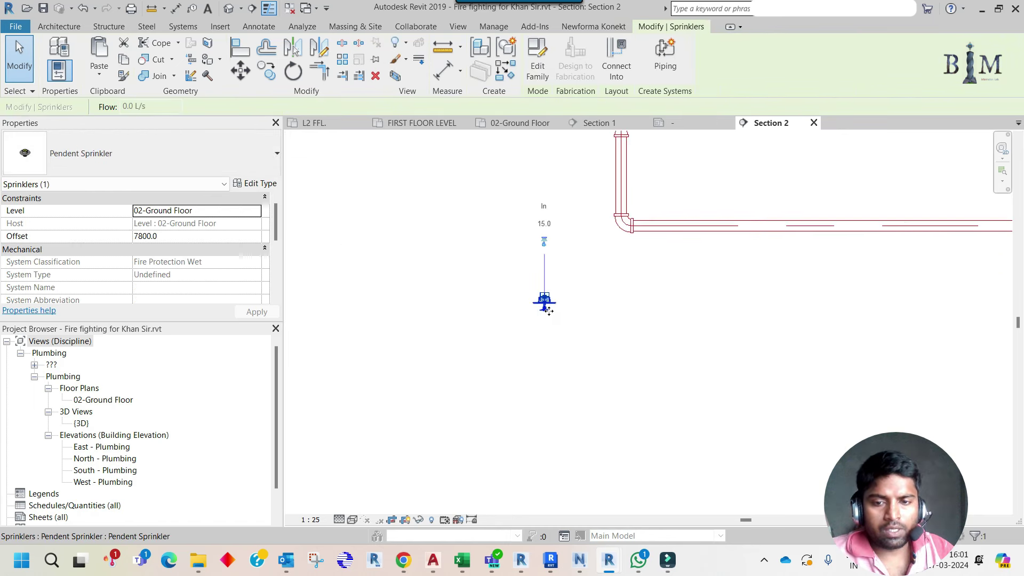
key("Escape")
key("a")
key("l")
left_click(615, 178)
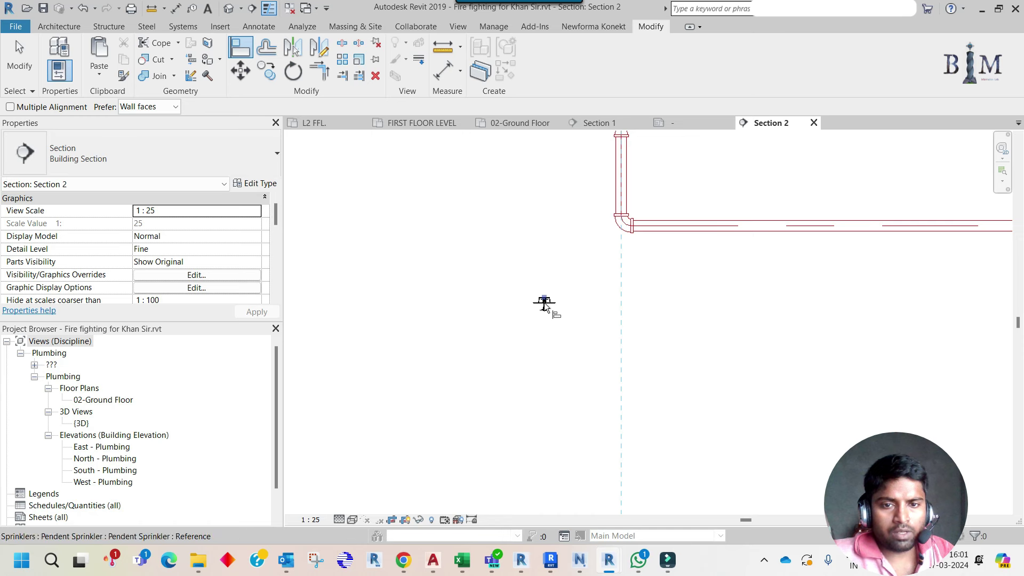
left_click(545, 314)
key("Escape")
scroll(611, 334, "down", 2)
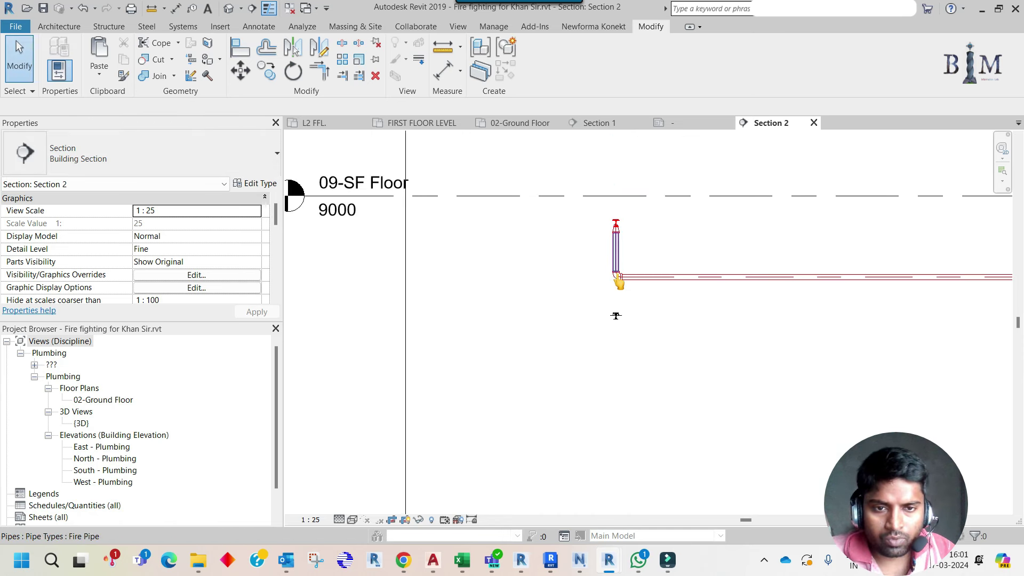
scroll(618, 278, "up", 2)
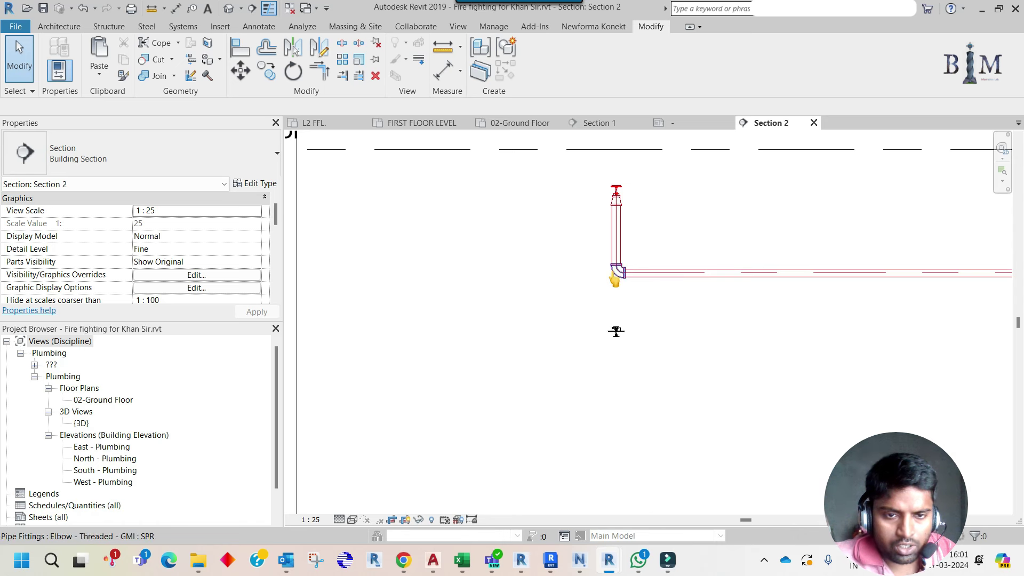
scroll(570, 284, "down", 2)
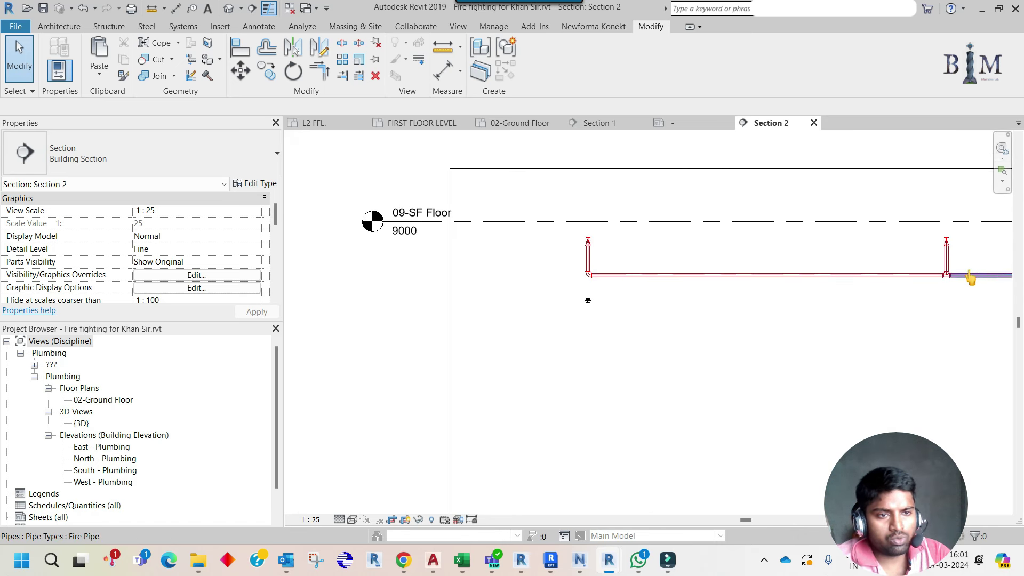
middle_click_drag(904, 297, 752, 293)
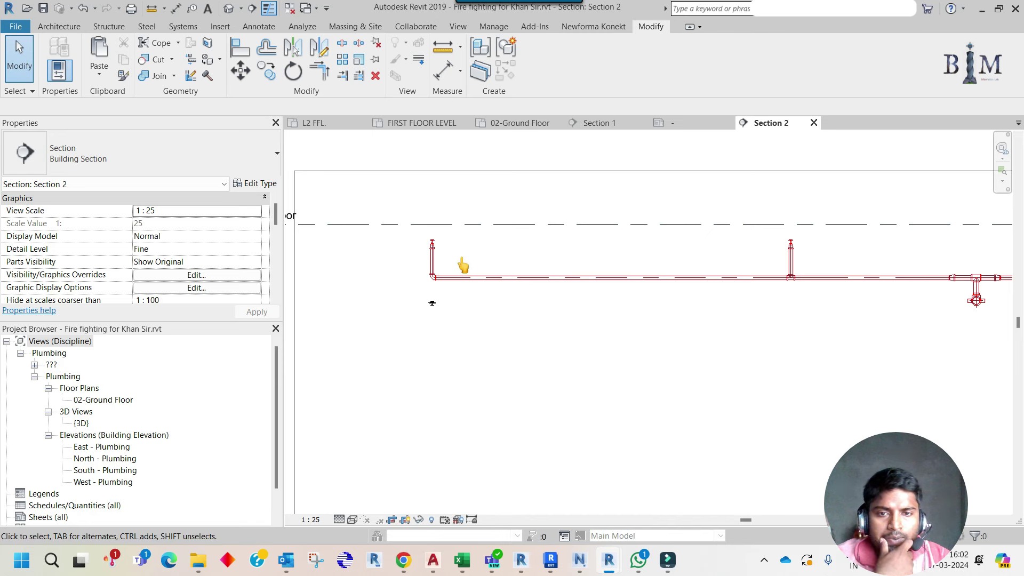
mouse_move(433, 559)
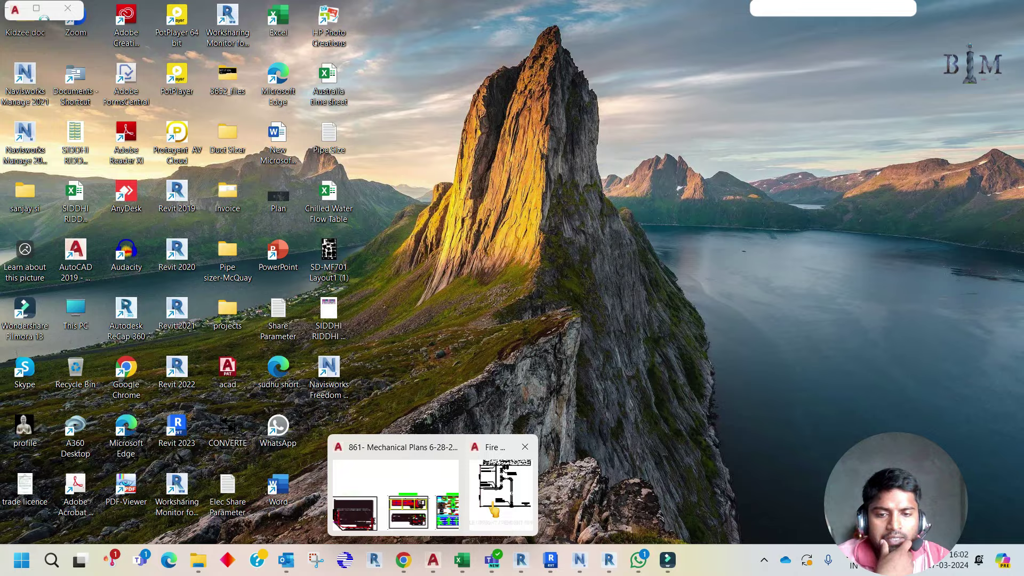
Show the 861- Mechanical Plans drawing maximized, zoomed to a sprinkler on its Ø1" branch
left_click(507, 480)
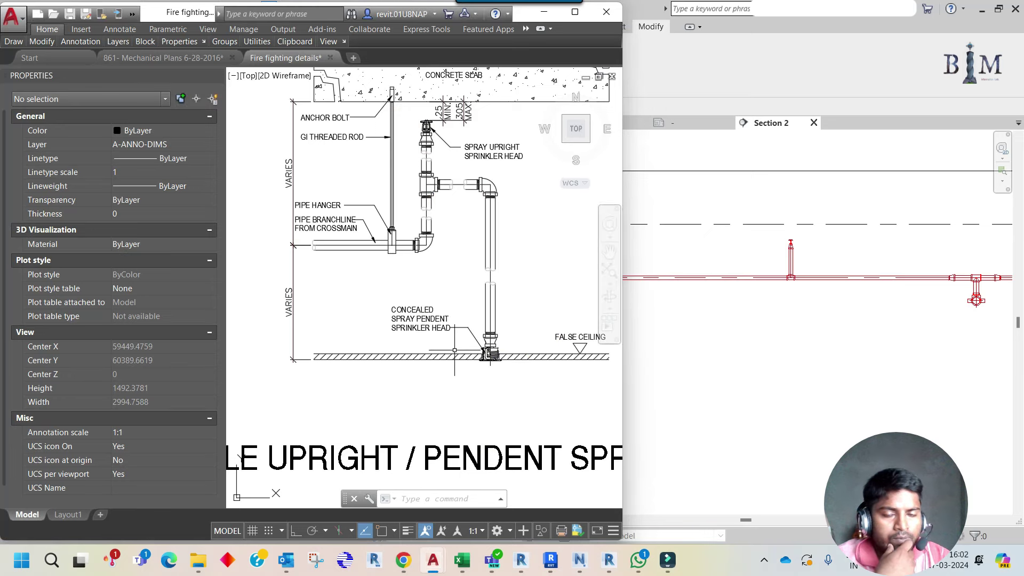
left_click(443, 568)
mouse_move(433, 560)
left_click(405, 534)
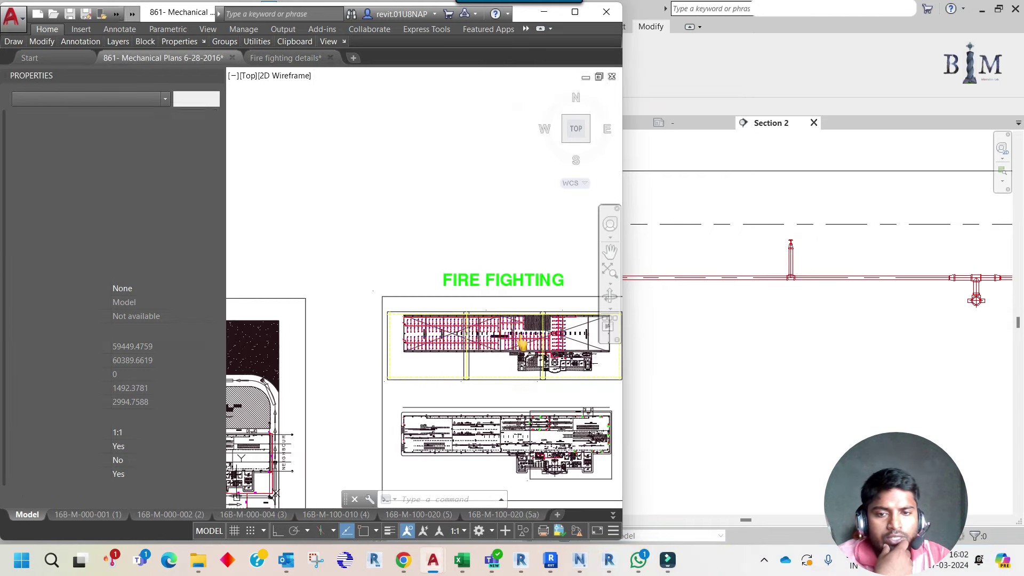
scroll(425, 325, "up", 5)
scroll(425, 326, "up", 3)
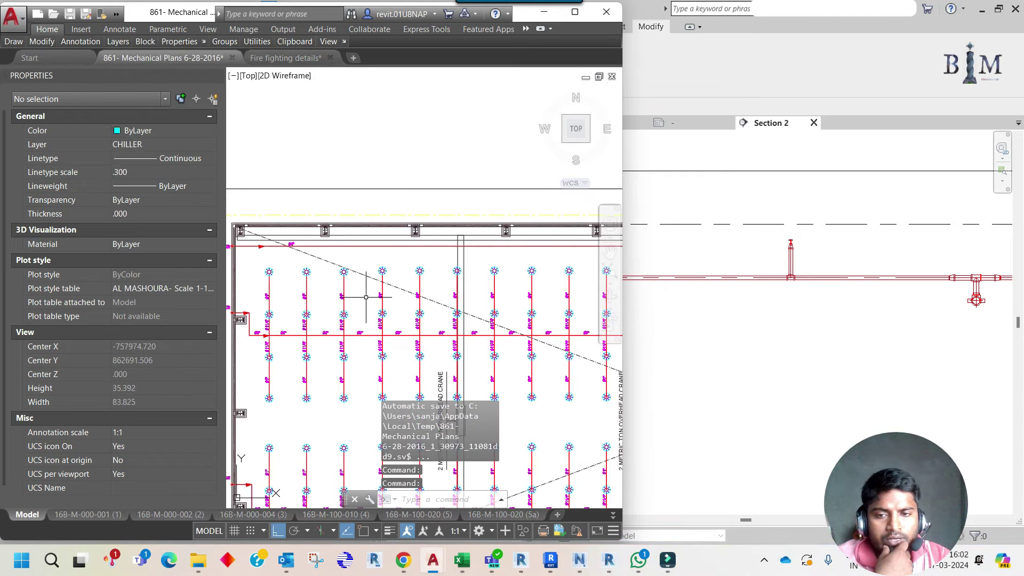
scroll(335, 280, "up", 8)
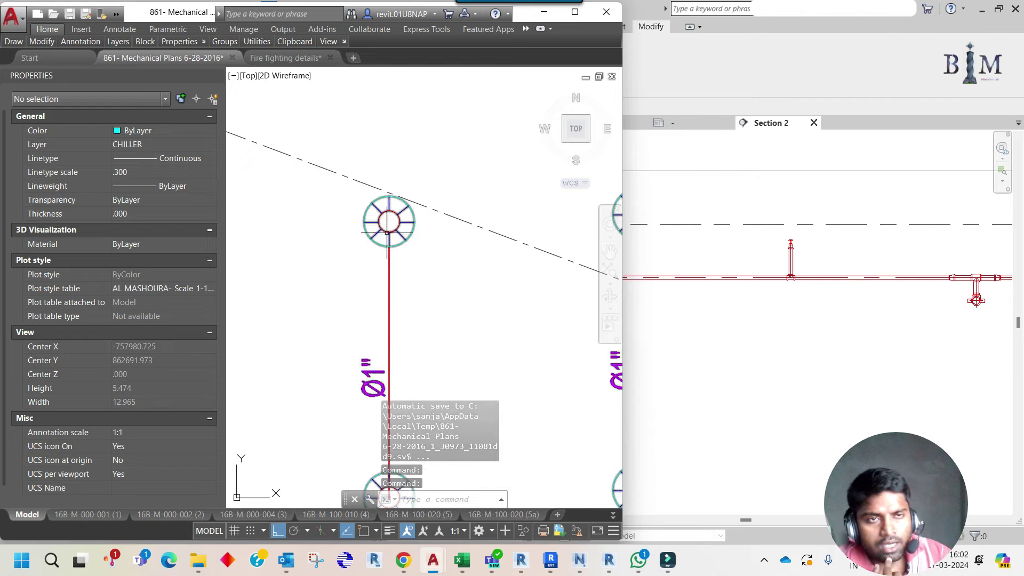
left_click(575, 12)
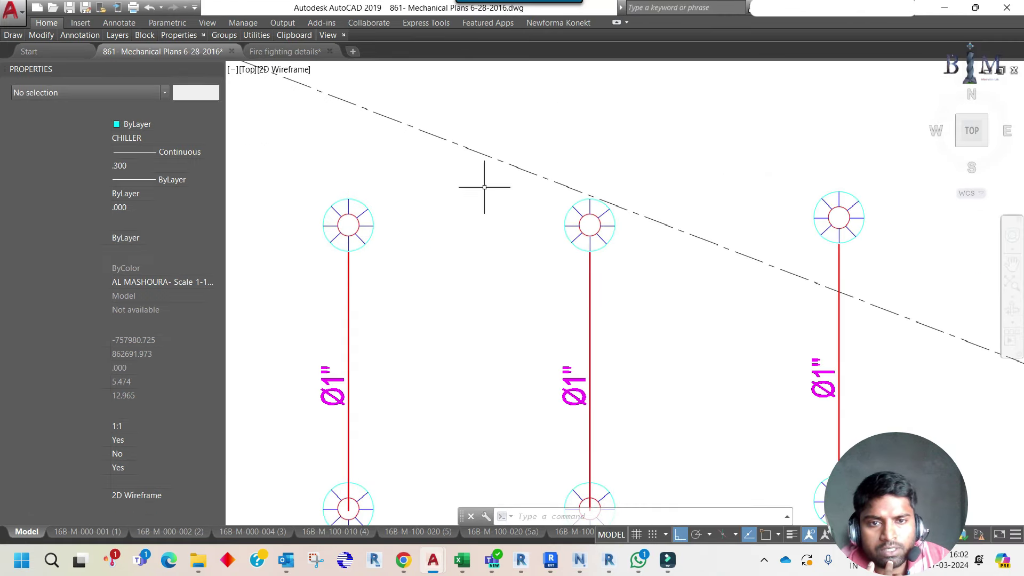
scroll(635, 235, "up", 3)
scroll(586, 187, "up", 2)
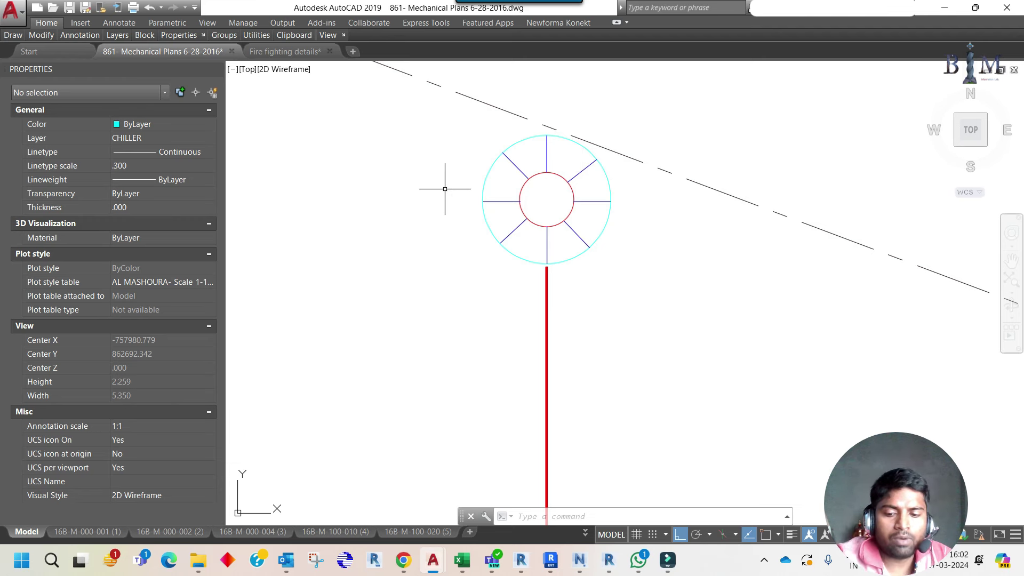
Explode the sprinkler block into separate pieces with X
type("h")
key("Return")
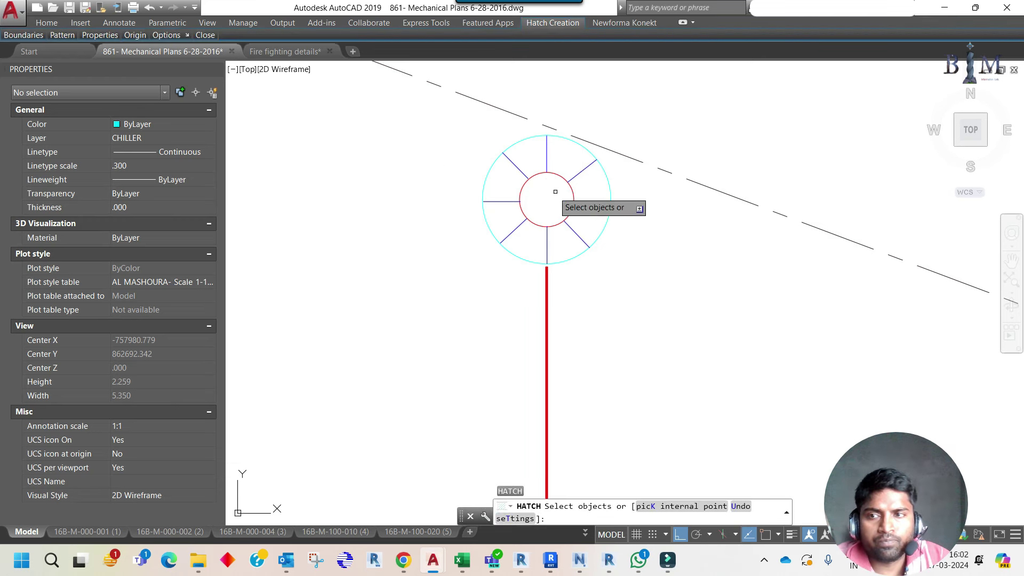
key("Escape")
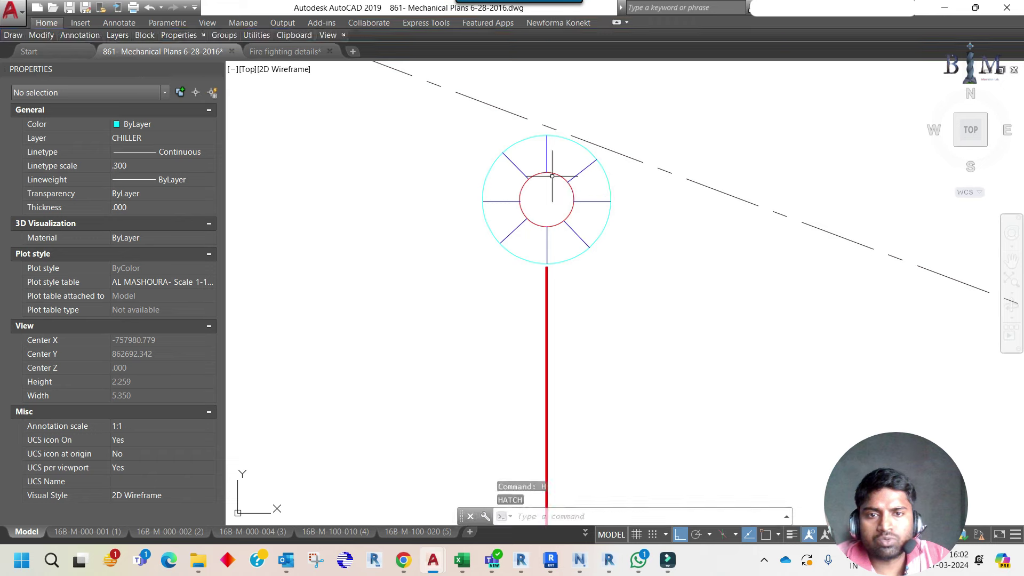
left_click(557, 174)
type("x")
key("Return")
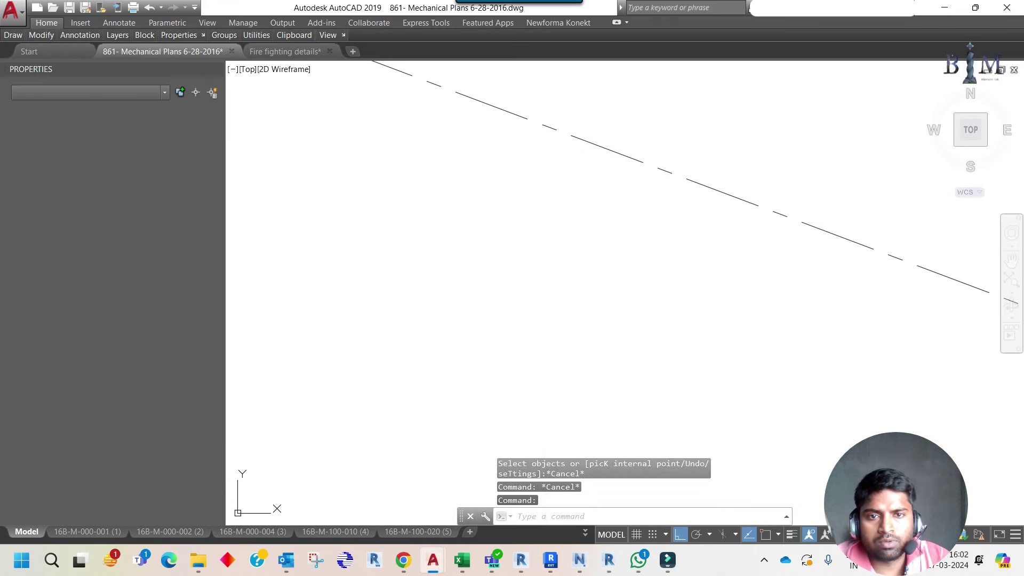
left_click(557, 175)
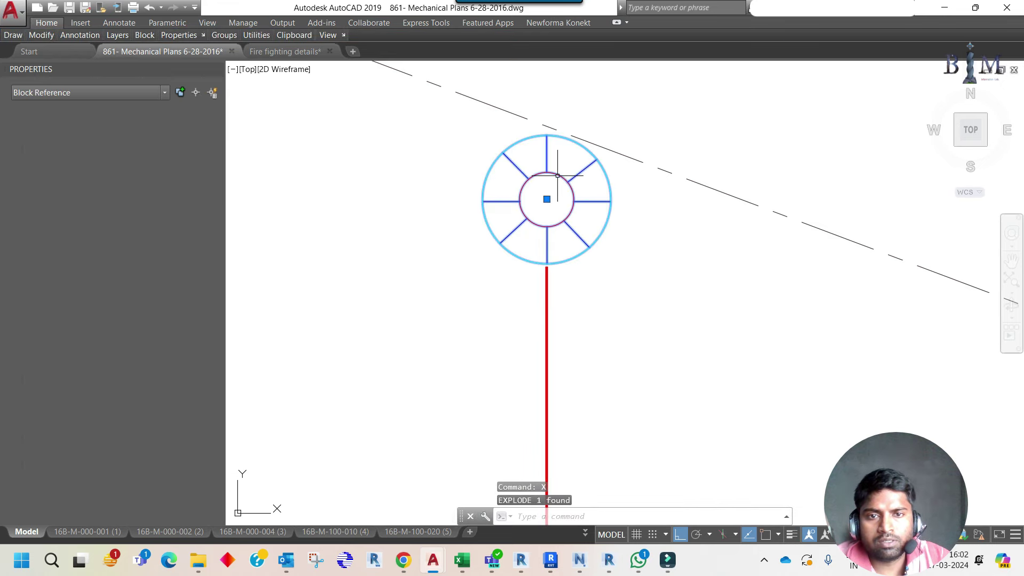
type("x")
key("Return")
left_click(558, 176)
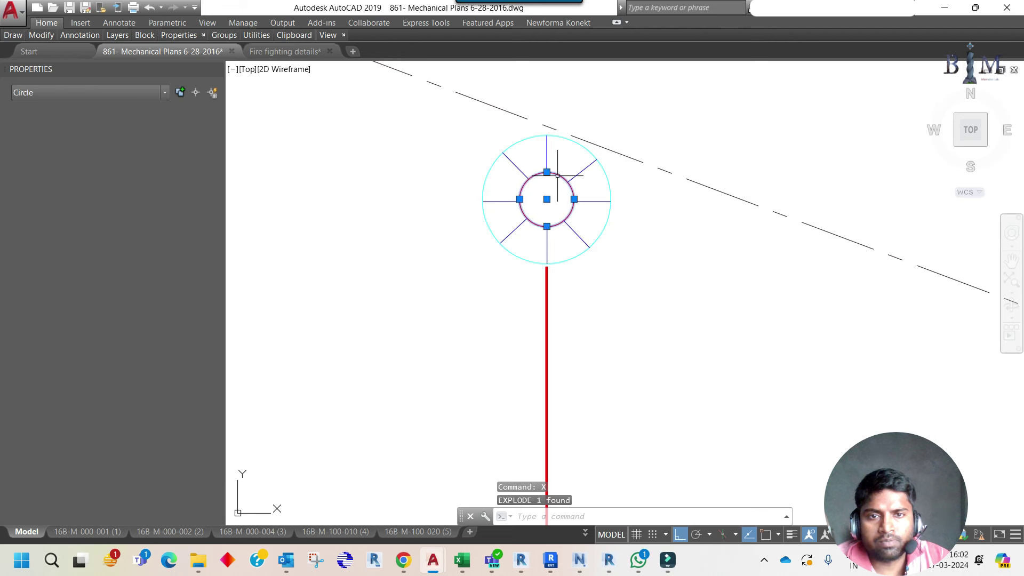
key("Escape")
Hatch the sprinkler's inner circle and change the pattern to SOLID
type("h")
key("Return")
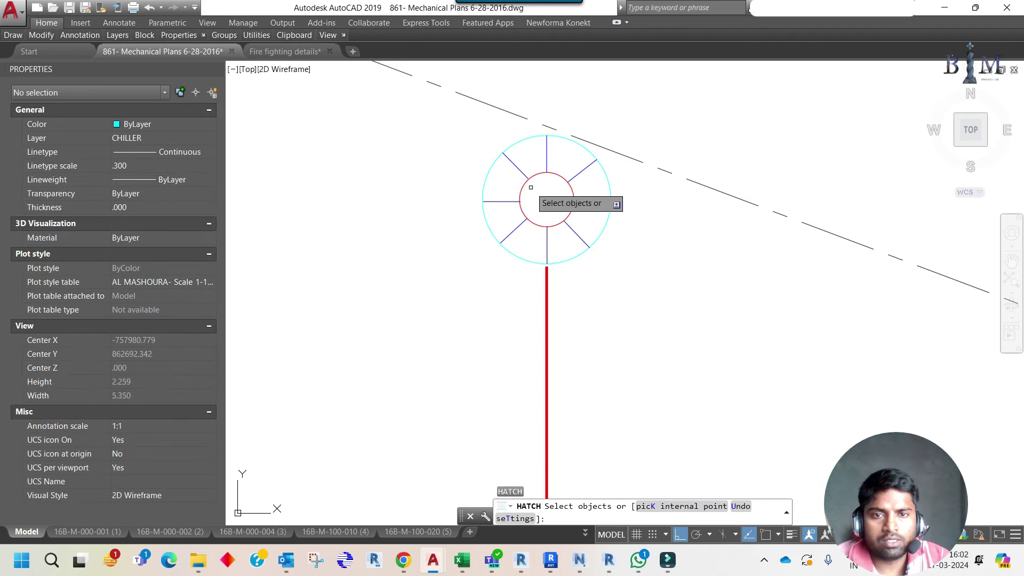
left_click(535, 176)
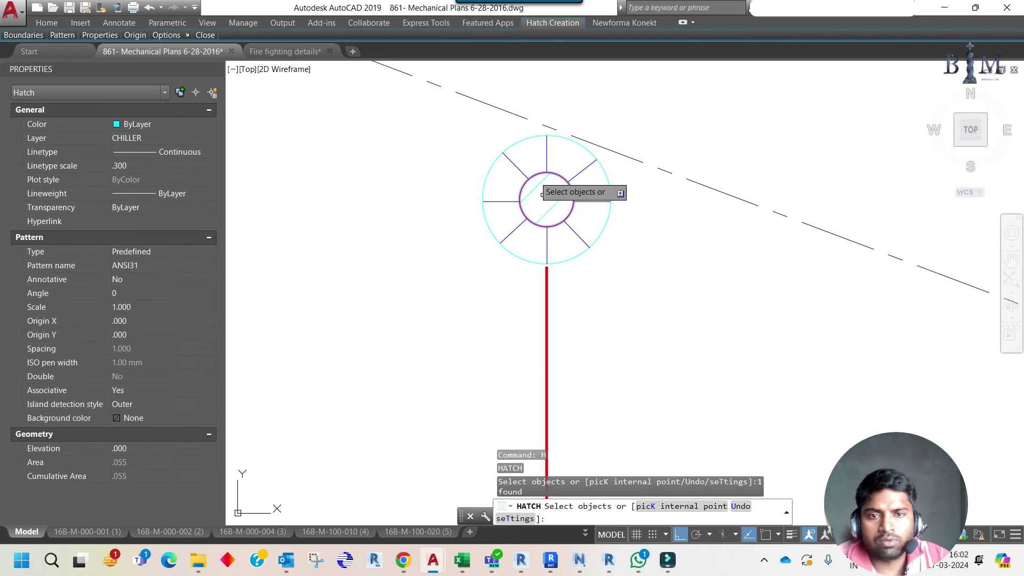
key("Escape")
key("Escape")
left_click(538, 187)
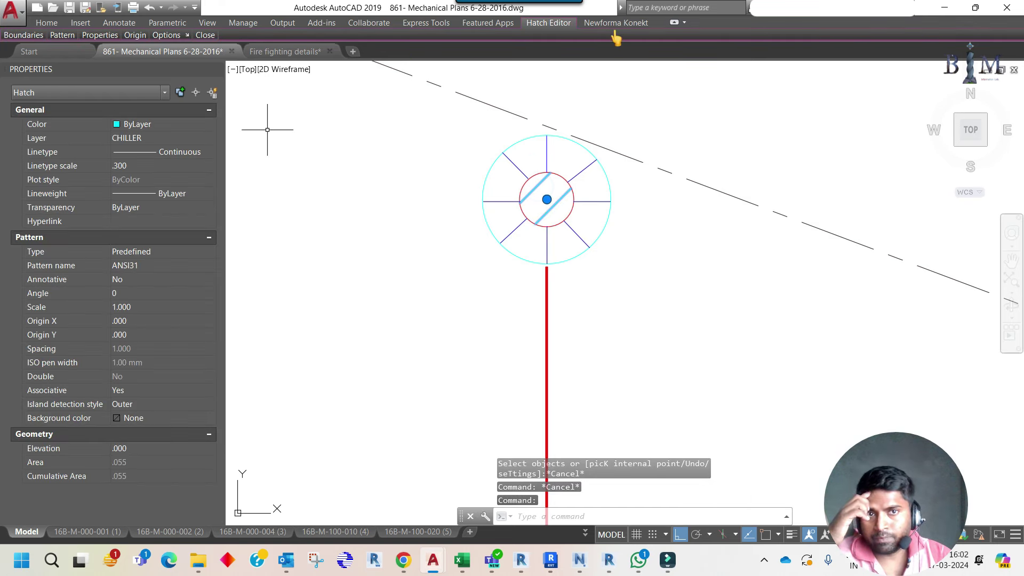
left_click(674, 24)
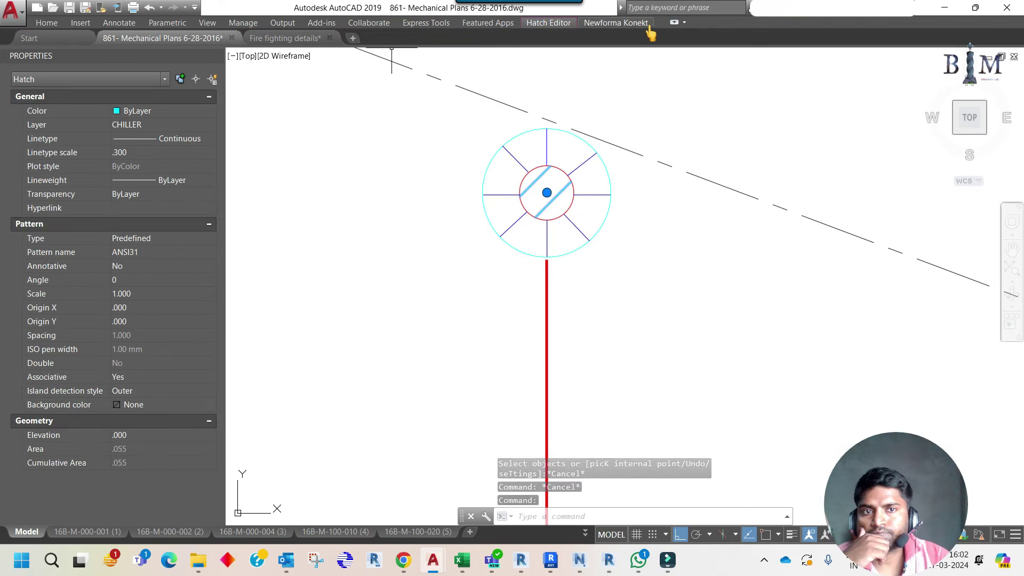
left_click(674, 23)
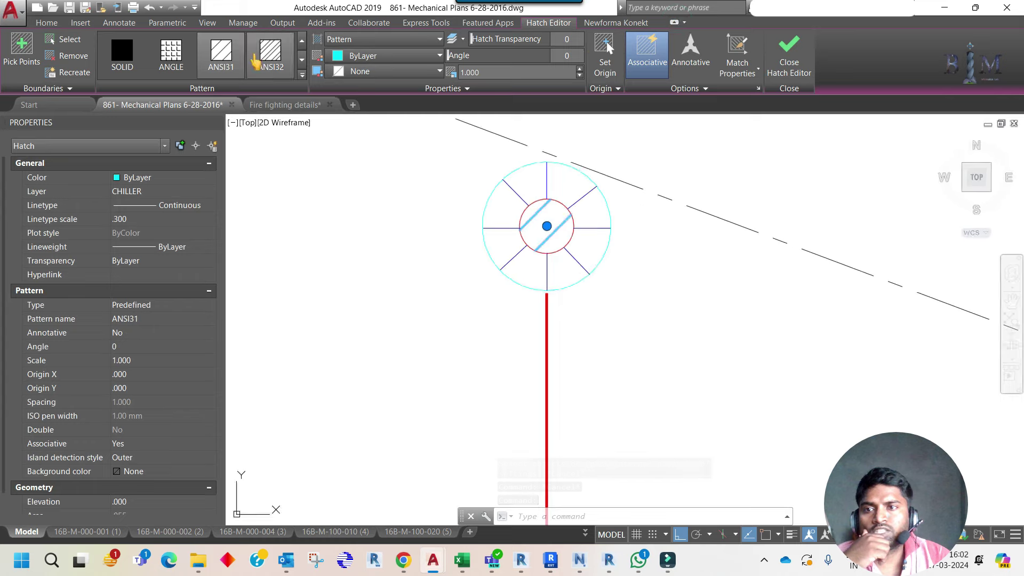
left_click(126, 60)
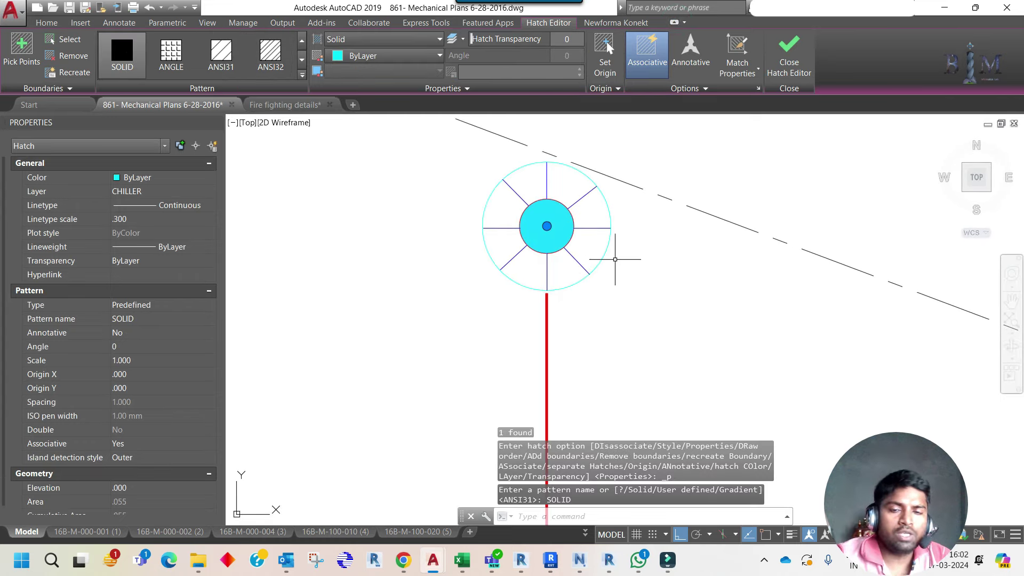
key("Escape")
key("Escape")
Copy the whole filled sprinkler symbol to the neighbouring branch on the left
scroll(466, 258, "down", 5)
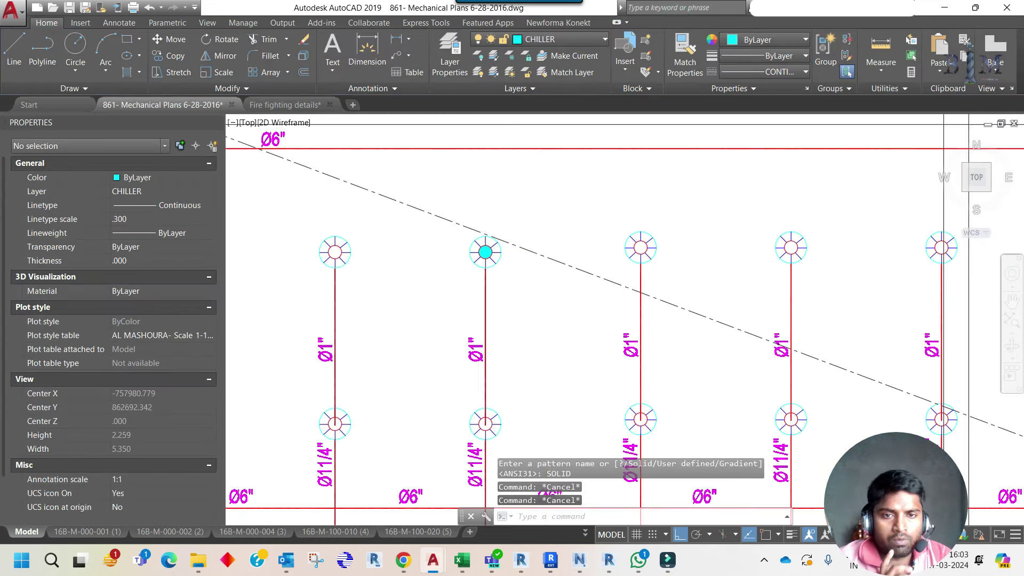
scroll(486, 269, "up", 2)
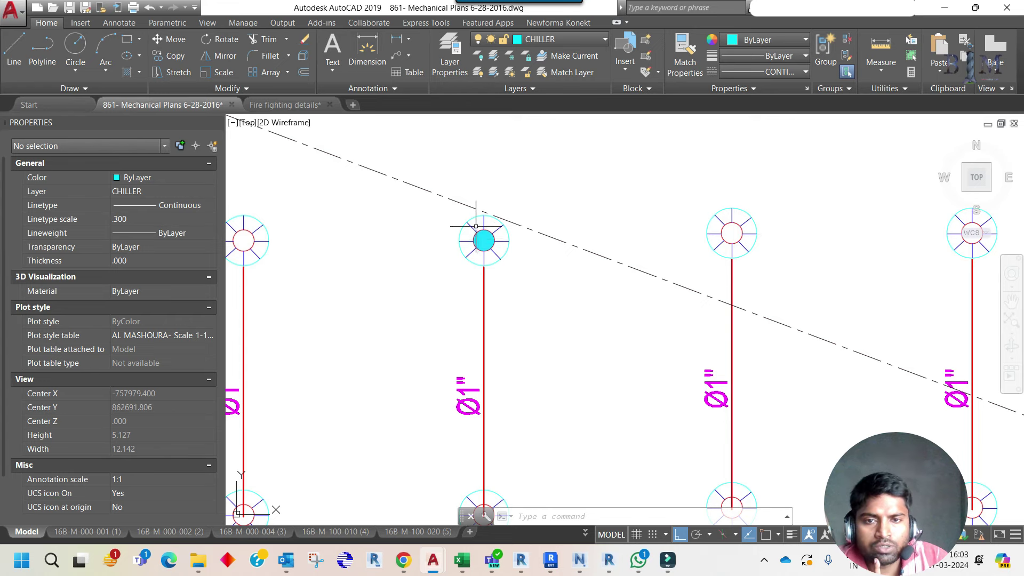
scroll(496, 230, "up", 5)
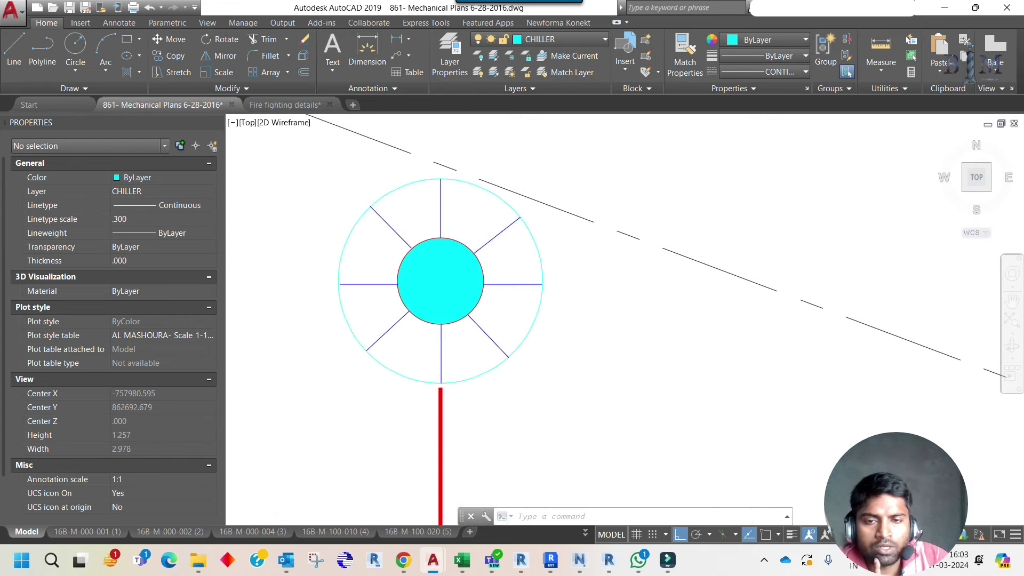
scroll(496, 242, "down", 5)
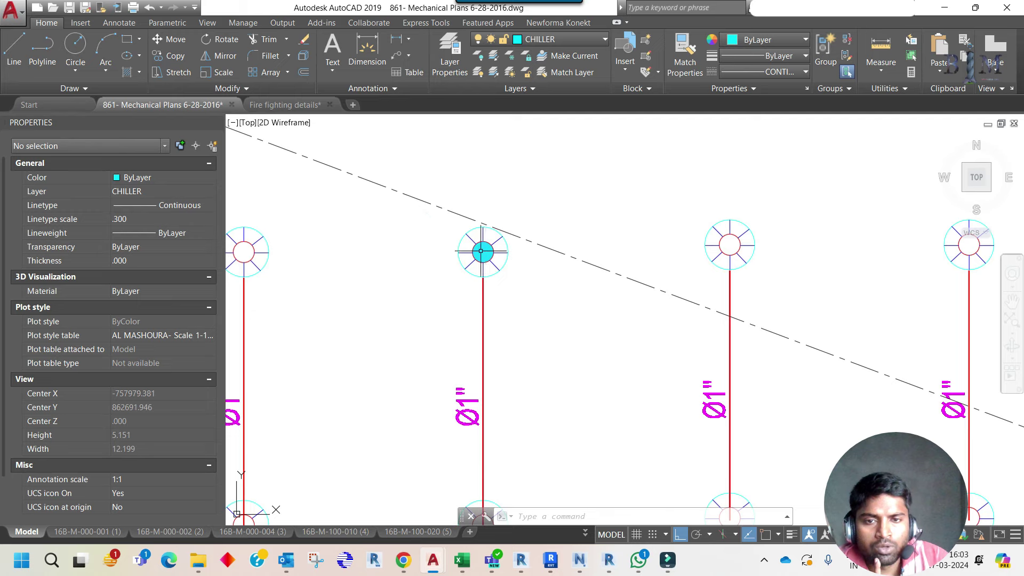
left_click(443, 187)
left_click(518, 287)
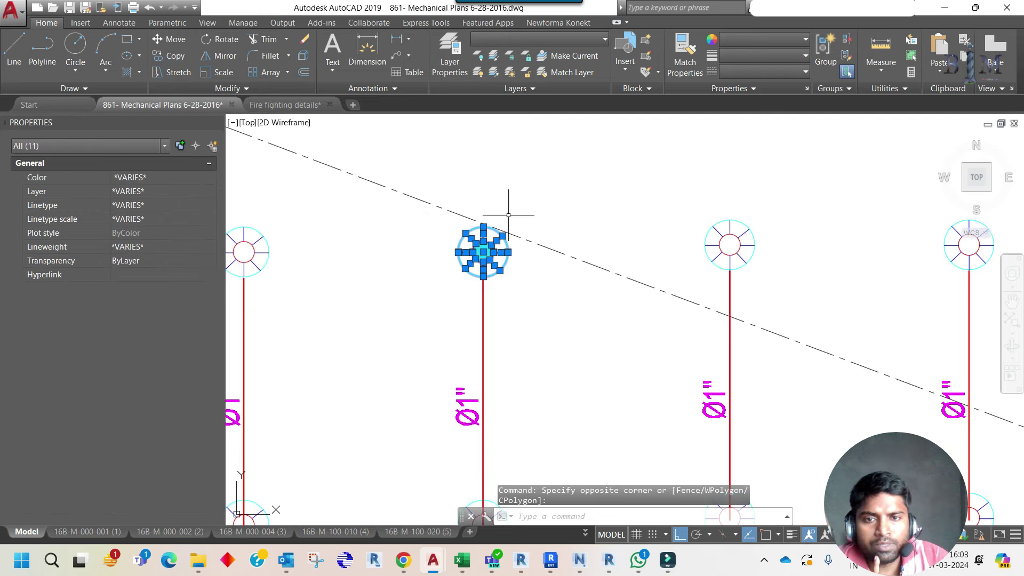
type("co")
key("Return")
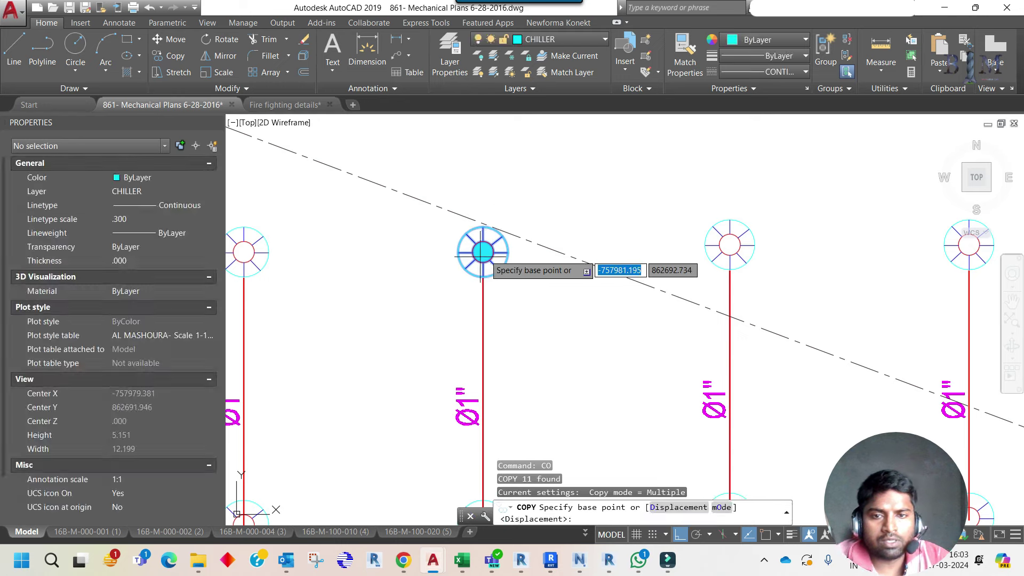
left_click(484, 252)
key("Escape")
Erase the copy's four diagonal spokes
scroll(368, 243, "up", 2)
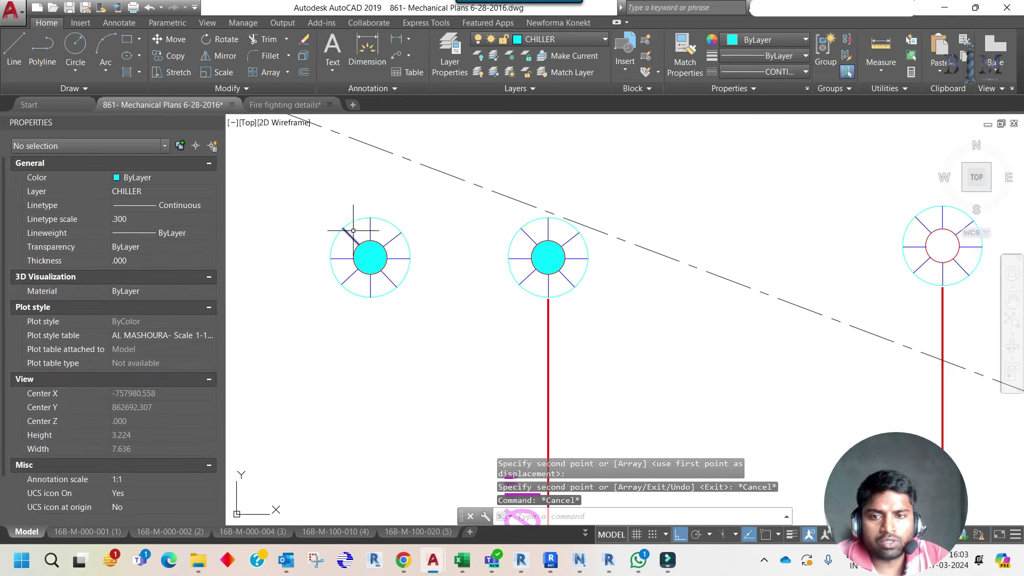
left_click(352, 232)
left_click(351, 248)
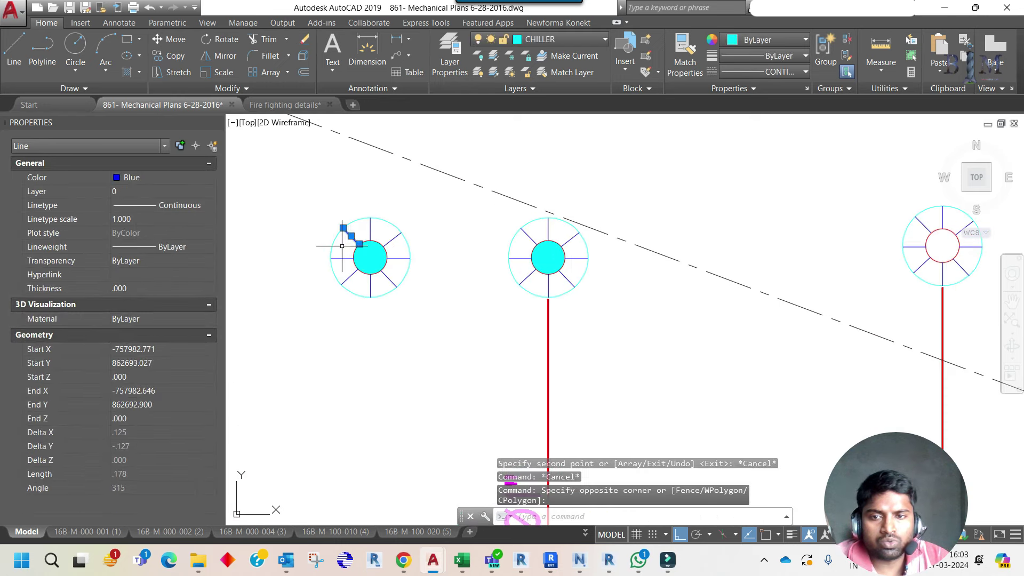
scroll(358, 277, "up", 4)
left_click(314, 243)
left_click(368, 296)
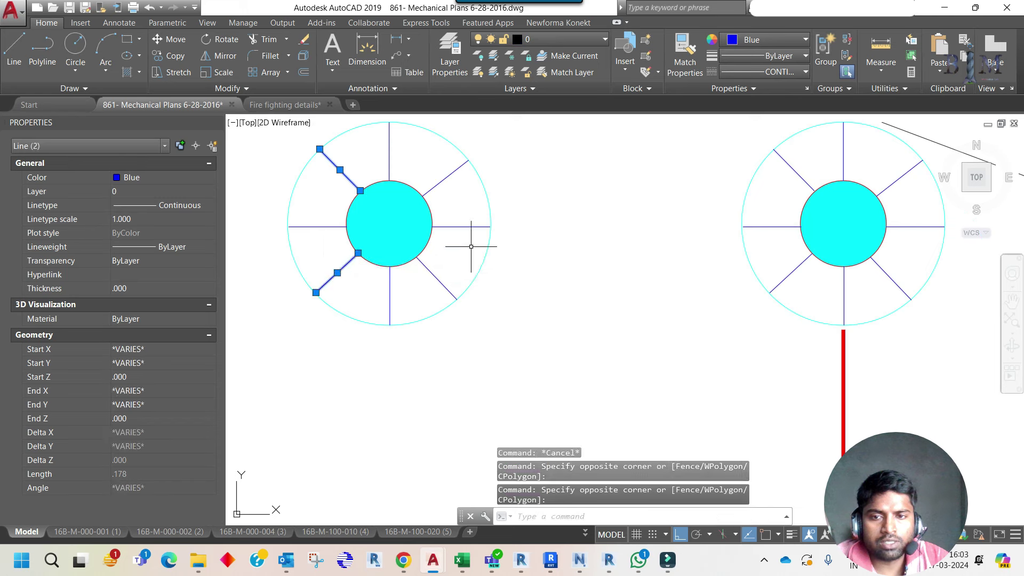
left_click(462, 251)
left_click(437, 276)
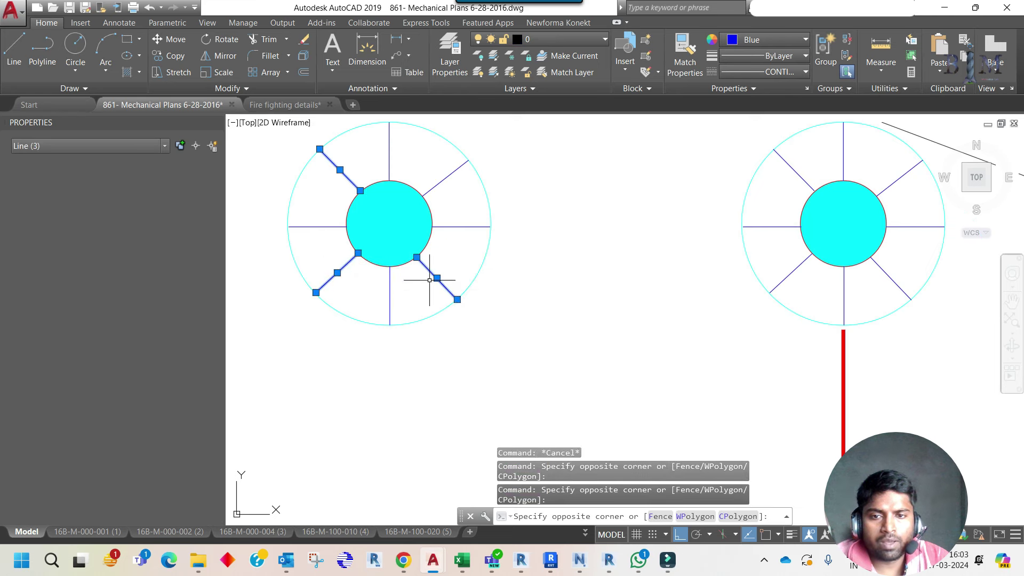
left_click(453, 206)
left_click(424, 160)
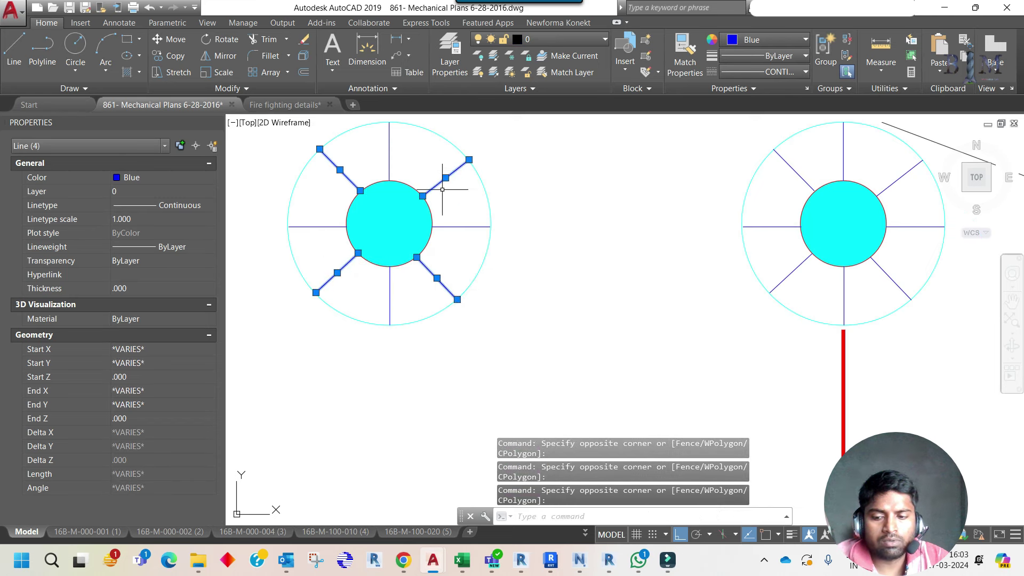
type("e")
key("Return")
scroll(447, 267, "down", 3)
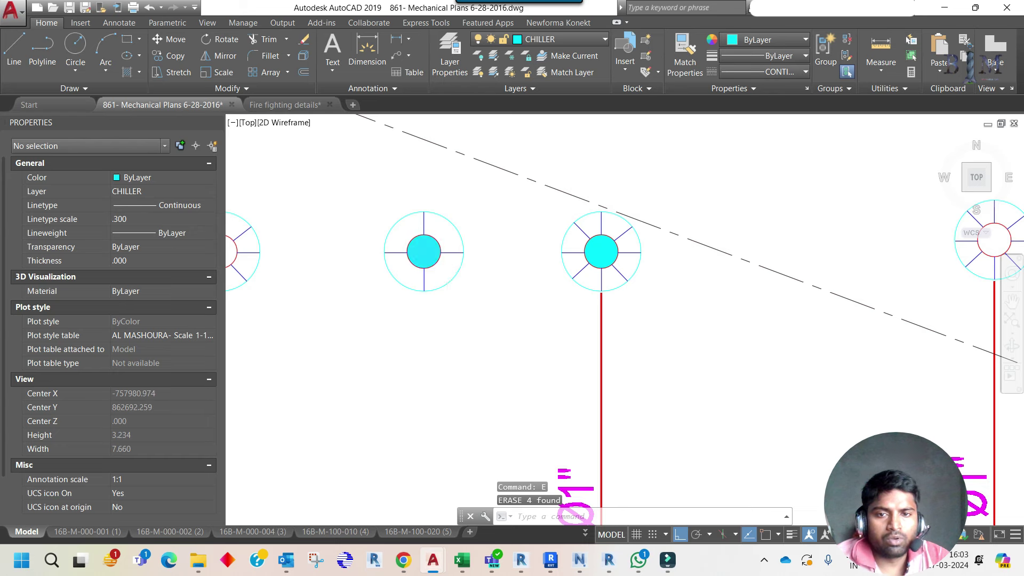
scroll(428, 257, "down", 2)
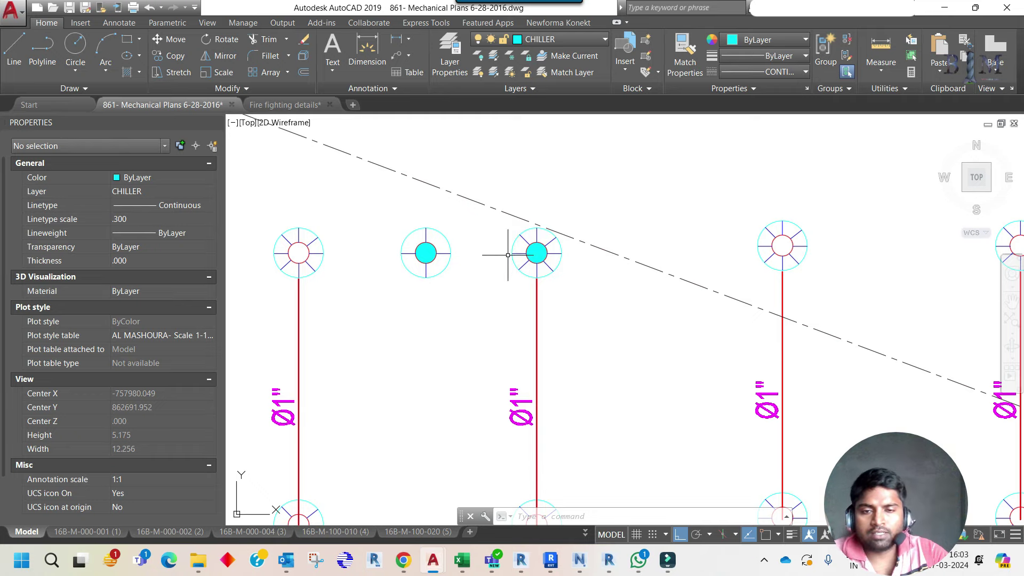
Review the upright/pendent sprinkler detail in Fire fighting details, then return to Mechanical Plans
scroll(503, 191, "down", 8)
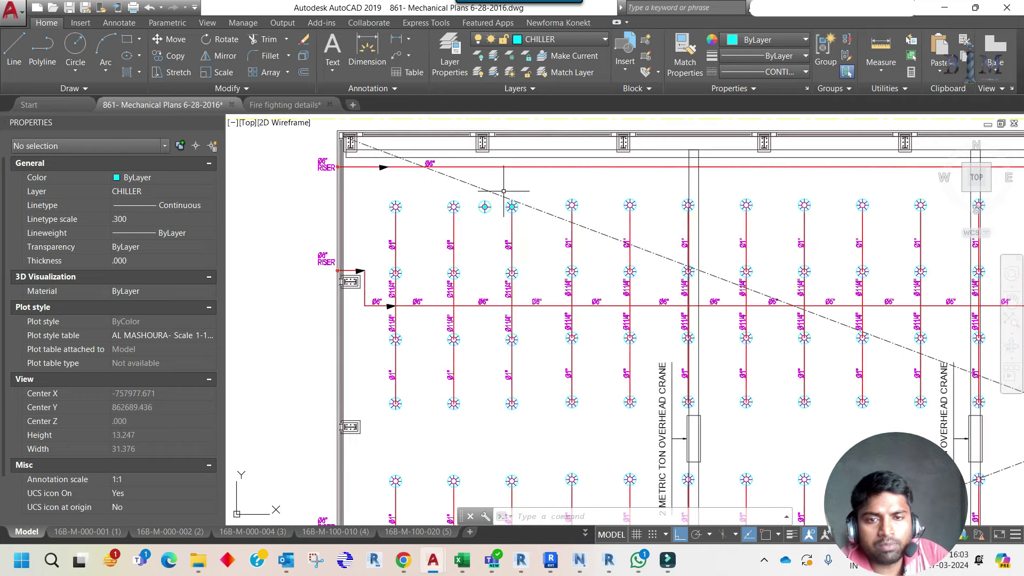
scroll(505, 196, "up", 4)
scroll(510, 218, "up", 2)
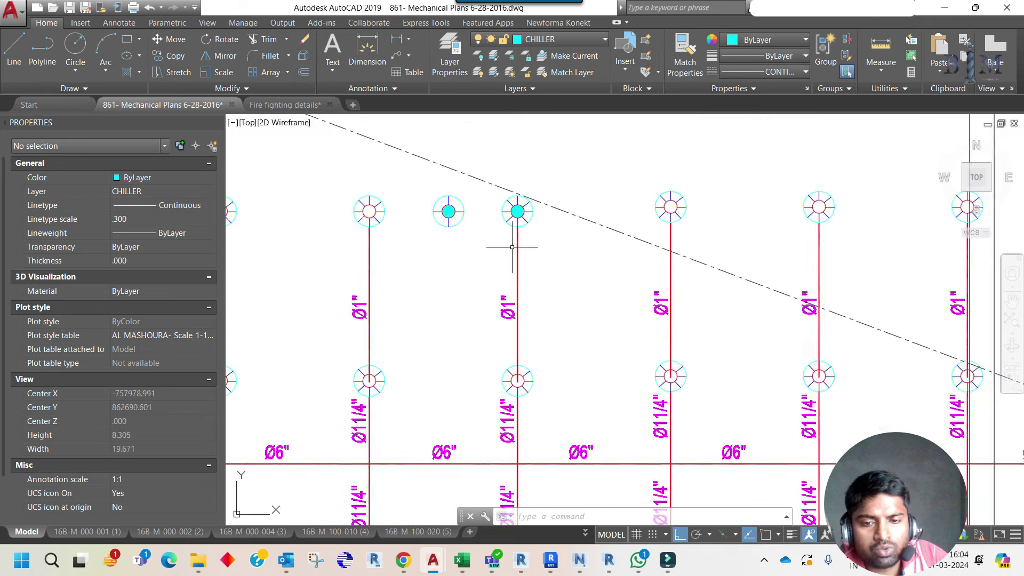
left_click(271, 103)
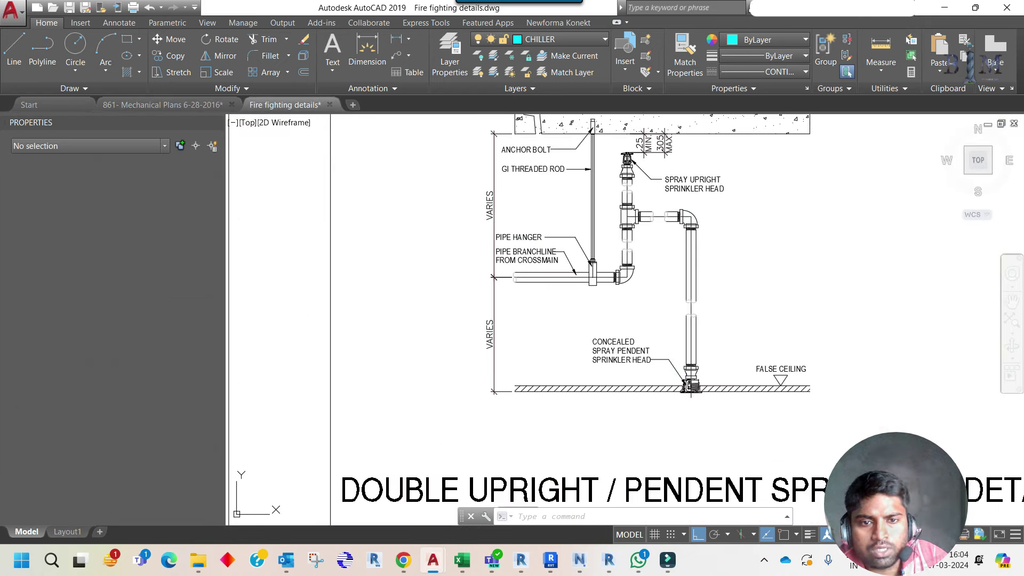
scroll(849, 274, "down", 2)
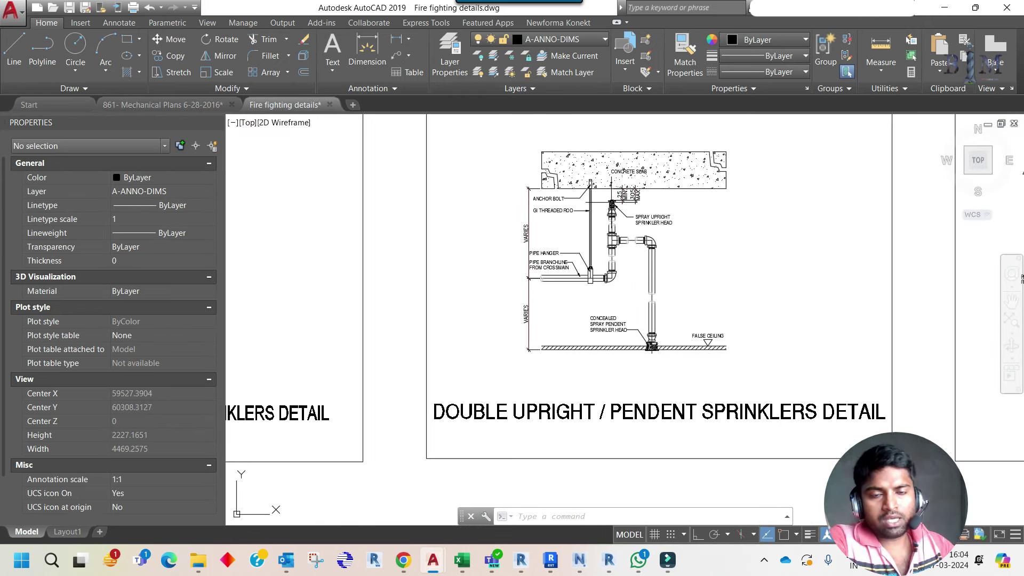
scroll(611, 201, "up", 2)
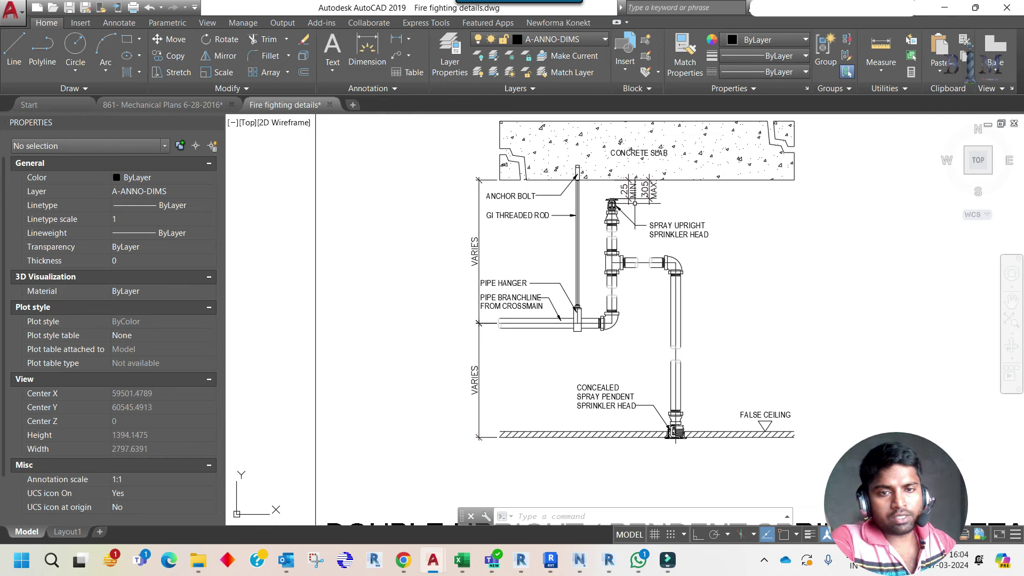
left_click(163, 104)
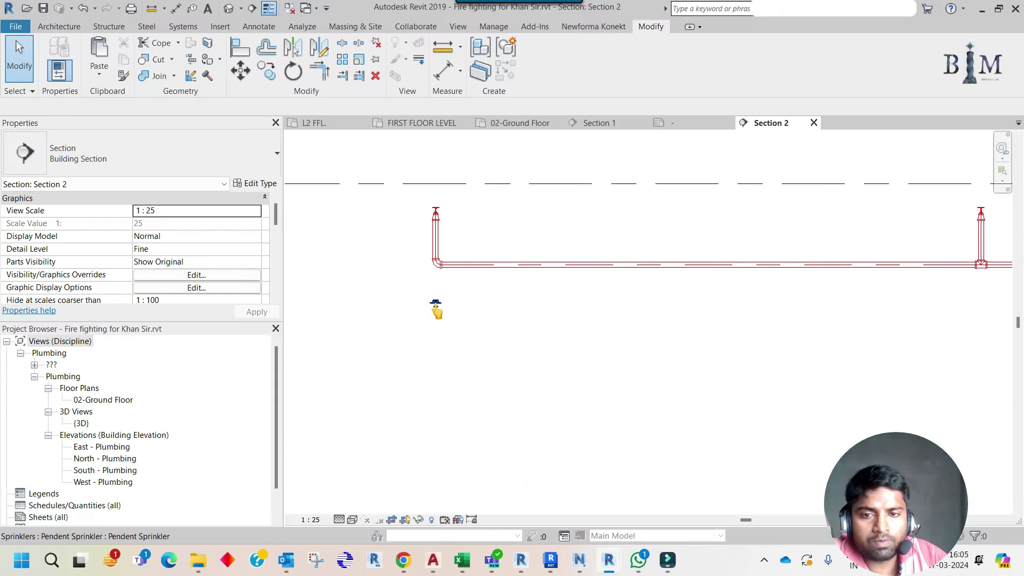
Copy the vertical riser pipe down below the branch onto the pendent sprinkler with CO
scroll(434, 283, "up", 2)
scroll(434, 269, "up", 1)
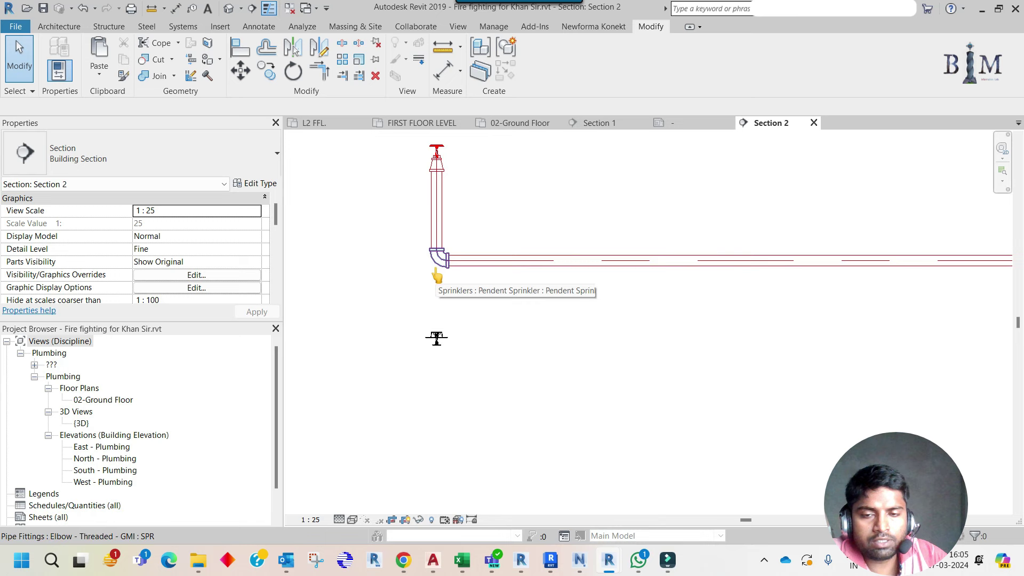
left_click(434, 238)
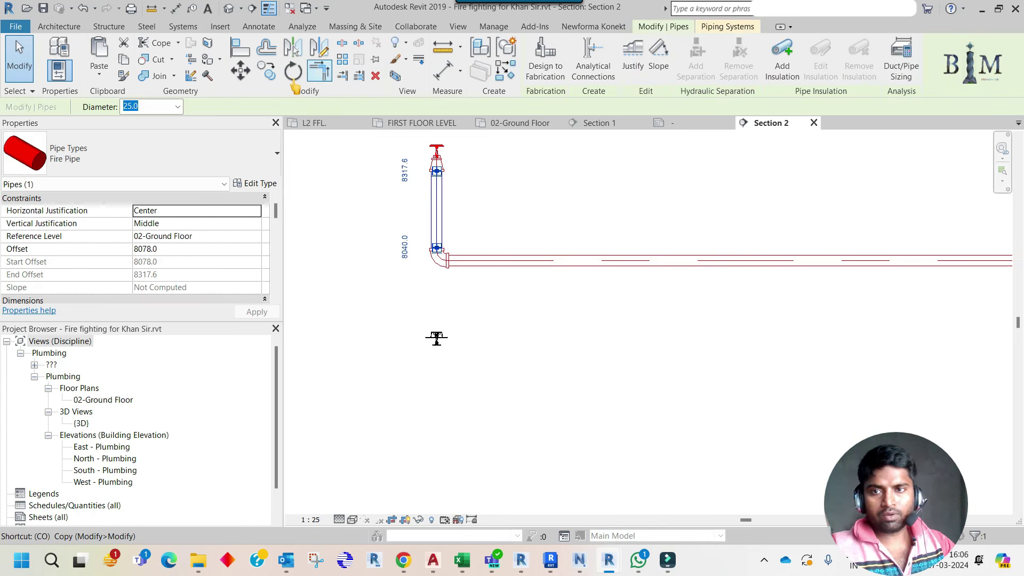
key("c")
key("o")
left_click(436, 203)
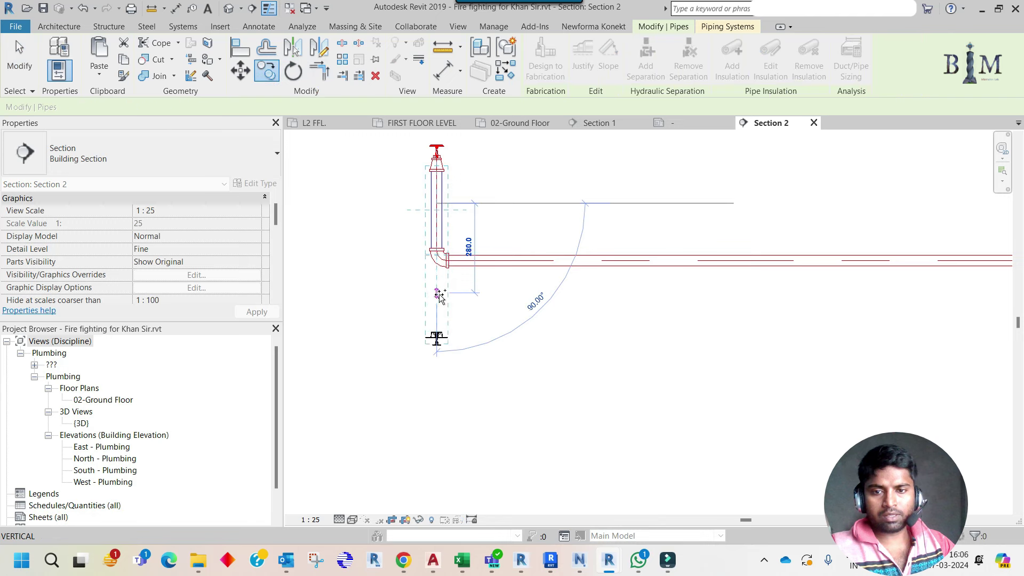
left_click(437, 295)
scroll(442, 352, "up", 3)
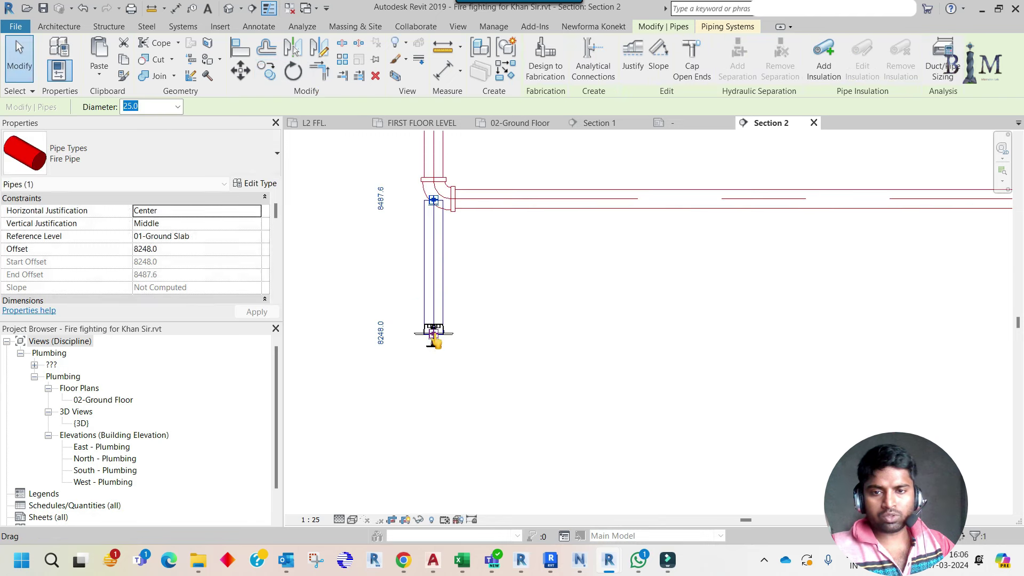
left_click(490, 310)
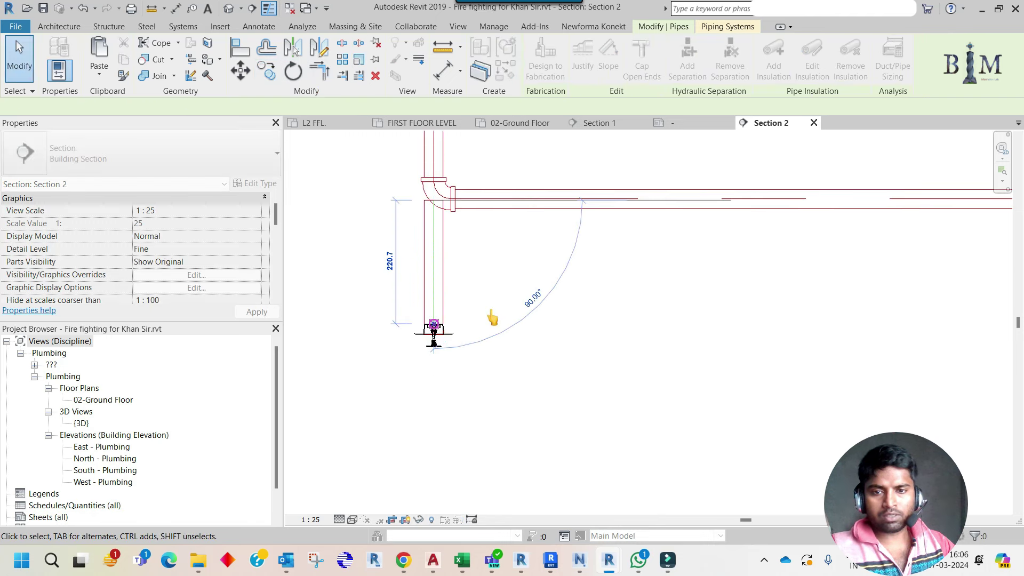
key("Escape")
scroll(505, 352, "down", 1)
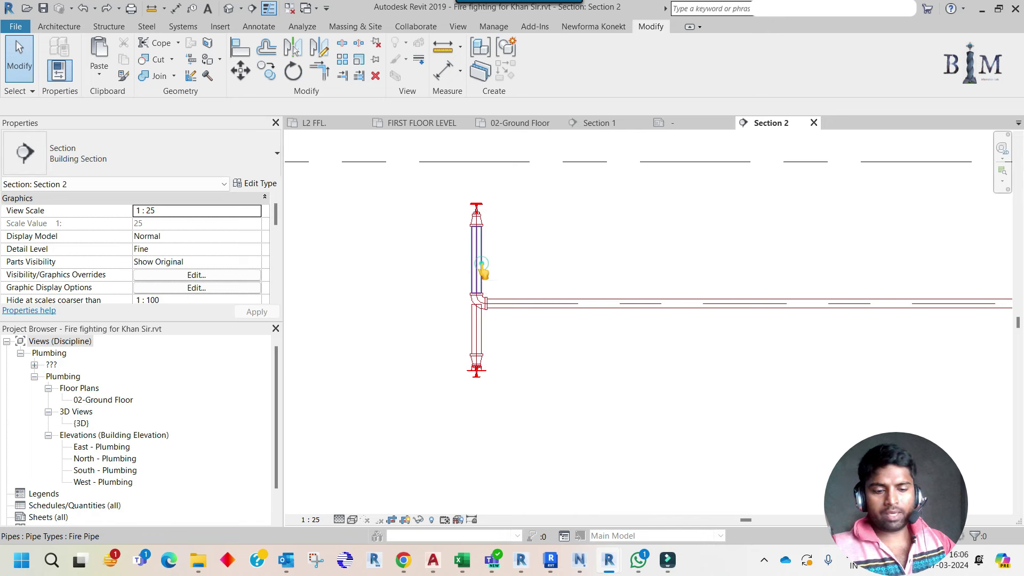
Shift the upper riser slightly right and bring up the lower pipe's context menu
left_click(482, 267)
key("Right")
key("Right")
key("Right")
key("Right")
key("Right")
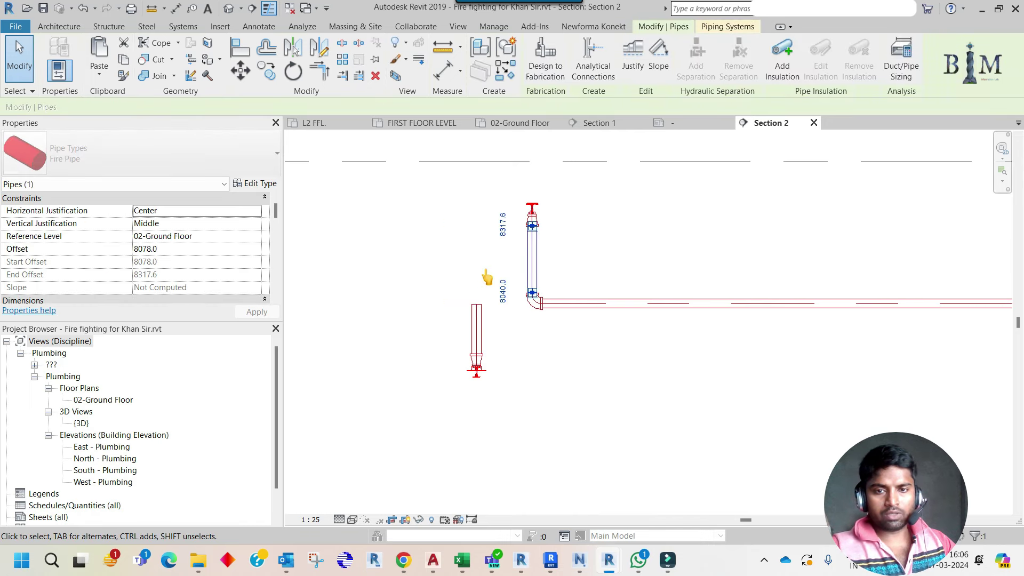
left_click(478, 320)
right_click(475, 309)
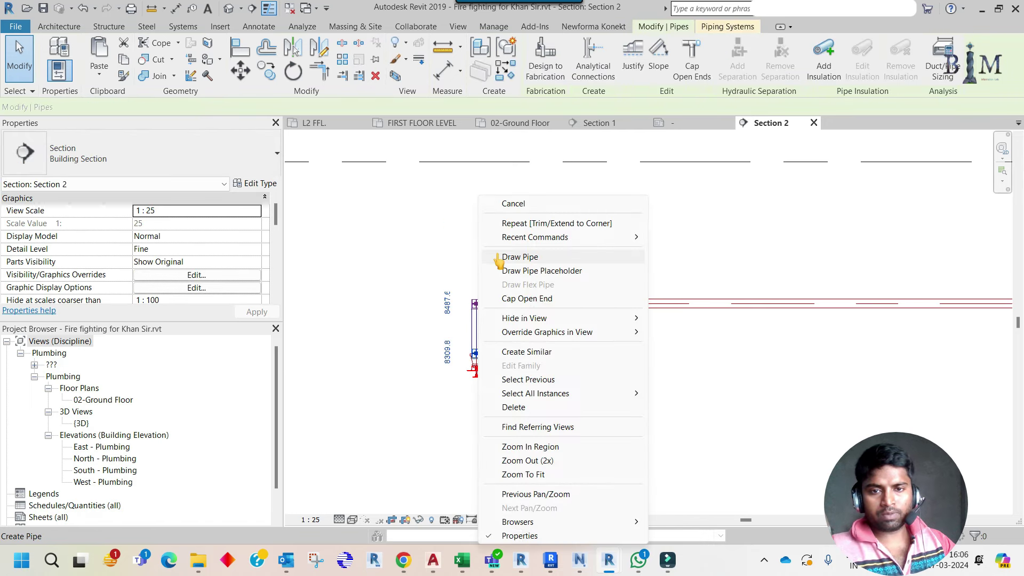
Draw a short horizontal pipe with an elbow from the lower pipe's end
left_click(512, 257)
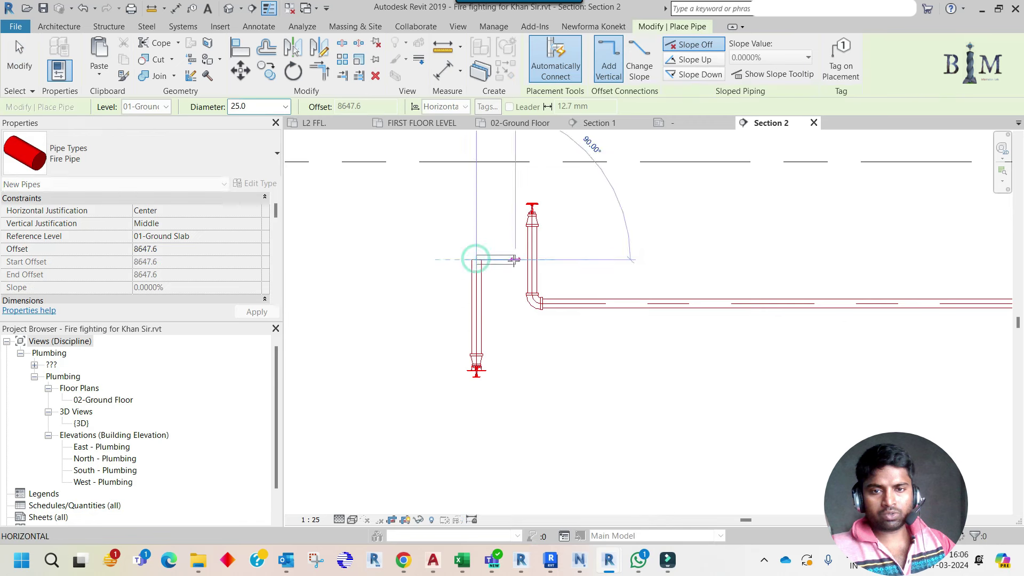
left_click(513, 259)
key("Escape")
key("Escape")
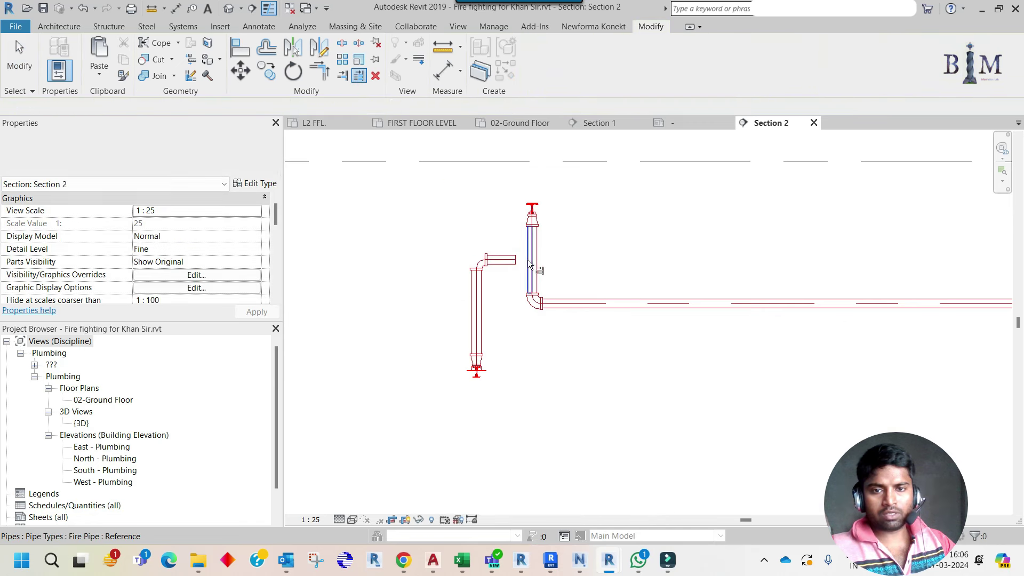
scroll(403, 274, "down", 2)
scroll(403, 274, "down", 2)
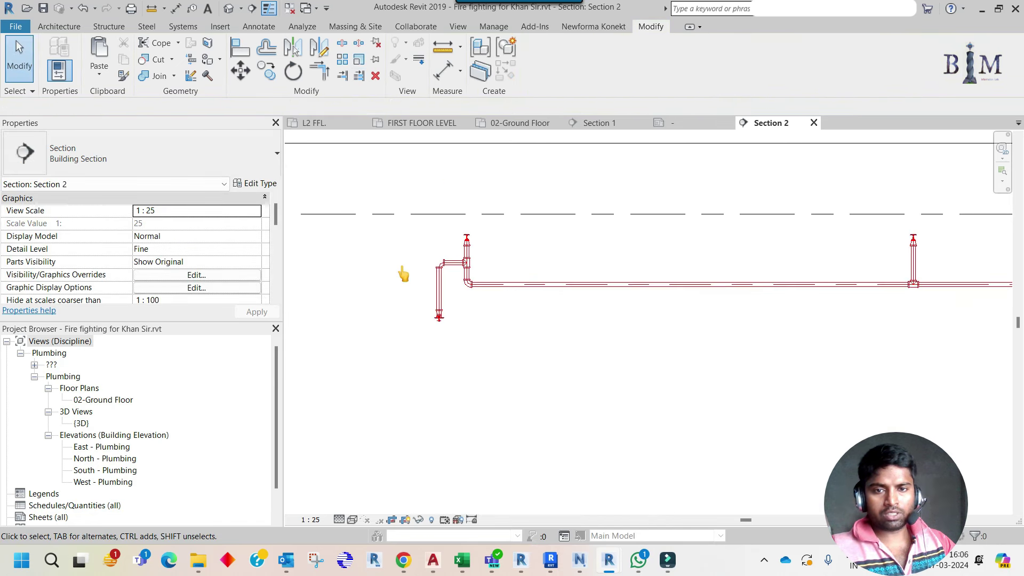
scroll(404, 274, "down", 1)
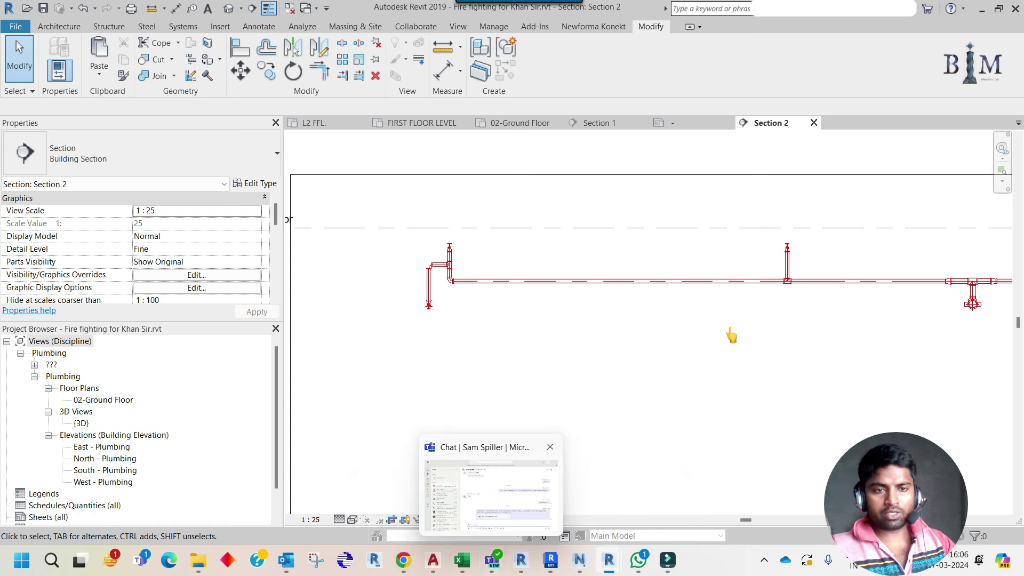
Select the section's crop boundary and pan so the whole pipe run is in view
middle_click_drag(729, 336, 707, 337)
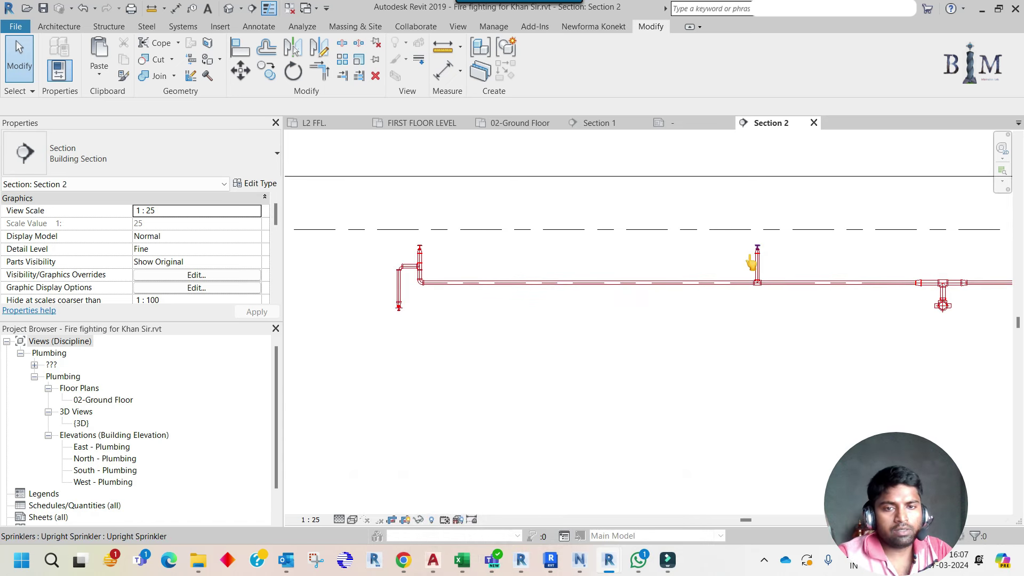
scroll(674, 293, "down", 2)
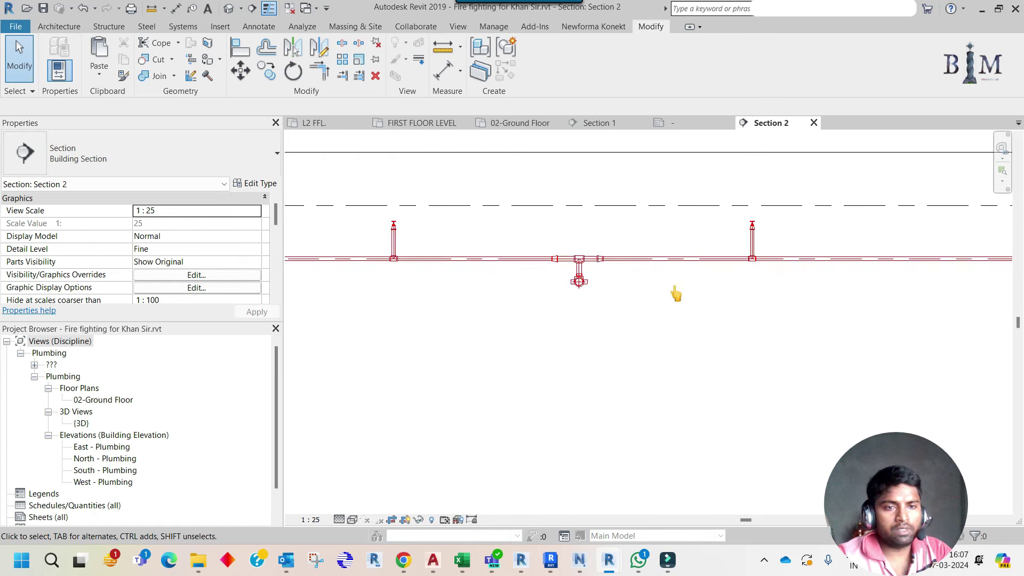
scroll(653, 297, "down", 1)
left_click(859, 303)
scroll(859, 303, "down", 2)
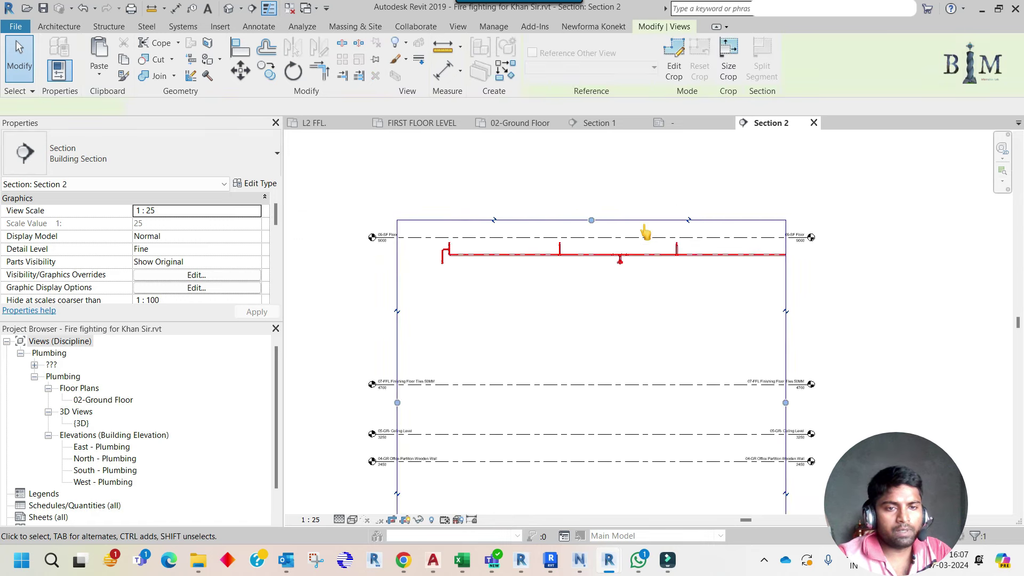
scroll(750, 359, "down", 2)
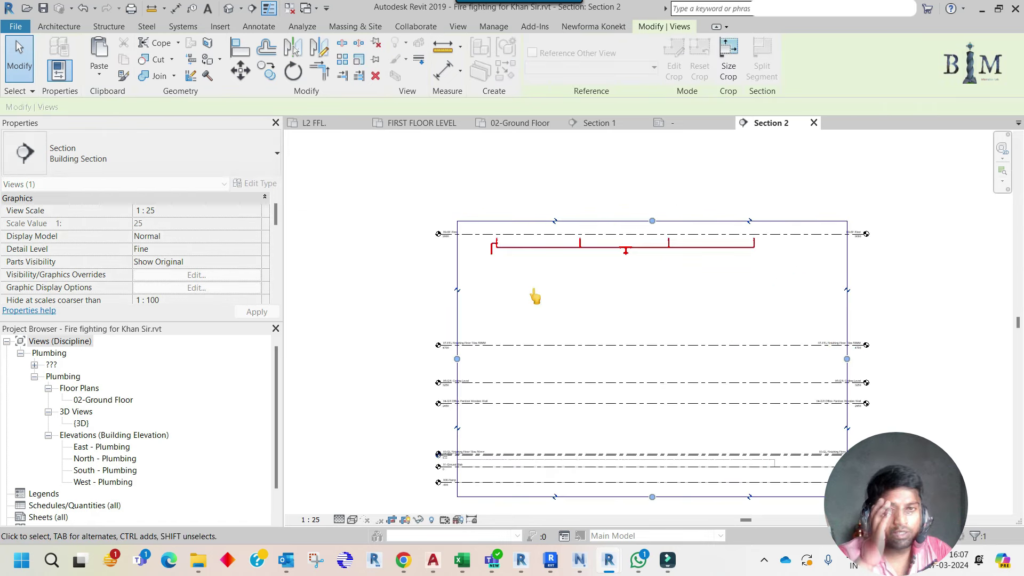
scroll(539, 278, "up", 3)
middle_click_drag(637, 266, 680, 266)
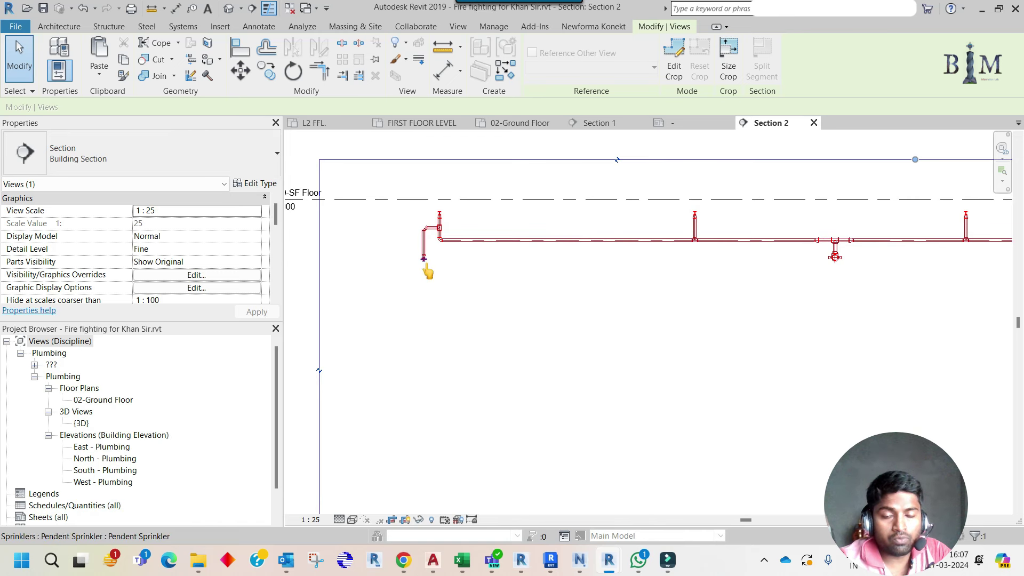
key("Escape")
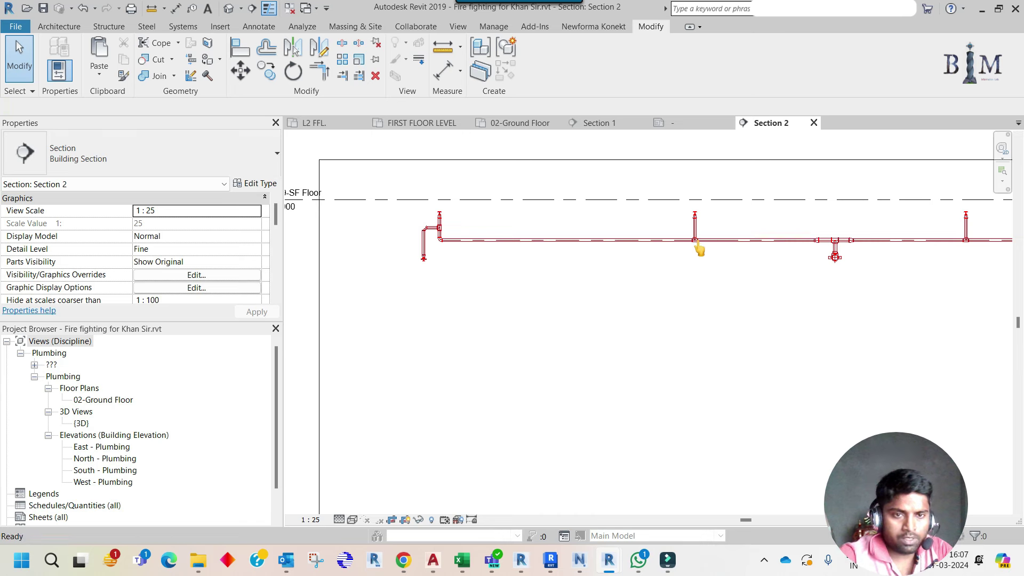
Zoom in on the pipe run and inspect the elbow fitting at the left riser
scroll(702, 248, "up", 1)
middle_click_drag(703, 248, 723, 283)
scroll(677, 288, "down", 1)
scroll(642, 286, "down", 1)
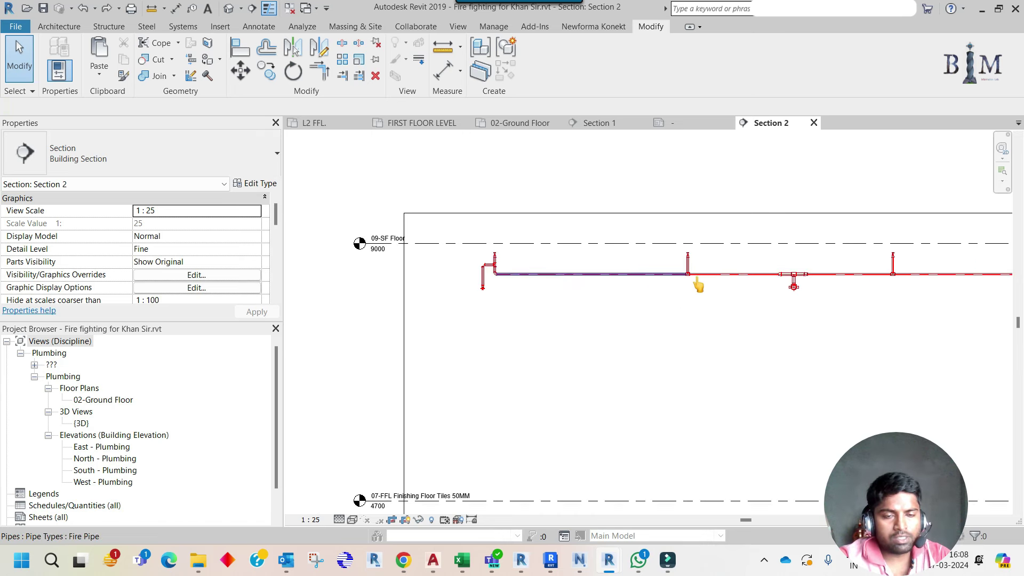
scroll(464, 288, "up", 1)
scroll(467, 282, "up", 3)
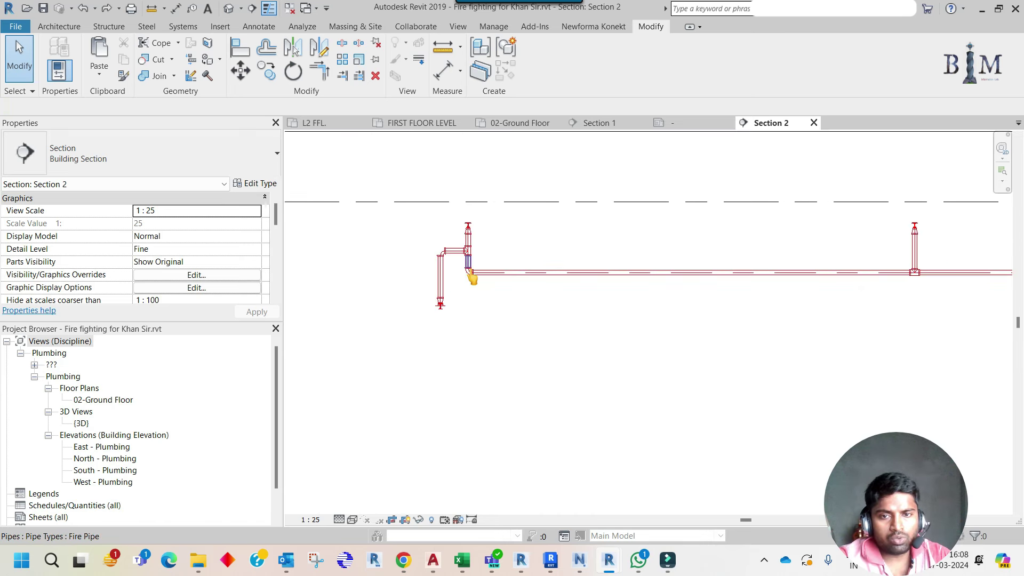
left_click(469, 285)
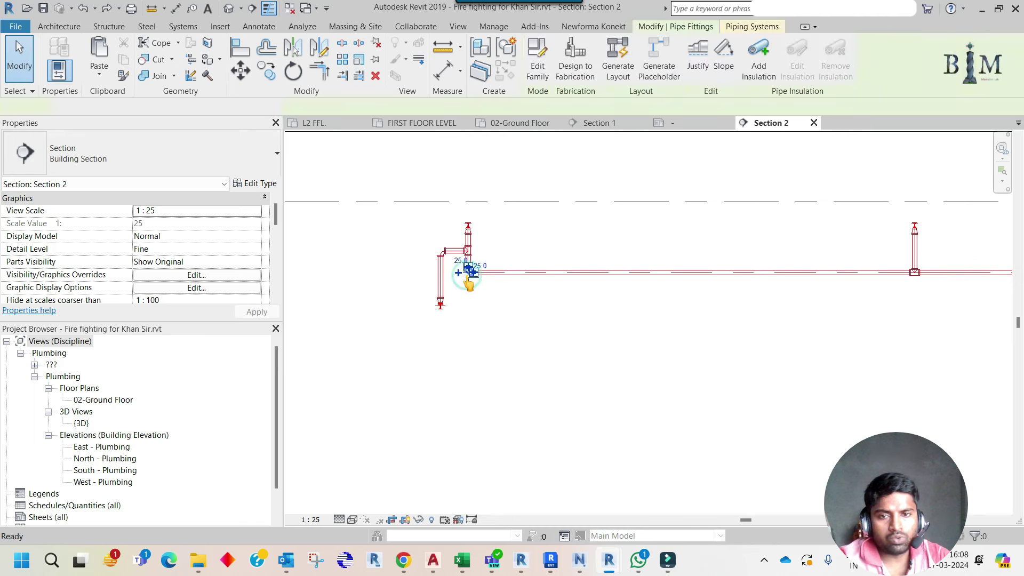
left_click(457, 292)
scroll(457, 291, "down", 2)
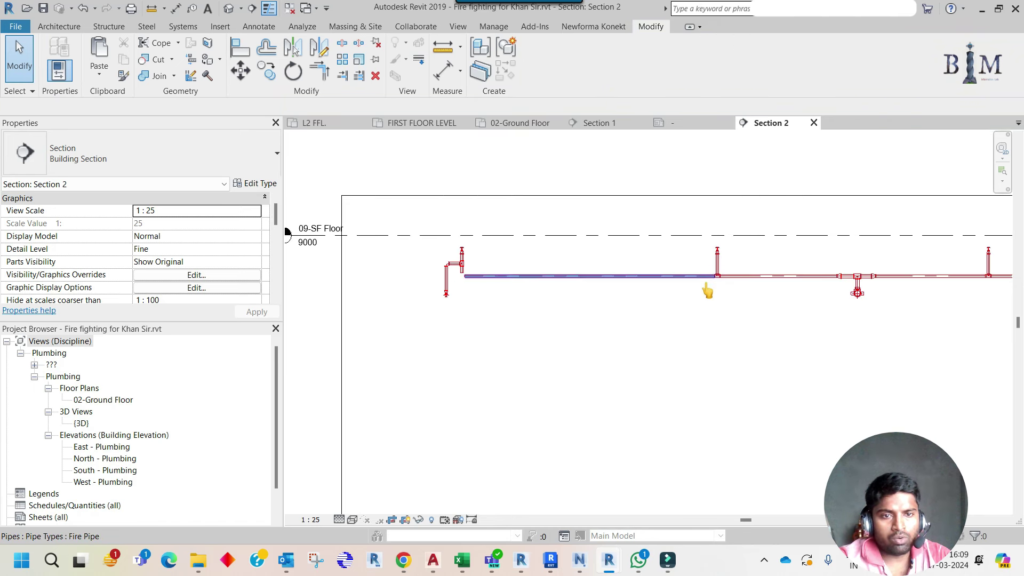
scroll(726, 286, "up", 1)
scroll(725, 277, "up", 2)
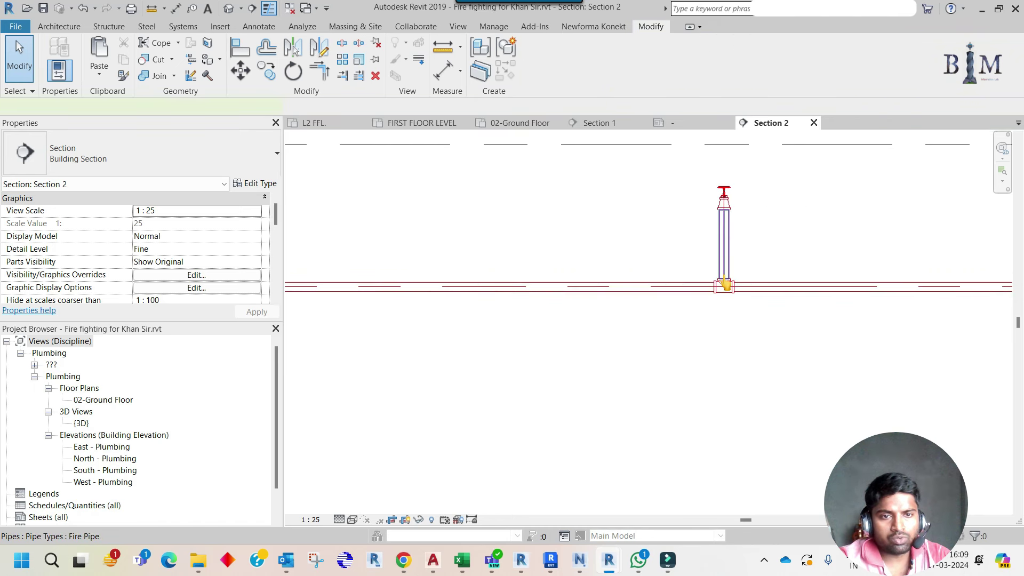
Inspect the tee at the sprinkler riser and the pipes on either side
left_click(724, 284)
left_click(597, 288)
scroll(571, 294, "down", 1)
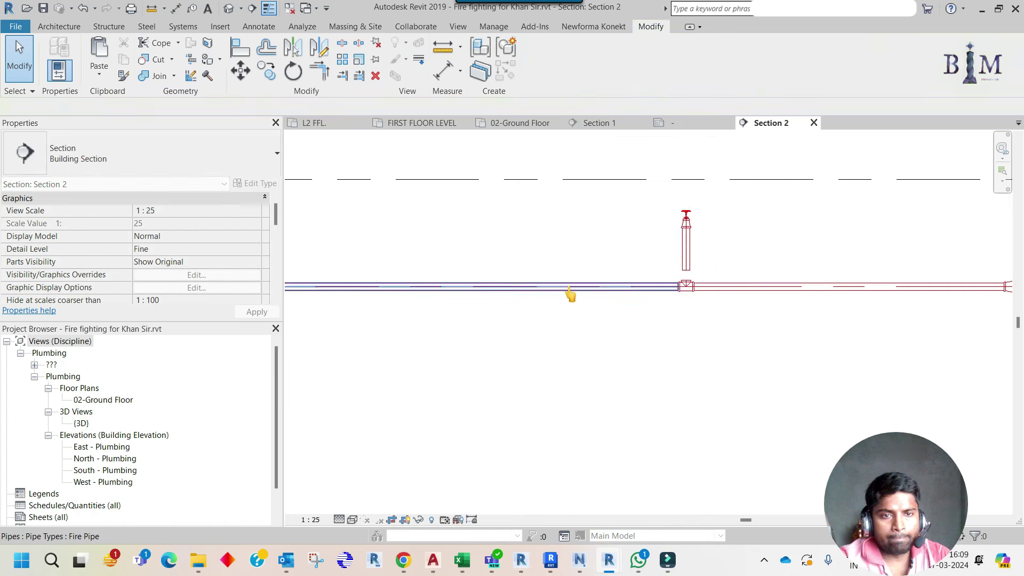
scroll(571, 295, "down", 2)
mouse_move(742, 313)
middle_mouse_down()
mouse_move(703, 298)
mouse_move(764, 308)
mouse_move(587, 315)
middle_mouse_up()
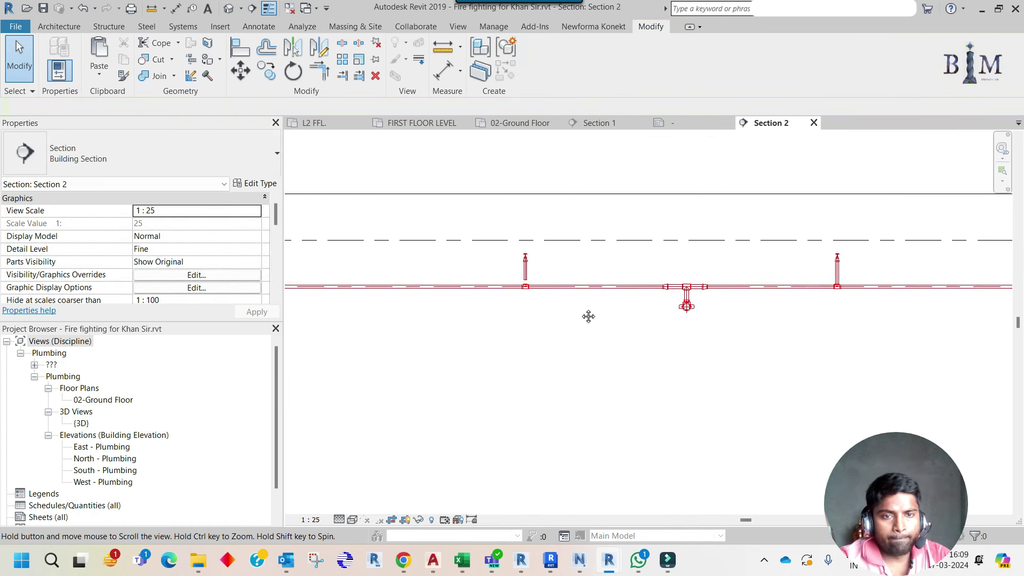
scroll(844, 295, "up", 1)
left_click(773, 305)
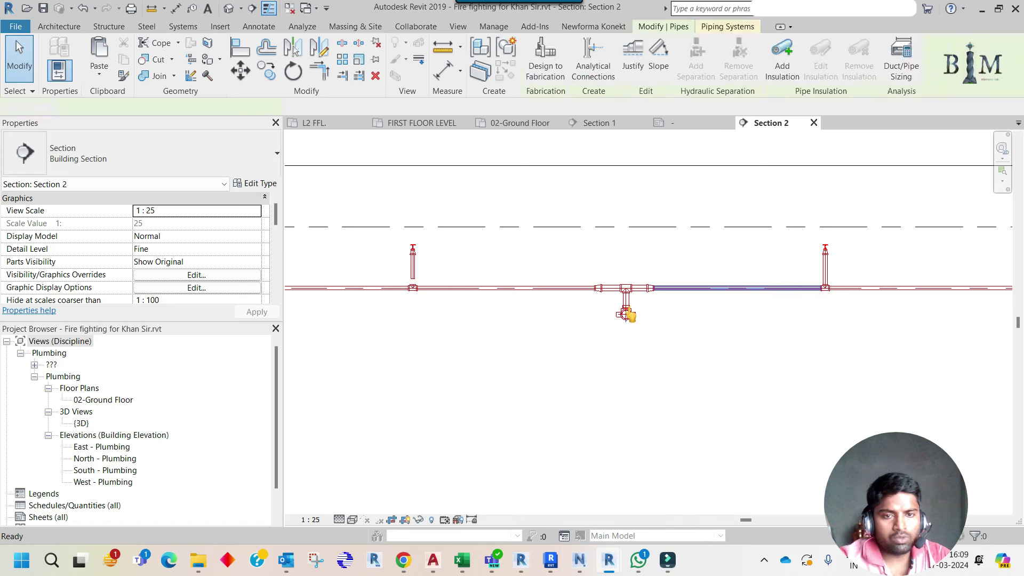
key("Escape")
Delete the surplus right-hand pipe run and pan to the remaining branch
scroll(768, 308, "down", 1)
scroll(762, 309, "down", 1)
left_click(760, 310)
key("Delete")
middle_click_drag(496, 311, 627, 301)
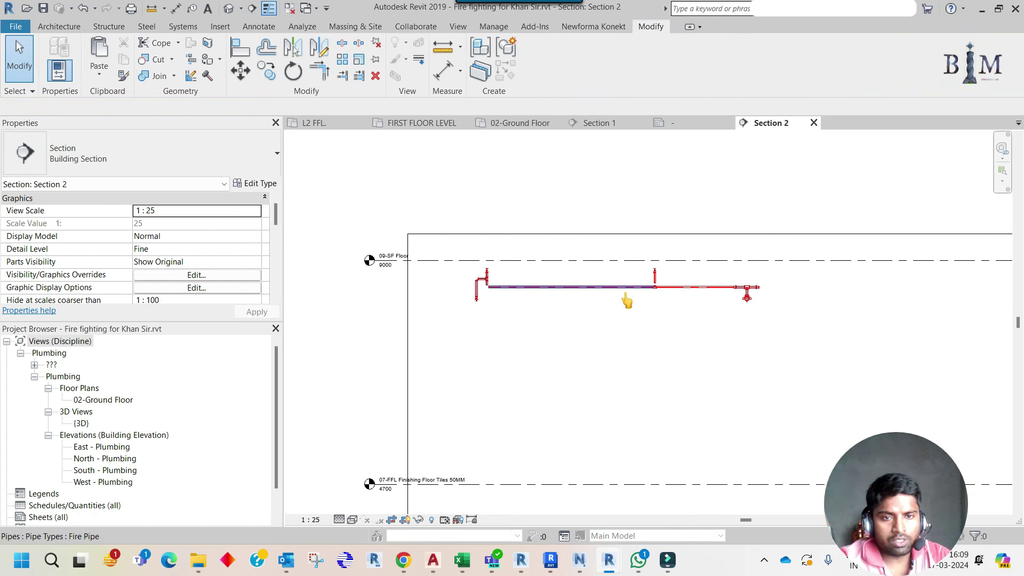
scroll(626, 302, "up", 2)
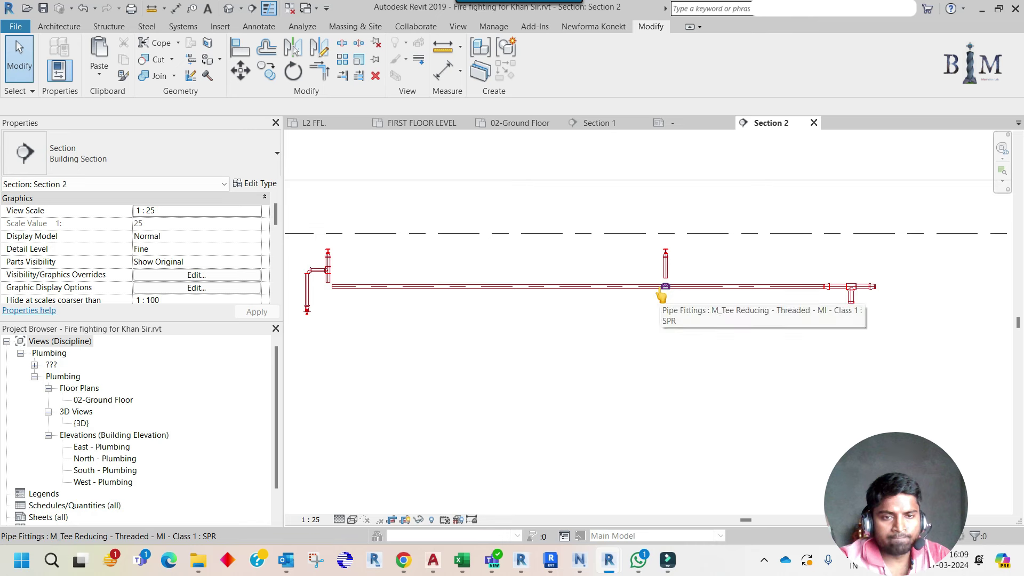
On 02-Ground Floor, nudge the vertical 25ø riser left so the spacing reads 300
left_click(509, 128)
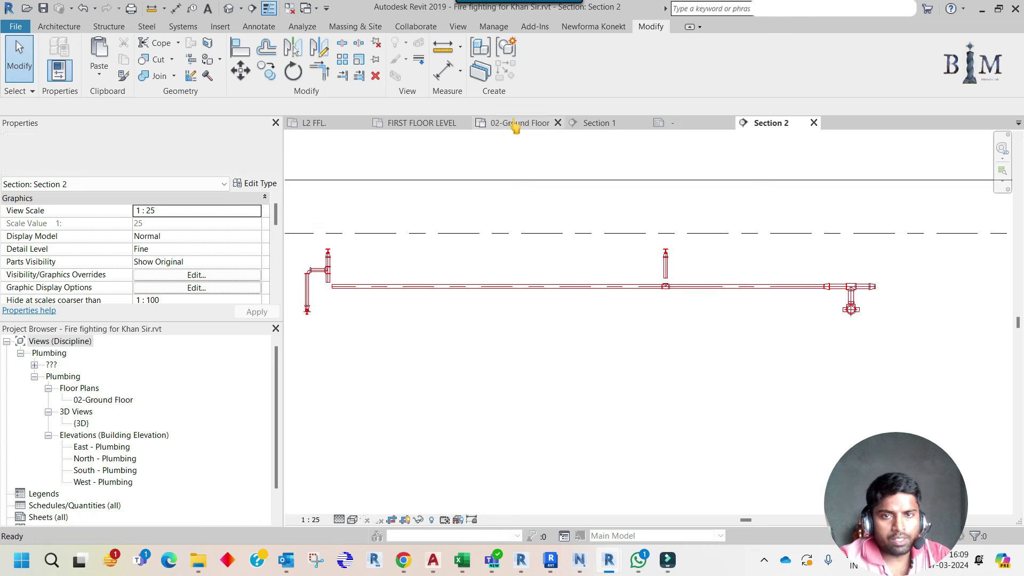
scroll(586, 270, "up", 2)
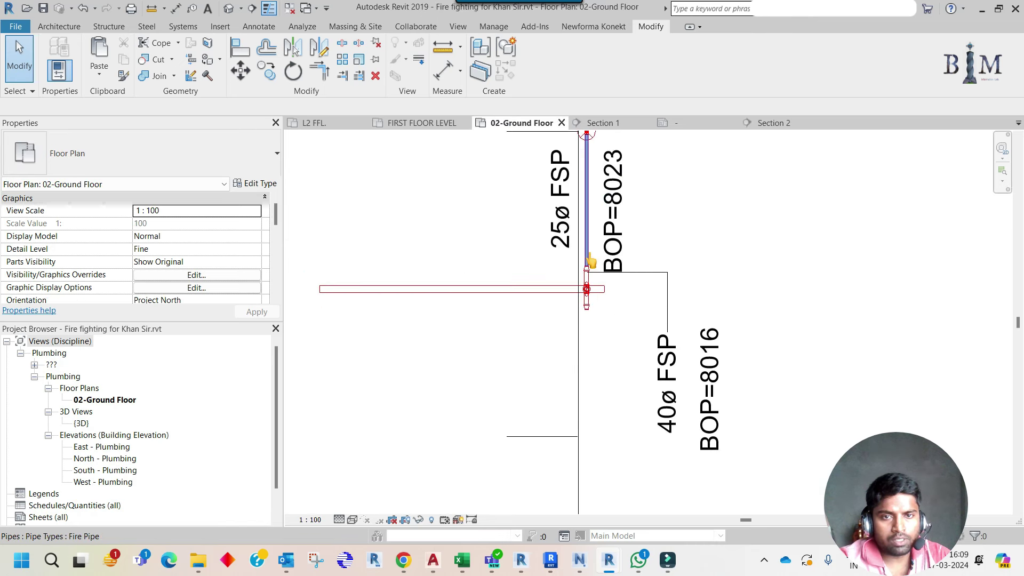
left_click(608, 263)
middle_click_drag(608, 263, 612, 382)
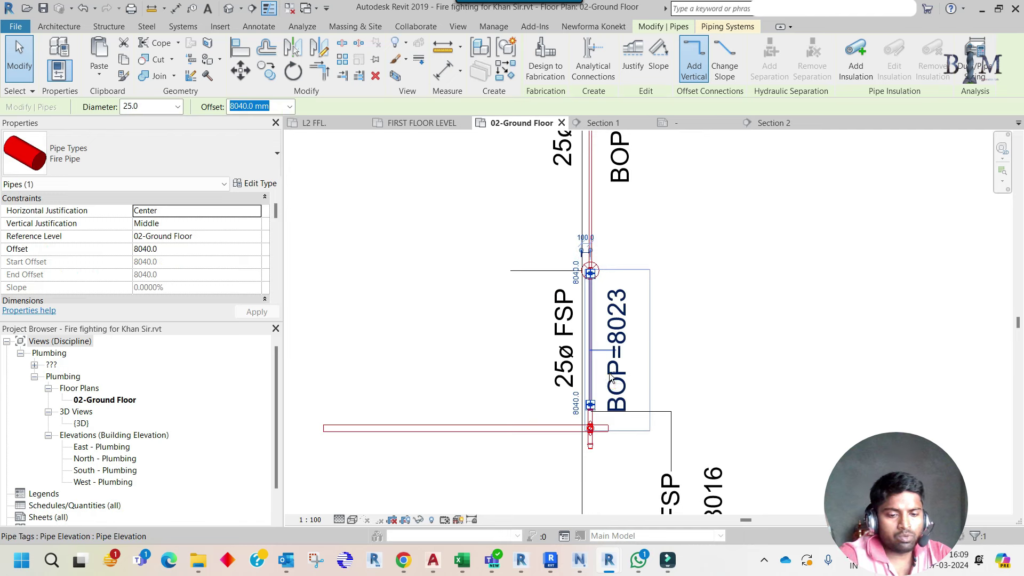
key("Left")
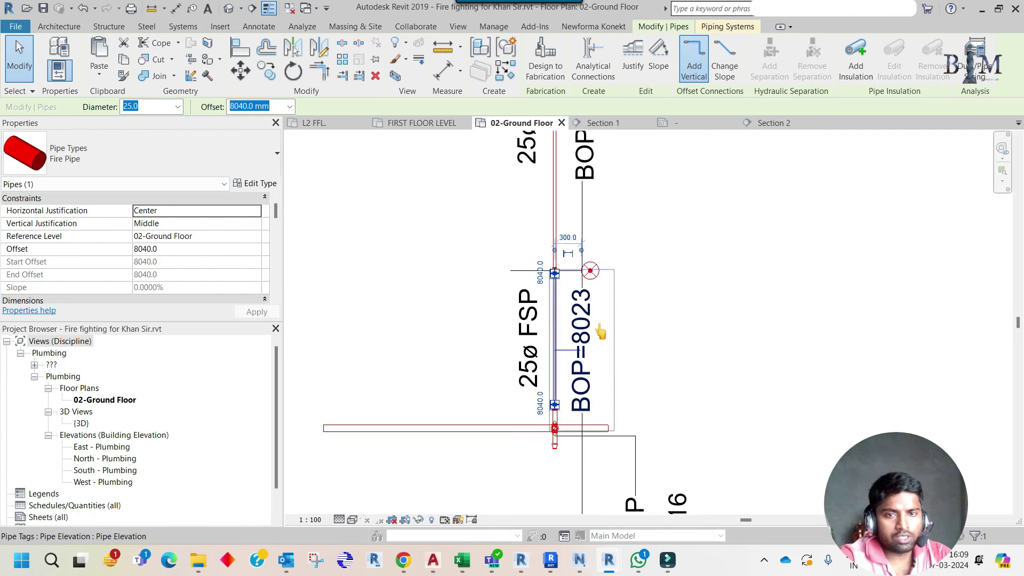
scroll(601, 332, "down", 2)
key("Escape")
Select the sprinkler branch pipework with the pendent sprinkler and remaining fittings
middle_click_drag(600, 160, 605, 255)
scroll(604, 254, "up", 3)
scroll(603, 280, "up", 2)
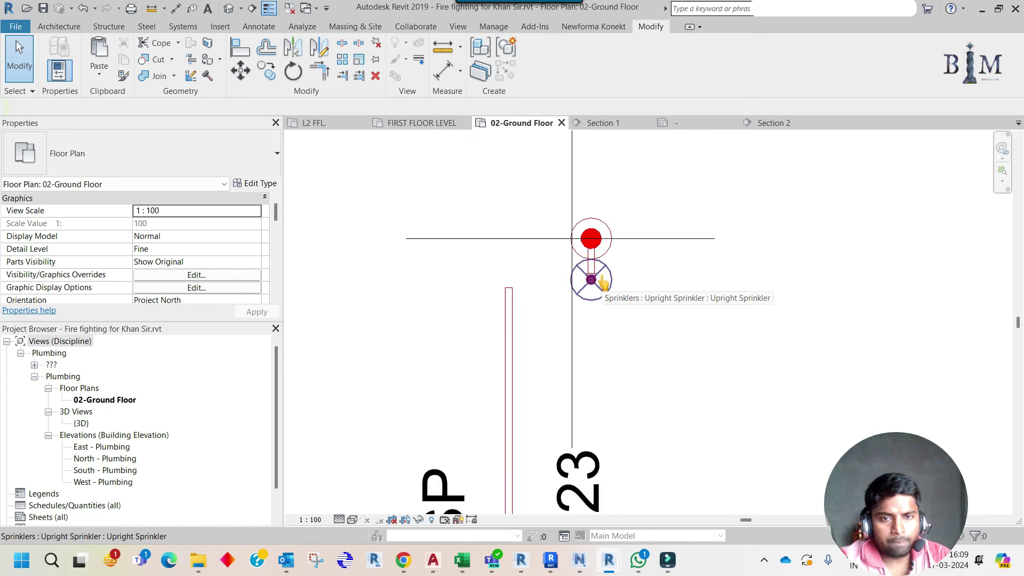
key("Tab")
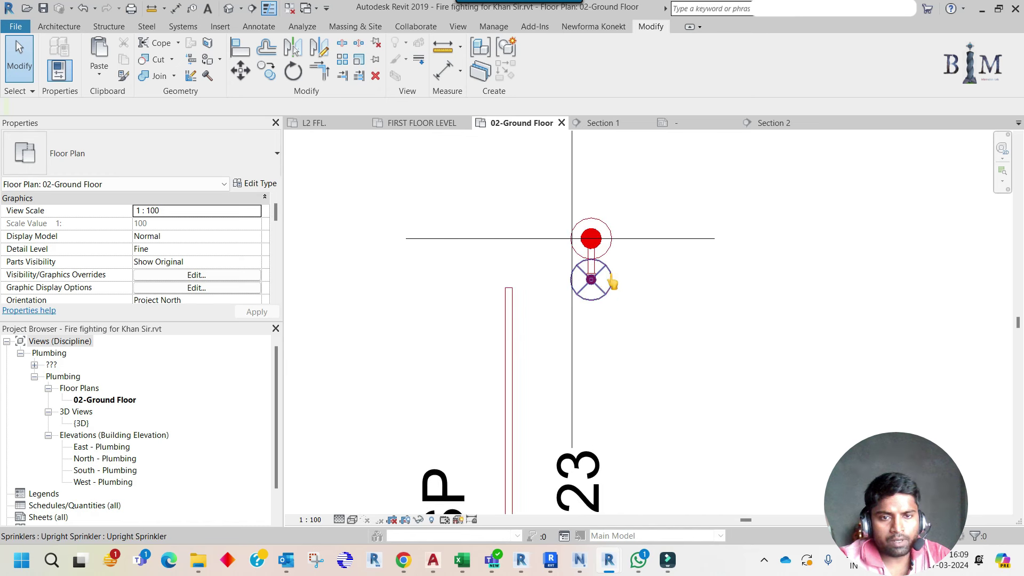
left_click(592, 278)
key("Escape")
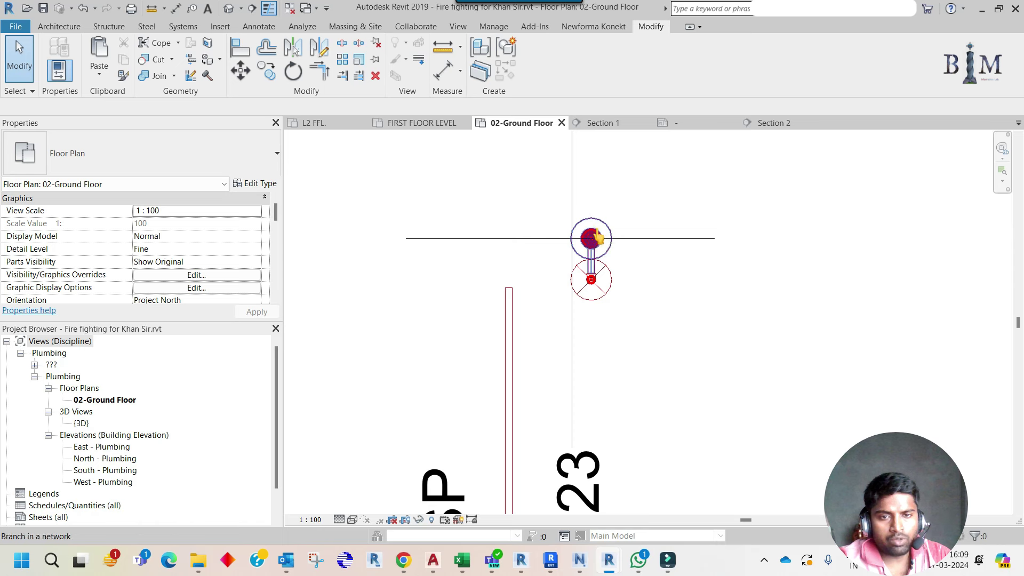
left_click(606, 266)
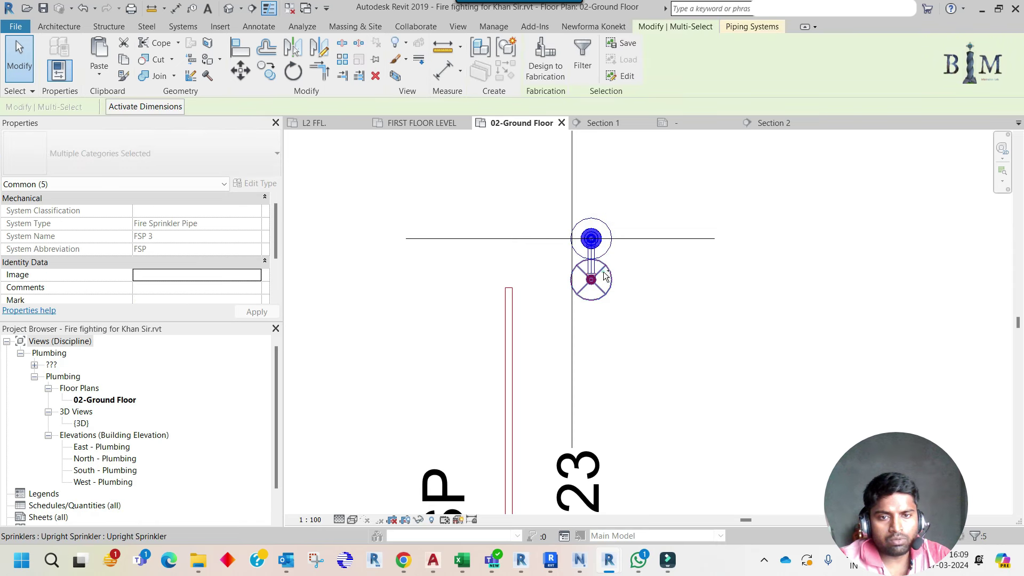
left_click(611, 273, "ctrl")
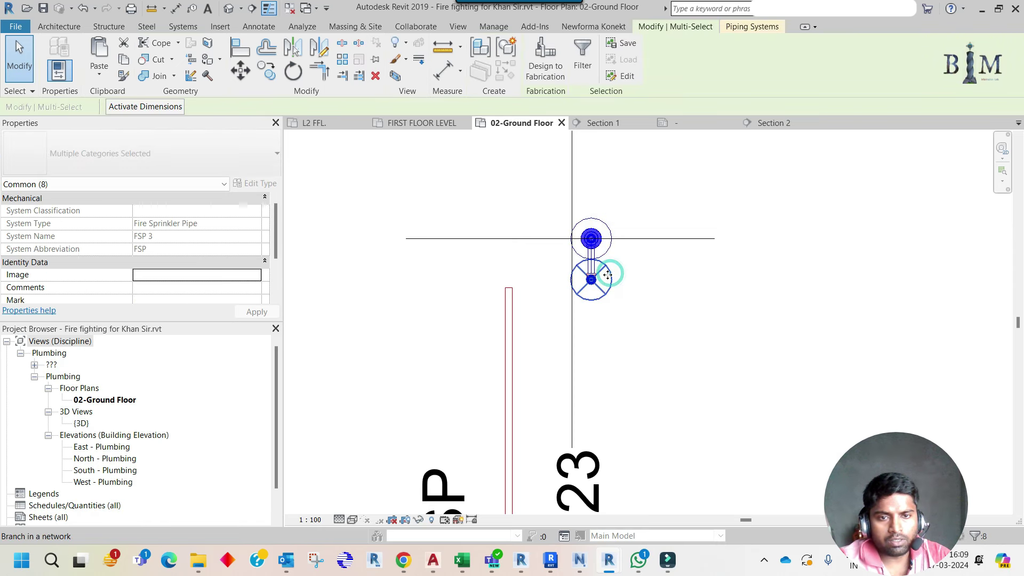
scroll(599, 291, "up", 3)
left_click_drag(501, 230, 734, 377, "ctrl")
scroll(651, 281, "down", 1)
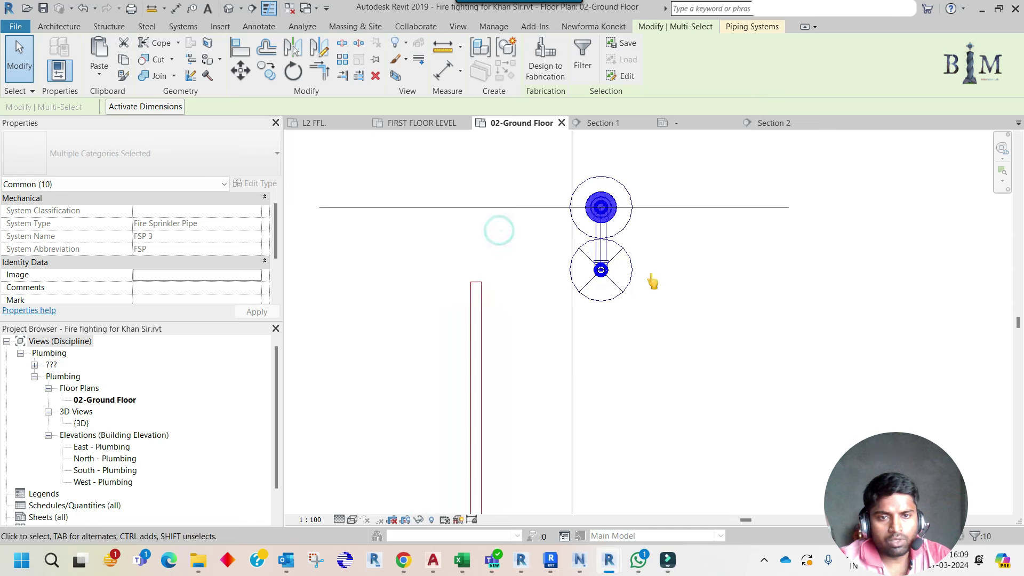
scroll(651, 281, "down", 1)
Rotate the selected sprinkler branch 90°
left_click(293, 70)
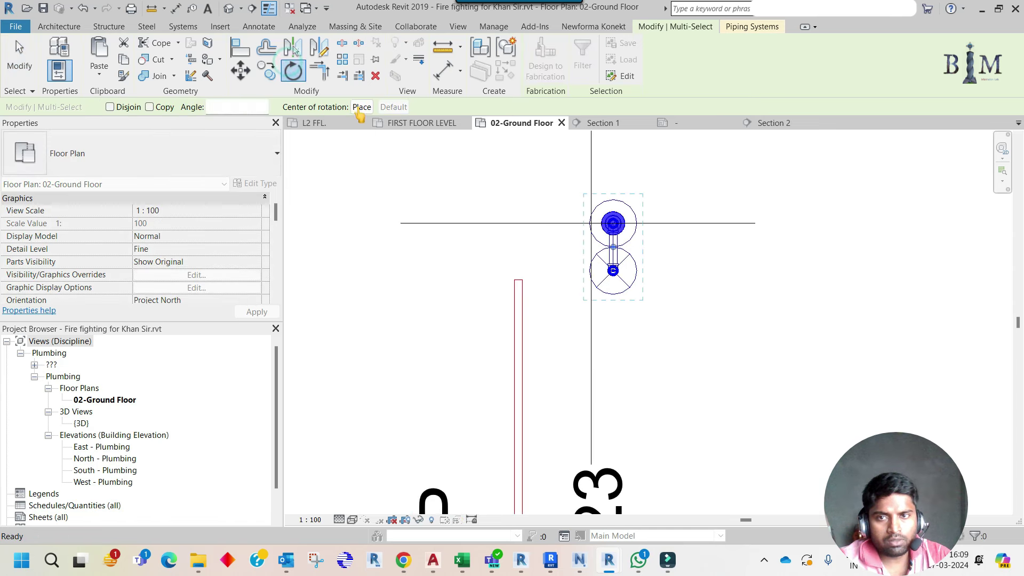
scroll(592, 210, "up", 2)
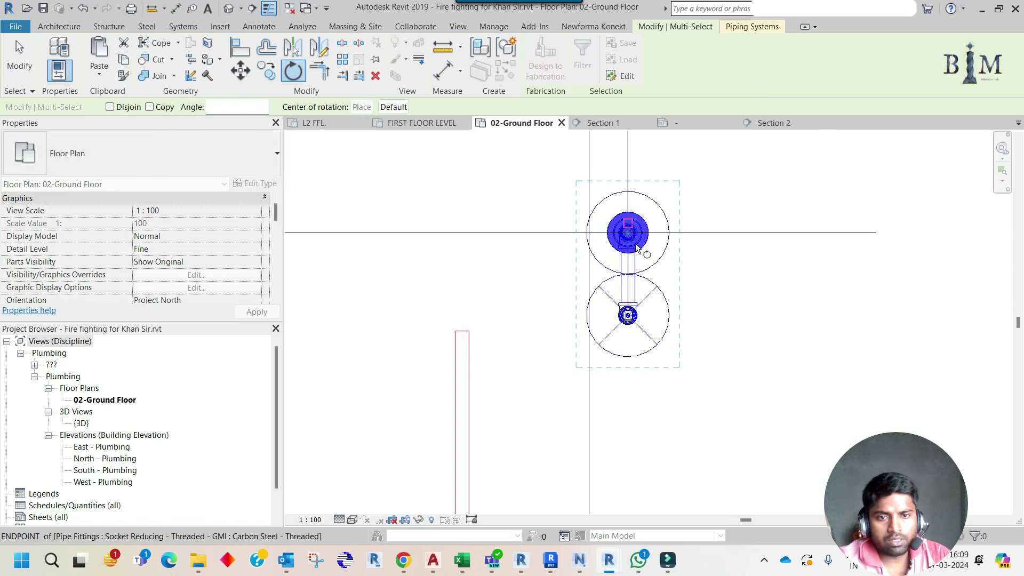
left_click(628, 381)
type("90")
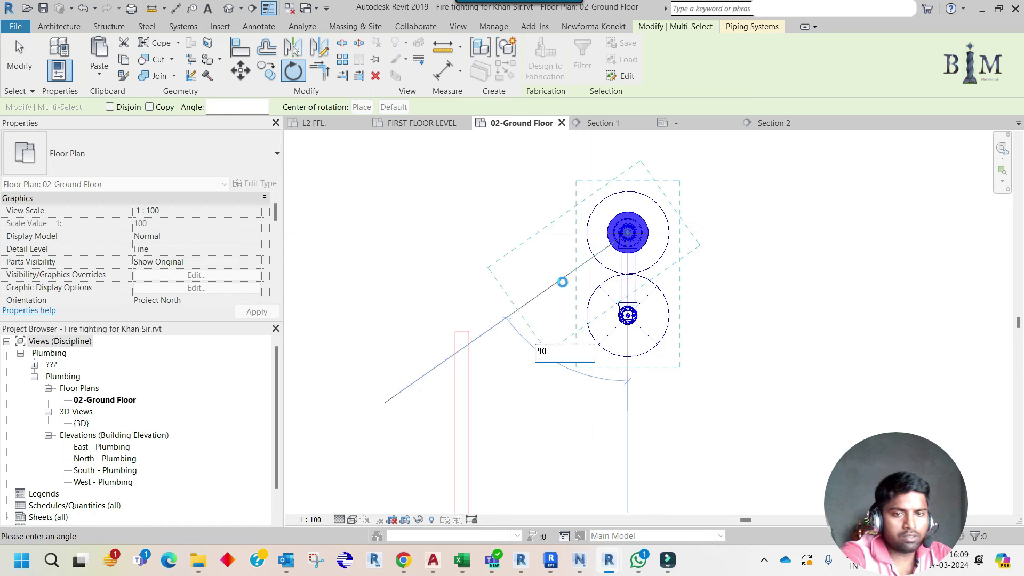
key("Return")
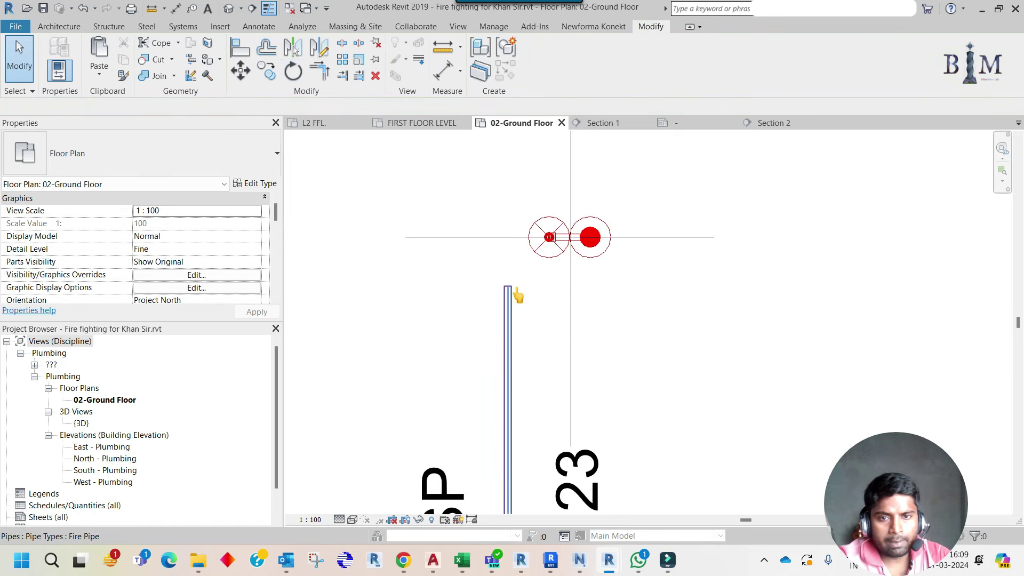
Draw a connecting pipe from the riser and align its elbow with the branch line
right_click(549, 237)
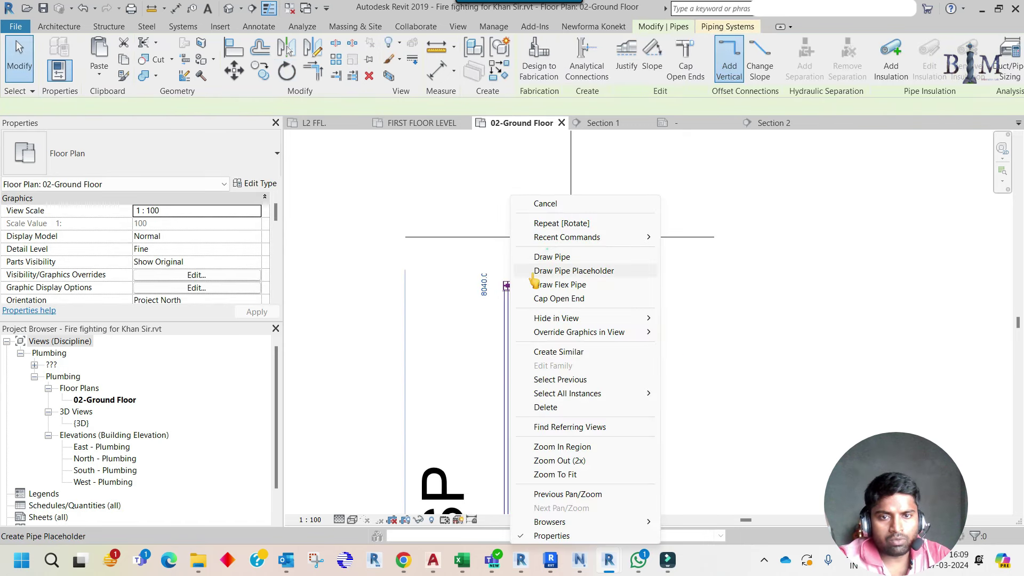
left_click(544, 259)
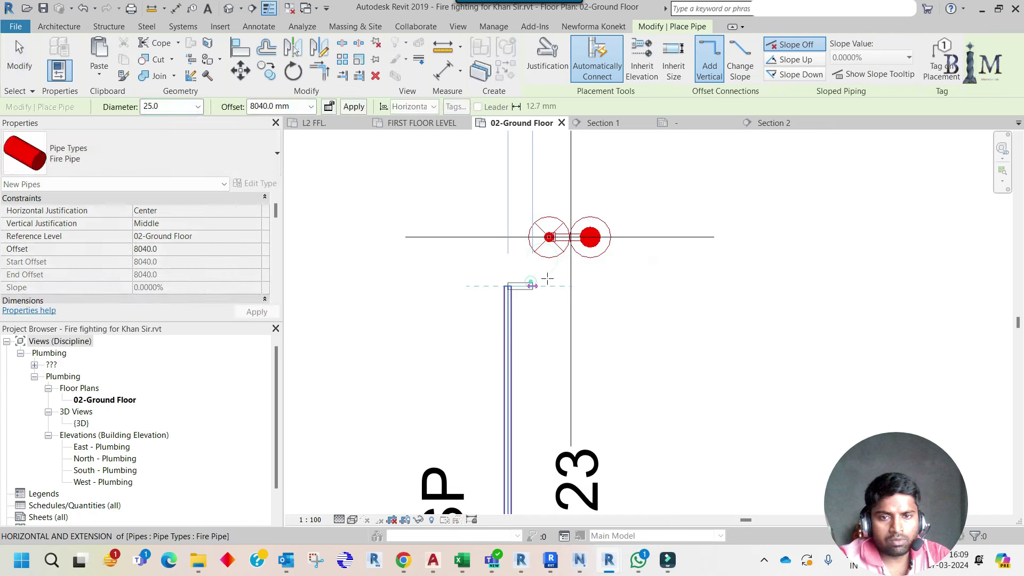
left_click(534, 286)
key("Escape")
key("Escape")
key("space")
left_click(626, 236)
left_click(525, 286)
Rotate the section line horizontal about the sprinklers and move it across the branch
key("Escape")
left_click(570, 224)
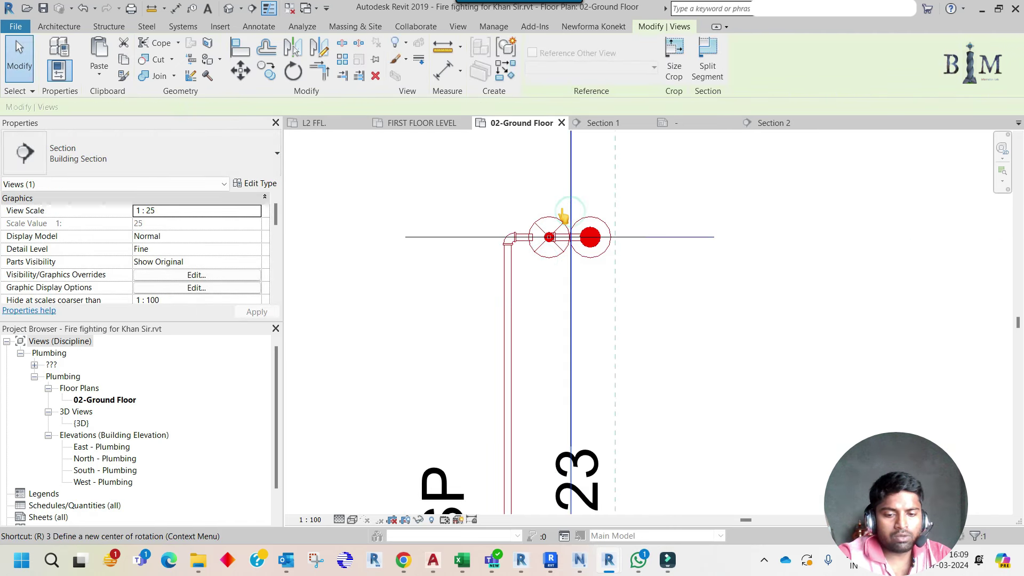
key("r")
key("o")
left_click(526, 195)
left_click(492, 232)
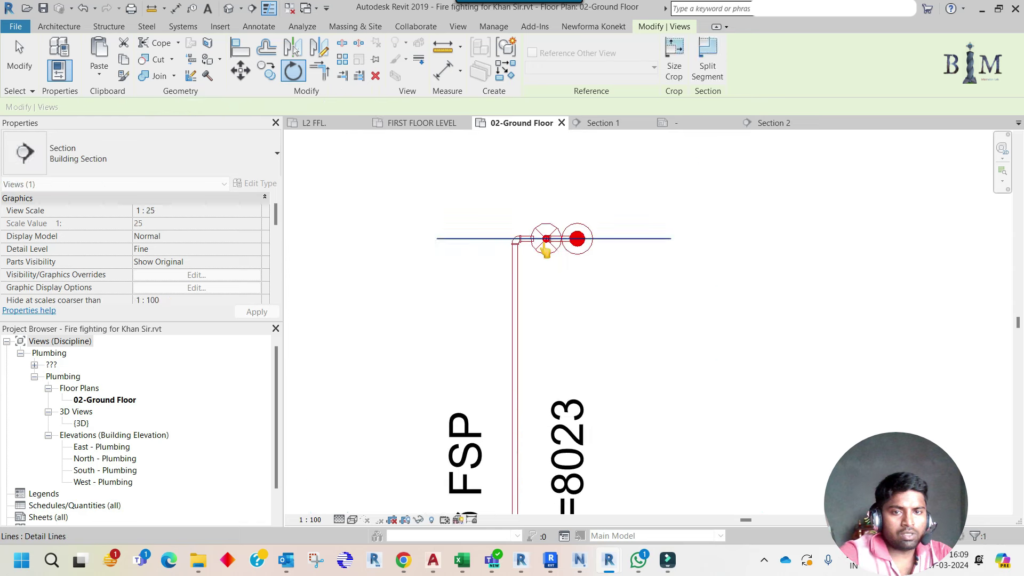
scroll(544, 254, "down", 3)
scroll(589, 292, "down", 3)
left_click_drag(598, 407, 631, 266)
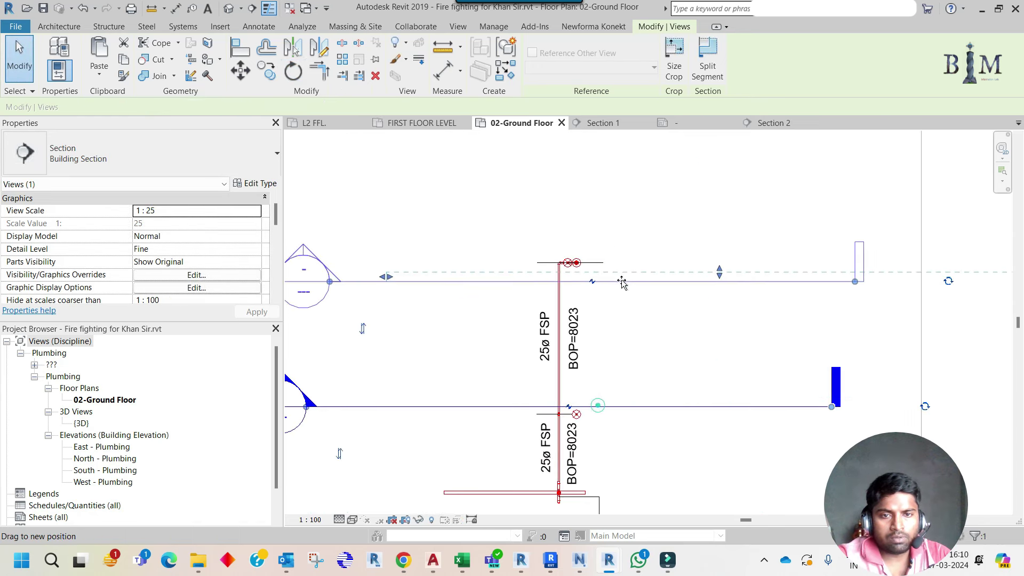
In Section 2, trim the horizontal branch pipe and vertical sprinkler drop to an elbow corner
double_click(631, 266)
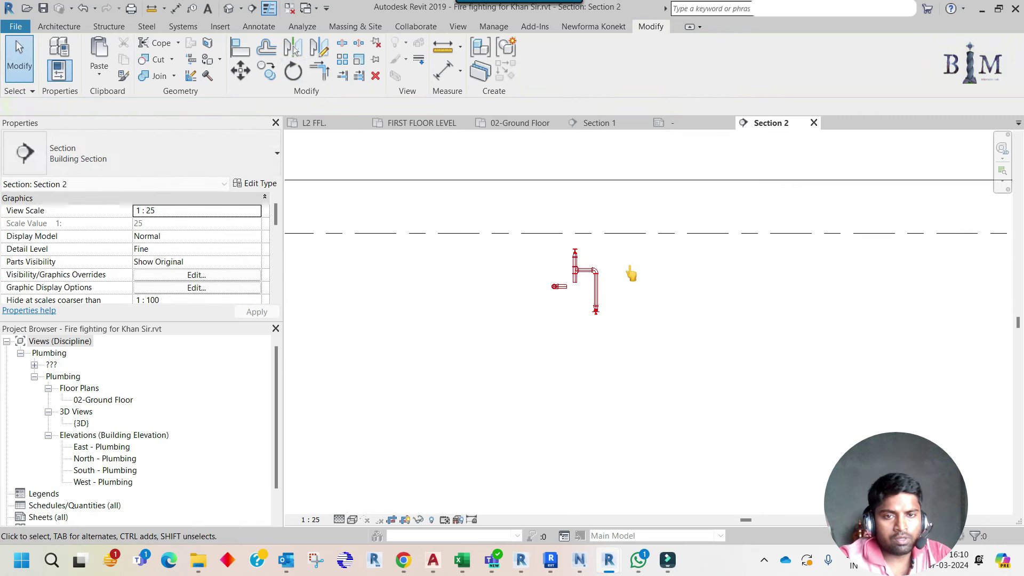
scroll(588, 281, "up", 2)
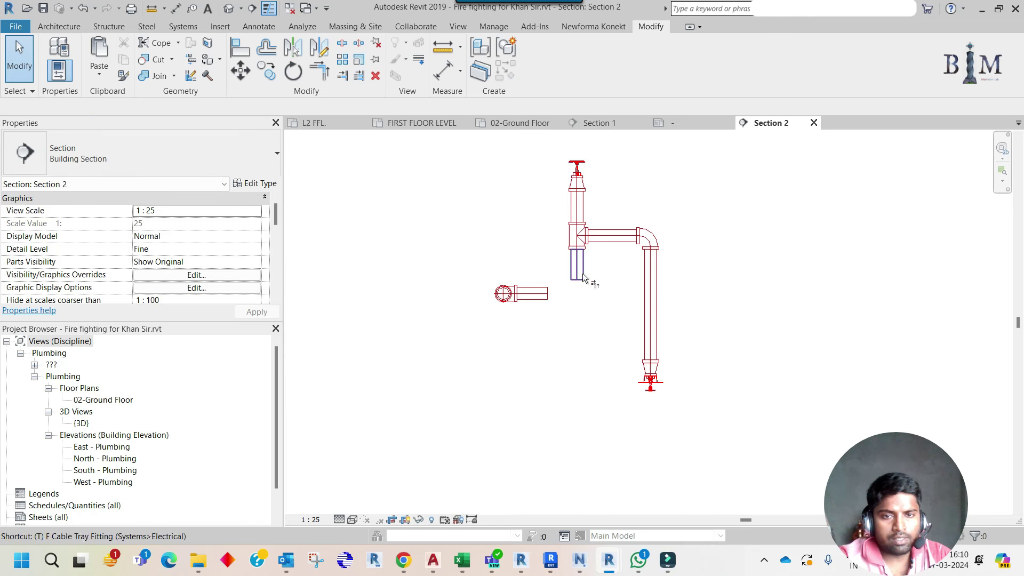
key("r")
left_click(545, 296)
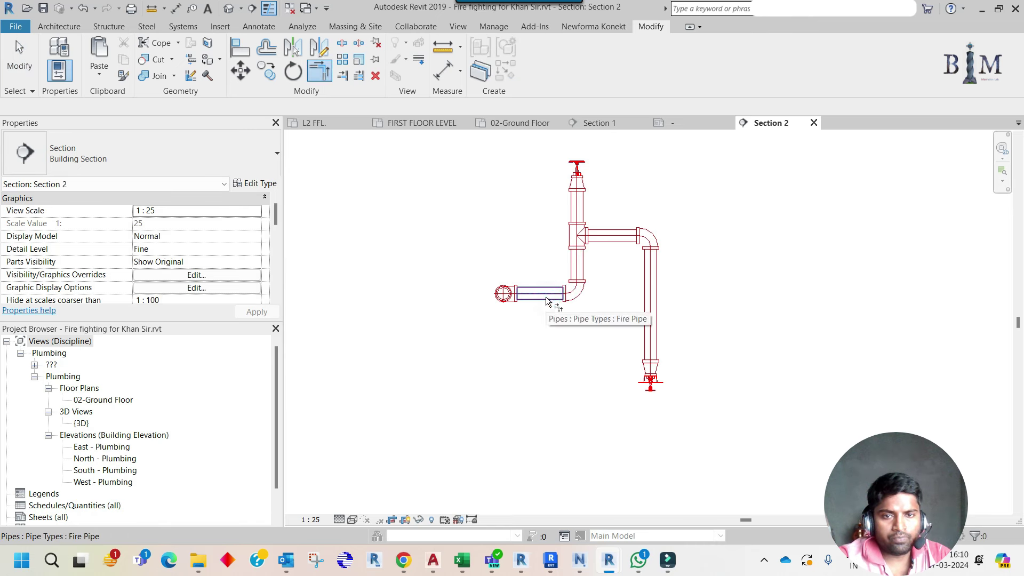
key("Escape")
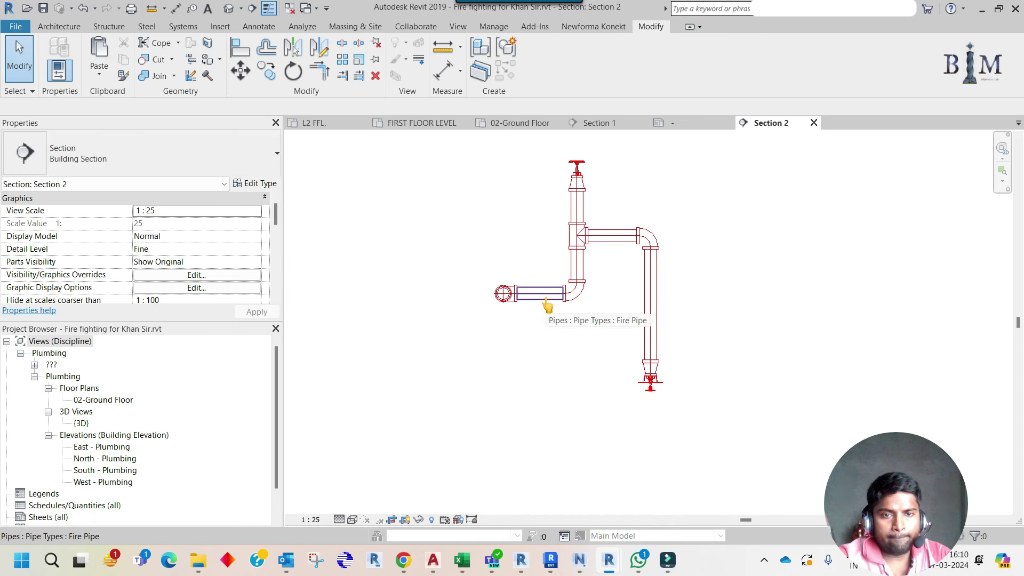
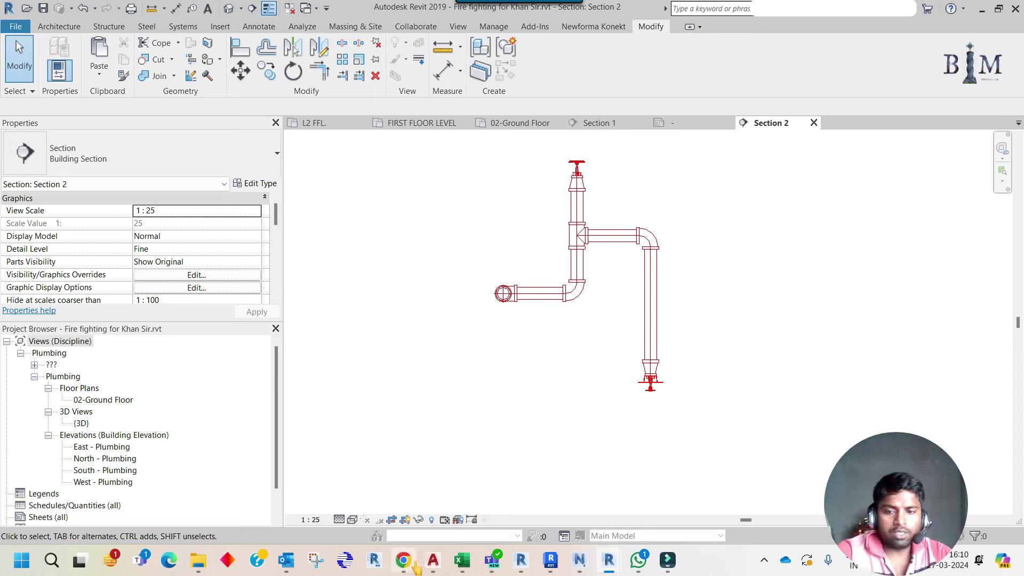
Compare the AutoCAD sprinkler detail drawing with the Revit section view
left_click(441, 448)
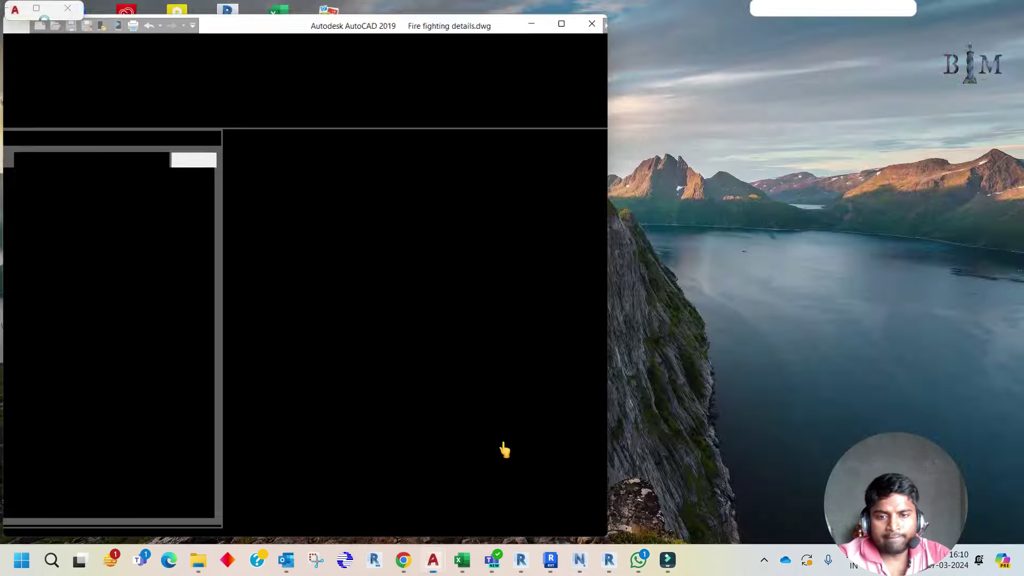
scroll(408, 260, "down", 3)
scroll(374, 299, "up", 5)
scroll(366, 315, "up", 3)
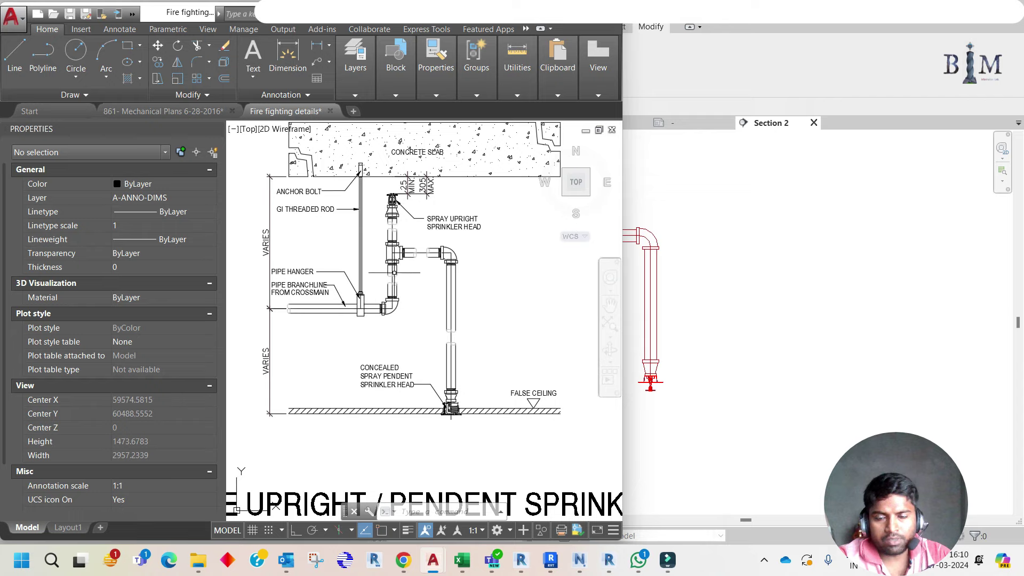
left_click(436, 59)
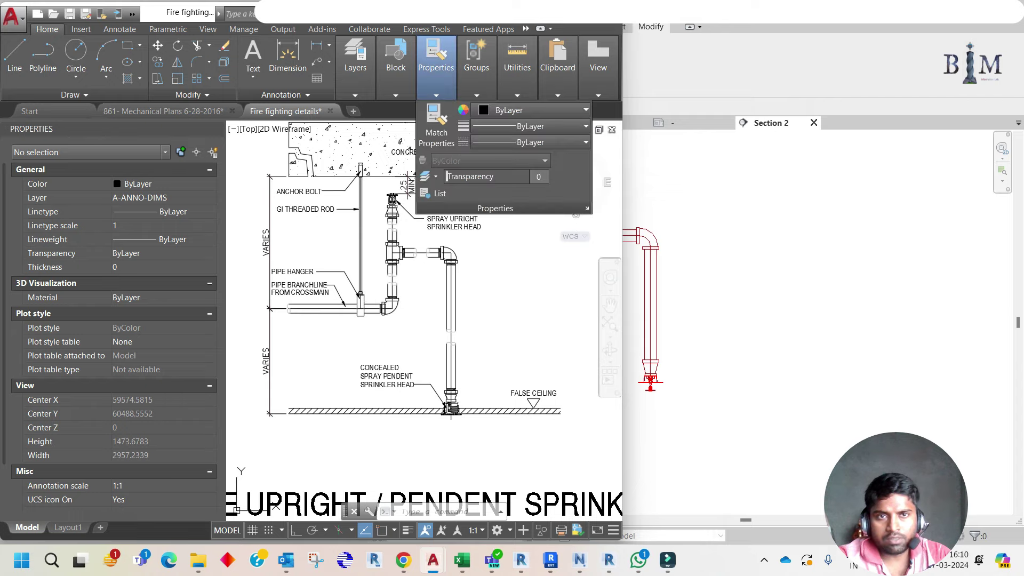
key("alt+Tab")
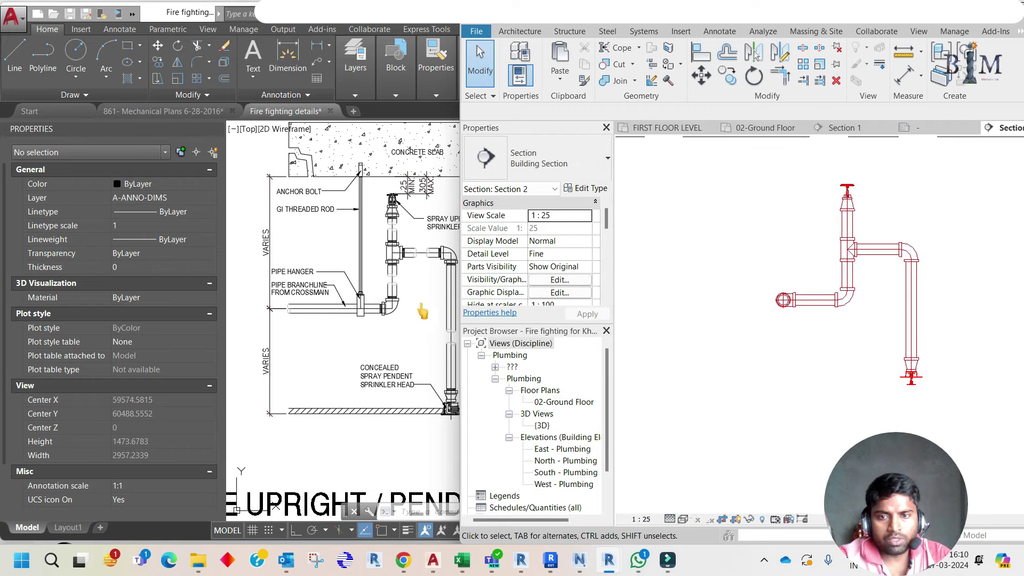
left_click(396, 314)
middle_click_drag(395, 314, 382, 320)
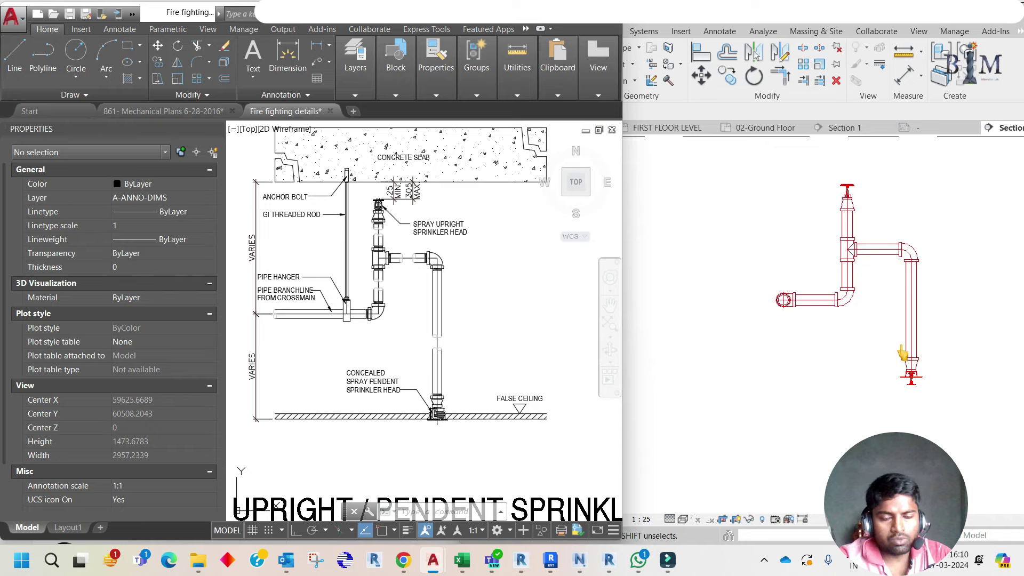
left_click(764, 212)
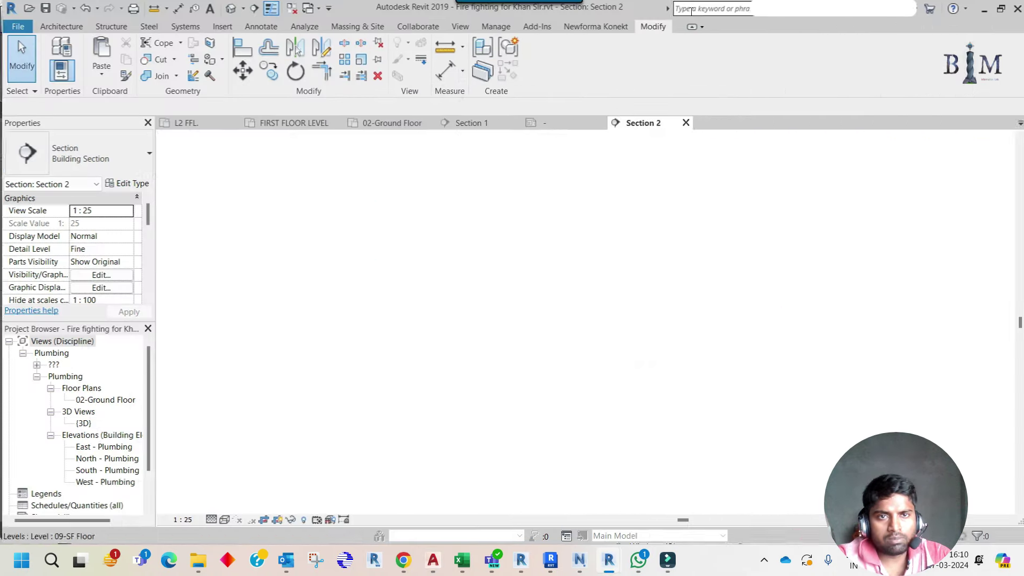
On 02-Ground Floor, drag the Section 2 cut line down to the lower branch
left_click(390, 130)
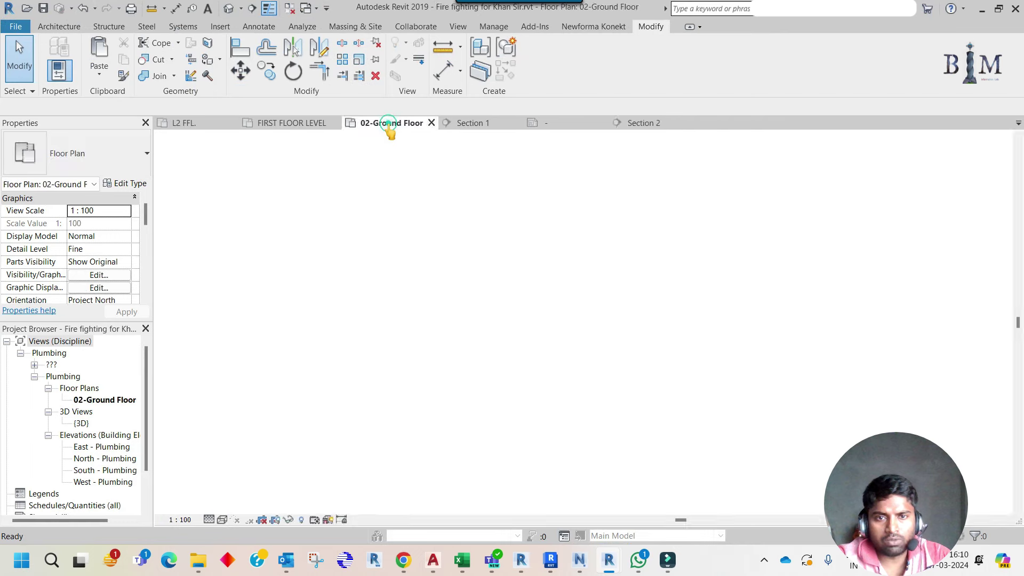
left_click(489, 266)
left_click_drag(488, 266, 487, 417)
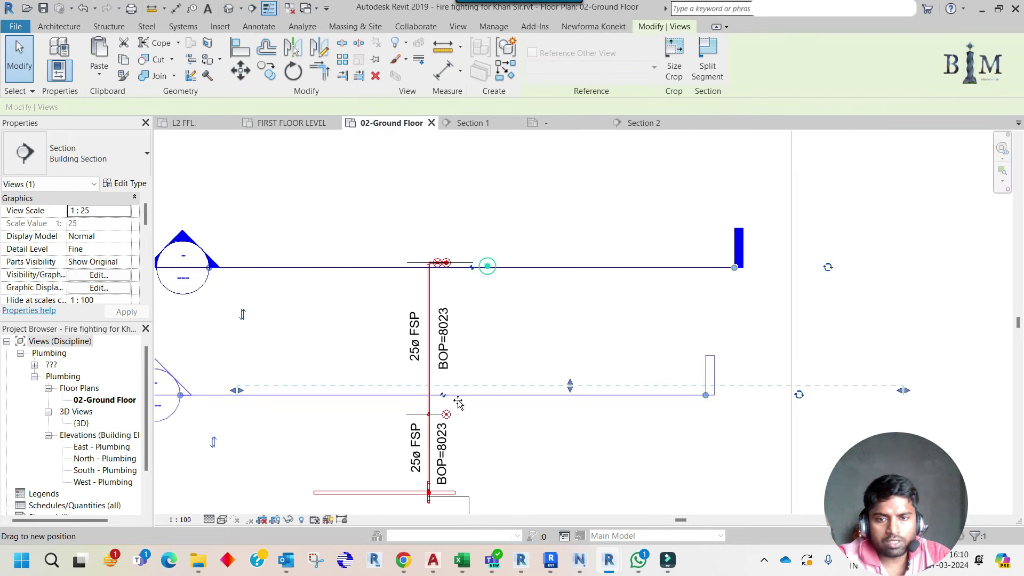
scroll(442, 277, "up", 1)
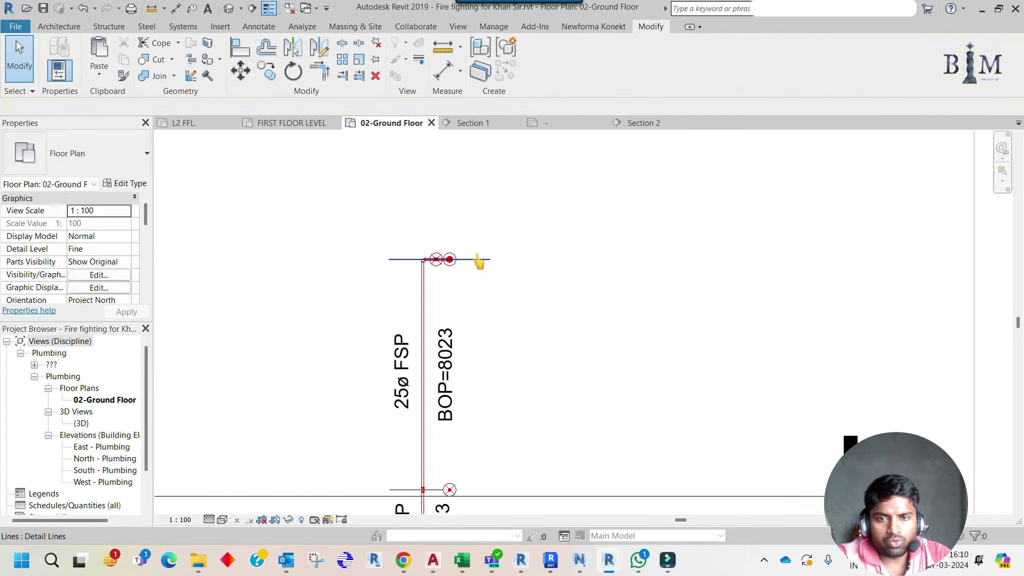
scroll(474, 266, "up", 2)
scroll(423, 277, "up", 3)
scroll(464, 262, "down", 1)
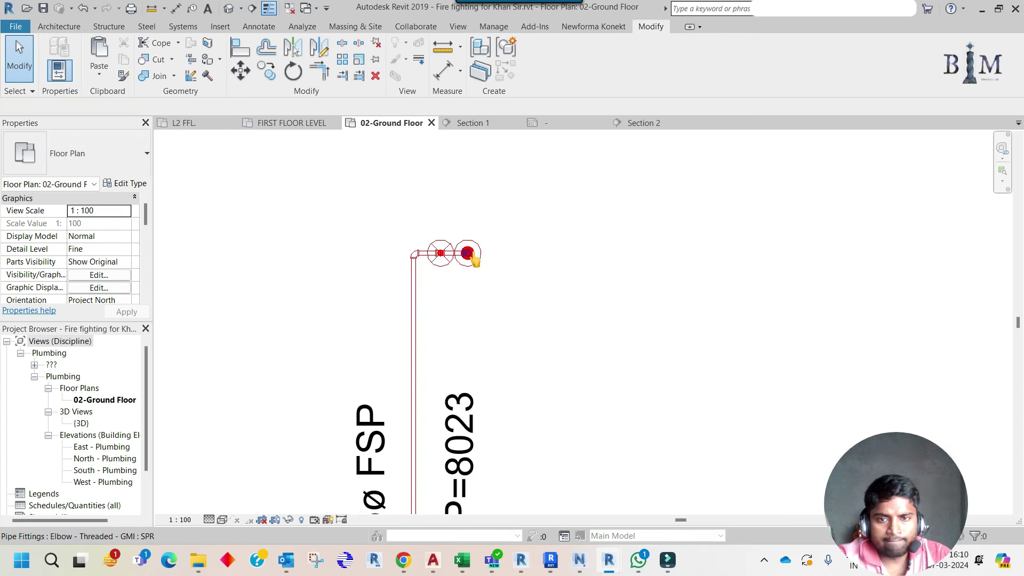
scroll(474, 278, "down", 1)
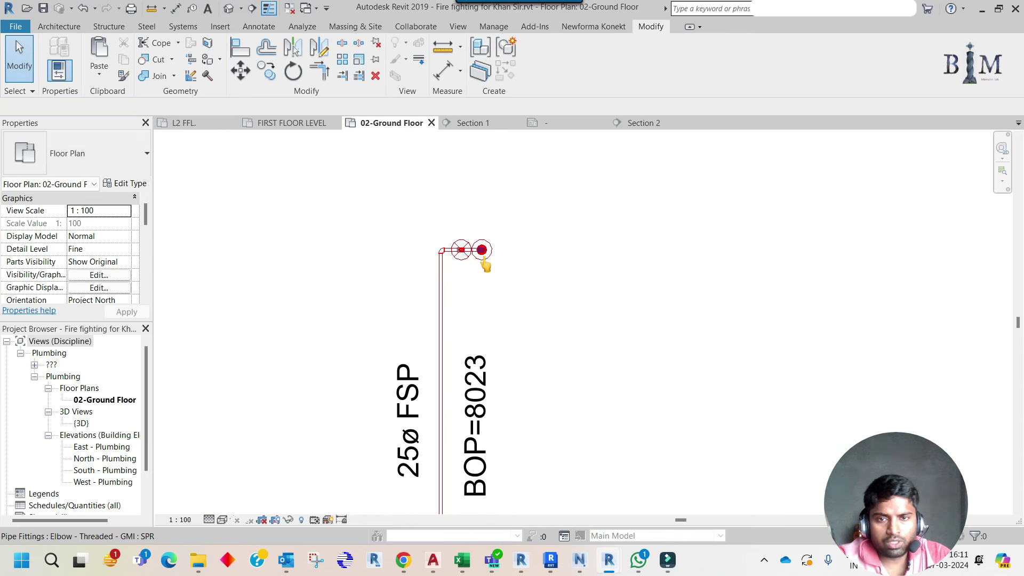
Inspect the upper pipe branch and the lower sprinkler's pipe network, then clear the selections
left_click(498, 312)
middle_click_drag(498, 312, 548, 211)
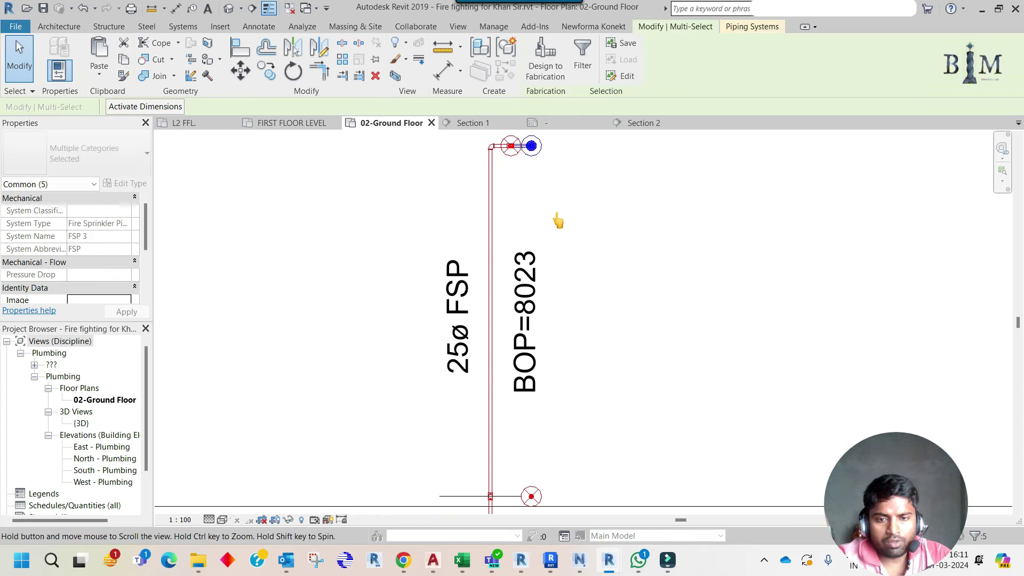
key("Escape")
mouse_move(541, 449)
middle_mouse_down()
mouse_move(541, 347)
mouse_move(541, 439)
mouse_move(552, 380)
middle_mouse_up()
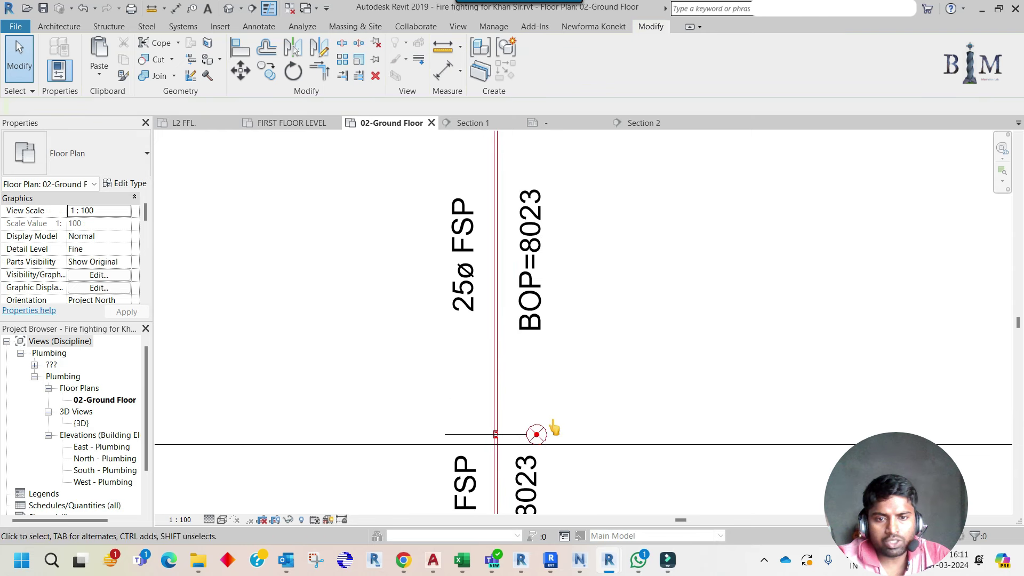
key("Tab")
left_click(551, 451)
scroll(551, 451, "up", 1)
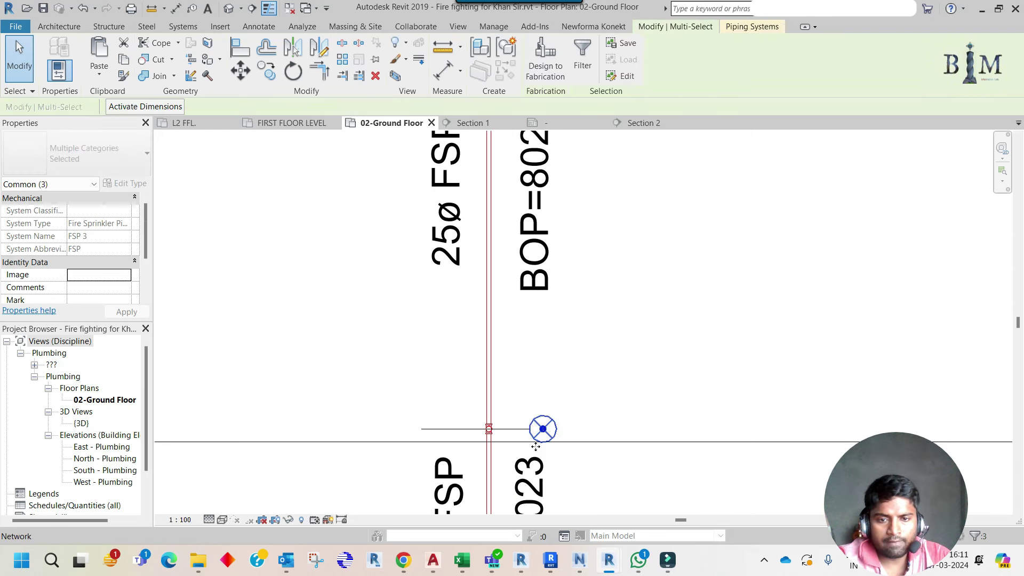
key("Escape")
Window-select the upper sprinkler together with its pipes and fittings
scroll(528, 240, "down", 2)
scroll(518, 194, "up", 1)
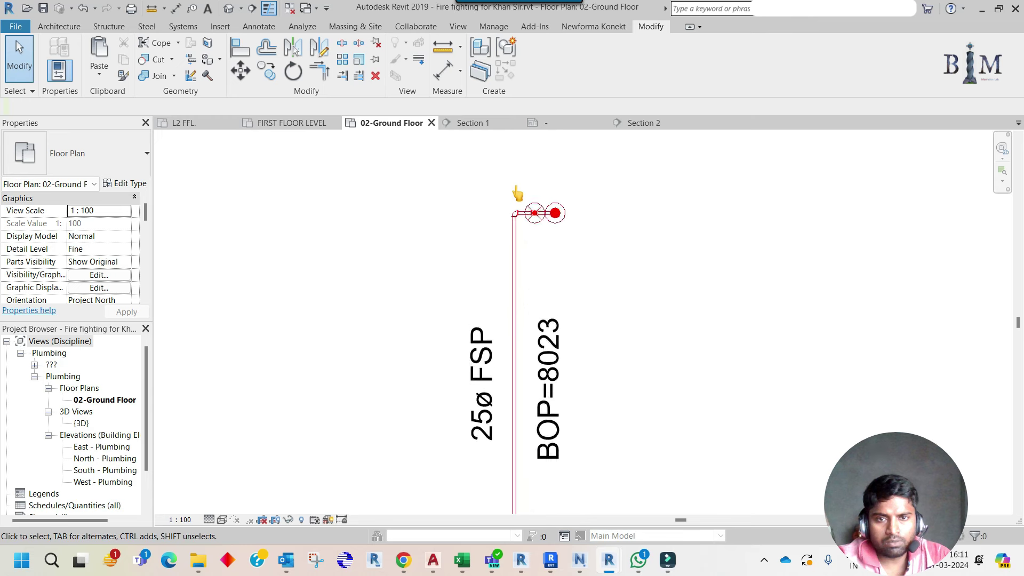
scroll(518, 194, "up", 1)
left_click_drag(616, 277, 523, 178)
scroll(532, 228, "up", 1)
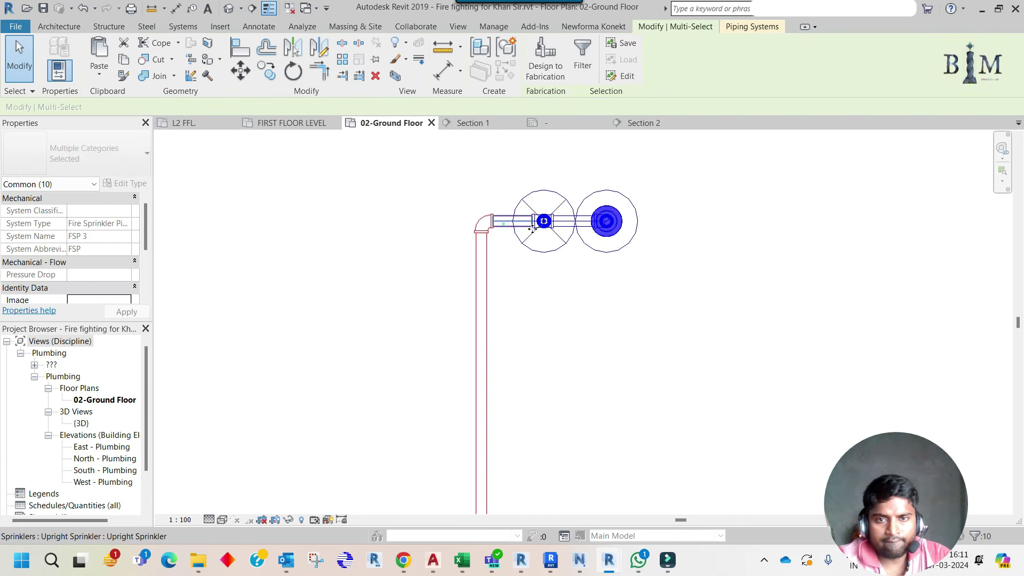
scroll(532, 228, "down", 3)
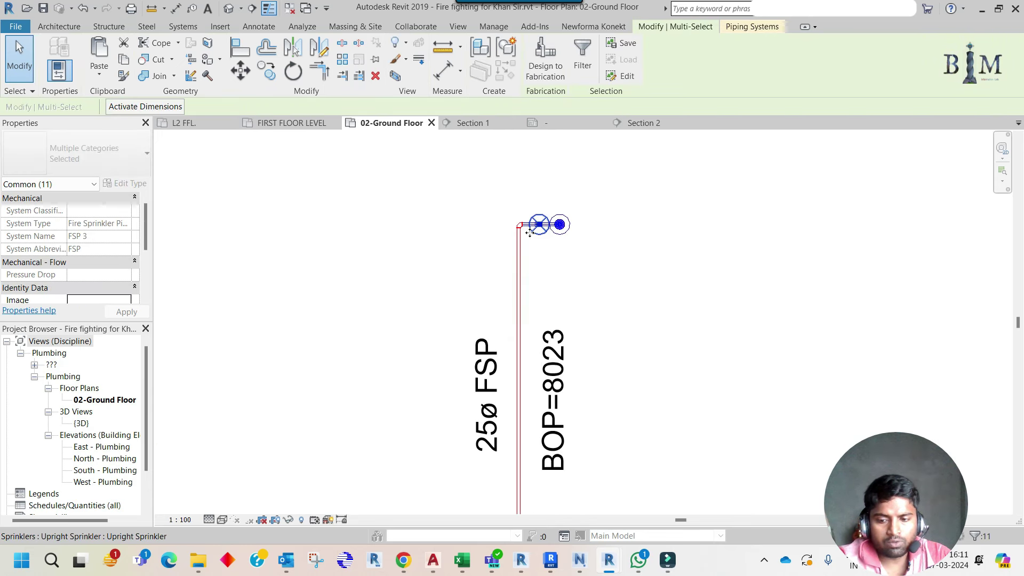
scroll(525, 231, "up", 2)
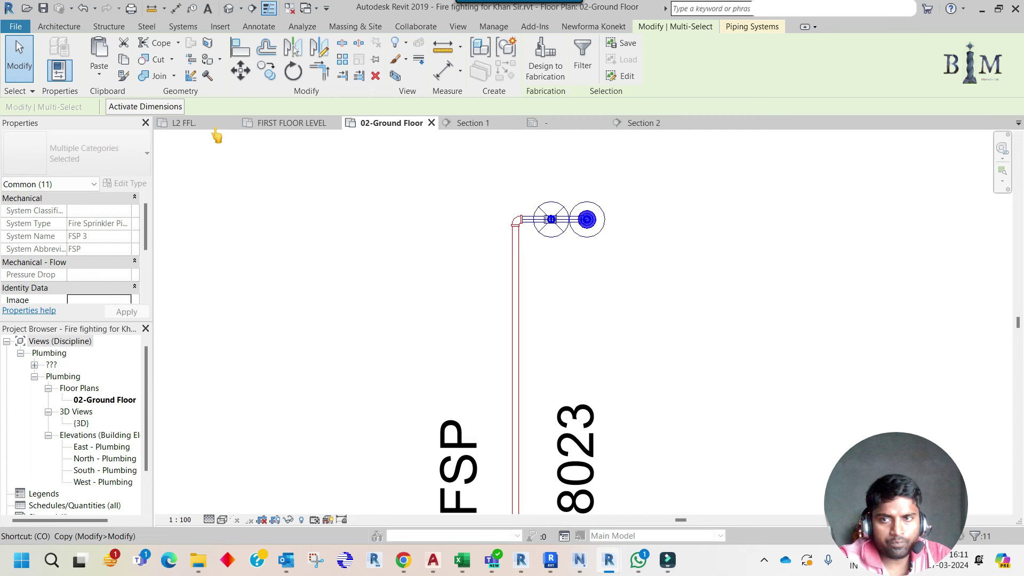
Copy the selected sprinkler assembly onto the lower pipe end
left_click(263, 80)
scroll(487, 222, "up", 2)
left_click(487, 221)
scroll(484, 205, "down", 1)
scroll(484, 205, "down", 2)
scroll(515, 411, "up", 2)
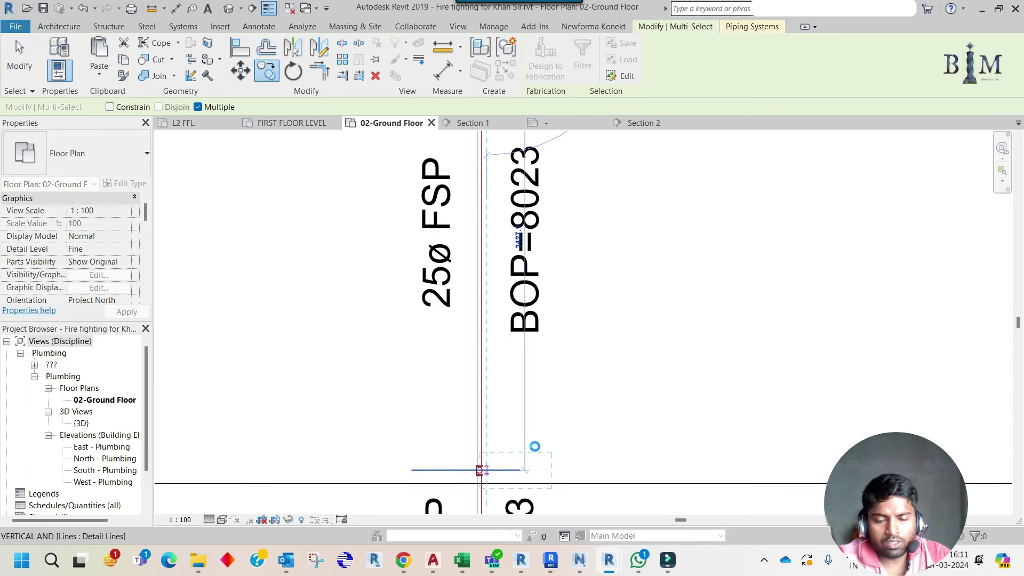
left_click(568, 470)
key("Escape")
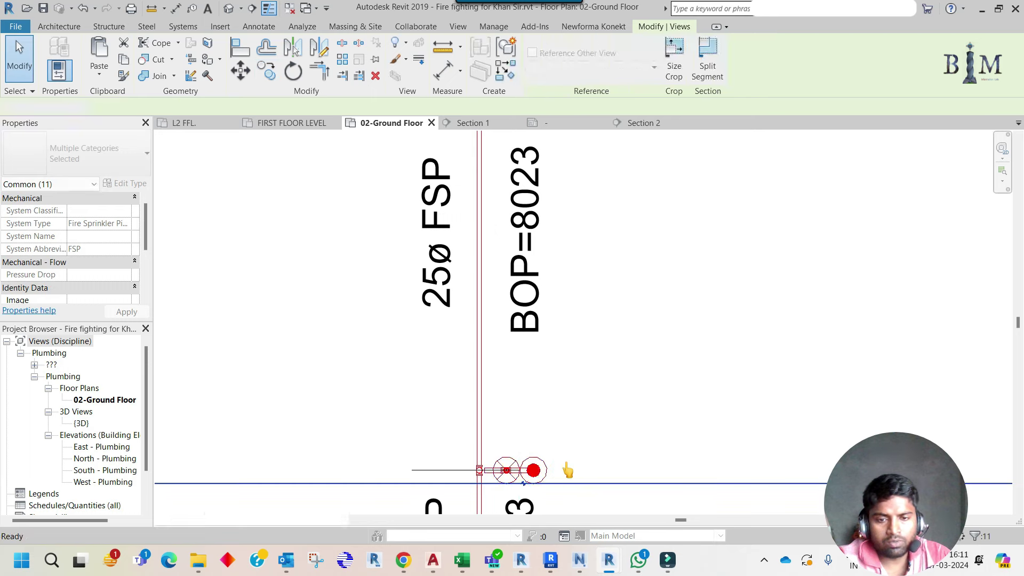
In Section 2, select the fitting at the branch end
key("ctrl+Tab")
scroll(590, 303, "up", 2)
scroll(512, 300, "up", 1)
left_click(473, 304)
Rotate the end fitting 90° from vertical to horizontal with RO
key("r")
key("o")
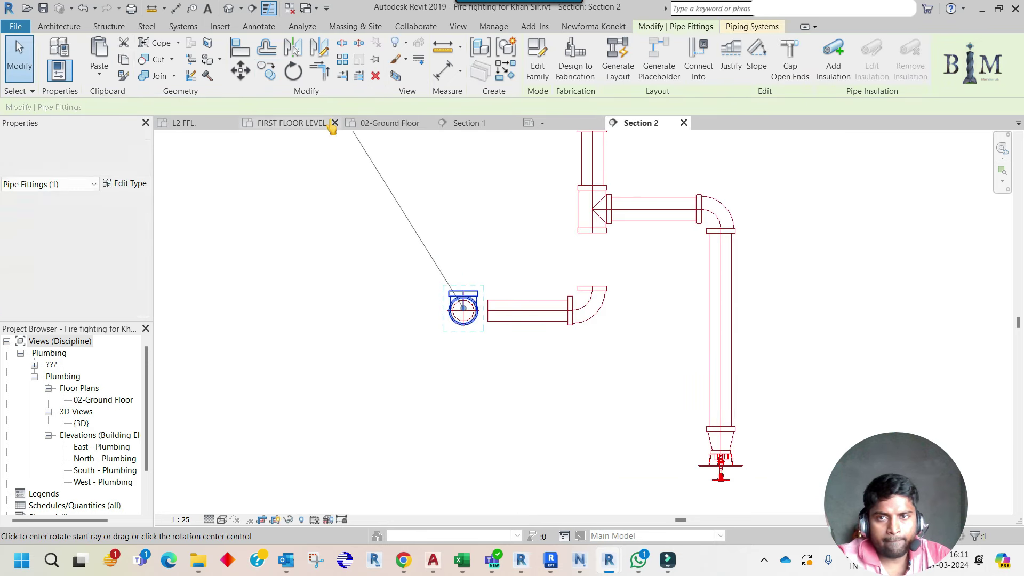
scroll(467, 315, "up", 2)
scroll(468, 314, "up", 1)
left_click(471, 278)
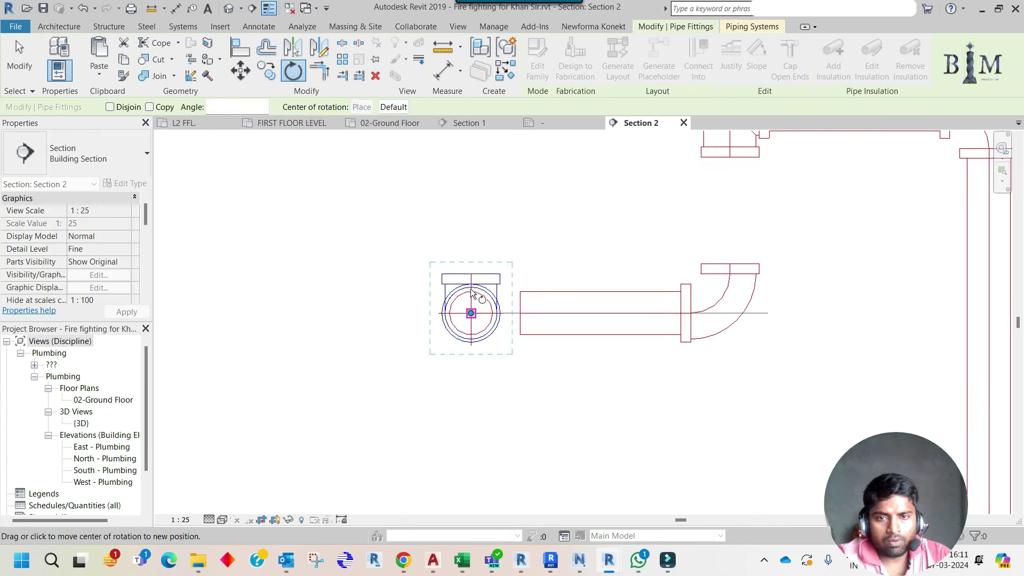
left_click(541, 313)
Draw a vertical pipe from the tee above down to the lower elbow
left_click(528, 320)
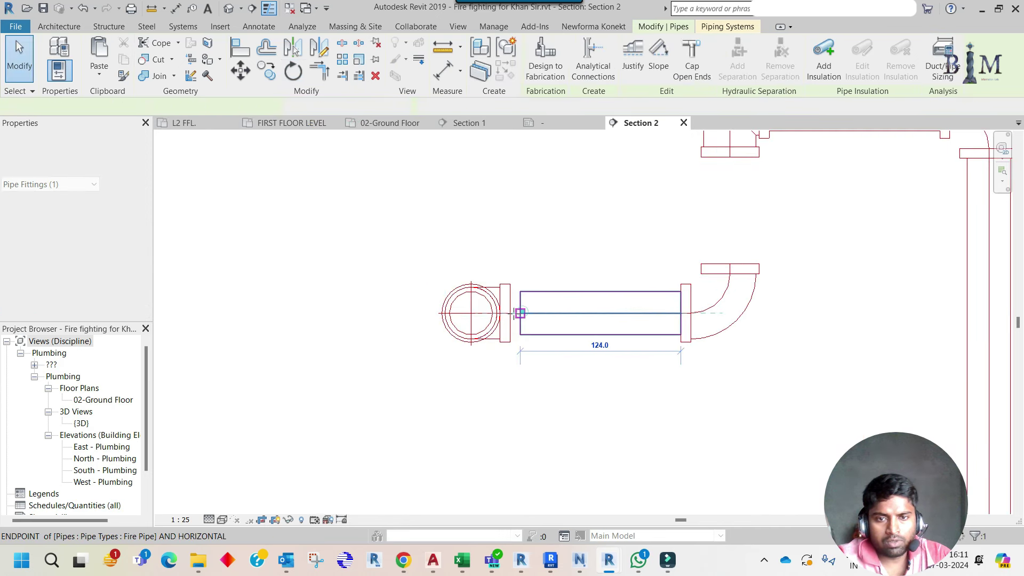
left_click(571, 374)
scroll(541, 384, "down", 1)
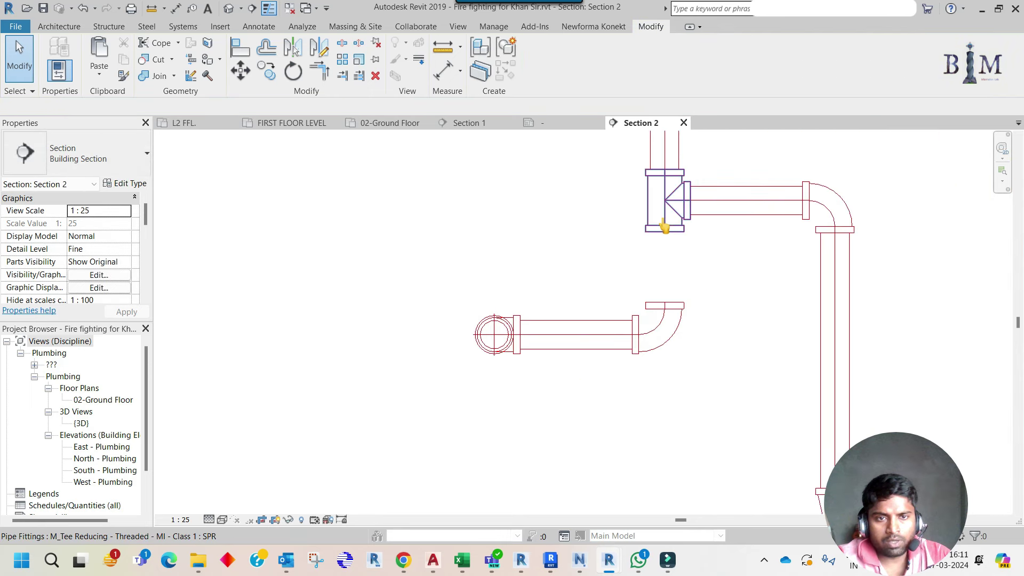
left_click(664, 232)
right_click(698, 232)
left_click(698, 232)
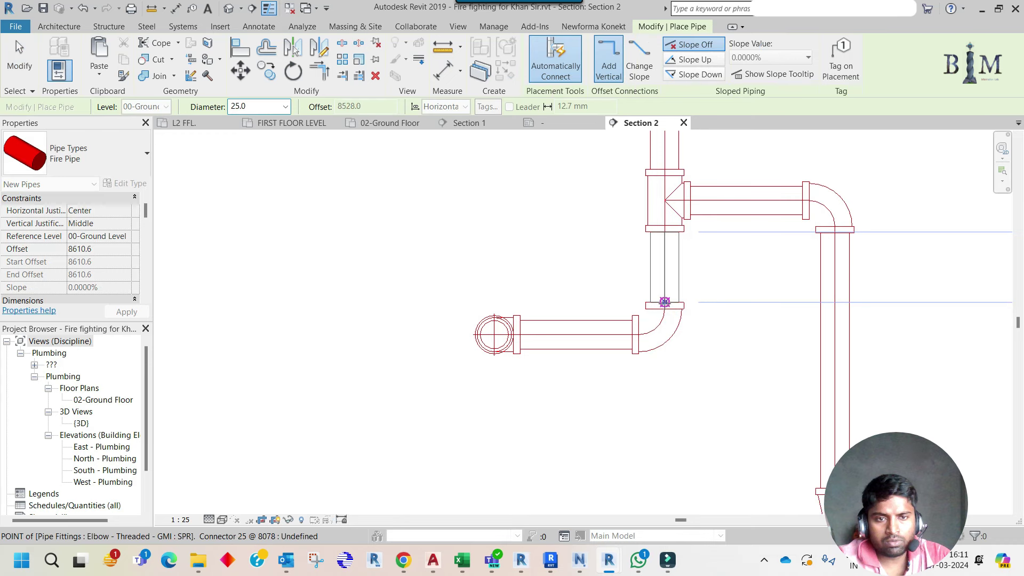
left_click(664, 302)
key("Escape")
key("Escape")
scroll(640, 297, "down", 3)
scroll(639, 297, "down", 2)
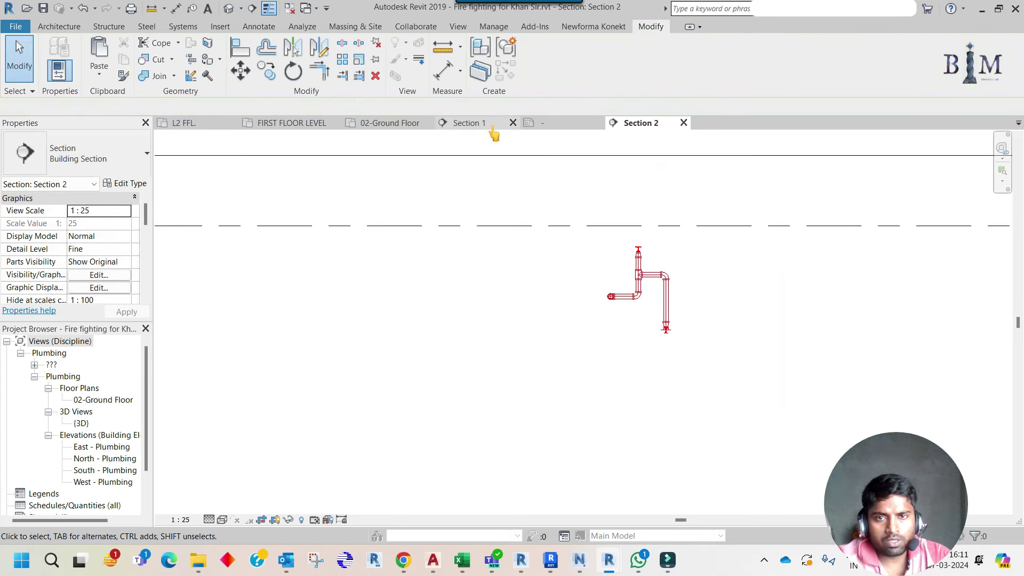
On 02-Ground Floor, window-select the 25ø riser pipes and tags, dropping one unwanted element
left_click(433, 129)
scroll(549, 285, "down", 2)
scroll(555, 291, "down", 2)
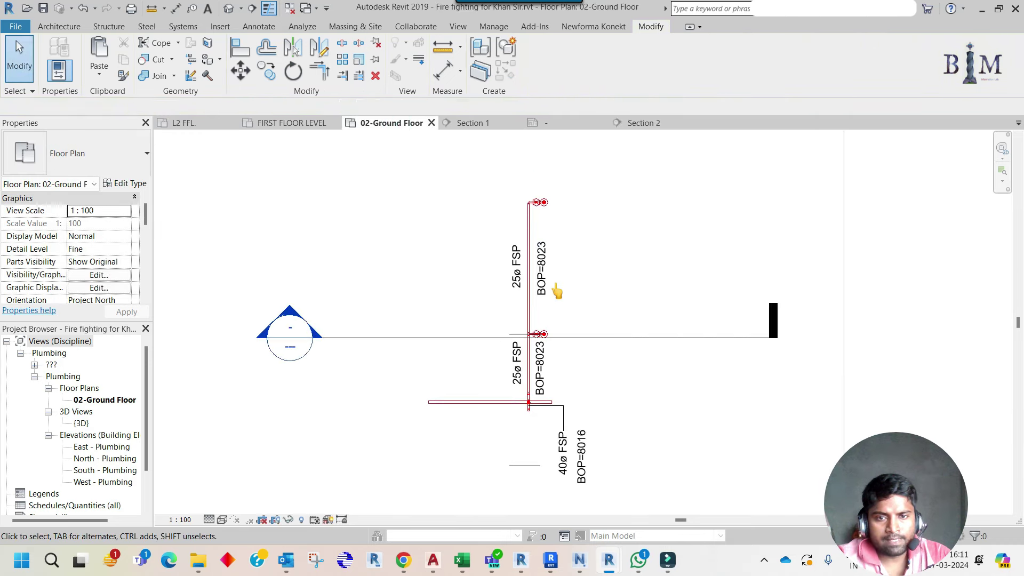
scroll(539, 303, "up", 2)
key("Tab")
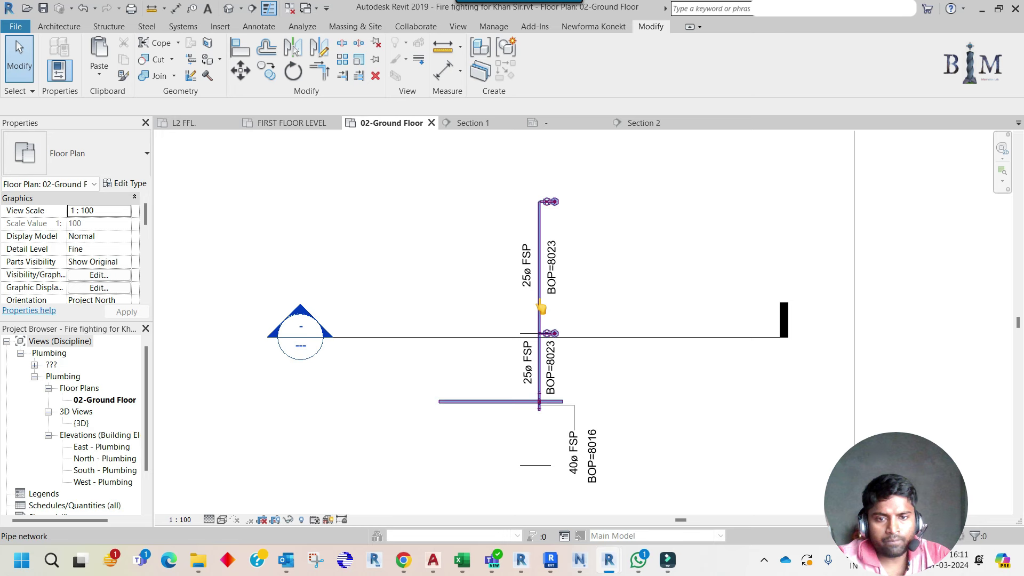
left_click_drag(492, 172, 633, 396)
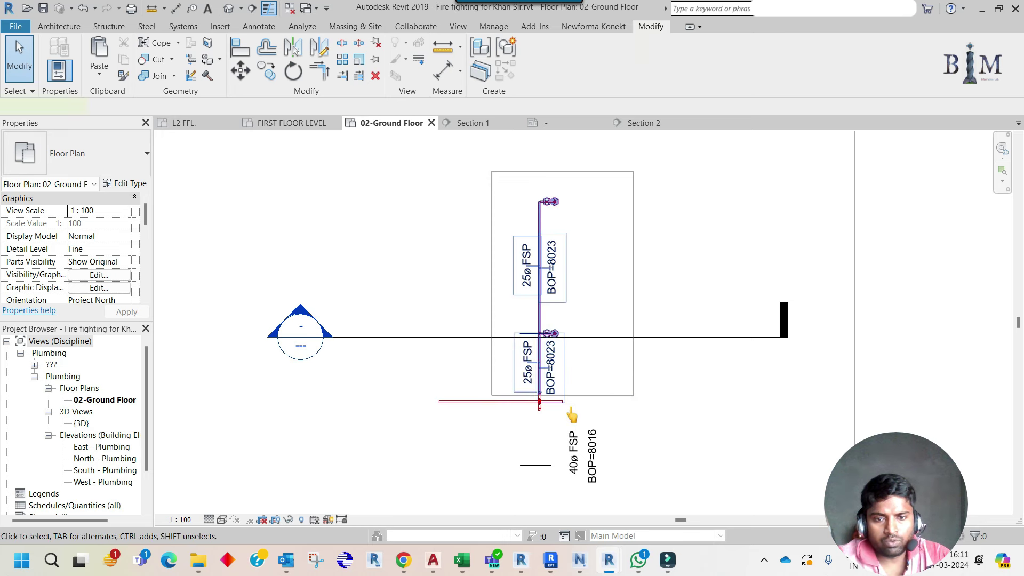
scroll(555, 405, "up", 3)
scroll(547, 373, "up", 1)
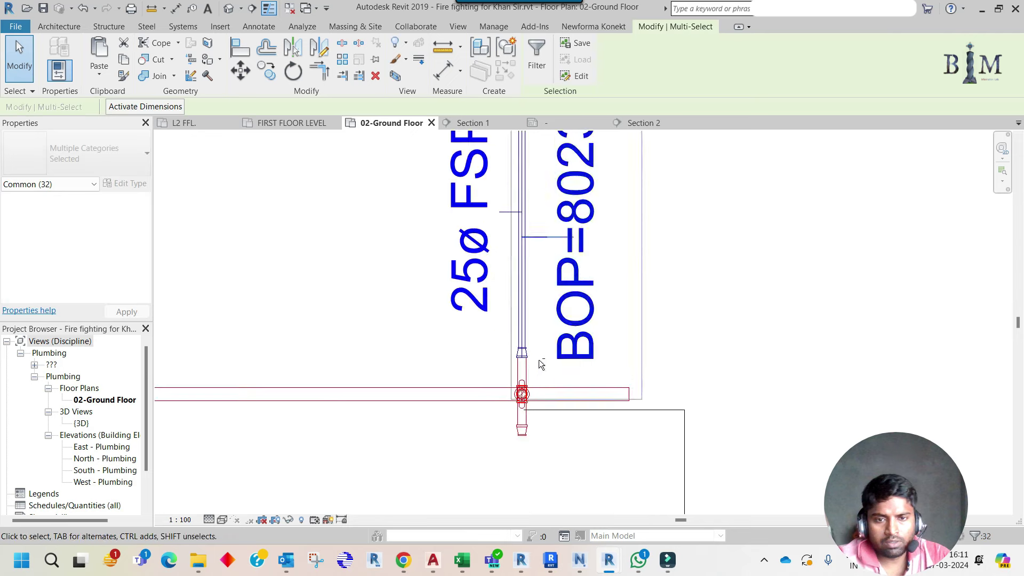
left_click(522, 353, "shift")
scroll(555, 363, "down", 2)
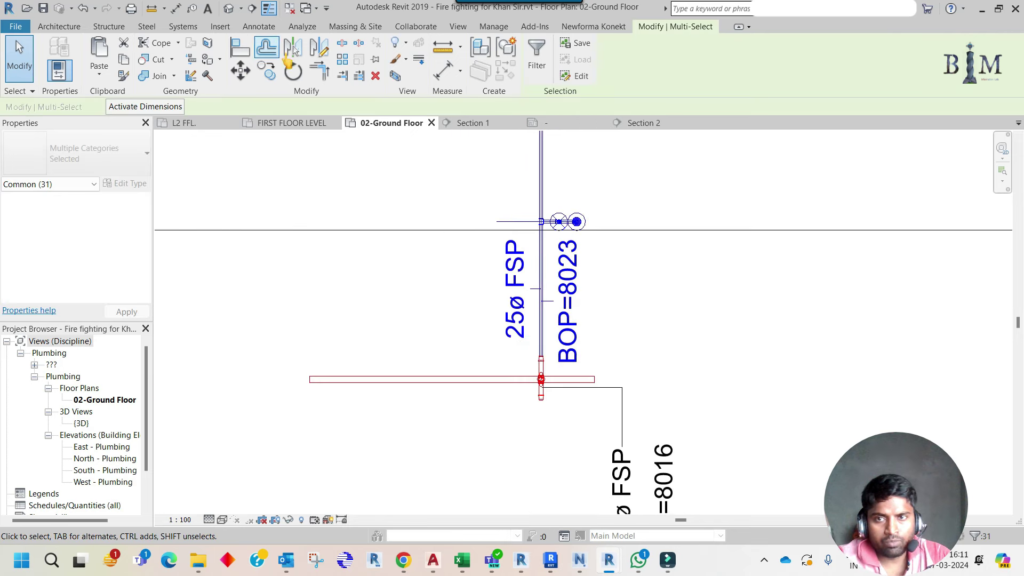
Mirror-copy the riser about an axis drawn along the branch pipe, then inspect the reducing fitting
left_click(318, 49)
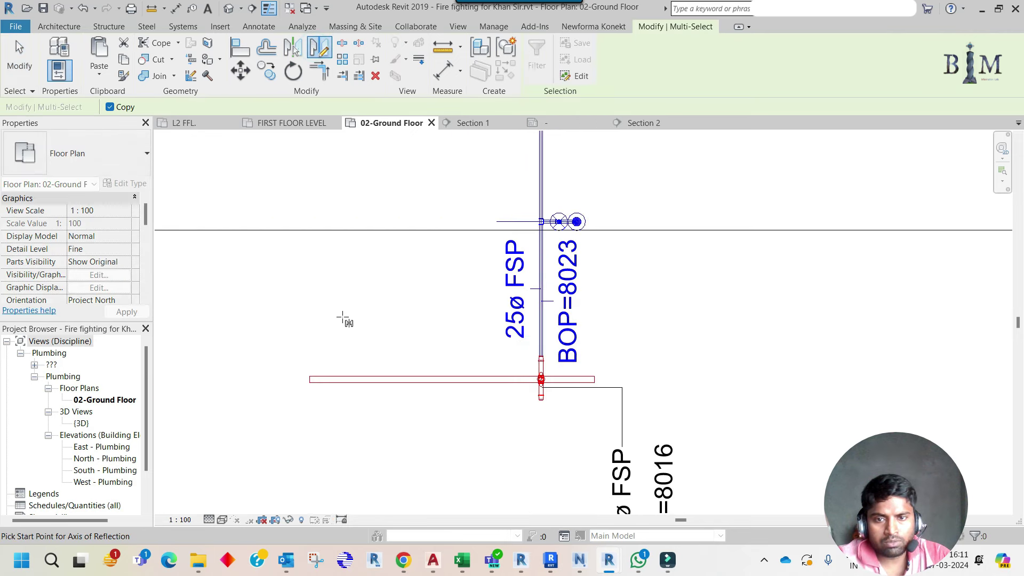
left_click(435, 380)
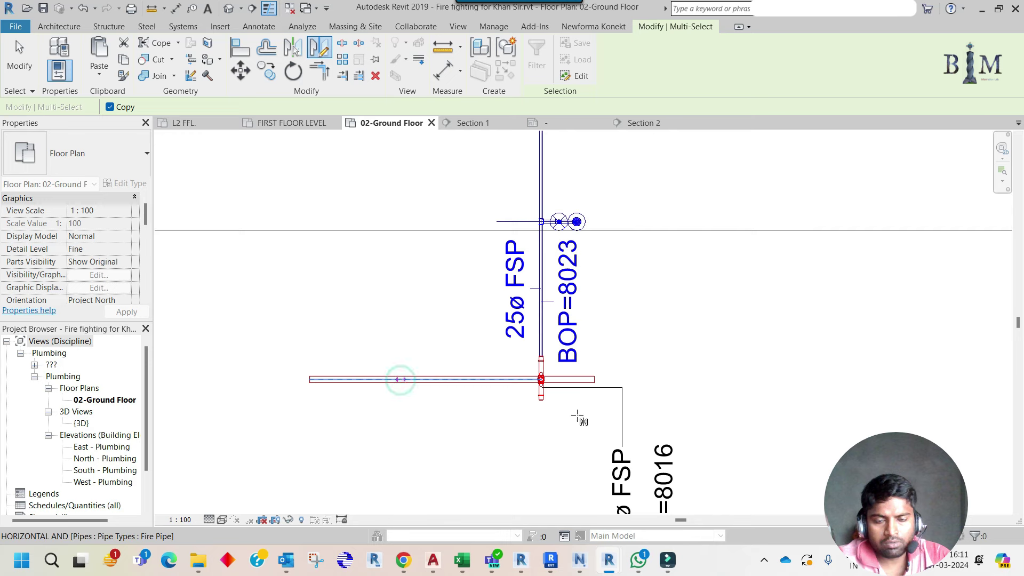
left_click(558, 415)
scroll(558, 415, "up", 2)
scroll(550, 400, "up", 2)
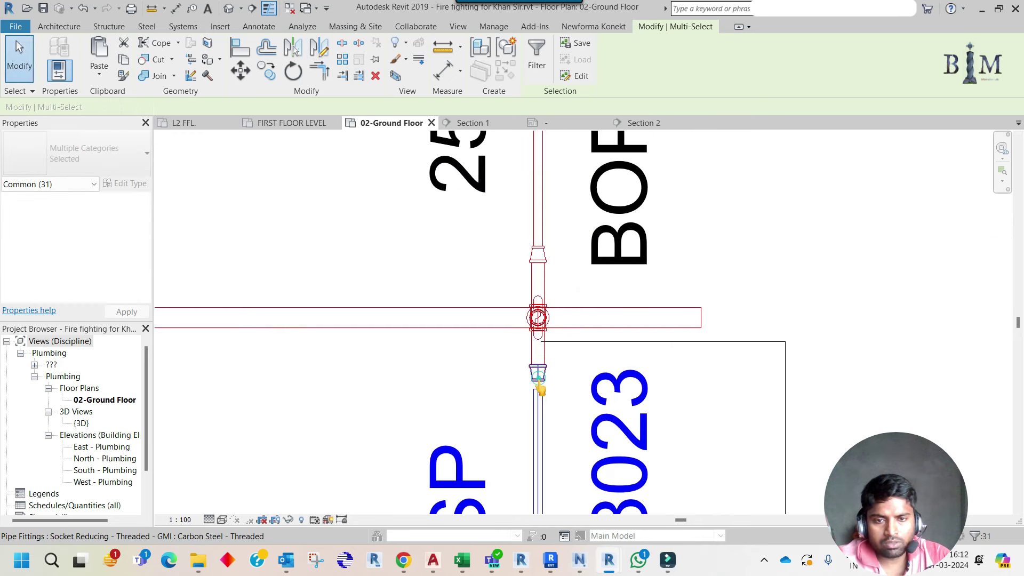
left_click(539, 385)
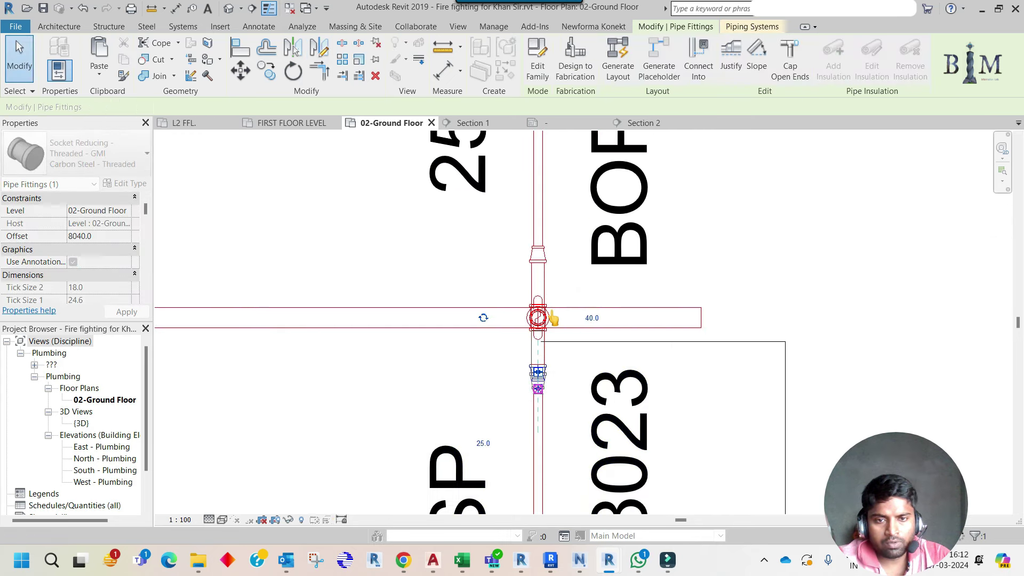
key("Escape")
scroll(552, 317, "down", 2)
scroll(549, 315, "down", 2)
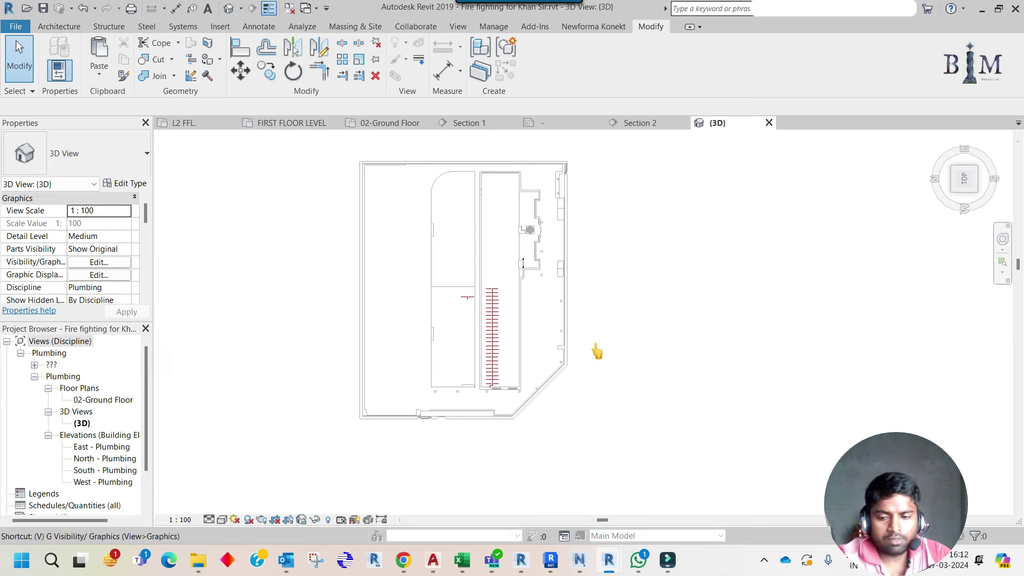
Check the Revit Links visibility settings with VG, then orbit the 3D model to the pipes
key("v")
key("g")
left_click(342, 64)
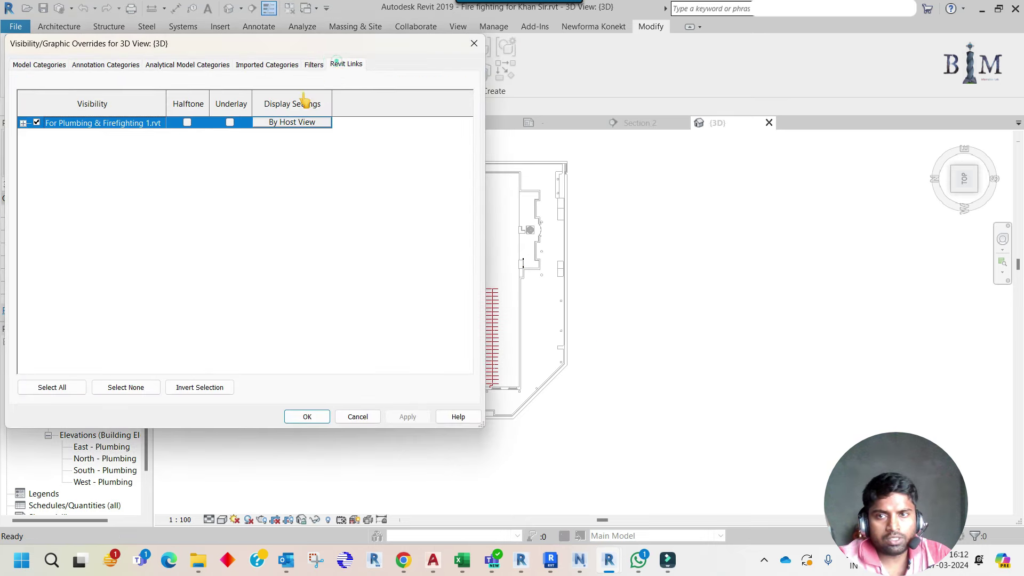
left_click(307, 418)
mouse_move(438, 427)
middle_mouse_down("shift")
mouse_move(571, 315)
mouse_move(588, 240)
middle_mouse_up("shift")
scroll(507, 402, "up", 3)
scroll(586, 389, "up", 4)
scroll(214, 297, "up", 5)
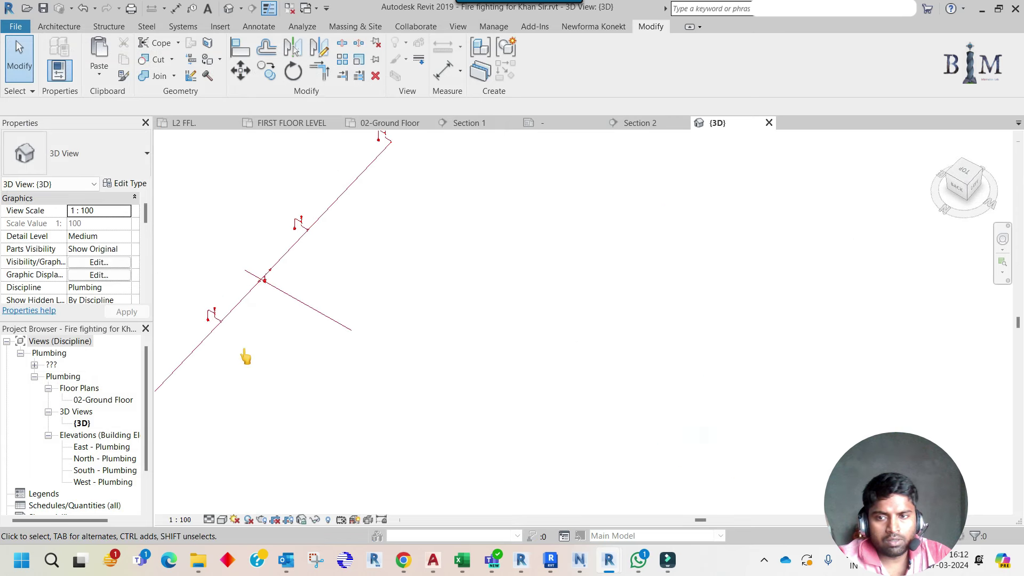
Switch the 3D view to Shaded and orbit around the riser tee and sprinkler drops
left_click(222, 520)
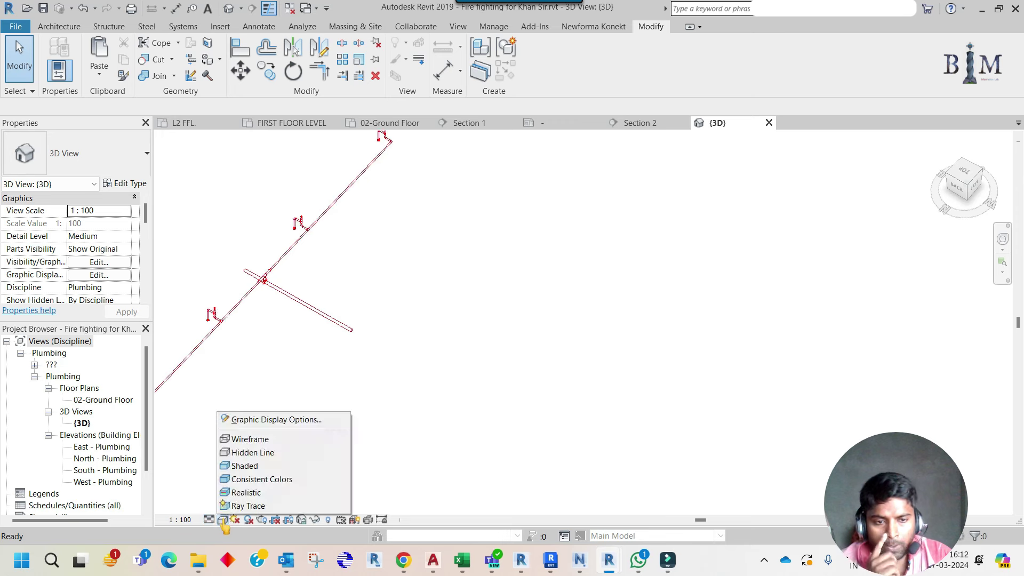
left_click(255, 467)
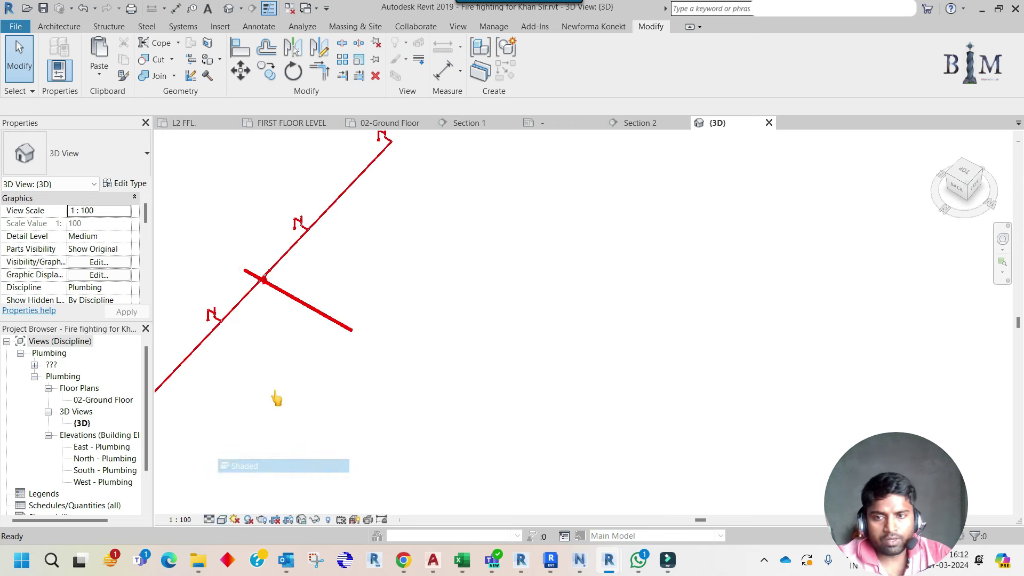
scroll(282, 292, "up", 3)
scroll(281, 293, "up", 2)
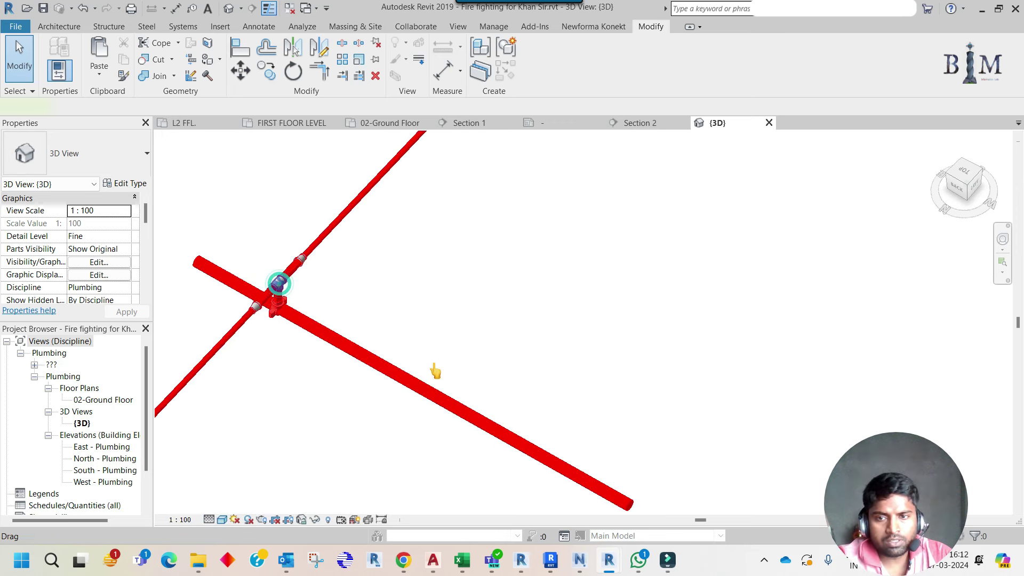
left_click(278, 284)
middle_click_drag(462, 318, 268, 299, "shift")
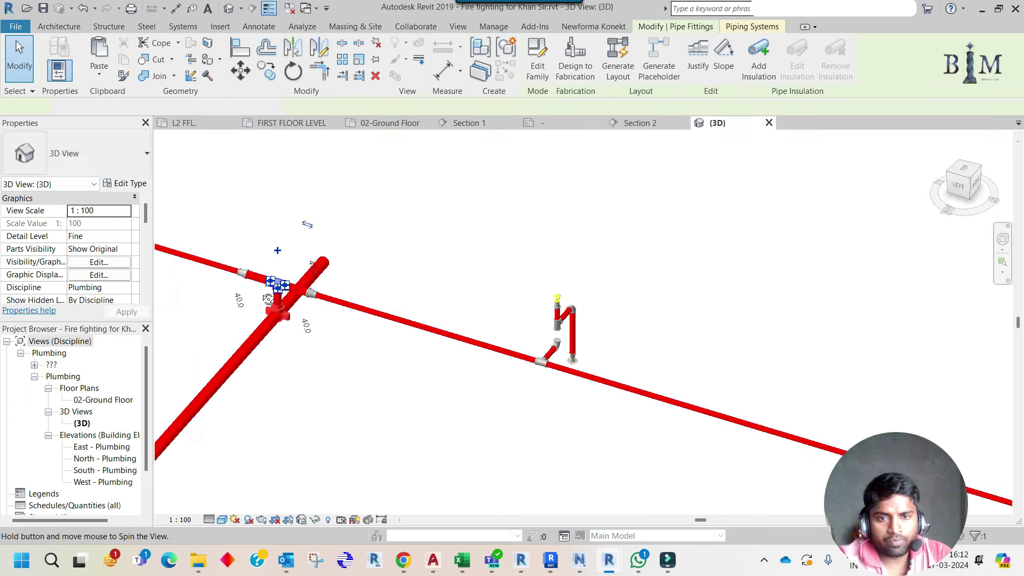
scroll(618, 320, "down", 4)
middle_click_drag(610, 377, 564, 352, "shift")
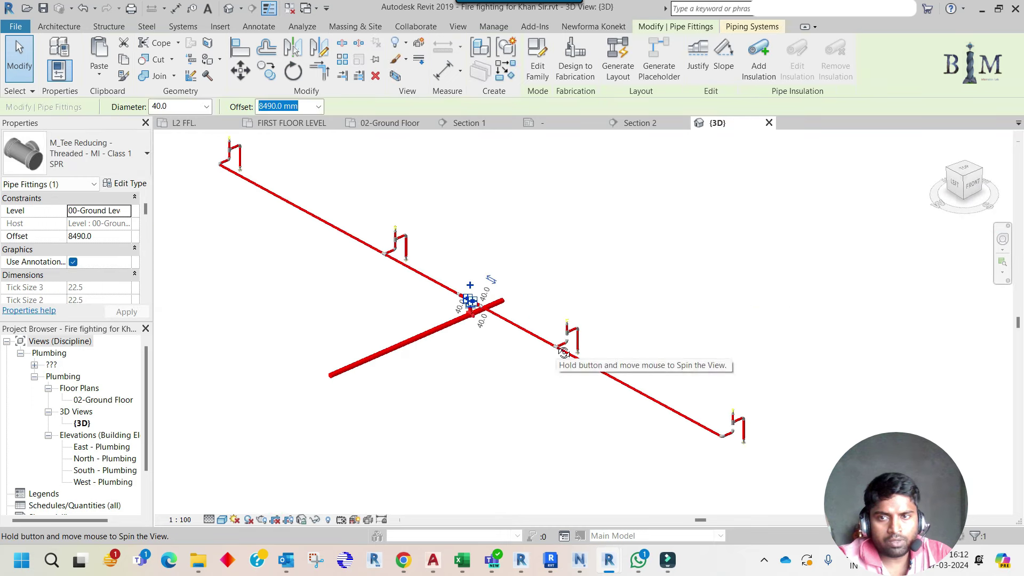
key("Escape")
scroll(565, 347, "up", 2)
scroll(565, 347, "up", 3)
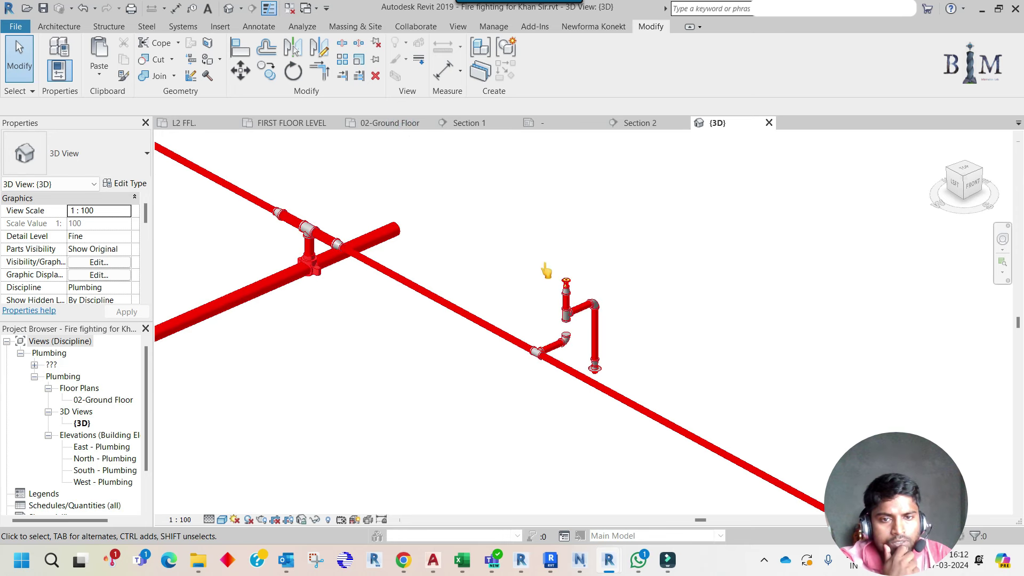
left_click(416, 124)
Move the Section 2 line down through the copied riser and open Section 2
left_click(603, 226)
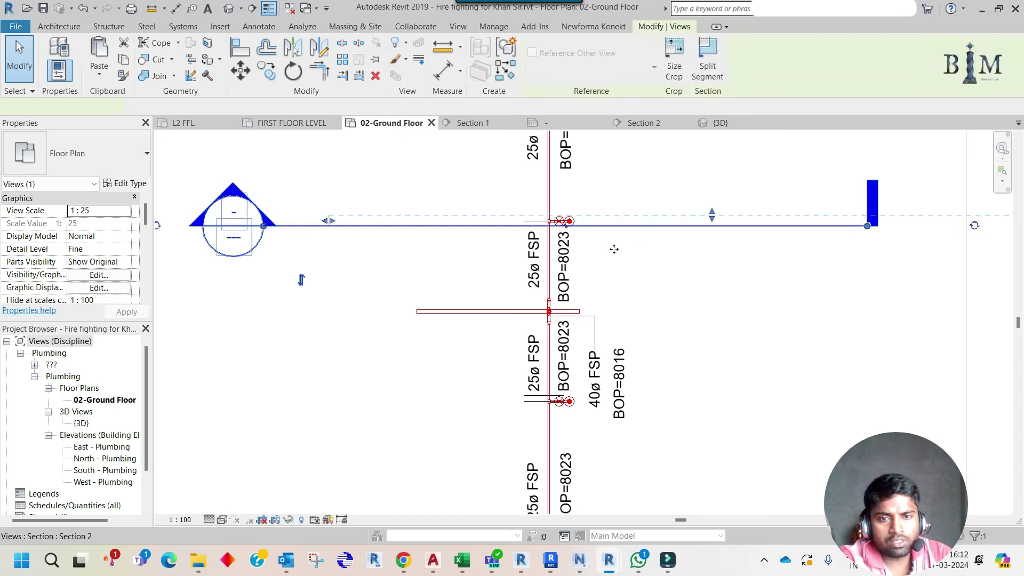
left_click_drag(604, 227, 586, 403, "ctrl")
right_click(587, 403)
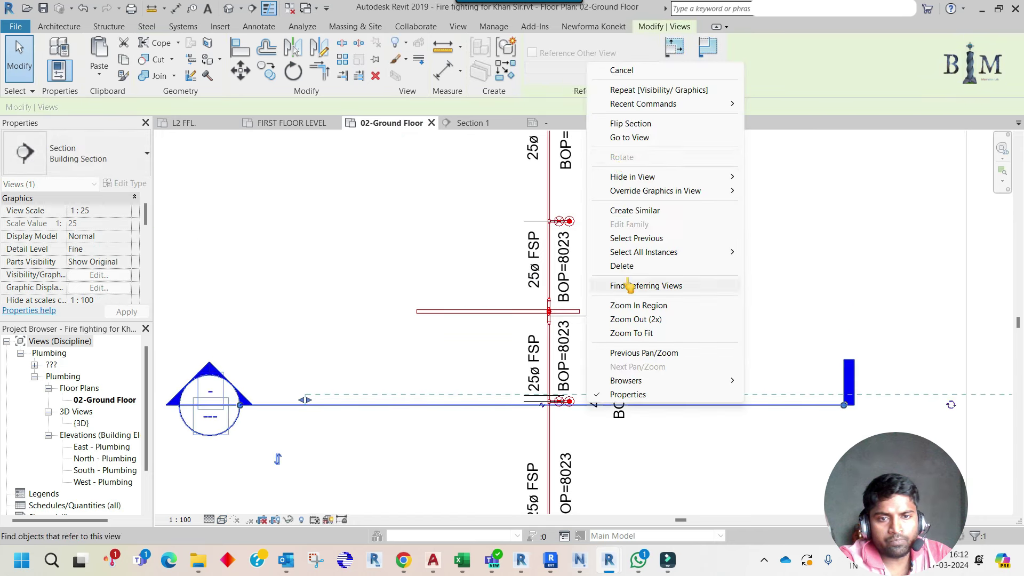
left_click(613, 140)
scroll(621, 267, "up", 3)
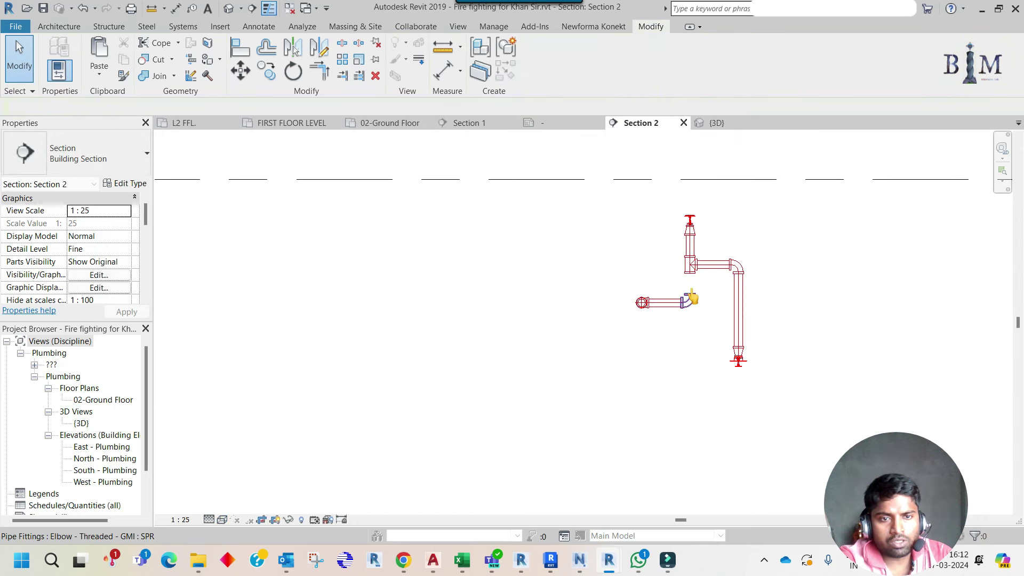
scroll(687, 275, "up", 3)
Try drawing a pipe from the fitting in Section 2, then cancel it
left_click(688, 264)
right_click(688, 264)
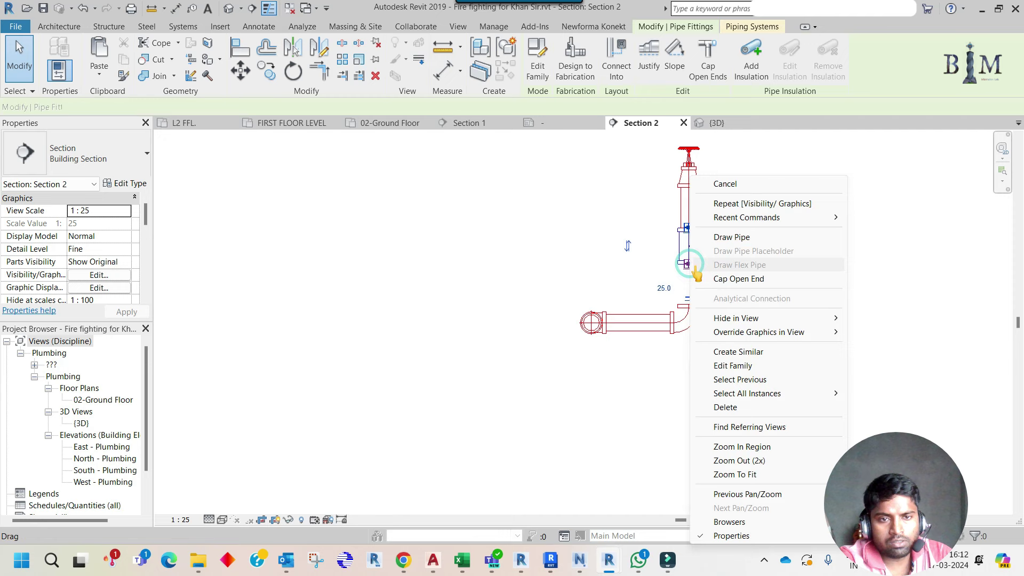
left_click(739, 236)
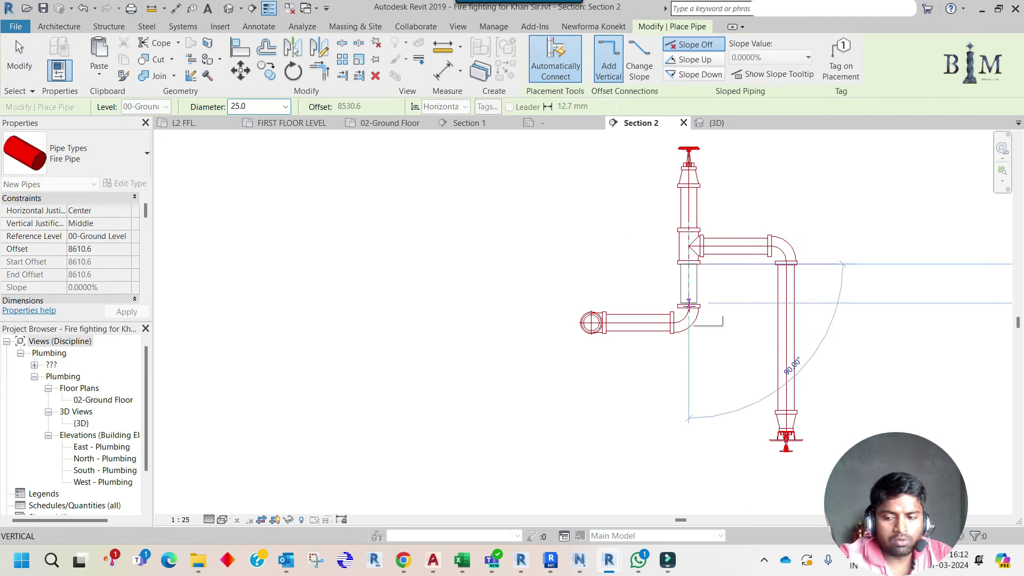
key("Escape")
key("Escape")
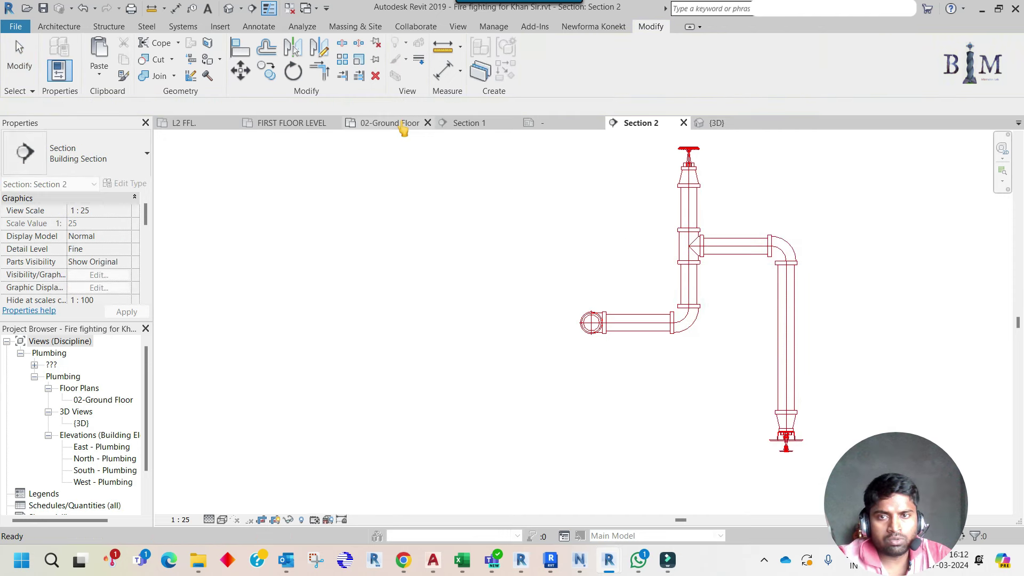
Move the Section 2 line further down the plan and reopen Section 2
left_click(402, 124)
left_click_drag(645, 365, 605, 499)
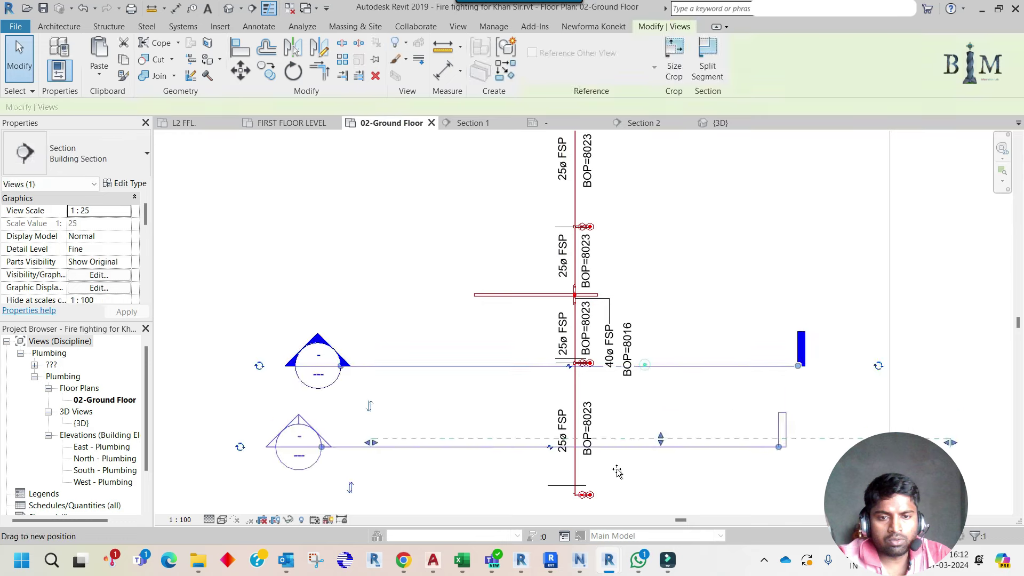
double_click(606, 497)
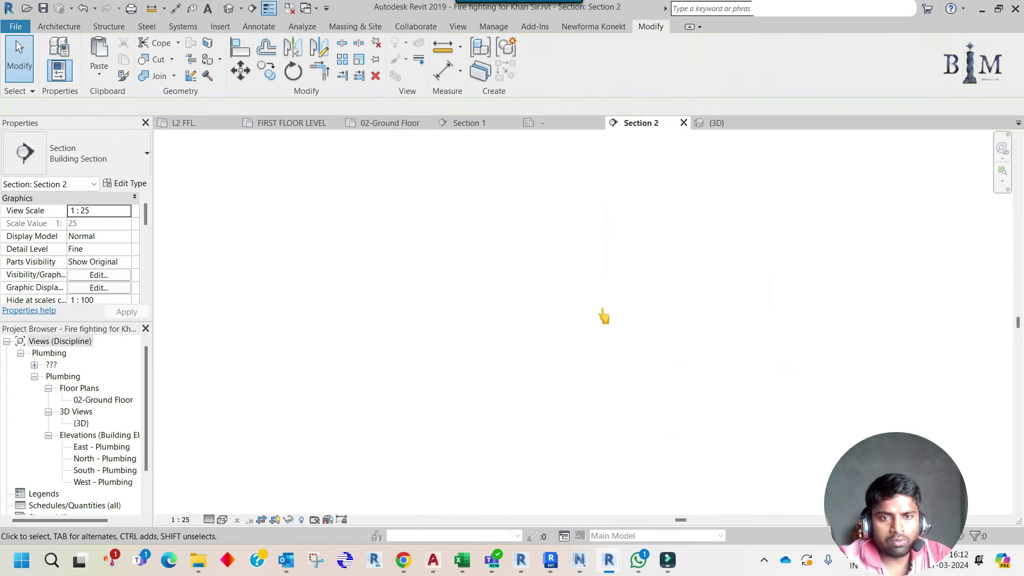
scroll(544, 199, "up", 3)
scroll(533, 190, "up", 3)
scroll(522, 178, "up", 2)
Draw a vertical pipe from the branch end down to the elbow, then review the network in 3D
right_click(520, 161)
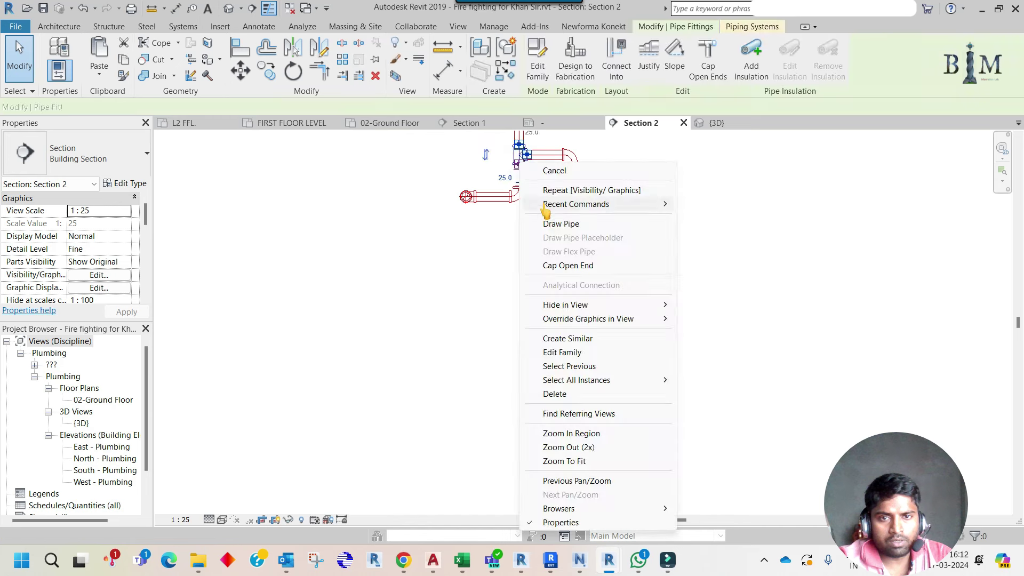
left_click(550, 223)
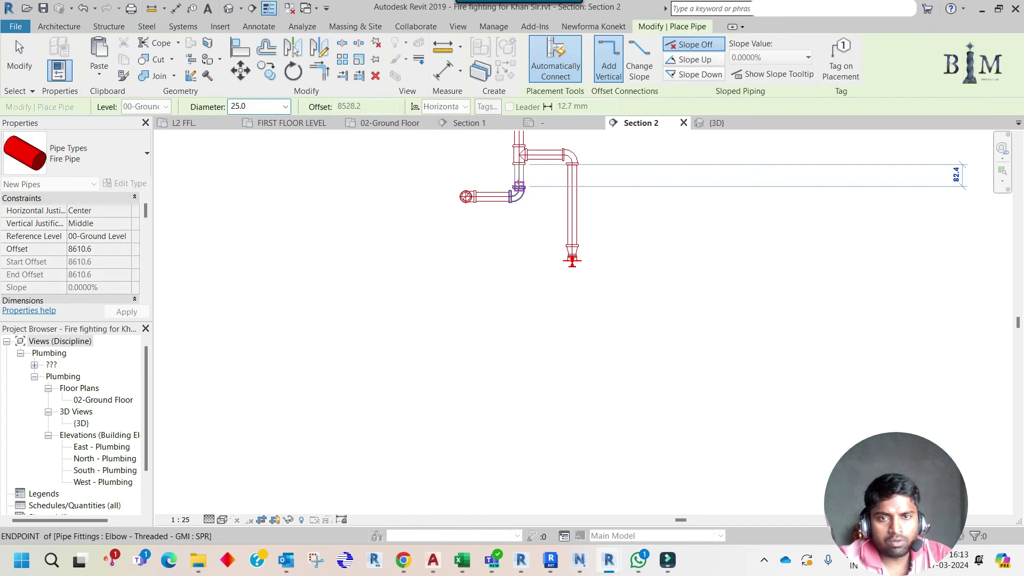
left_click(519, 185)
key("Escape")
key("Escape")
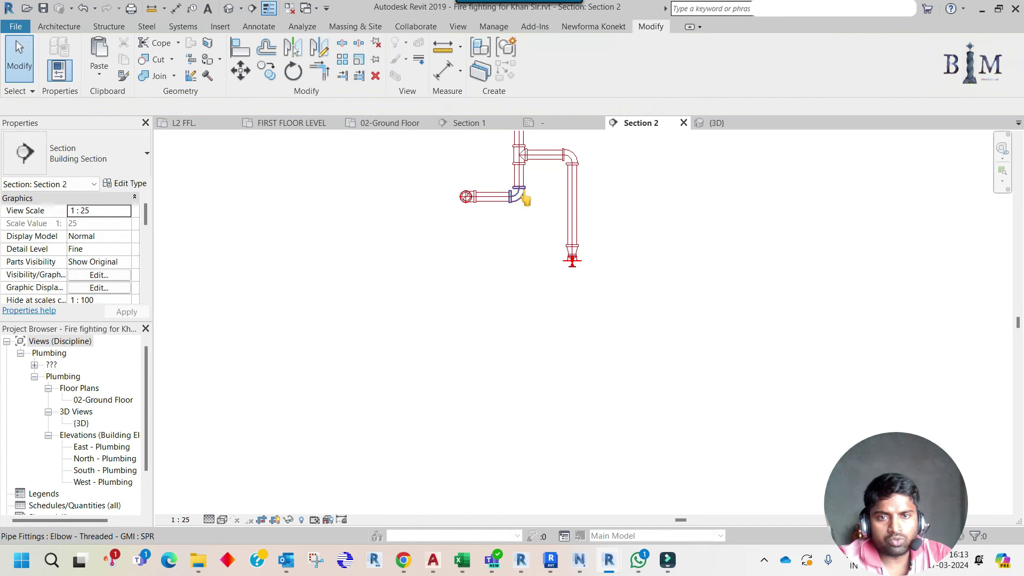
mouse_move(291, 123)
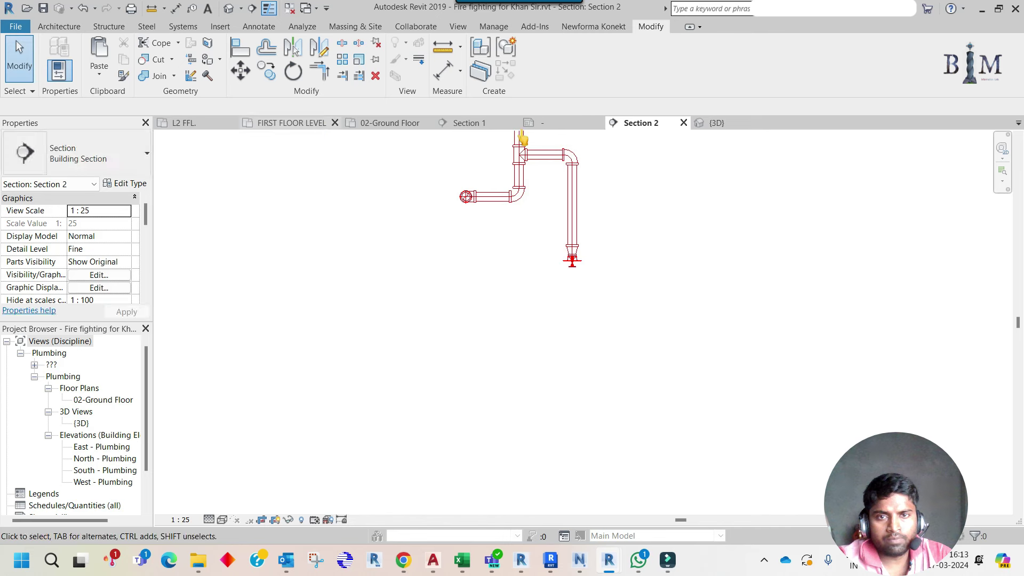
left_click(704, 122)
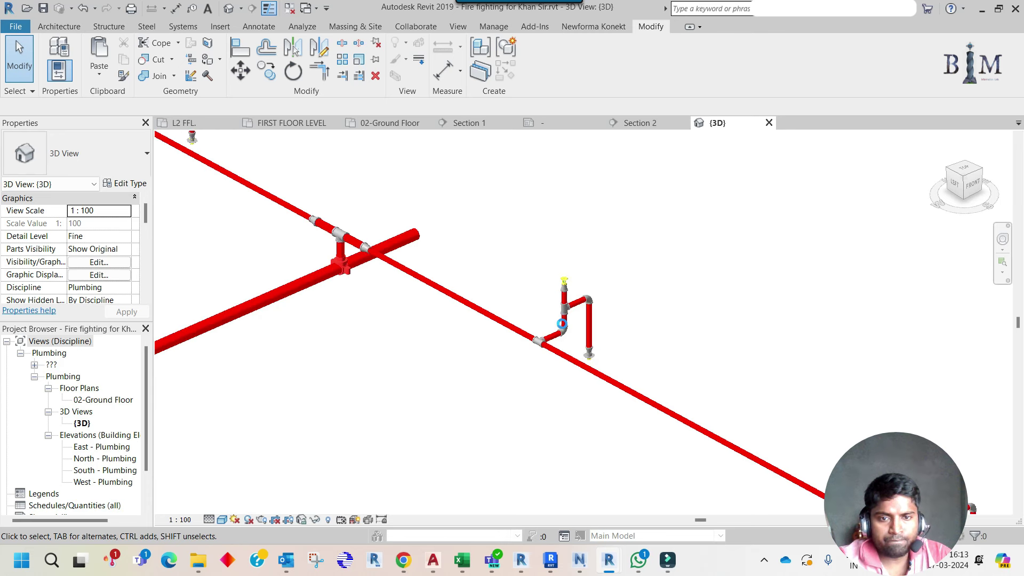
scroll(562, 324, "down", 5)
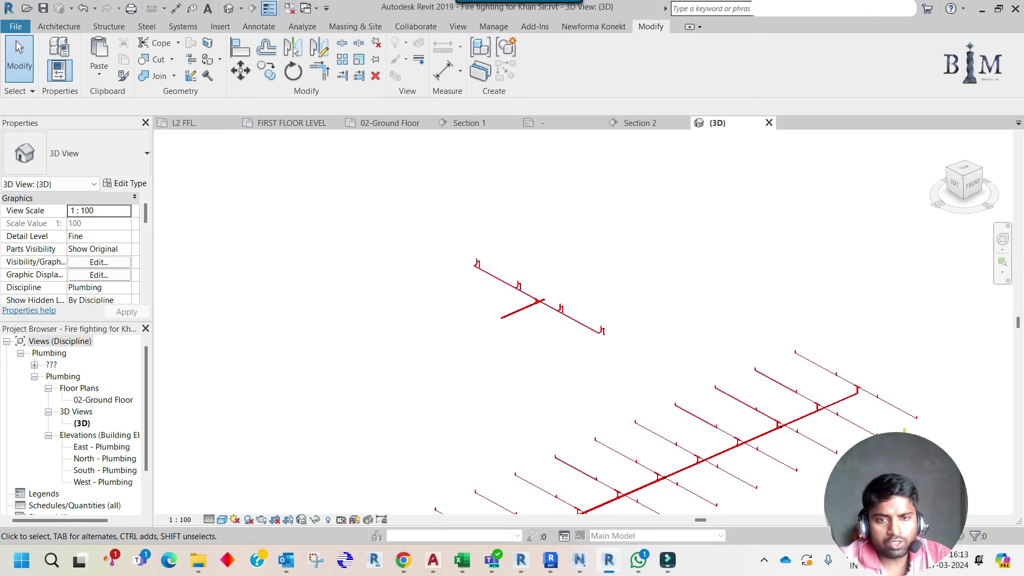
left_click(433, 560)
scroll(463, 316, "down", 3)
scroll(464, 288, "up", 2)
scroll(467, 264, "up", 2)
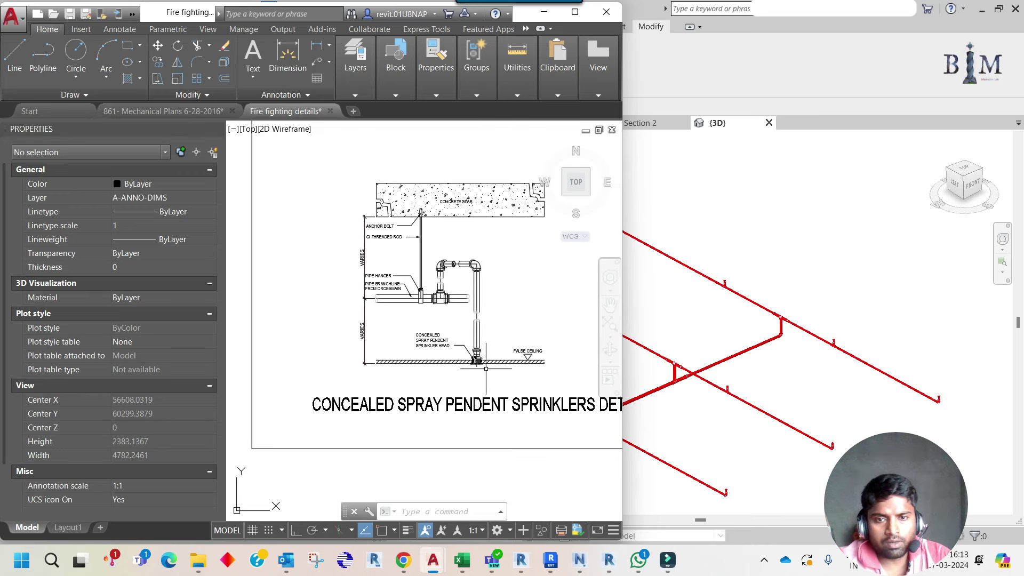
left_click(737, 208)
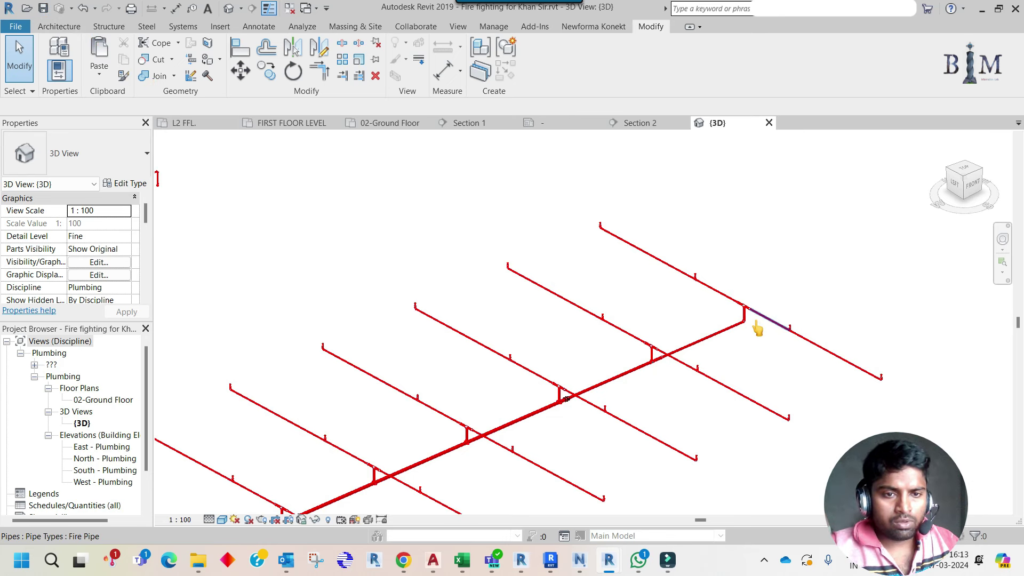
Review the 3D view, then check Section 2 and the 02-Ground Floor plan
scroll(747, 323, "up", 1)
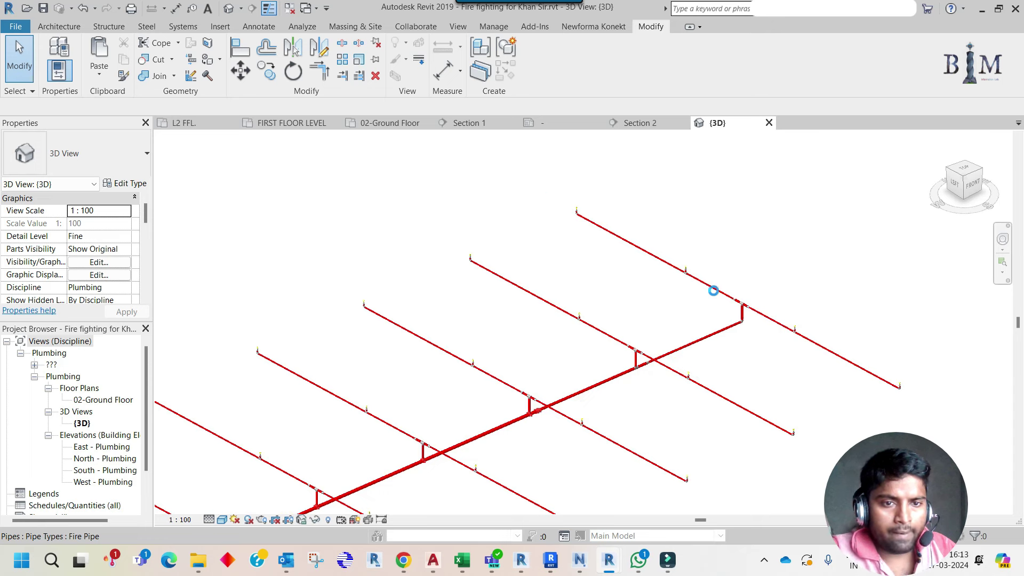
scroll(715, 290, "up", 1)
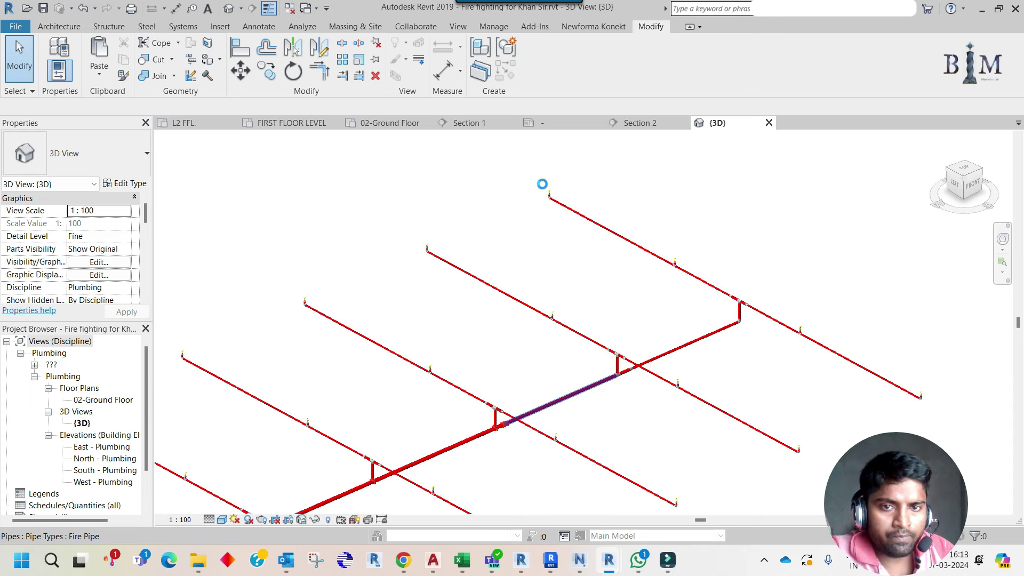
scroll(542, 184, "up", 3)
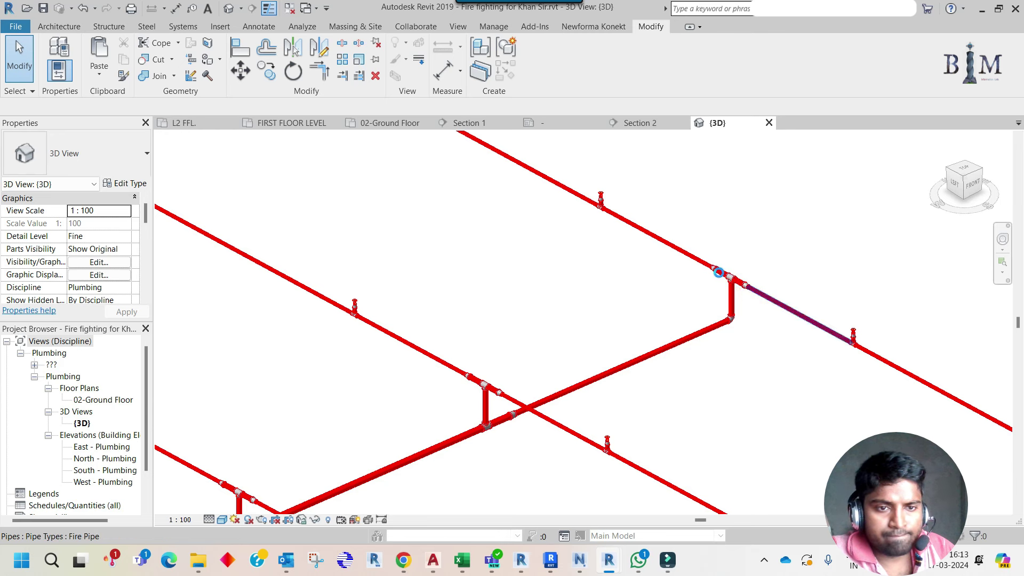
scroll(719, 273, "down", 1)
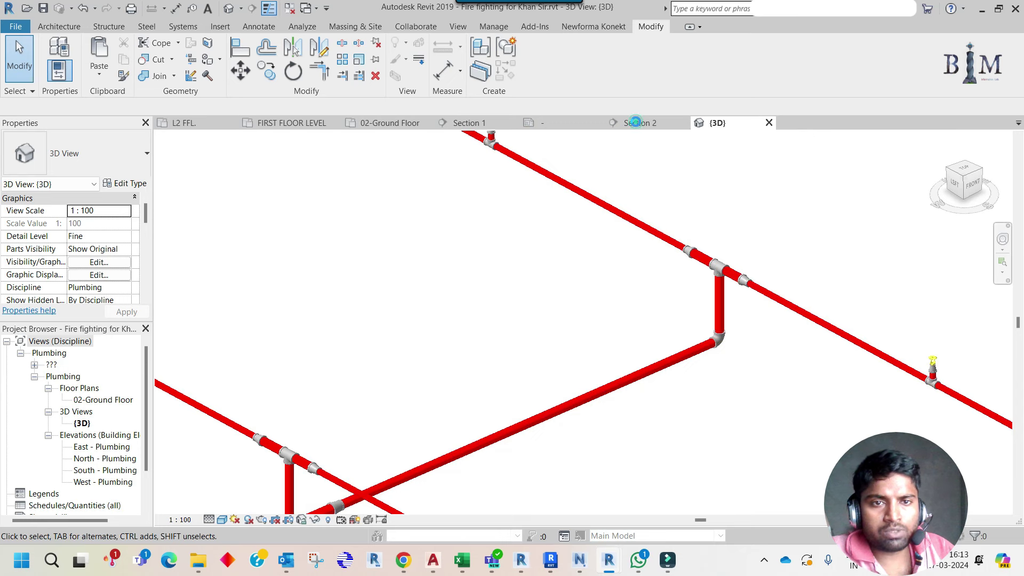
left_click(637, 122)
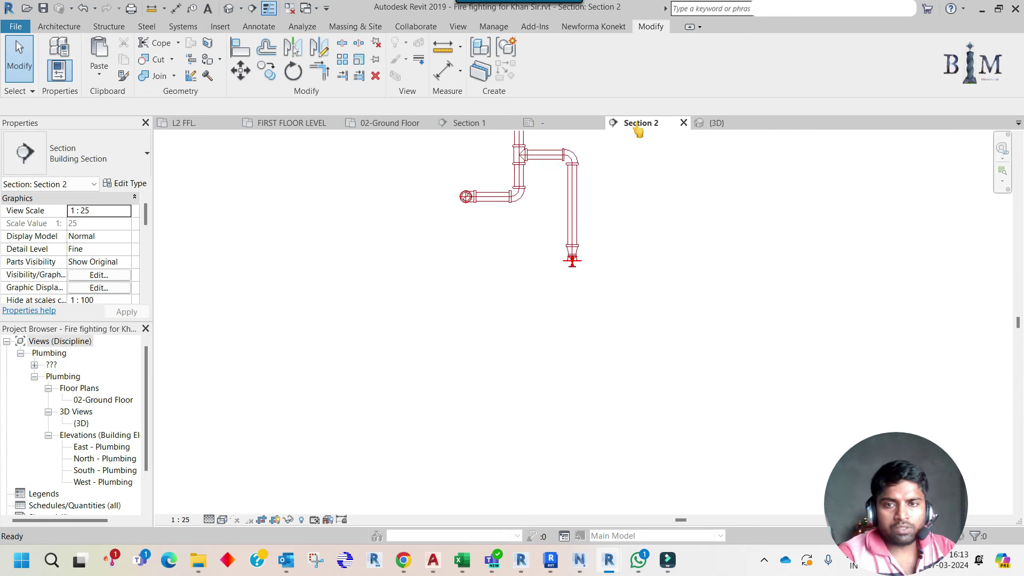
left_click(391, 125)
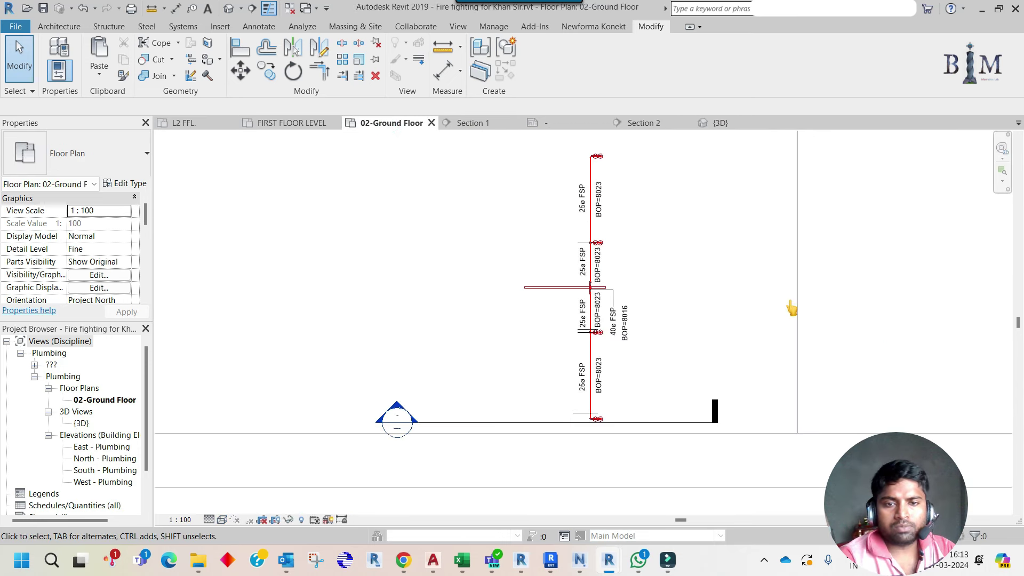
Open Section 1 via Go to View on its section line across the branches
scroll(791, 308, "down", 2)
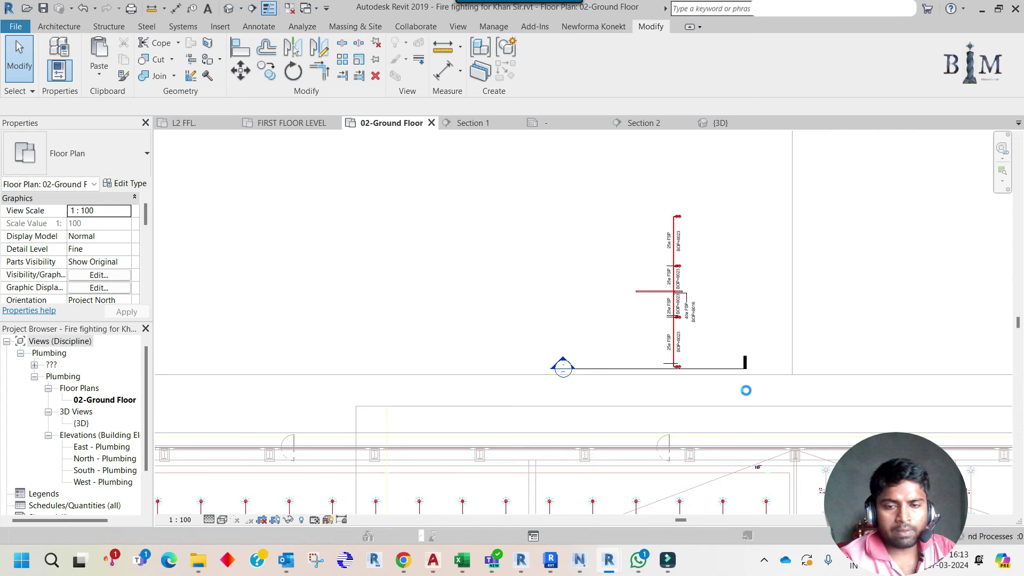
scroll(746, 391, "down", 1)
scroll(734, 411, "down", 1)
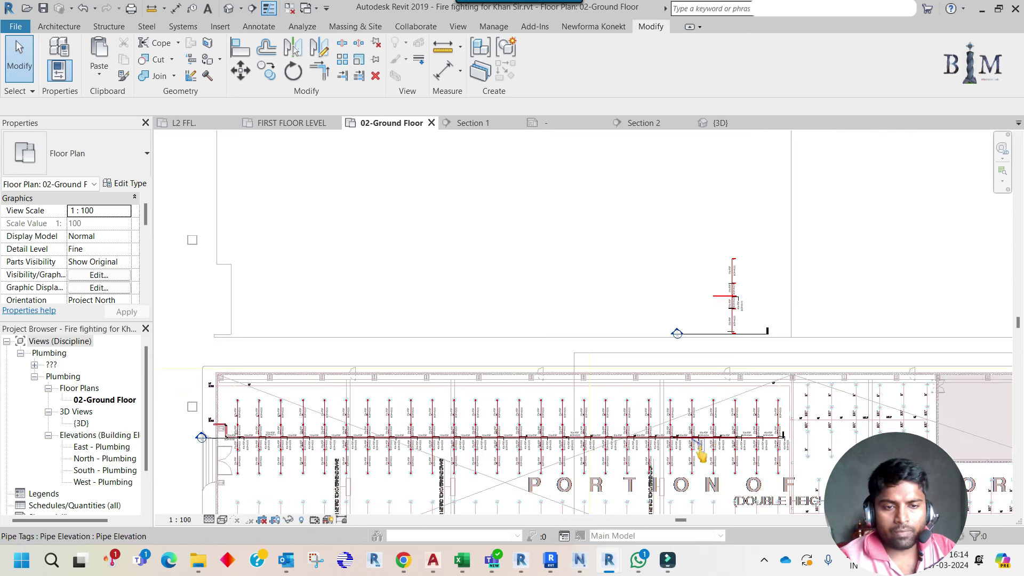
scroll(760, 453, "up", 2)
scroll(754, 442, "up", 2)
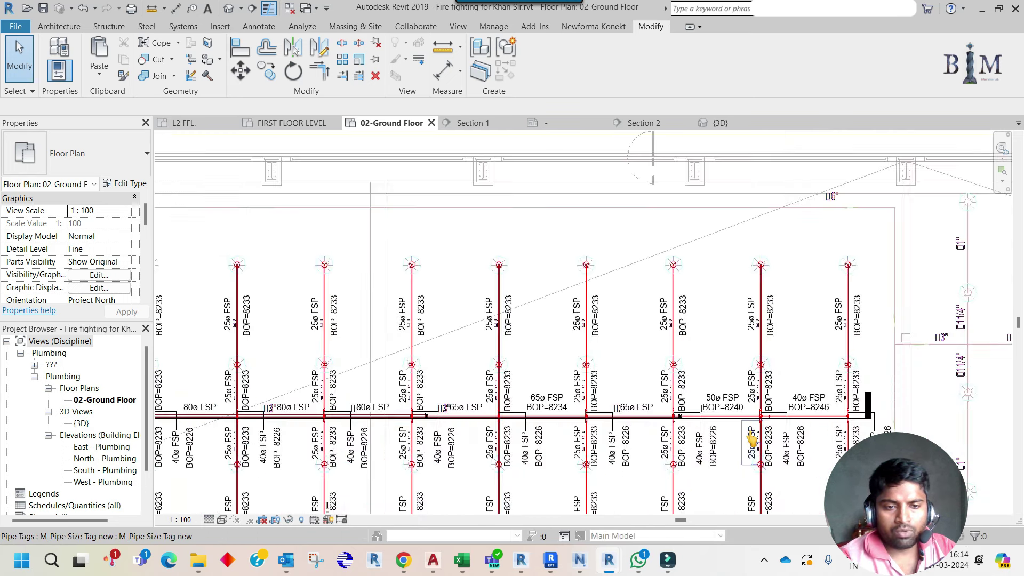
left_click(728, 416)
right_click(728, 417)
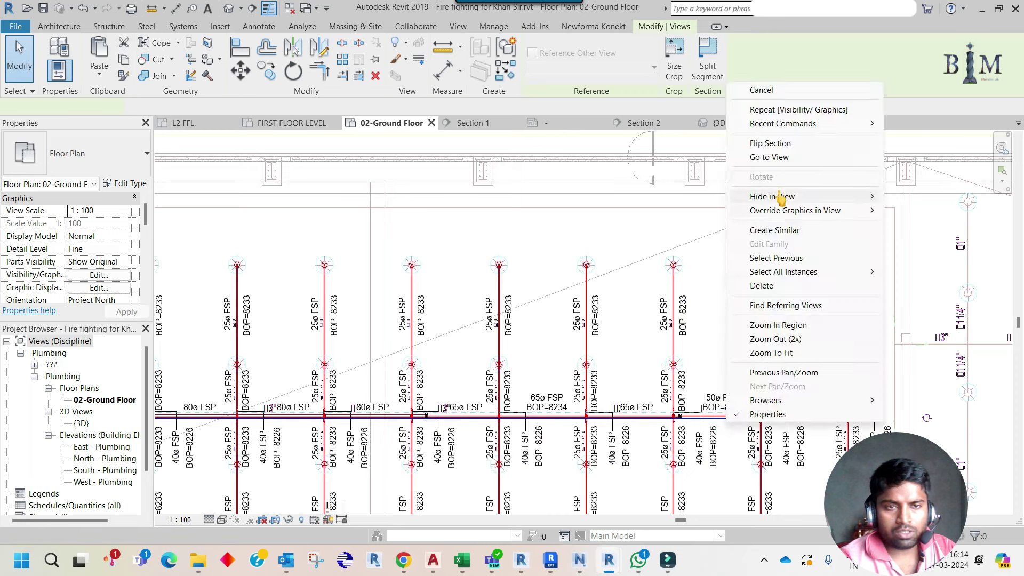
left_click(769, 157)
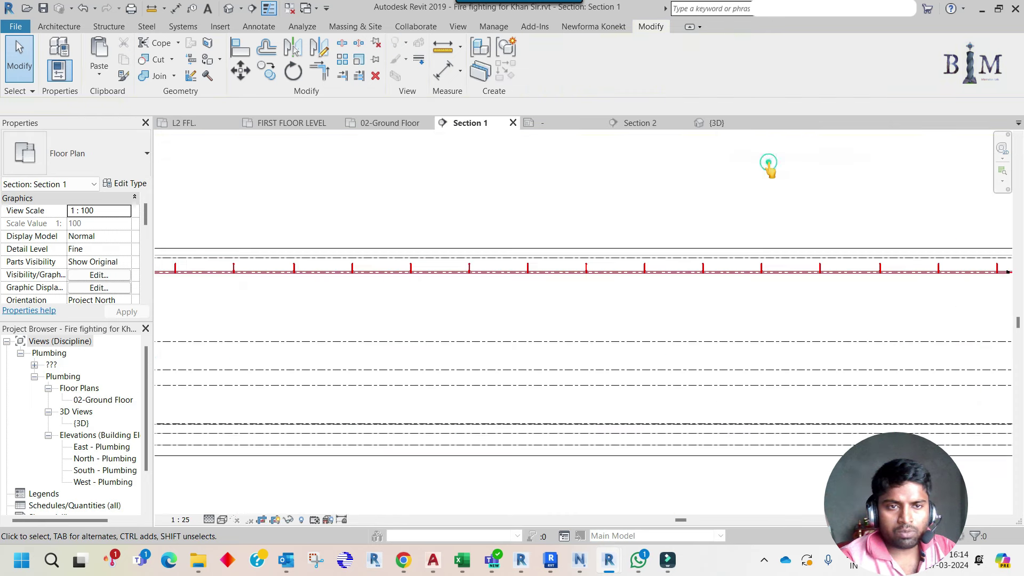
Raise the Section 1 branch pipe's offset from 8270.2 to 8290.2
left_click(667, 281)
scroll(709, 277, "up", 2)
scroll(712, 275, "up", 2)
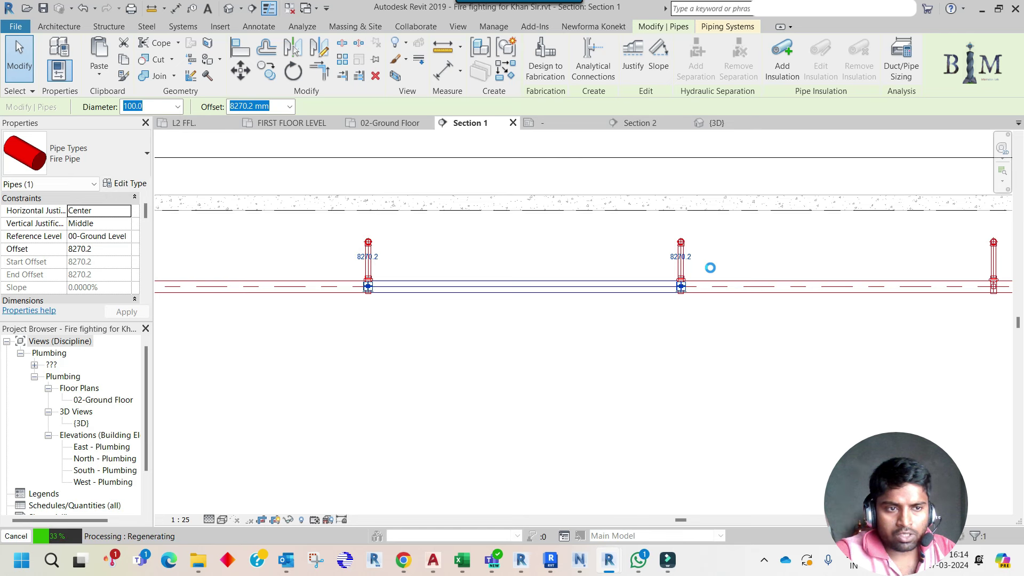
key("Up")
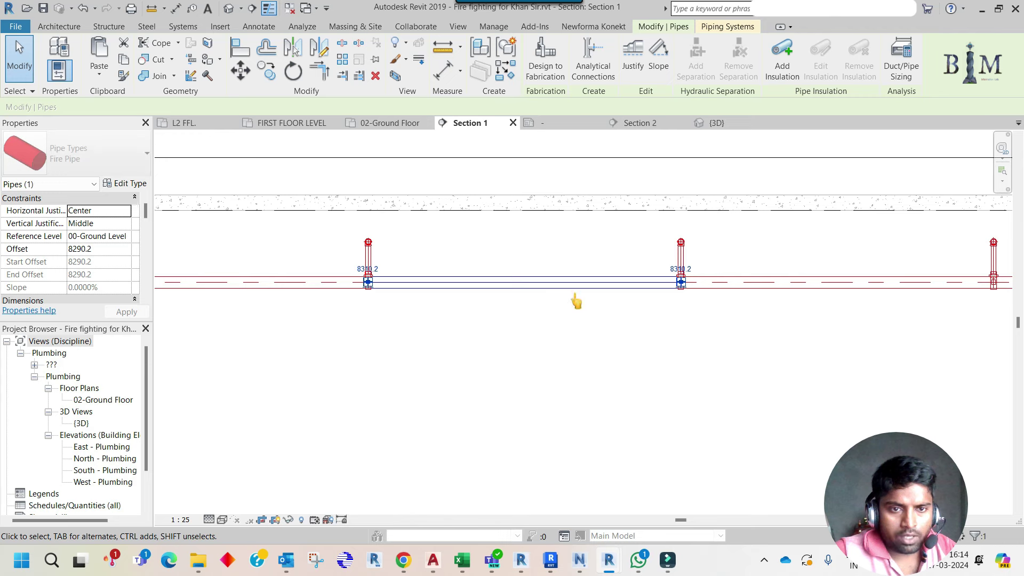
left_click(521, 304)
scroll(521, 304, "down", 5)
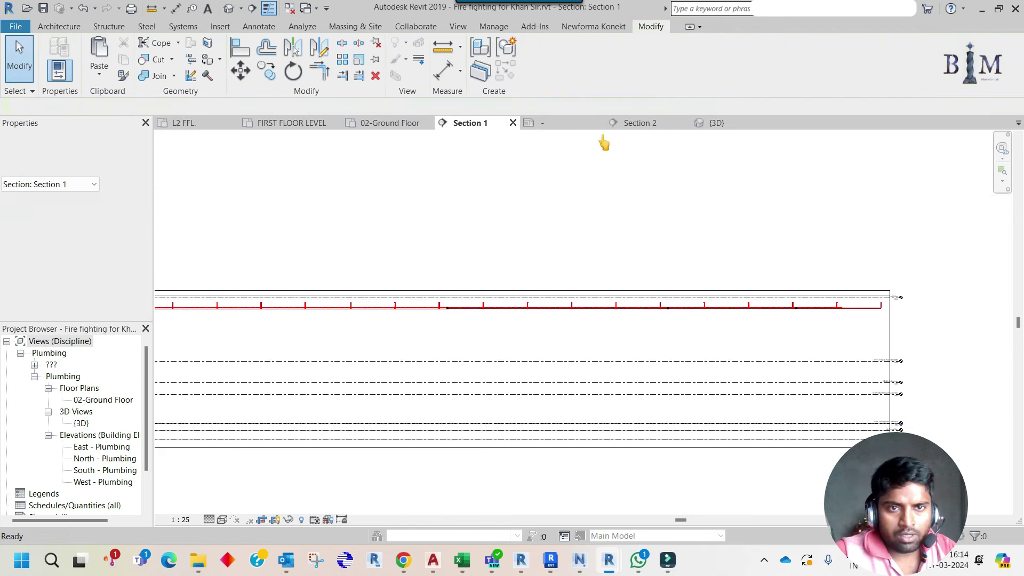
left_click(715, 124)
Zoom and pan the 3D view to inspect the whole main with its parallel branches
scroll(773, 261, "down", 2)
scroll(773, 262, "down", 2)
scroll(772, 262, "down", 2)
scroll(772, 261, "down", 2)
scroll(773, 261, "down", 2)
scroll(773, 261, "down", 2)
middle_click_drag(350, 411, 365, 447)
scroll(365, 447, "up", 3)
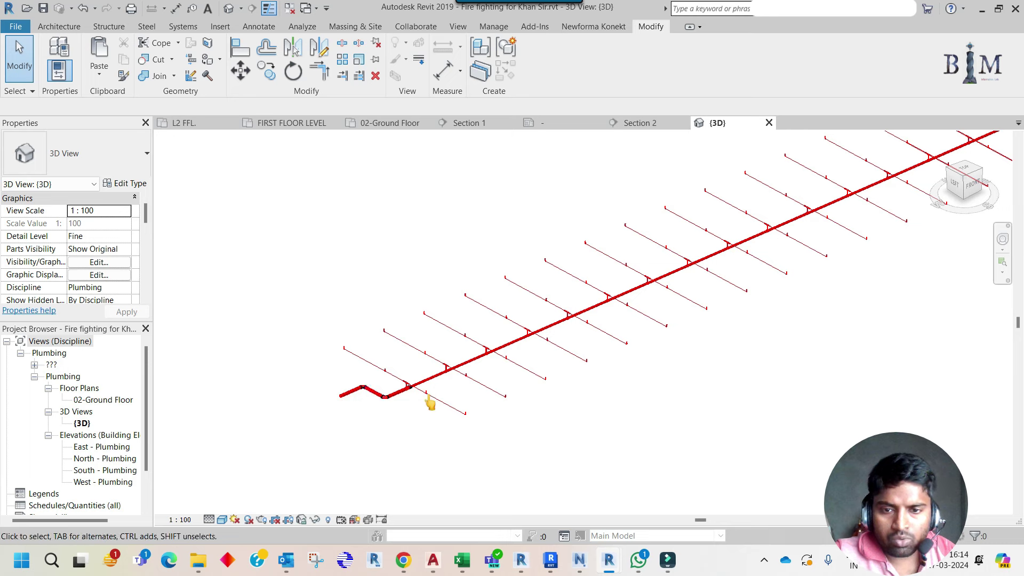
scroll(429, 404, "up", 1)
scroll(421, 405, "up", 2)
scroll(365, 393, "up", 1)
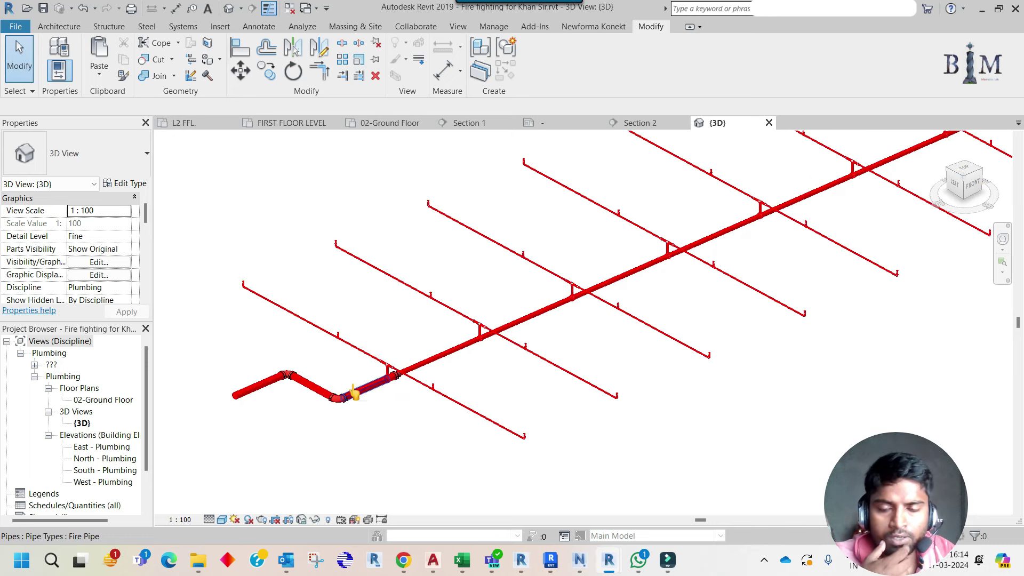
Show the row of sprinkler branches along the fire main in the 02-Ground Floor plan
left_click(387, 124)
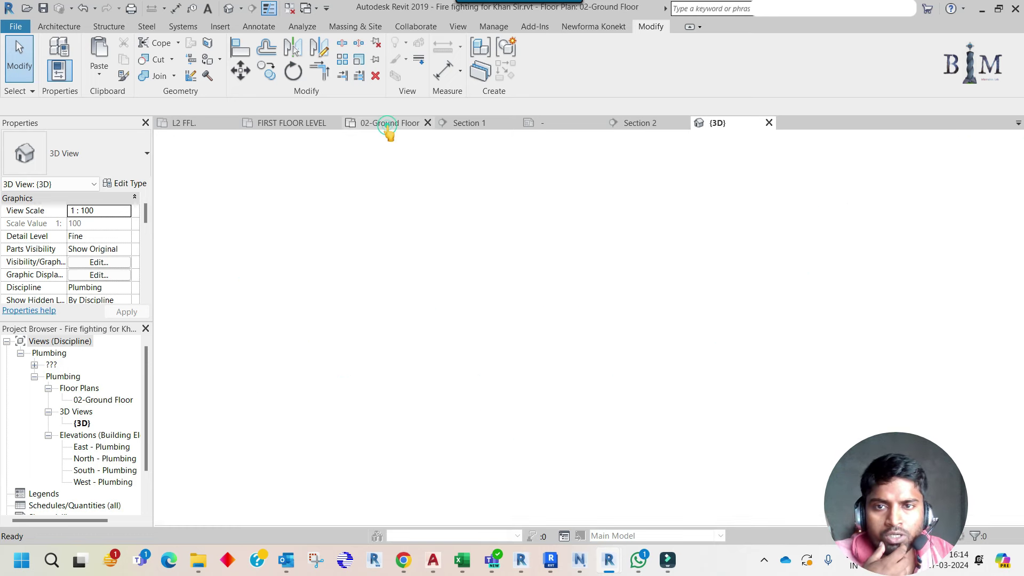
middle_click_drag(663, 279, 846, 314)
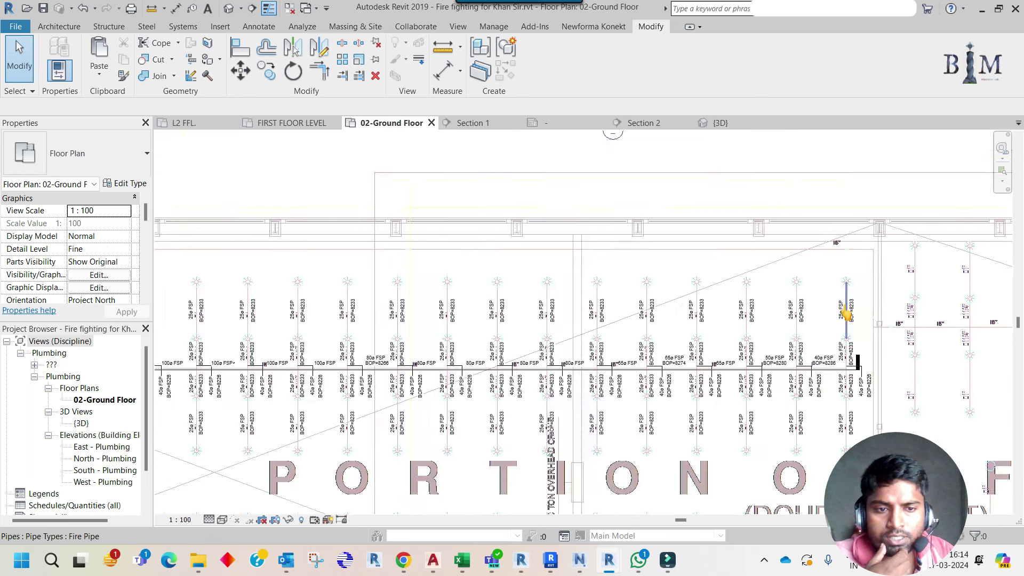
scroll(846, 315, "down", 1)
scroll(846, 315, "down", 1)
scroll(847, 314, "down", 1)
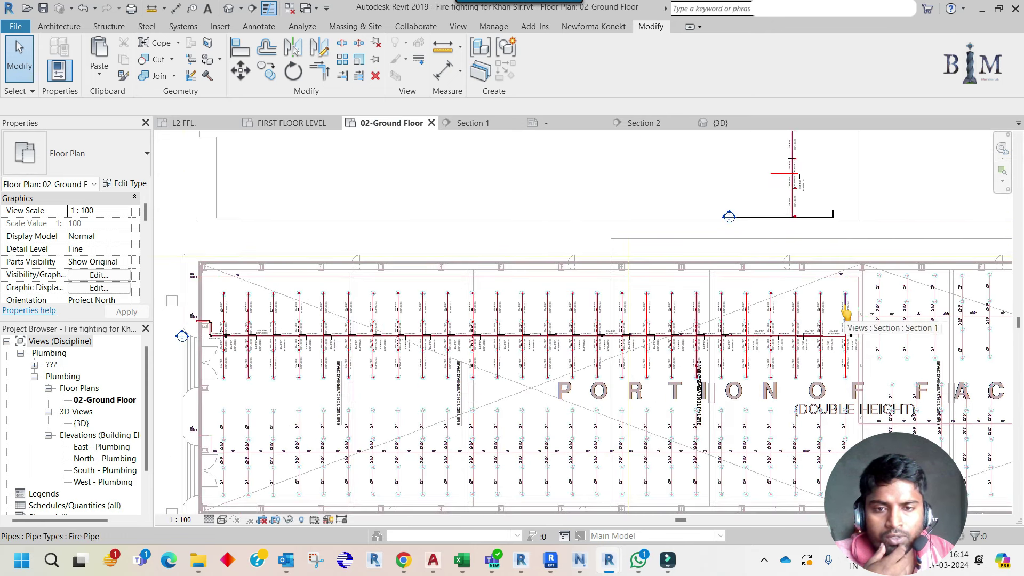